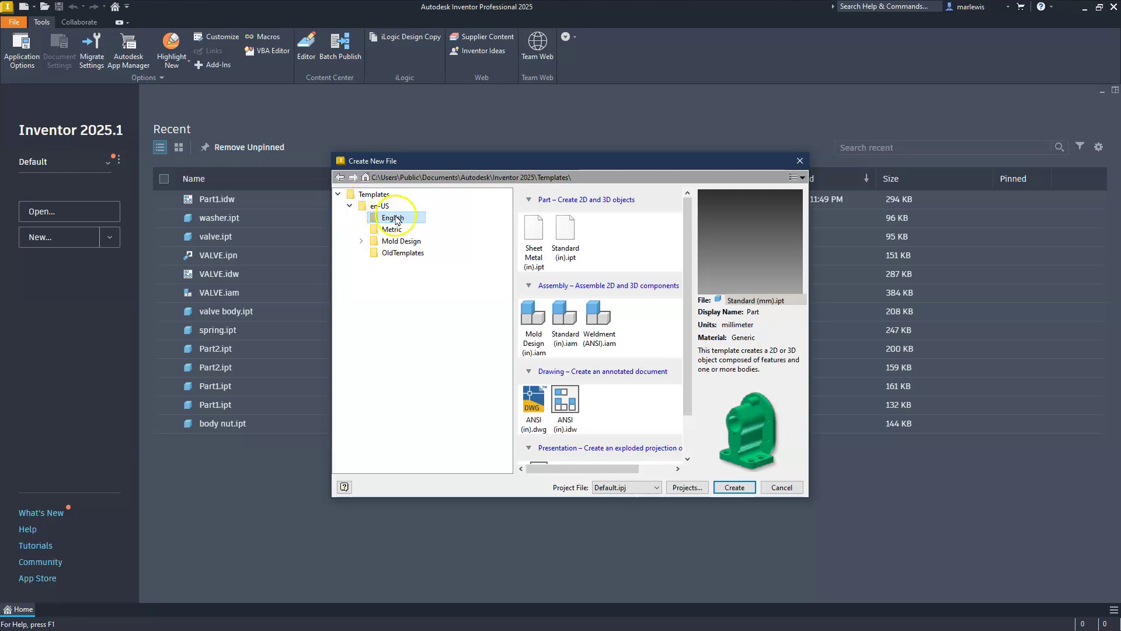
Create a new part from the English Standard (in).ipt template and start a 2D sketch on the YZ plane.
click(564, 254)
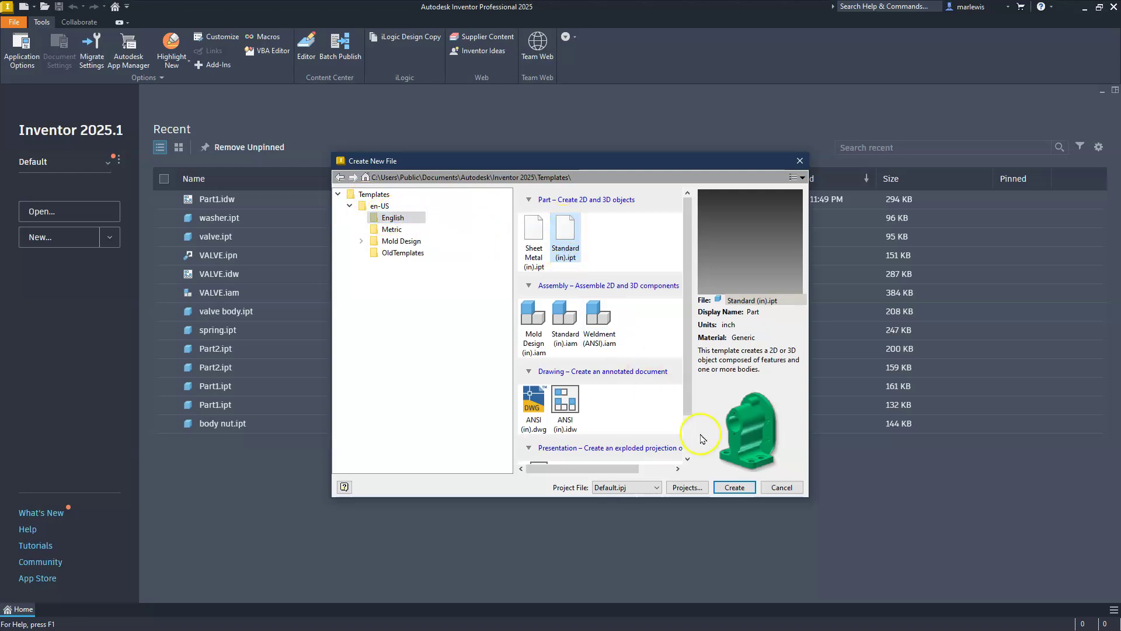
click(734, 486)
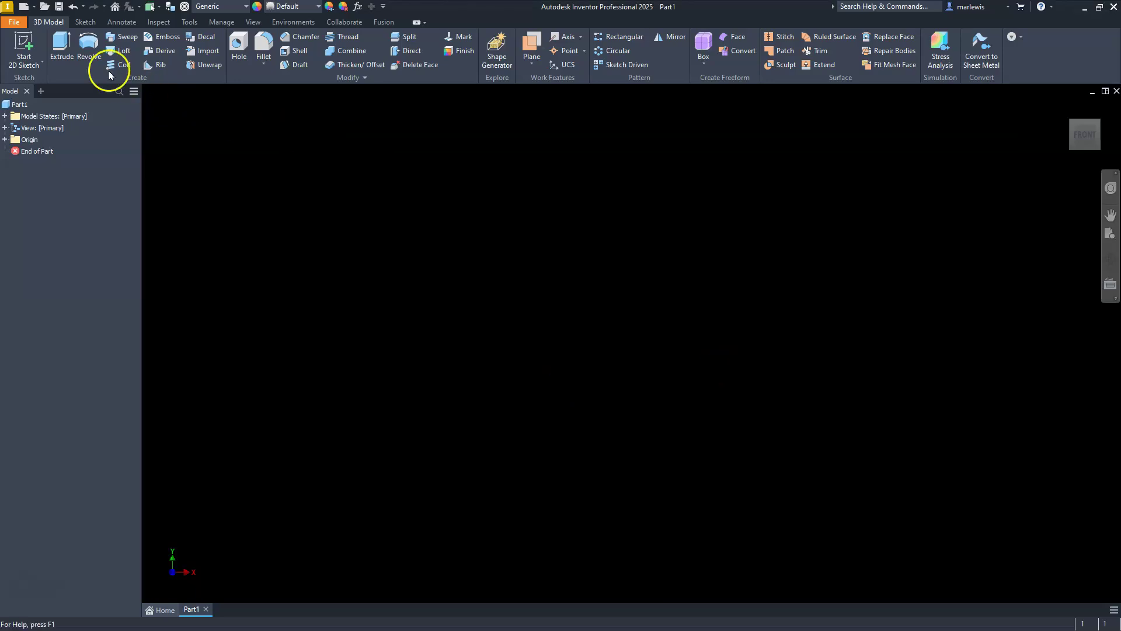
click(25, 42)
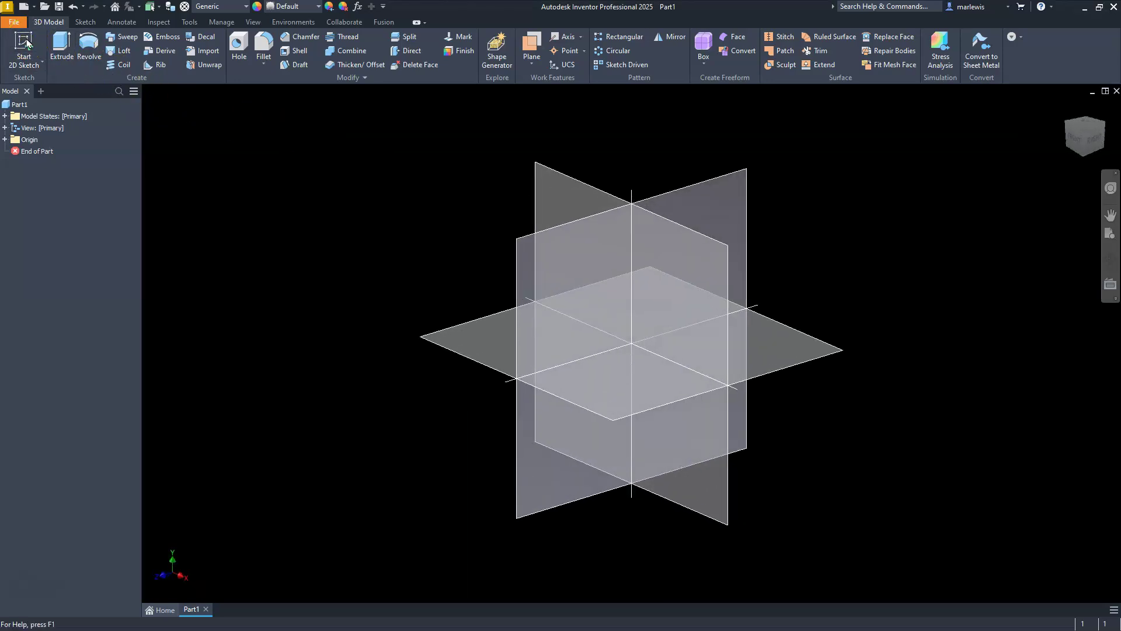
click(531, 252)
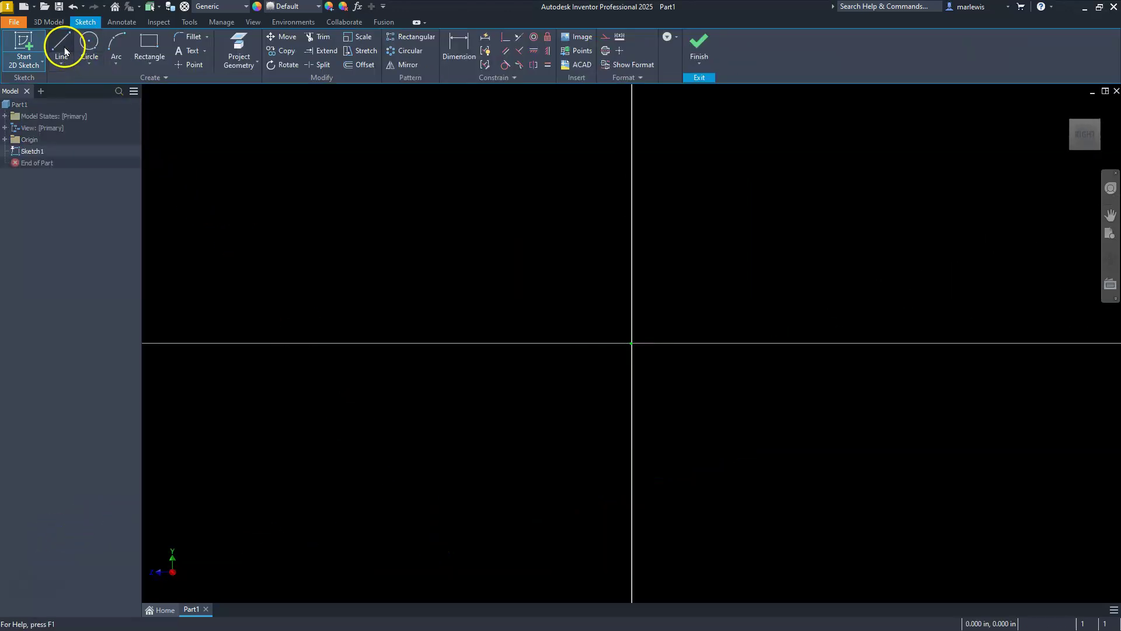
Sketch an open four-line chain: sloped top line, long vertical line down, horizontal base, and a short vertical end line about 0.39 in long.
click(64, 49)
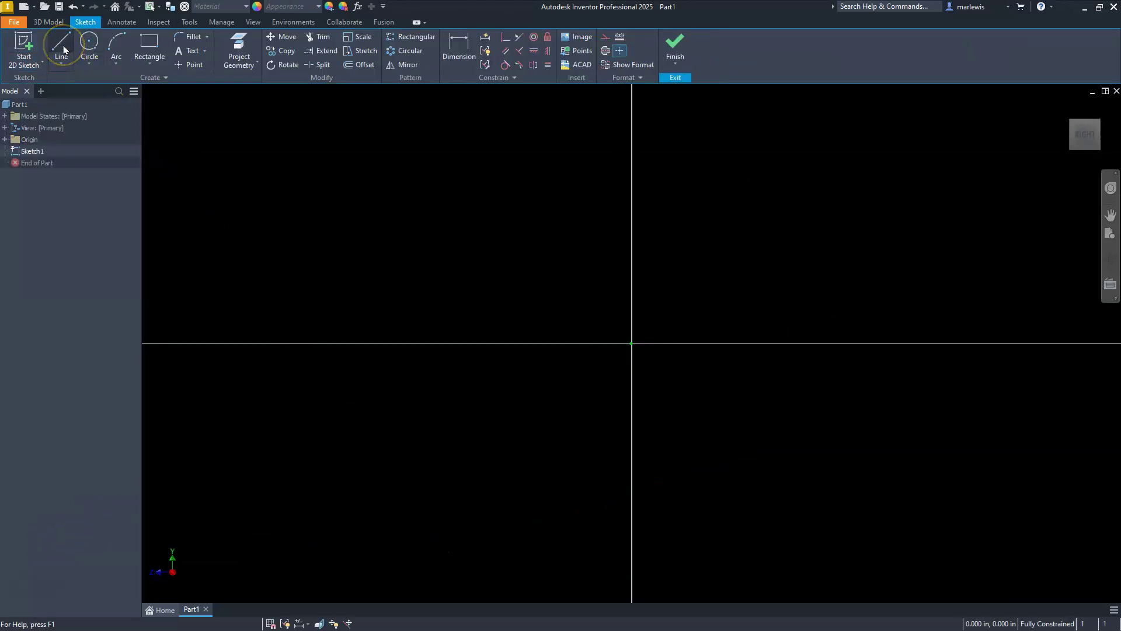
click(672, 114)
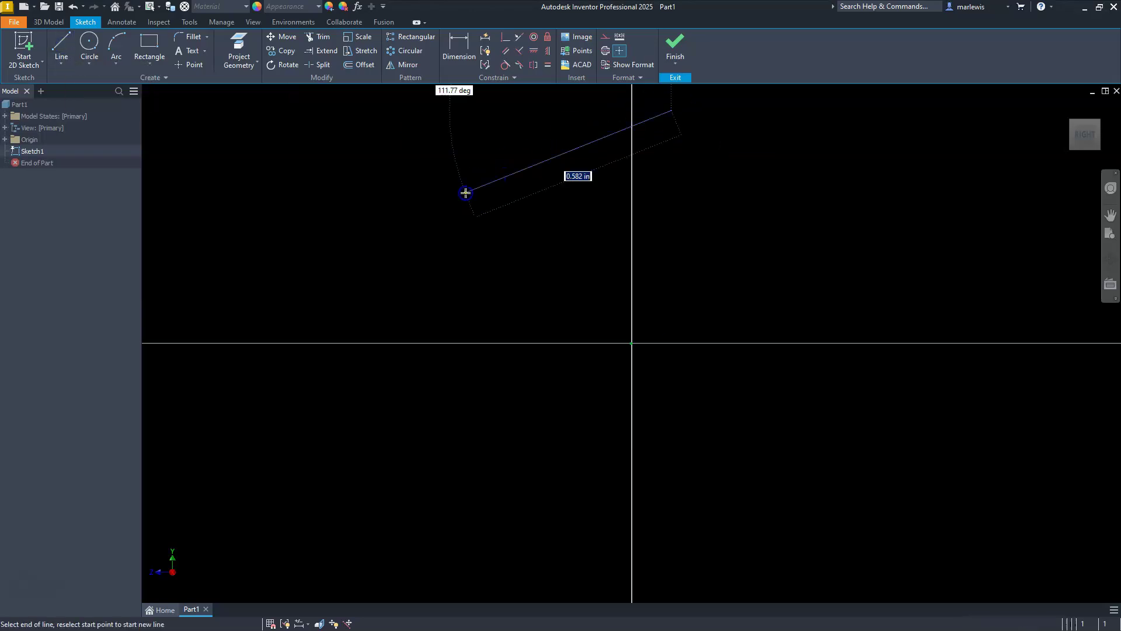
drag(467, 185, 302, 194)
drag(290, 559, 515, 425)
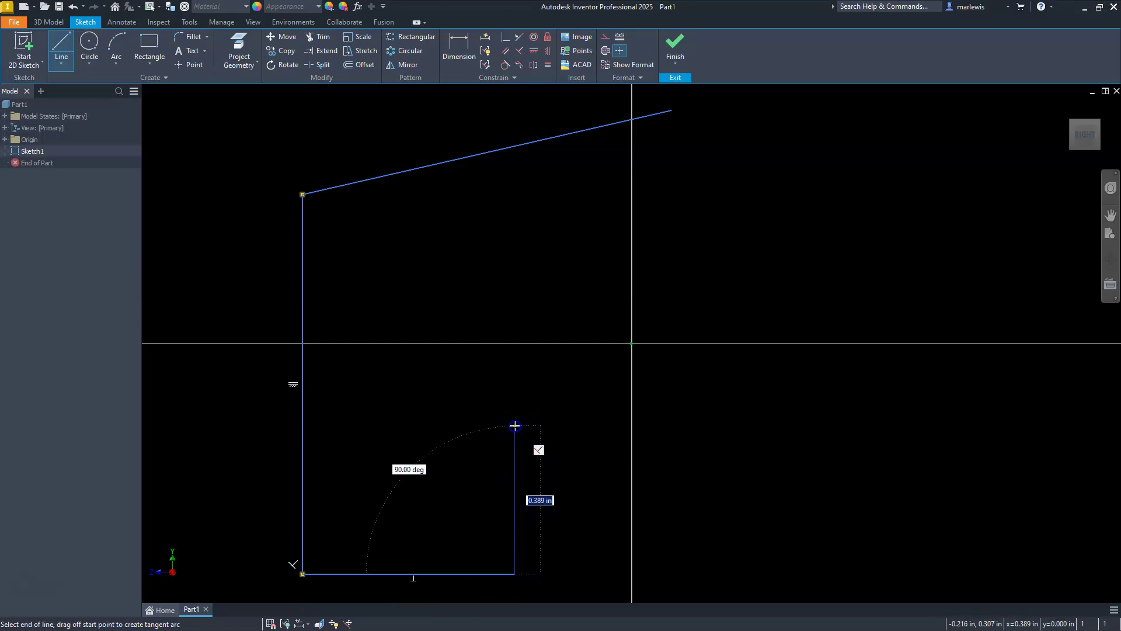
key(Escape)
scroll(542, 363, down, 5)
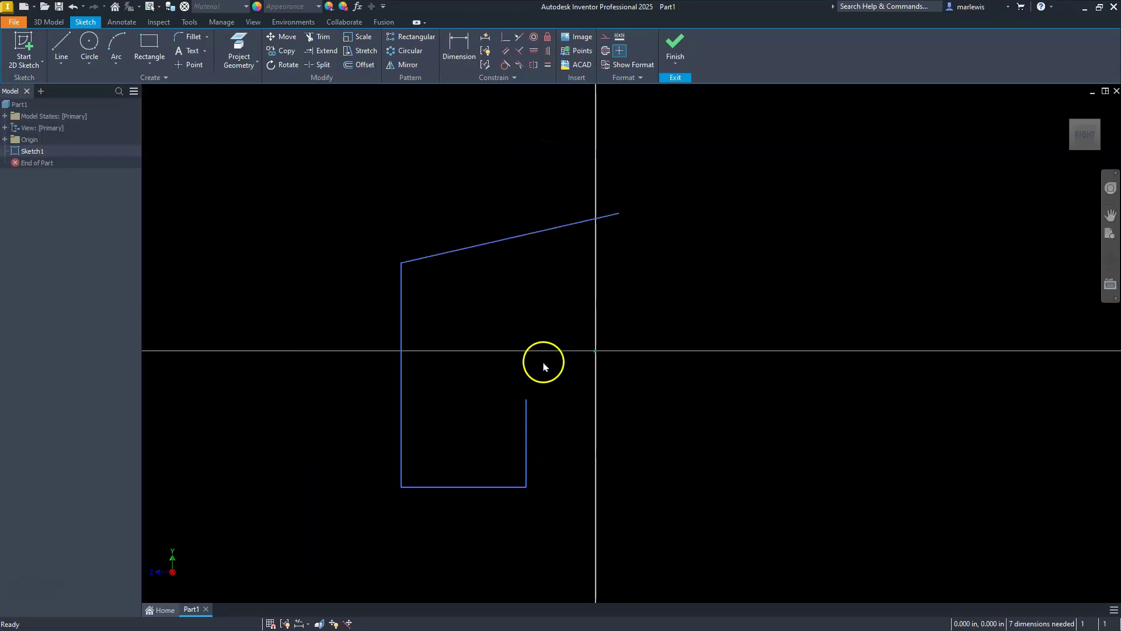
scroll(494, 368, up, 5)
scroll(487, 369, down, 2)
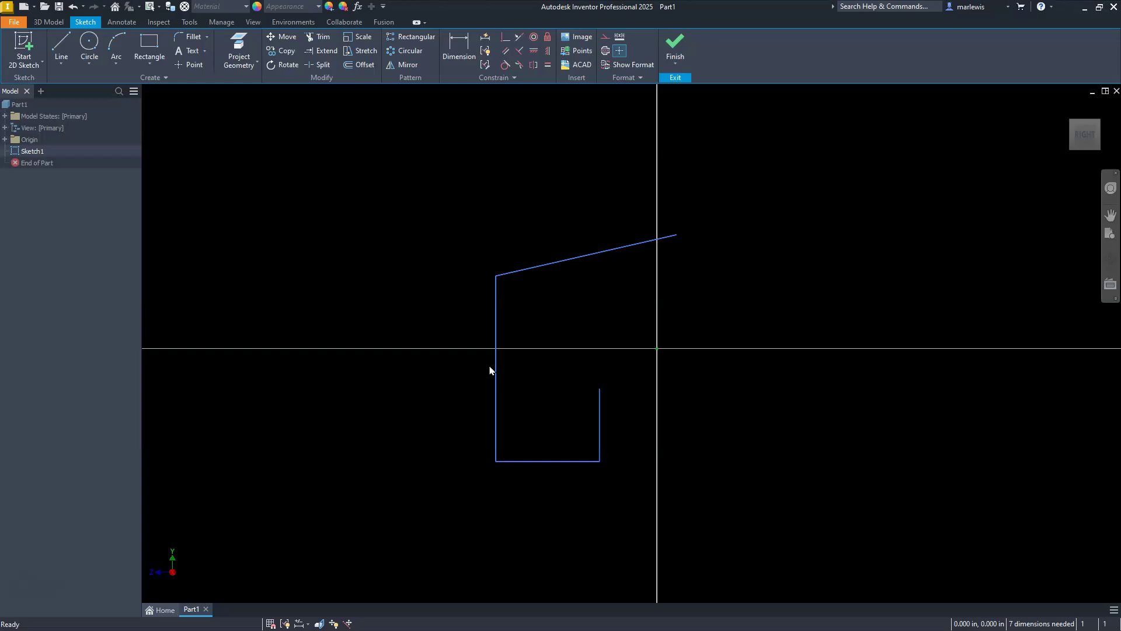
Fillet the upper and lower corners of the long vertical line with a 0.5 in radius.
click(190, 37)
text(.5)
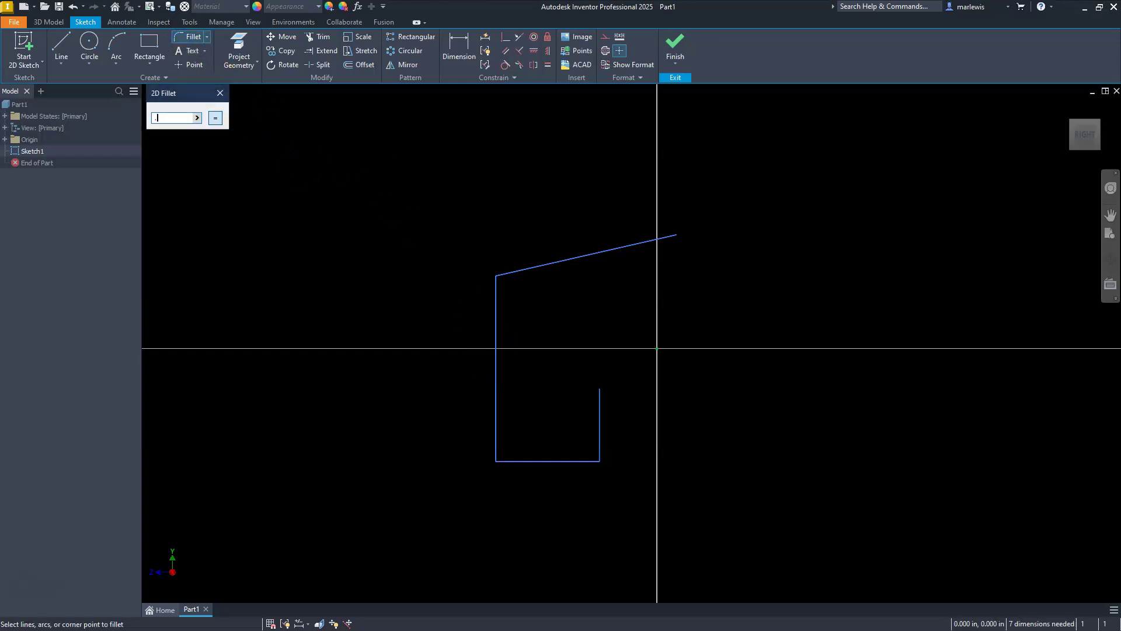
click(496, 275)
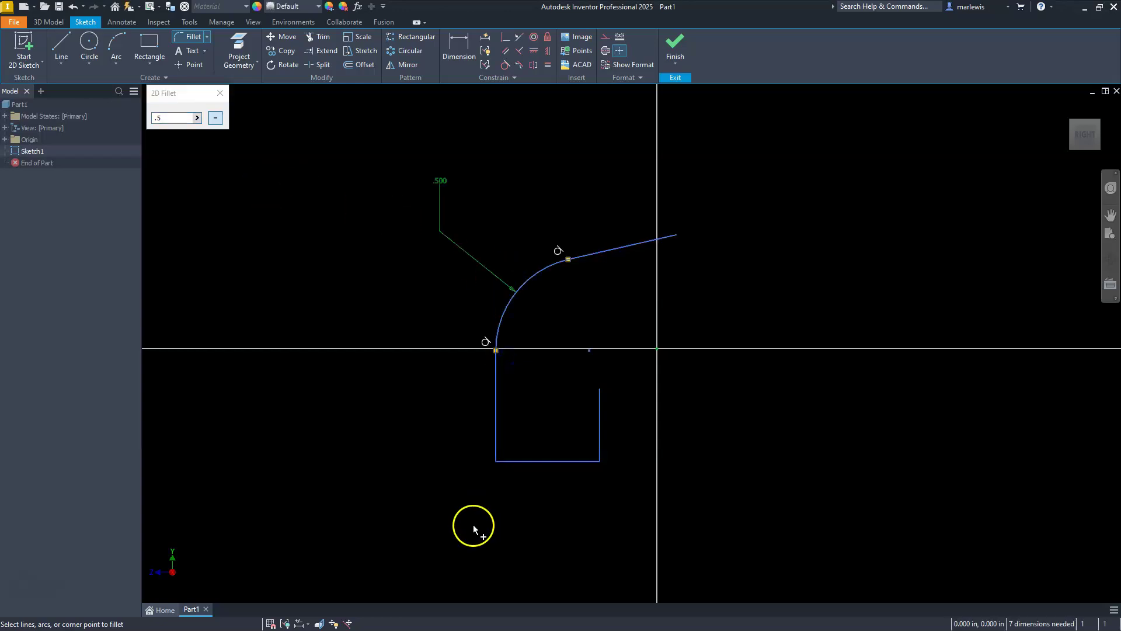
click(498, 462)
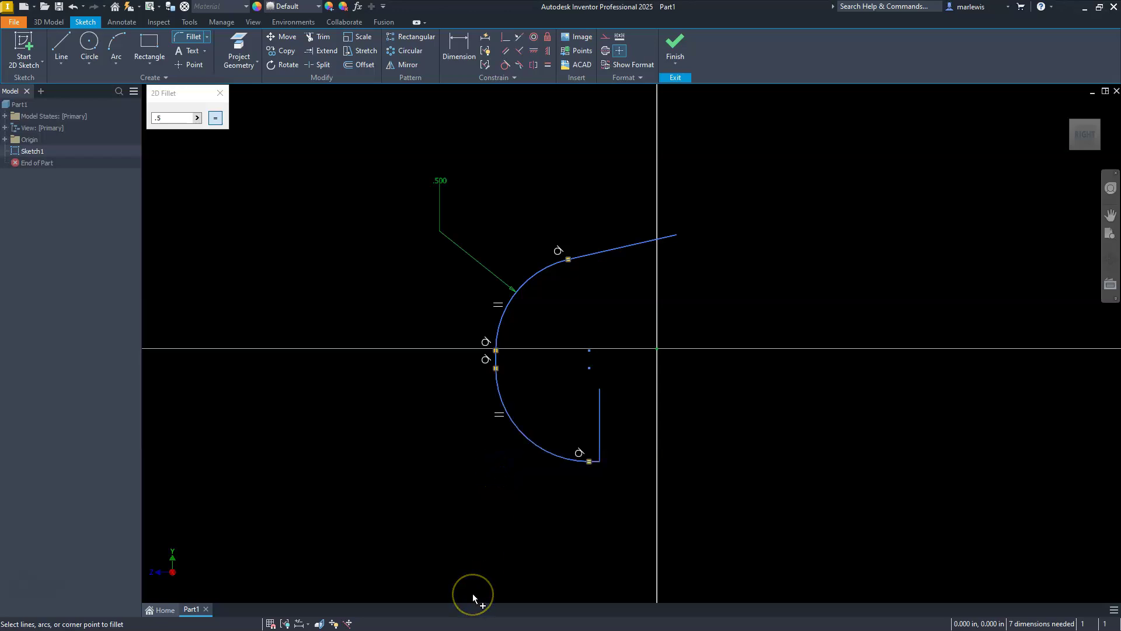
key(Escape)
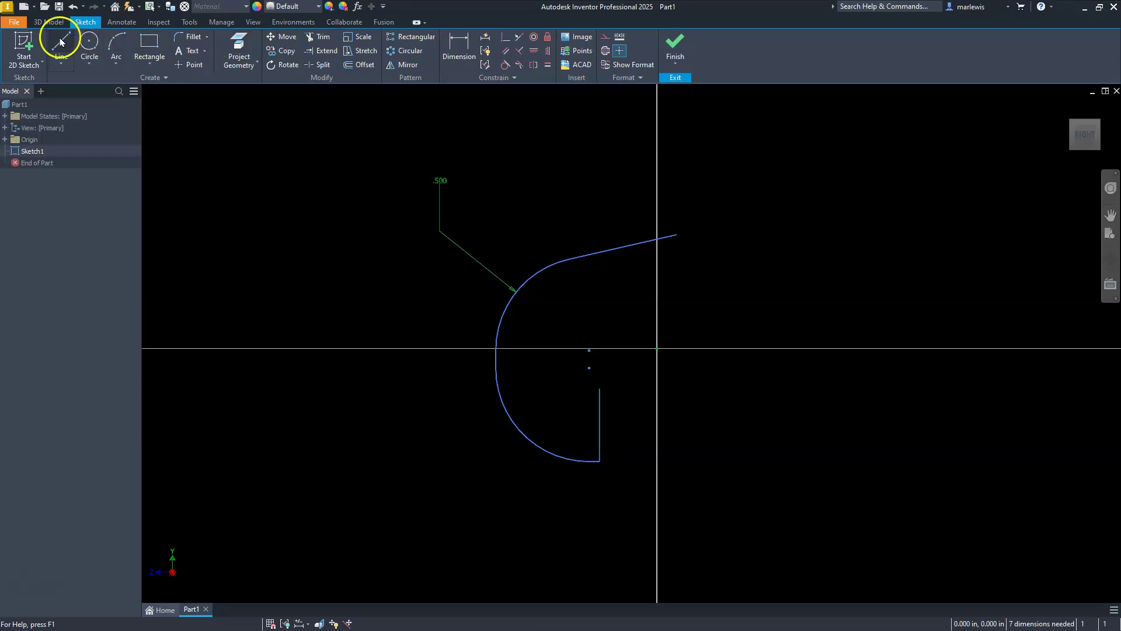
Dimension the vertical line between the two fillets and set its length to 5.327 in.
click(459, 46)
scroll(478, 366, down, 5)
click(543, 344)
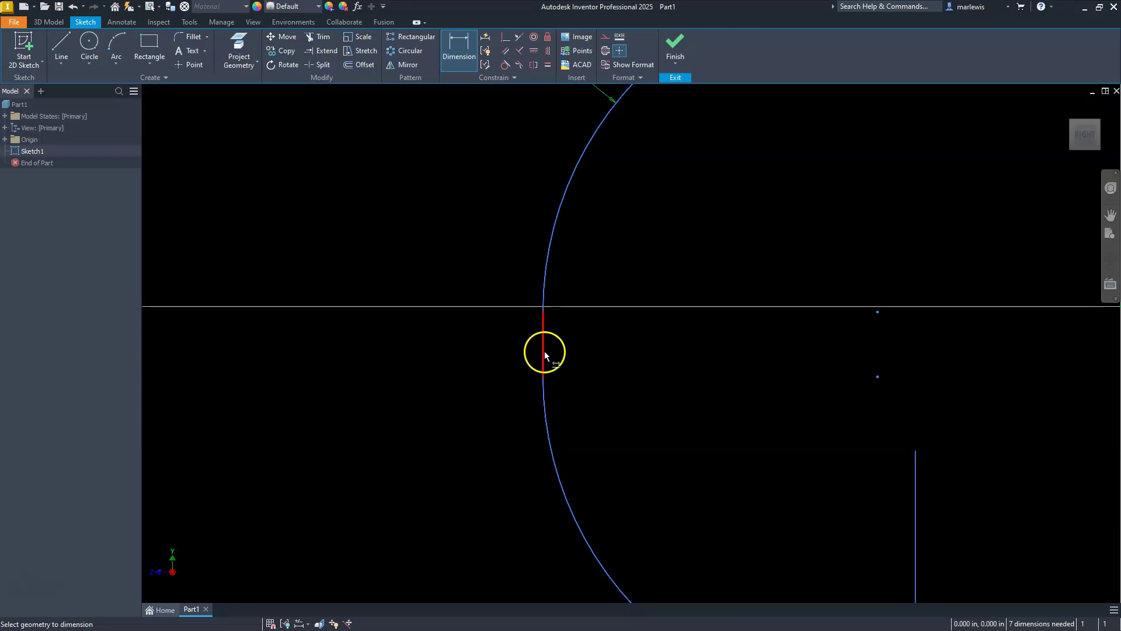
scroll(545, 355, up, 5)
click(508, 347)
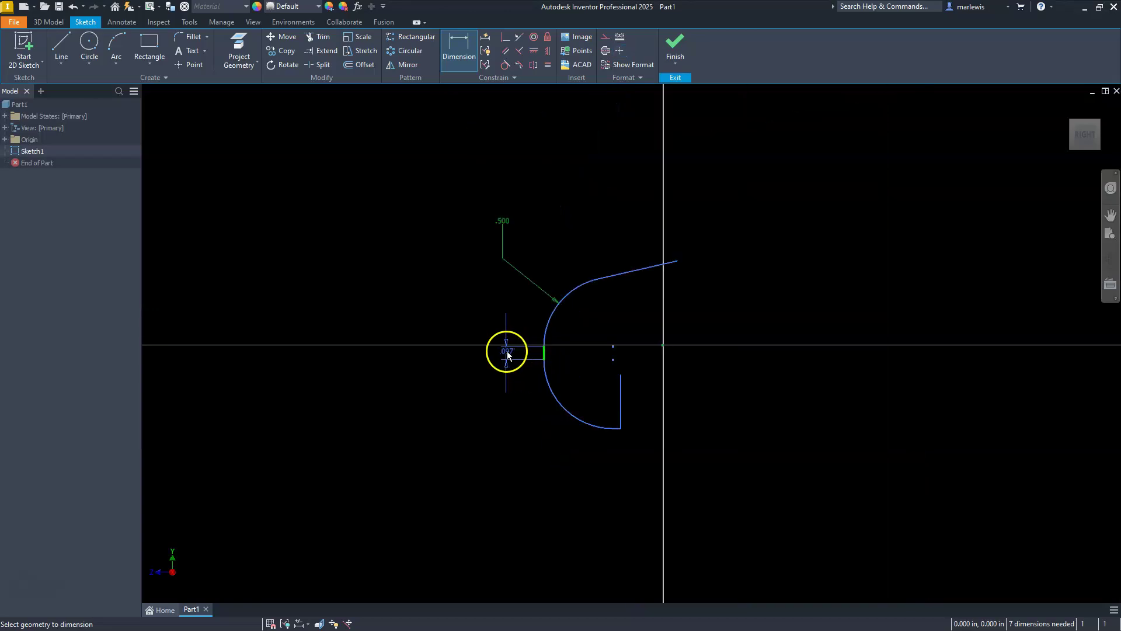
click(523, 386)
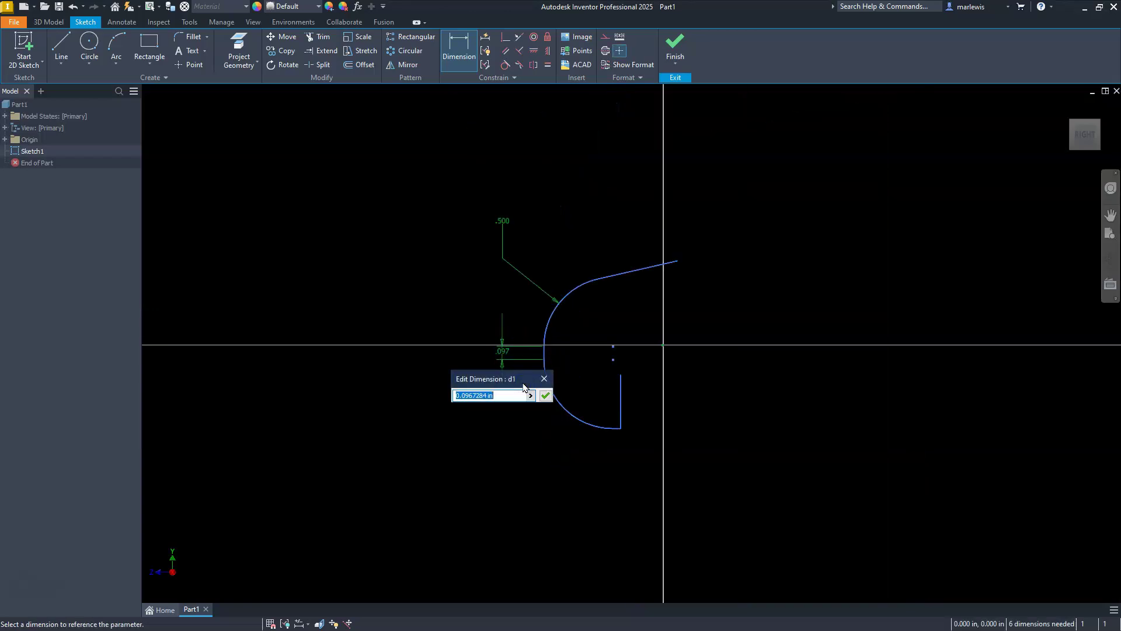
text(5)
text(.32)
text(5)
key(Return)
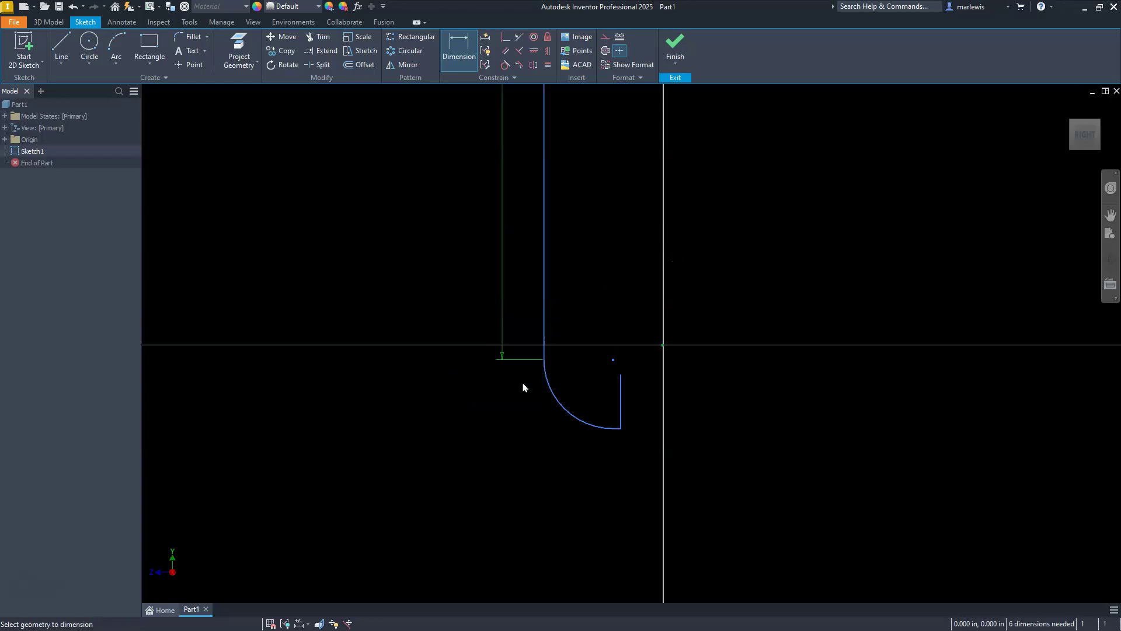
scroll(607, 428, down, 5)
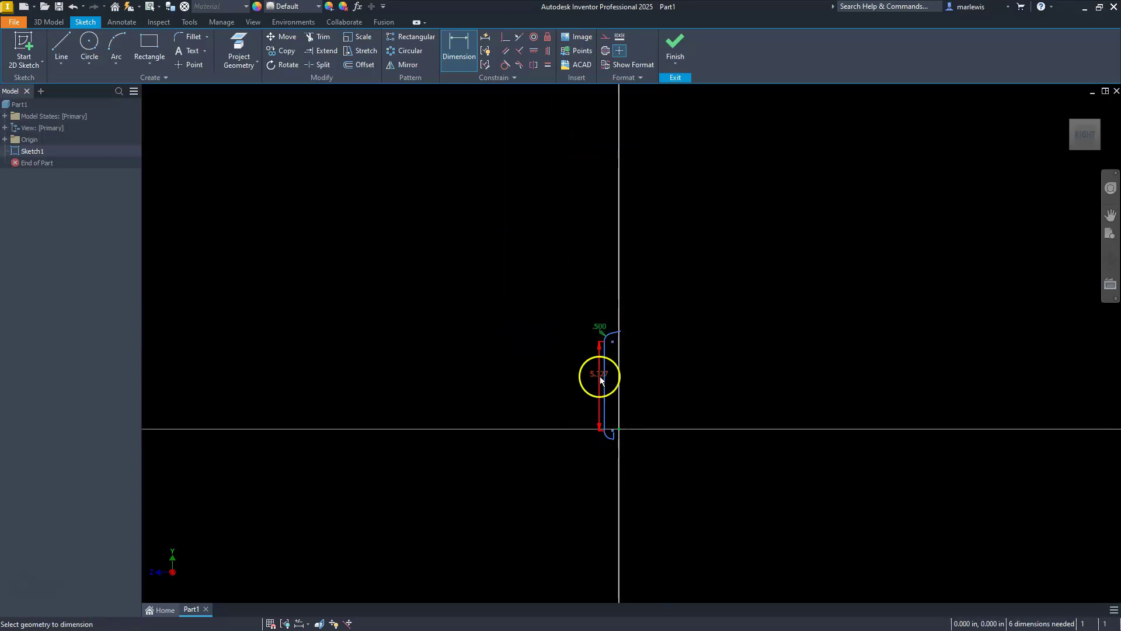
scroll(601, 441, up, 5)
scroll(601, 440, down, 3)
scroll(591, 451, up, 2)
key(Escape)
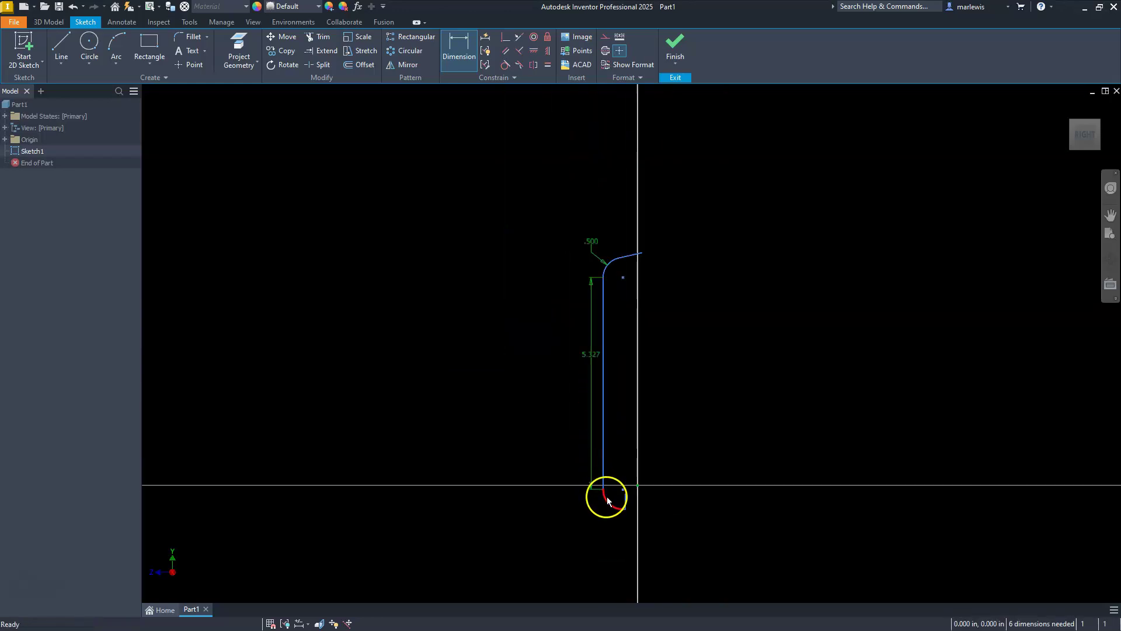
Stretch the horizontal base to about 3.68 in and the sloped top line to about 3.43 in by moving their free ends.
scroll(616, 510, up, 5)
scroll(620, 508, down, 2)
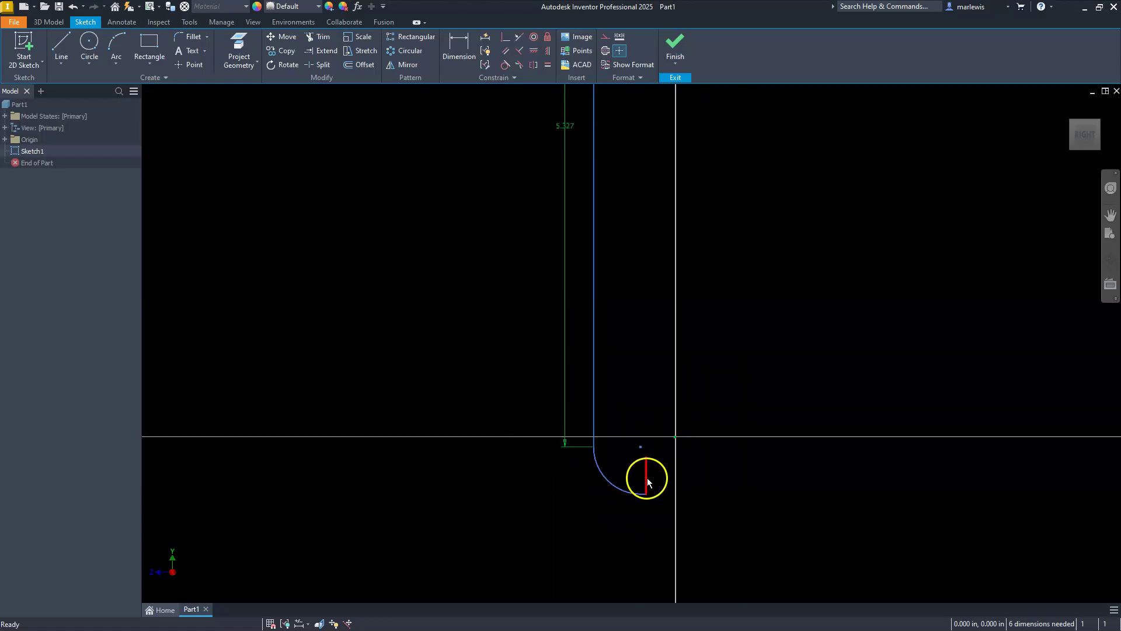
drag(654, 482, 991, 470)
scroll(728, 521, down, 5)
scroll(726, 482, up, 5)
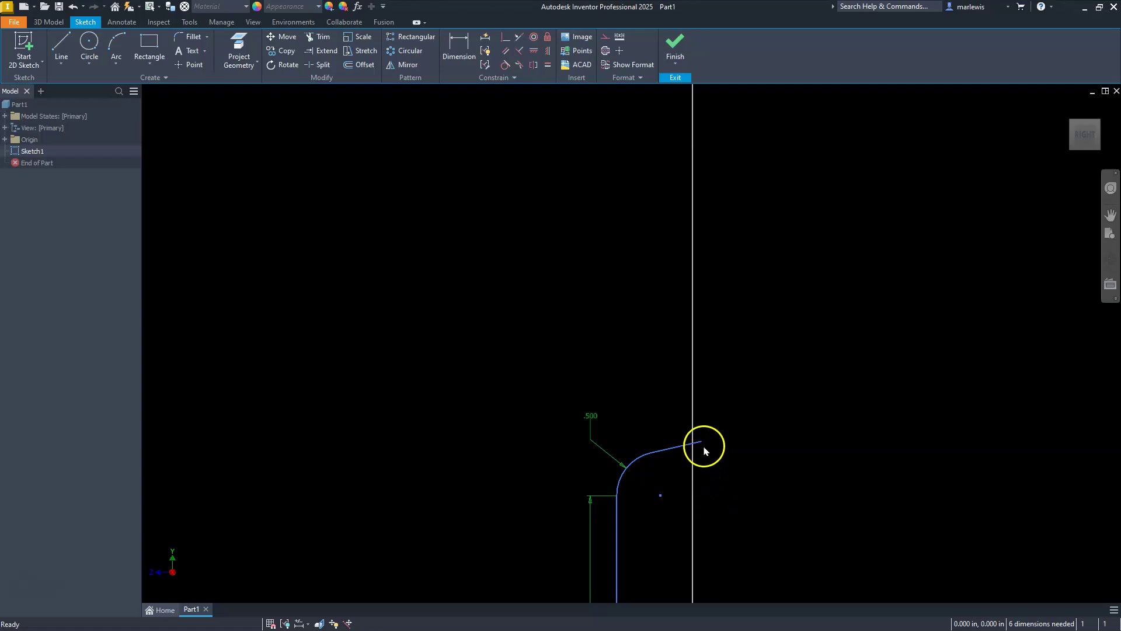
drag(704, 445, 941, 378)
scroll(673, 374, down, 3)
scroll(671, 405, up, 2)
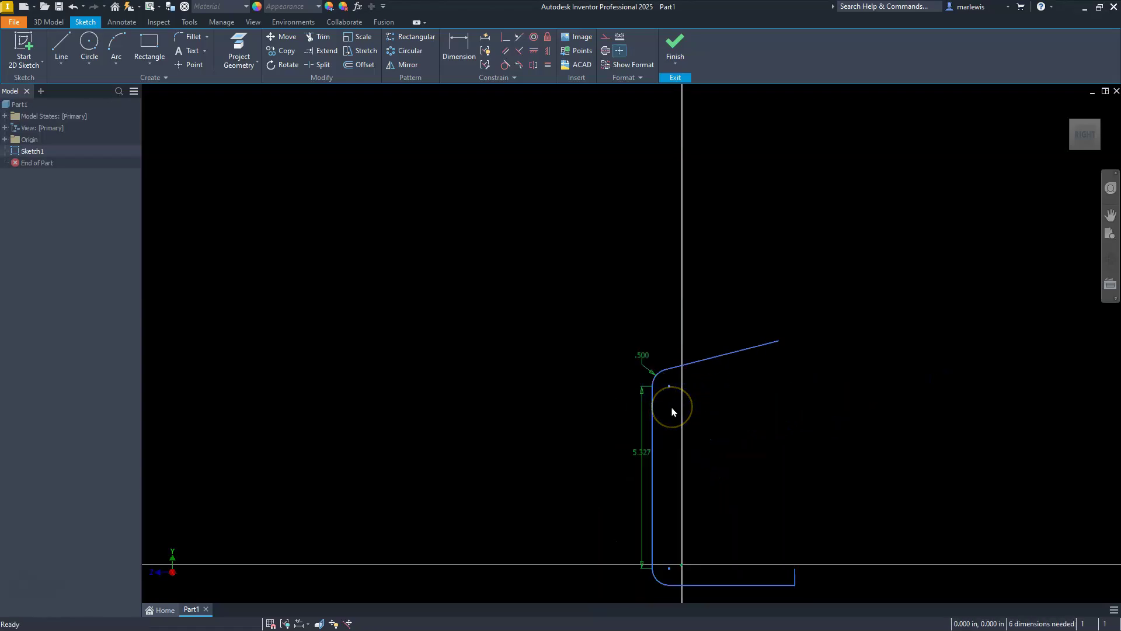
Dimension the angle between the long vertical line and the sloped top line as 100 degrees.
scroll(642, 400, up, 2)
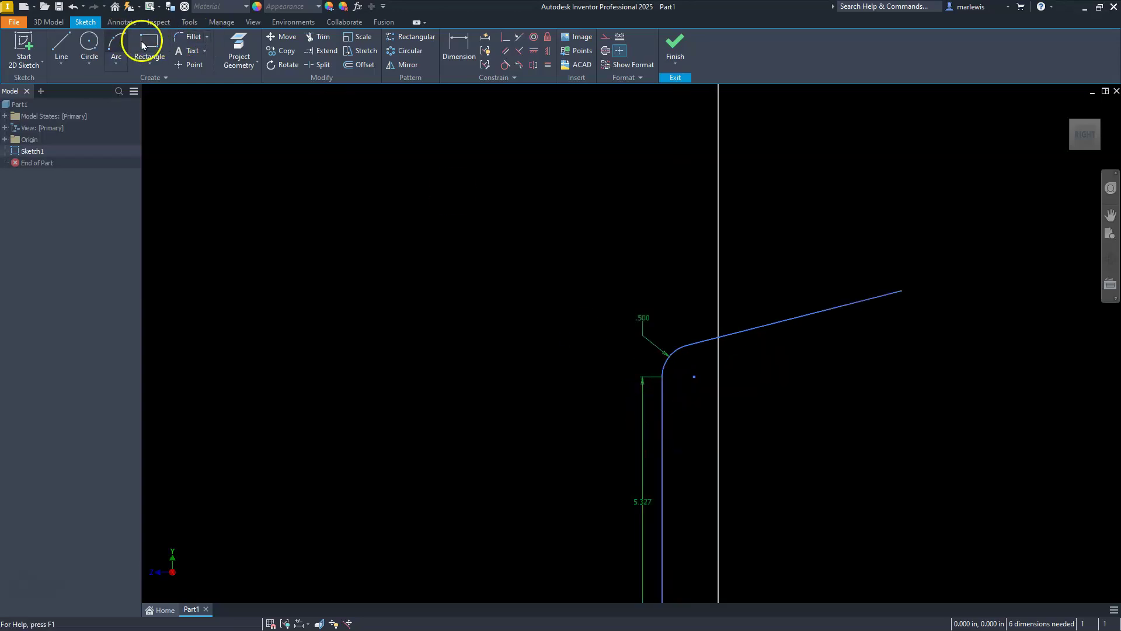
click(462, 52)
click(662, 413)
click(729, 335)
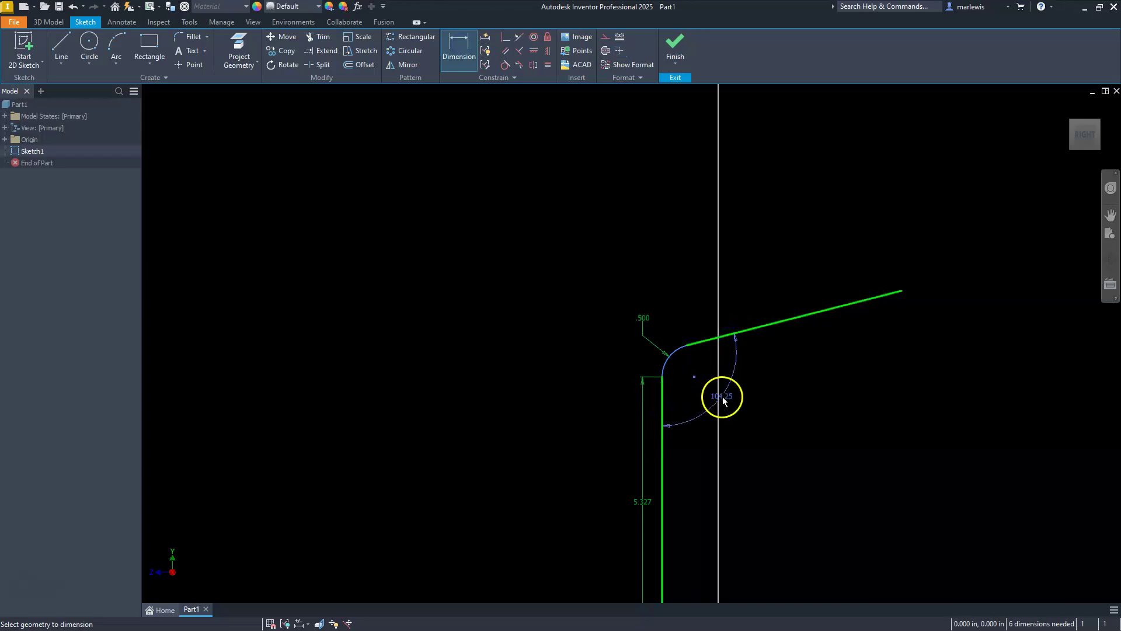
click(722, 395)
text(100)
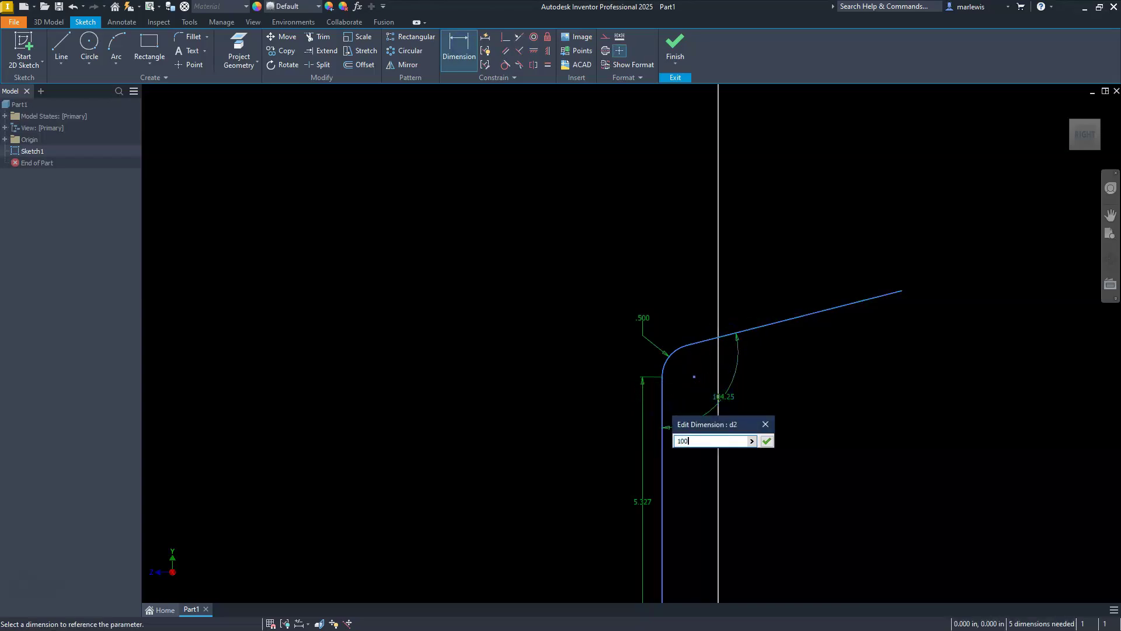
key(Return)
Dimension the sloped top line and set its length to 2.866 in.
click(779, 329)
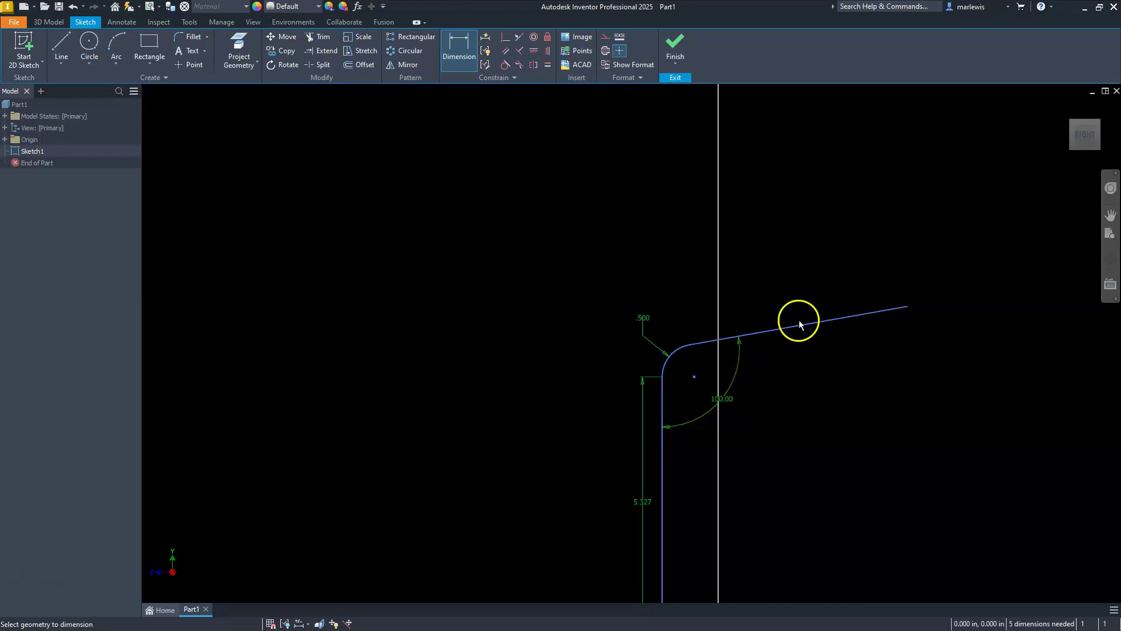
click(791, 328)
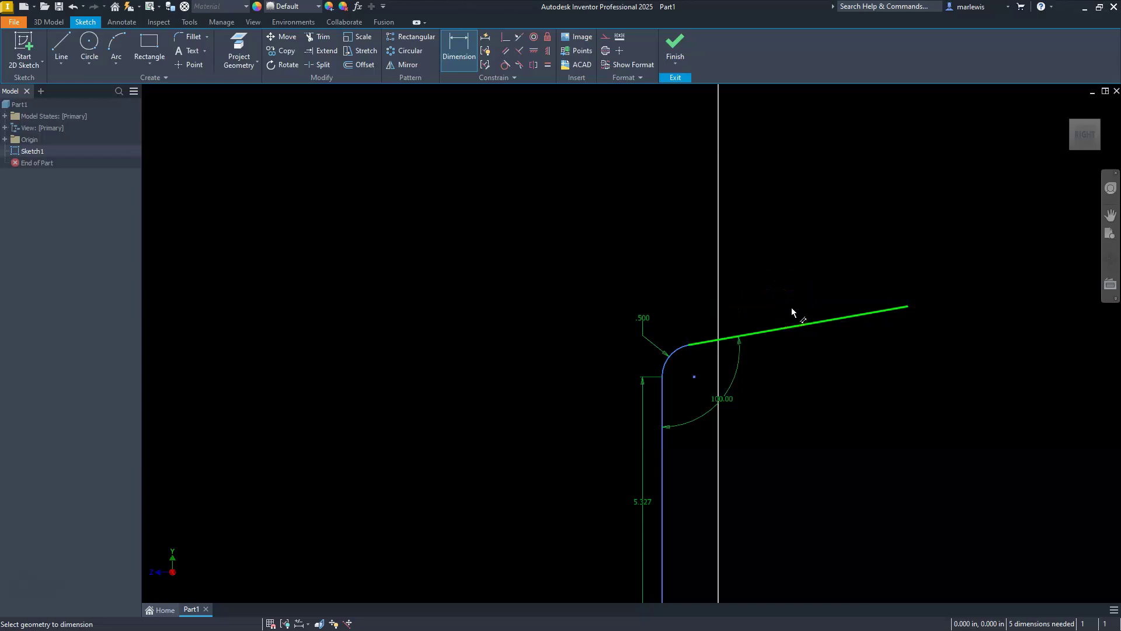
click(783, 283)
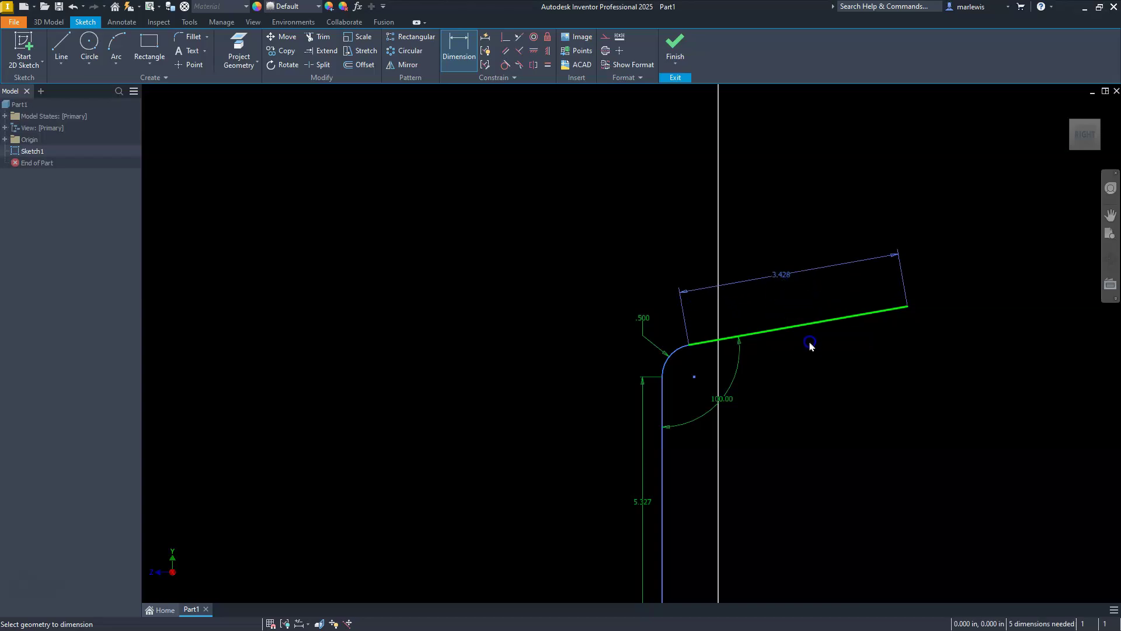
text(2.866)
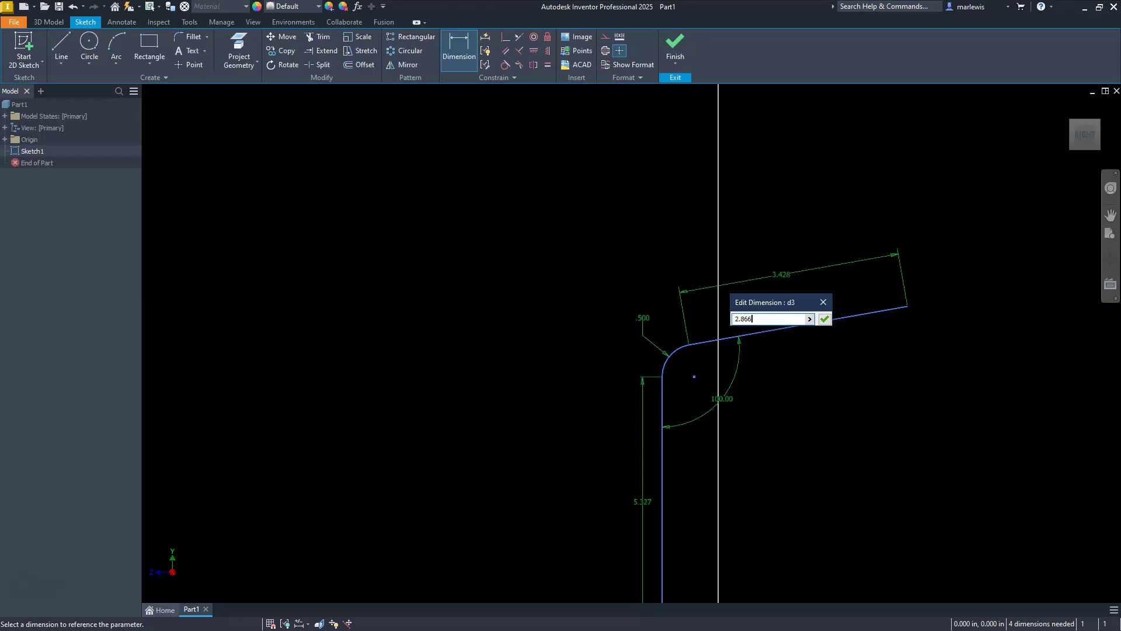
key(Return)
scroll(733, 270, down, 5)
scroll(735, 304, up, 6)
click(783, 427)
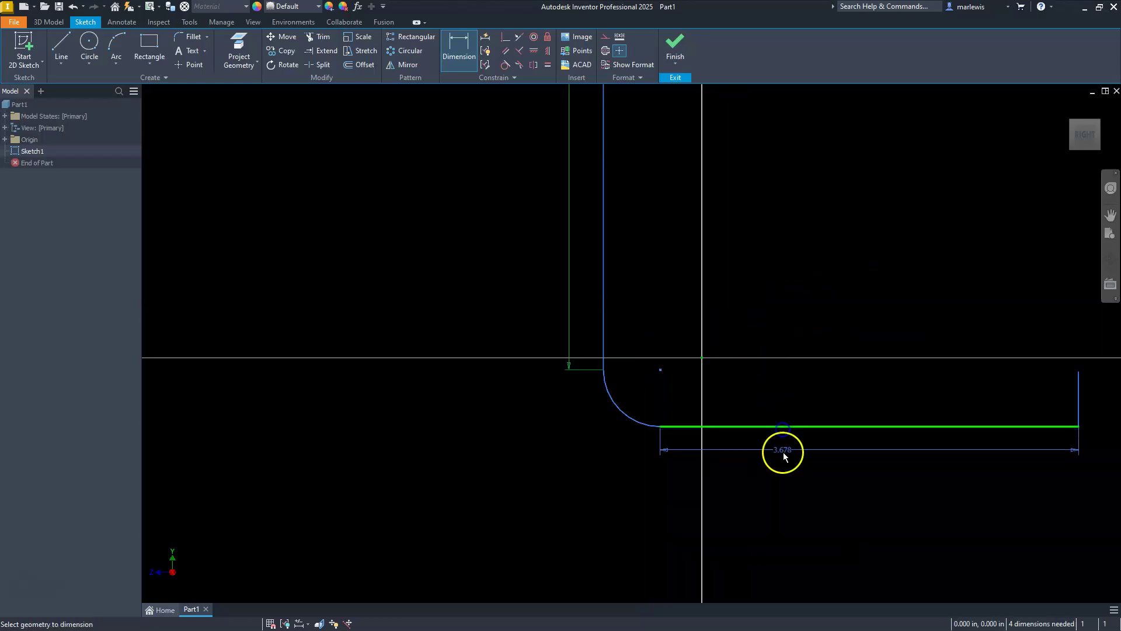
scroll(786, 471, down, 2)
key(Escape)
key(Escape)
Lengthen the short vertical line at the end of the base by moving its free upper end upward.
drag(959, 410, 952, 327)
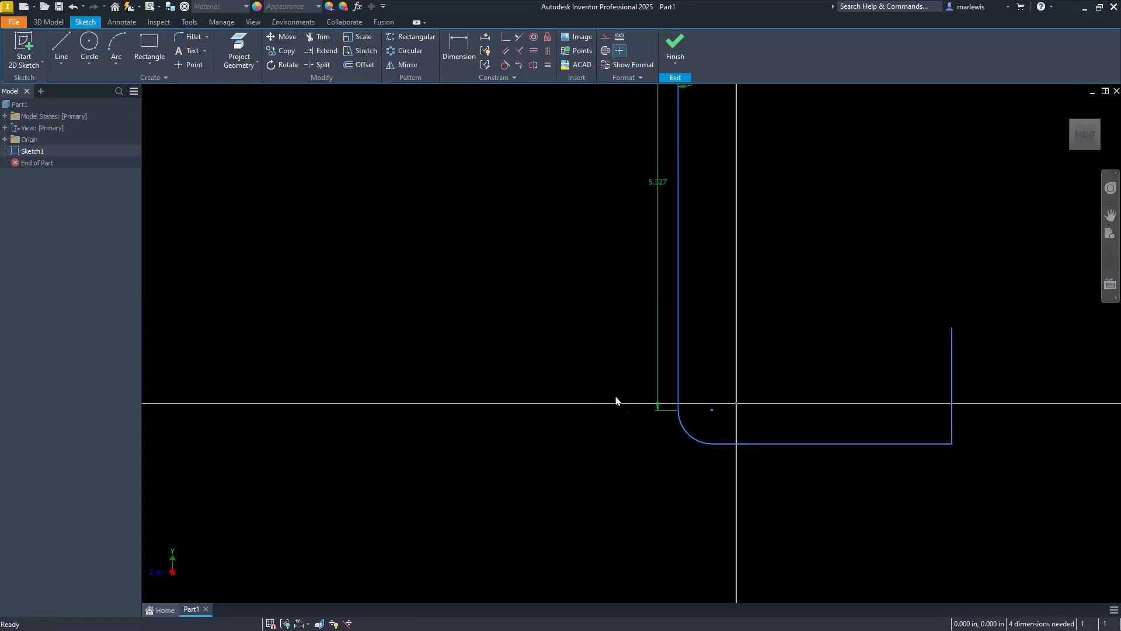
key(1)
key(9)
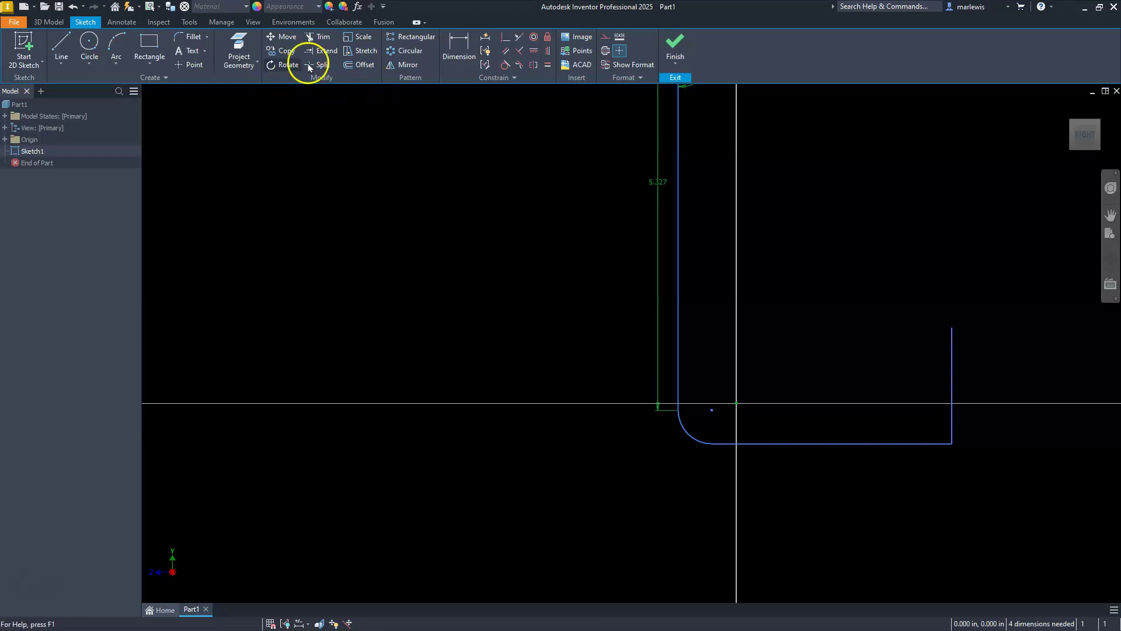
Fillet the corner between the horizontal base and the short vertical line with a 0.194 in radius.
click(193, 36)
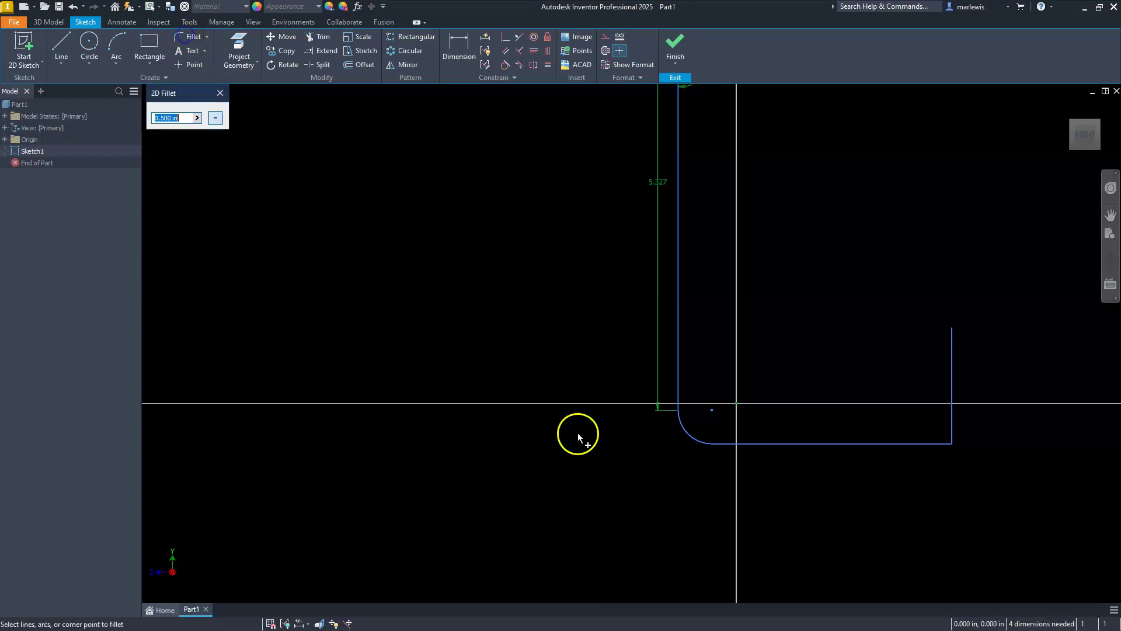
key(BackSpace)
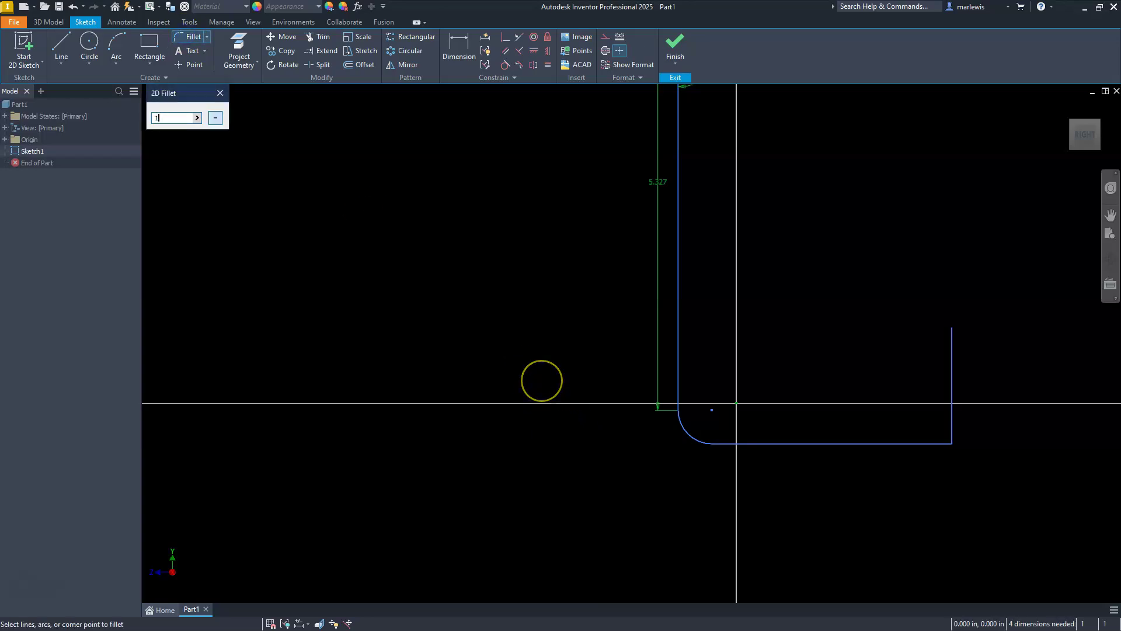
text(.194)
key(Escape)
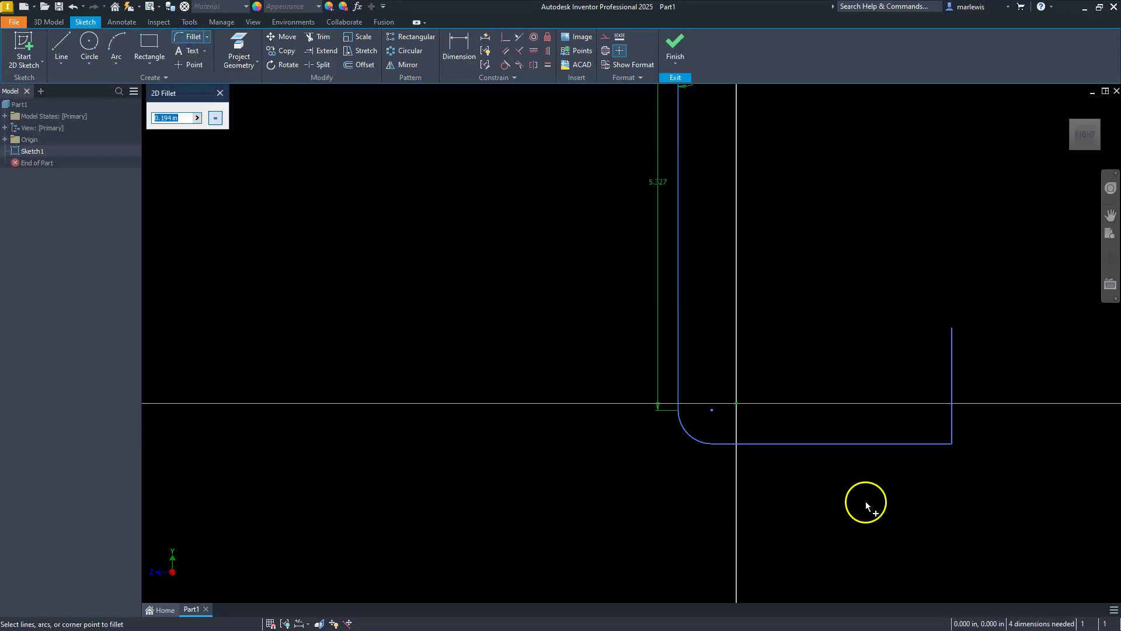
click(931, 439)
click(951, 408)
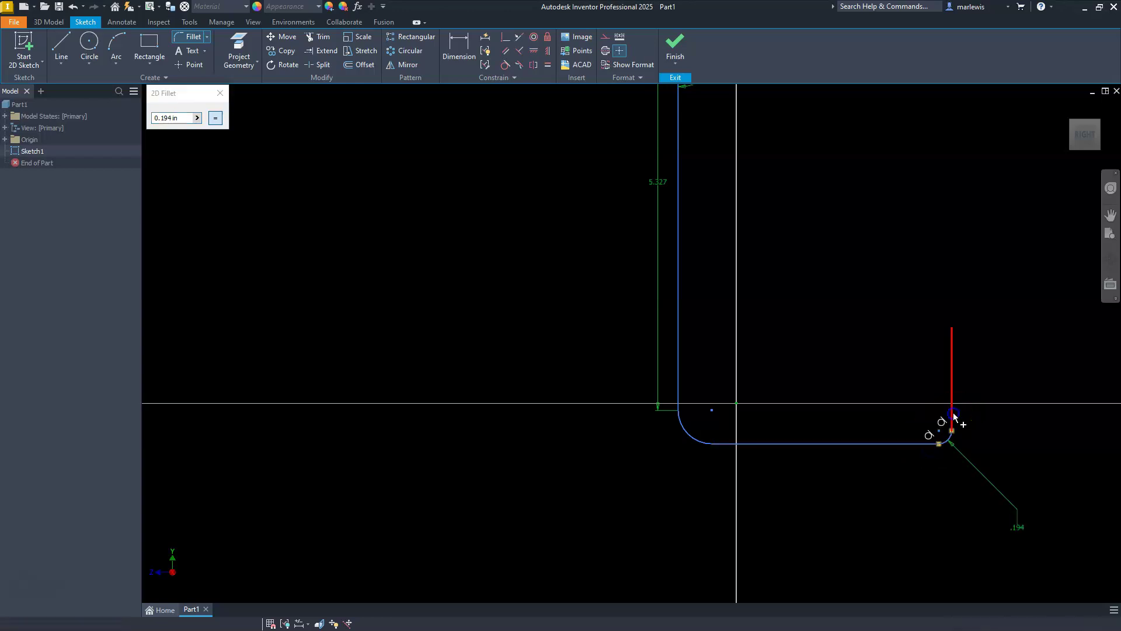
key(Escape)
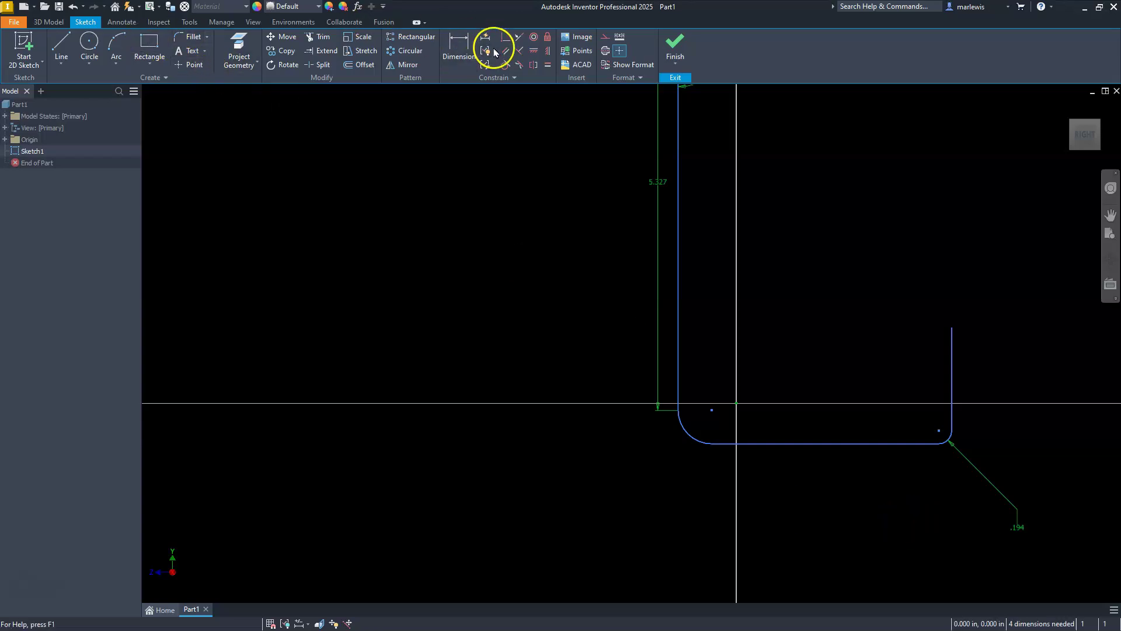
Dimension the horizontal base line and set its length to 2.250 in.
click(455, 47)
click(797, 443)
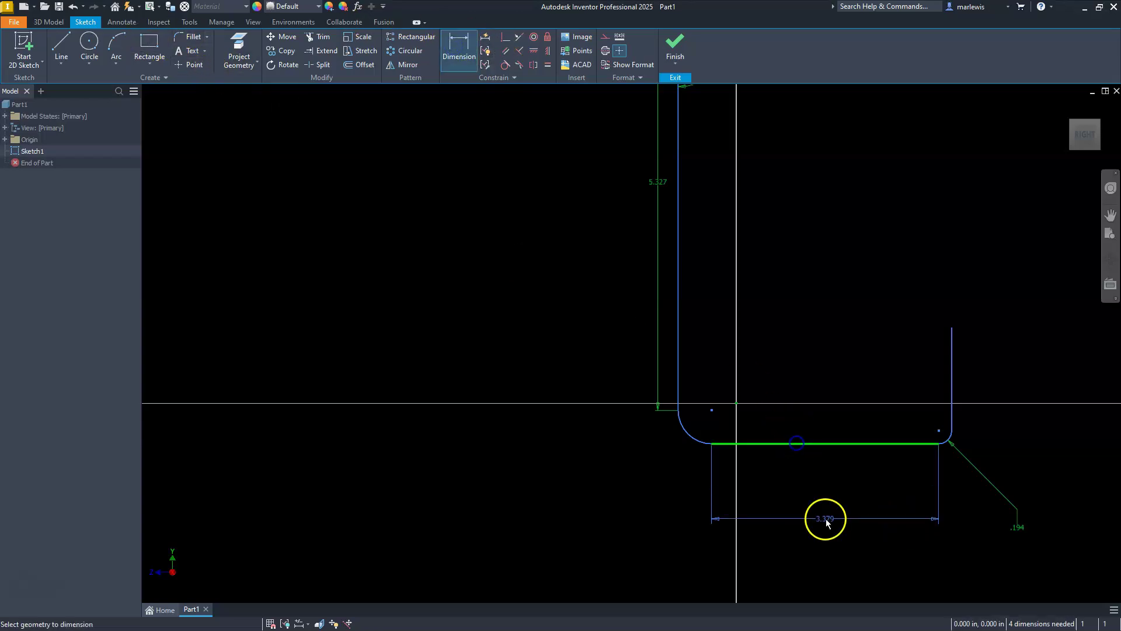
click(823, 510)
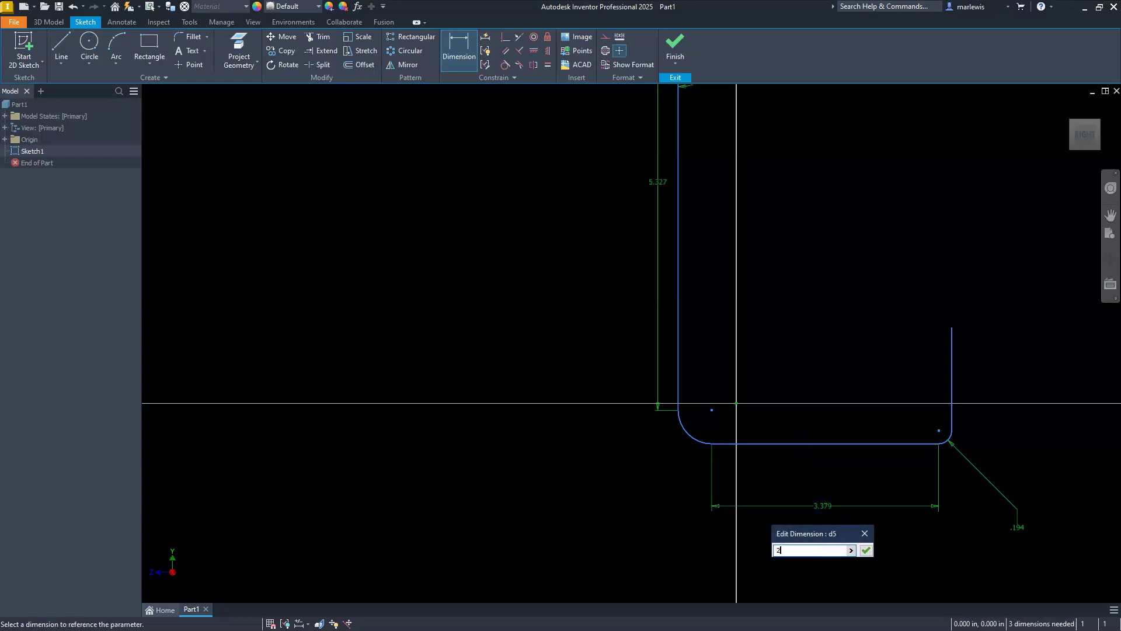
key(Return)
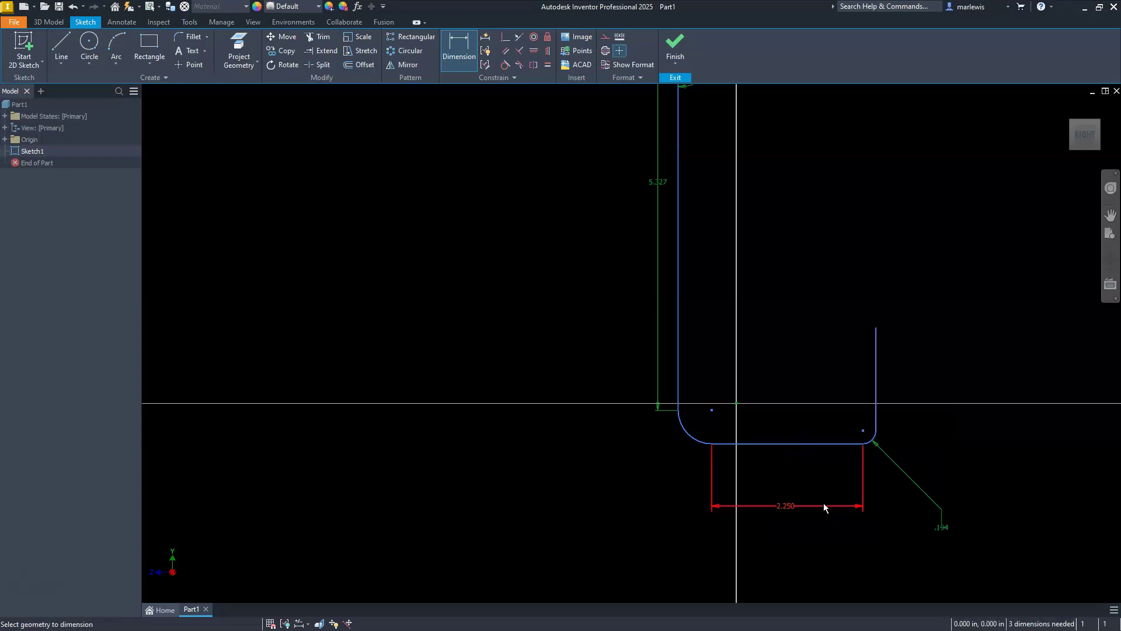
key(Escape)
Convert the short vertical line at the end of the base to construction geometry.
scroll(695, 440, down, 5)
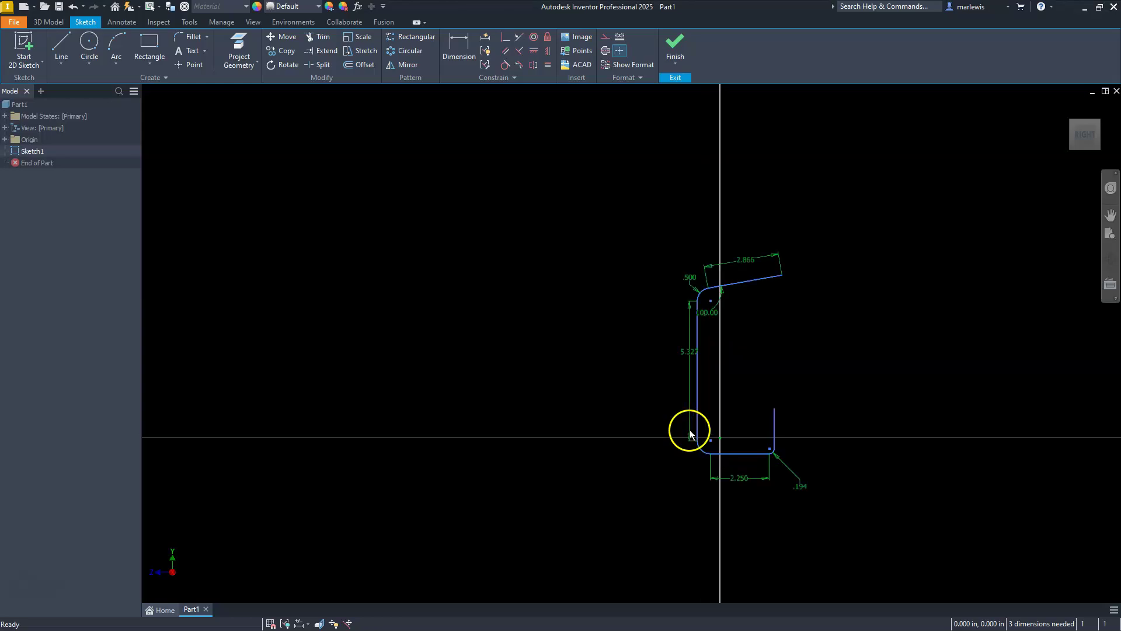
right_click(776, 430)
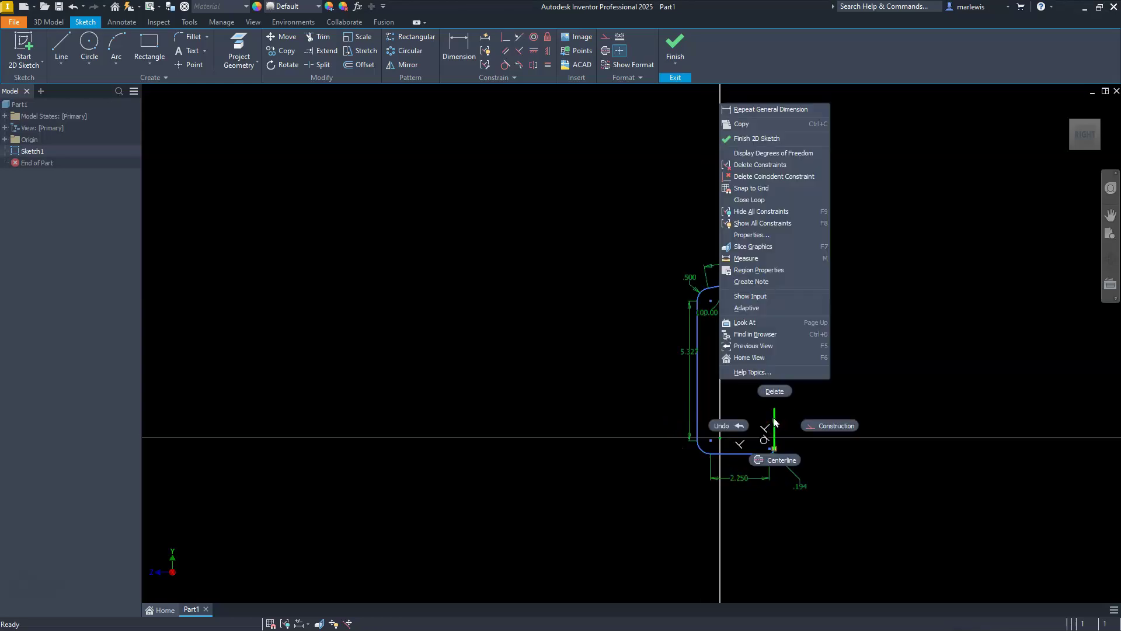
click(815, 425)
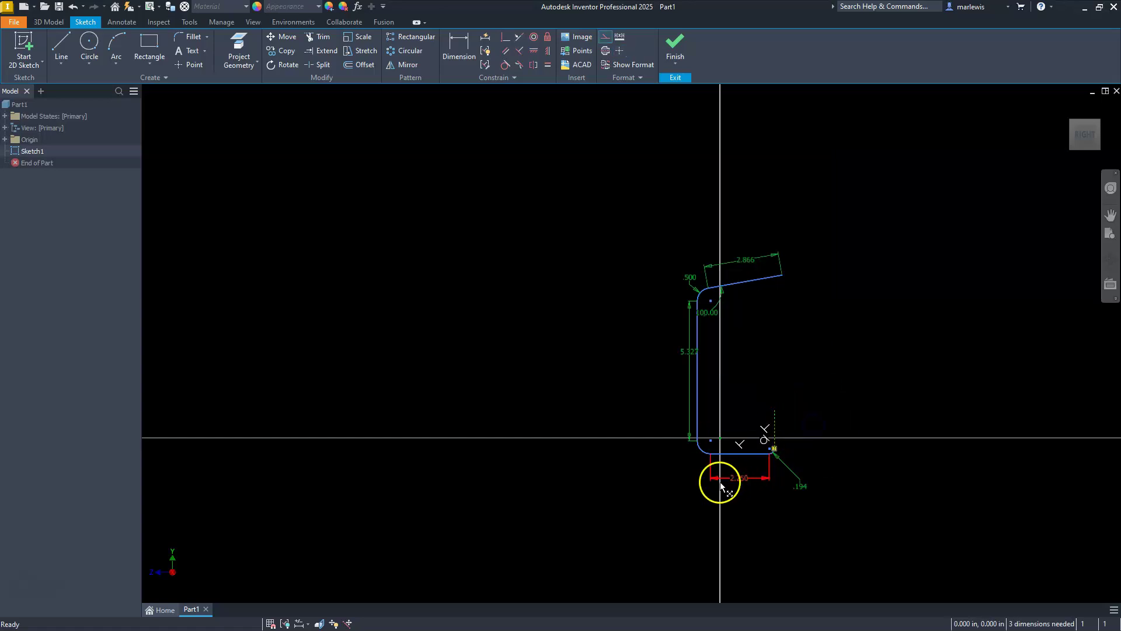
Draw a horizontal line about 3.36 in long from the midpoint of the long vertical line across the profile's open side.
scroll(679, 479, down, 5)
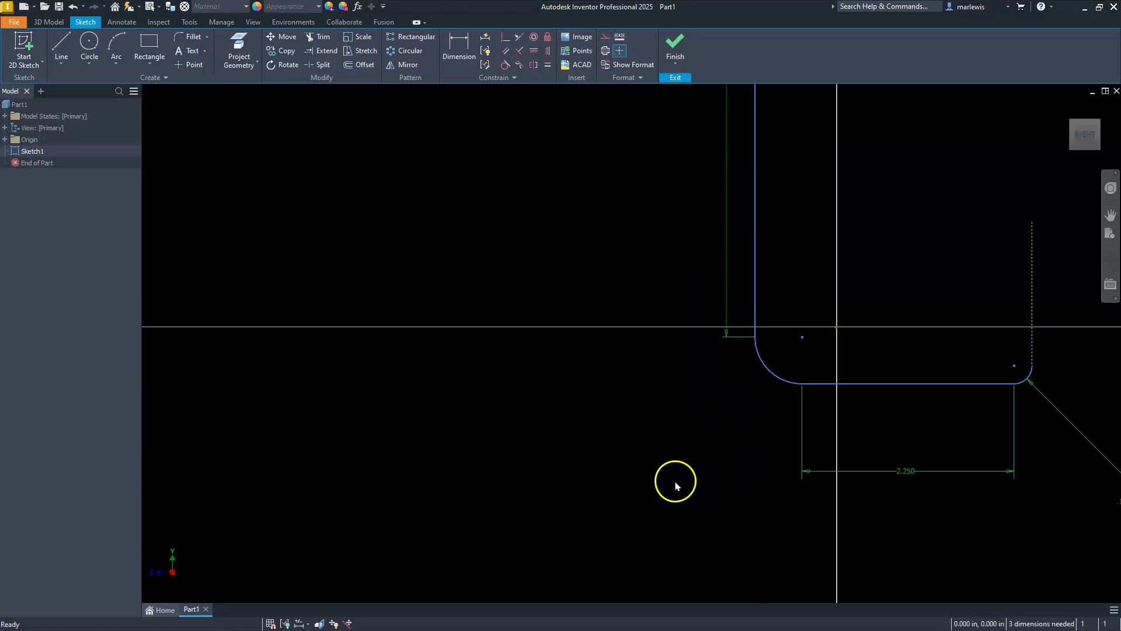
scroll(759, 448, up, 2)
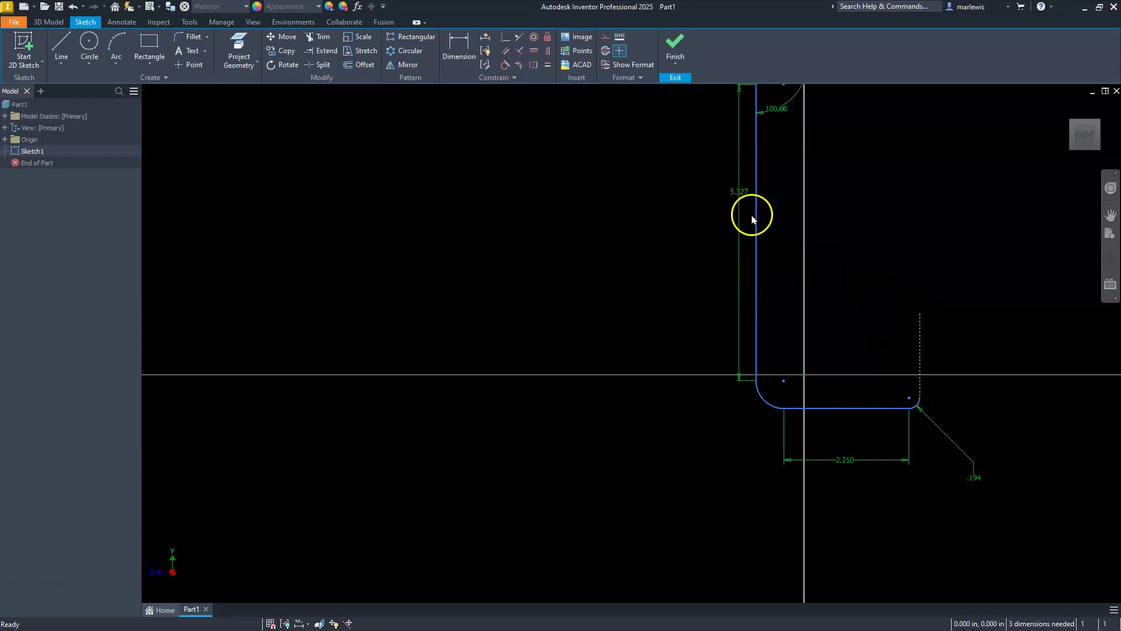
scroll(755, 303, up, 5)
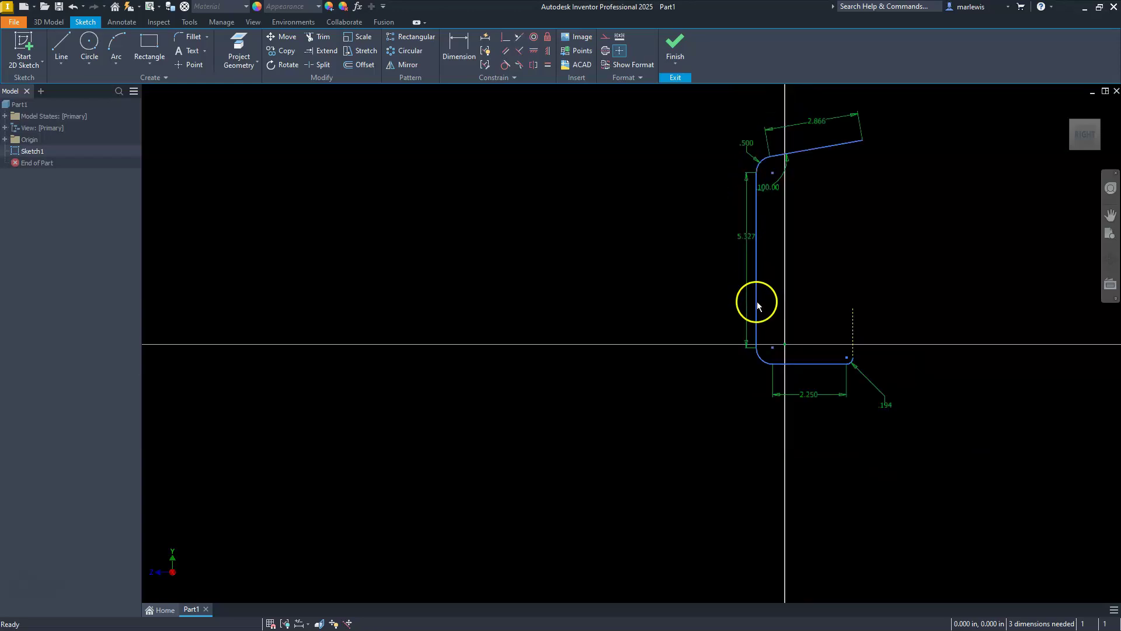
scroll(771, 304, down, 4)
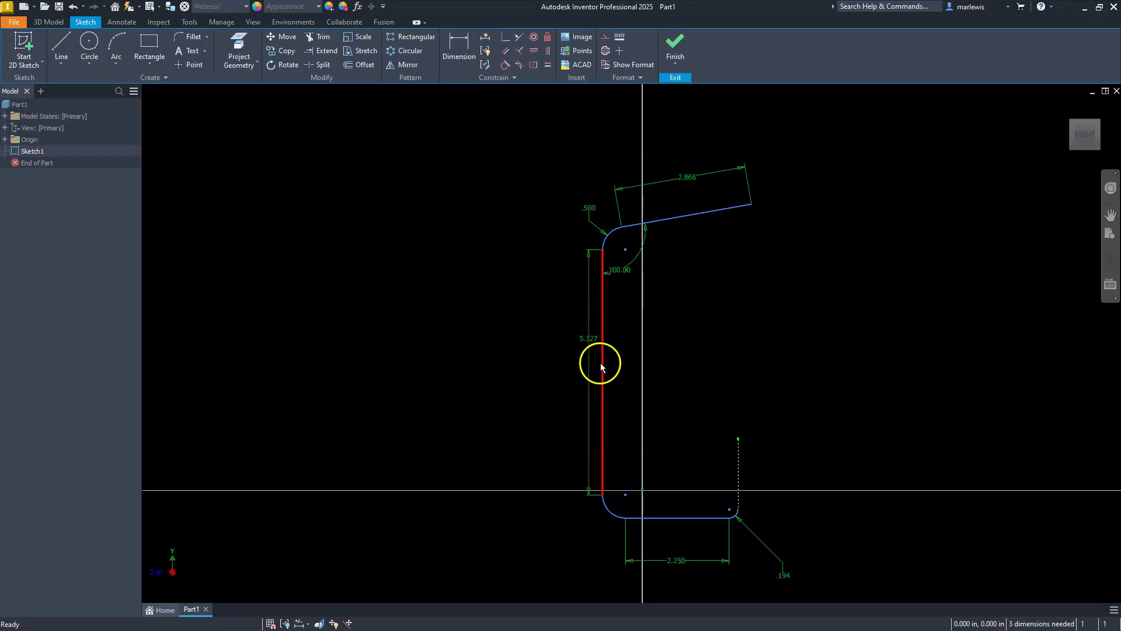
click(599, 395)
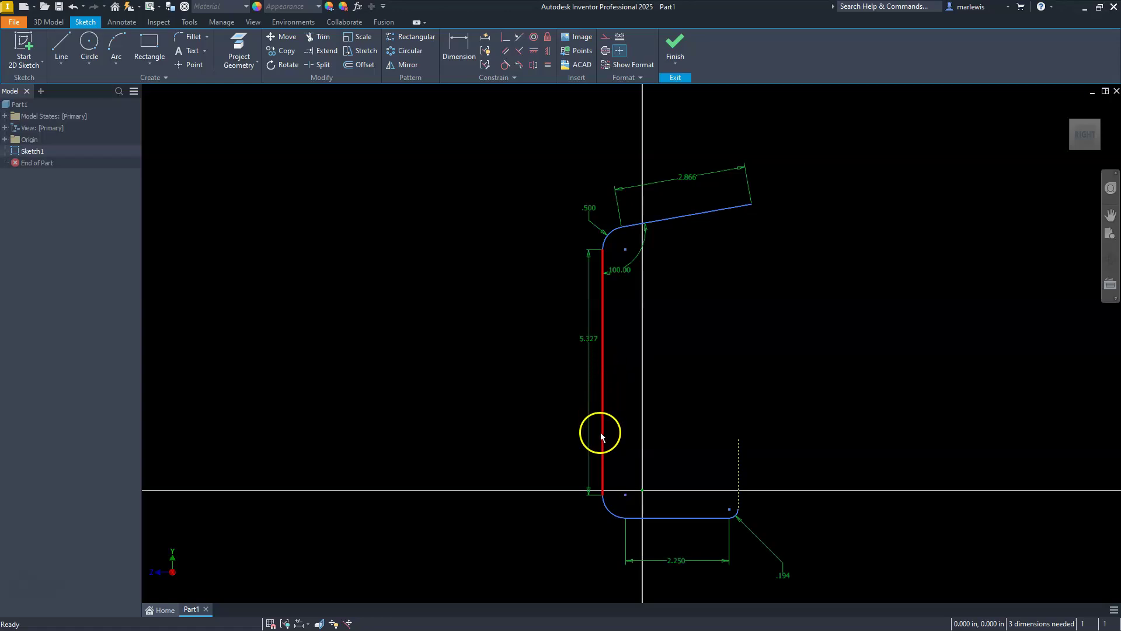
click(61, 44)
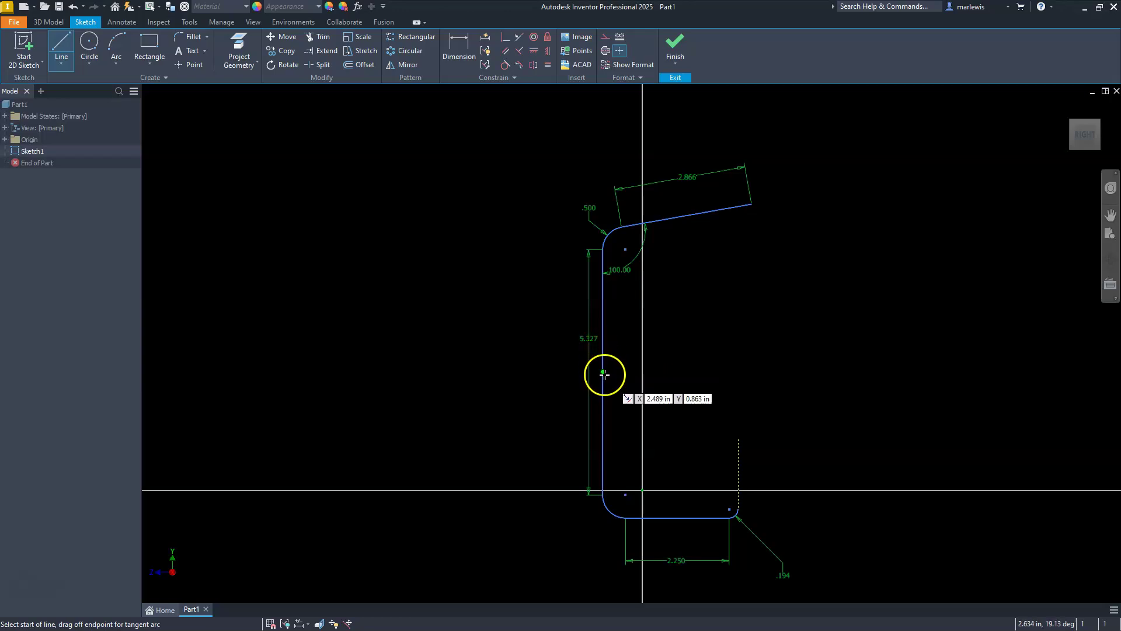
click(603, 371)
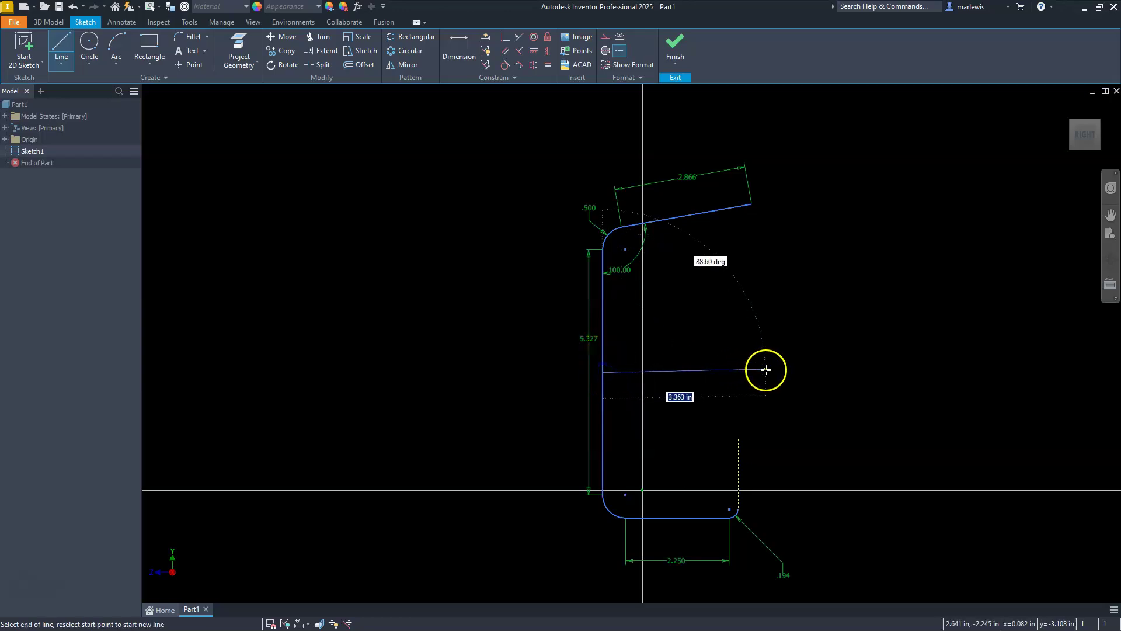
click(766, 372)
key(Escape)
Make the horizontal line's free end coincident with the upper end of the vertical construction line.
click(776, 382)
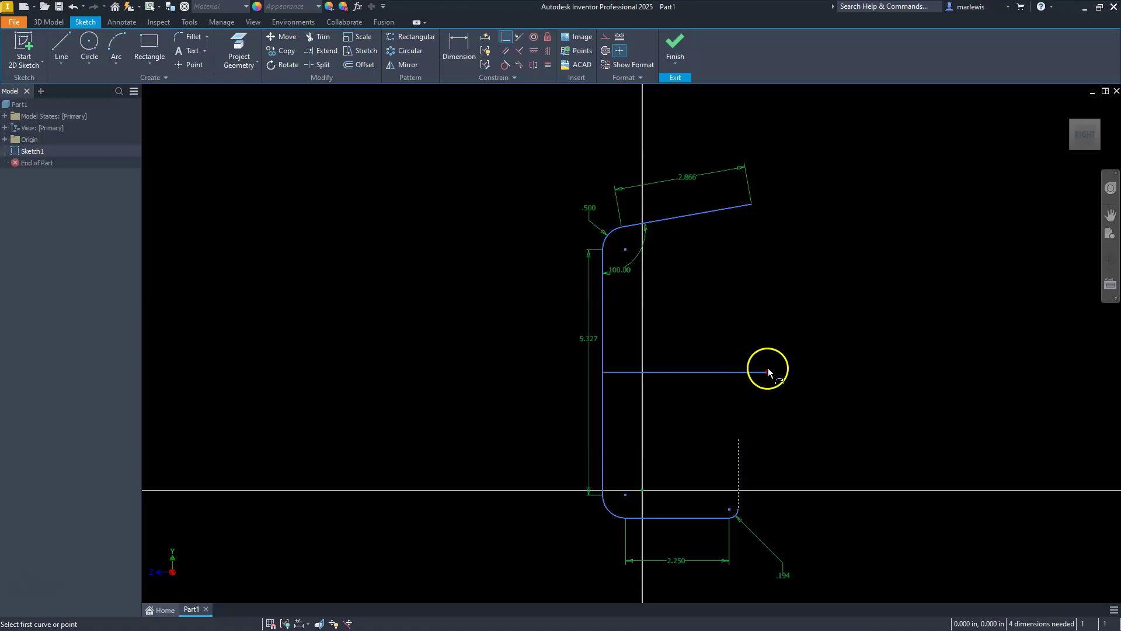
click(744, 418)
click(642, 524)
key(Escape)
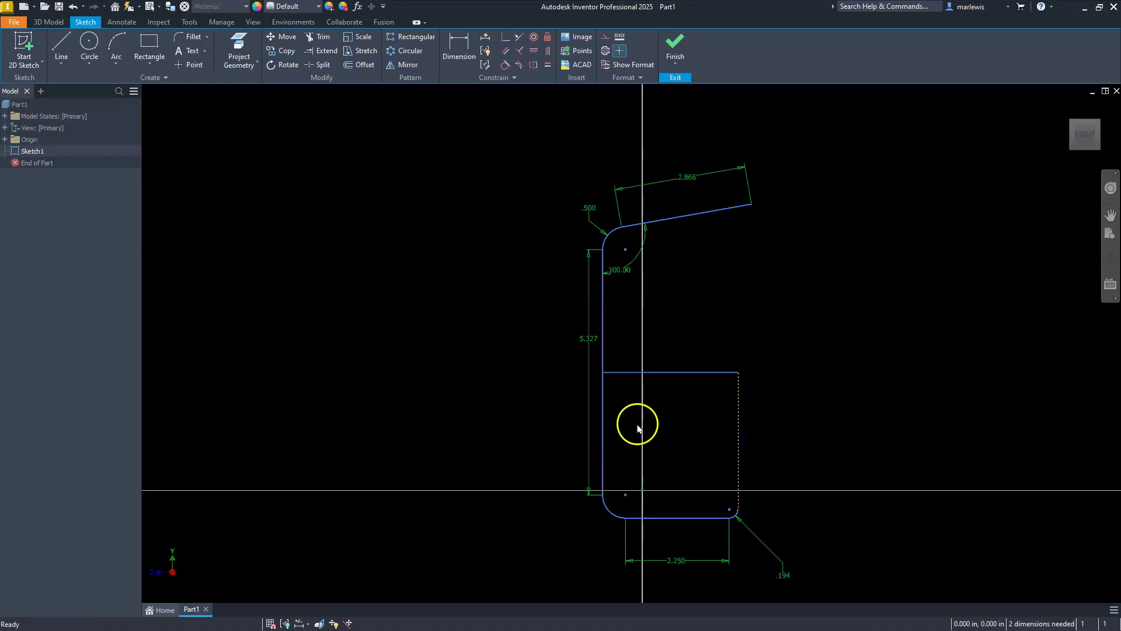
Convert the horizontal line across the middle of the profile to construction geometry.
scroll(618, 337, down, 5)
scroll(636, 395, up, 6)
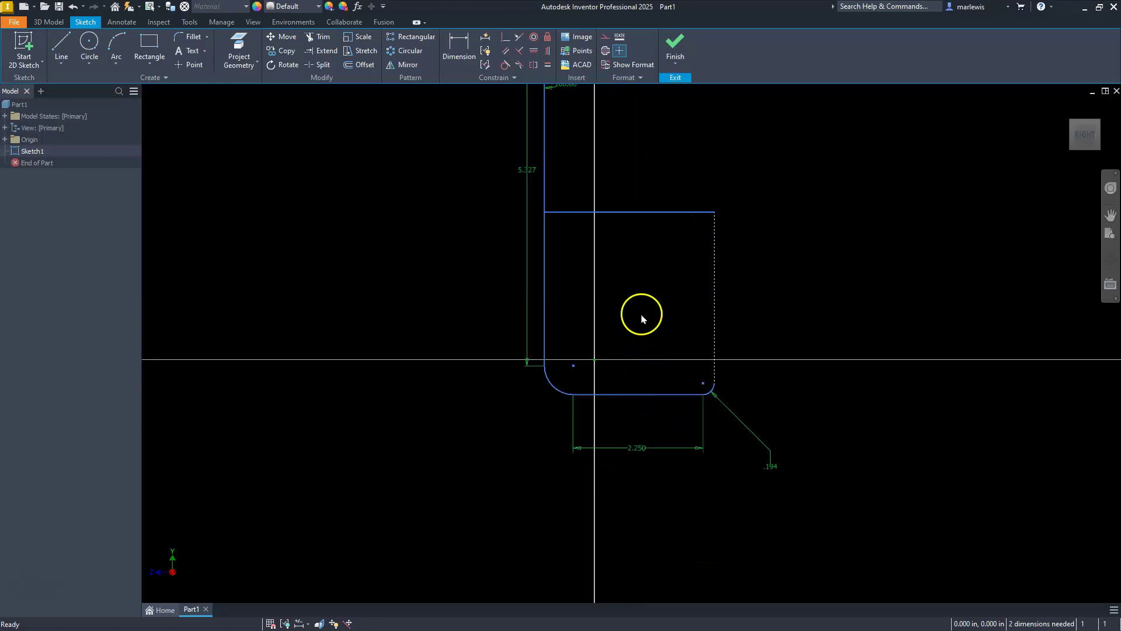
right_click(658, 212)
click(714, 210)
scroll(621, 328, down, 3)
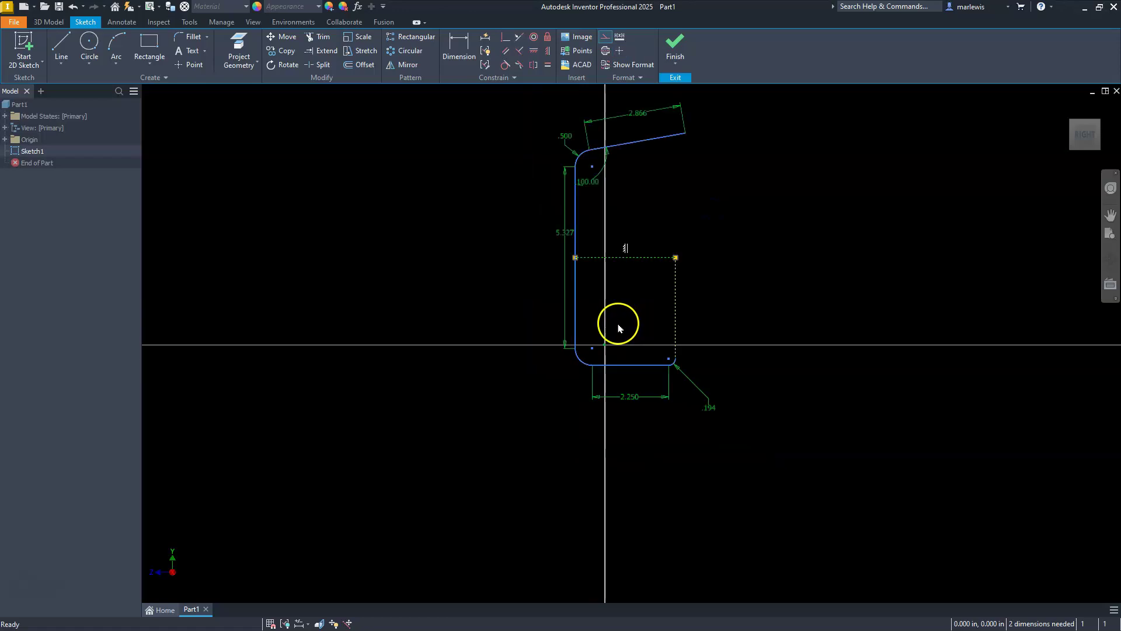
Make the corner where the two construction lines meet coincident with the sketch origin.
click(675, 265)
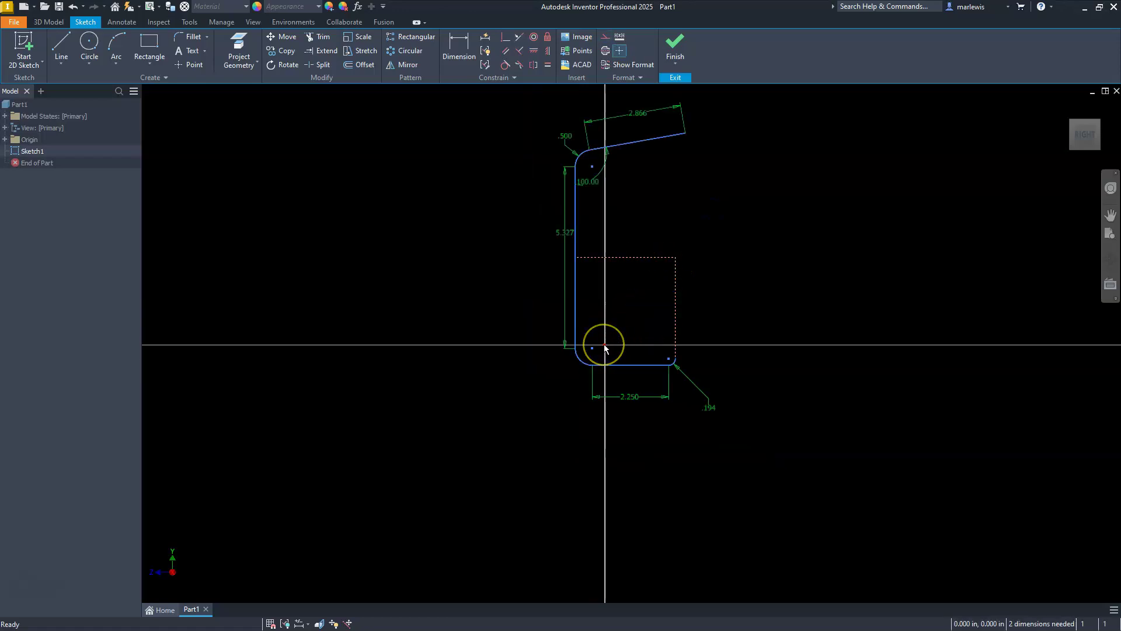
click(505, 37)
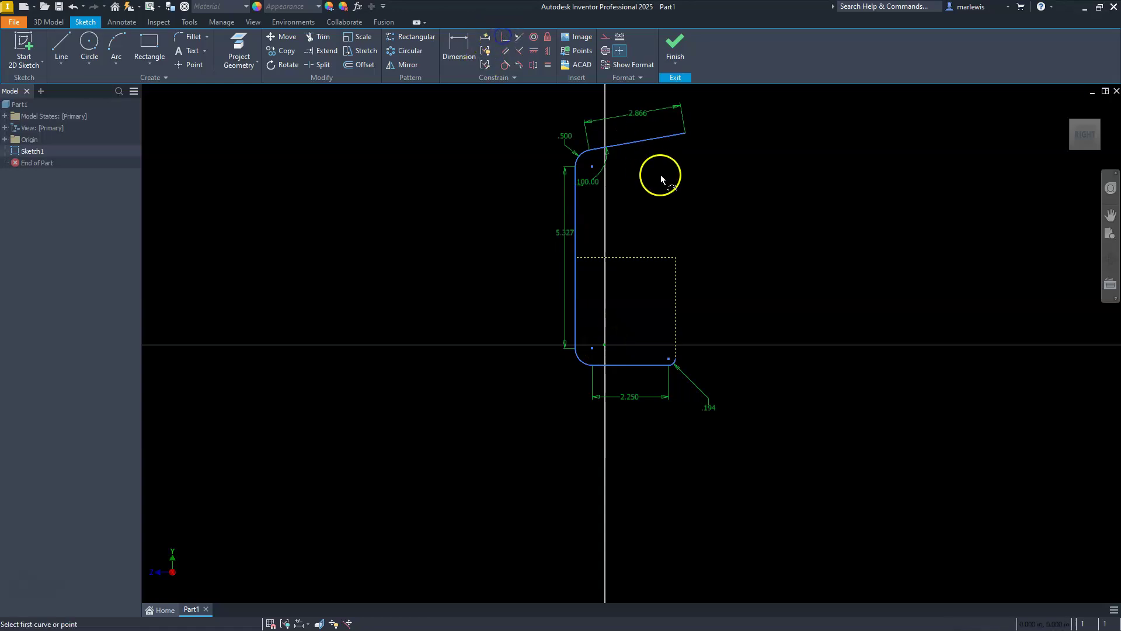
click(673, 259)
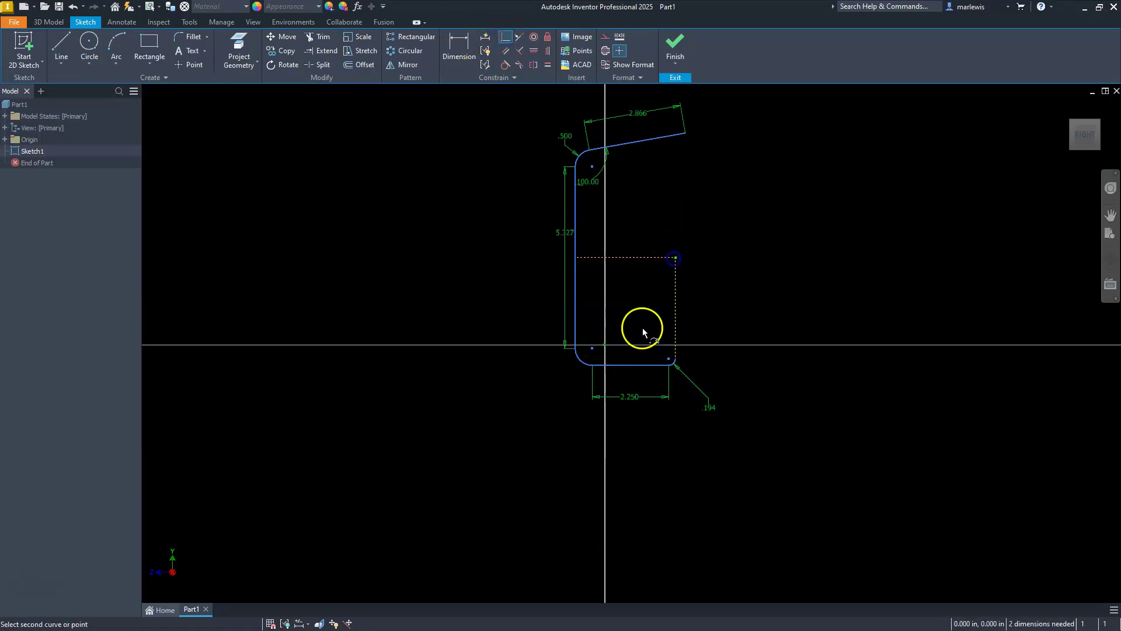
click(605, 345)
key(Escape)
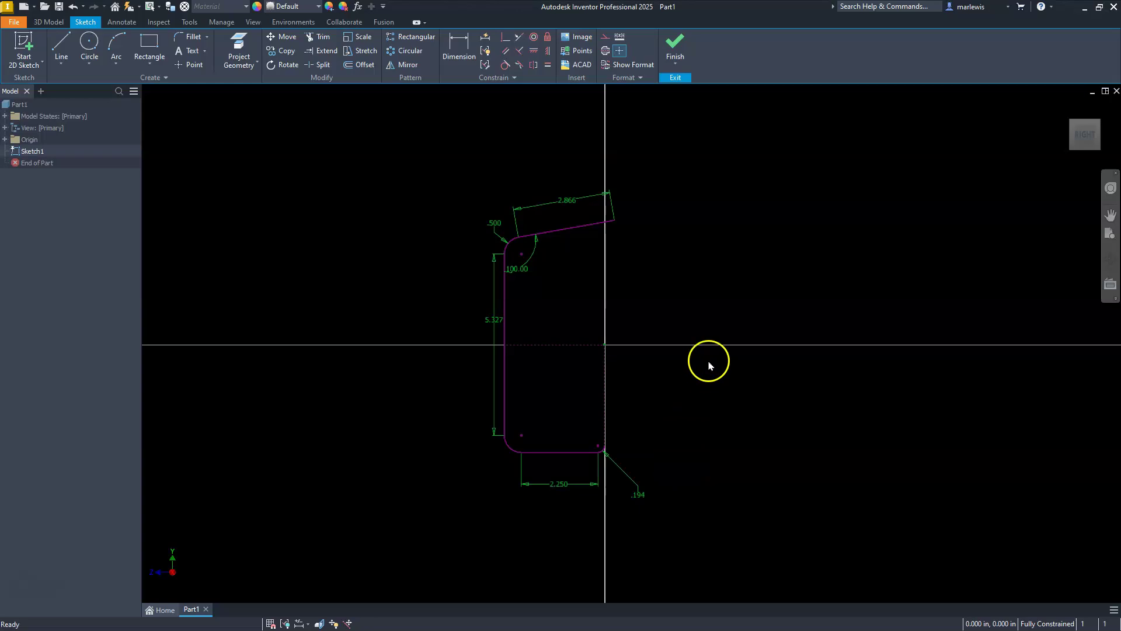
Finish the profile sketch and start a new 2D sketch on the horizontal XZ plane.
click(680, 52)
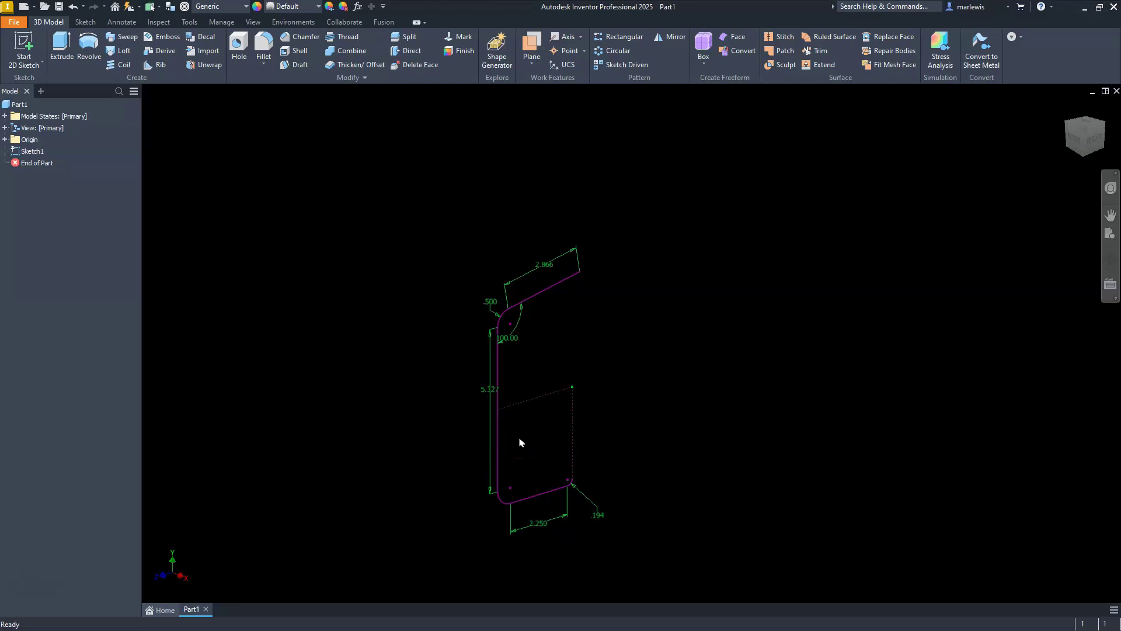
scroll(547, 354, down, 2)
scroll(558, 306, up, 3)
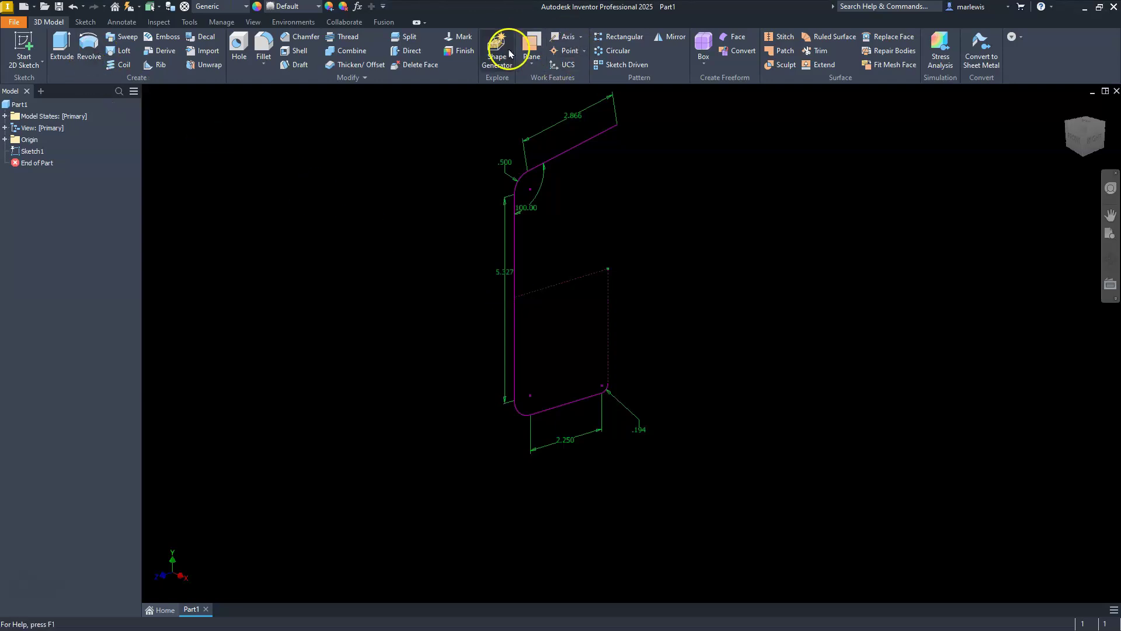
click(21, 41)
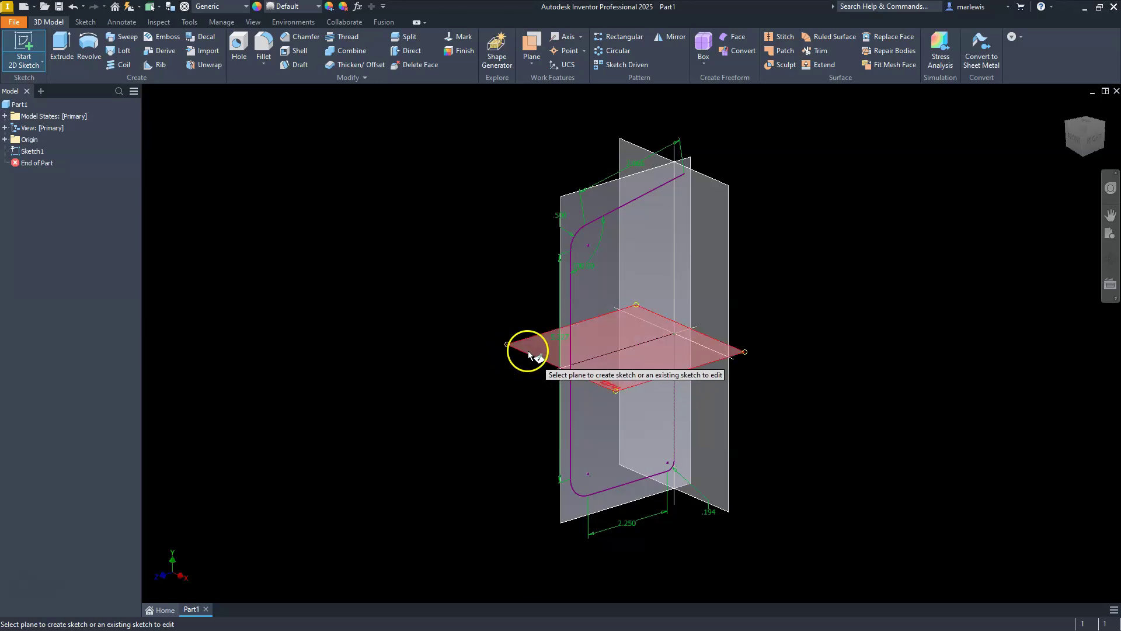
click(532, 357)
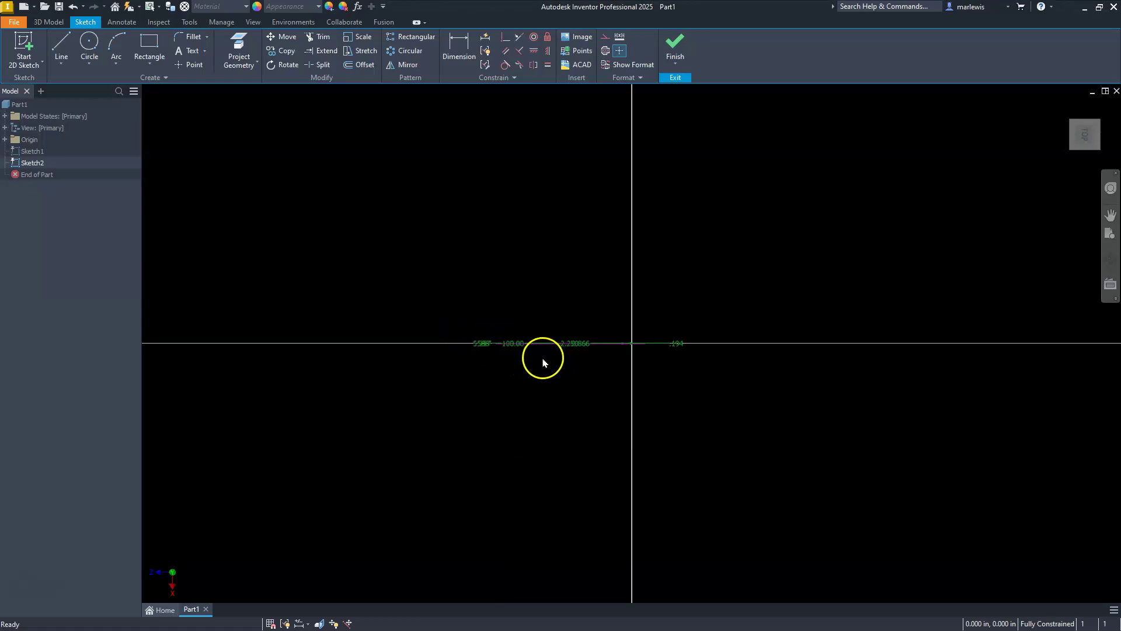
Inspect how the profile lies relative to the new sketch plane from a tilted view, and return to the plan view.
key(F2)
mouse_move(713, 338)
mouse_down()
mouse_move(712, 315)
mouse_move(708, 352)
mouse_up()
key(Escape)
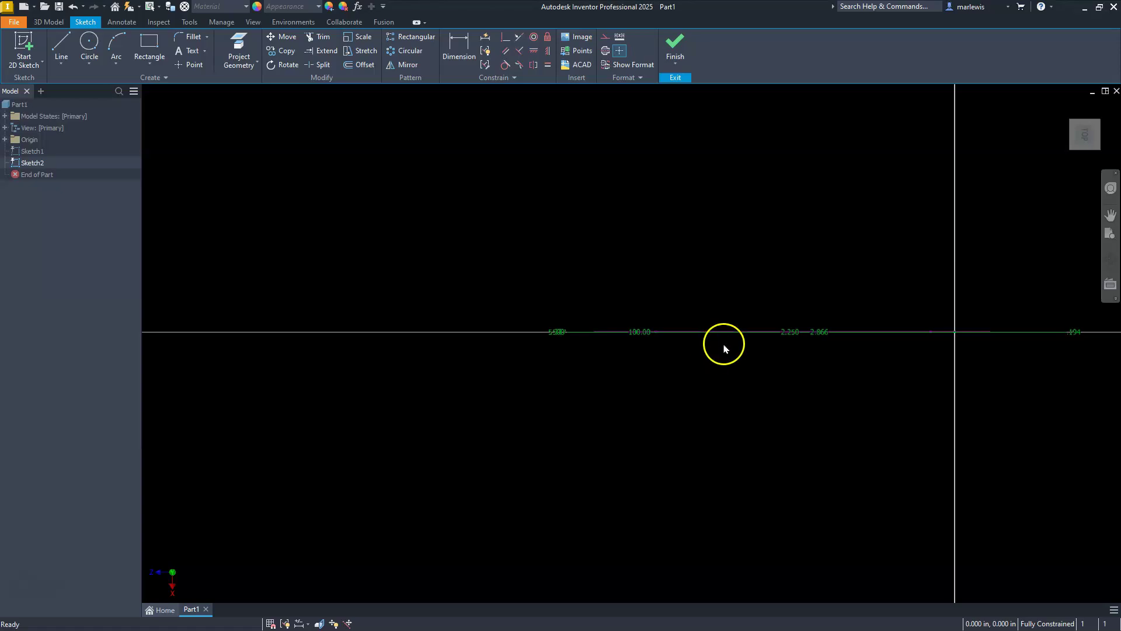
click(1109, 258)
drag(661, 305, 654, 286)
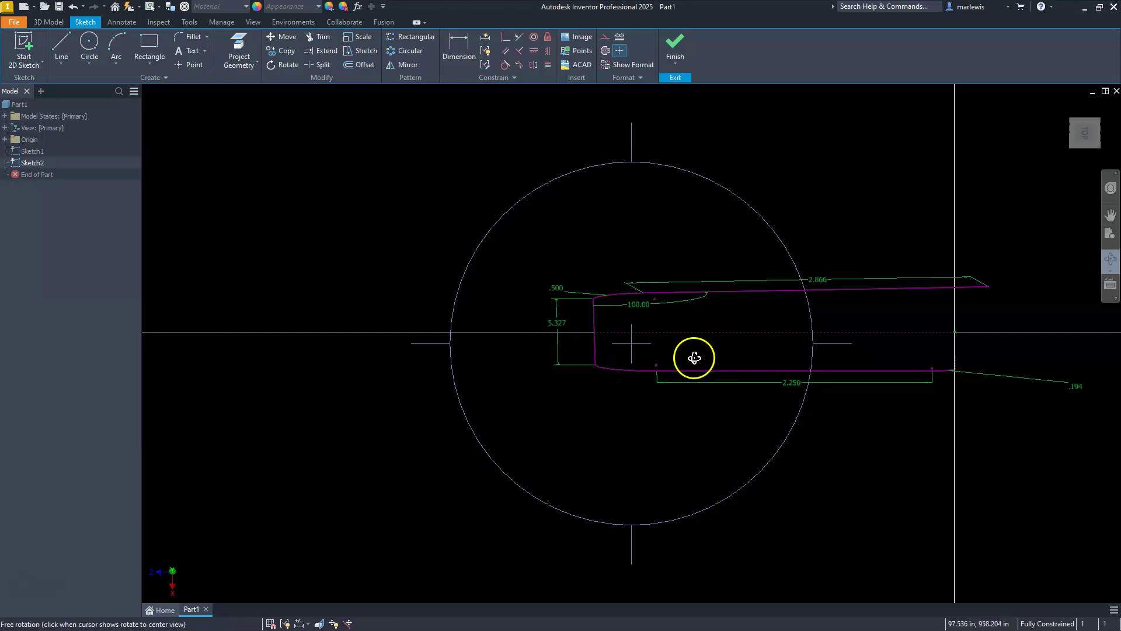
key(Escape)
click(1077, 135)
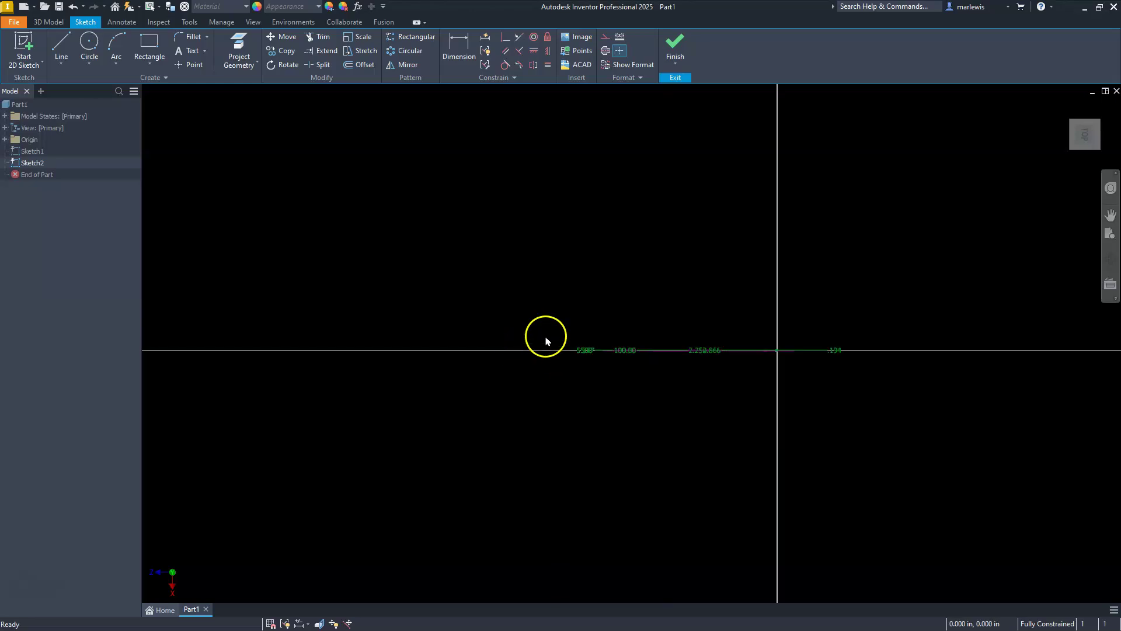
Draw a vertical line across the horizontal reference line, and a horizontal line from near its middle toward the positive Z side.
scroll(543, 343, down, 3)
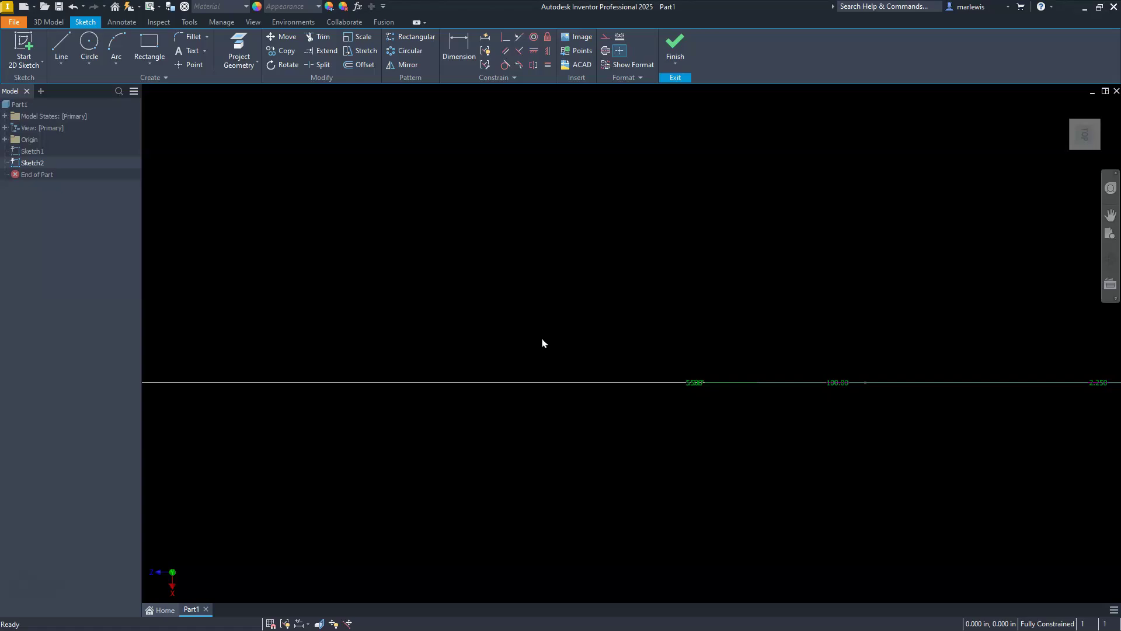
click(65, 39)
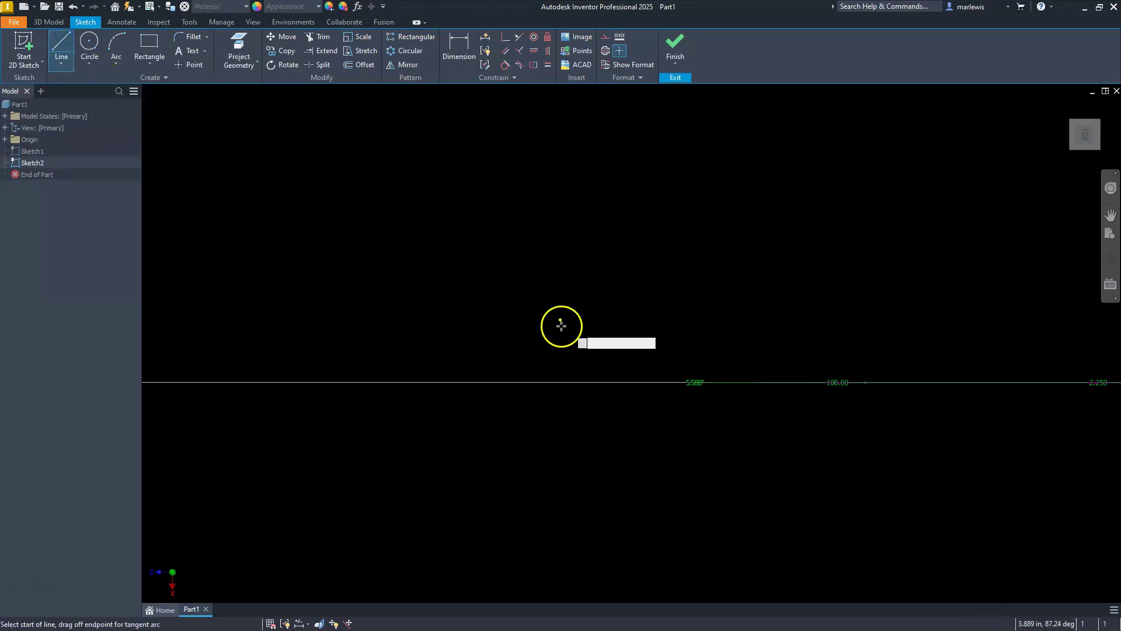
click(502, 292)
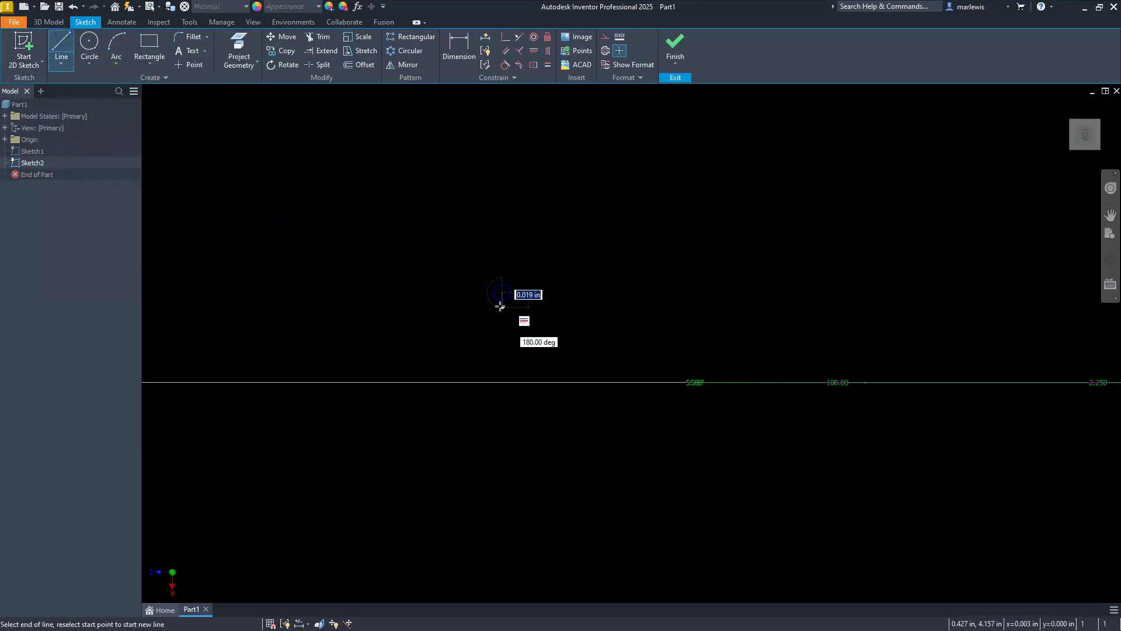
click(503, 495)
key(Escape)
click(53, 43)
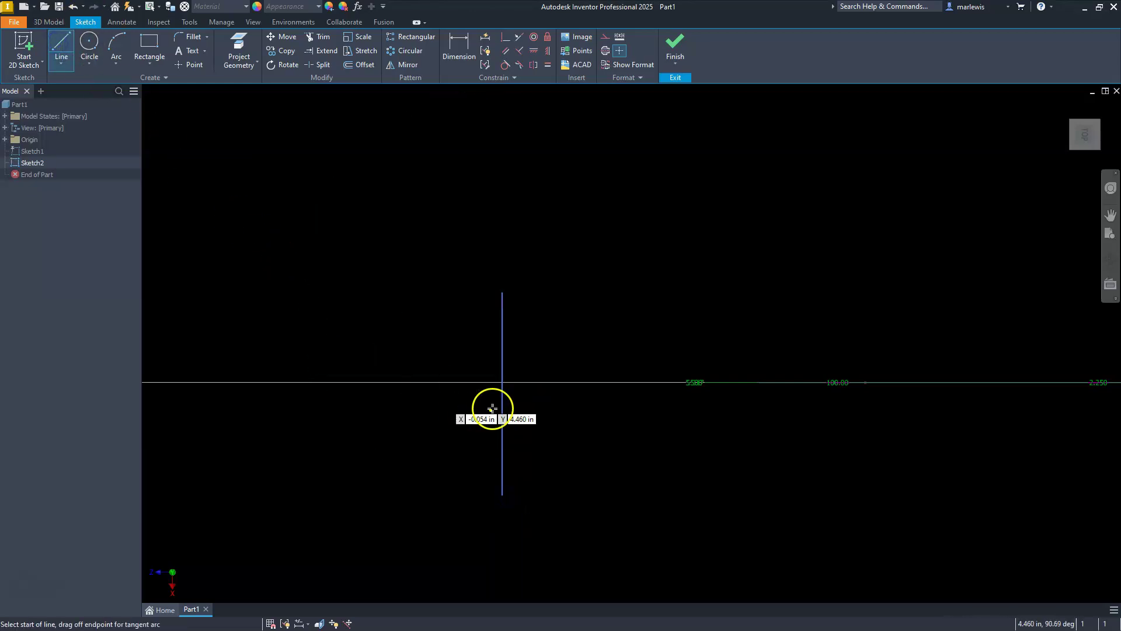
click(503, 392)
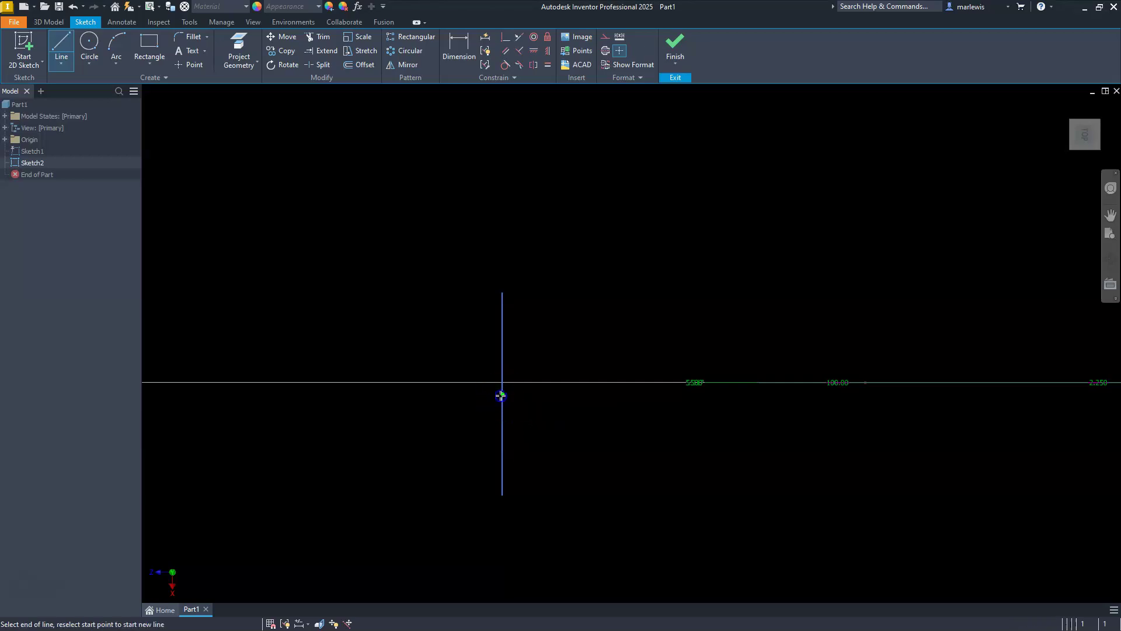
click(210, 394)
key(Escape)
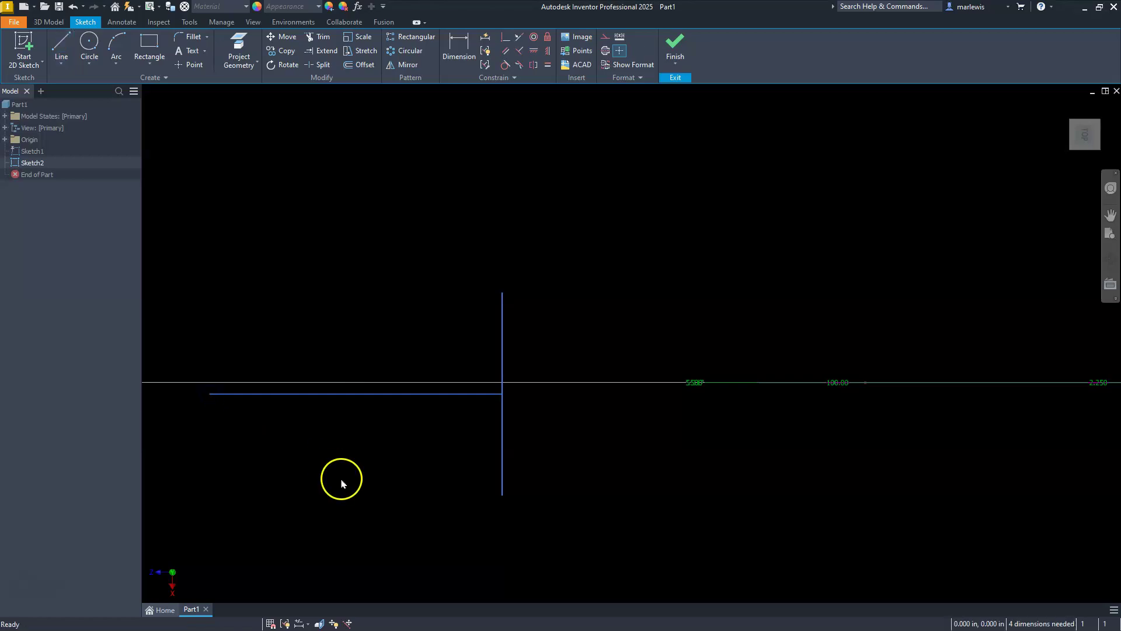
Draw a circle centered on the horizontal line near its free end, passing through that endpoint.
click(87, 45)
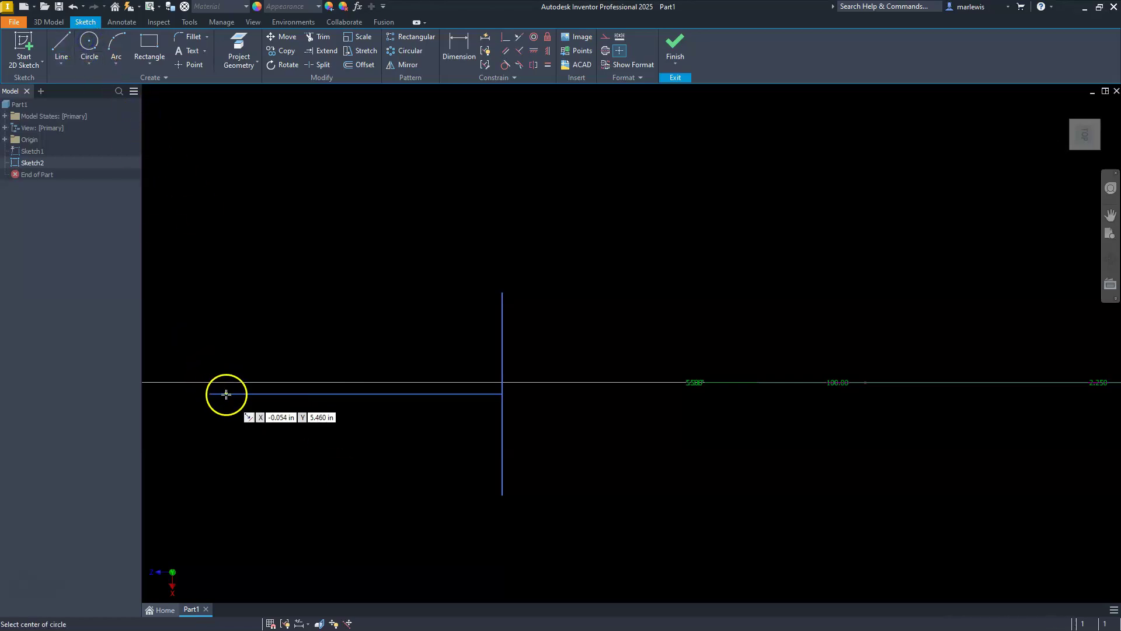
click(254, 394)
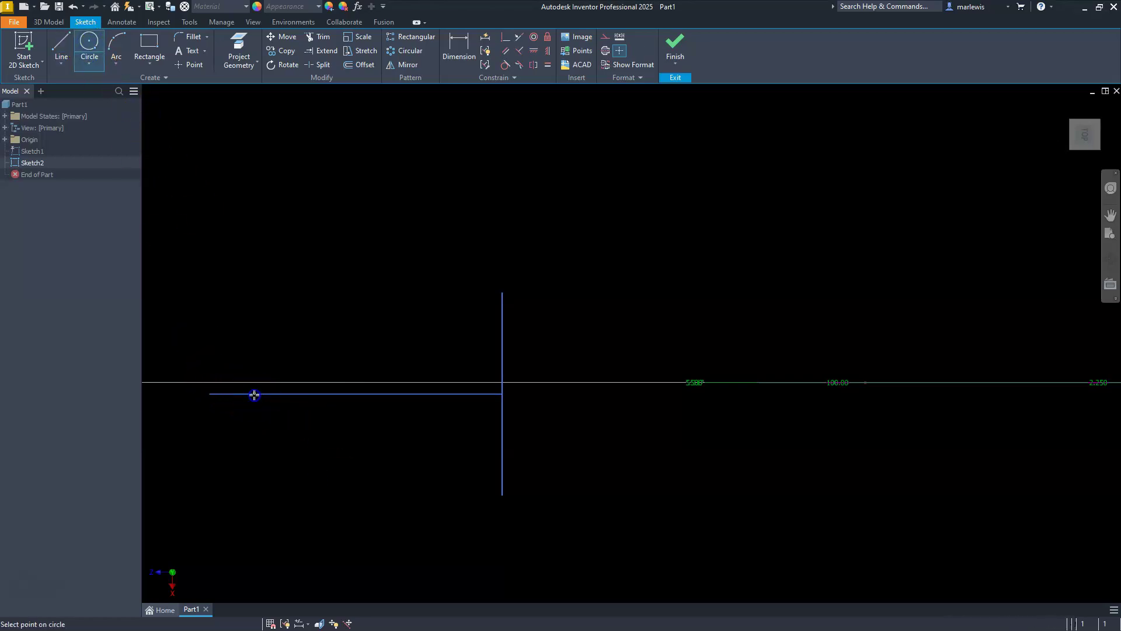
click(209, 392)
key(Escape)
Draw a circle centered on each endpoint of the vertical line.
click(89, 42)
click(502, 495)
click(489, 462)
key(Escape)
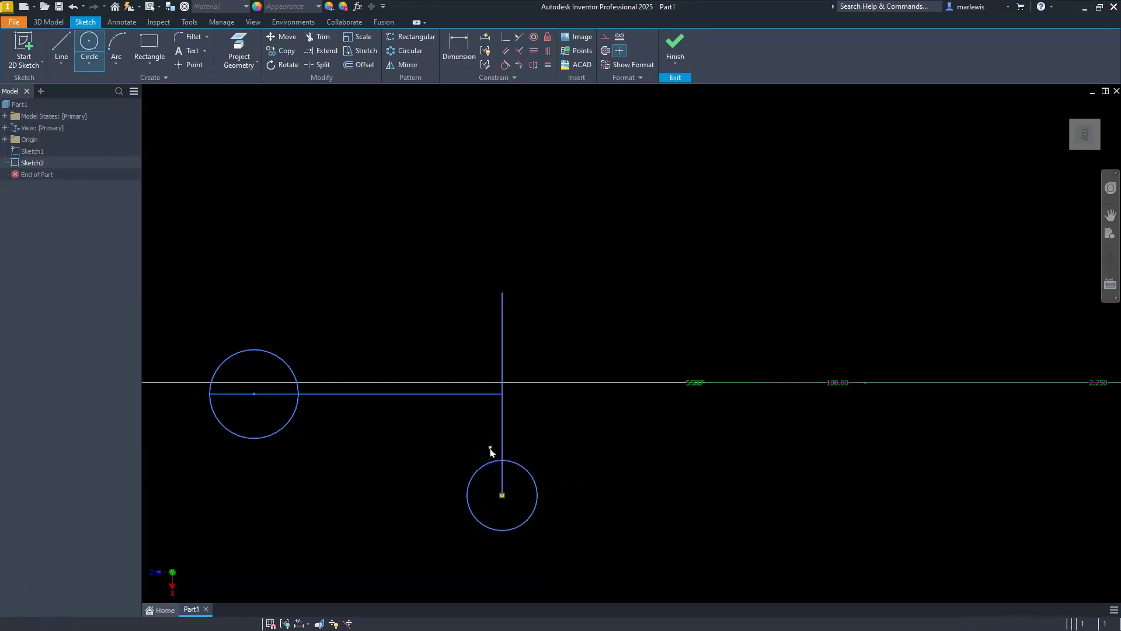
scroll(621, 393, down, 5)
scroll(589, 413, up, 5)
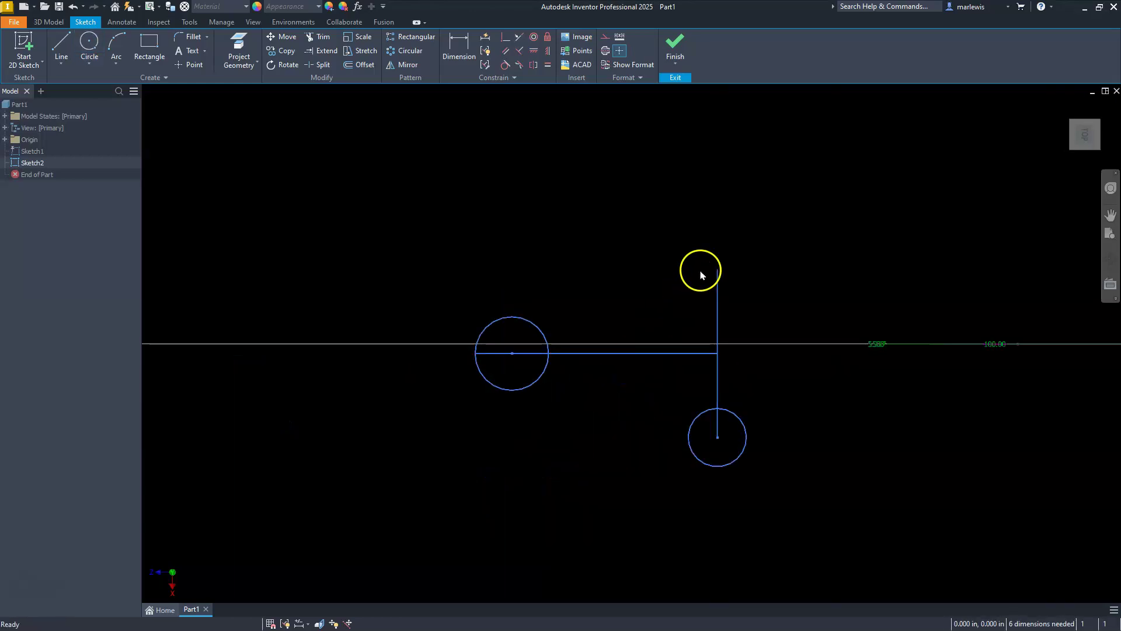
click(89, 44)
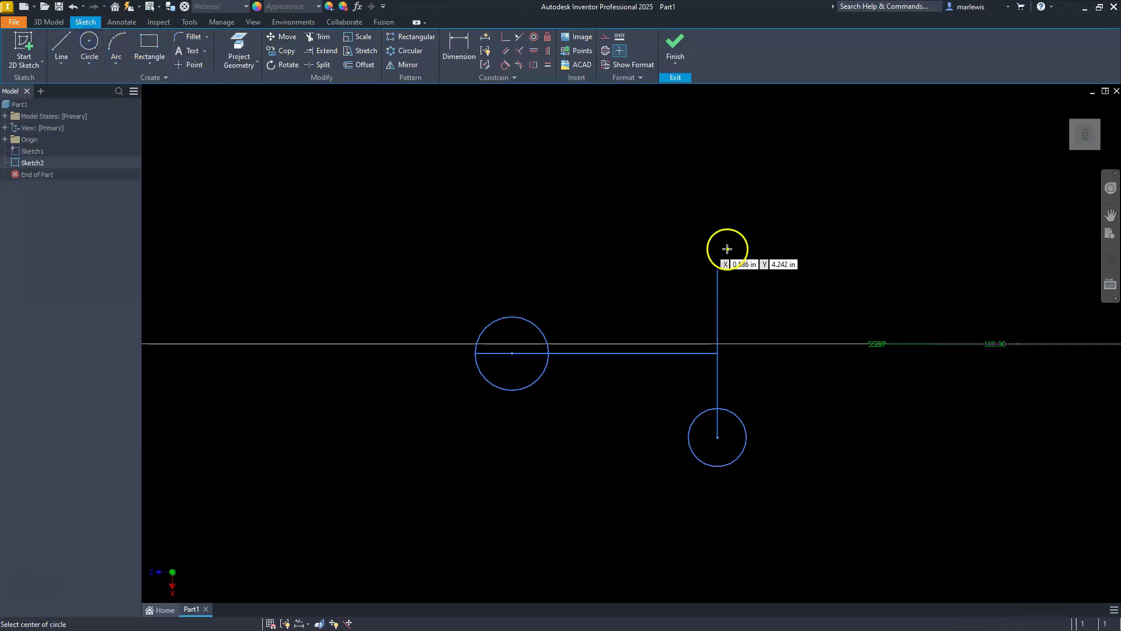
click(717, 268)
click(722, 232)
key(Escape)
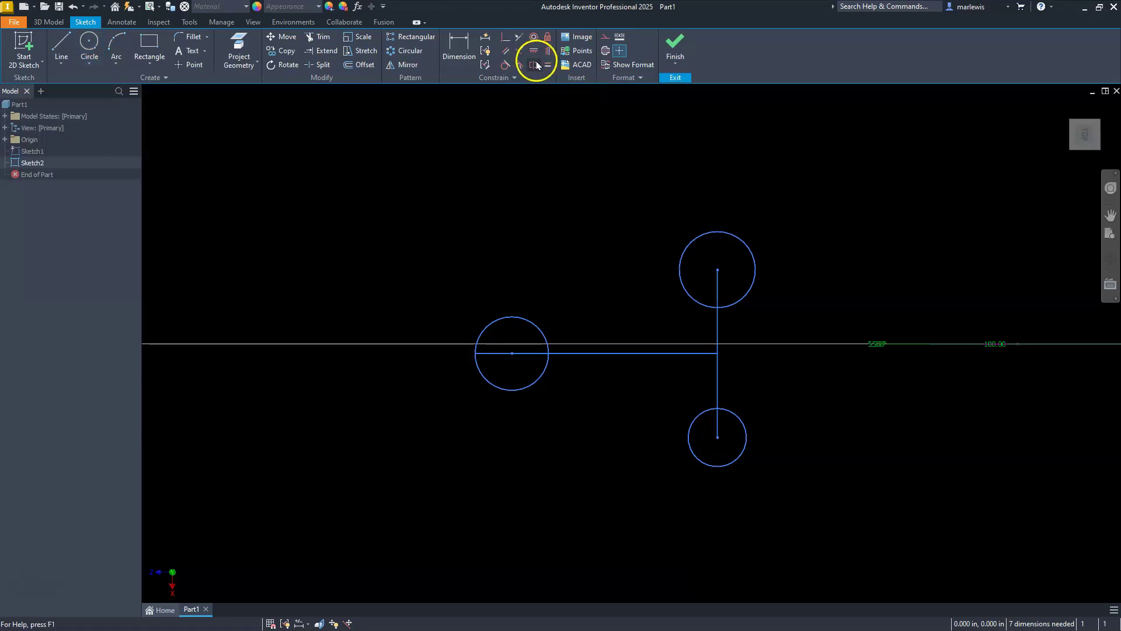
Make both circles on the vertical line's ends equal in size to the circle on the horizontal line.
click(547, 66)
click(701, 236)
click(540, 331)
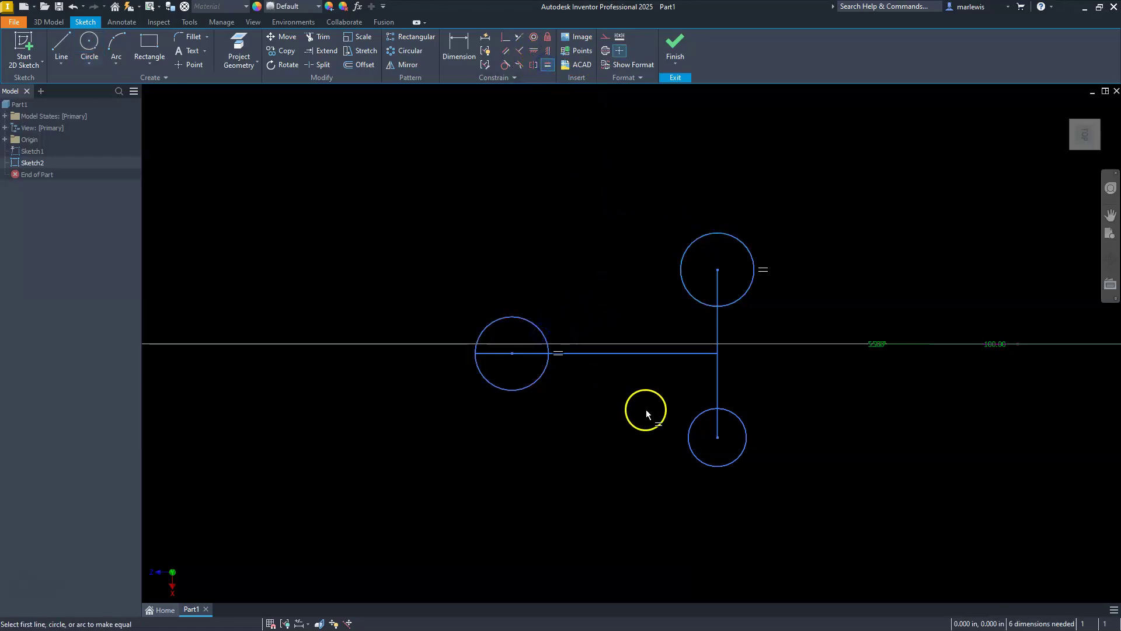
click(691, 427)
click(542, 378)
click(646, 467)
key(Escape)
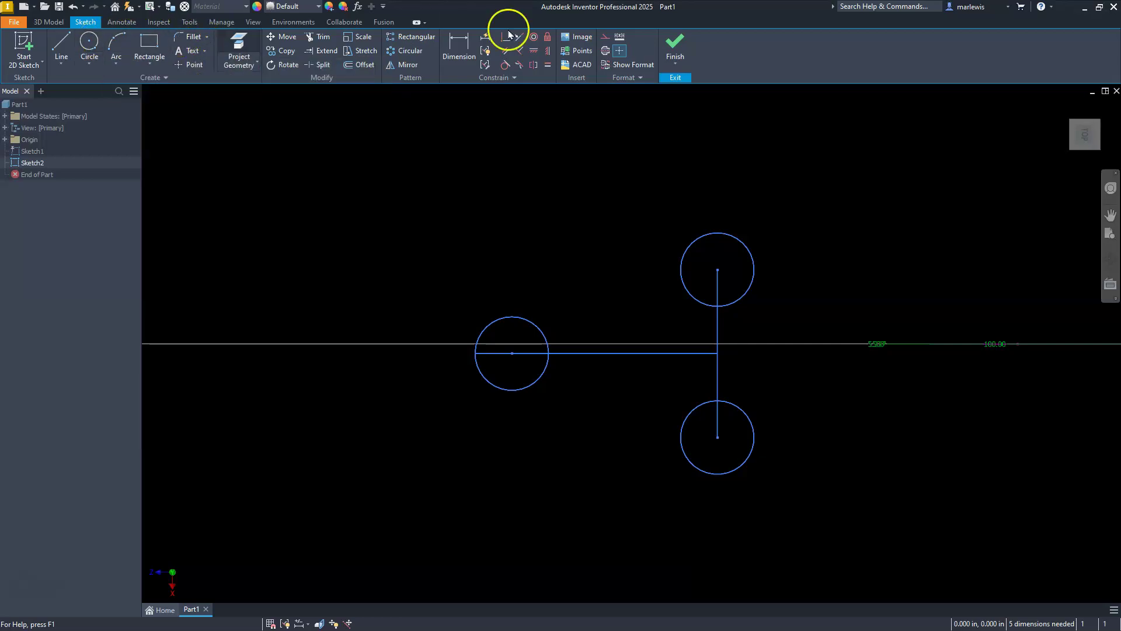
Dimension the diameter of the circle on the horizontal line as .25 in.
click(461, 46)
click(493, 320)
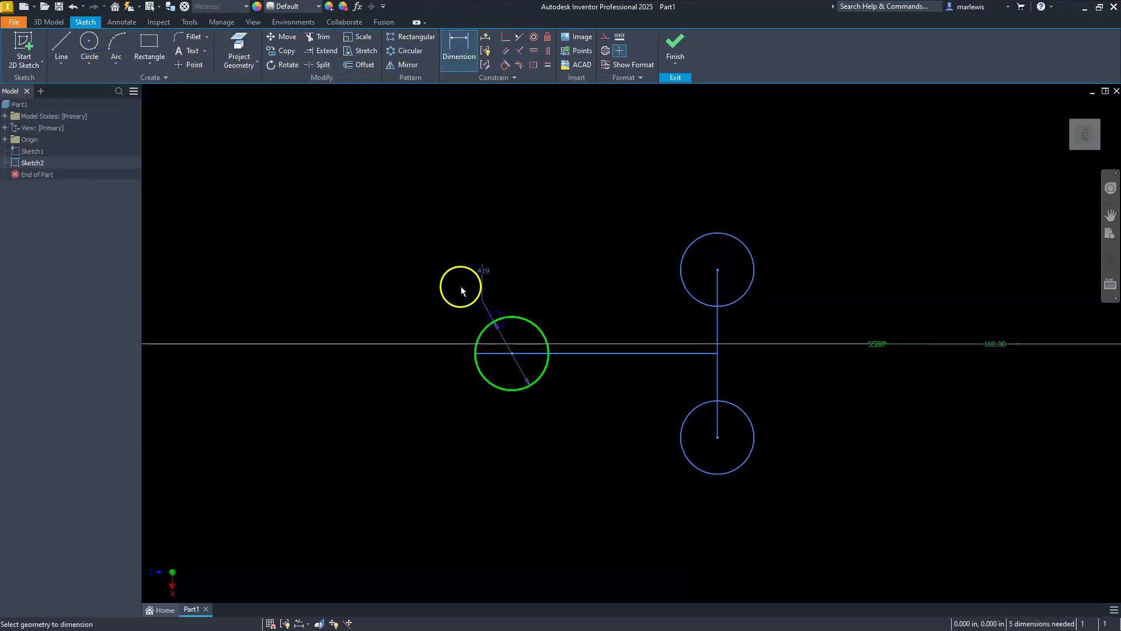
click(470, 257)
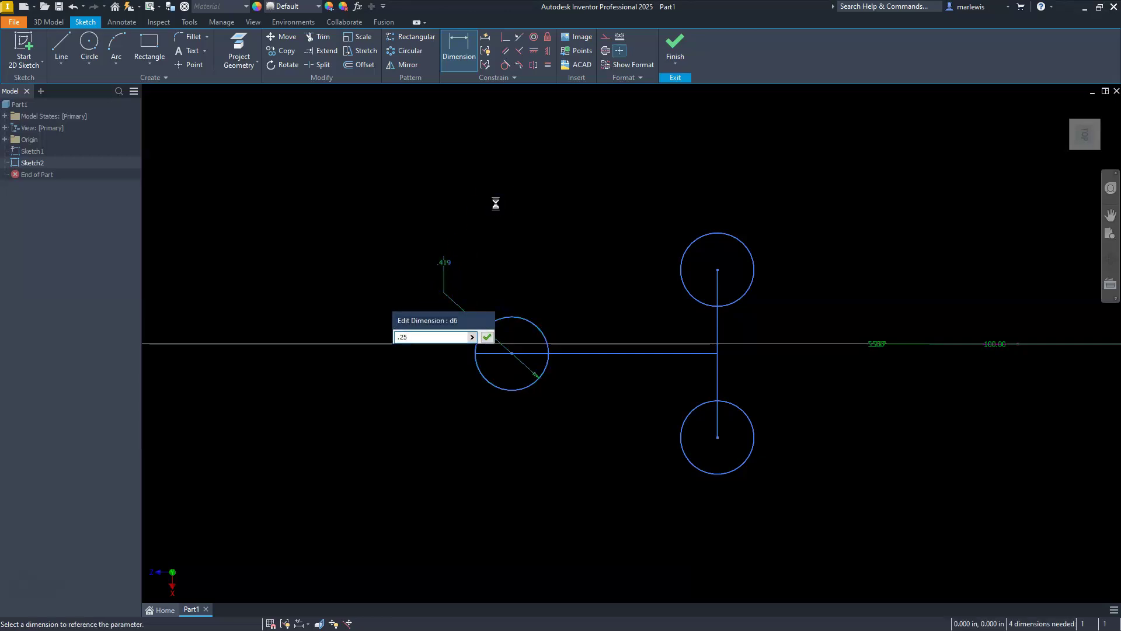
key(Return)
scroll(672, 400, down, 6)
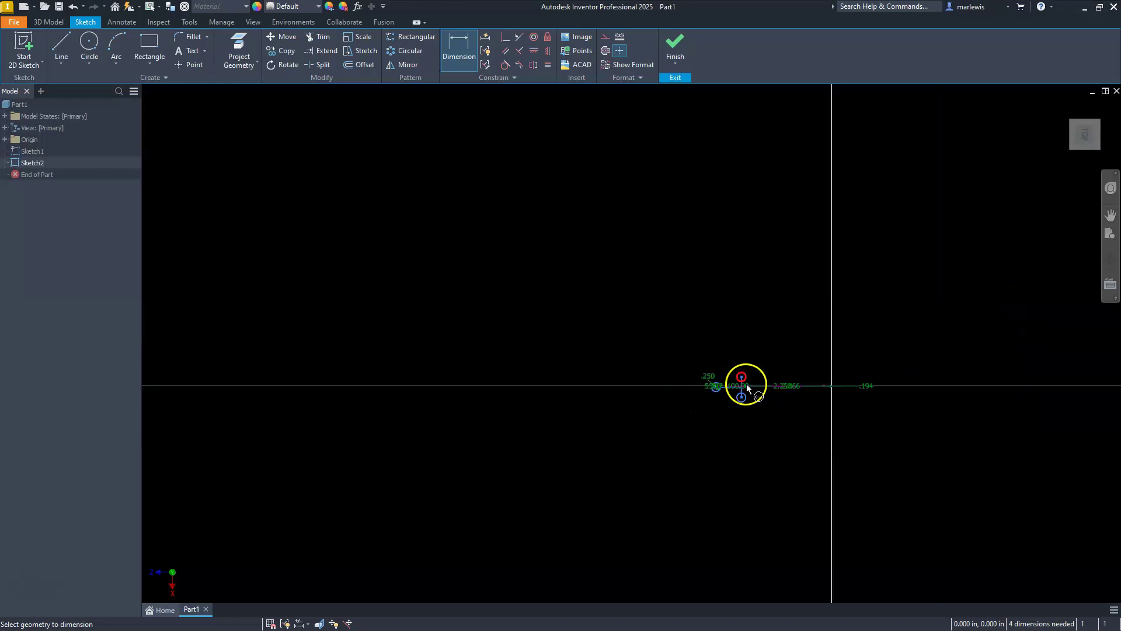
scroll(746, 385, up, 7)
key(Escape)
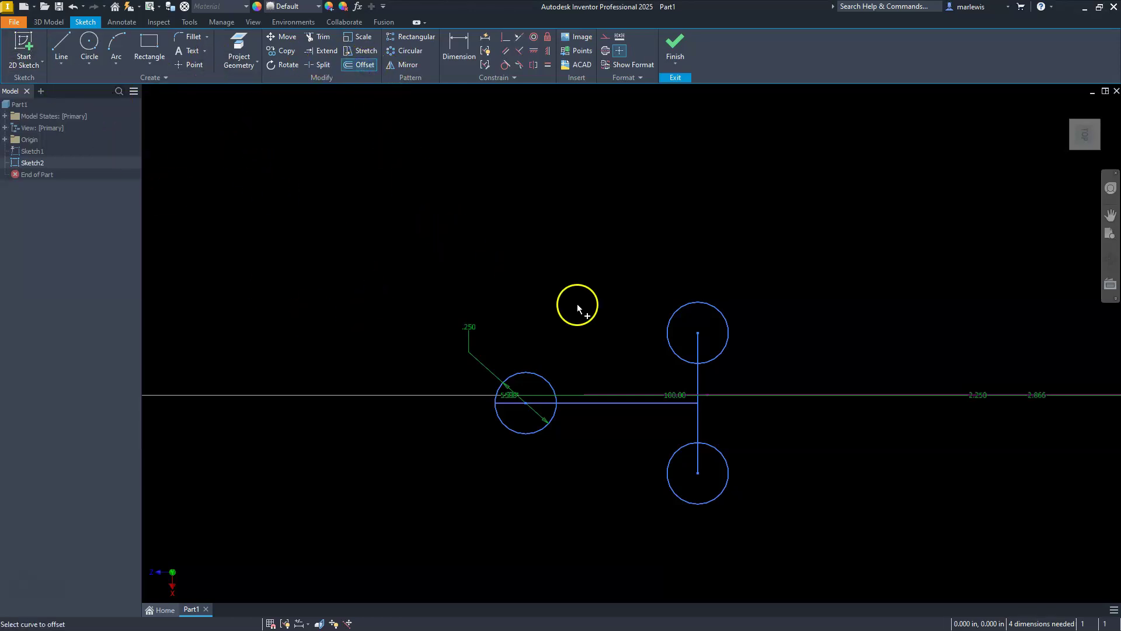
Offset the horizontal line .125 in to both sides.
click(626, 407)
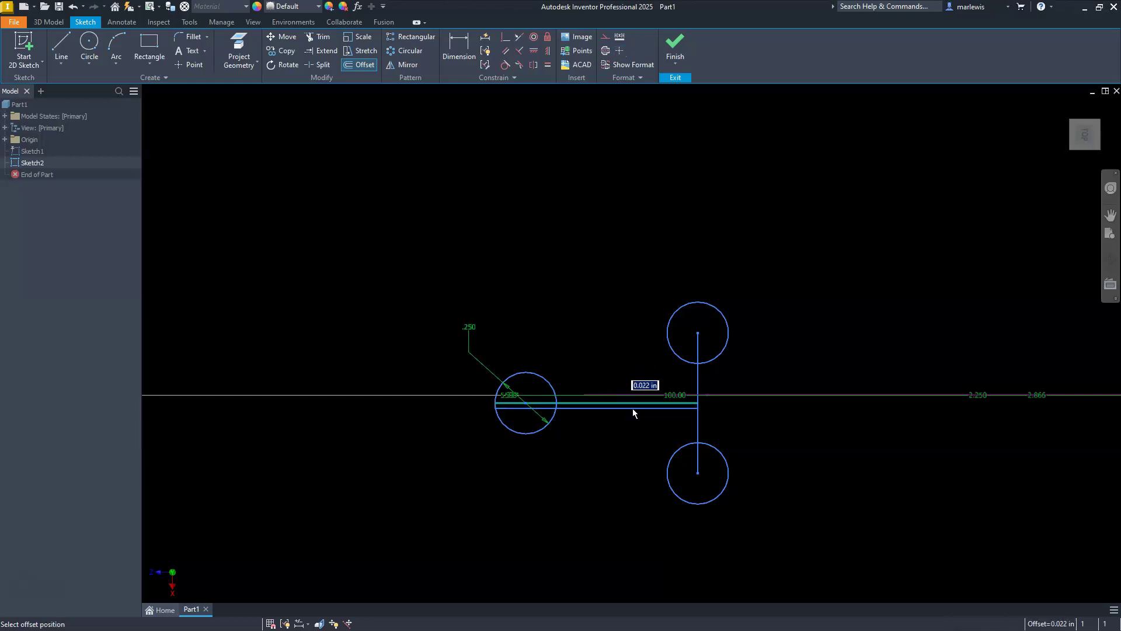
text(.125)
key(Return)
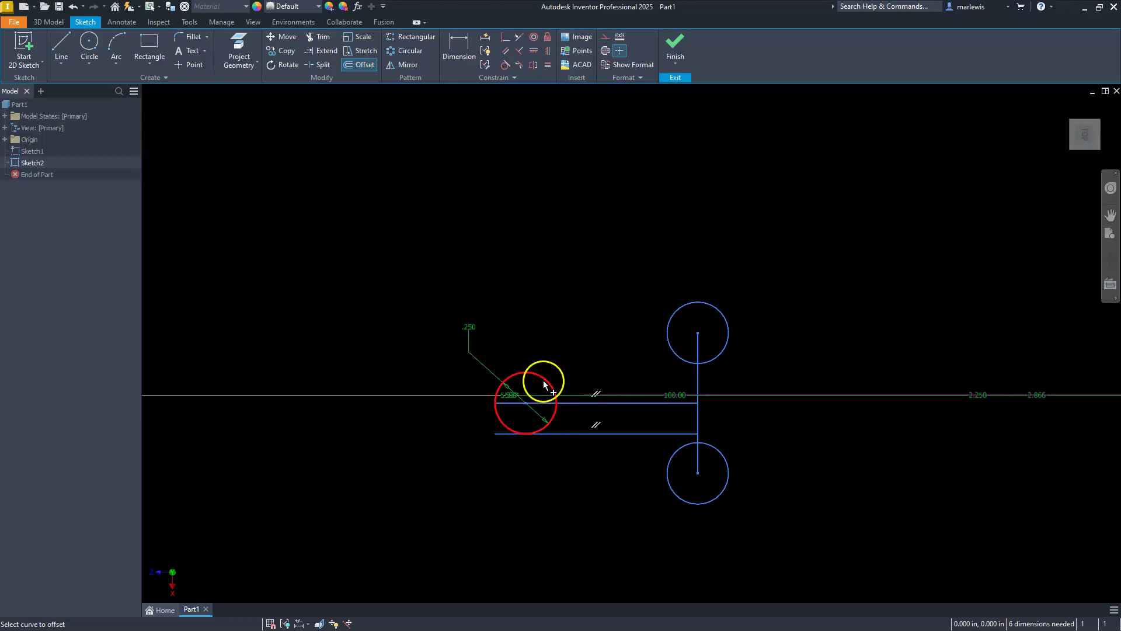
click(612, 408)
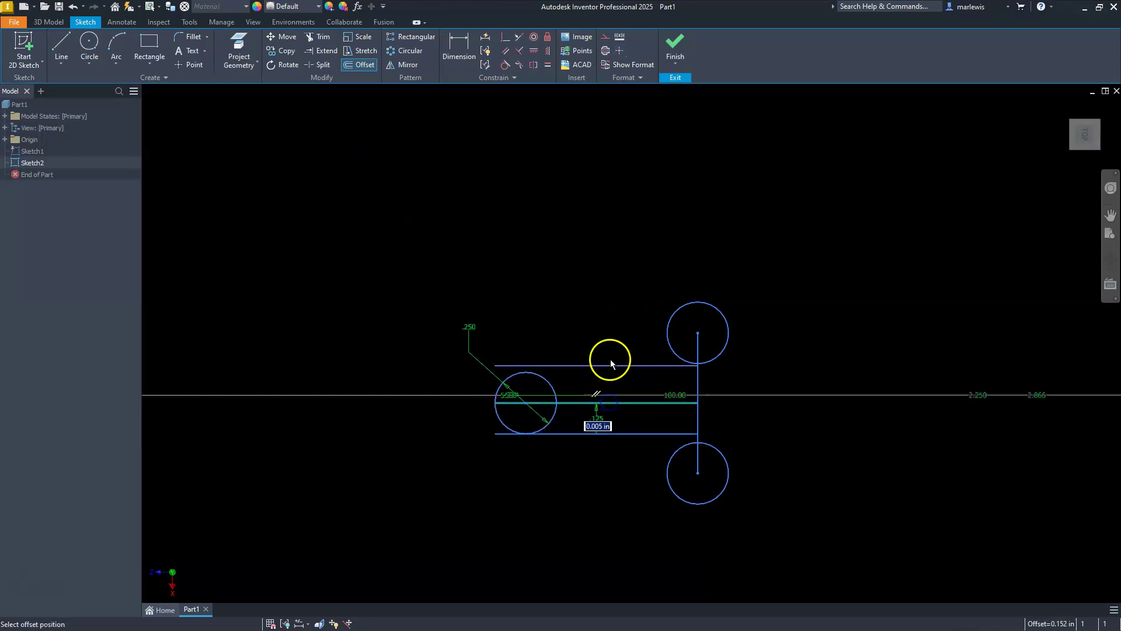
text(.125)
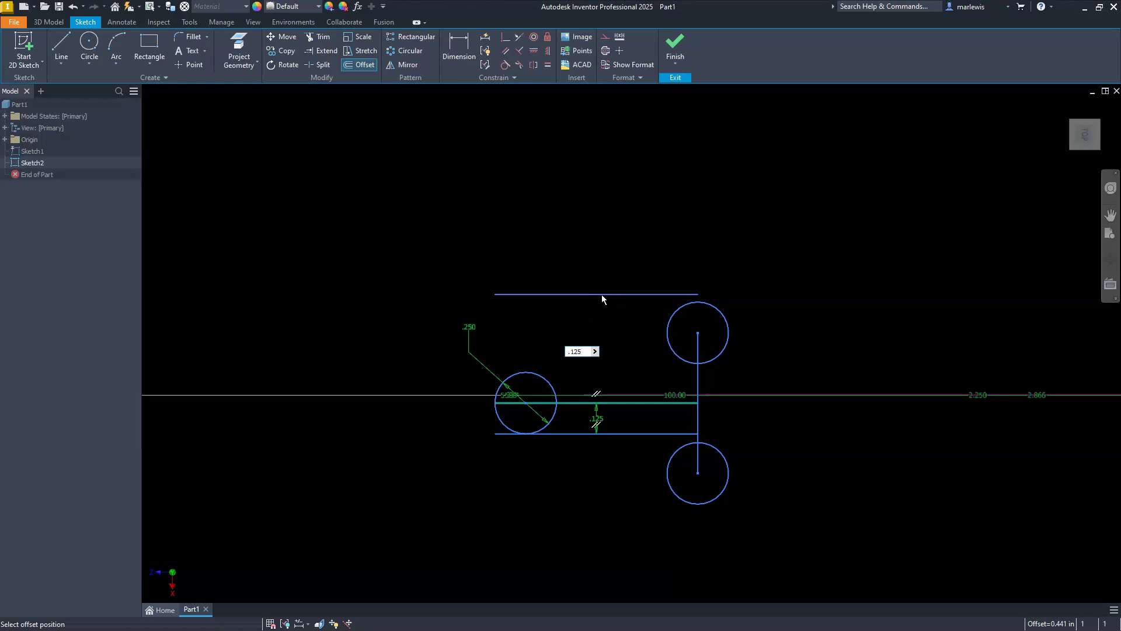
key(Return)
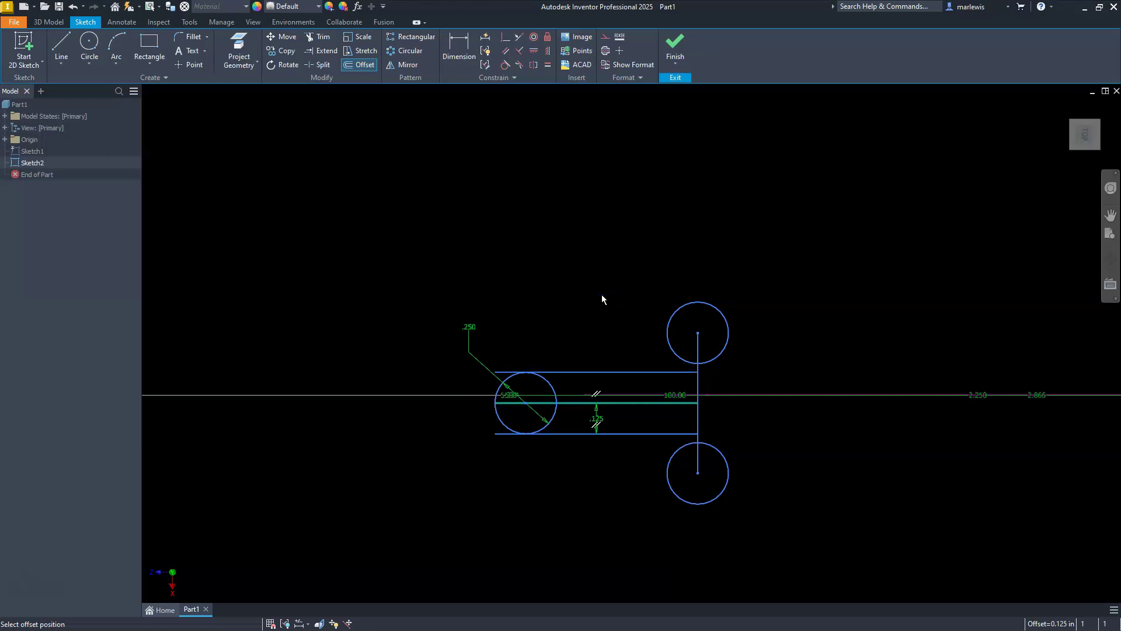
key(Escape)
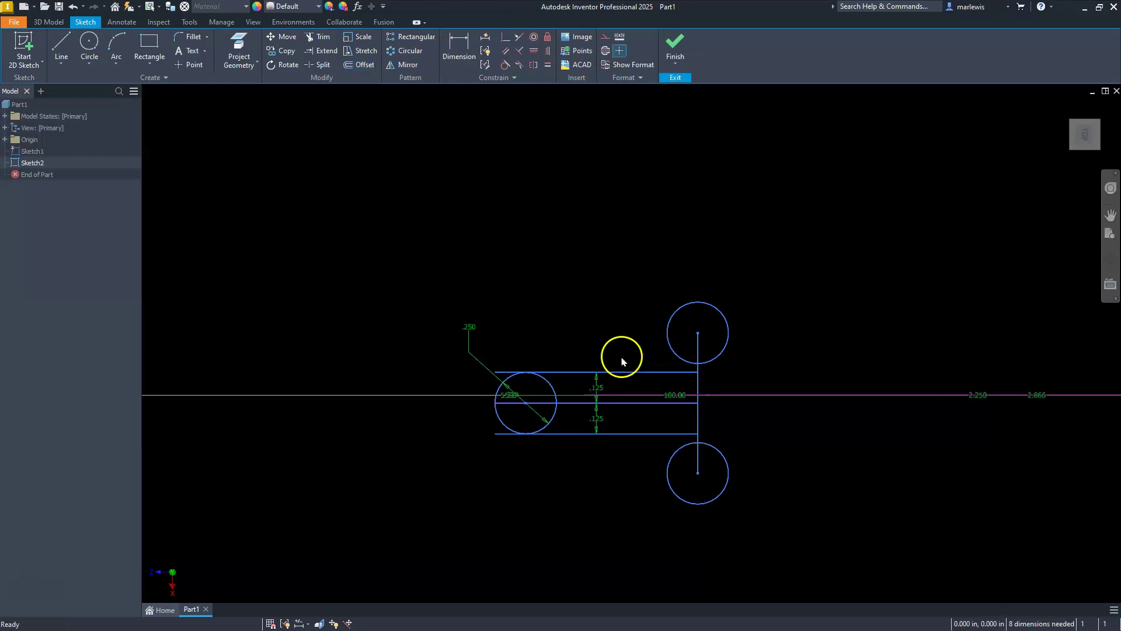
scroll(622, 372, up, 3)
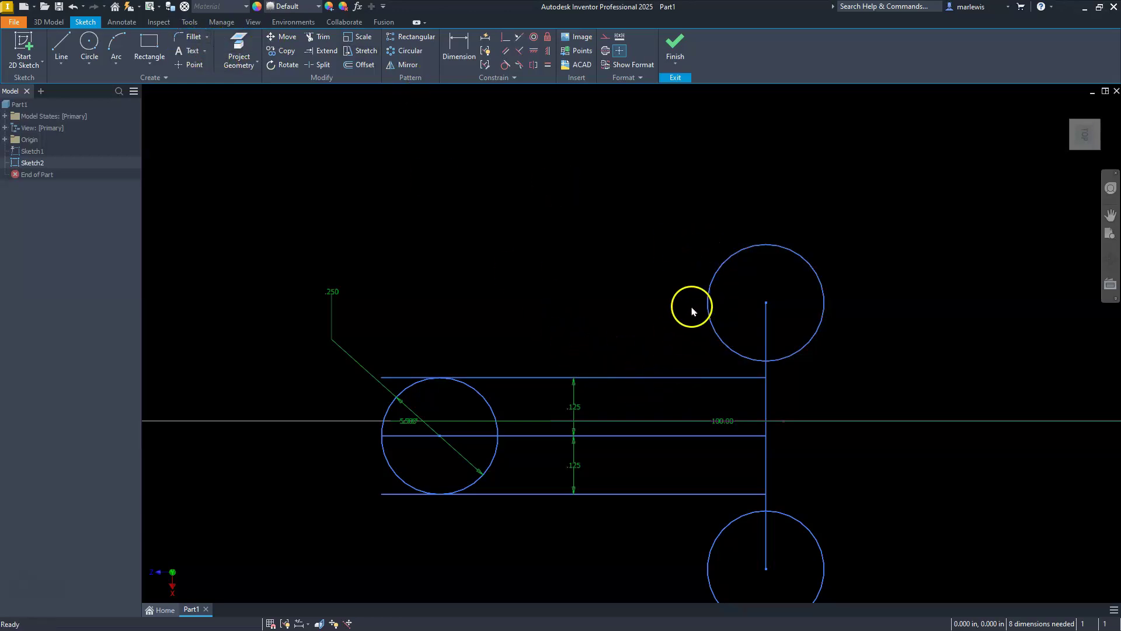
click(182, 41)
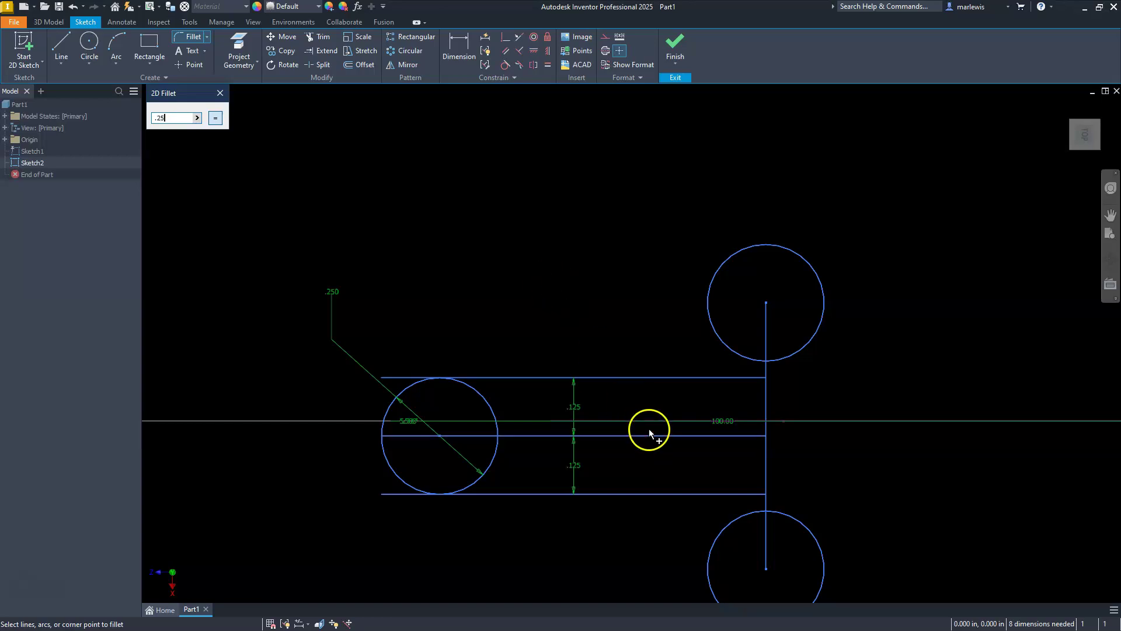
click(626, 377)
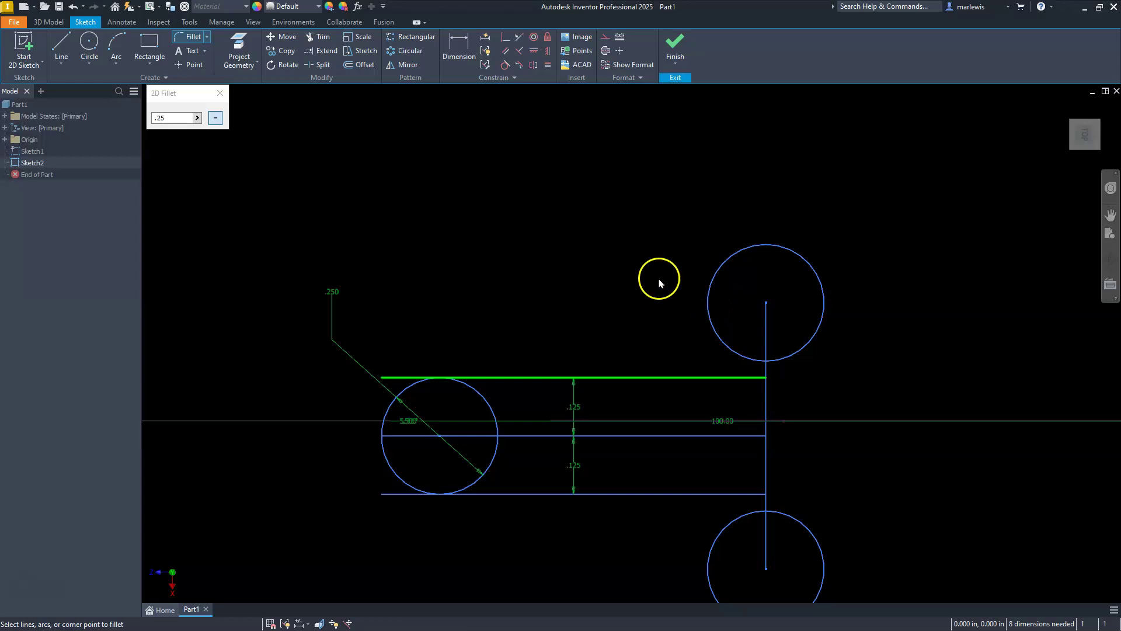
key(Escape)
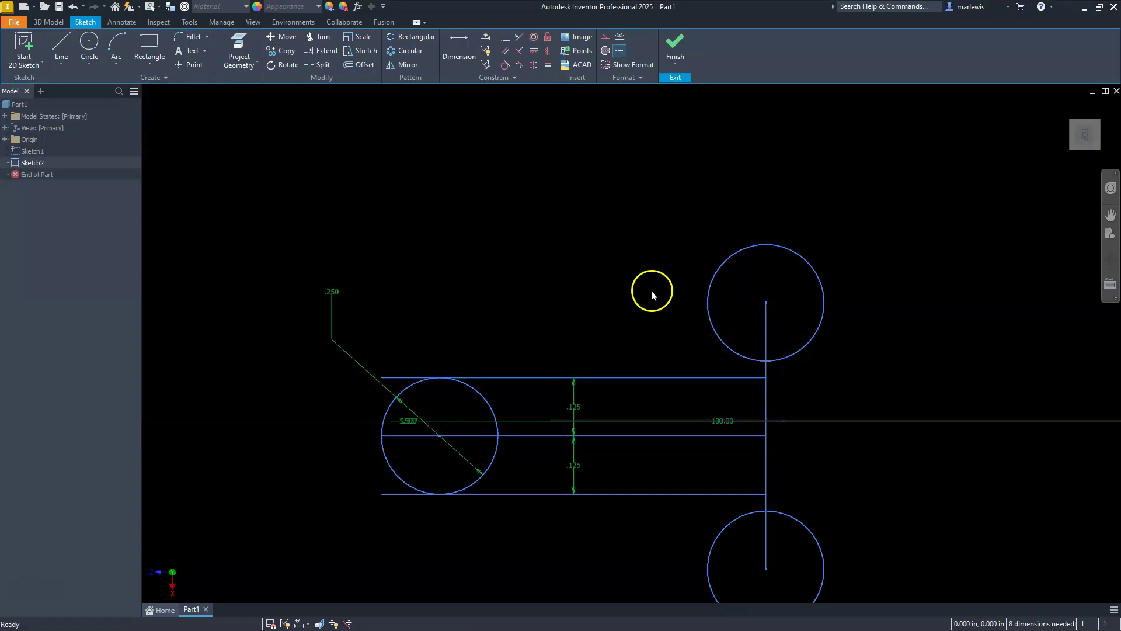
Draw two free circles, one above and one below the offset lines, beside the circles on the vertical line.
click(87, 41)
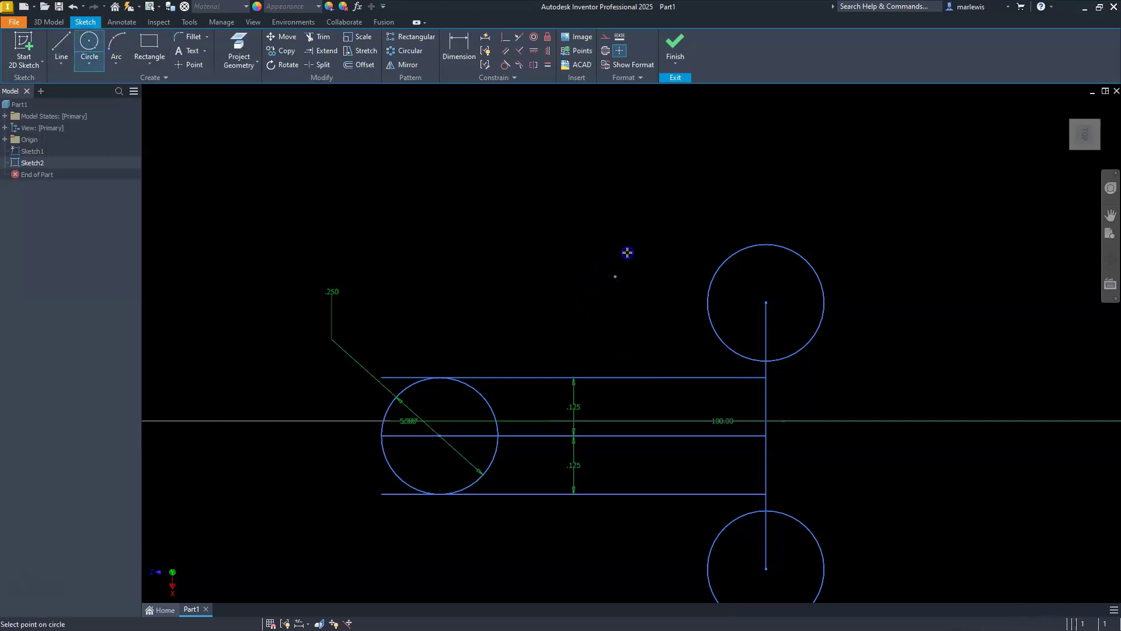
click(638, 238)
click(615, 543)
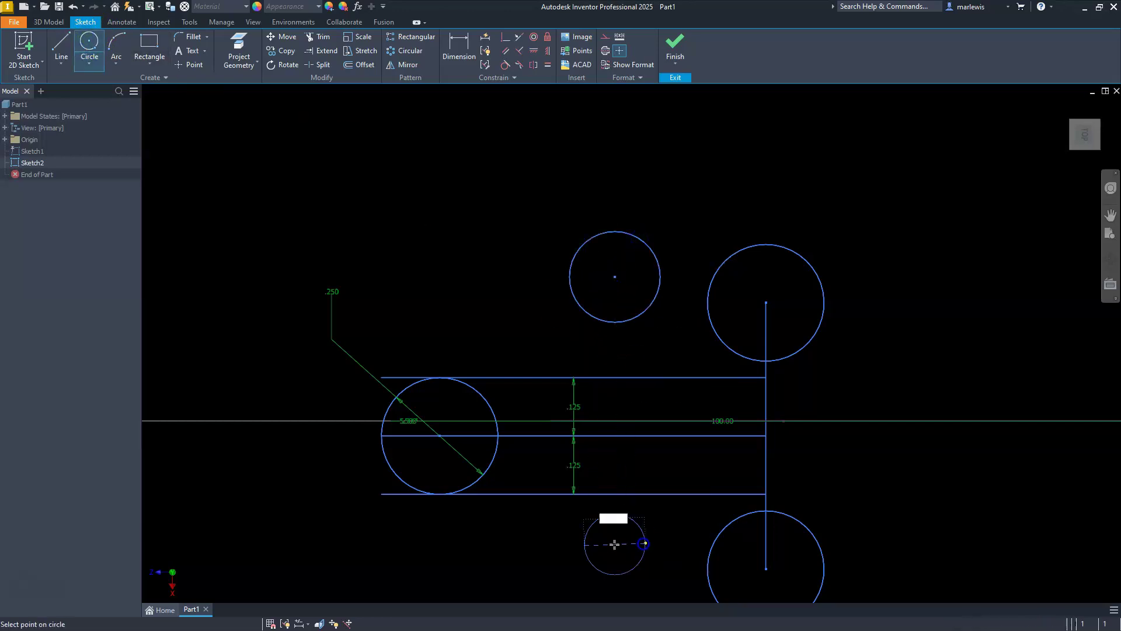
click(657, 533)
key(Escape)
scroll(616, 478, down, 2)
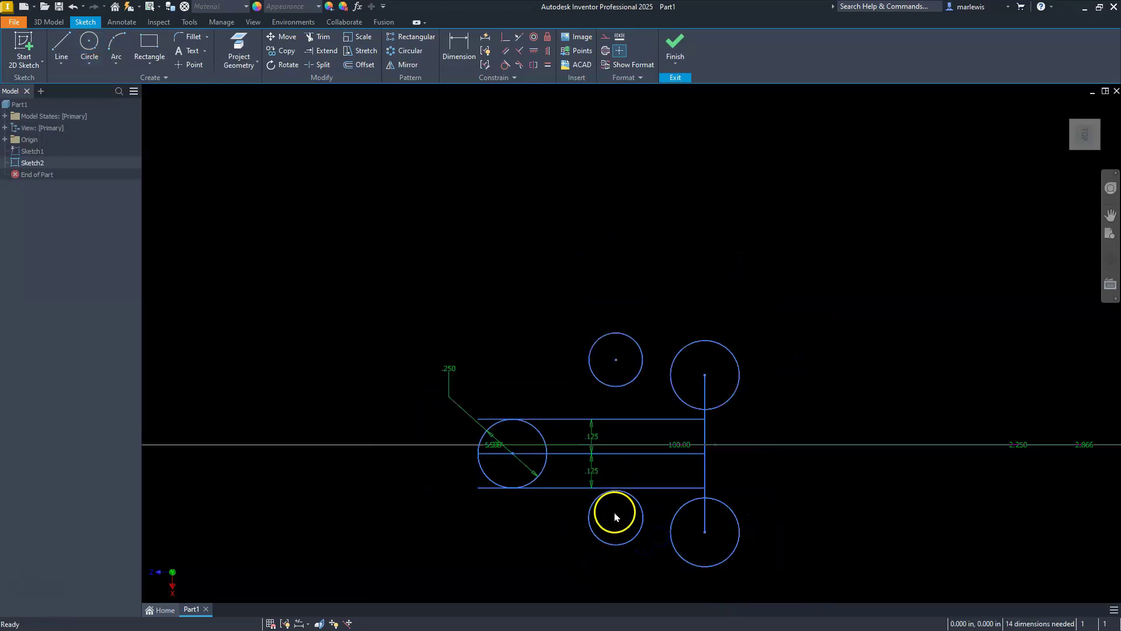
Make the two free circles above and below the offset lines equal in size.
click(547, 64)
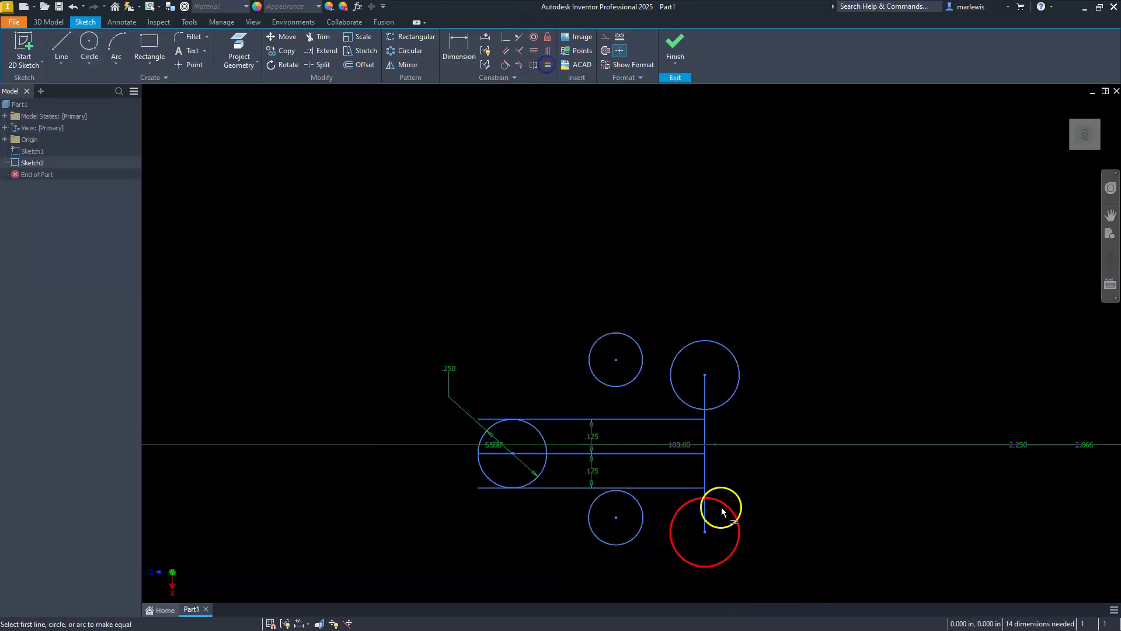
click(641, 509)
click(632, 383)
key(Escape)
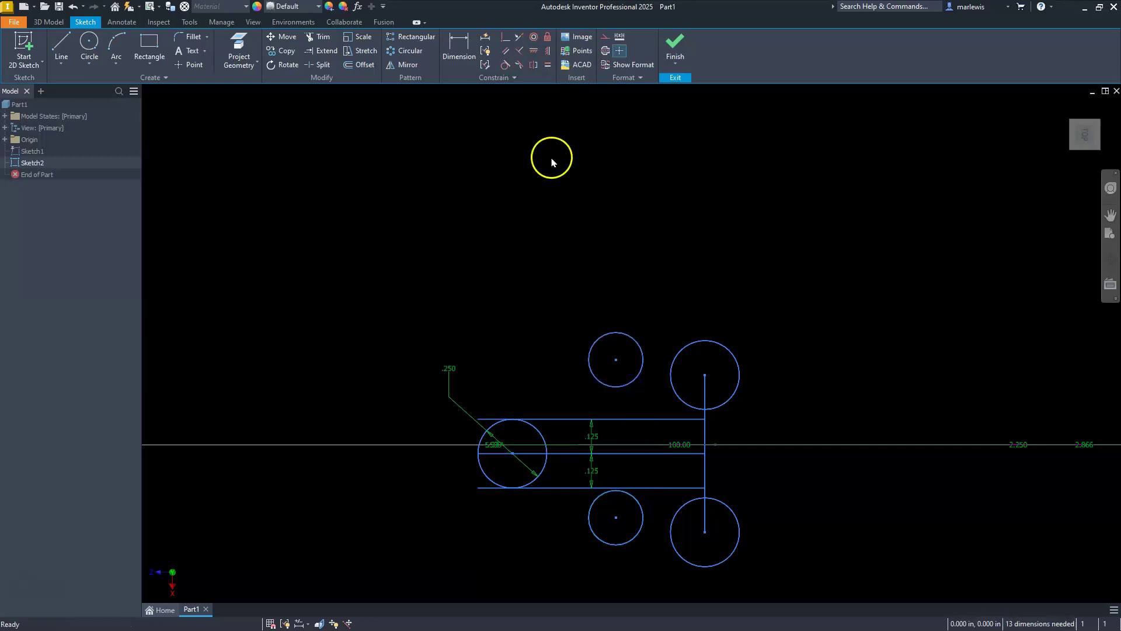
Apply a Horizontal constraint between the centre points of the two free circles above and below the offset lines.
click(533, 52)
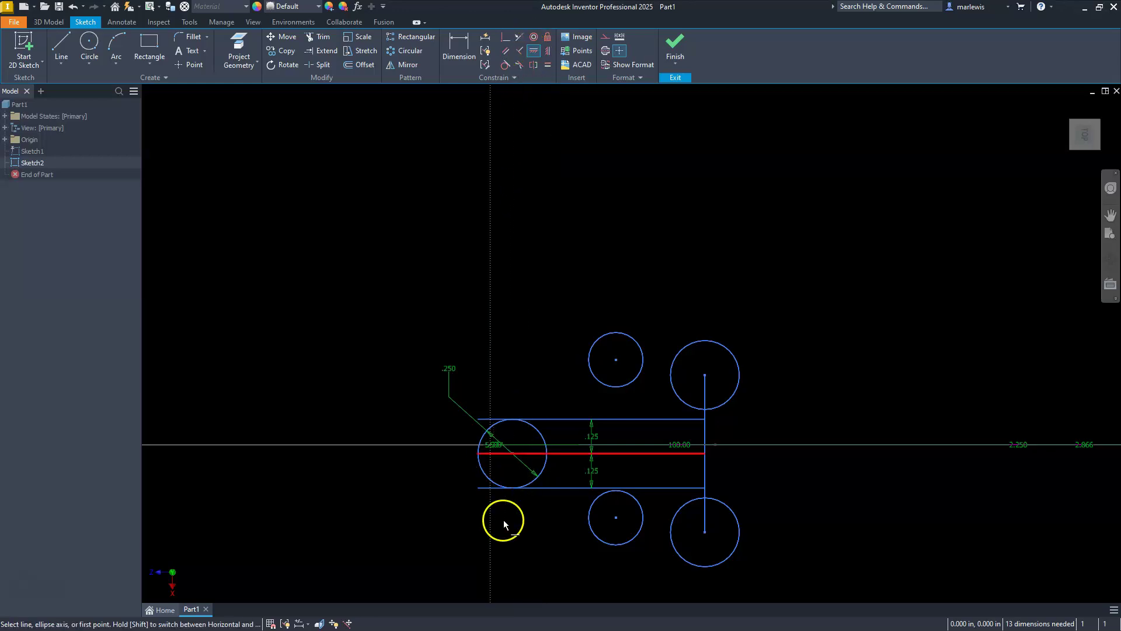
click(615, 517)
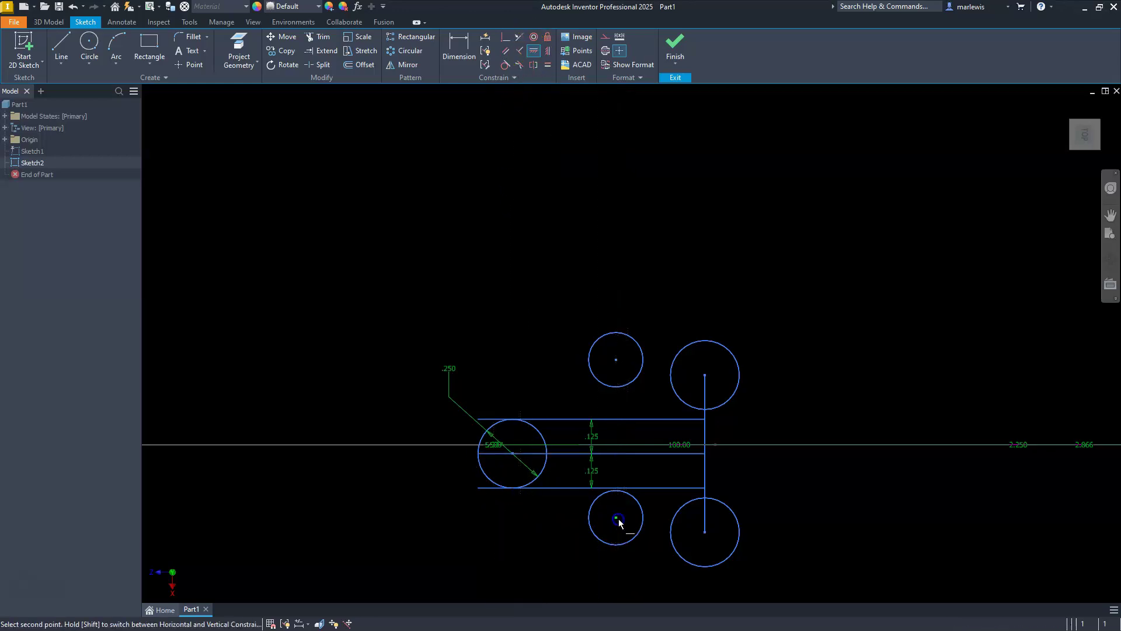
click(616, 360)
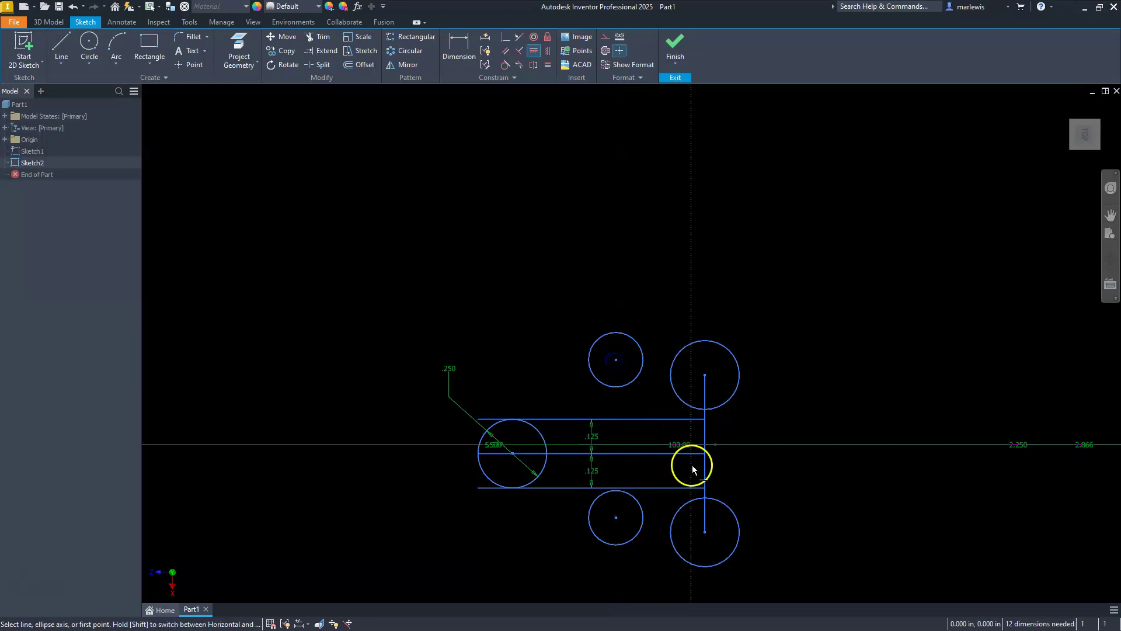
key(Escape)
Make the lower free circle tangent to the lower offset line and to the lower circle on the vertical line.
scroll(638, 518, up, 5)
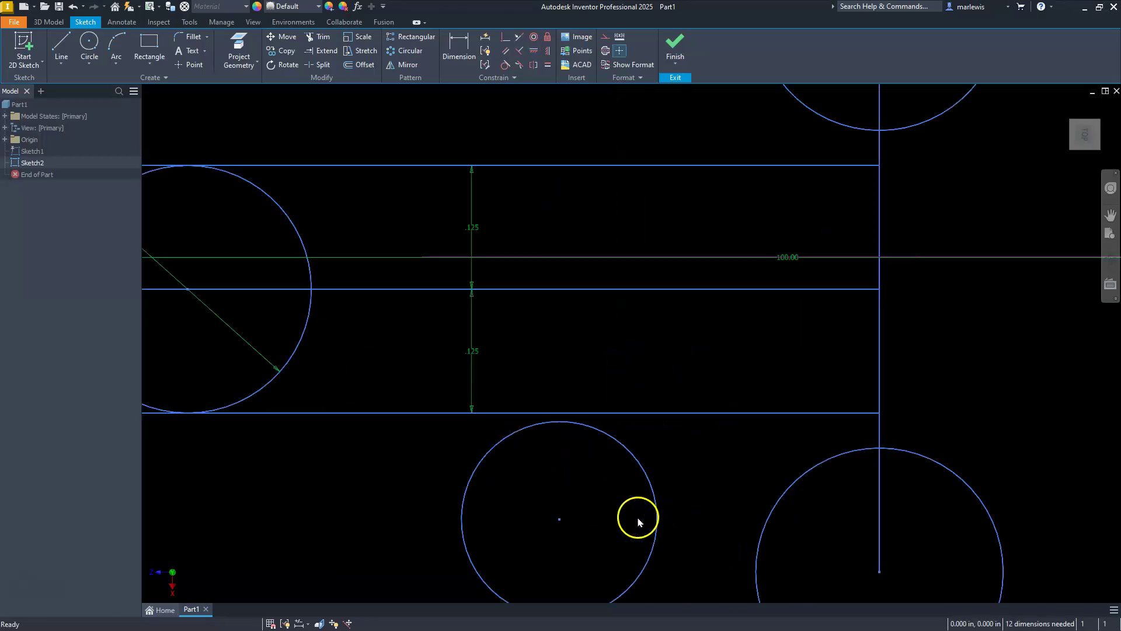
click(505, 65)
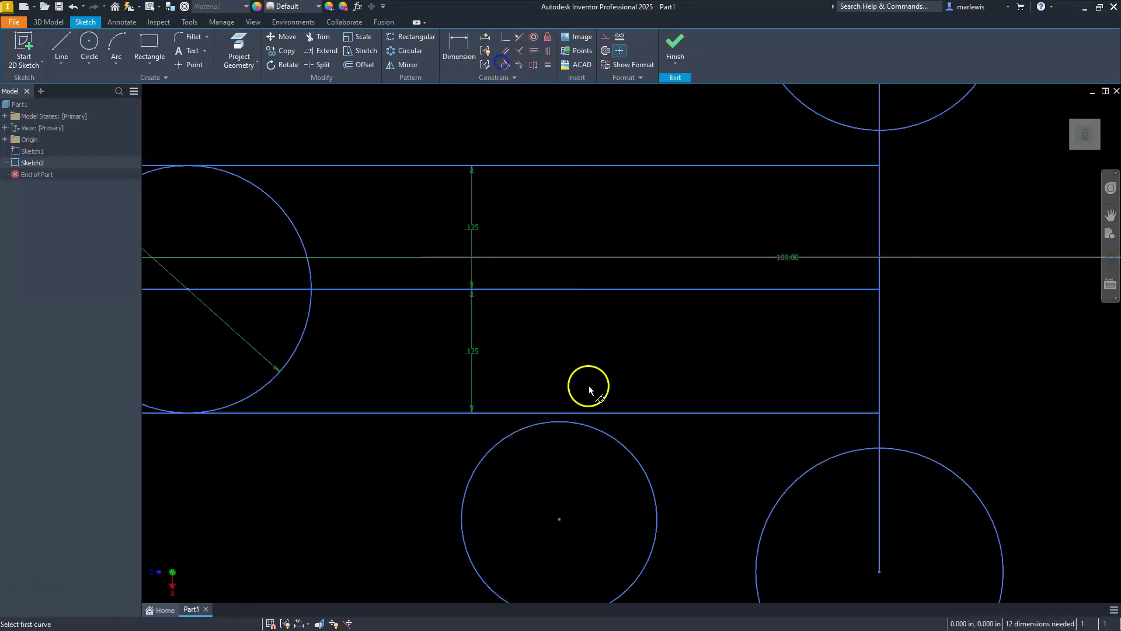
click(625, 452)
click(636, 413)
click(647, 480)
click(763, 551)
scroll(681, 418, down, 4)
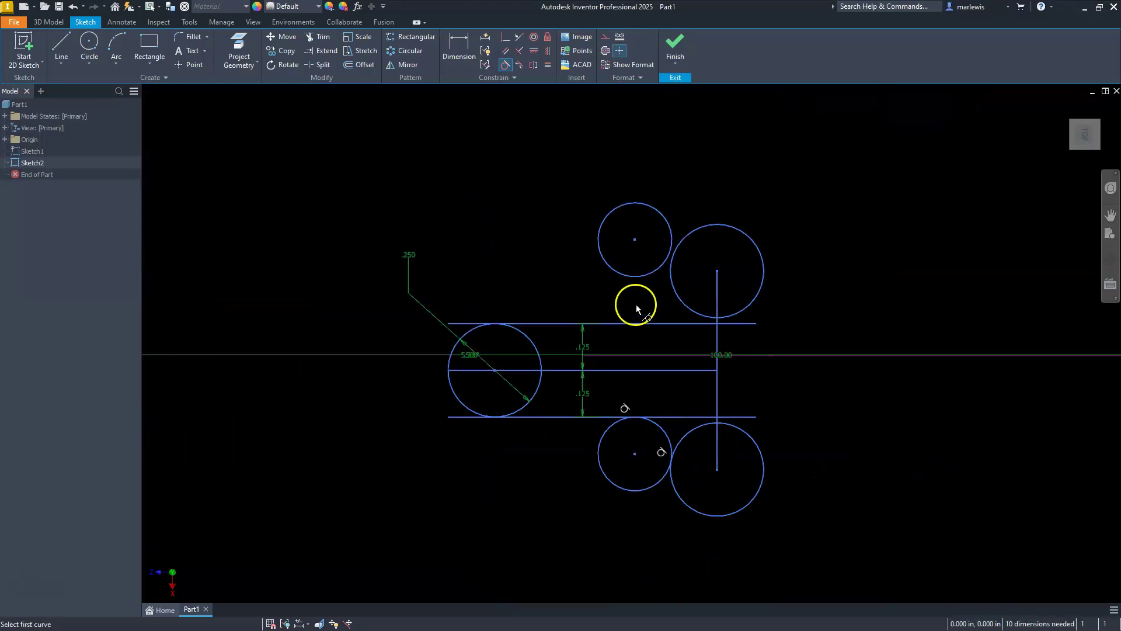
Make the upper free circle tangent to the upper offset line and try to make it tangent to the upper circle on the vertical line.
scroll(639, 313, up, 4)
click(634, 255)
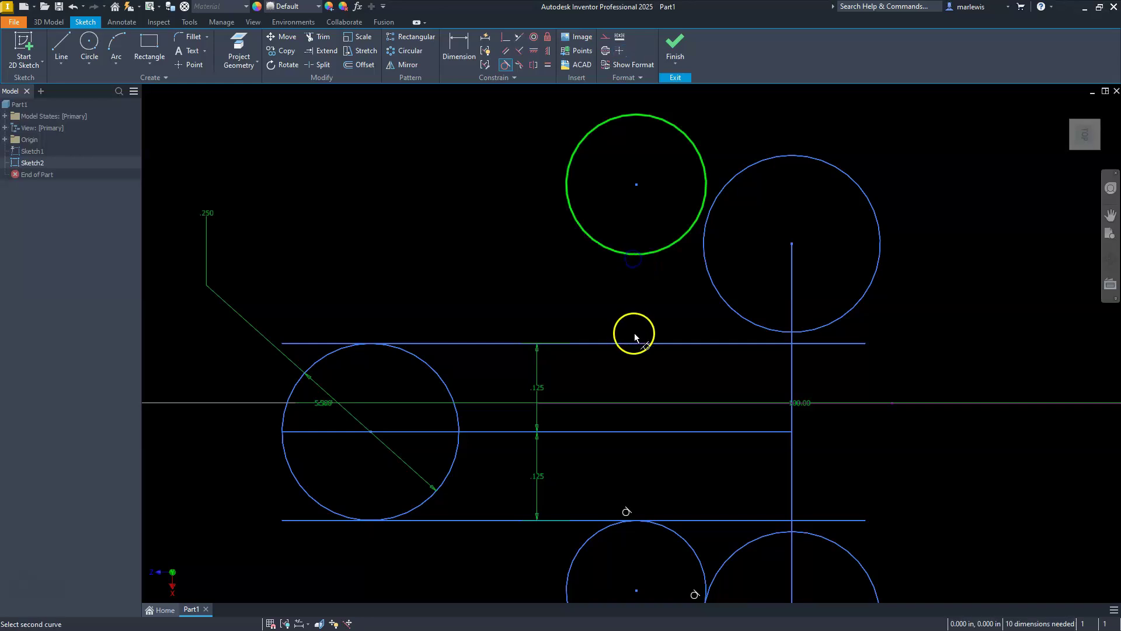
click(641, 345)
click(694, 314)
click(718, 298)
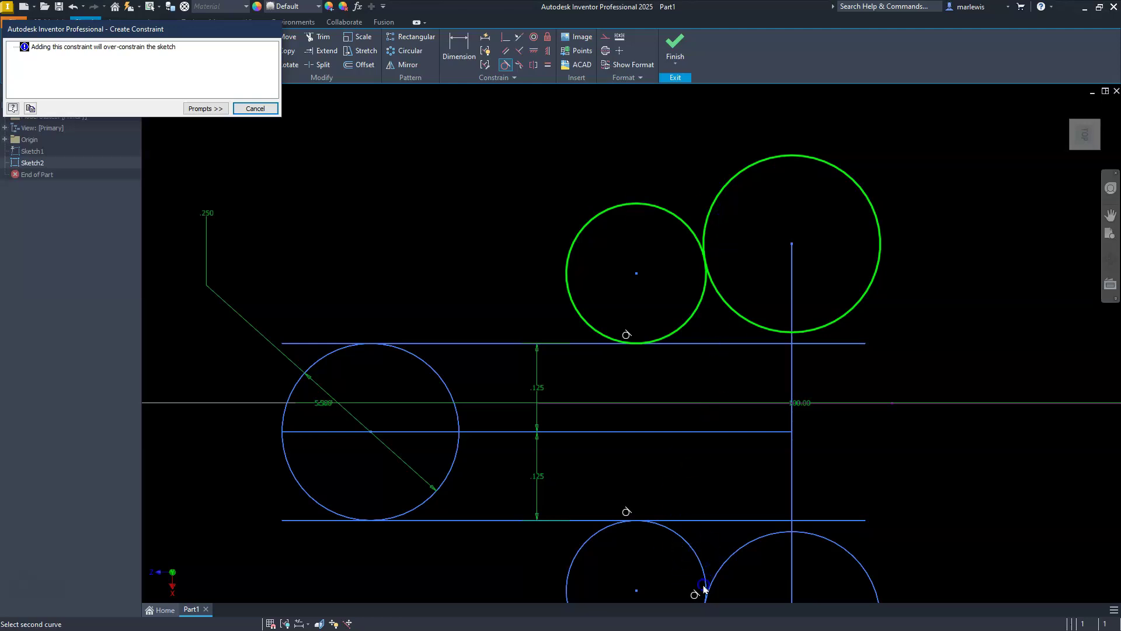
click(252, 108)
scroll(541, 305, down, 5)
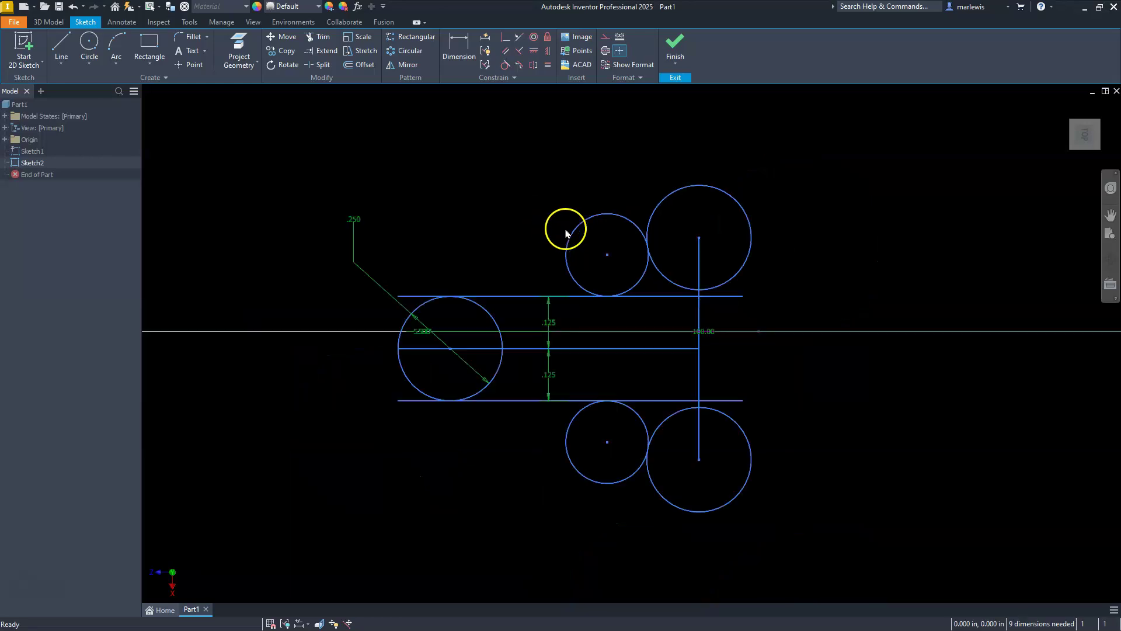
scroll(540, 313, up, 3)
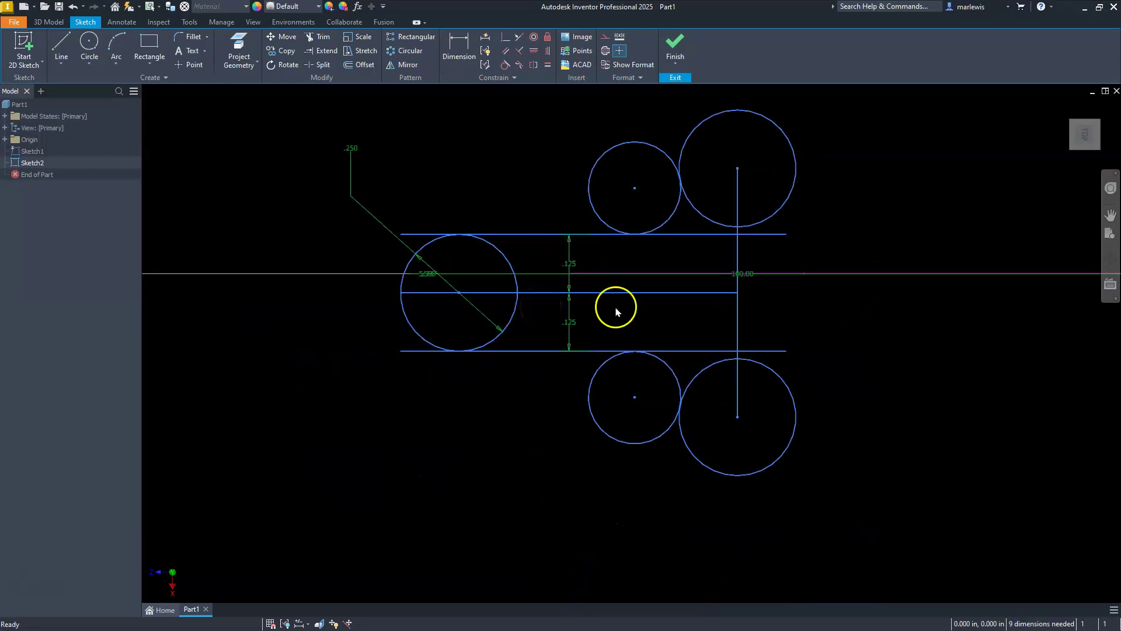
Draw a vertical line about 0.8 in long just outside the two end circles and make it tangent to the lower one.
click(60, 39)
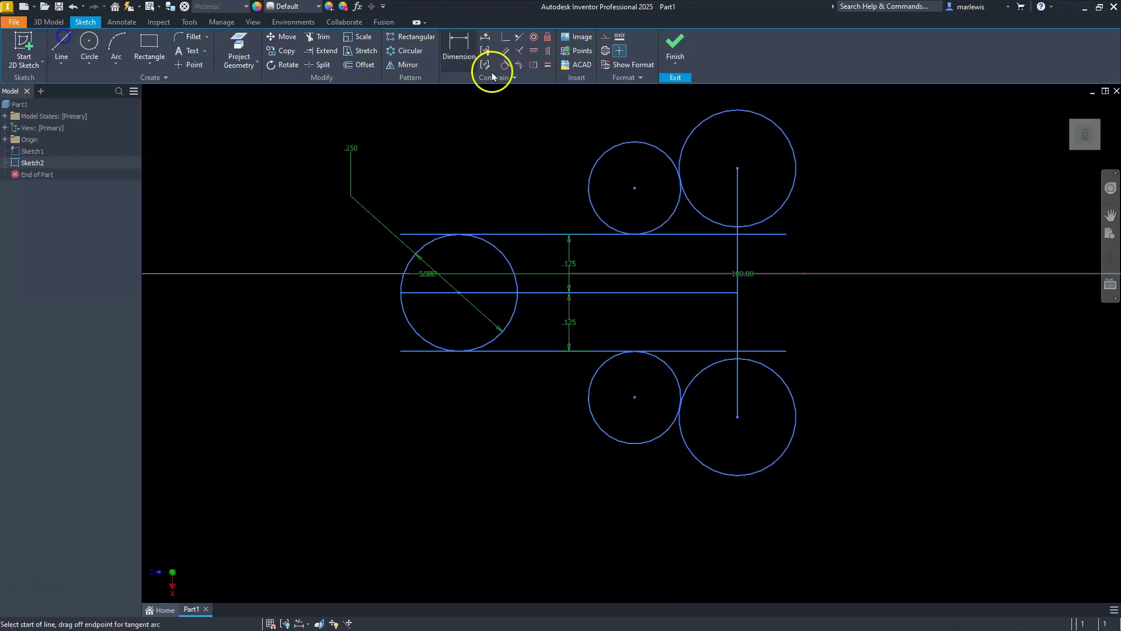
click(837, 109)
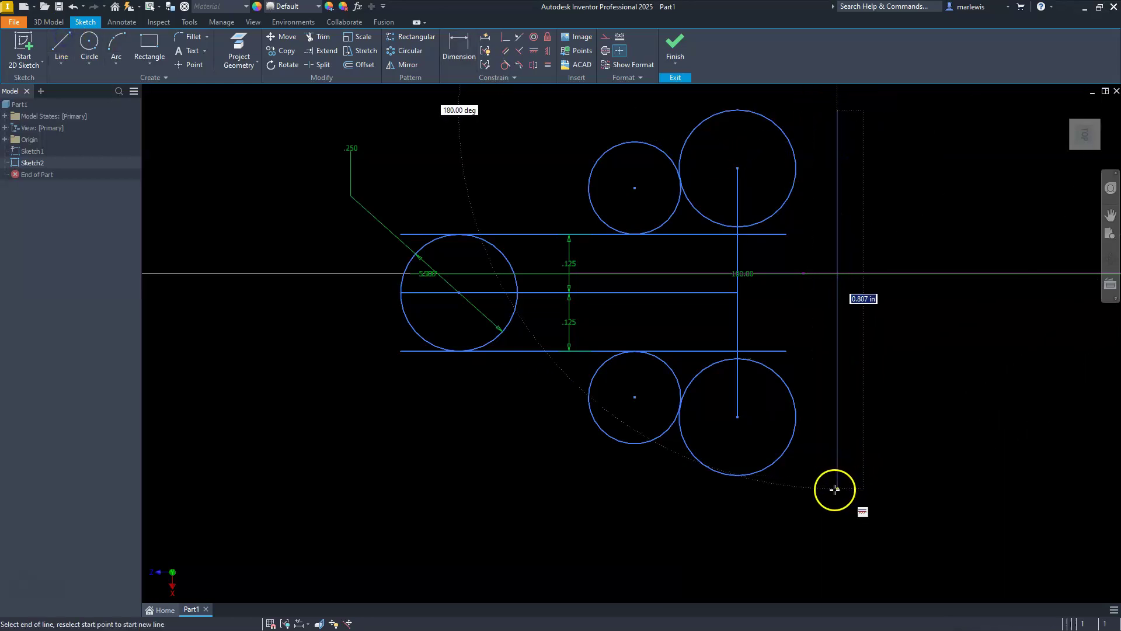
click(838, 499)
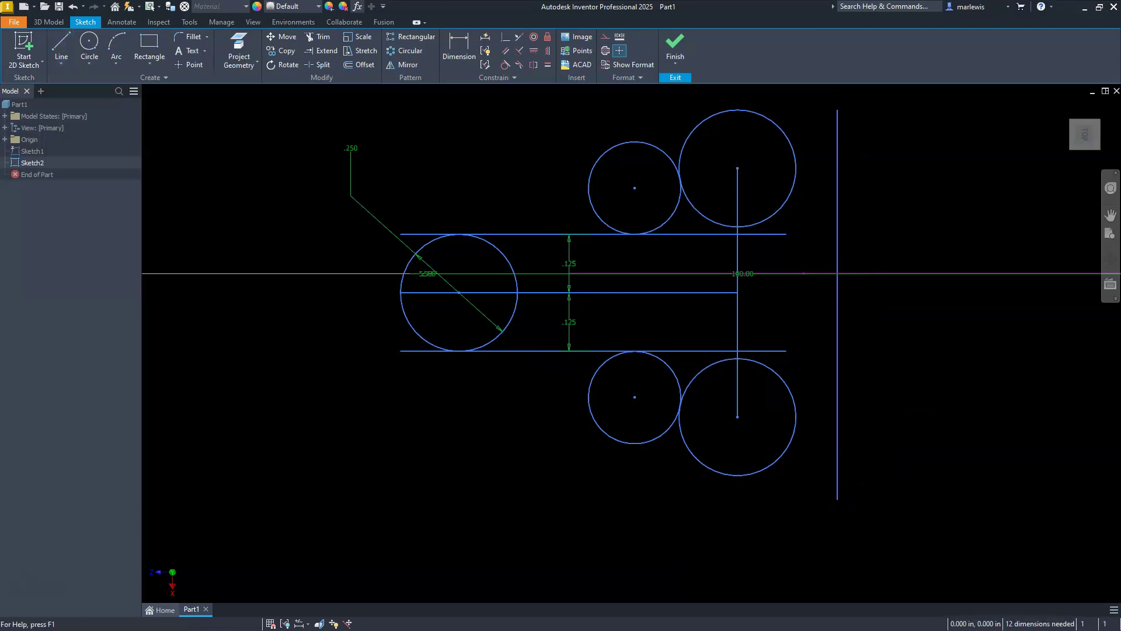
click(506, 63)
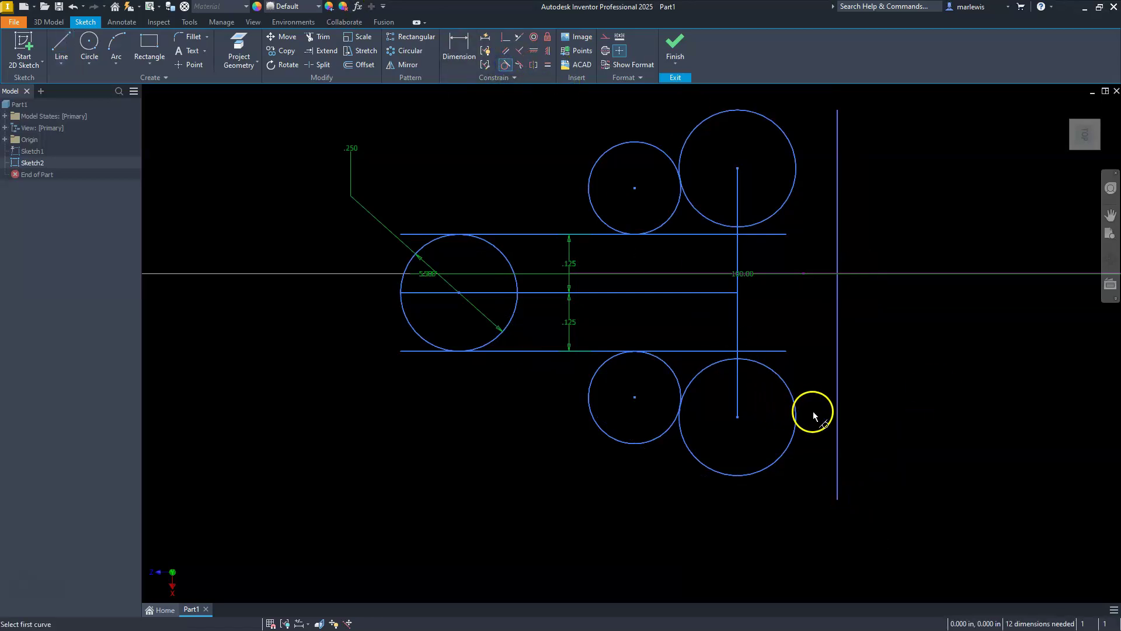
click(837, 414)
click(796, 408)
Trim the overhanging ends of the two offset lines and the outer vertical line back to their tangent points.
click(310, 37)
click(410, 350)
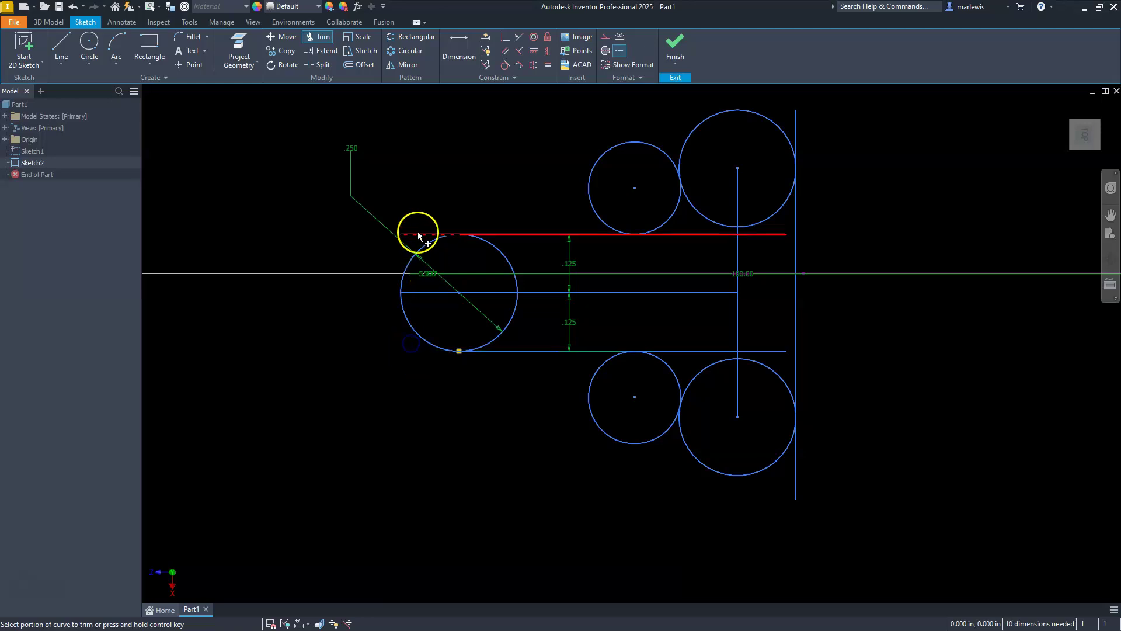
click(417, 234)
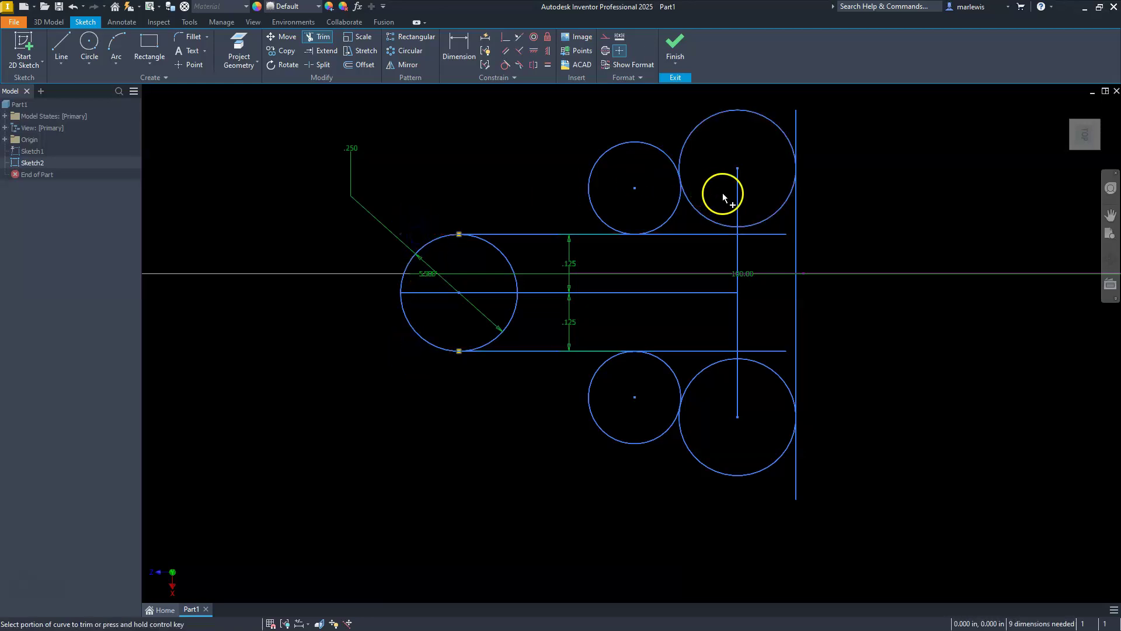
click(713, 235)
click(767, 349)
click(730, 351)
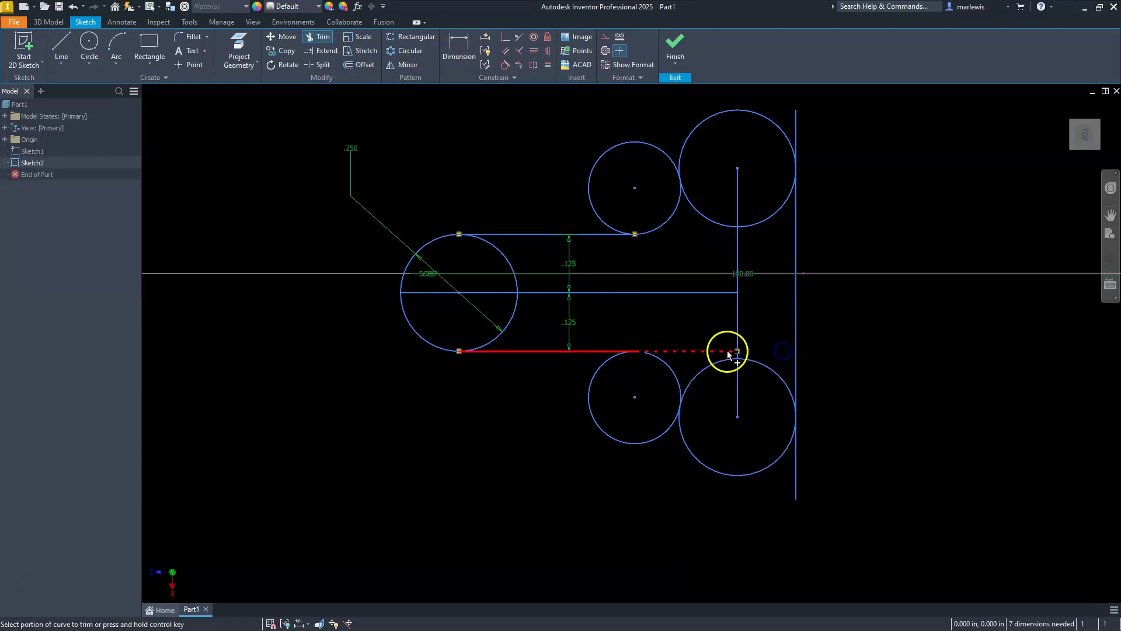
click(796, 491)
click(796, 140)
Trim the inner half of the .25 in circle and reduce the two free circles to the arcs joining the offset lines to the end circles.
click(703, 302)
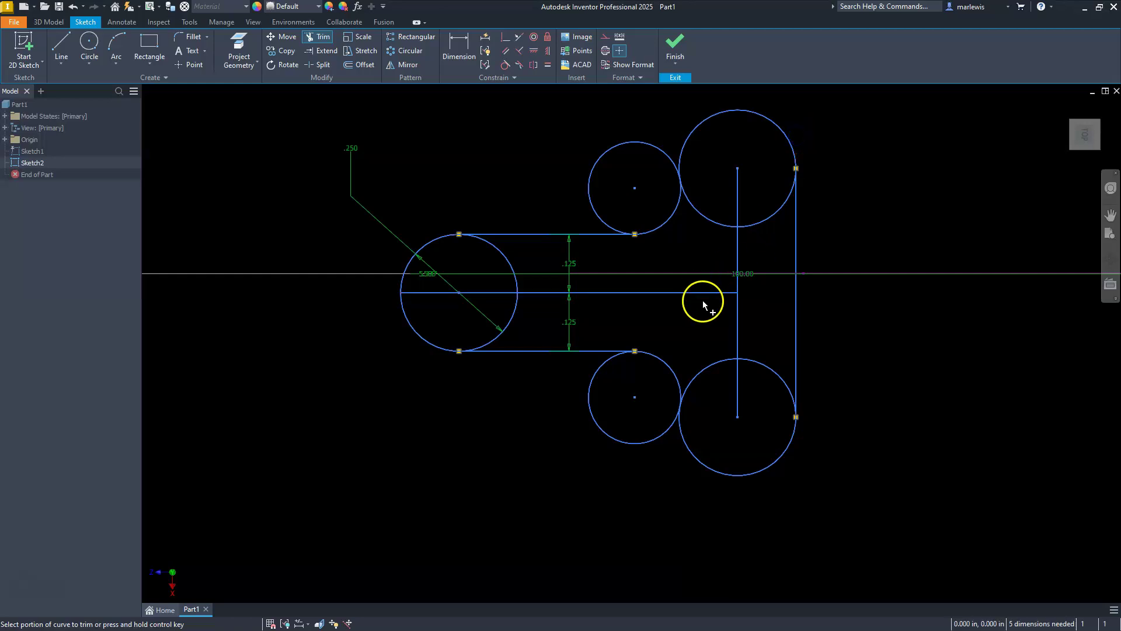
click(528, 323)
click(517, 270)
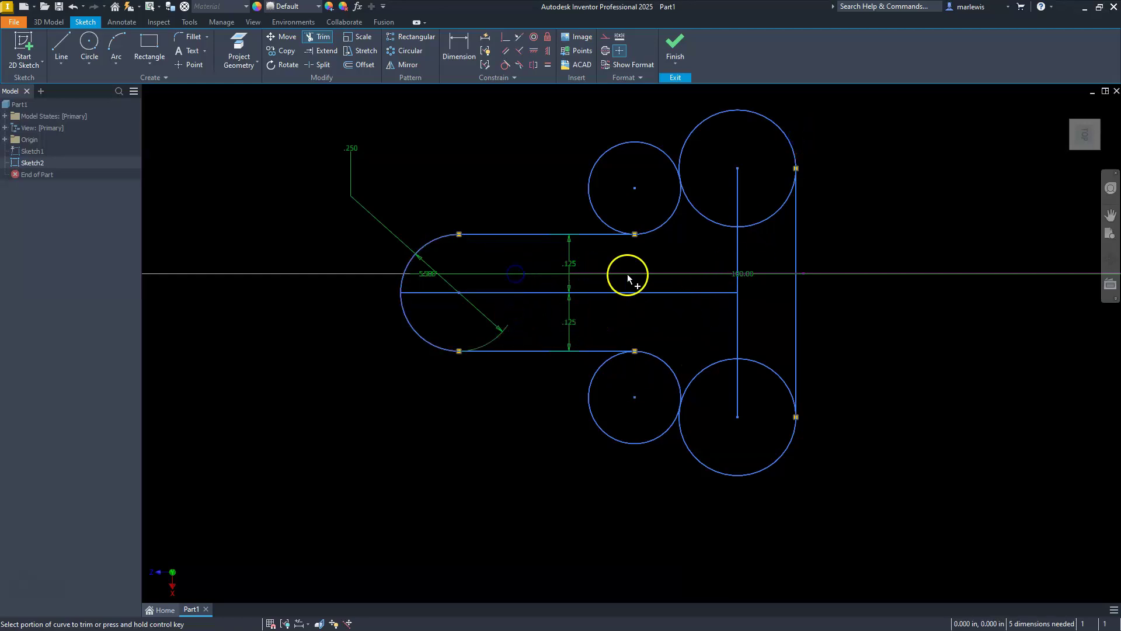
click(603, 161)
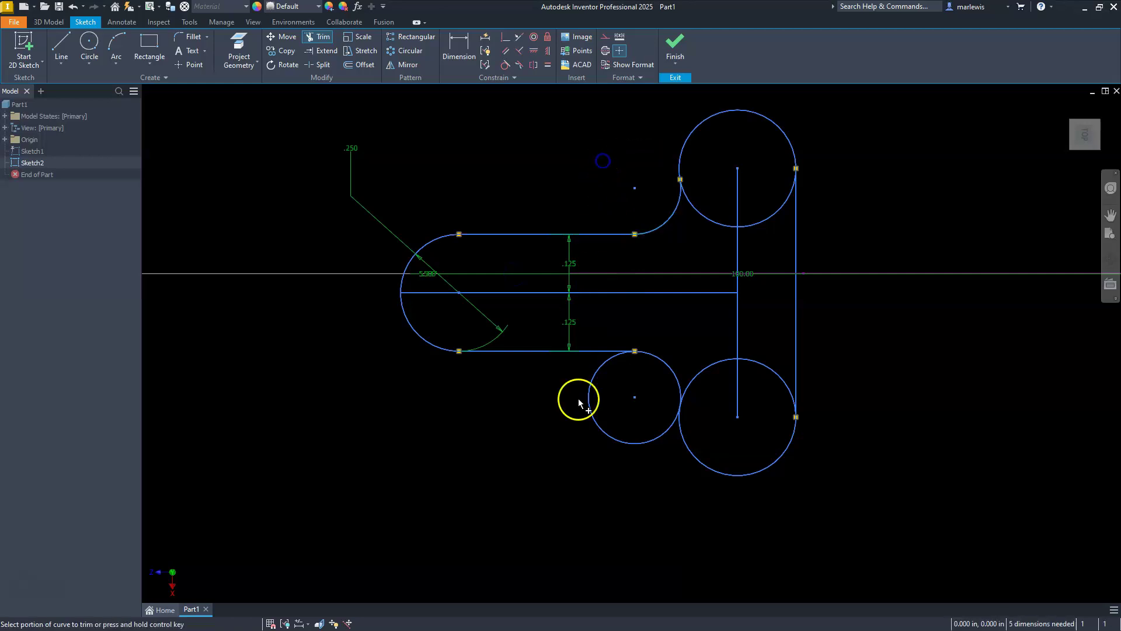
click(606, 430)
click(636, 190)
key(Escape)
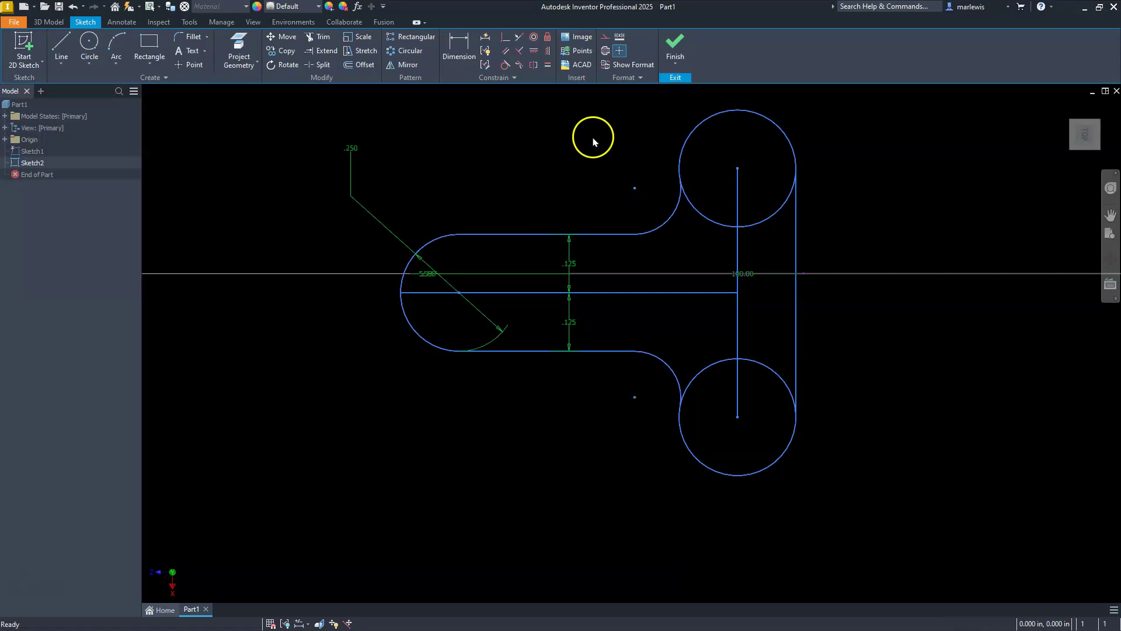
Apply a Vertical constraint between the upper joining arc's centre and the upper end circle's centre.
click(548, 51)
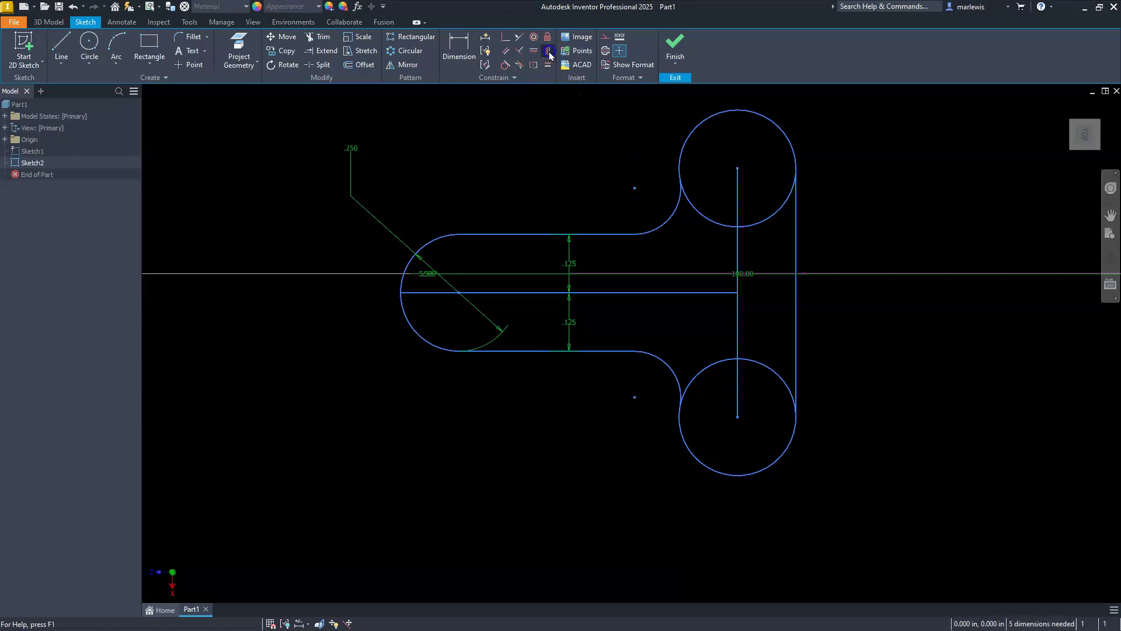
click(634, 187)
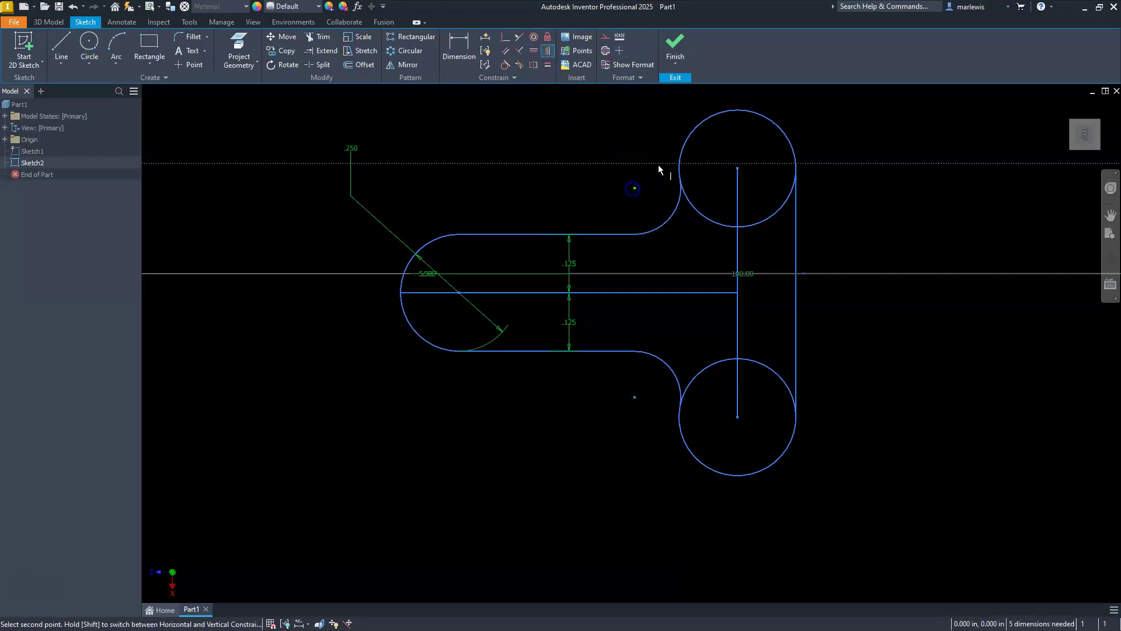
click(739, 170)
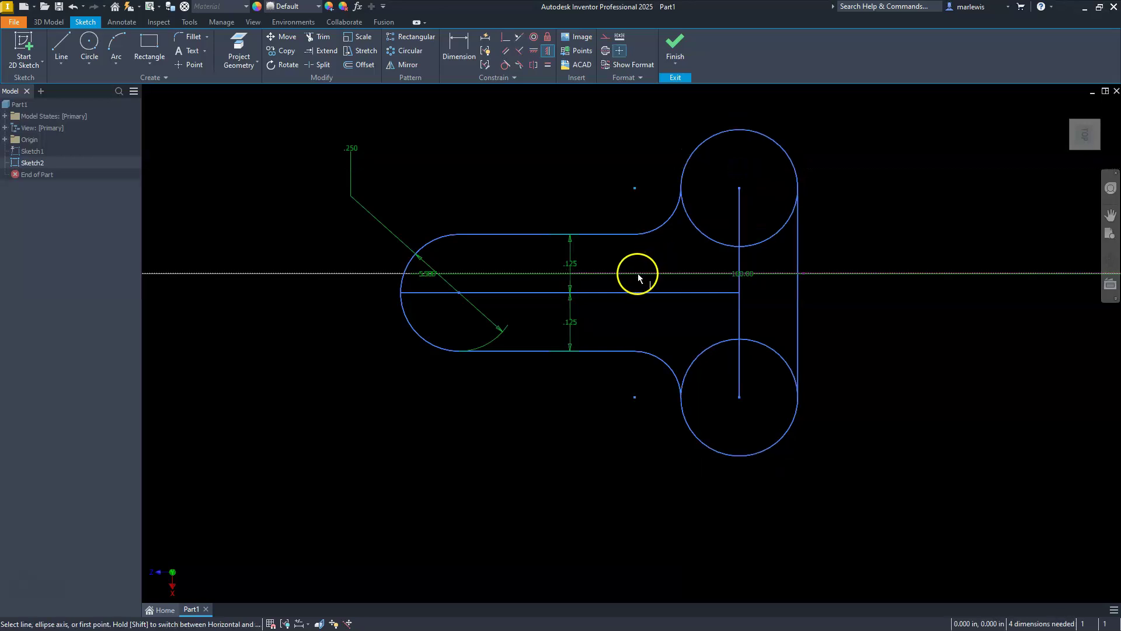
key(Escape)
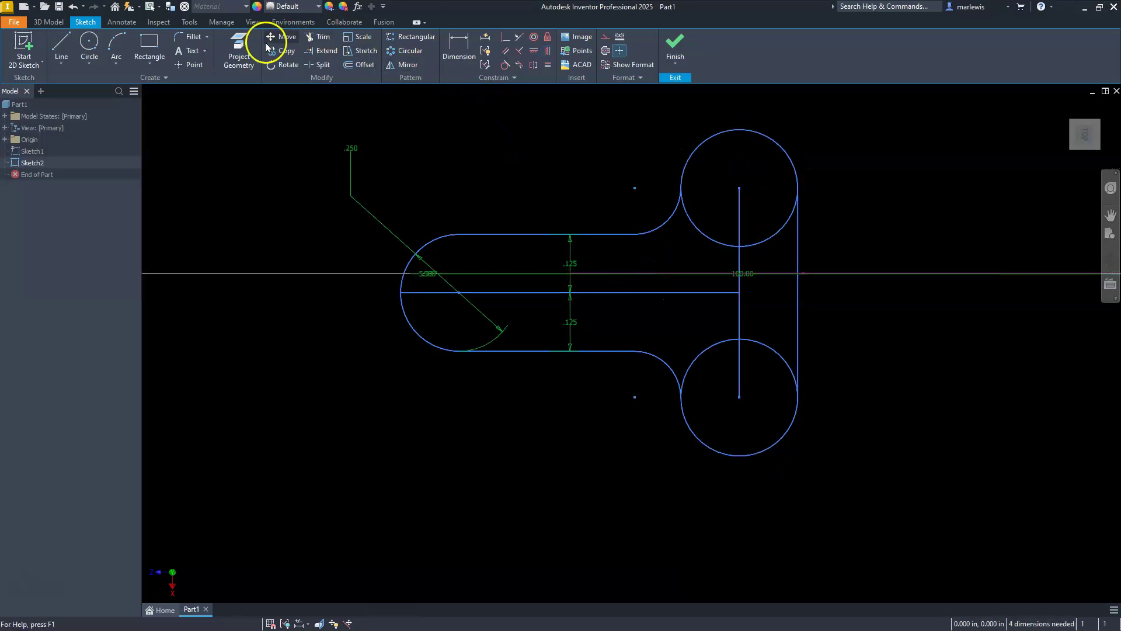
Dimension the radius of the lower joining arc as .25 in.
click(458, 45)
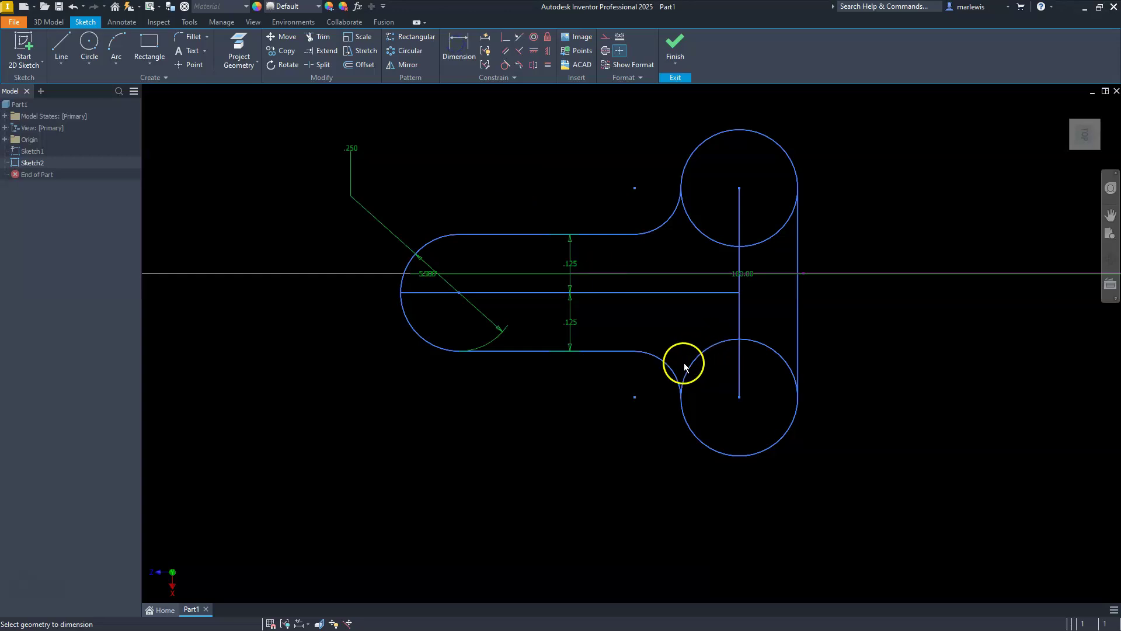
click(669, 366)
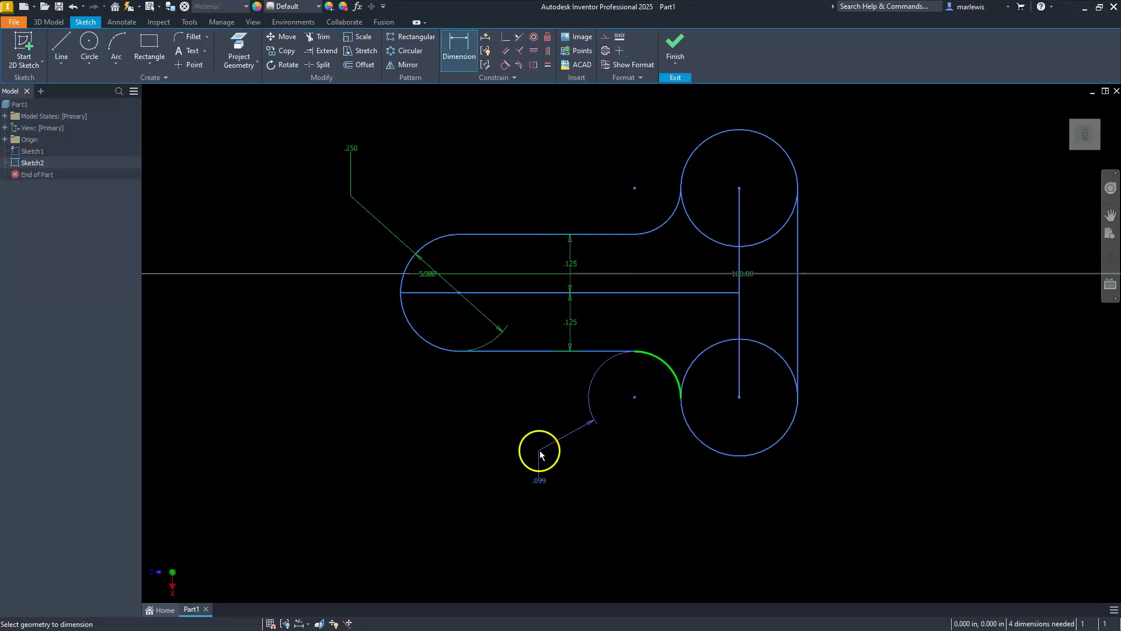
click(548, 455)
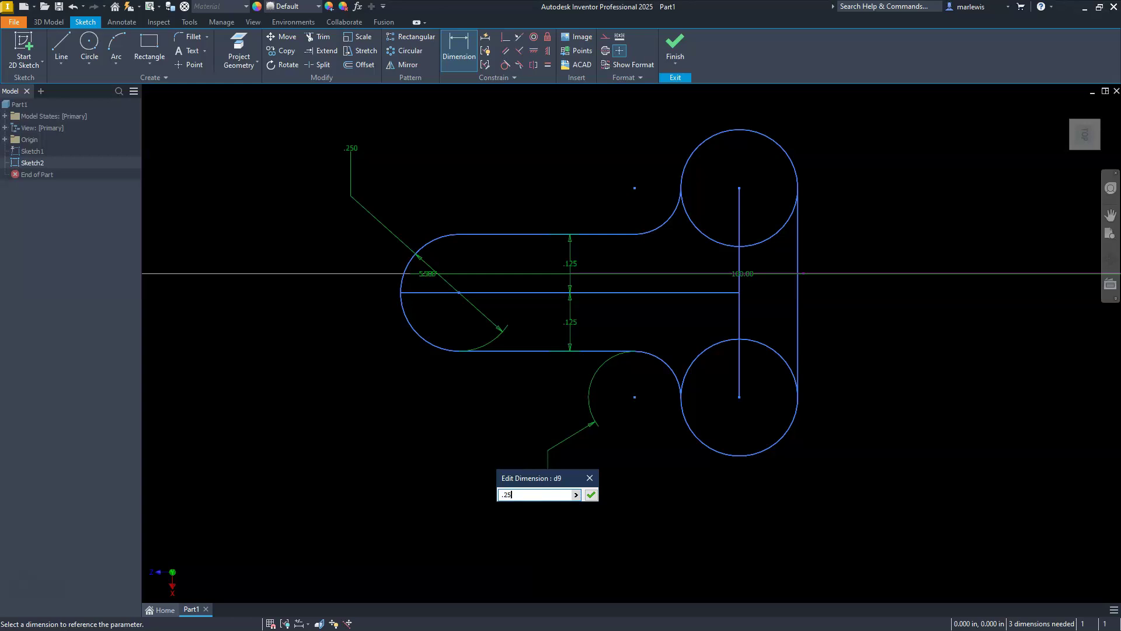
key(Return)
Dimension the overall length from the outer vertical line to the free end of the horizontal centre line as 1.5 in.
scroll(600, 500, down, 6)
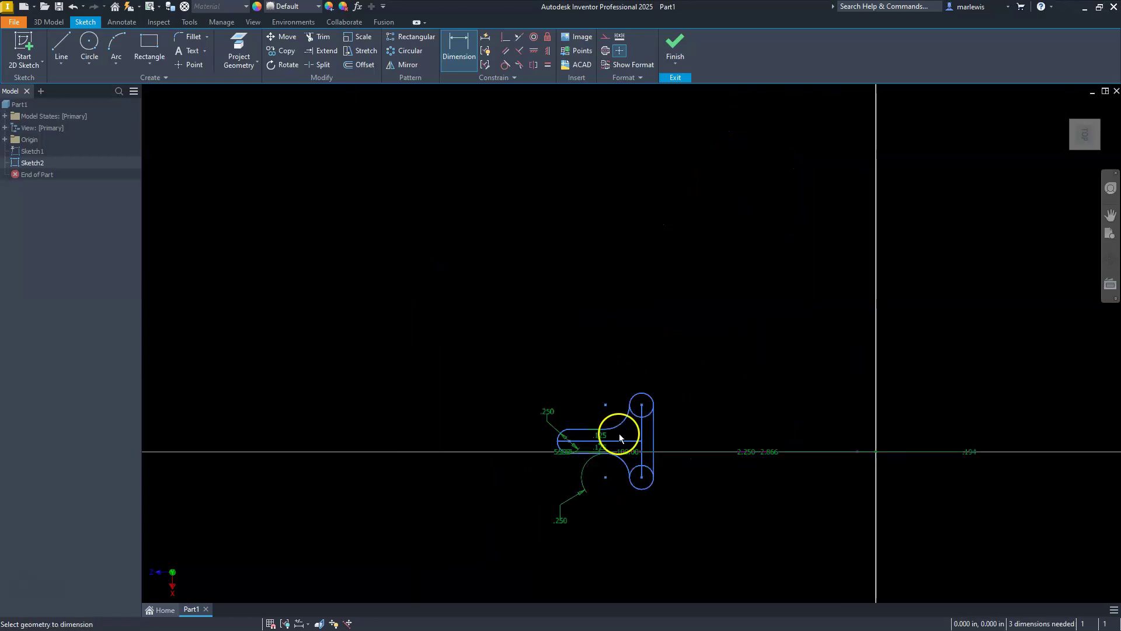
scroll(613, 435, up, 2)
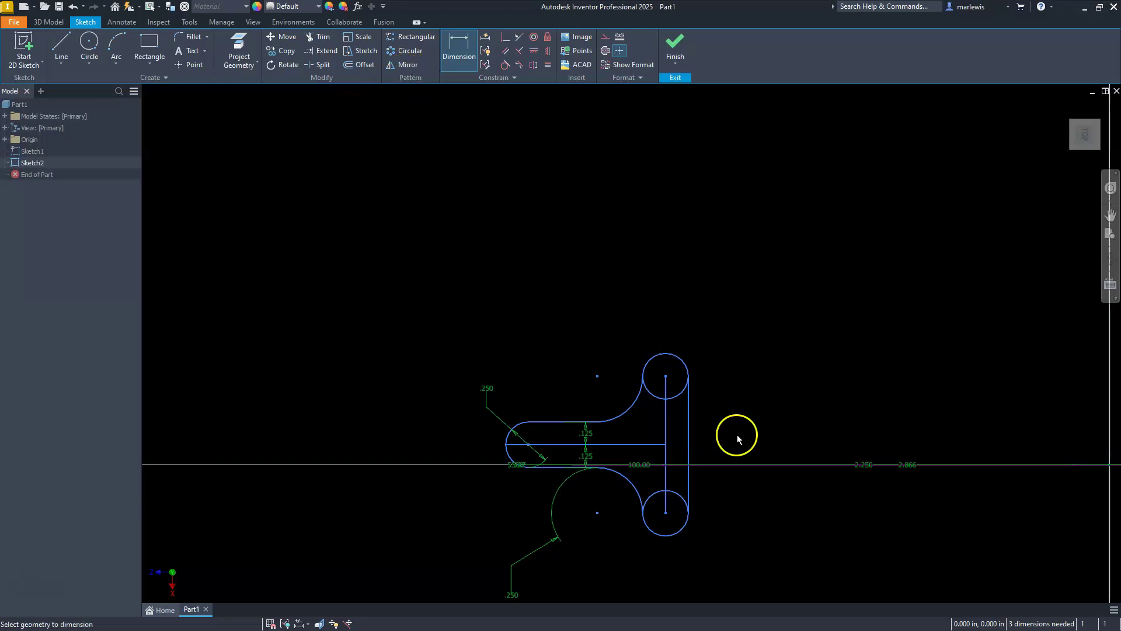
click(686, 421)
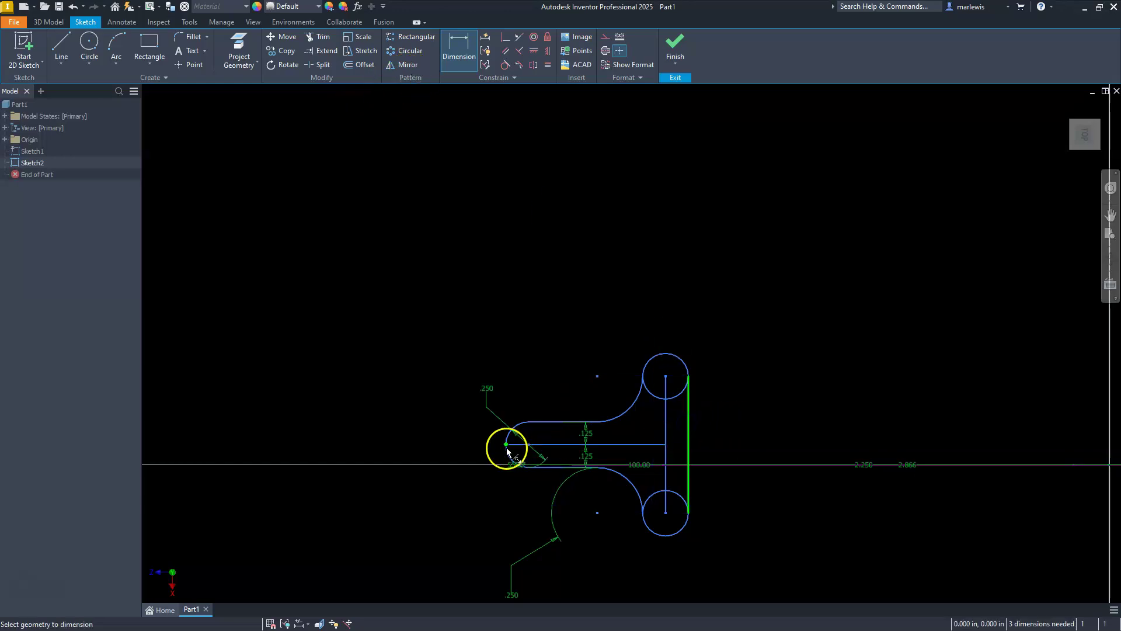
click(592, 325)
text(1.5)
key(Return)
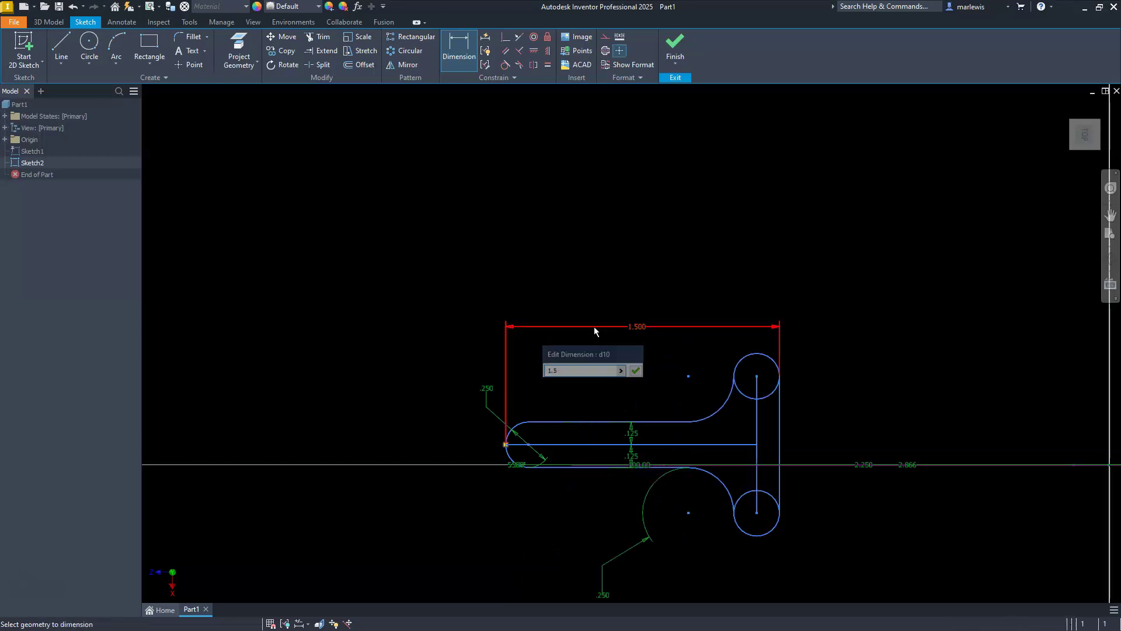
key(Escape)
Trim the inner portions of the upper and lower end circles so only their outer arcs close the outline.
click(325, 38)
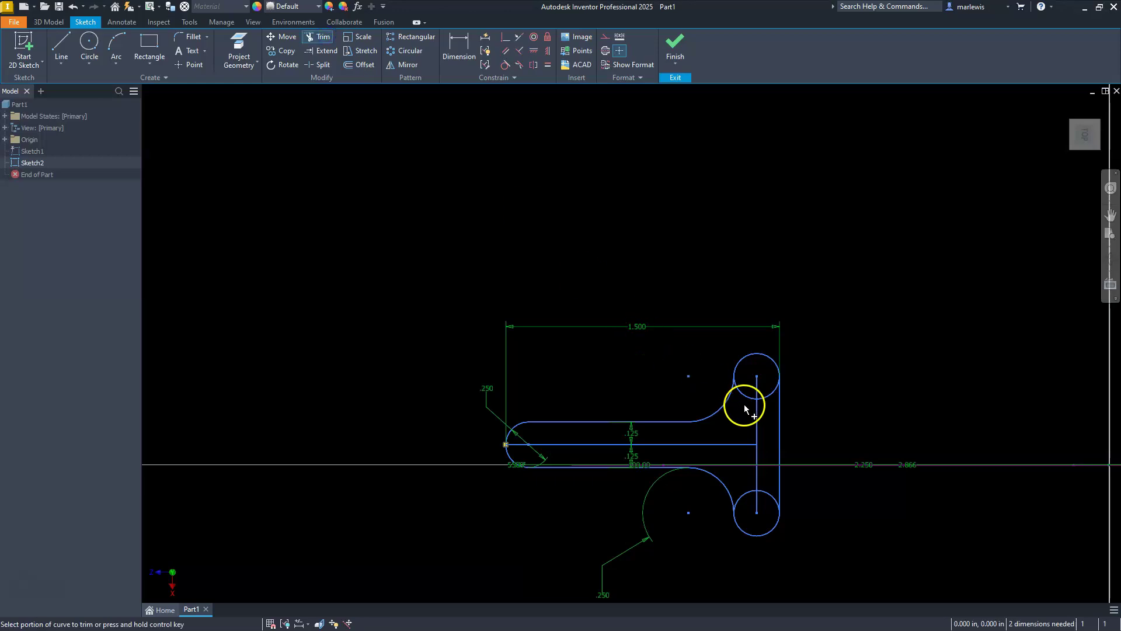
click(768, 398)
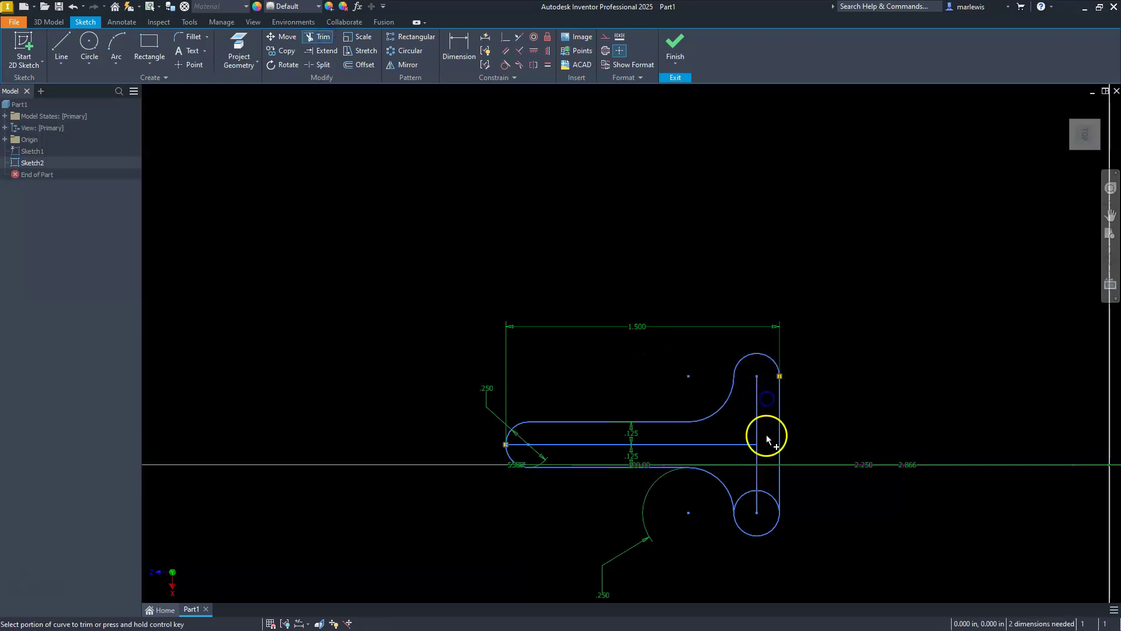
click(737, 524)
scroll(646, 496, up, 3)
key(Escape)
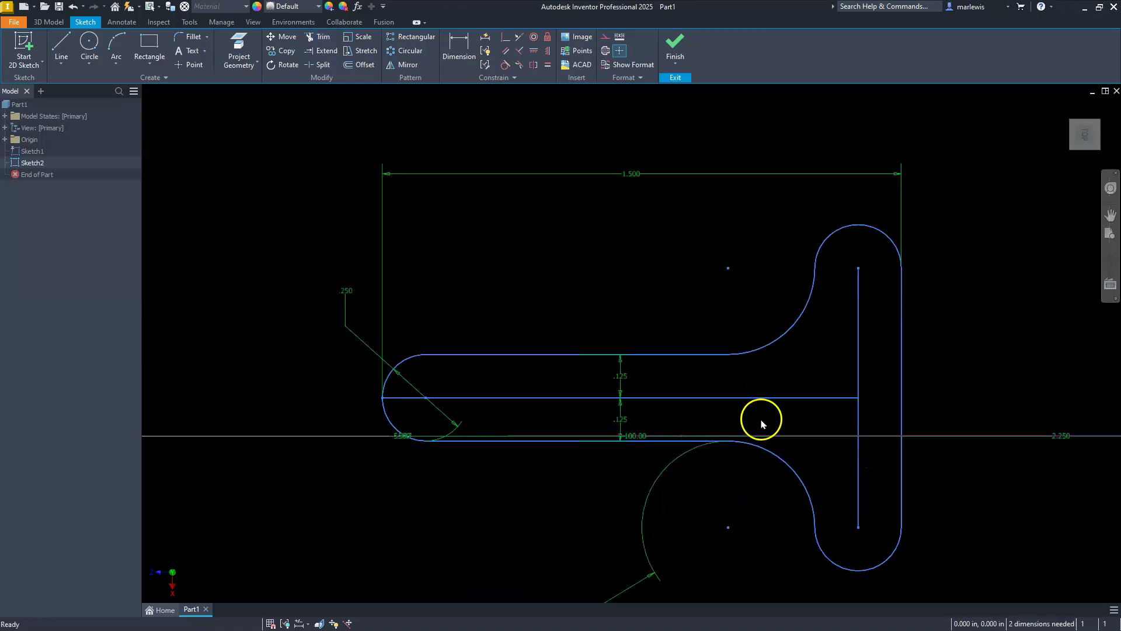
Convert the outline's horizontal centre line and inner vertical line to construction lines.
click(788, 398)
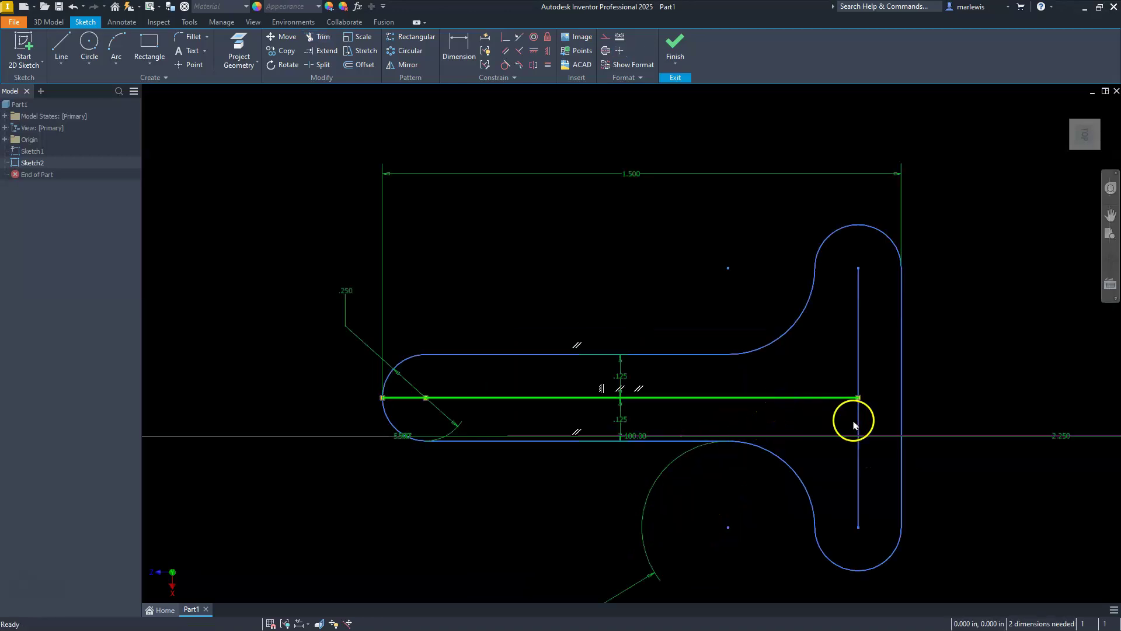
ctrl+click(857, 420)
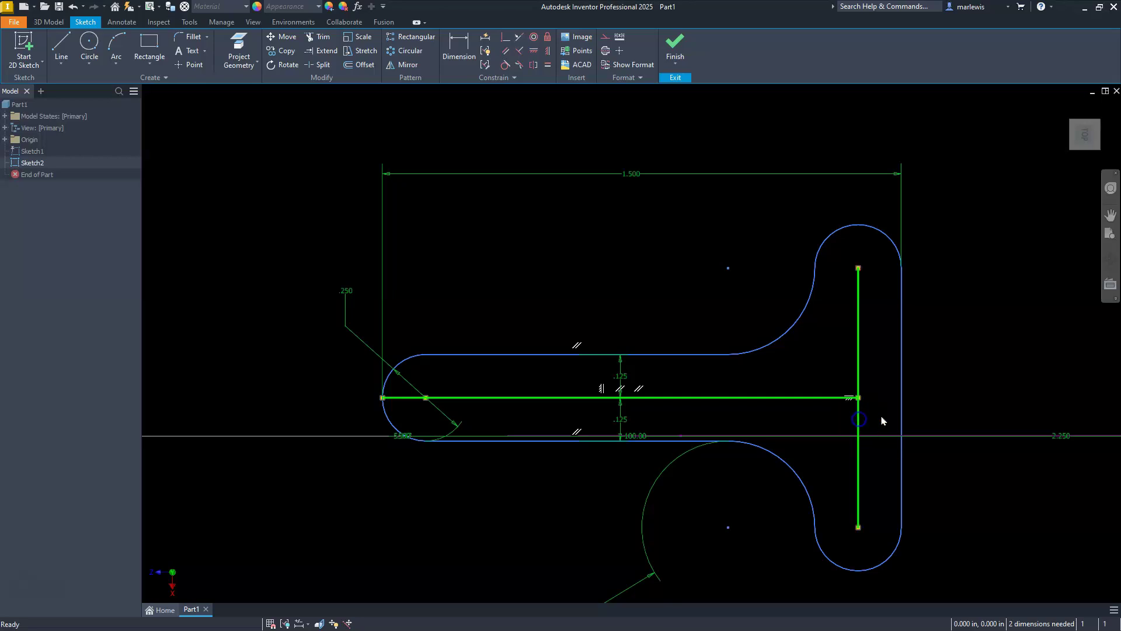
right_click(860, 412)
right_click(859, 410)
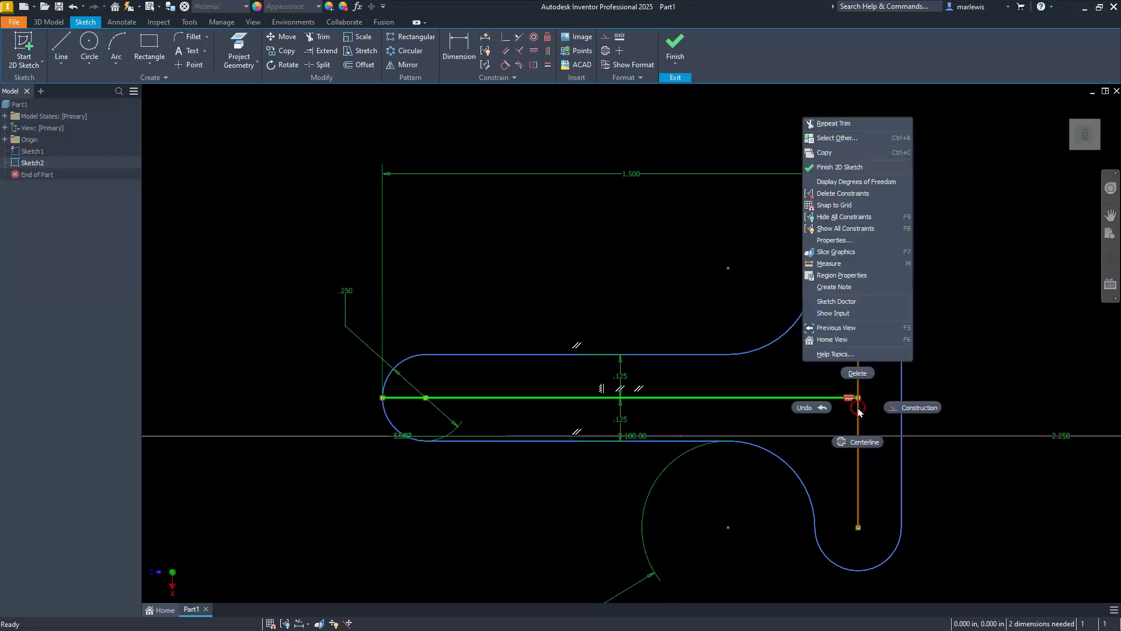
click(908, 411)
click(850, 433)
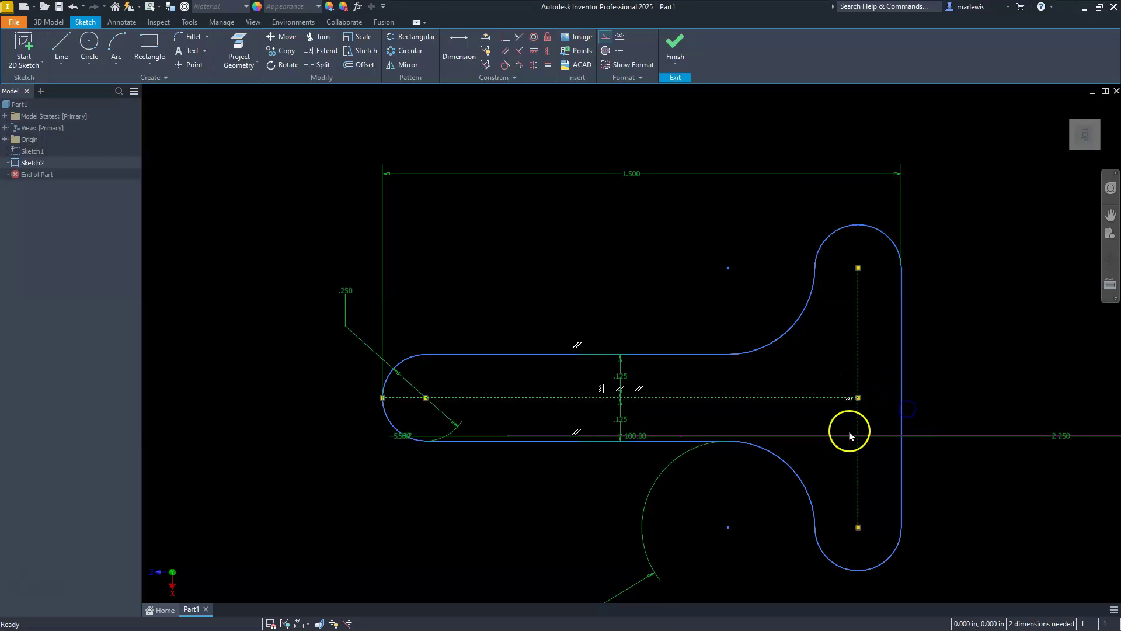
scroll(598, 288, down, 2)
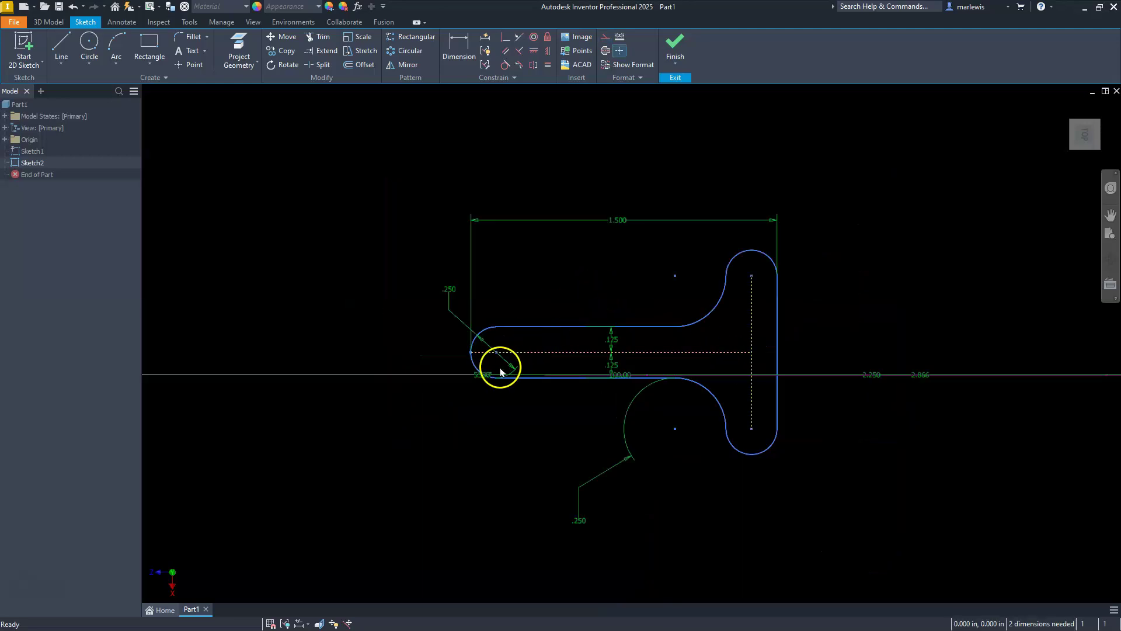
scroll(498, 370, up, 3)
scroll(498, 371, down, 2)
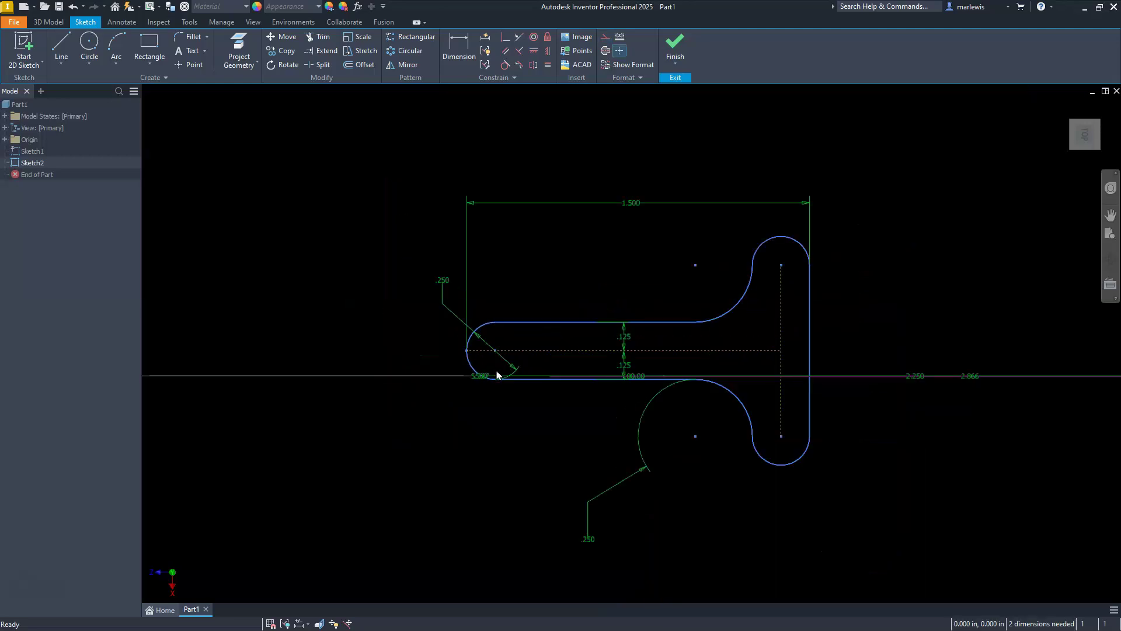
scroll(496, 374, down, 2)
mouse_move(710, 365)
middle_down()
mouse_move(744, 336)
mouse_move(723, 361)
middle_up()
Make the midpoint of the outline's outer vertical line coincident with the point where the first sketch's long profile line meets the sketch plane.
click(1102, 258)
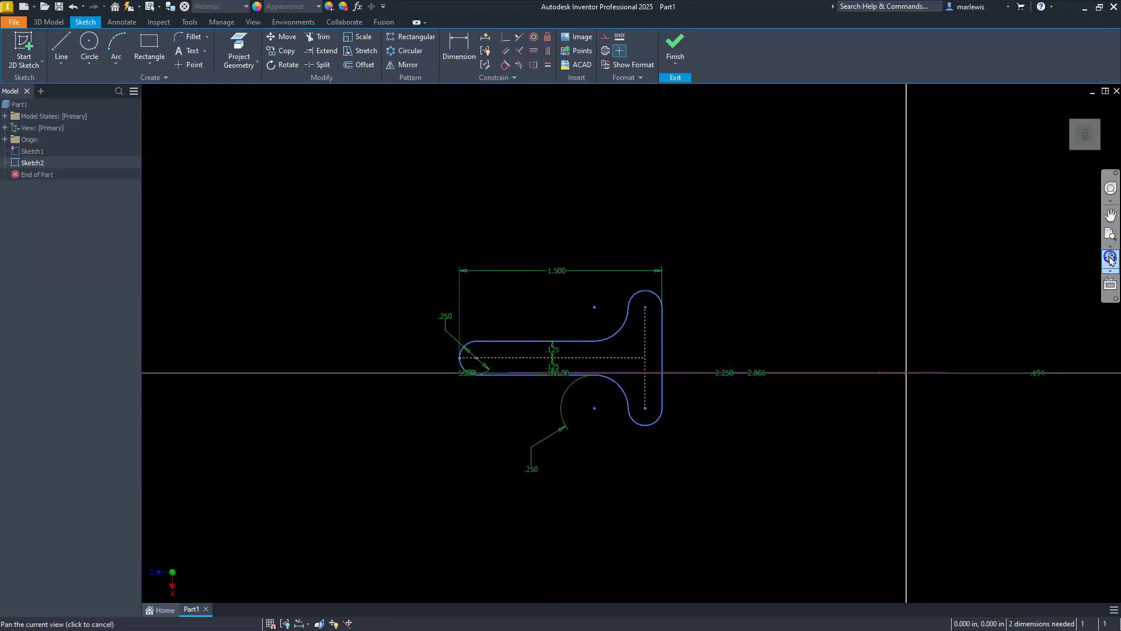
click(1110, 261)
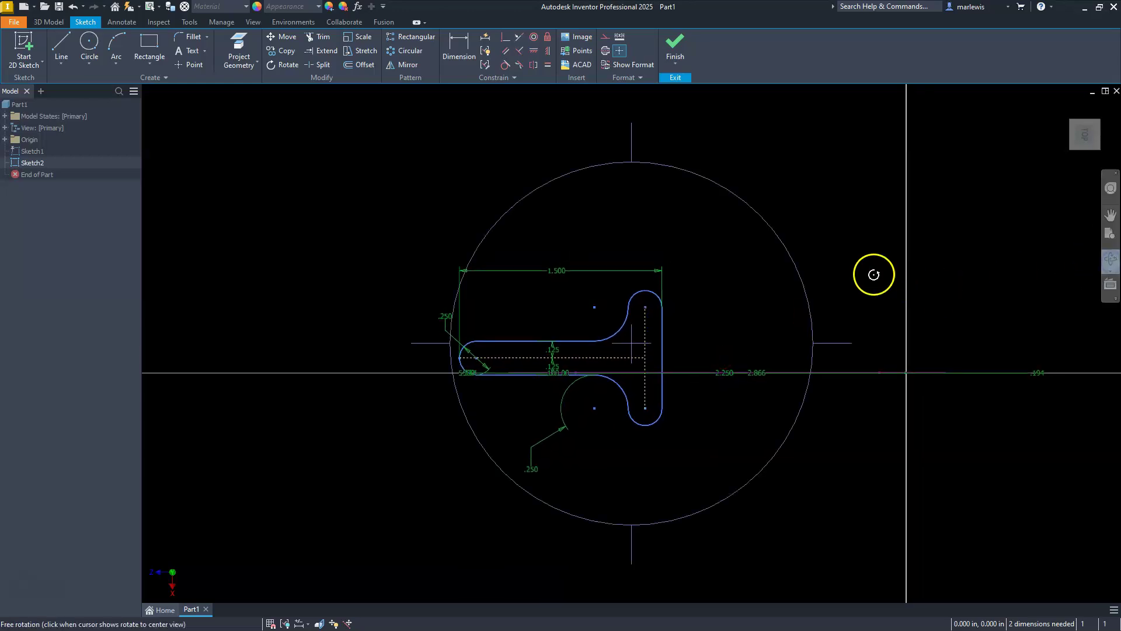
mouse_move(838, 275)
mouse_down()
mouse_move(843, 242)
mouse_move(570, 370)
mouse_move(590, 310)
mouse_move(533, 366)
mouse_move(542, 370)
mouse_up()
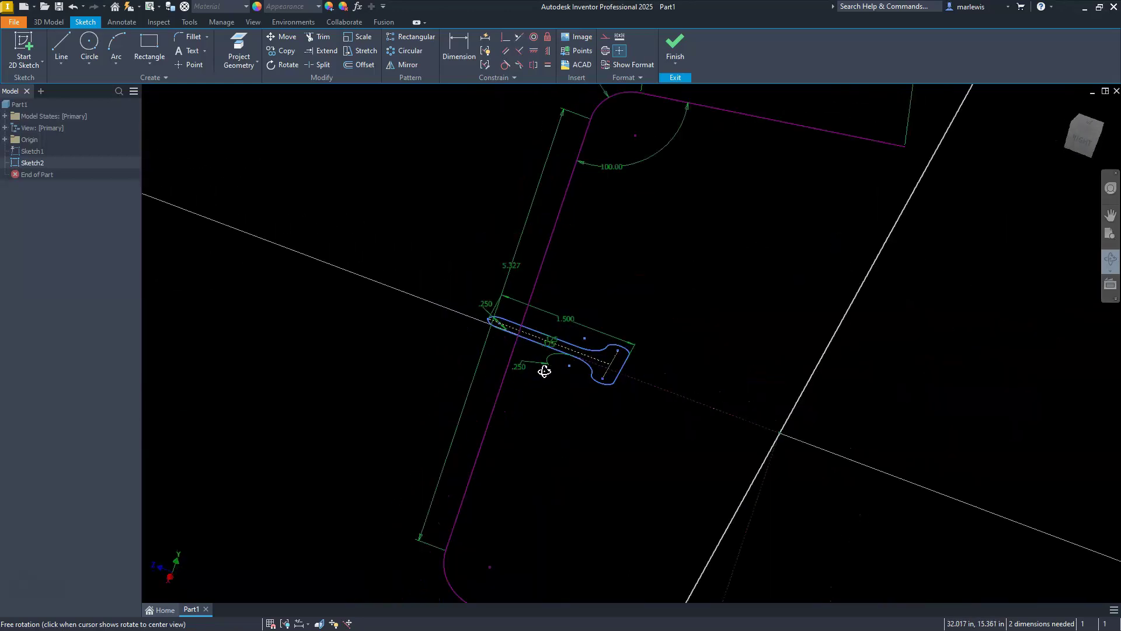
click(780, 428)
key(Escape)
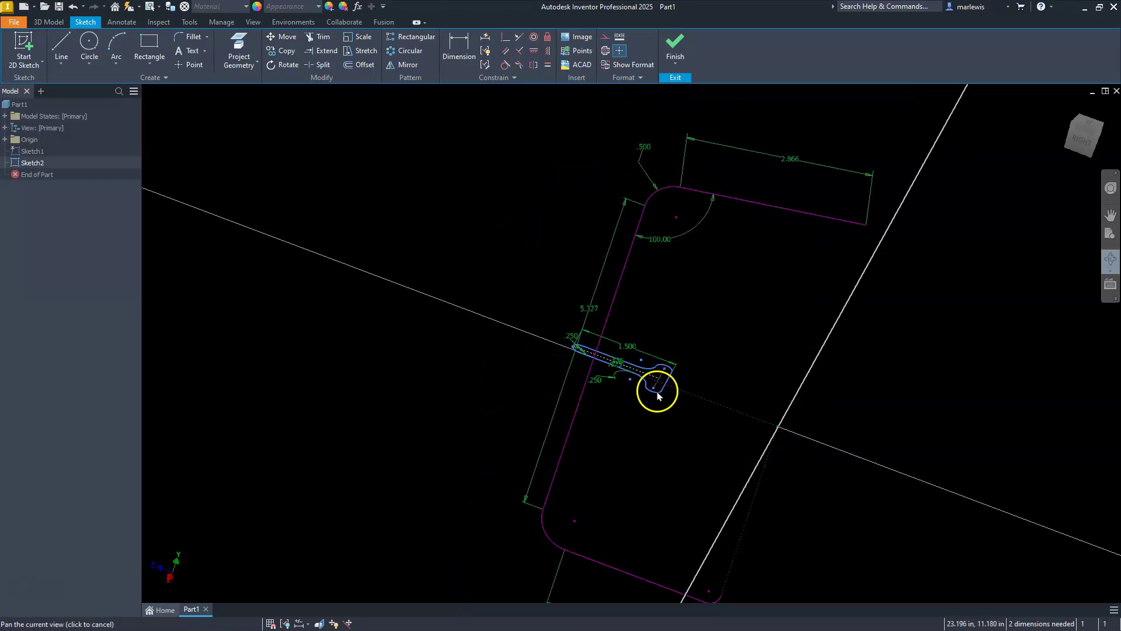
drag(666, 388, 504, 359)
scroll(530, 332, up, 5)
click(567, 357)
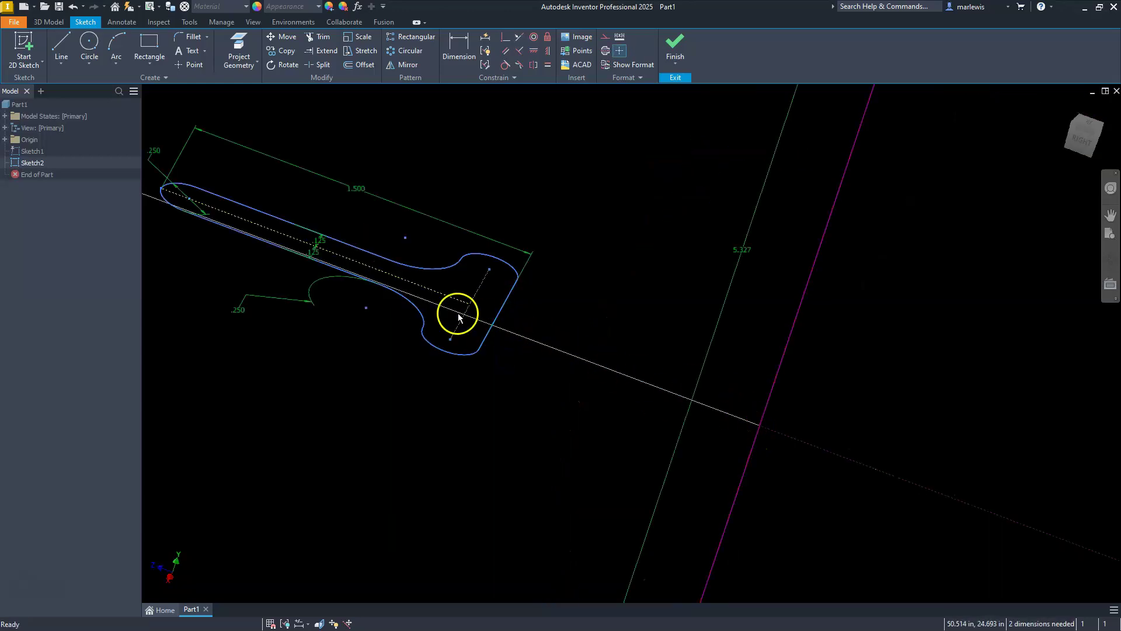
click(502, 36)
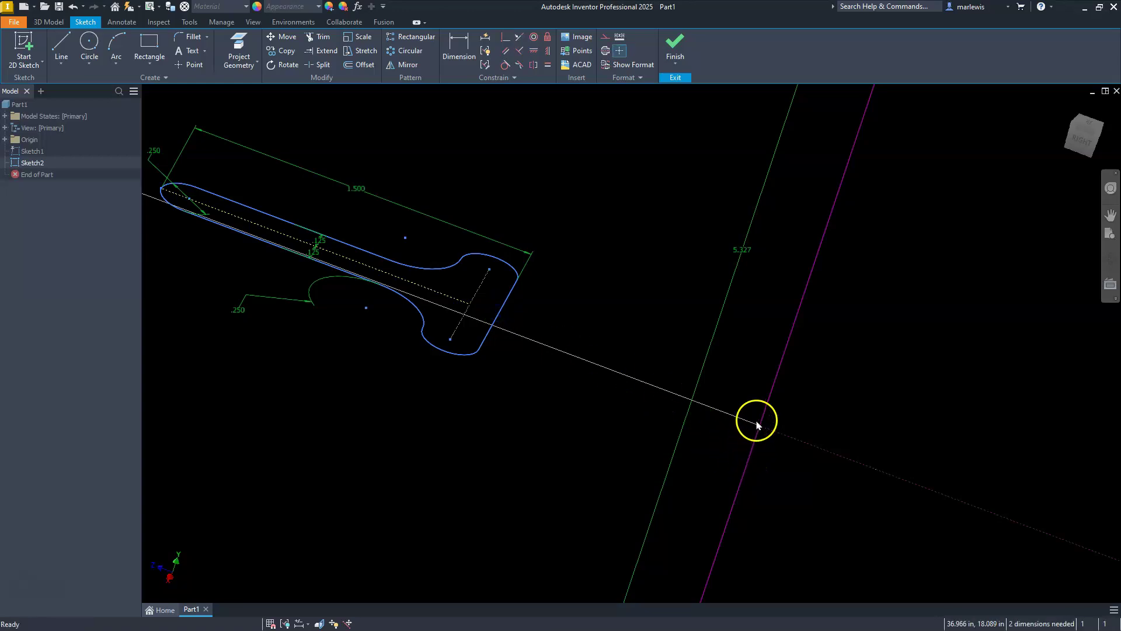
click(745, 468)
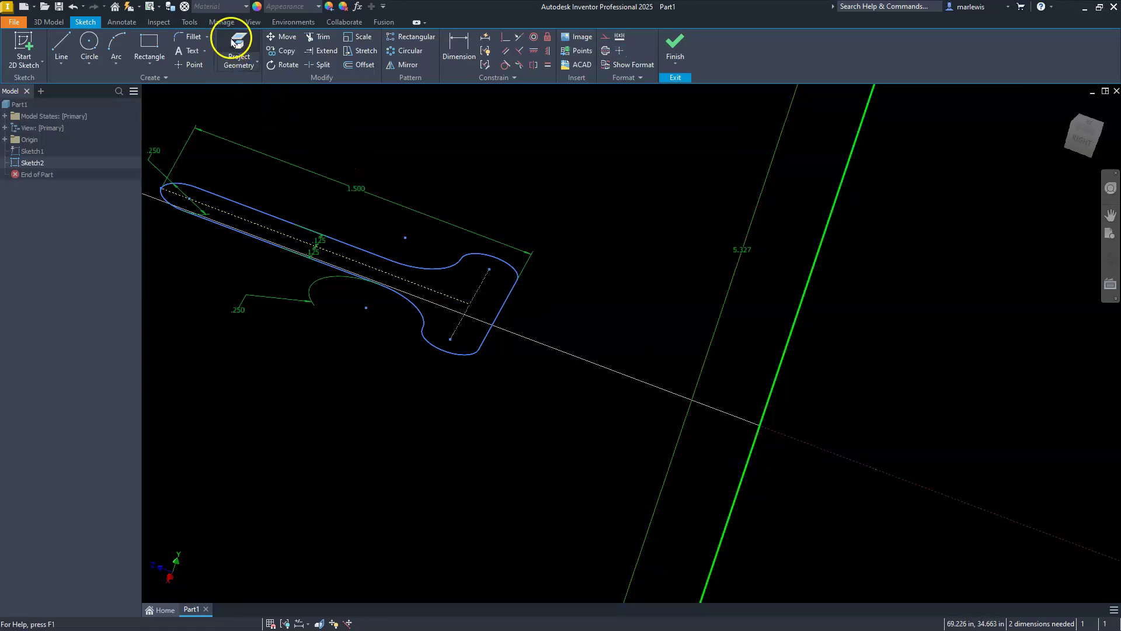
click(235, 40)
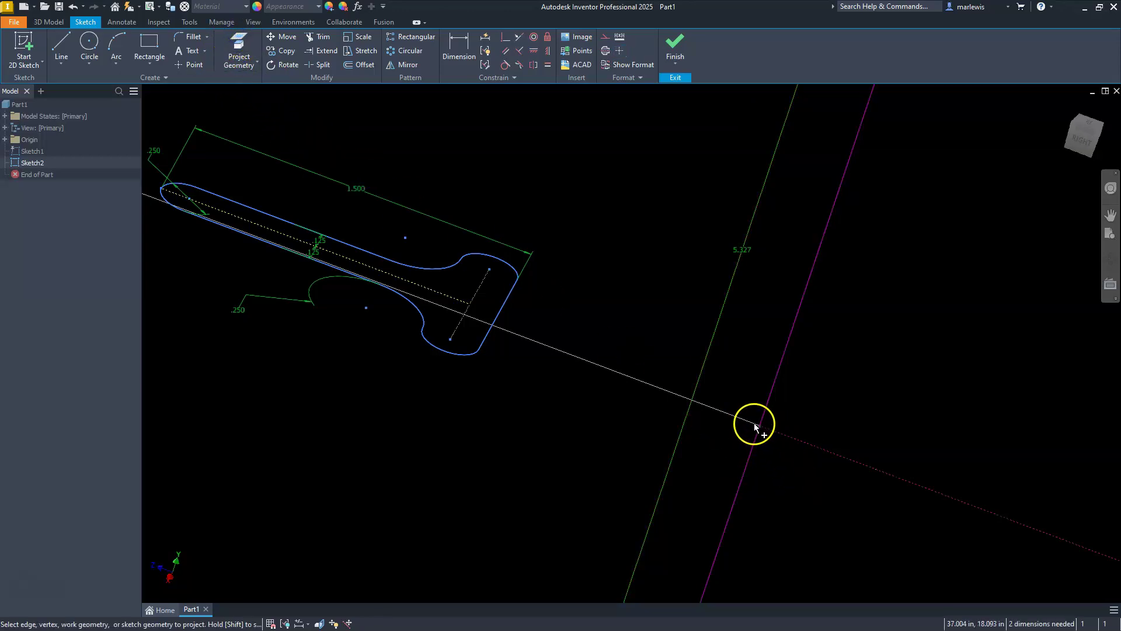
key(Escape)
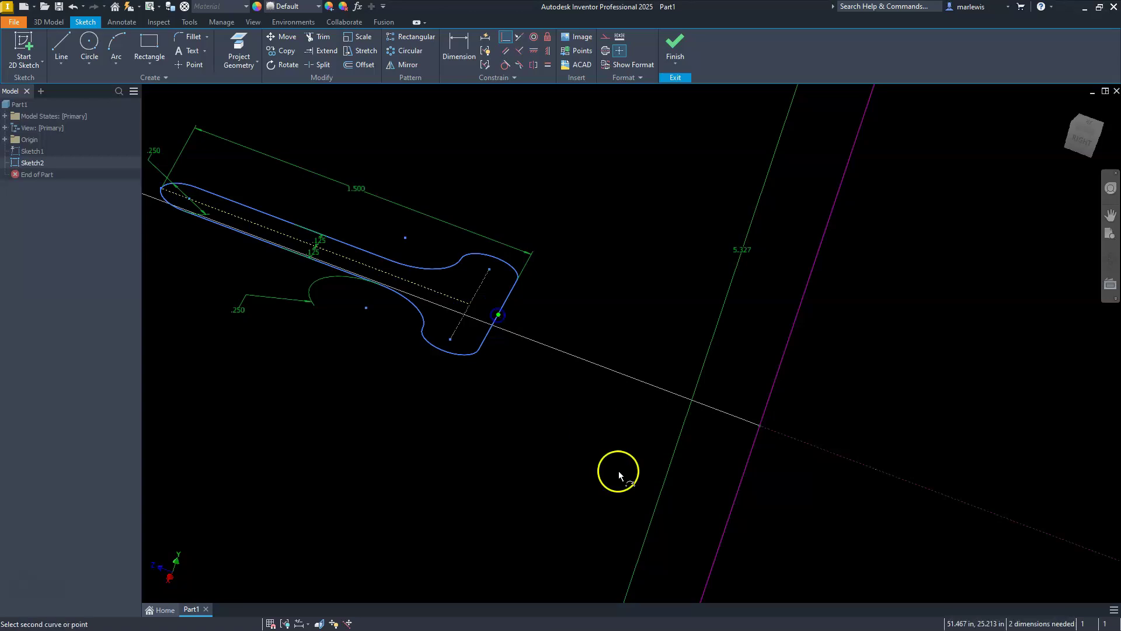
click(751, 434)
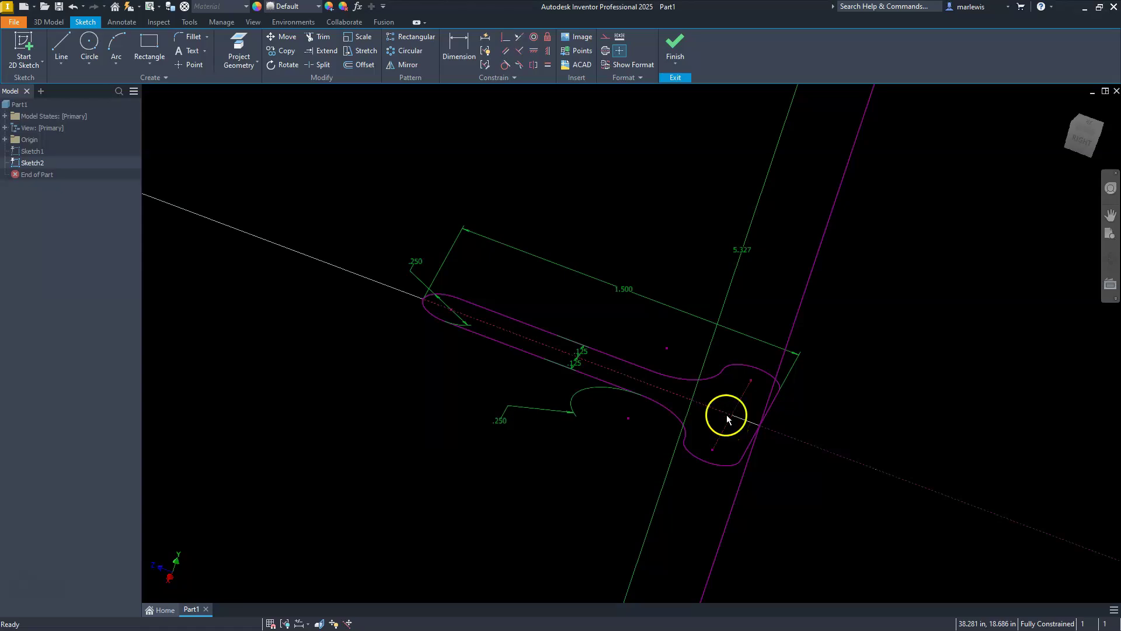
Finish the T-shaped outline sketch.
scroll(726, 414, down, 5)
mouse_move(724, 413)
middle_down()
mouse_move(722, 437)
mouse_move(719, 374)
middle_up()
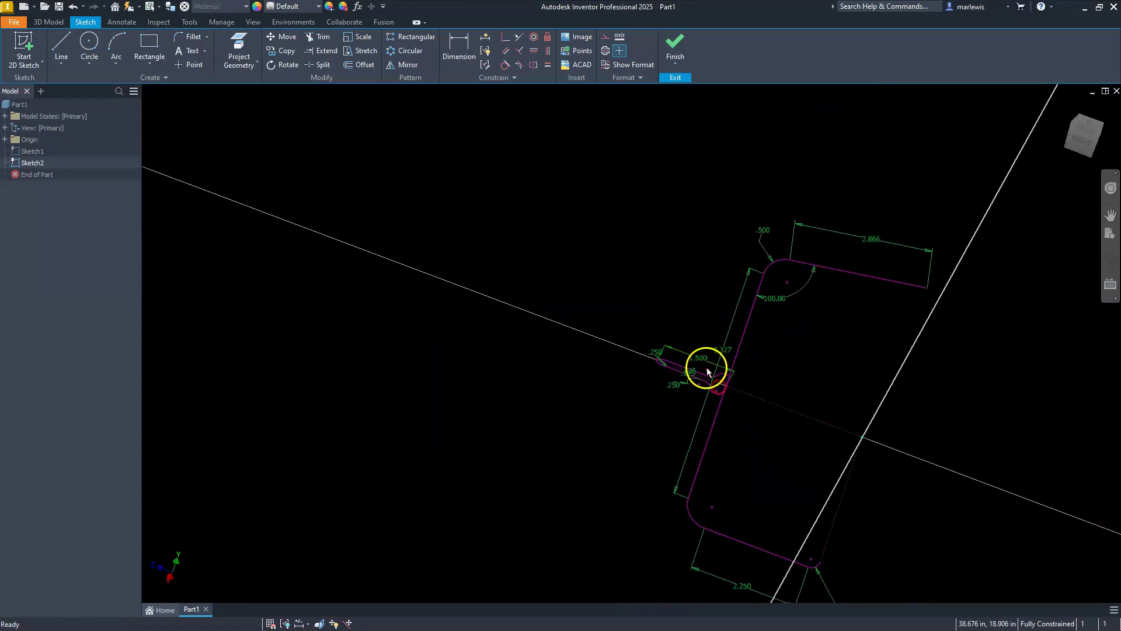
click(675, 44)
Create a work plane parallel to the XZ Plane through the lower end of the long profile line, at the start of its fillet.
mouse_move(803, 370)
middle_down()
mouse_move(773, 388)
mouse_move(741, 360)
middle_up()
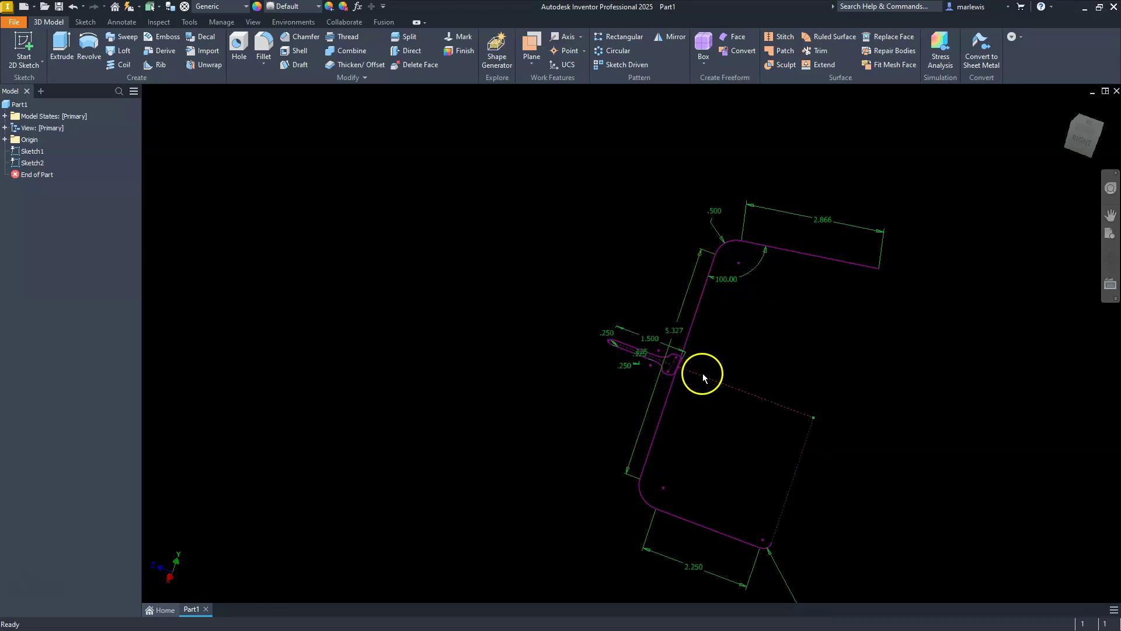
mouse_move(722, 386)
shift+middle_down()
mouse_move(708, 393)
mouse_move(683, 358)
mouse_move(713, 339)
mouse_move(749, 395)
mouse_move(773, 353)
mouse_move(804, 380)
mouse_move(797, 413)
shift+middle_up()
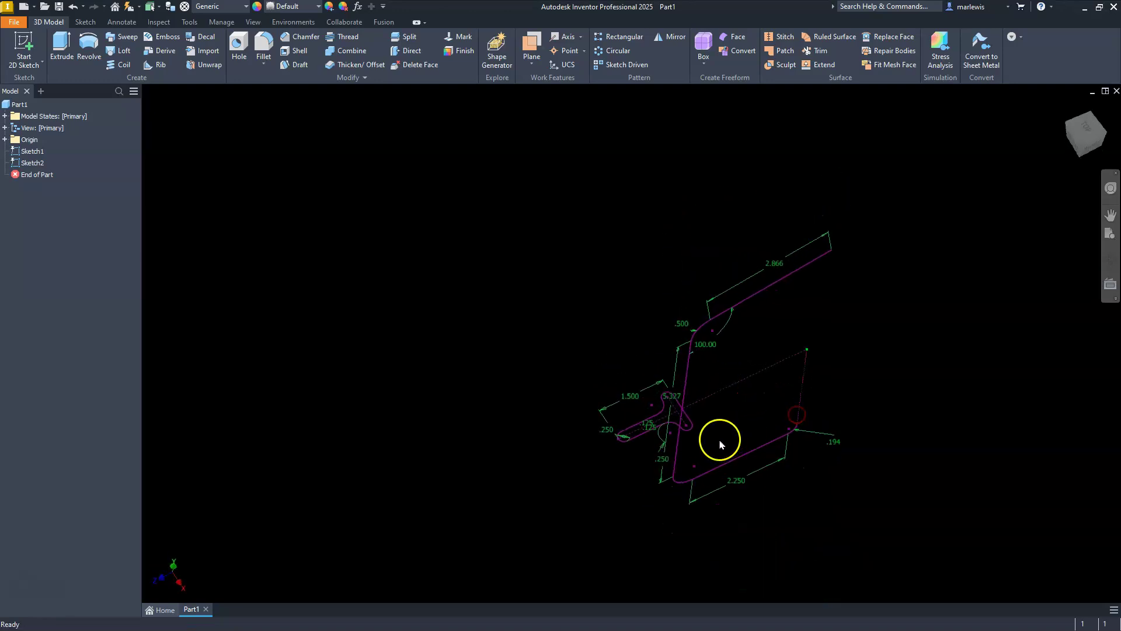
scroll(672, 430, down, 6)
scroll(670, 431, up, 6)
scroll(679, 488, down, 5)
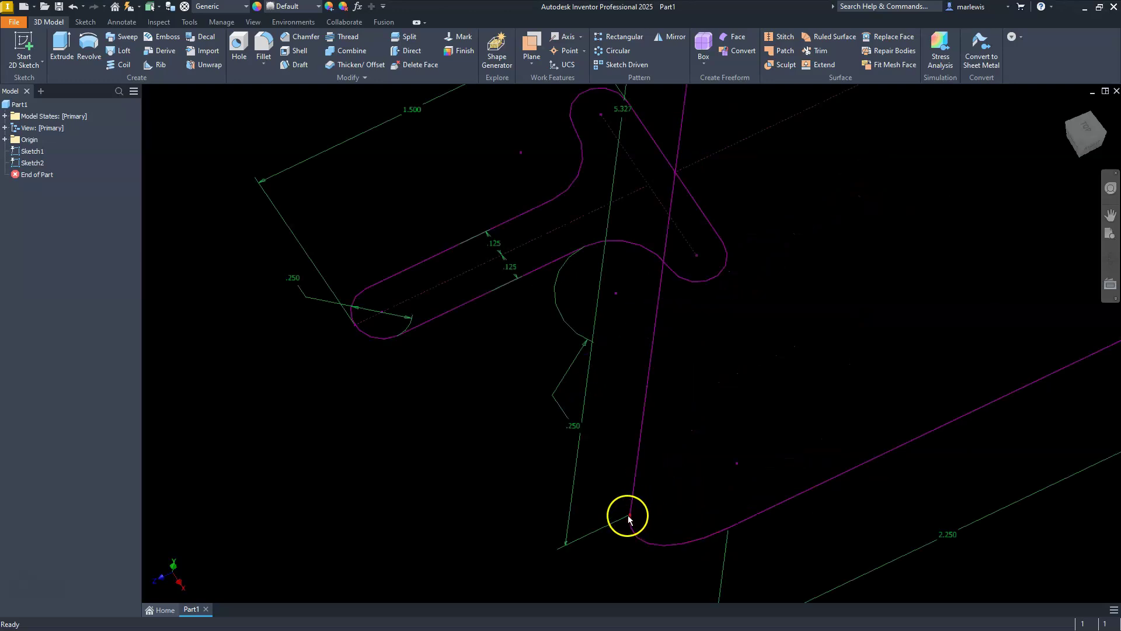
scroll(676, 418, up, 5)
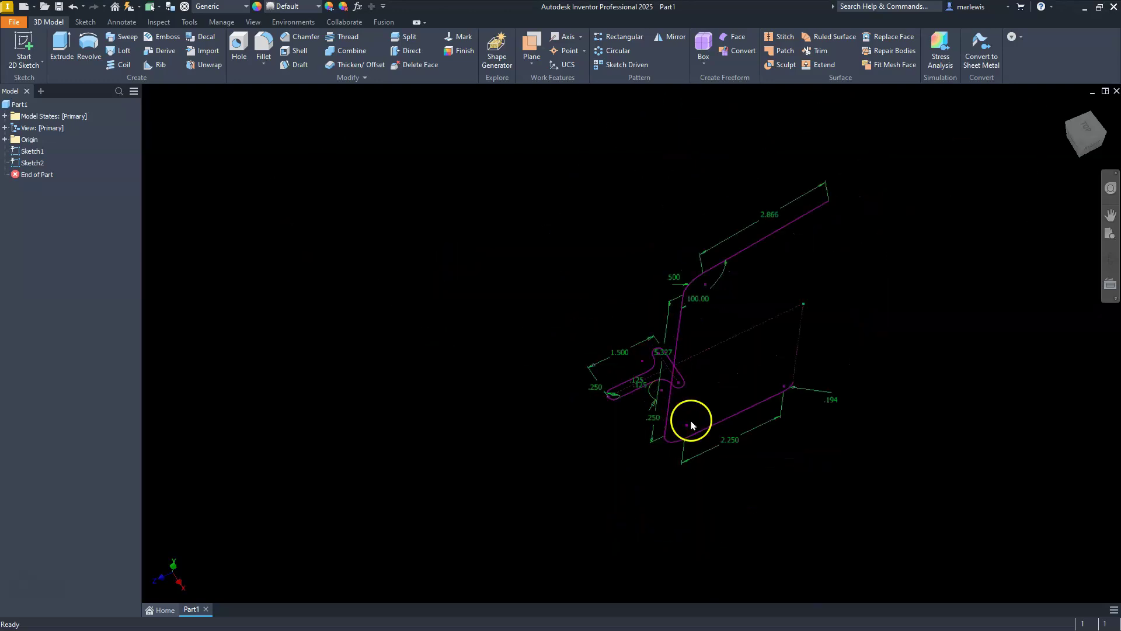
click(531, 46)
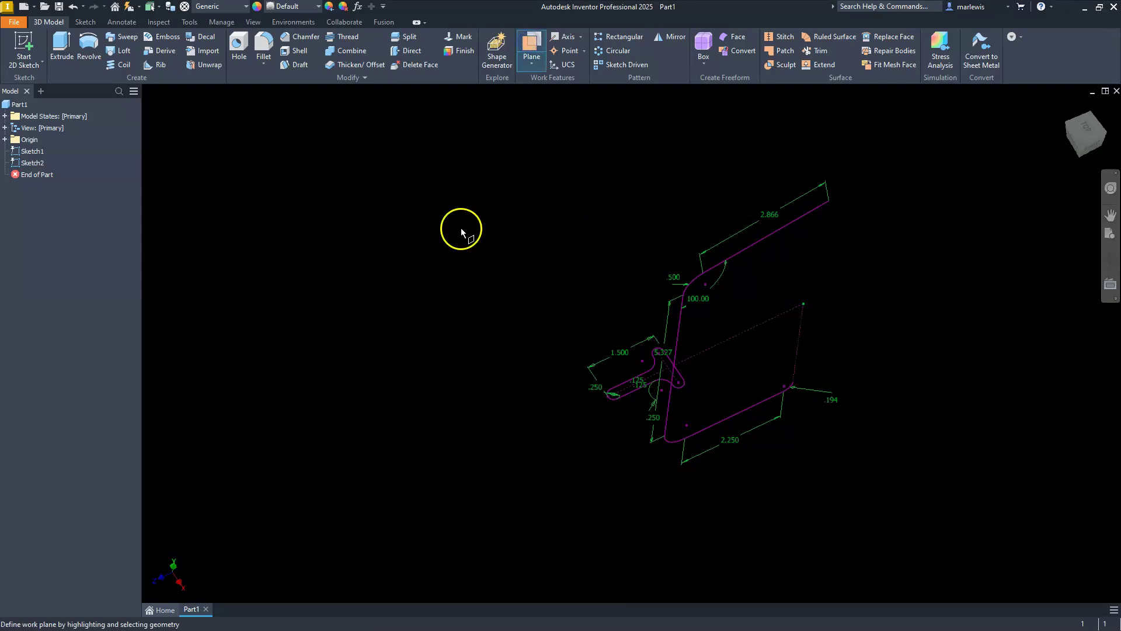
click(5, 140)
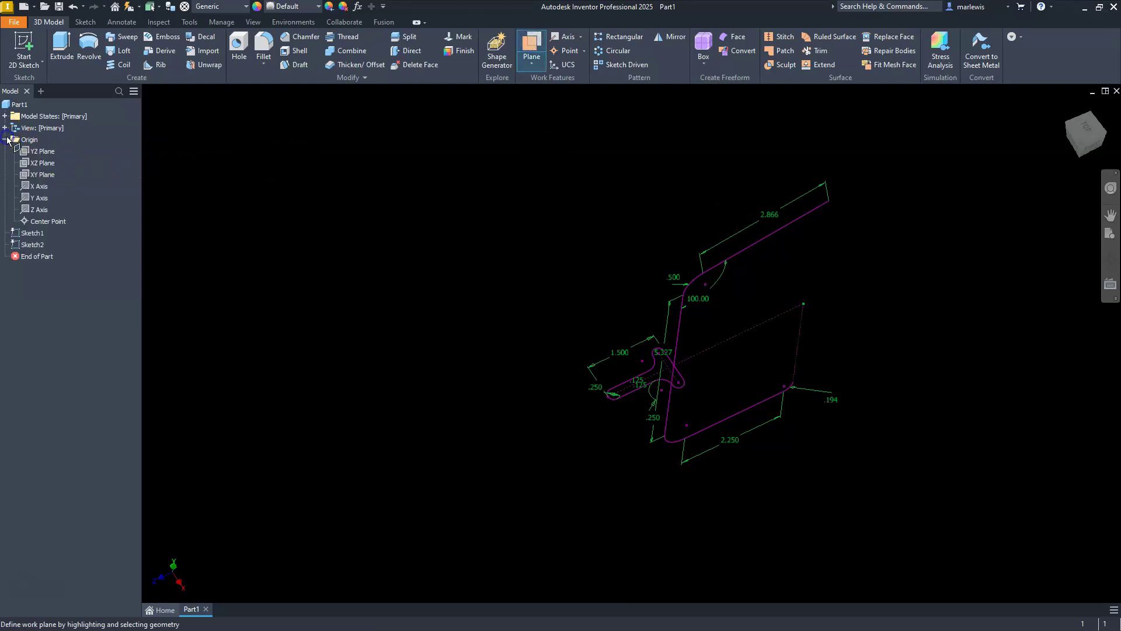
click(43, 165)
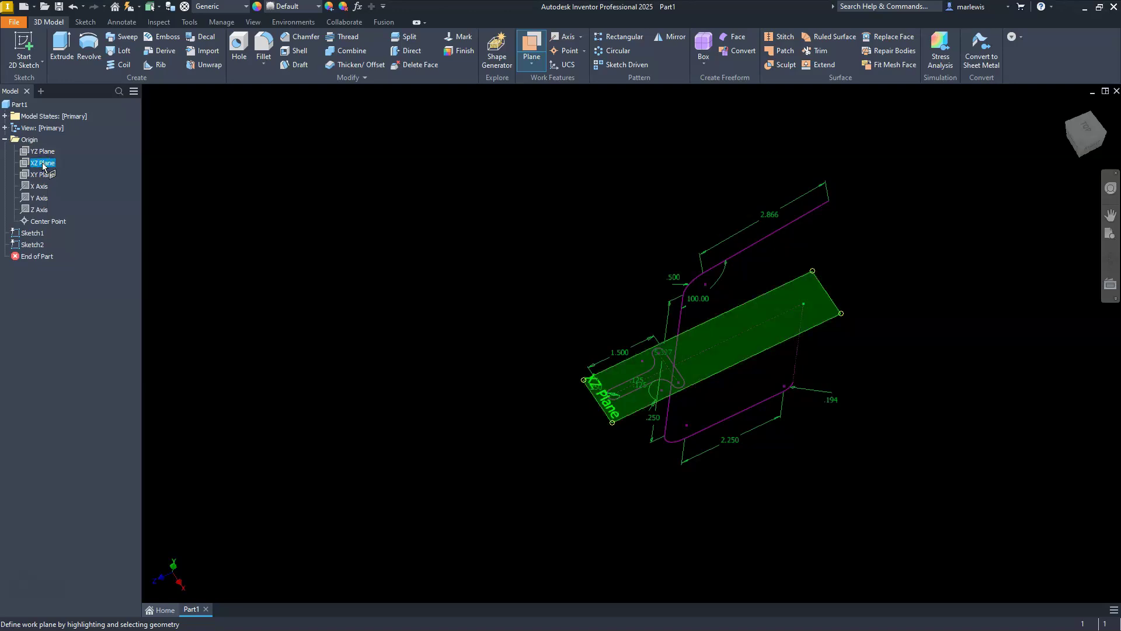
click(455, 337)
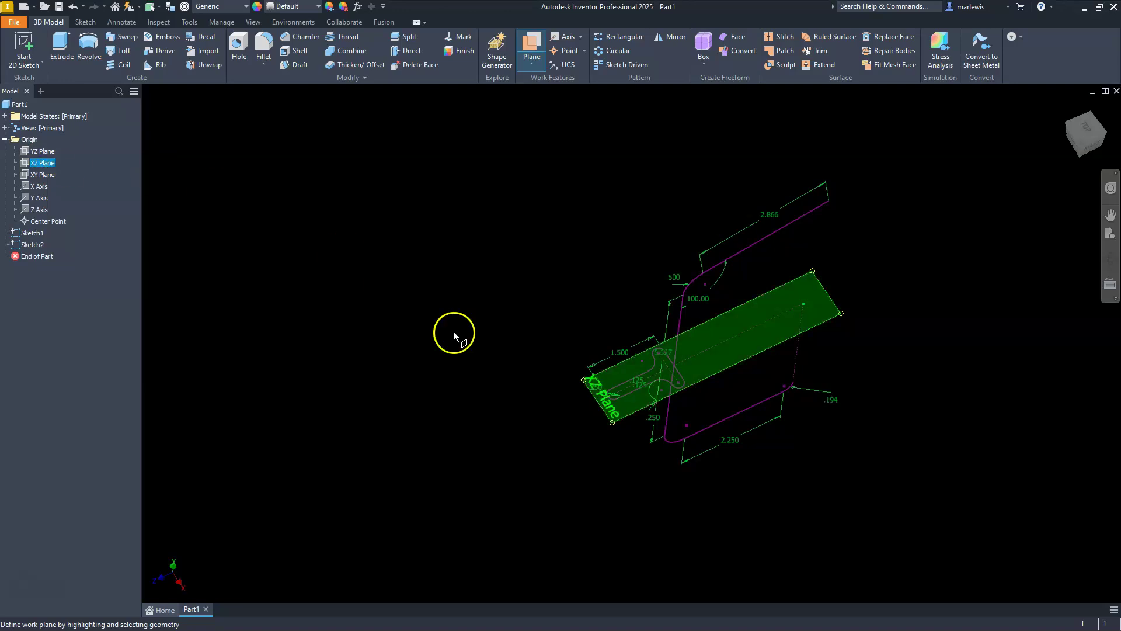
click(664, 434)
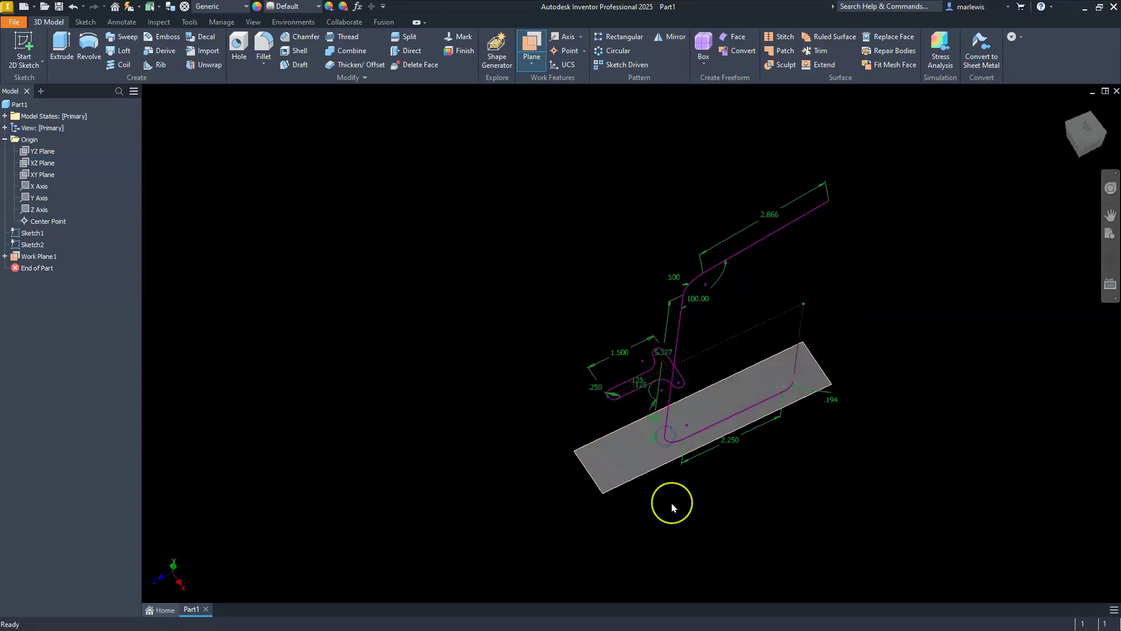
Create a new sketch on the work plane at the lower end of the long profile line.
scroll(699, 461, up, 5)
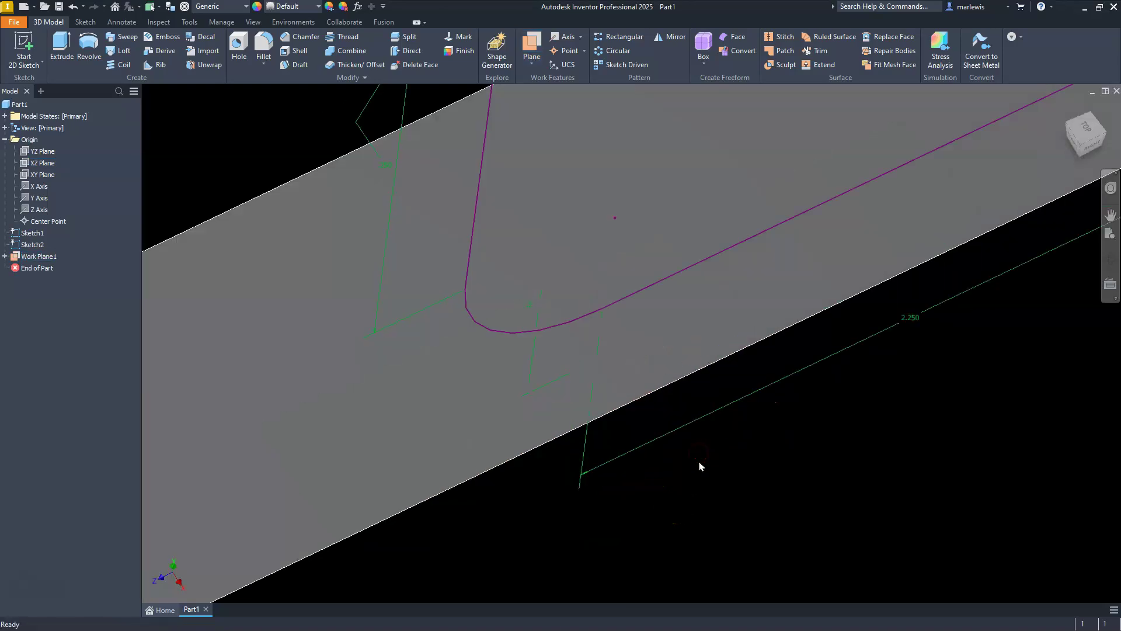
scroll(706, 456, down, 3)
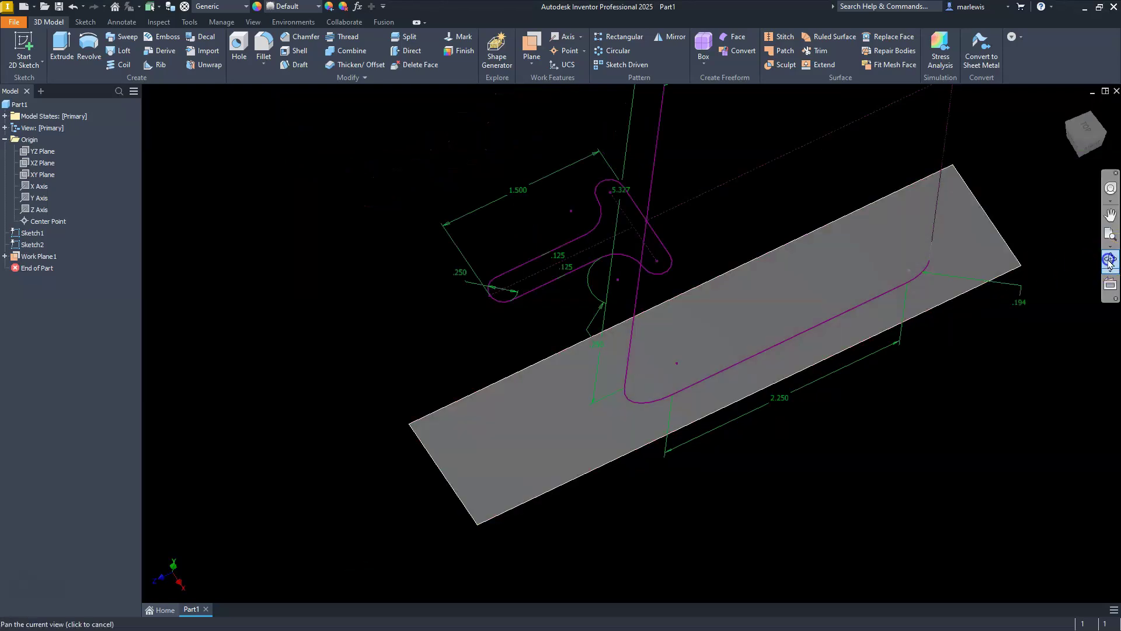
click(1109, 259)
drag(680, 370, 631, 299)
key(Escape)
click(552, 490)
click(565, 481)
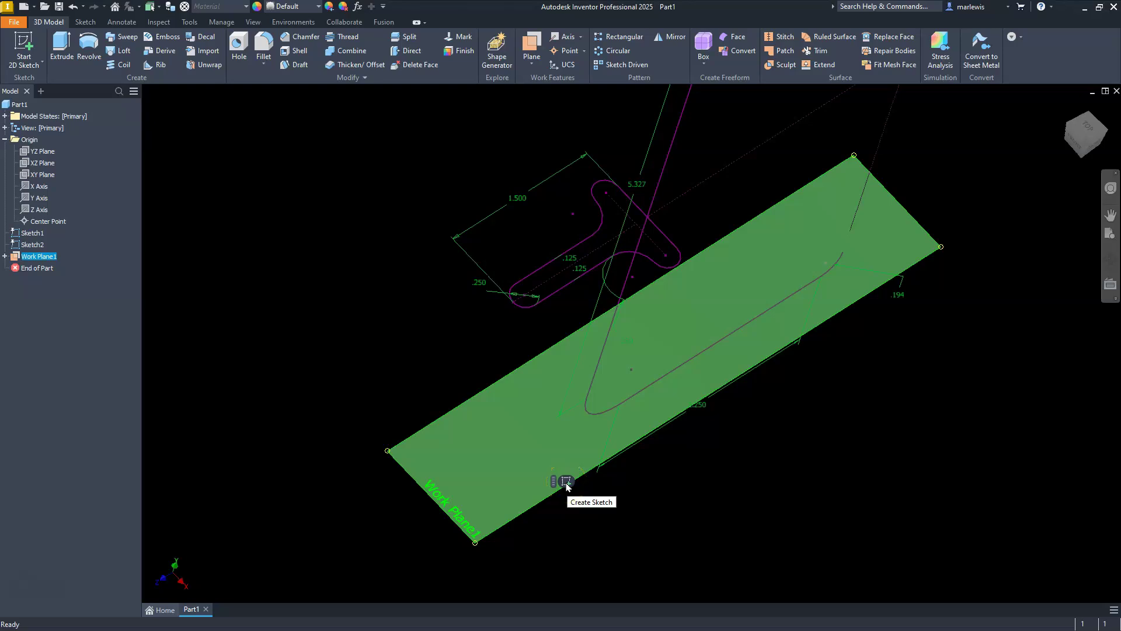
click(567, 482)
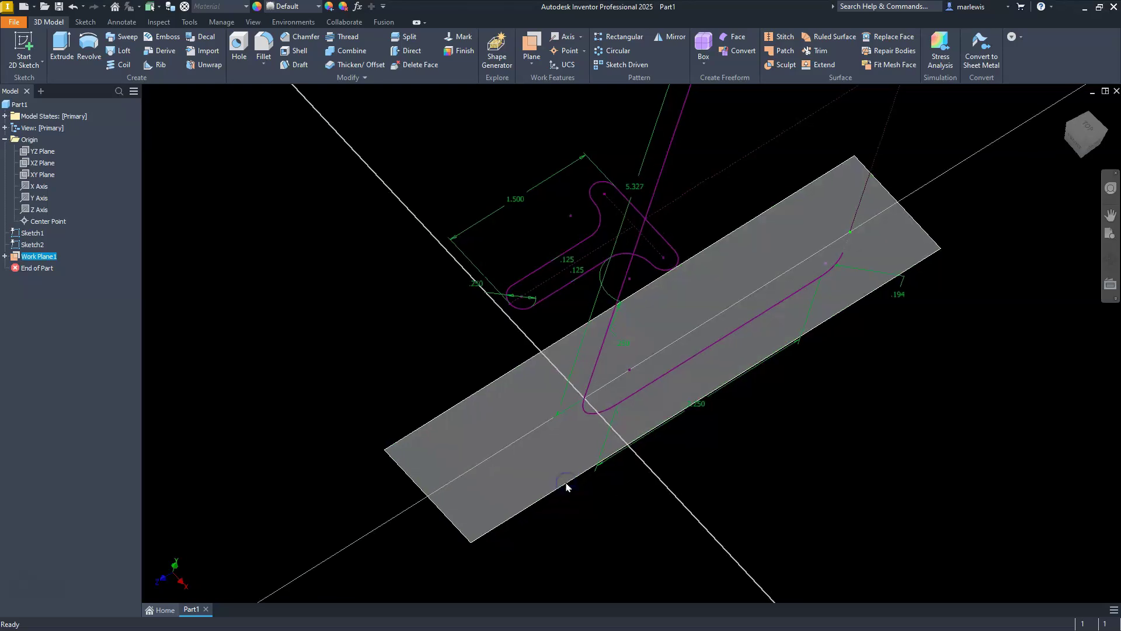
In the new work-plane sketch, project the T outline's head: both rounded end arcs, both fillet arcs and the outer straight line.
click(707, 449)
scroll(918, 352, up, 5)
scroll(734, 370, down, 5)
scroll(736, 373, up, 4)
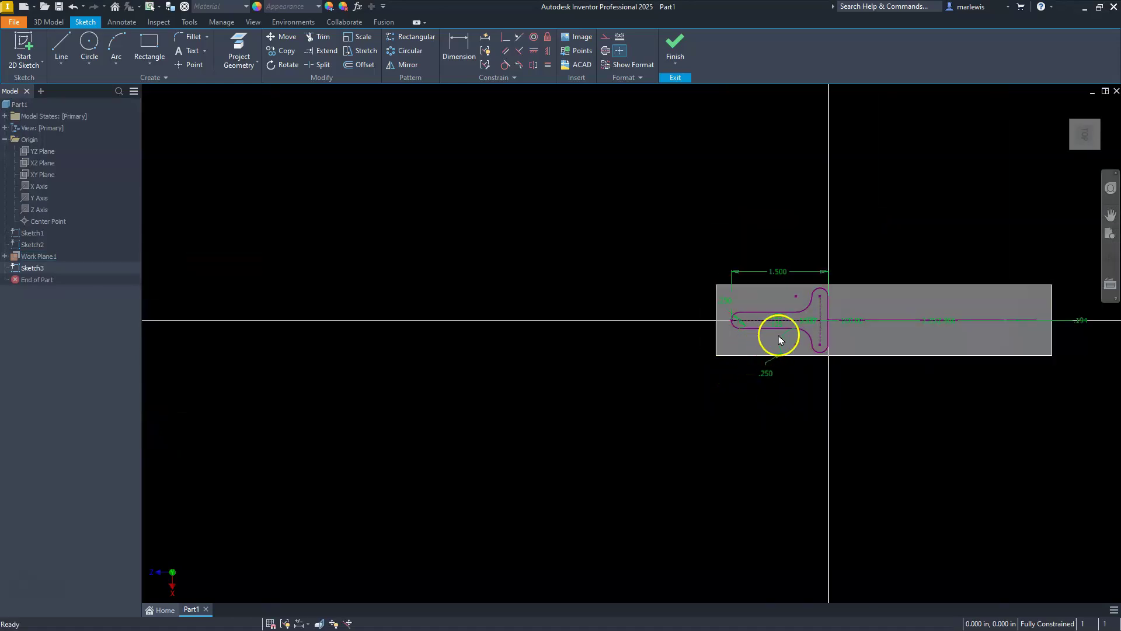
scroll(779, 335, down, 4)
click(1109, 258)
middle_drag(905, 328, 904, 328)
key(Escape)
click(1108, 258)
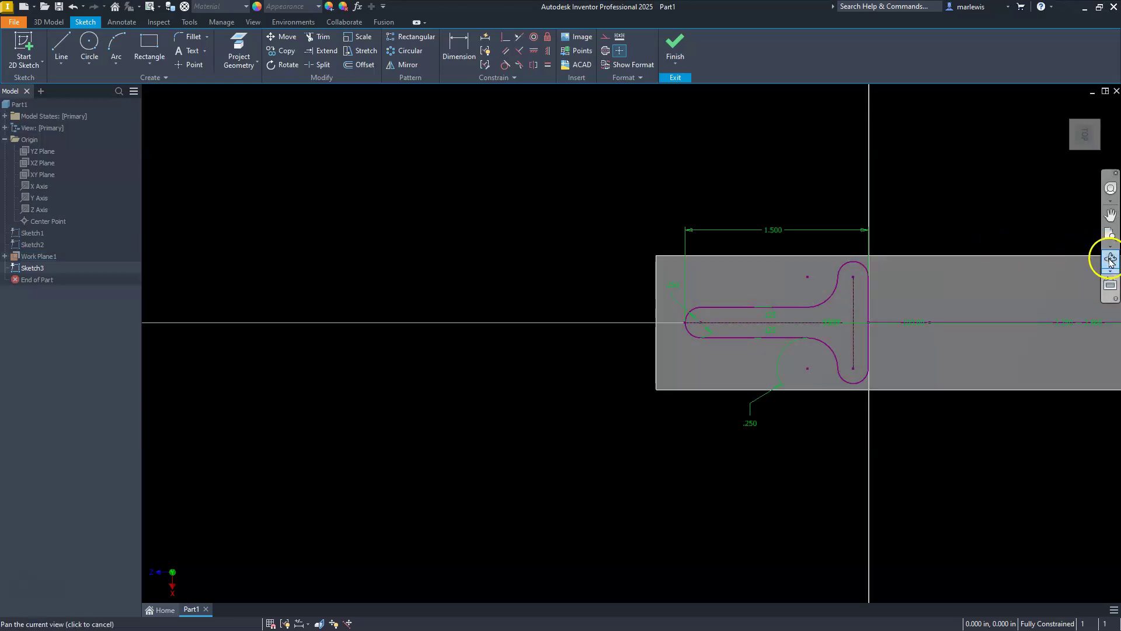
mouse_move(759, 327)
mouse_down()
mouse_move(729, 301)
mouse_move(726, 252)
mouse_up()
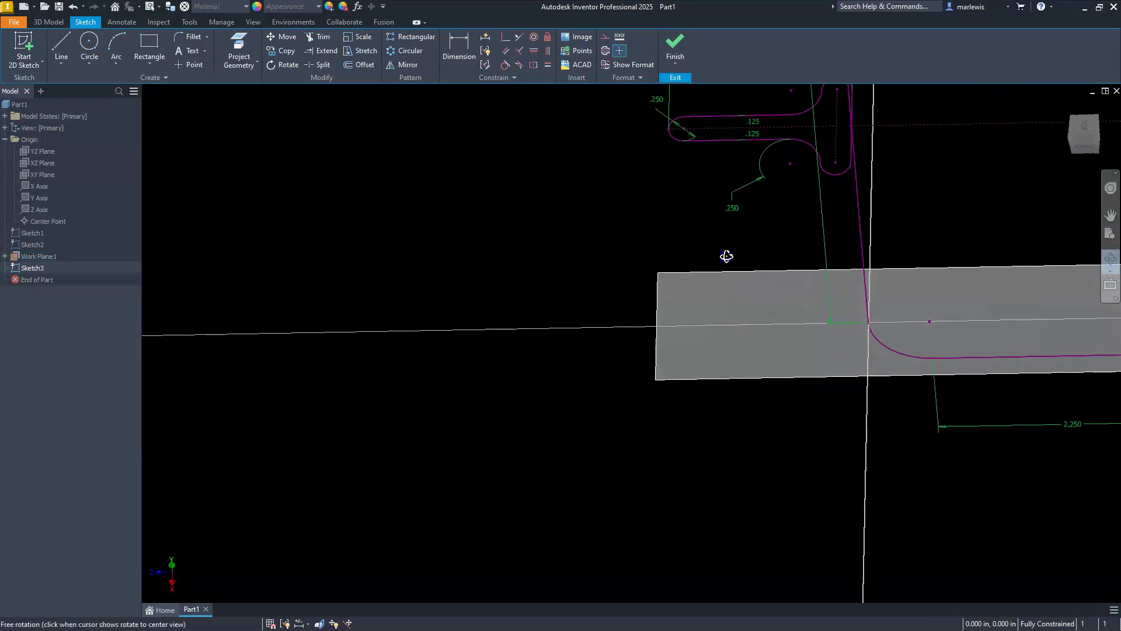
scroll(733, 388, up, 3)
scroll(782, 274, down, 4)
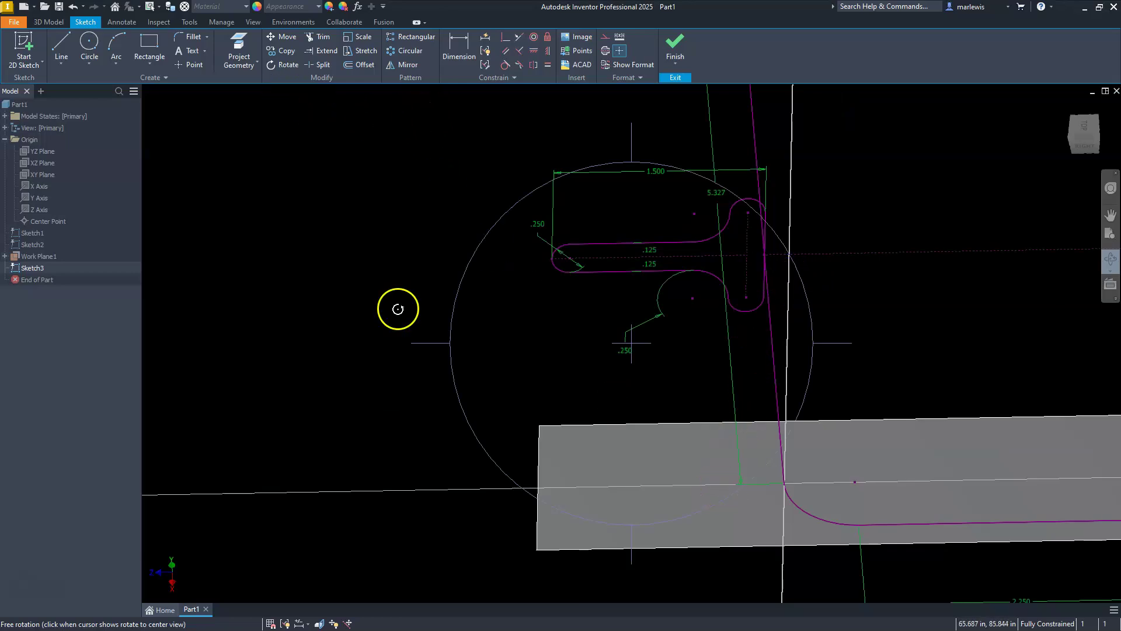
key(Escape)
click(239, 54)
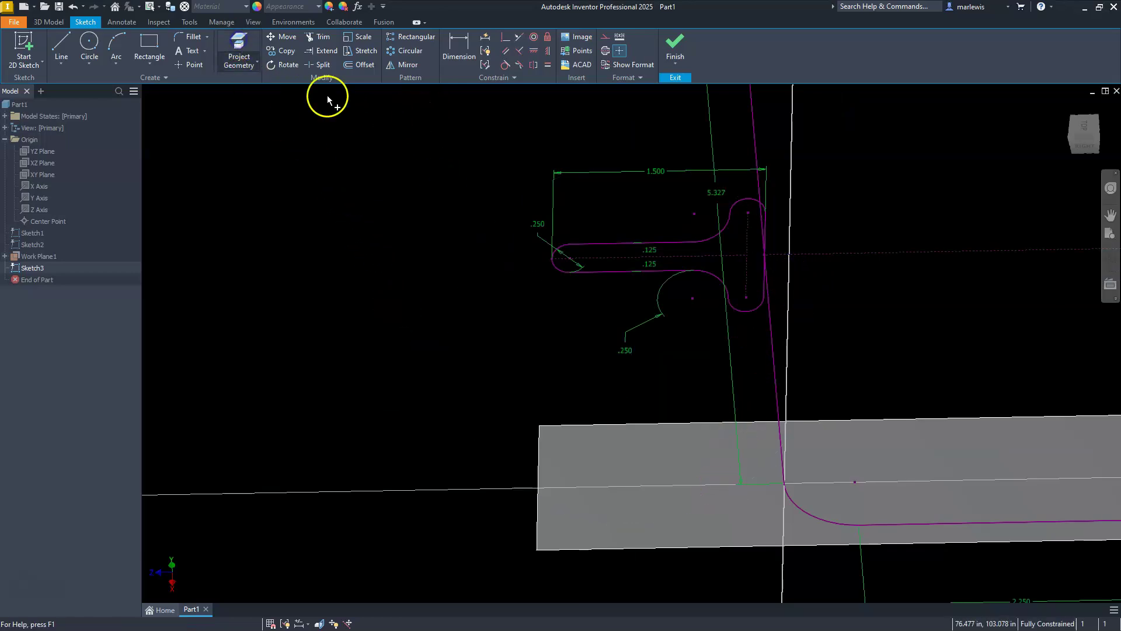
click(751, 313)
click(714, 279)
click(717, 233)
click(737, 210)
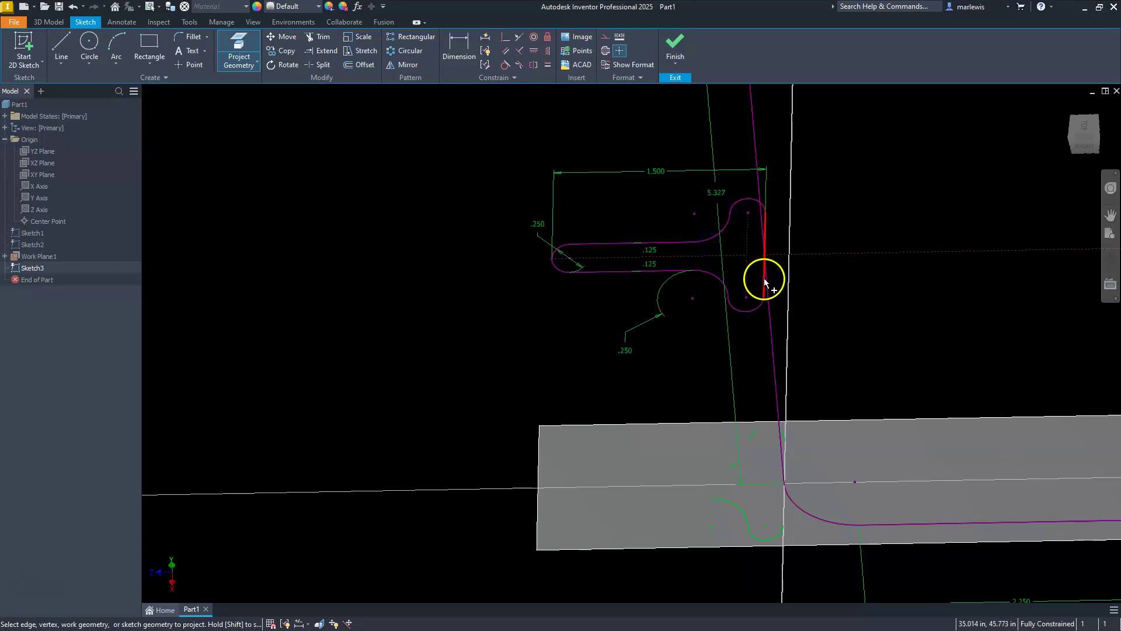
click(748, 516)
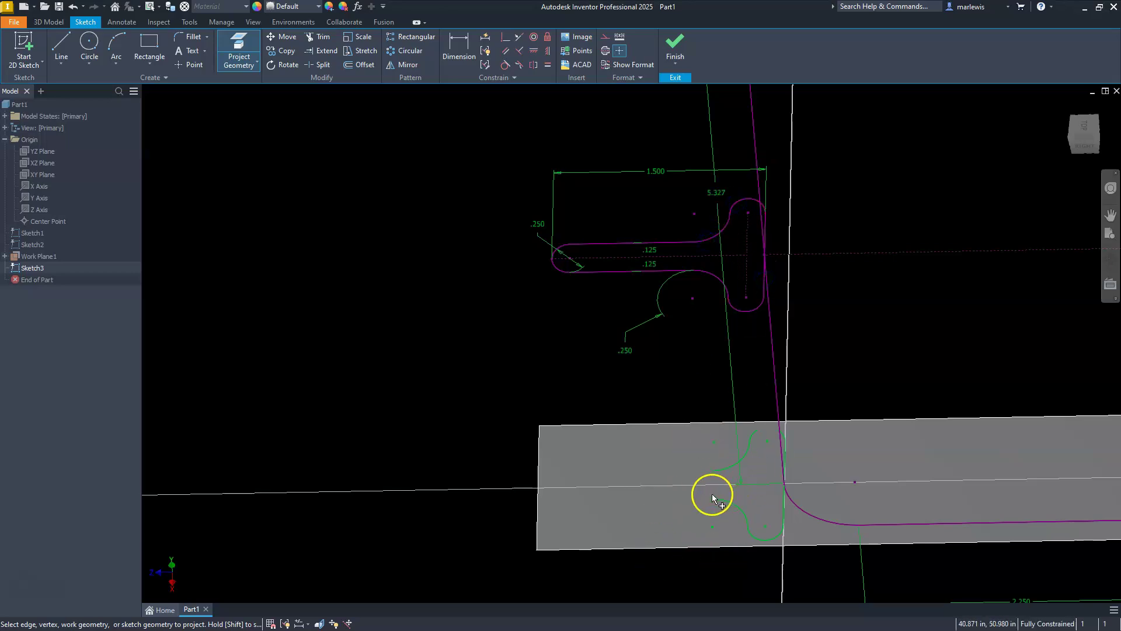
key(Escape)
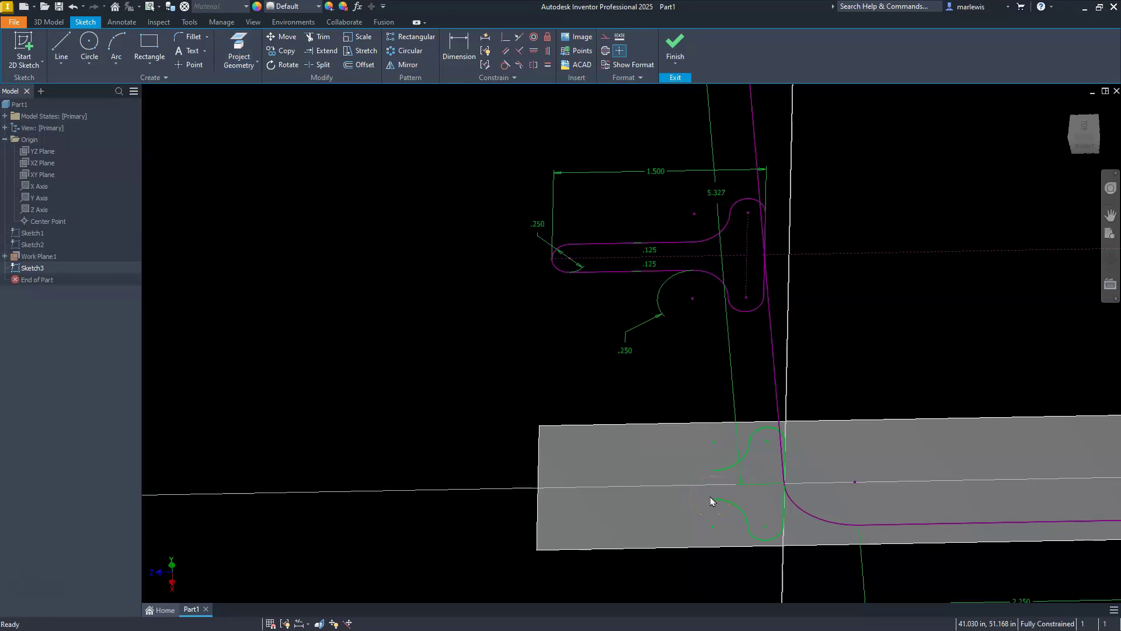
Draw the first stem line from the lower projected fillet arc's open end, with a perpendicular line about 0.465 in long at its far end.
click(52, 43)
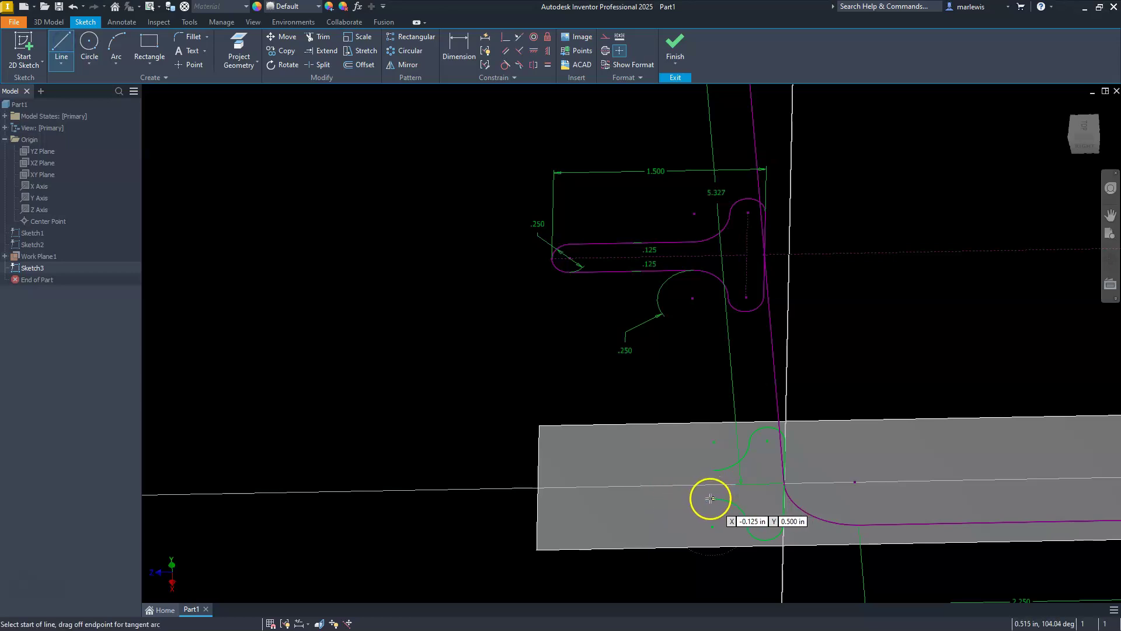
click(712, 498)
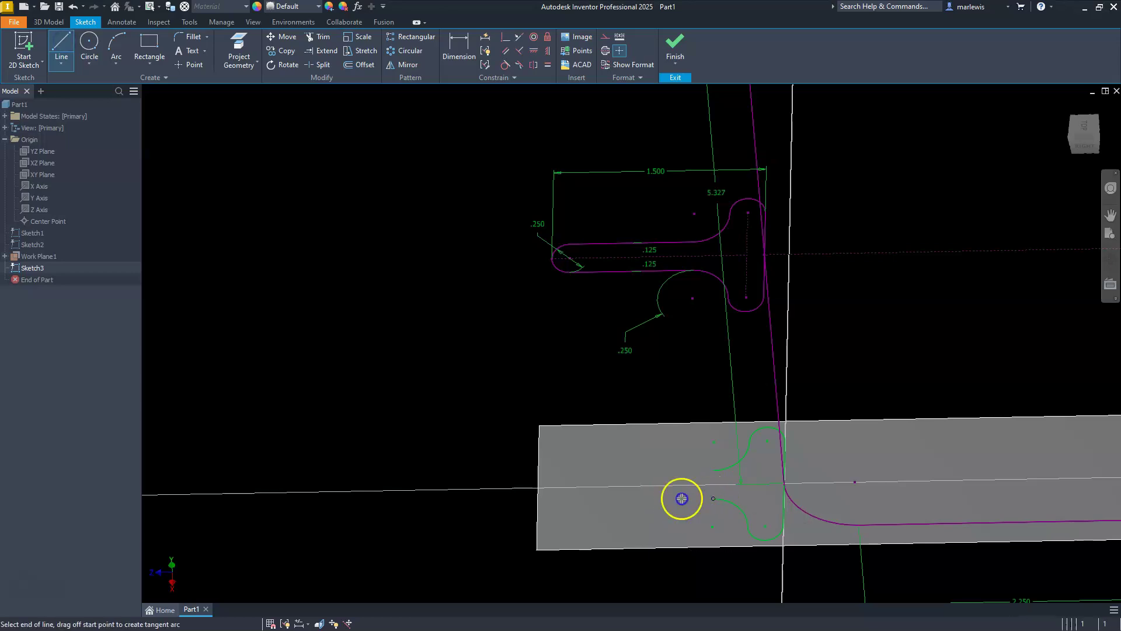
click(609, 500)
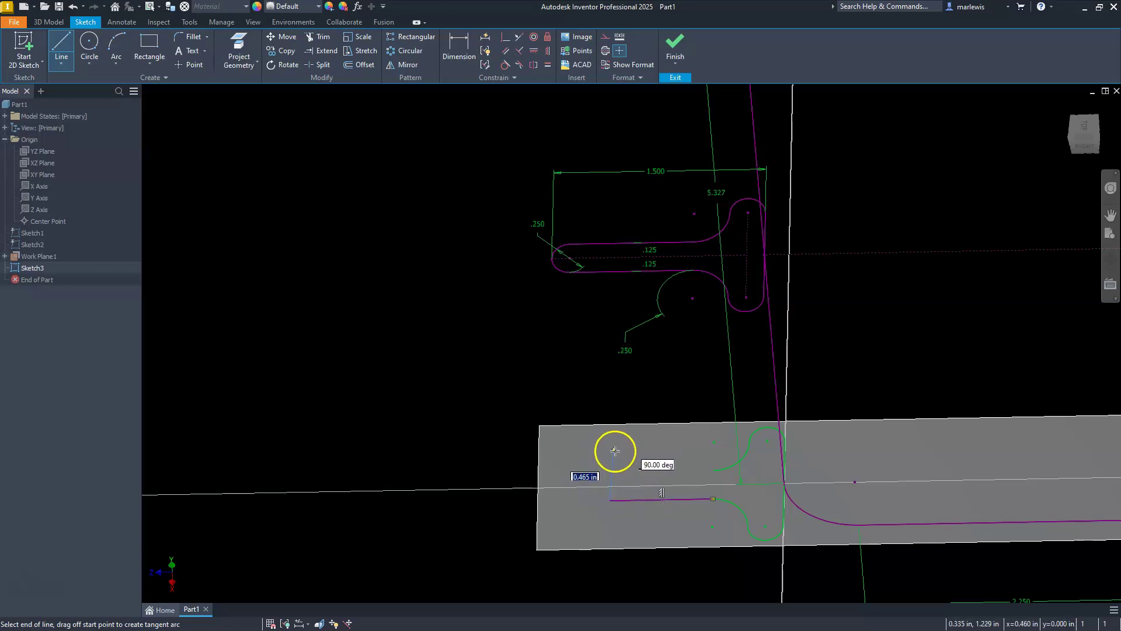
key(Escape)
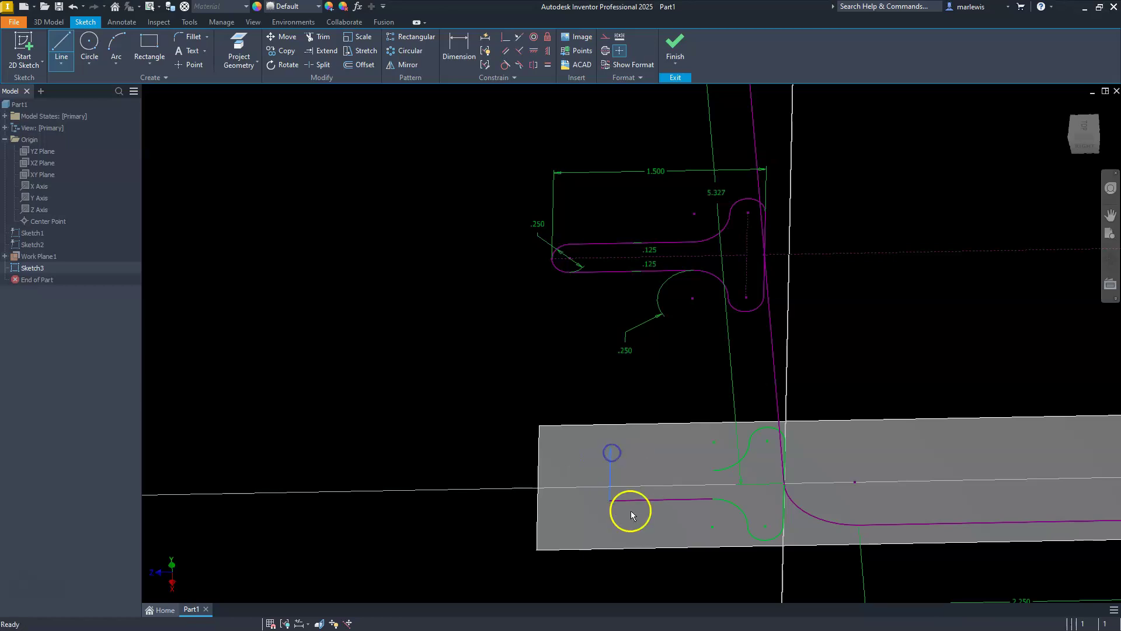
key(Escape)
scroll(637, 513, up, 5)
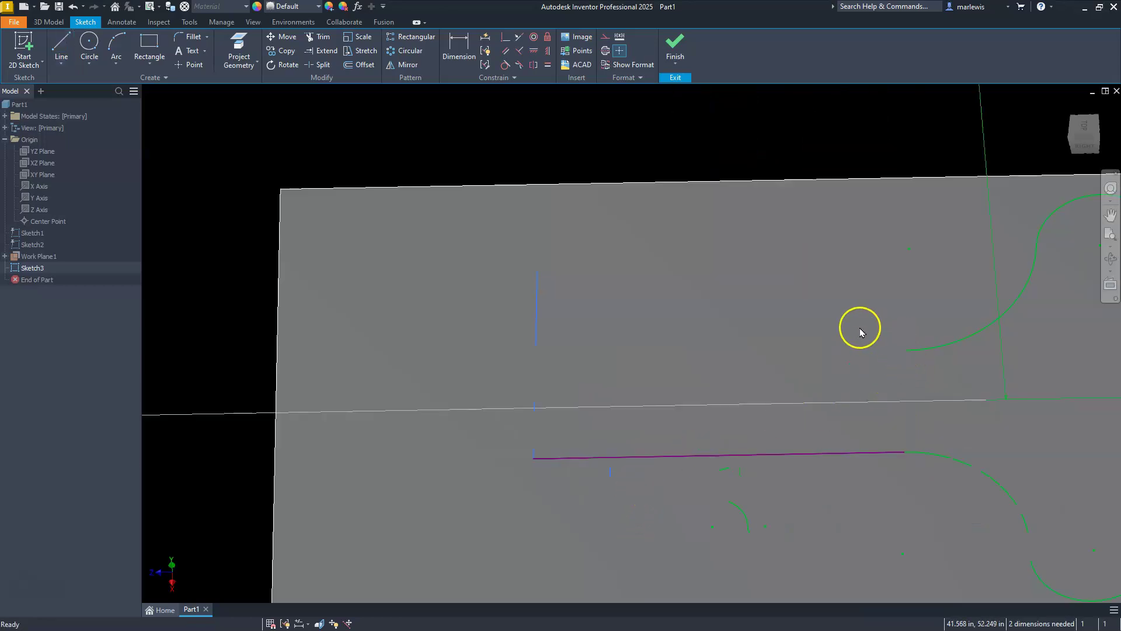
Draw a second stem line about 0.886 in long from the open end of the upper projected fillet arc.
click(61, 45)
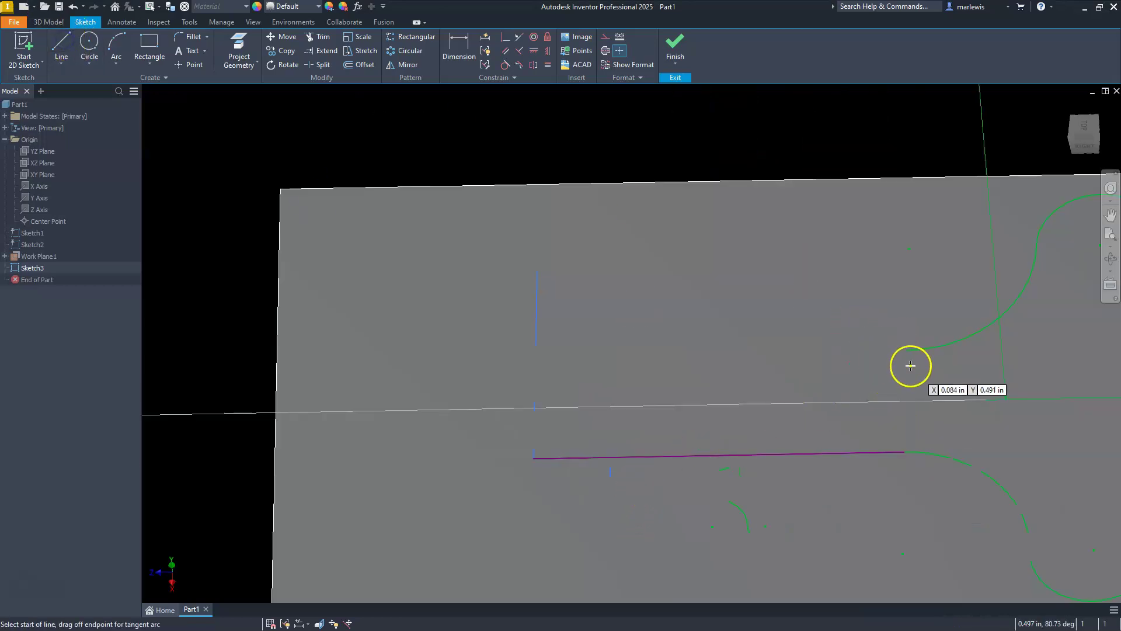
click(908, 348)
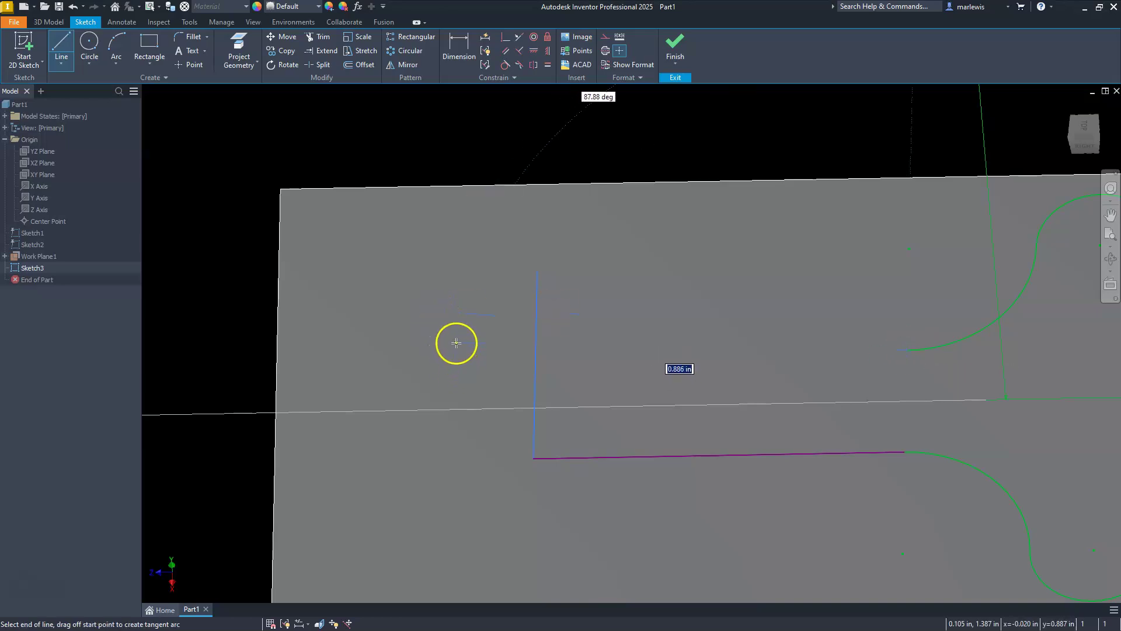
click(458, 349)
key(Escape)
key(Escape)
scroll(454, 354, up, 5)
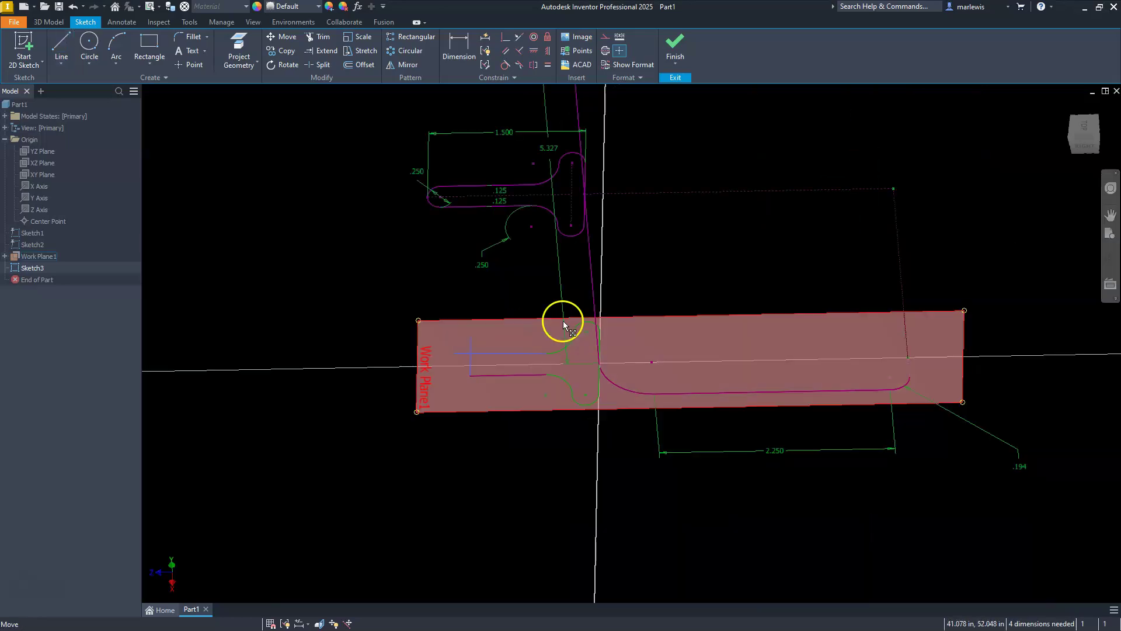
Slice the graphics at the sketch plane and apply a vertical constraint to the slightly sloped second stem line.
click(1082, 129)
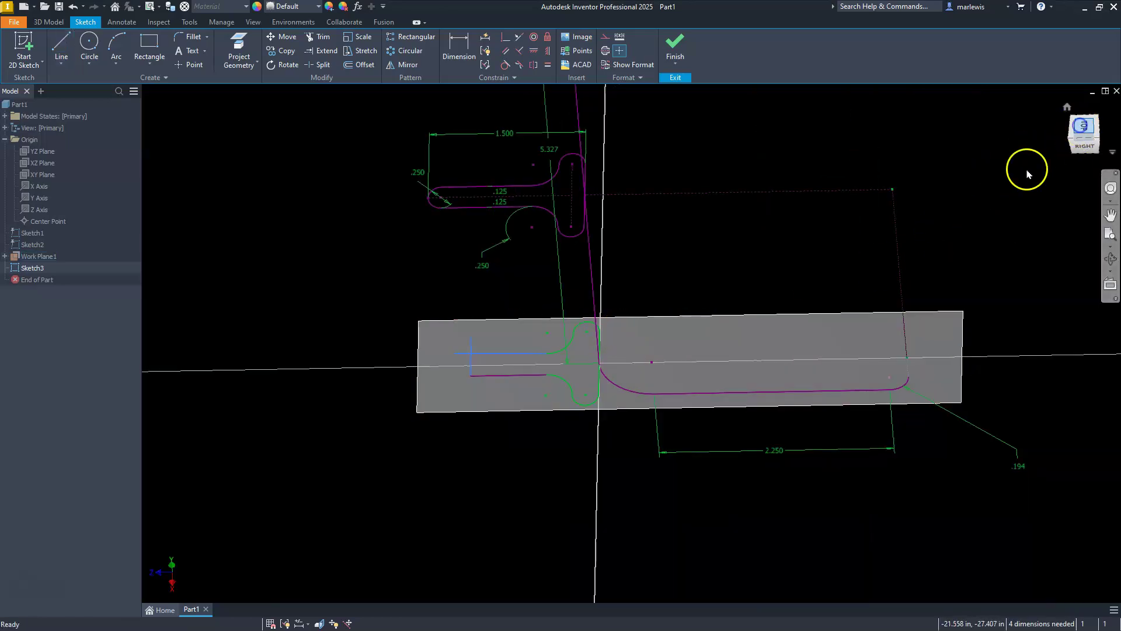
scroll(552, 354, down, 8)
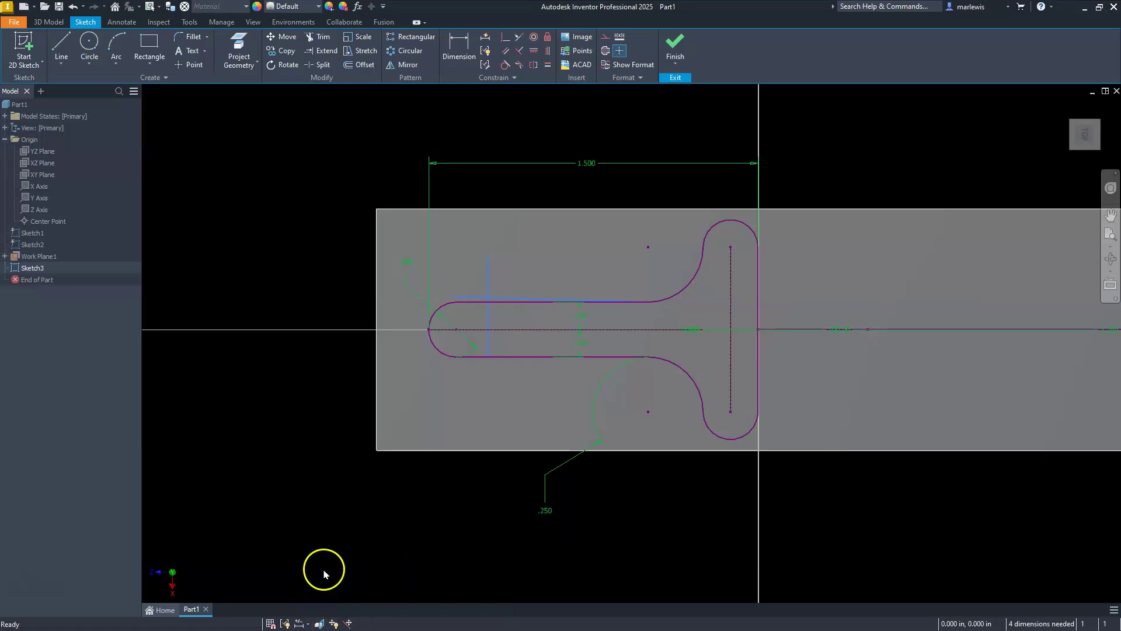
click(321, 624)
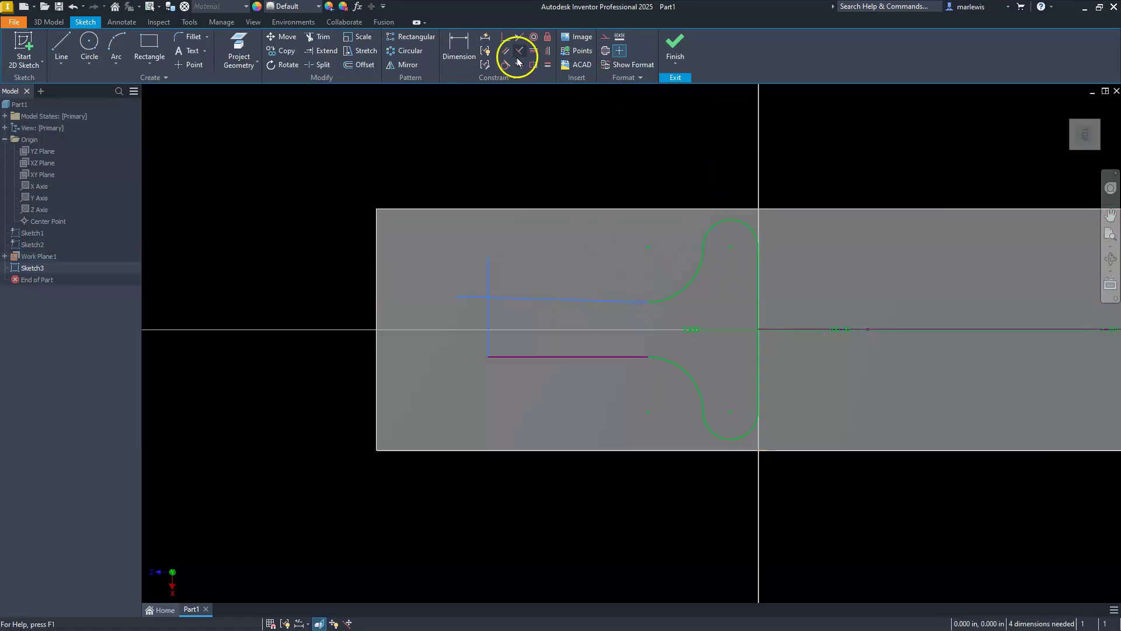
click(533, 52)
click(535, 54)
click(547, 52)
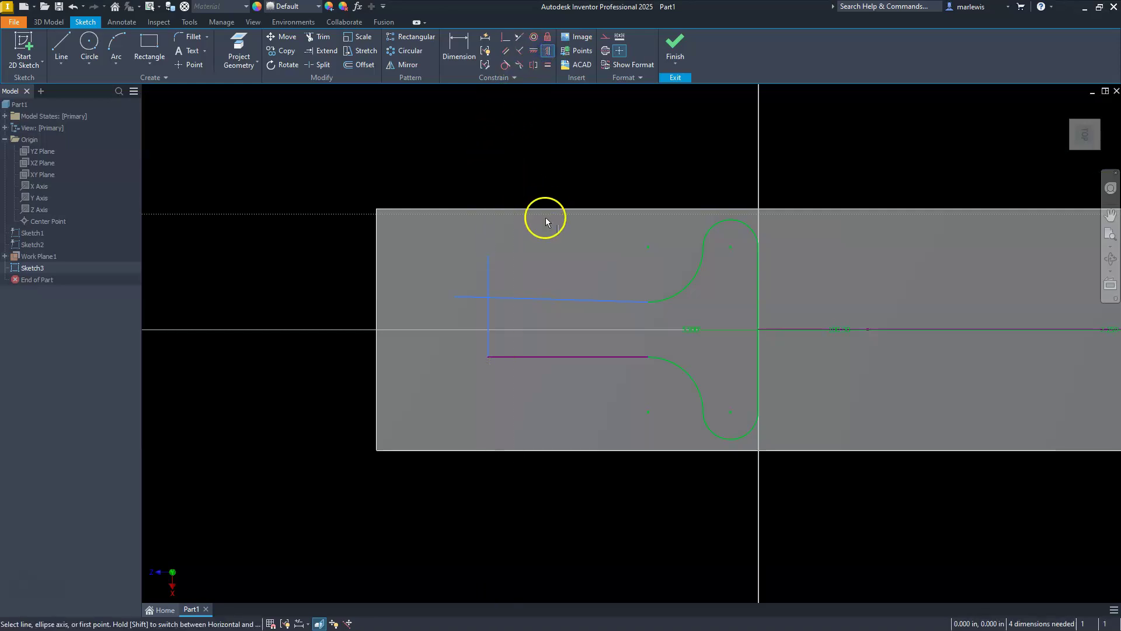
click(524, 300)
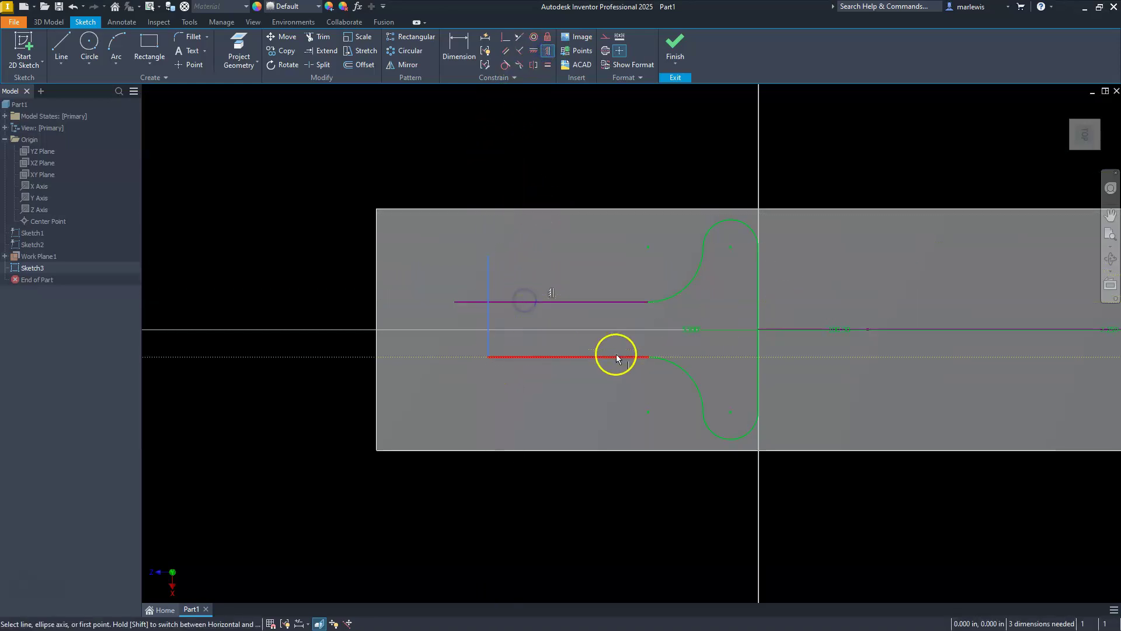
key(Escape)
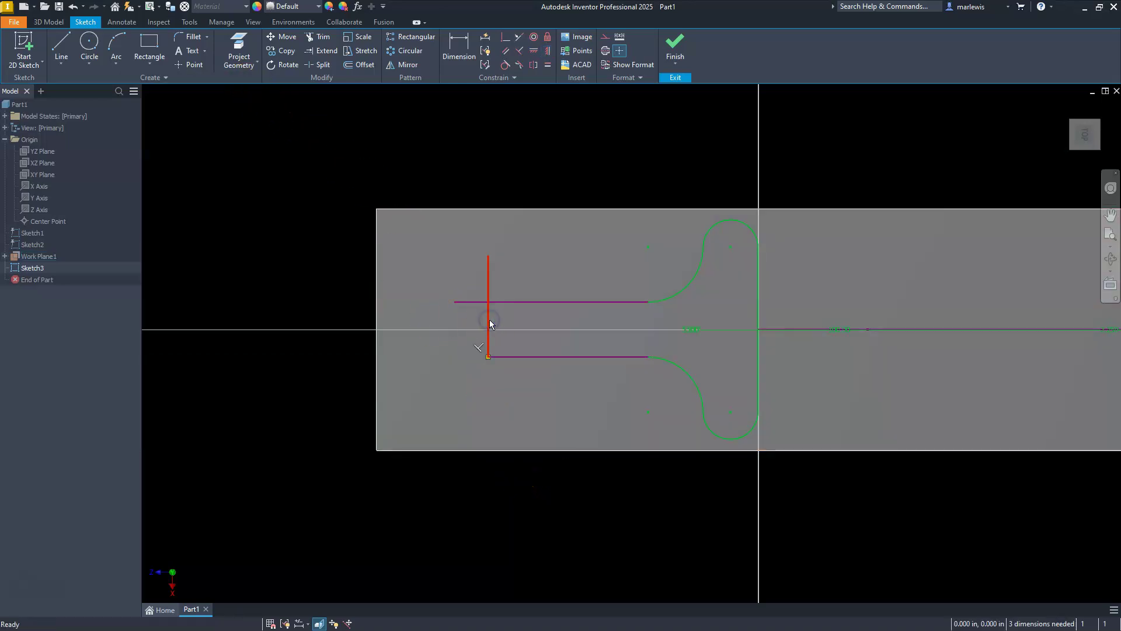
Delete the perpendicular line at the stem's end and make the two stem lines equal in length.
key(Delete)
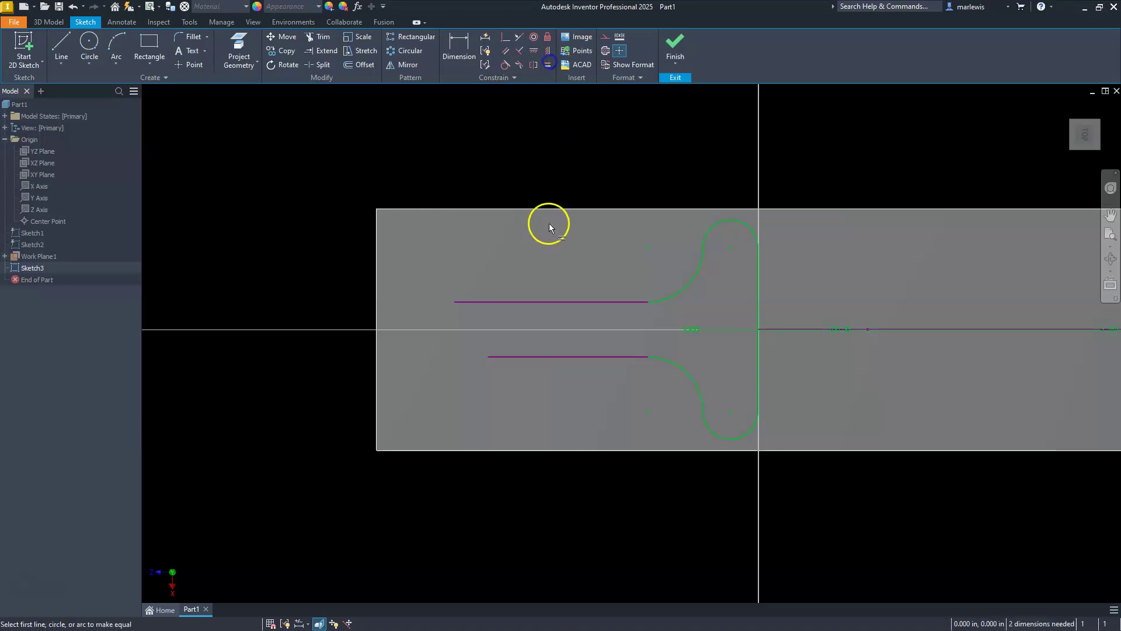
click(549, 302)
click(537, 359)
key(Escape)
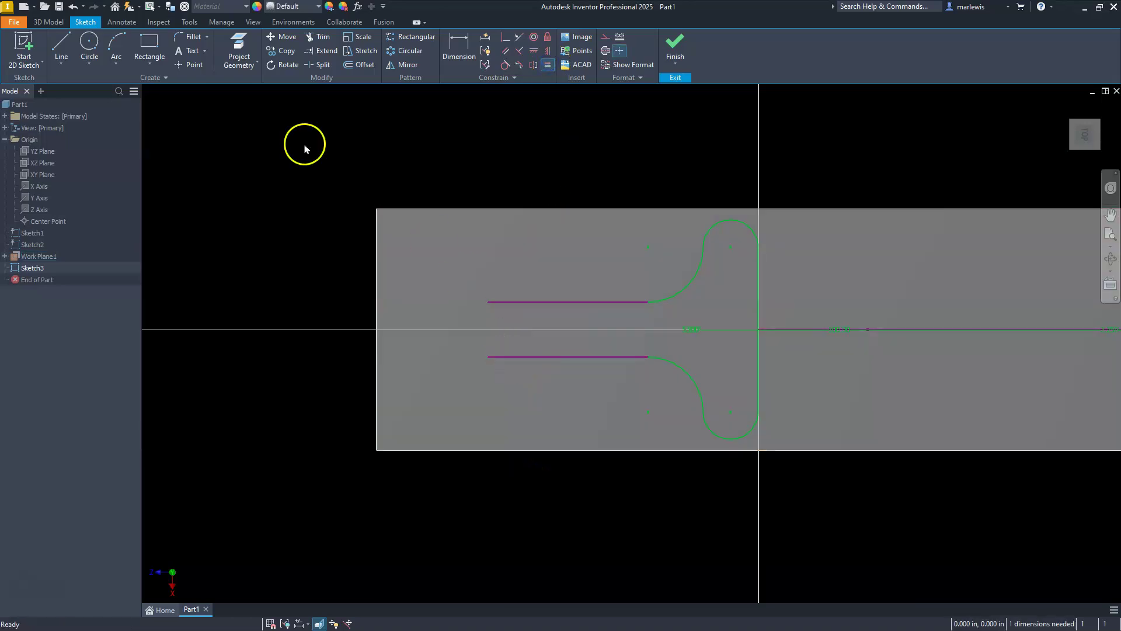
Close the stem's open end with a tangent arc joining the free ends of the two stem lines.
click(115, 64)
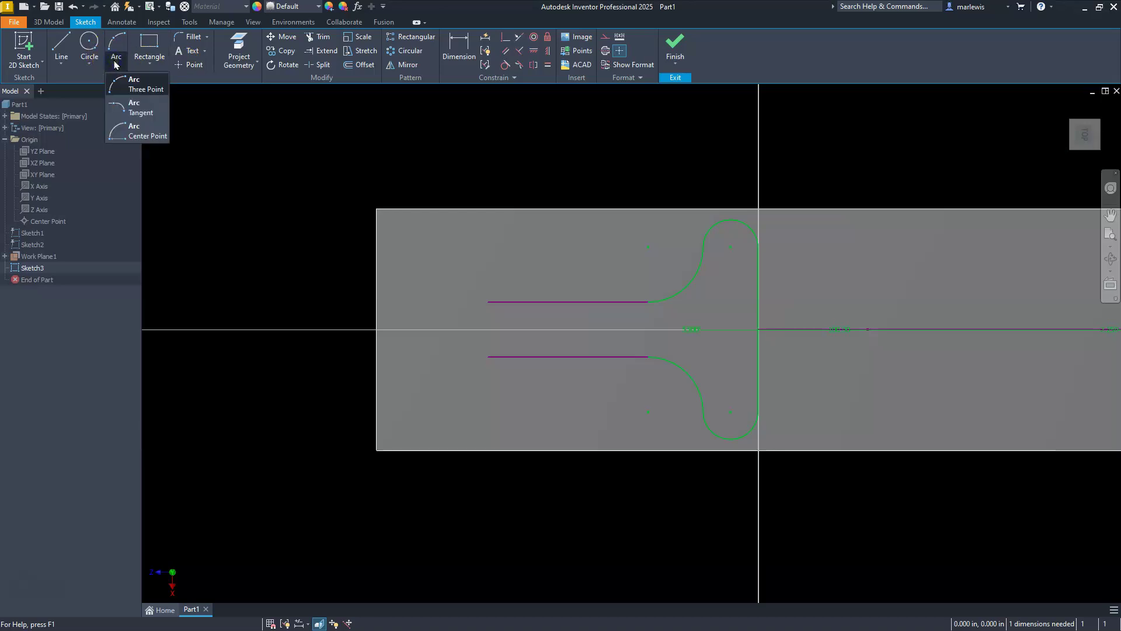
click(133, 84)
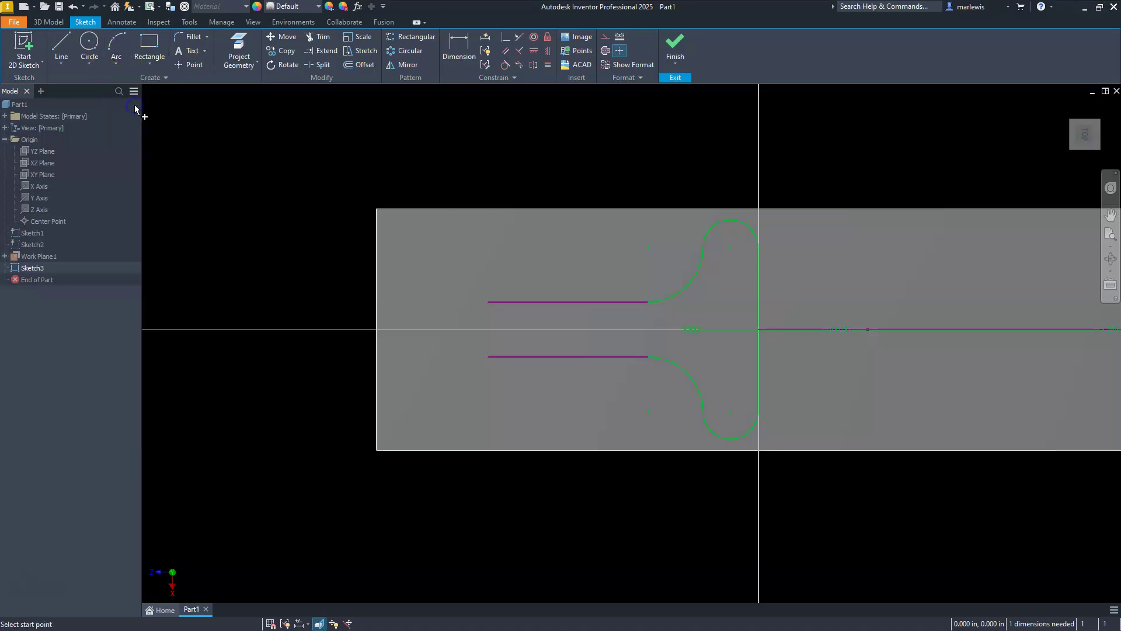
click(490, 304)
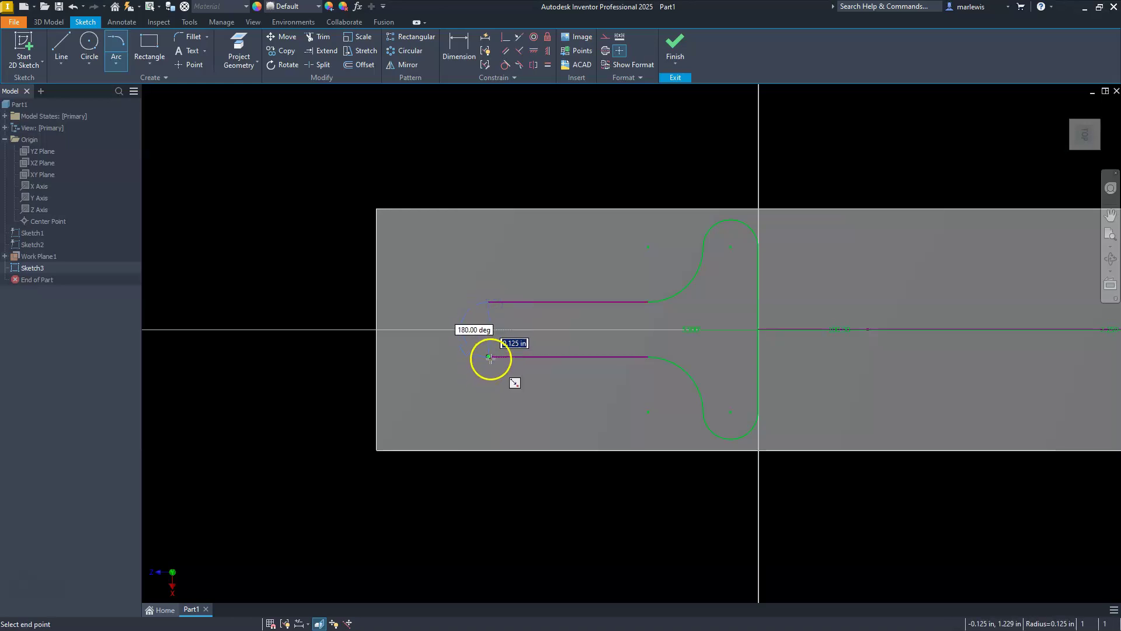
key(Escape)
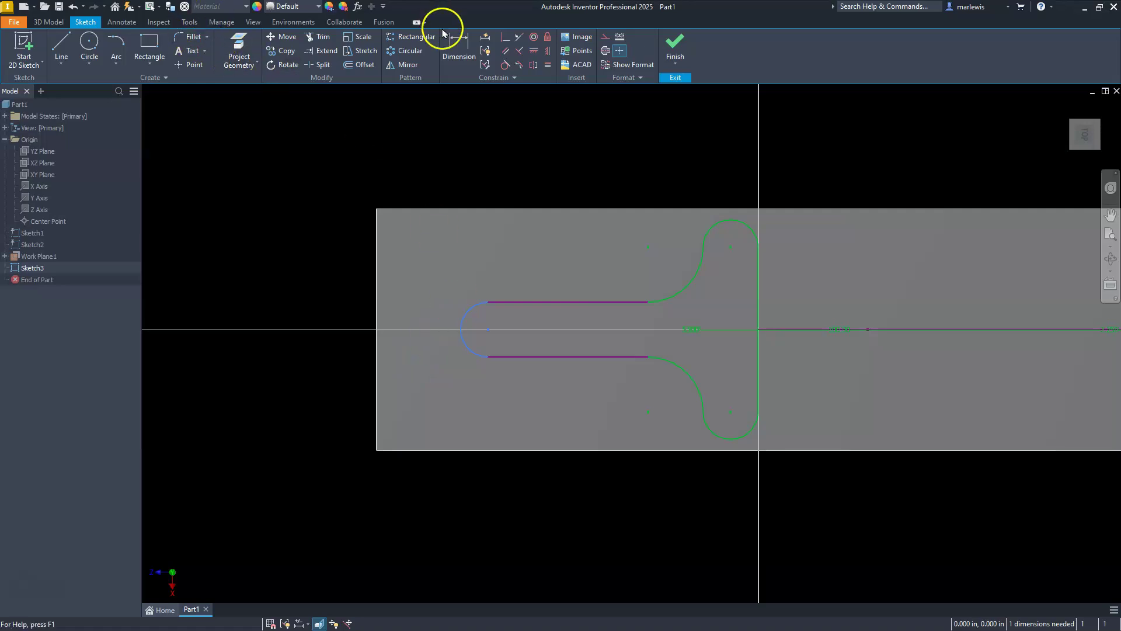
Dimension the section from the head's outer line to the outermost point of the stem's end arc as 1.25 in.
click(456, 46)
click(761, 272)
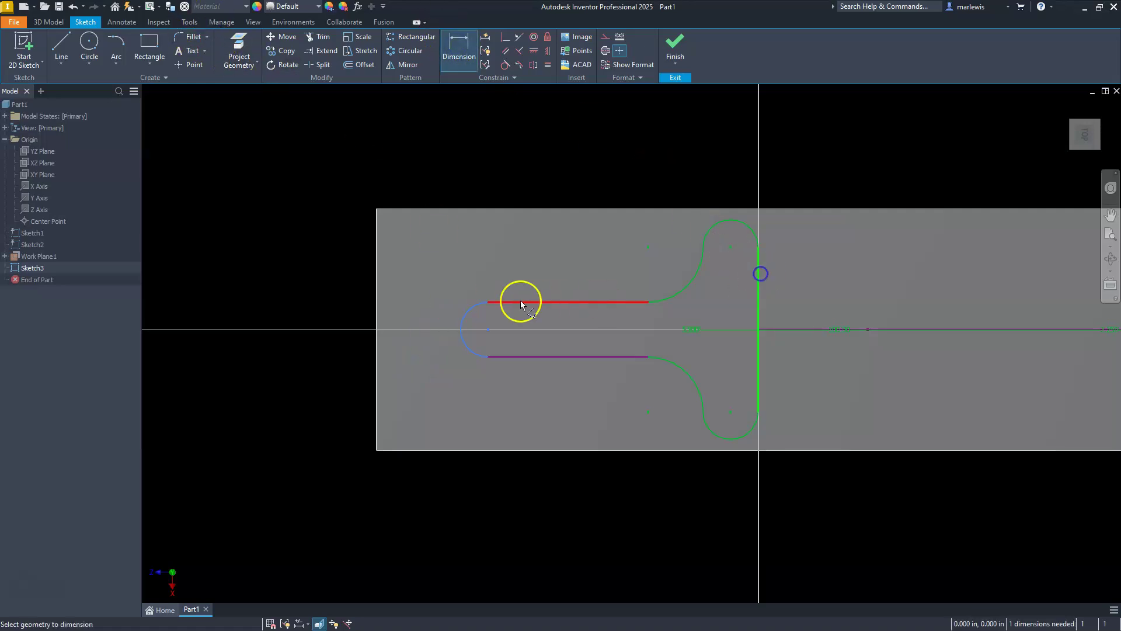
click(461, 330)
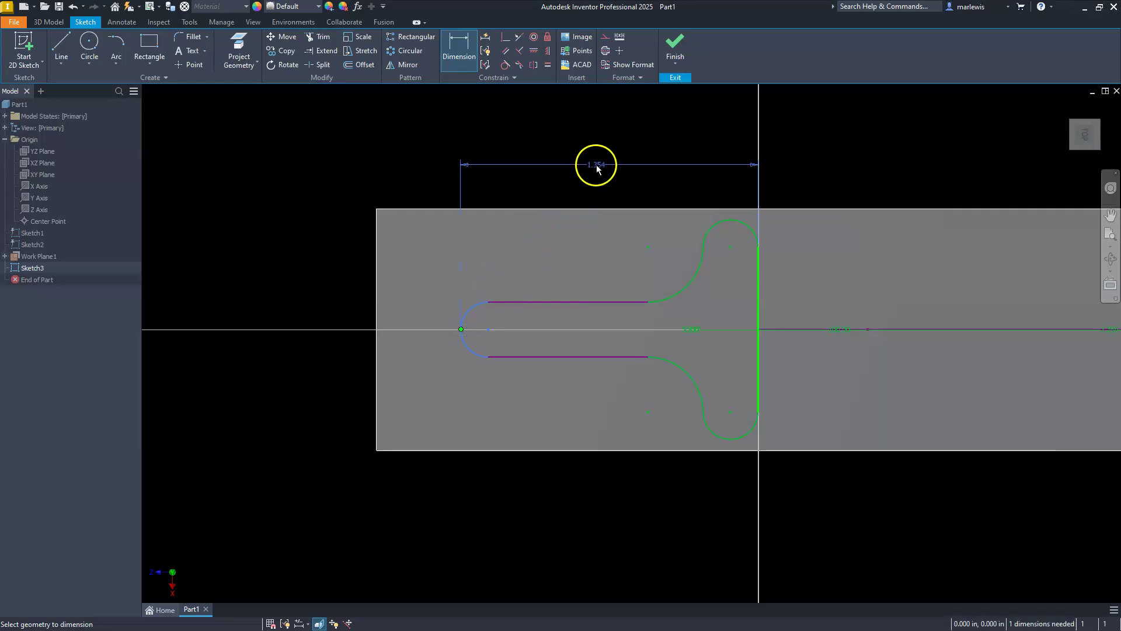
click(596, 170)
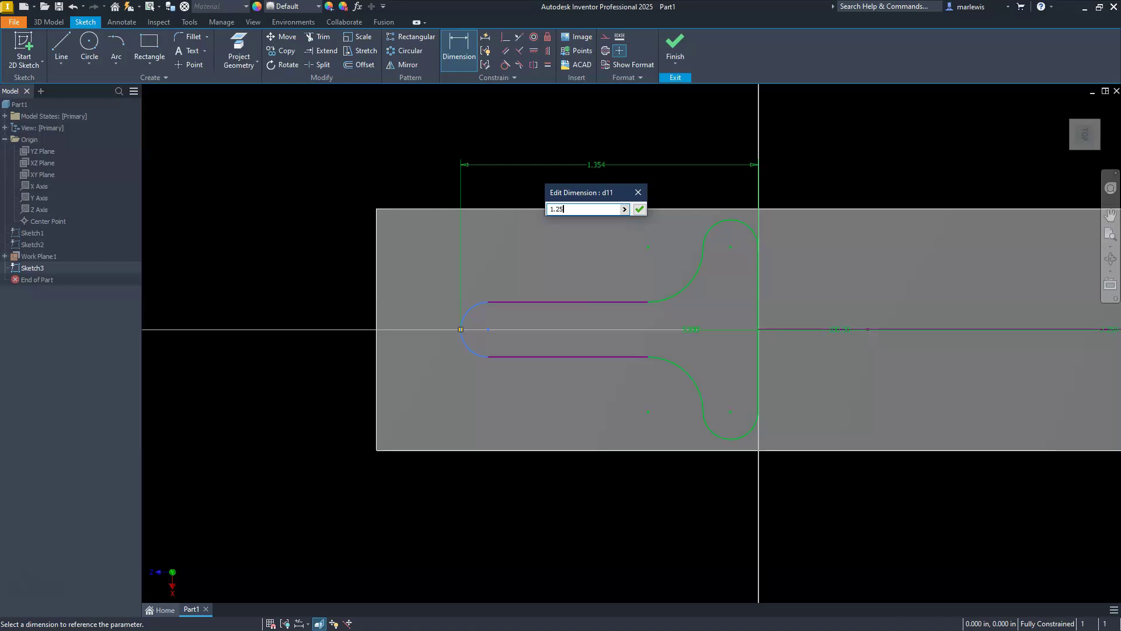
key(Return)
key(Escape)
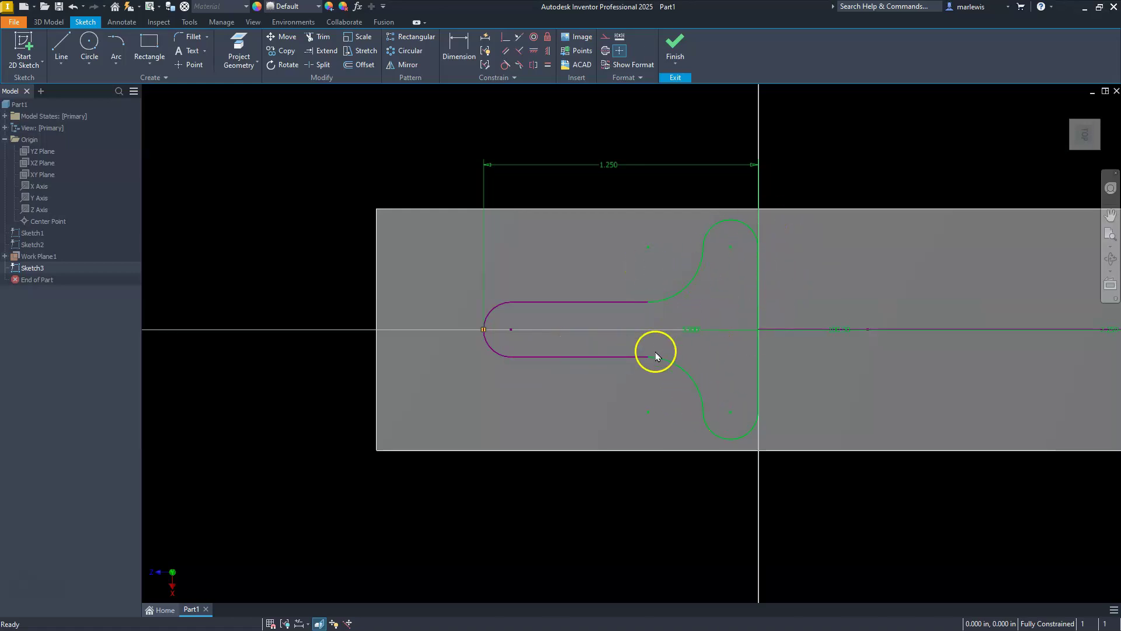
Finish the 1.25 in T-section sketch on the lower work plane.
click(677, 46)
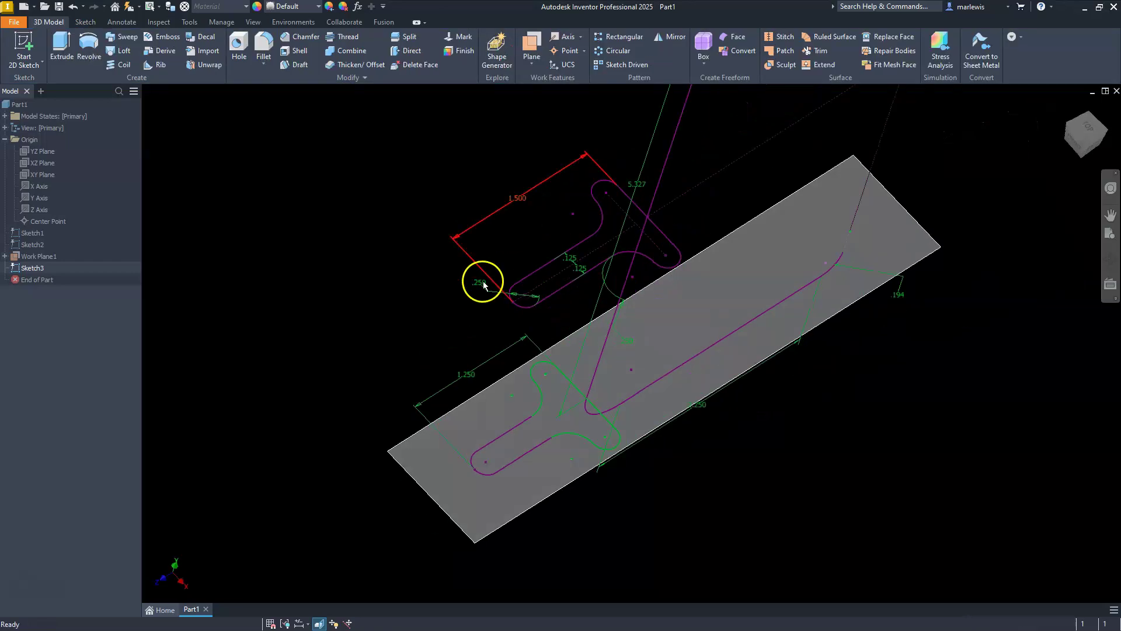
scroll(791, 361, down, 6)
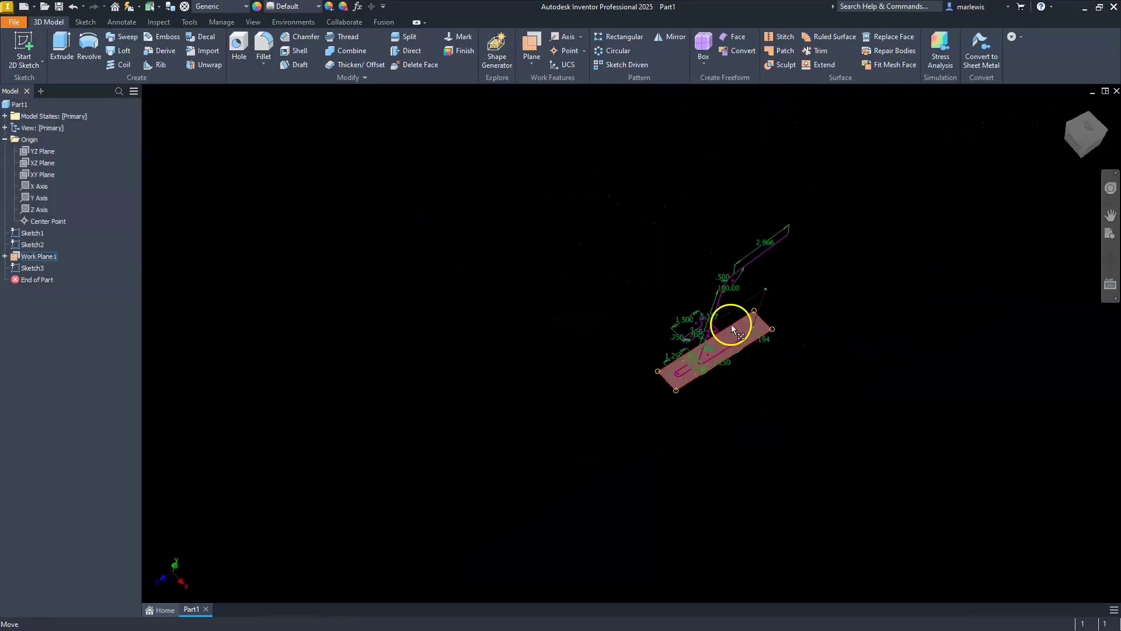
scroll(734, 321, up, 3)
mouse_move(739, 324)
shift+middle_down()
mouse_move(728, 283)
mouse_move(698, 268)
mouse_move(634, 310)
shift+middle_up()
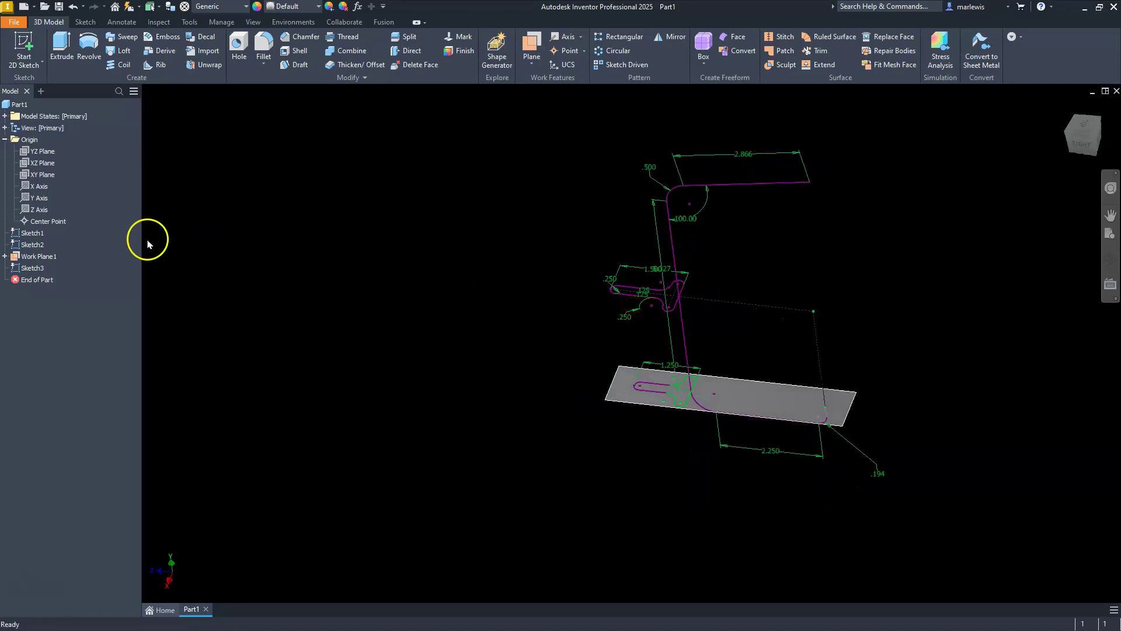
Hide the lower work plane that carries the 1.25 in T section.
click(46, 258)
right_click(47, 258)
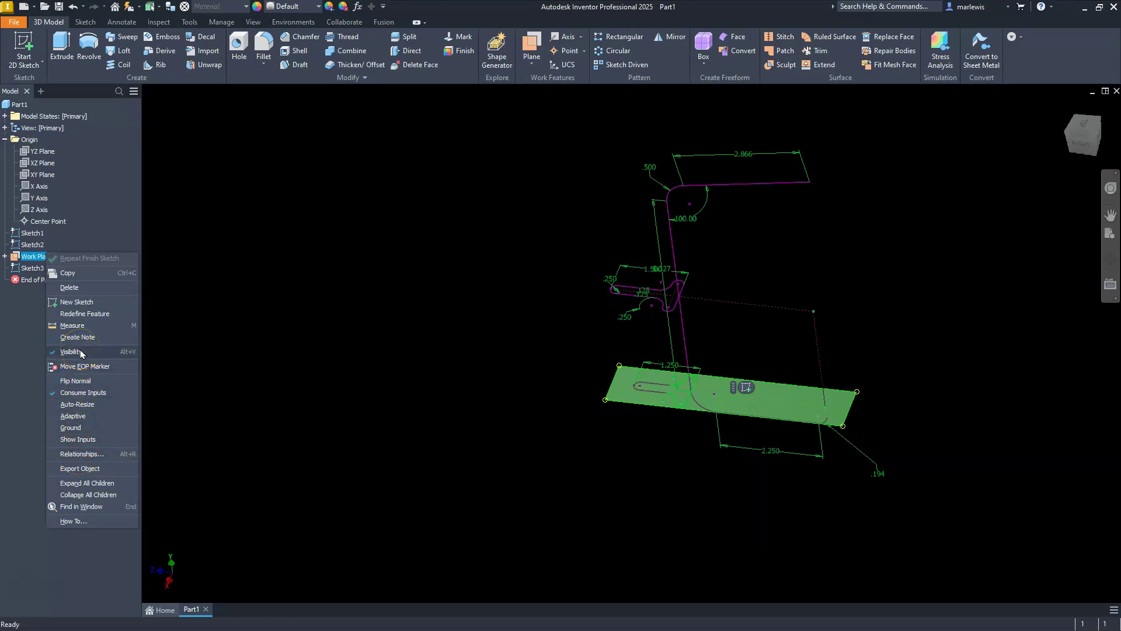
click(475, 471)
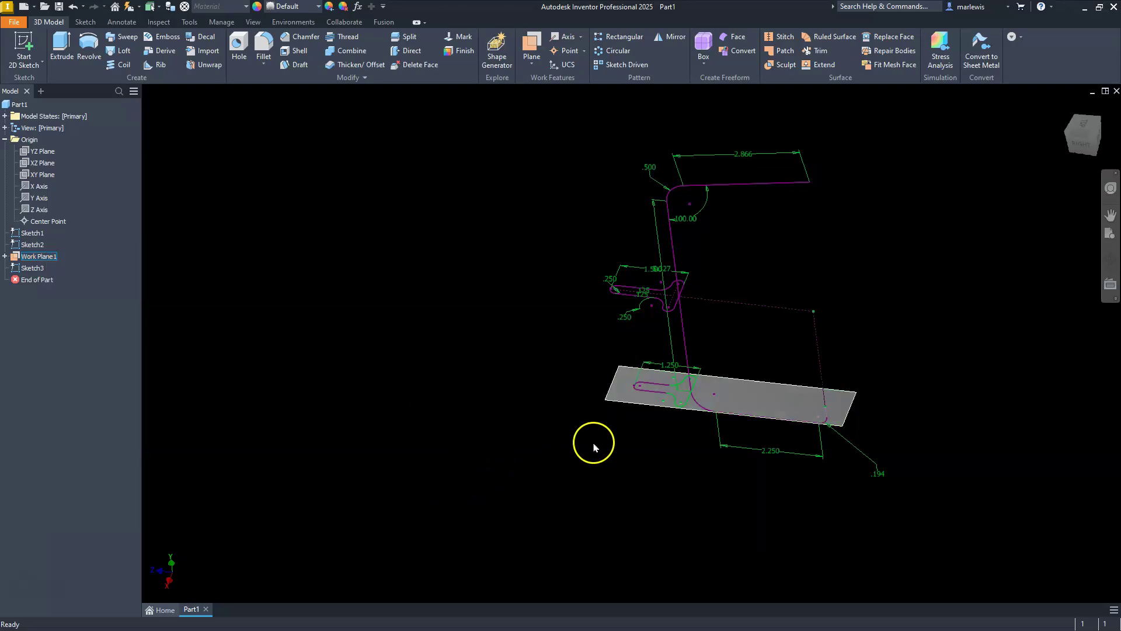
click(619, 410)
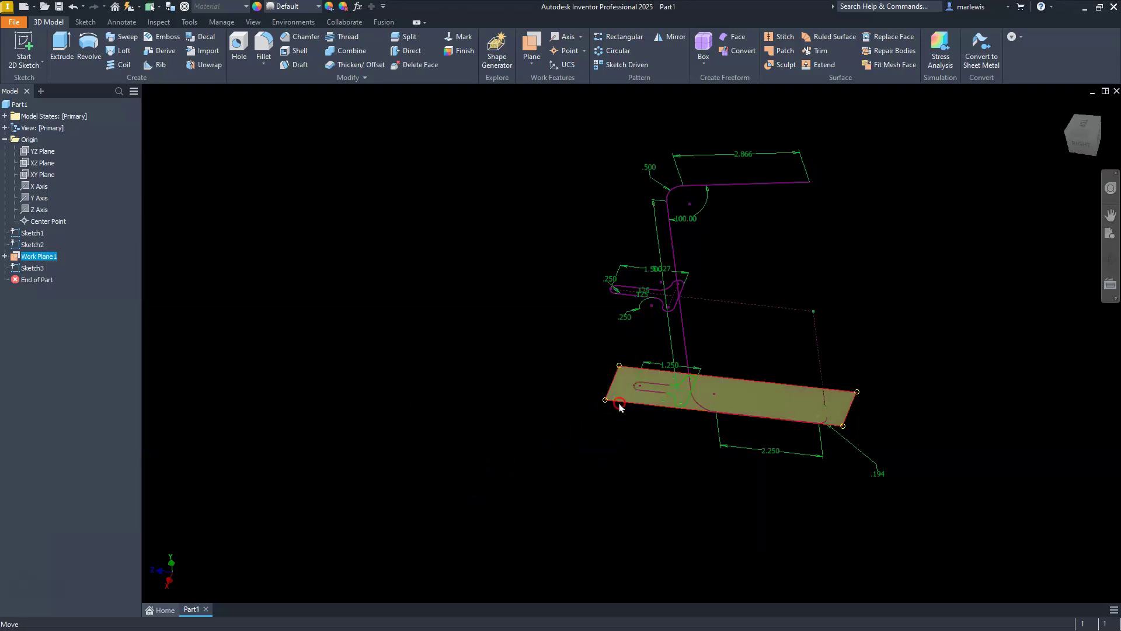
right_click(619, 407)
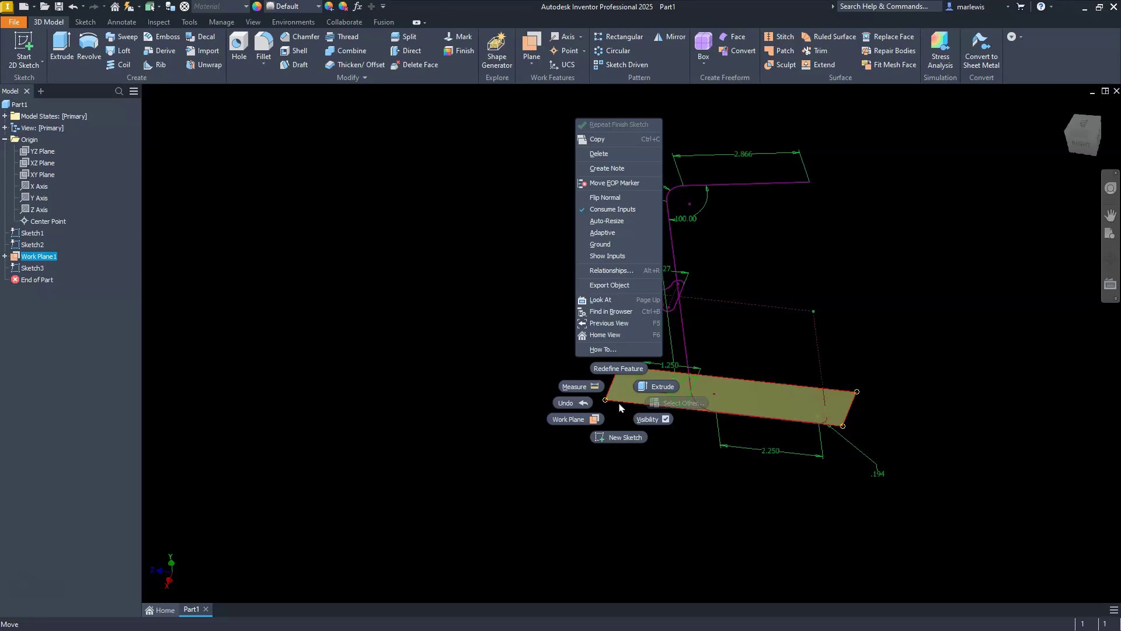
click(620, 407)
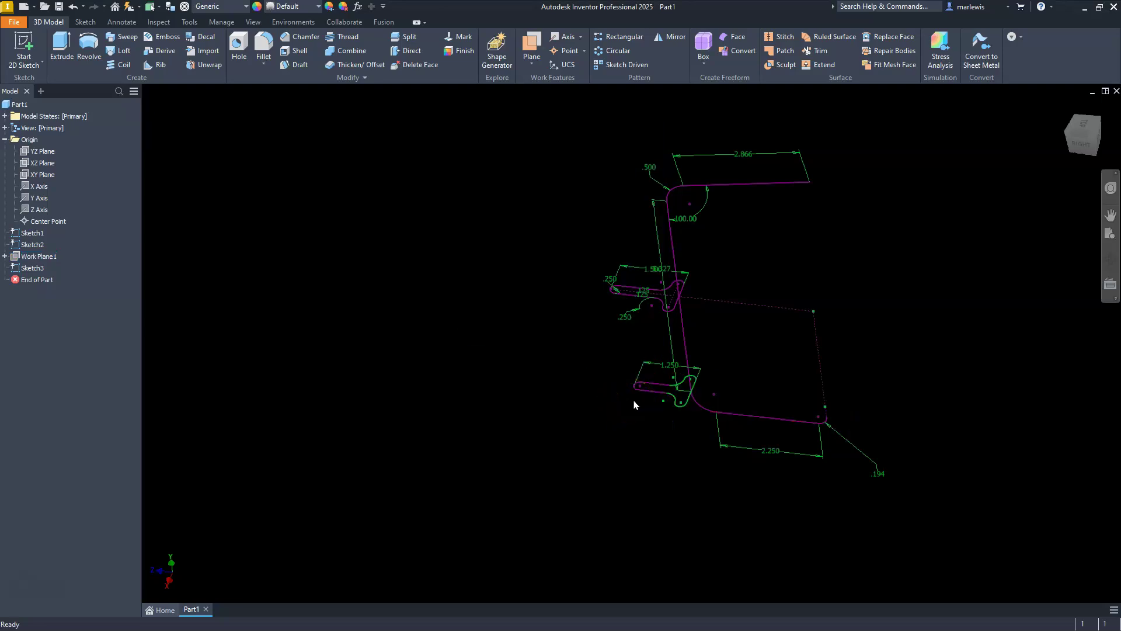
Create a work plane parallel to the XZ plane through the point where the path's upright line meets the 0.5 in fillet.
scroll(658, 185, down, 5)
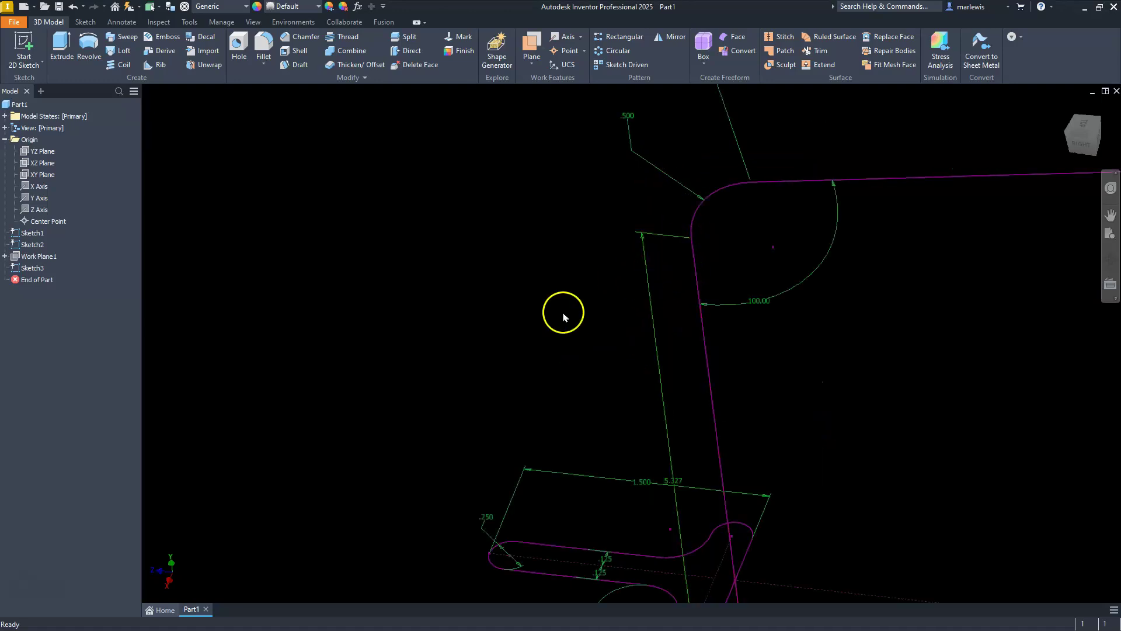
scroll(484, 337, up, 2)
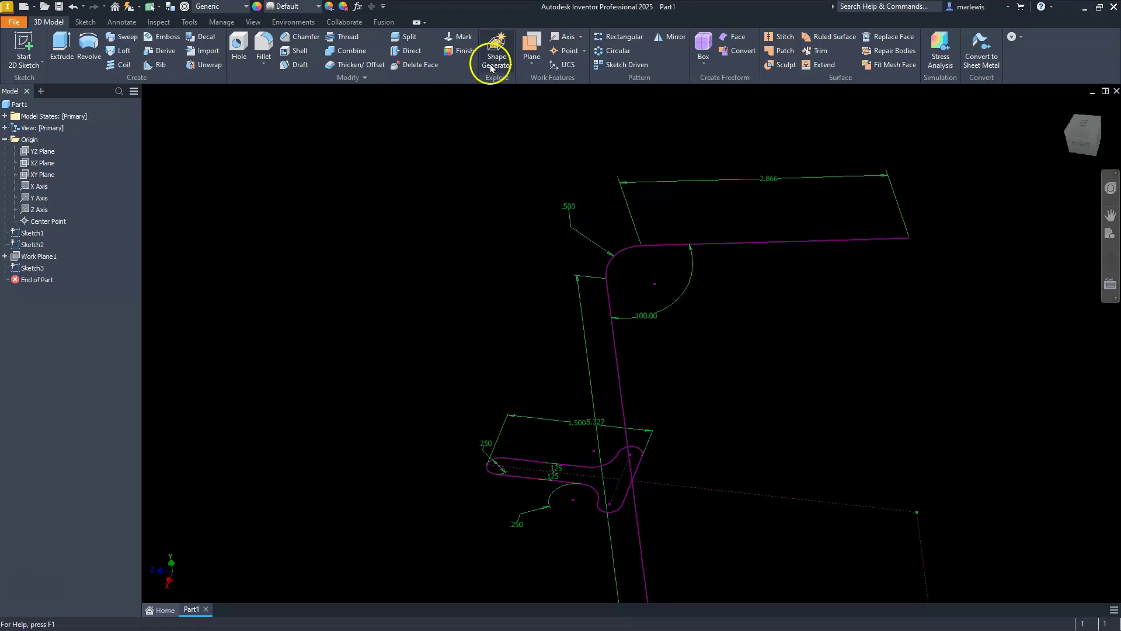
click(530, 46)
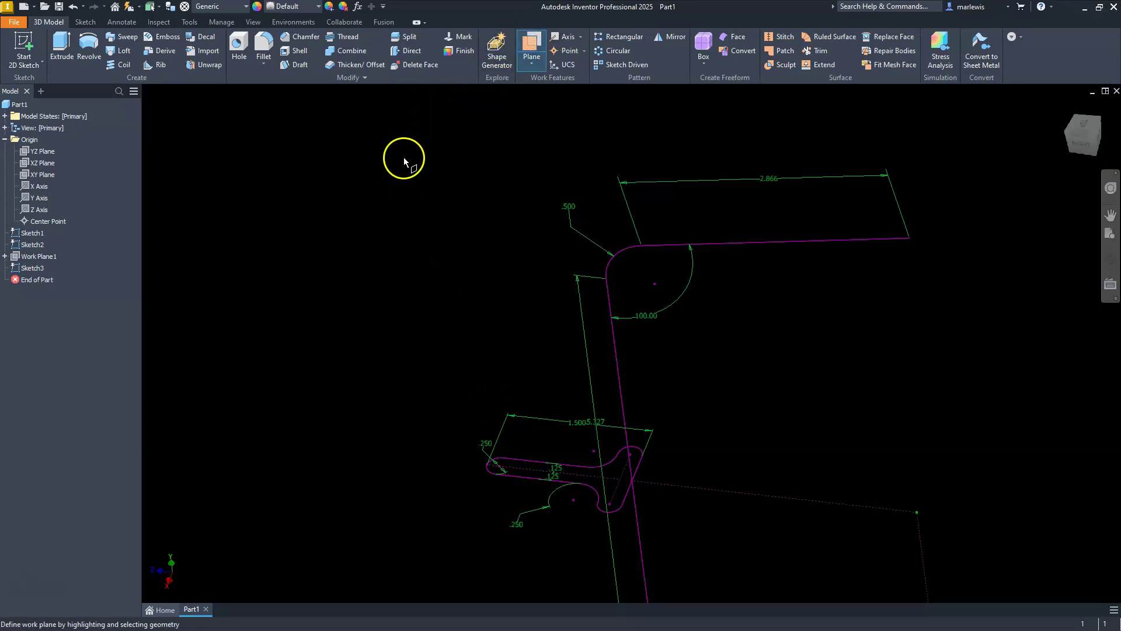
scroll(389, 189, up, 2)
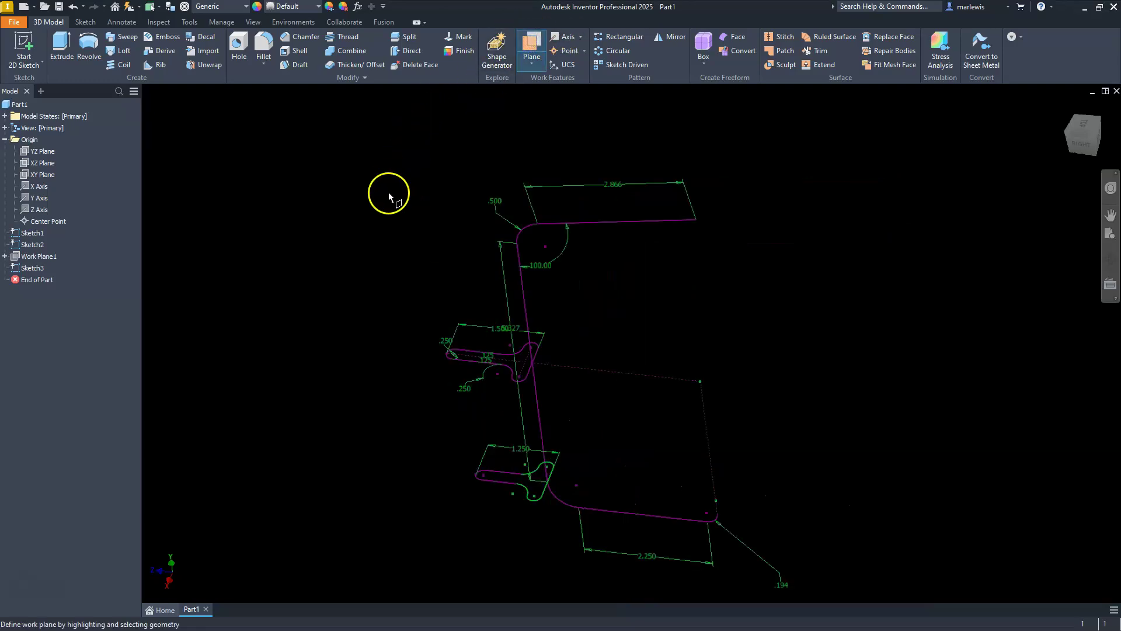
click(41, 164)
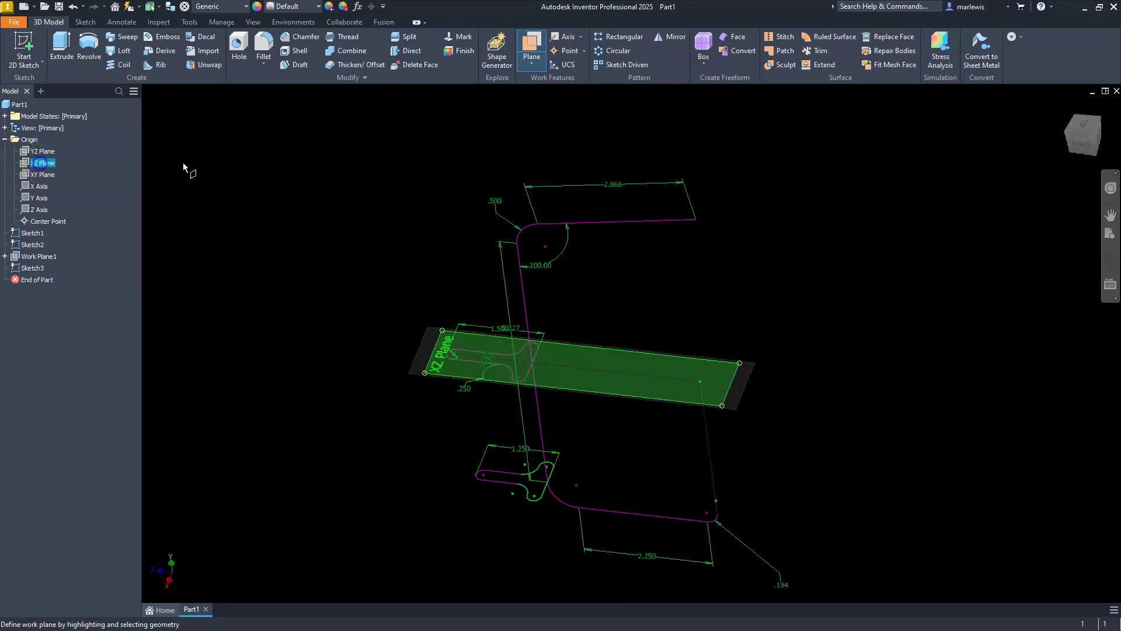
click(518, 244)
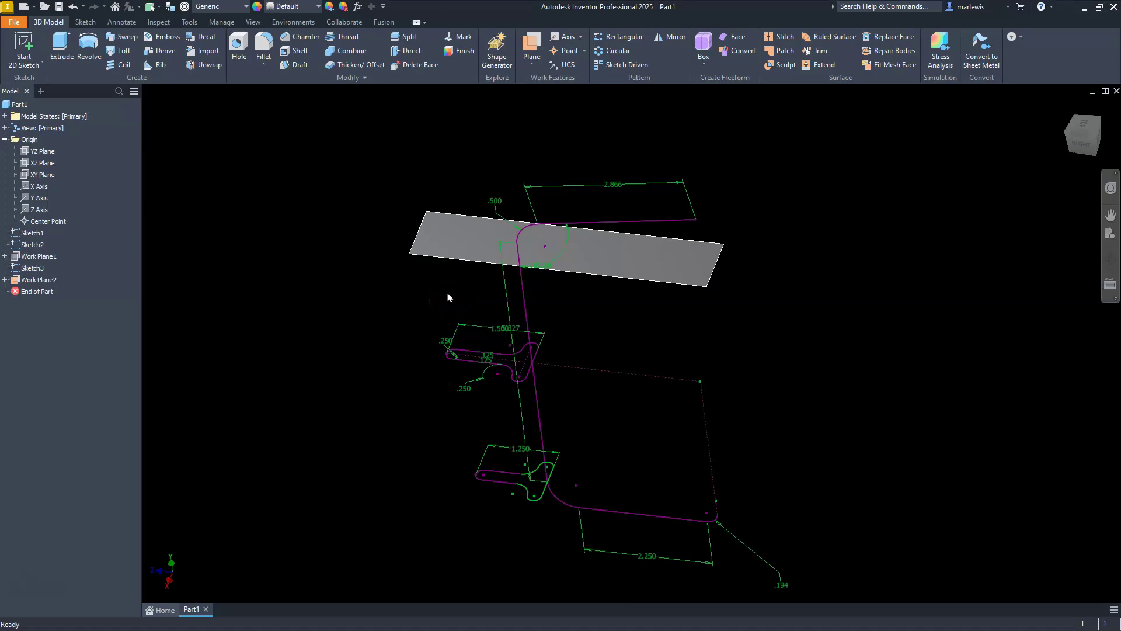
Start a new sketch on the upper work plane.
click(455, 257)
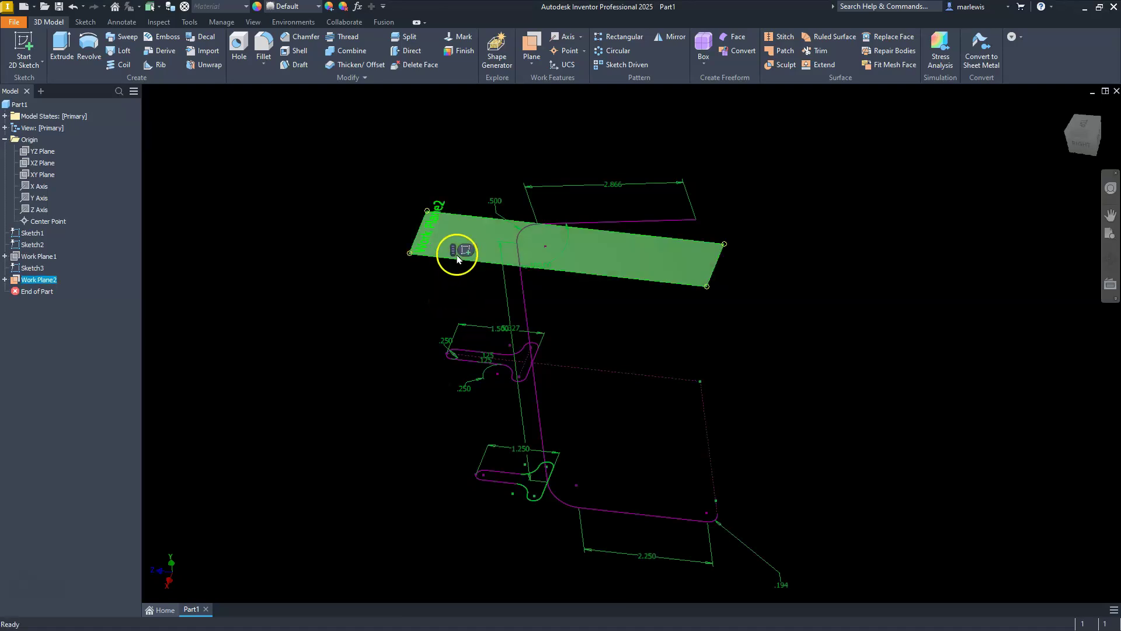
click(465, 250)
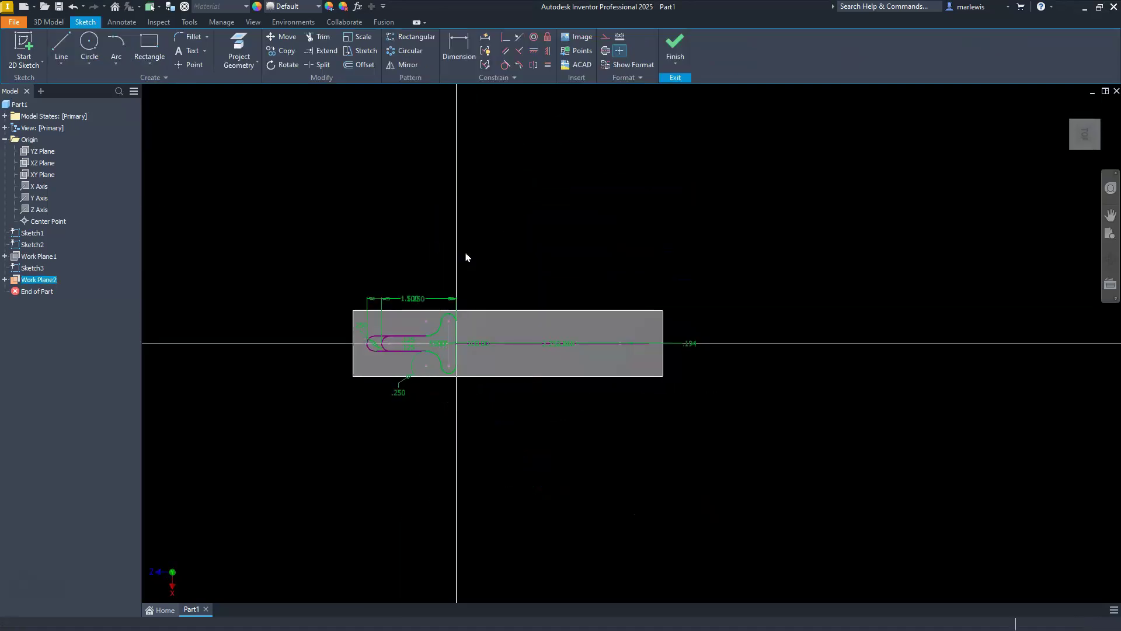
scroll(645, 262, down, 3)
scroll(551, 277, up, 6)
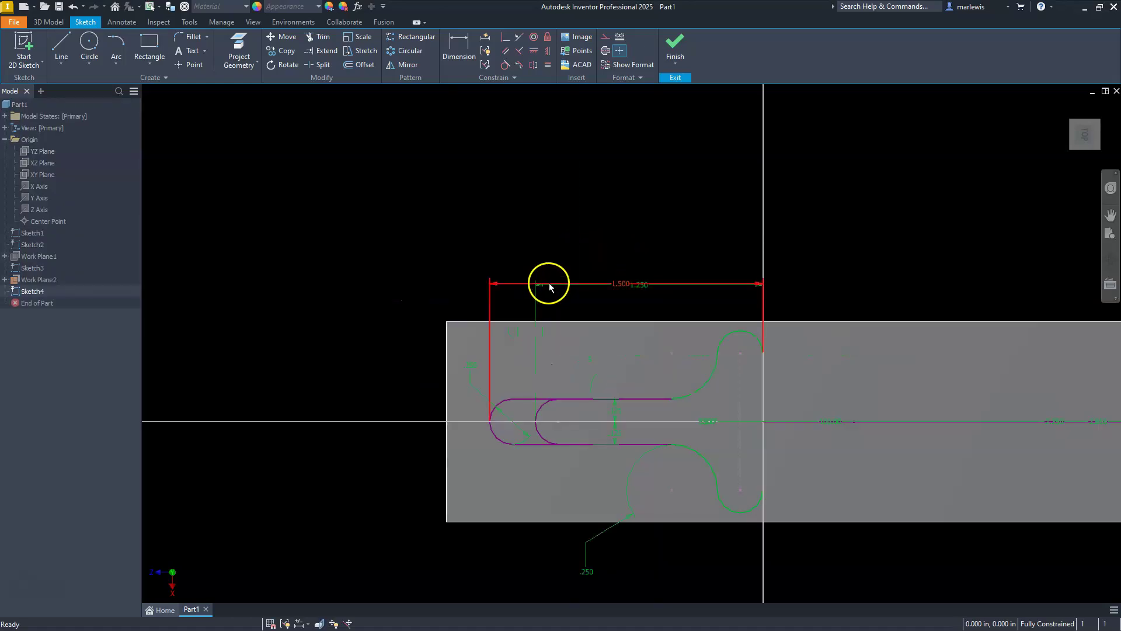
scroll(545, 288, down, 5)
scroll(543, 298, up, 3)
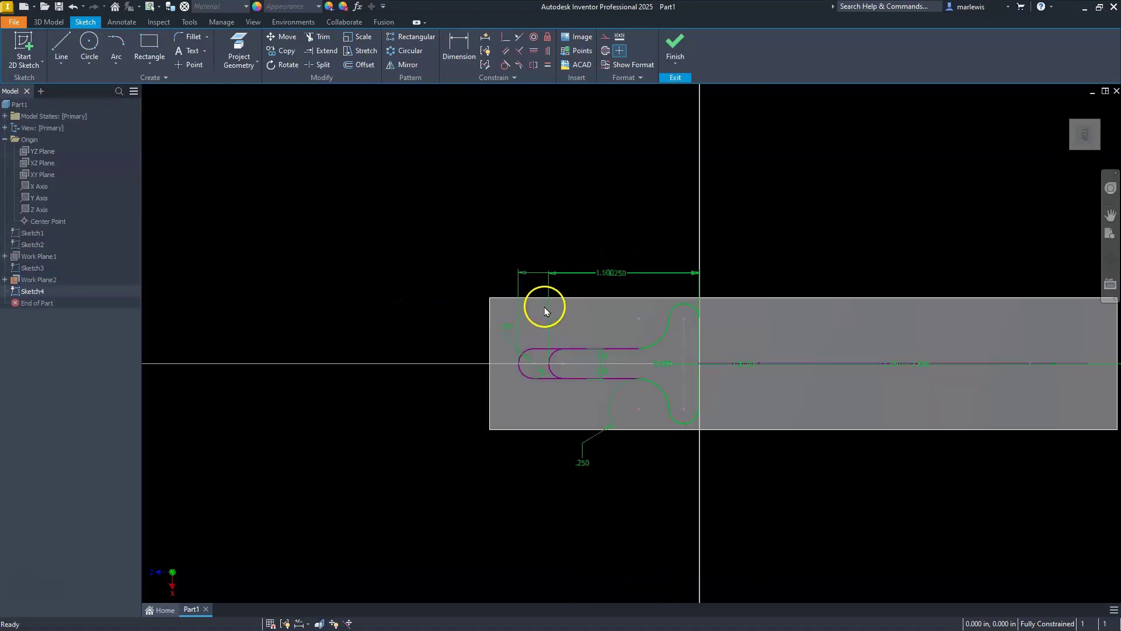
middle_click(555, 332)
middle_click(555, 332)
middle_click(558, 290)
scroll(851, 286, down, 4)
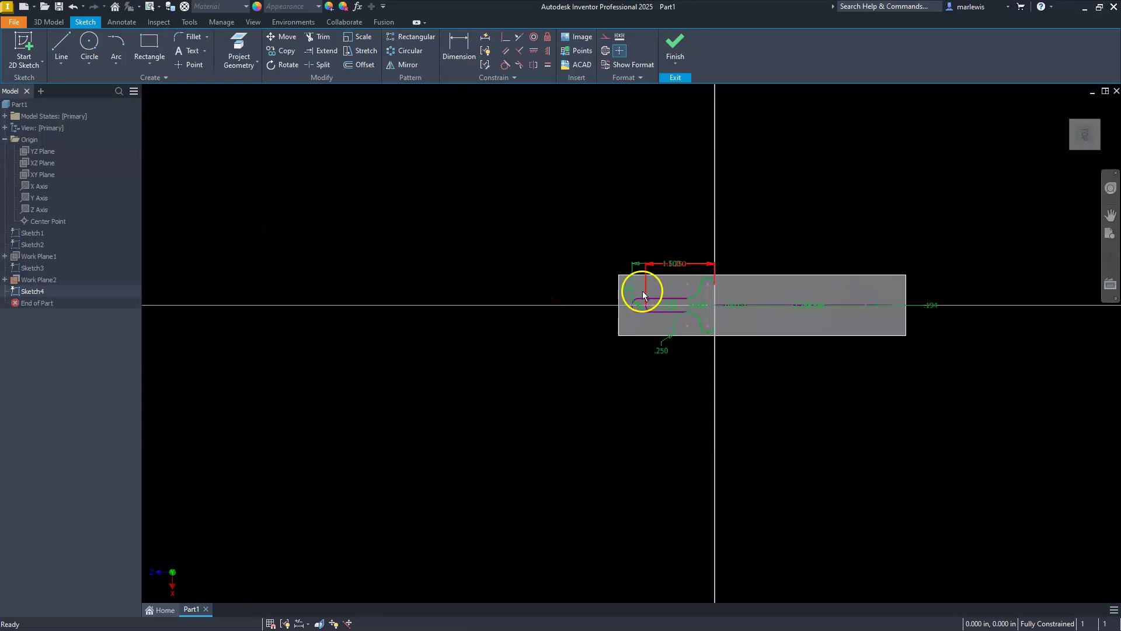
scroll(642, 290, up, 5)
shift+middle_drag(657, 293, 664, 257)
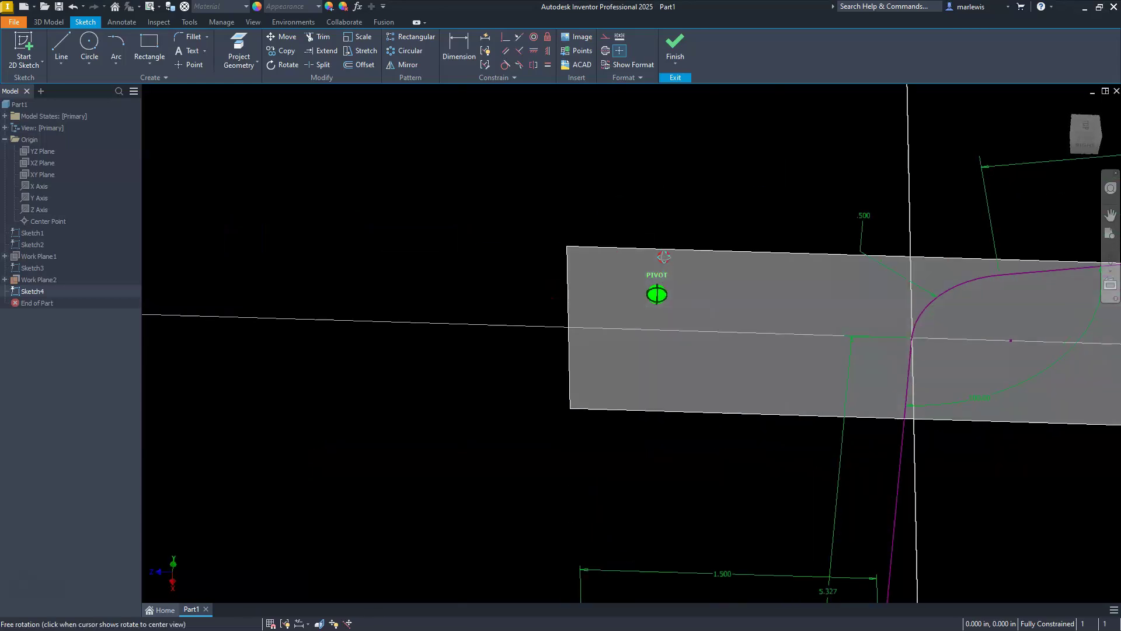
scroll(657, 274, down, 5)
scroll(681, 453, up, 3)
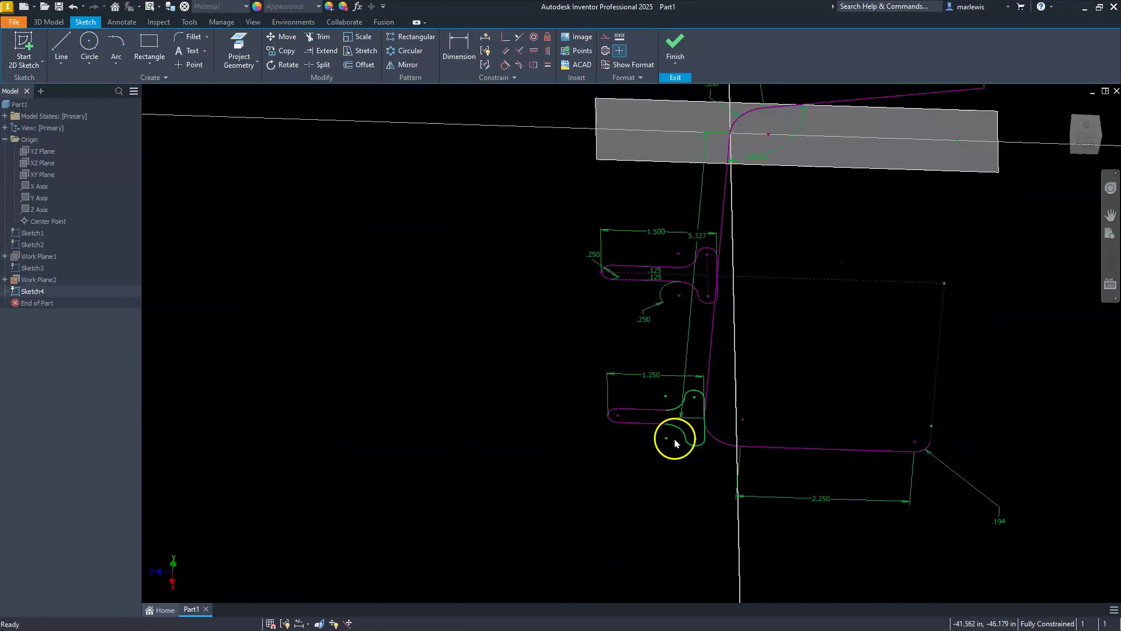
Project the complete outline of the lower 1.25 in T section into the upper plane's sketch and finish the sketch.
click(239, 48)
scroll(667, 431, up, 3)
scroll(667, 430, up, 3)
click(596, 458)
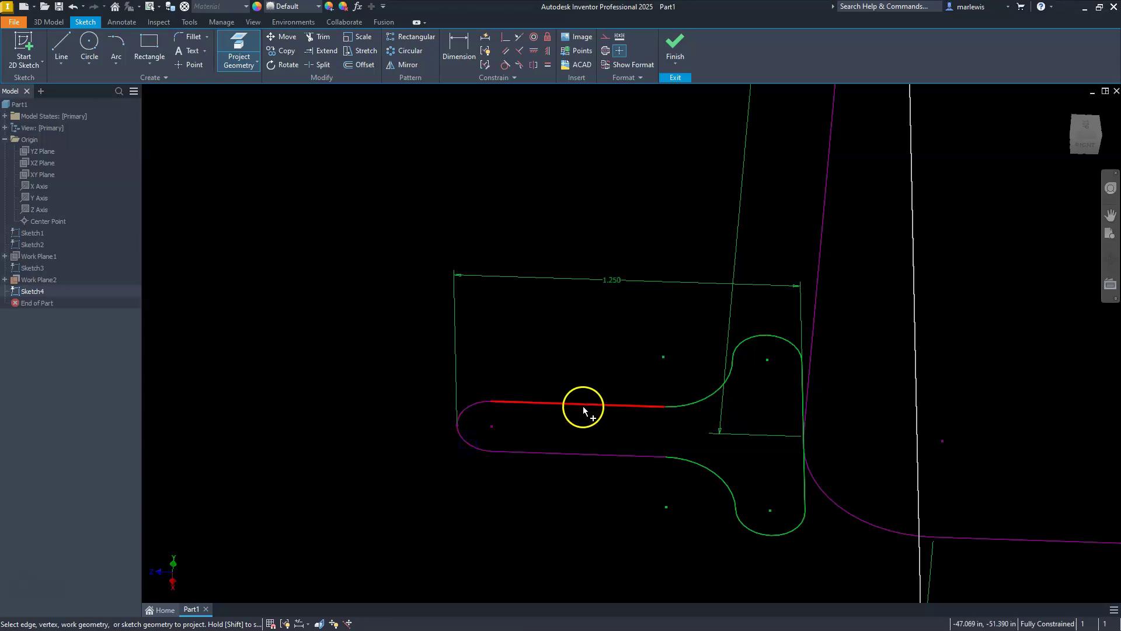
click(755, 336)
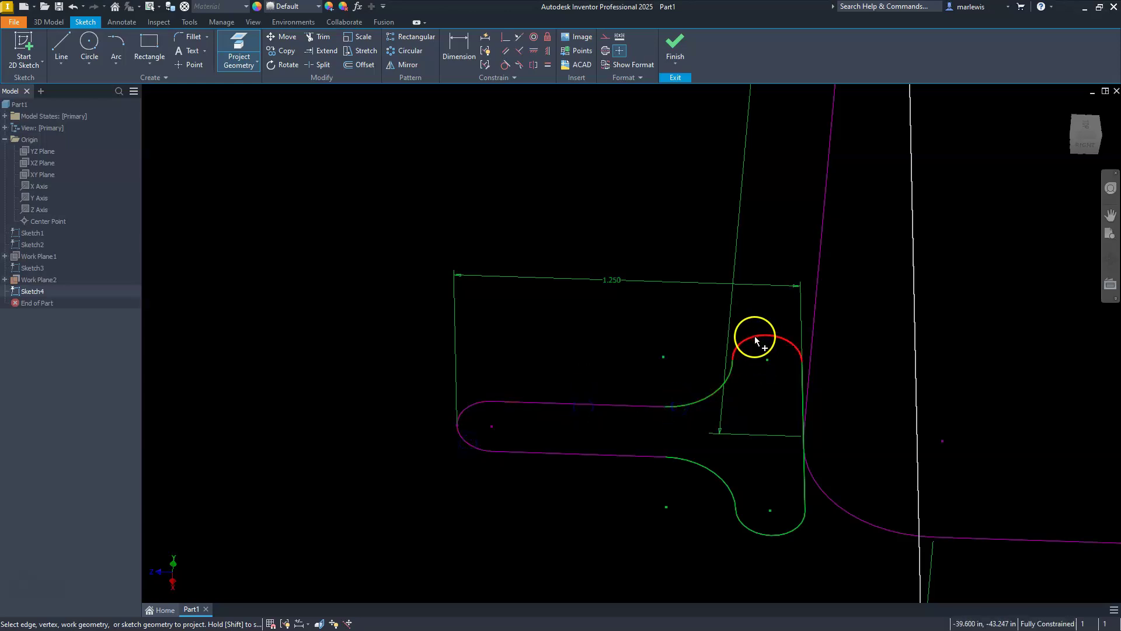
click(801, 529)
click(732, 489)
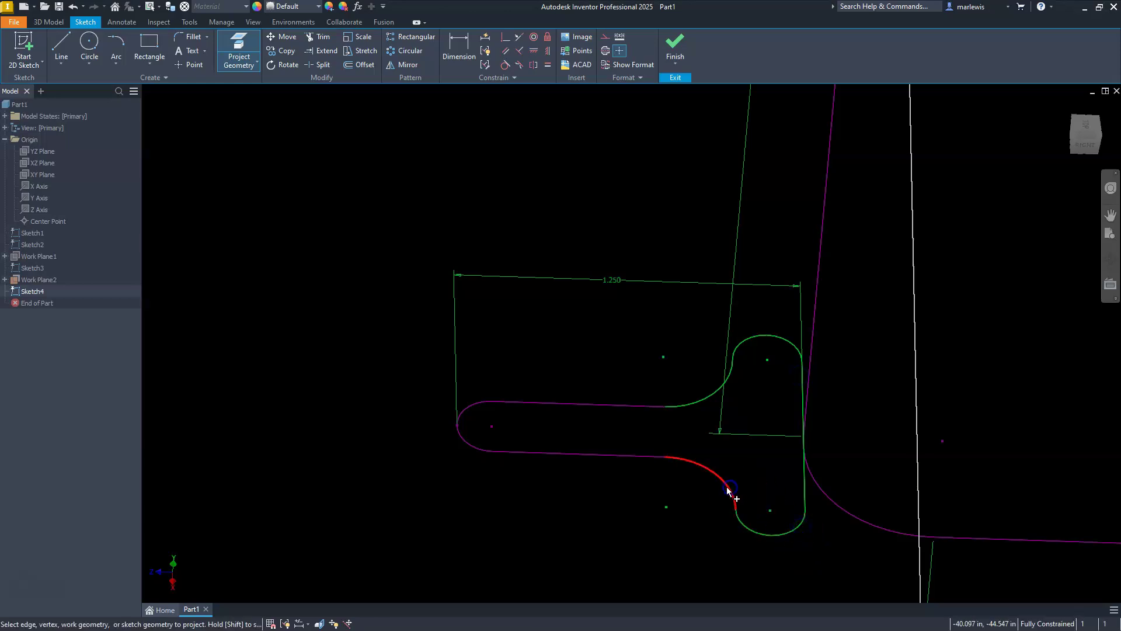
scroll(667, 485, down, 5)
scroll(671, 474, up, 5)
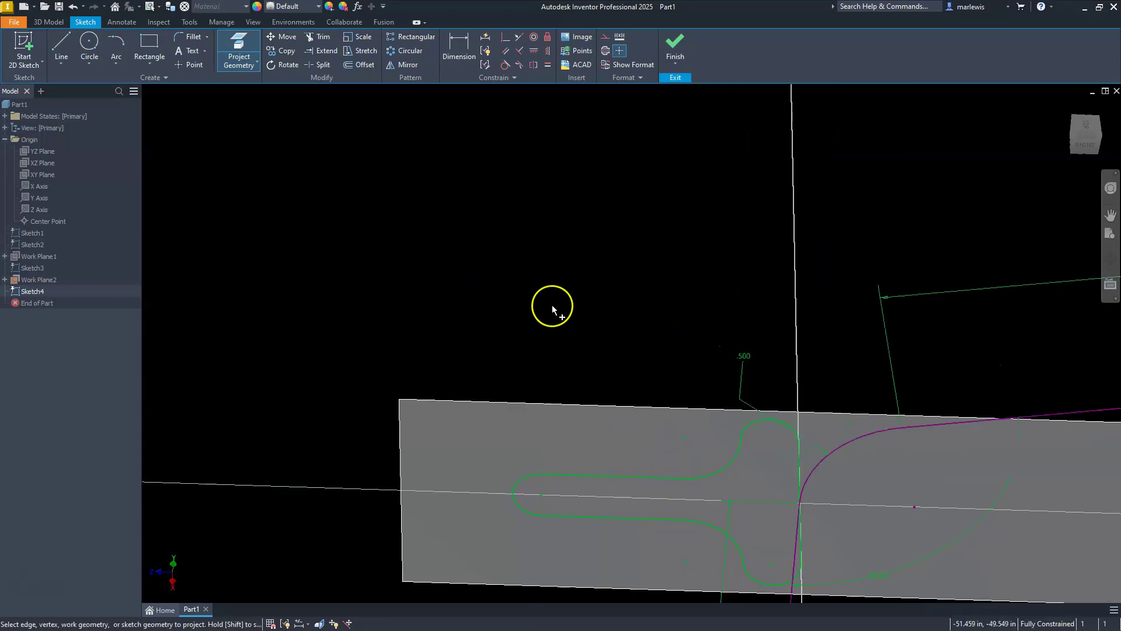
scroll(551, 305, down, 2)
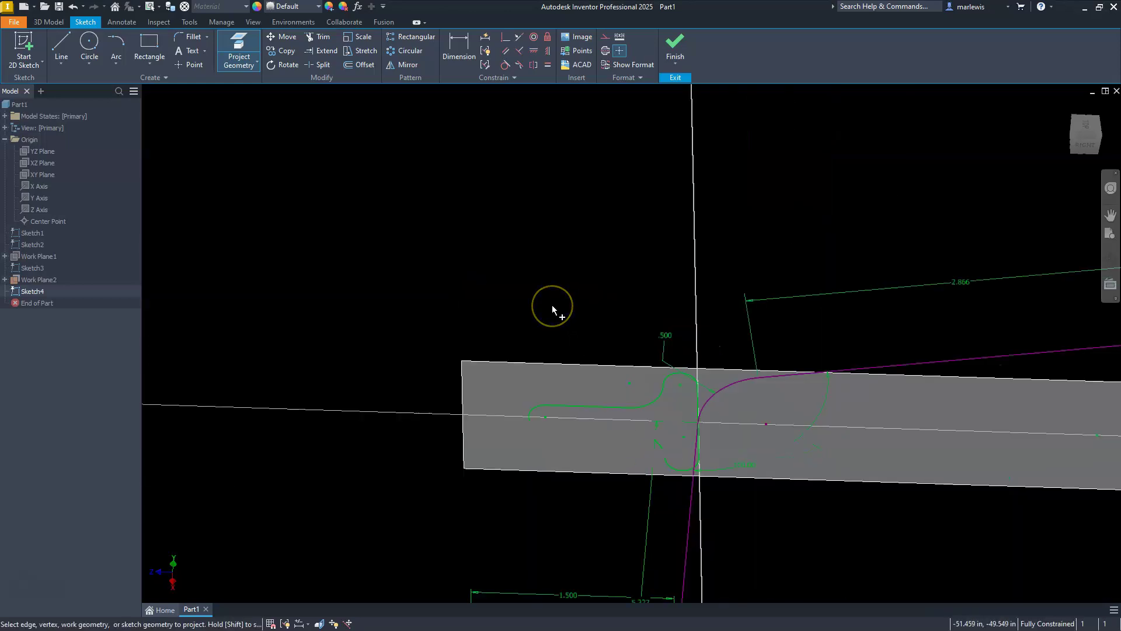
click(675, 53)
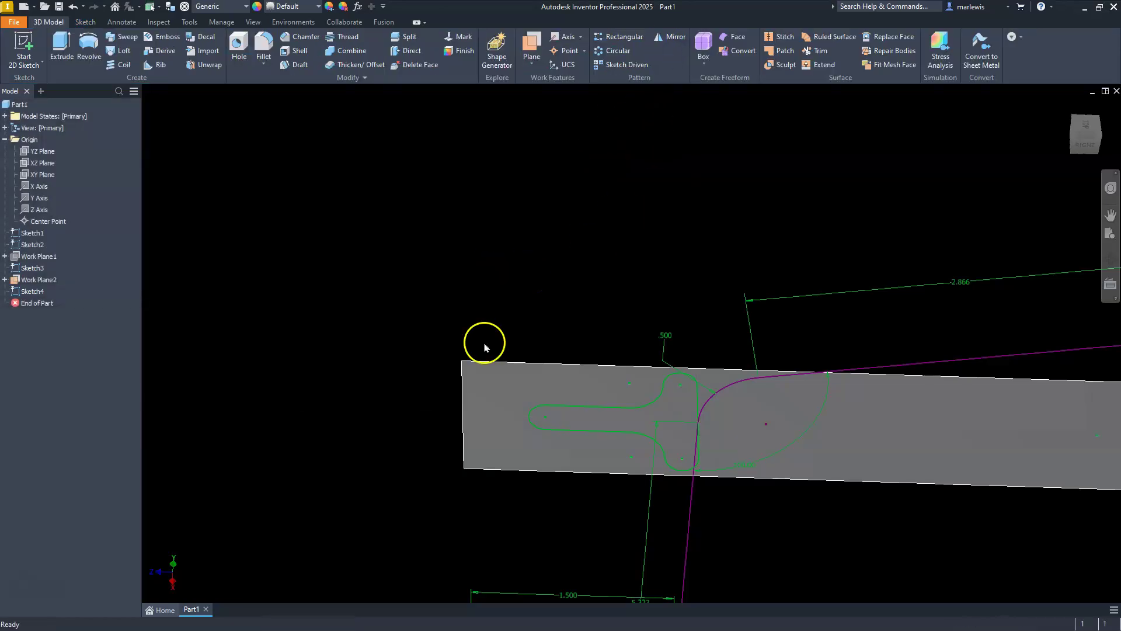
Hide the upper work plane that carries the projected T section.
scroll(513, 395, down, 4)
scroll(568, 425, up, 2)
click(620, 407)
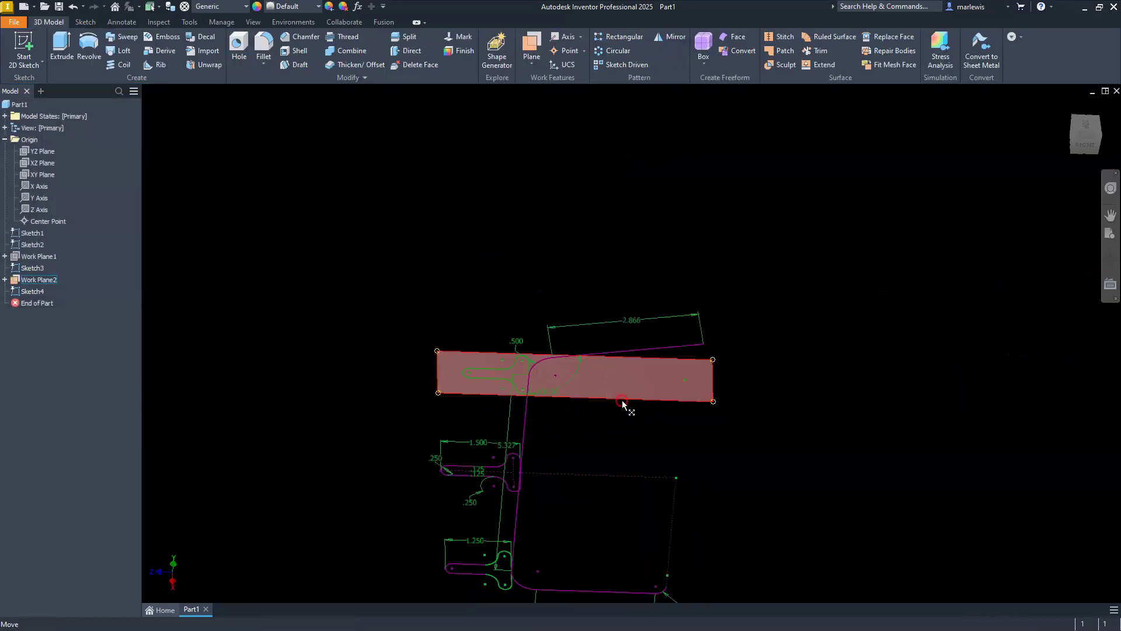
right_click(622, 403)
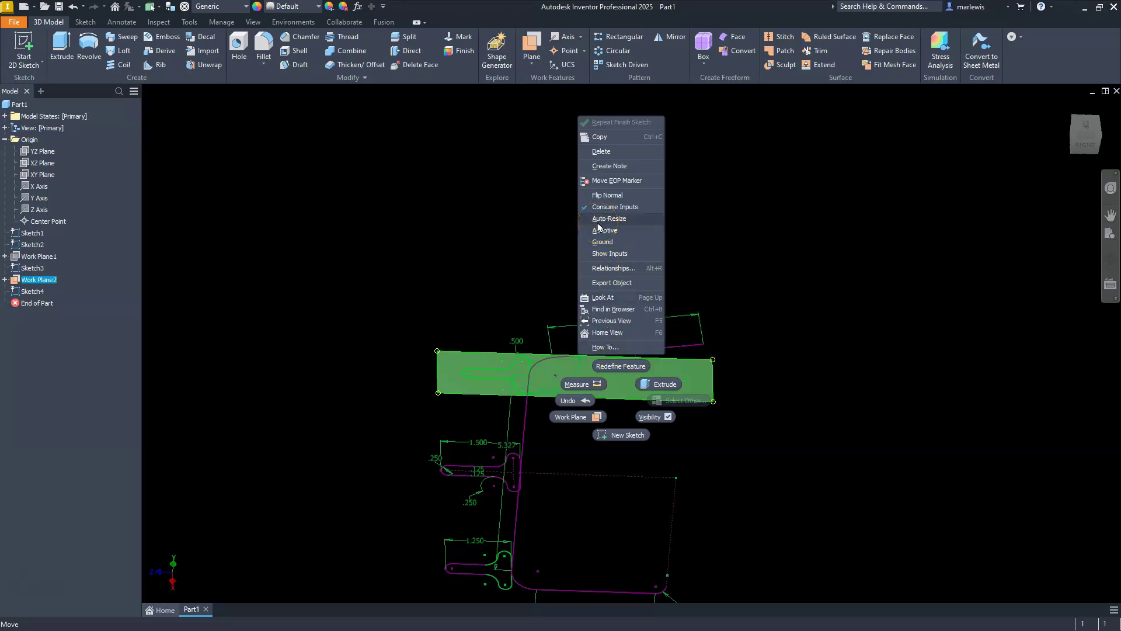
click(651, 418)
scroll(488, 423, down, 3)
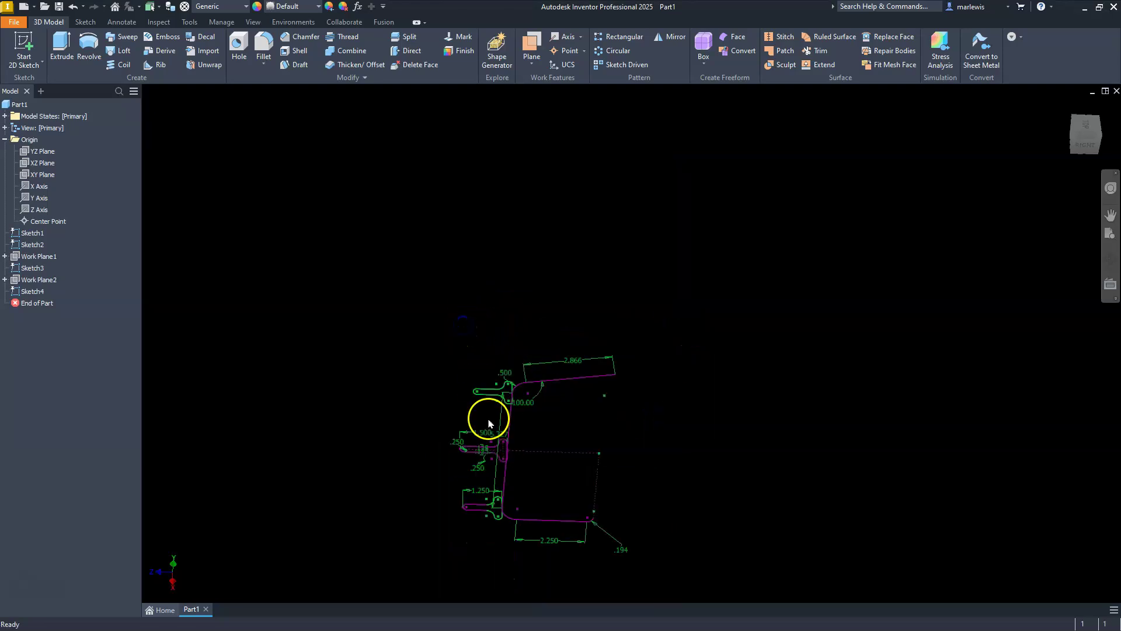
scroll(478, 370, up, 3)
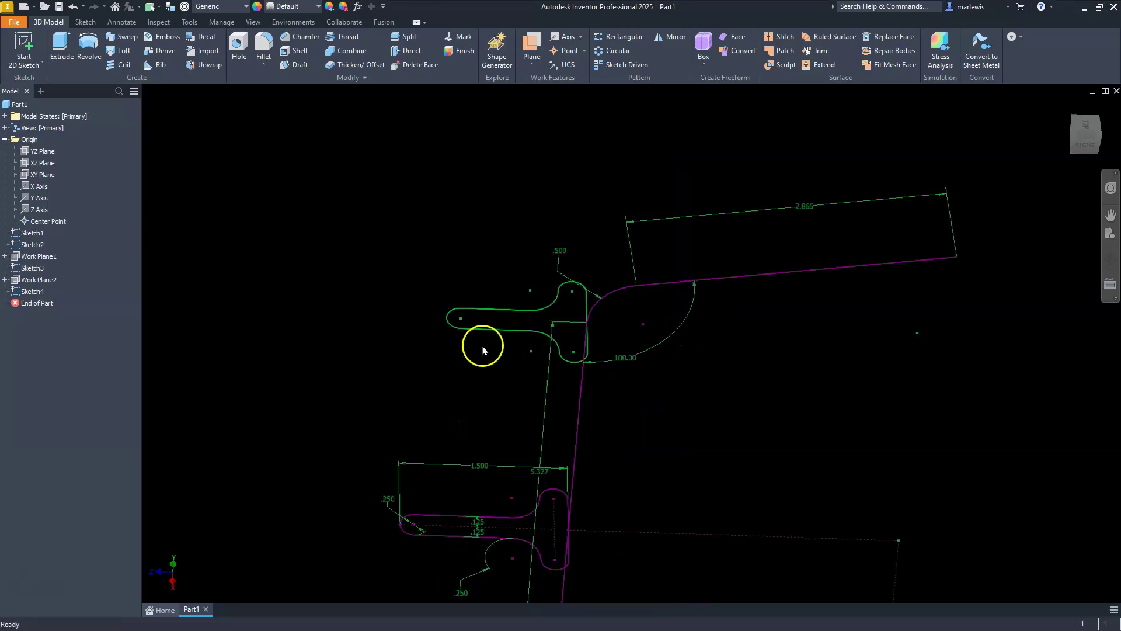
scroll(486, 324, down, 2)
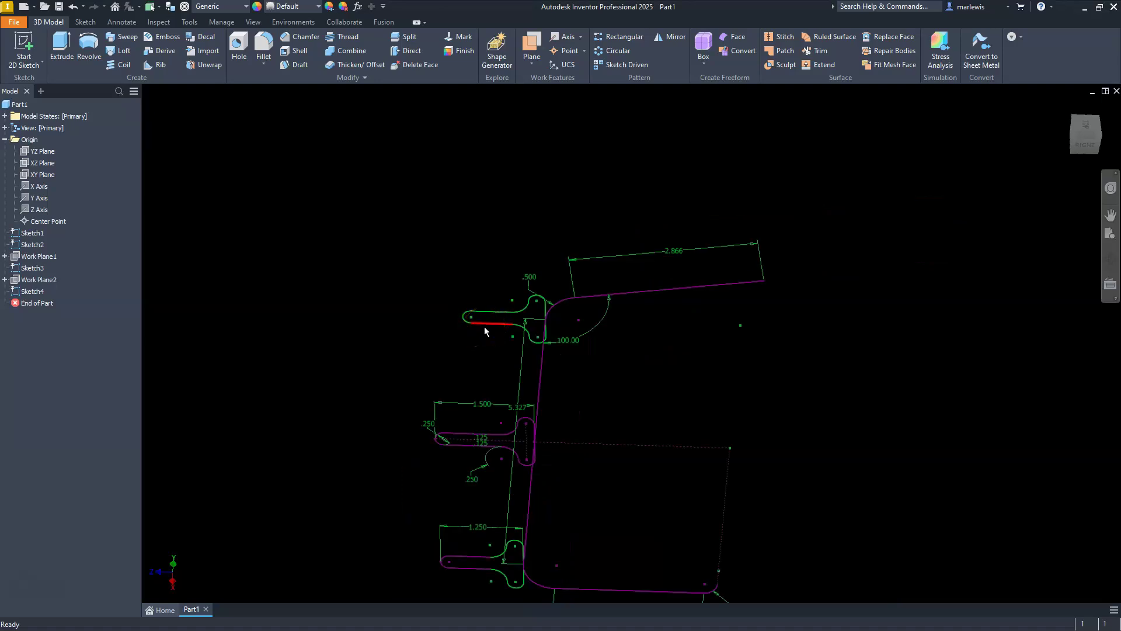
scroll(484, 327, down, 5)
scroll(483, 376, up, 5)
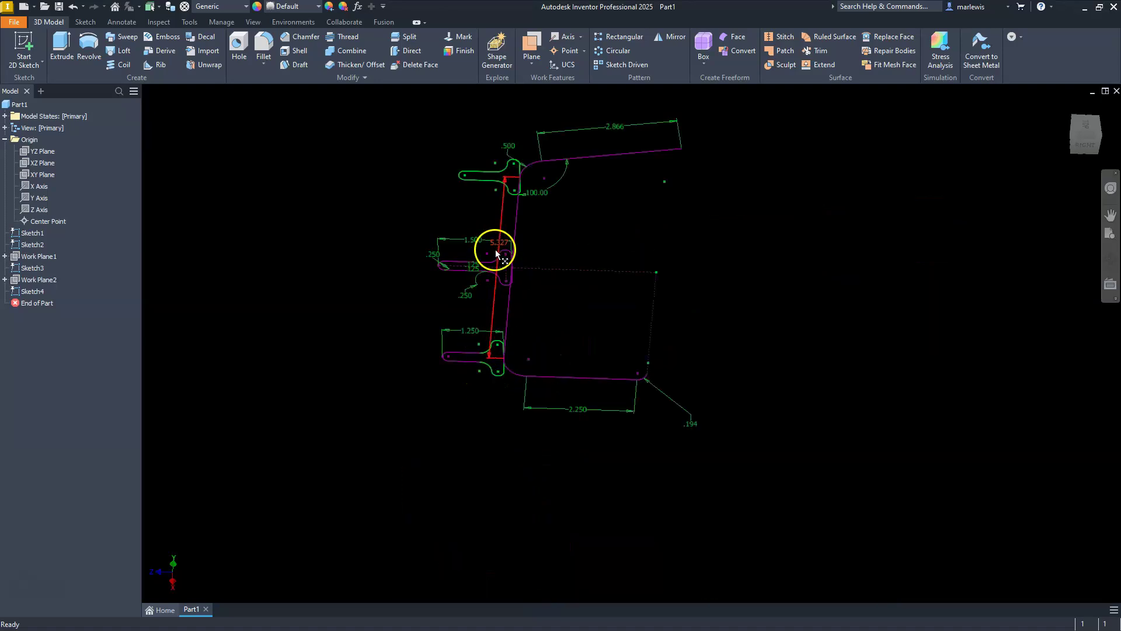
scroll(499, 221, down, 2)
Create a work plane parallel to the XY plane through the point where the path's 2.866 in line meets the 0.5 in fillet.
scroll(514, 195, up, 6)
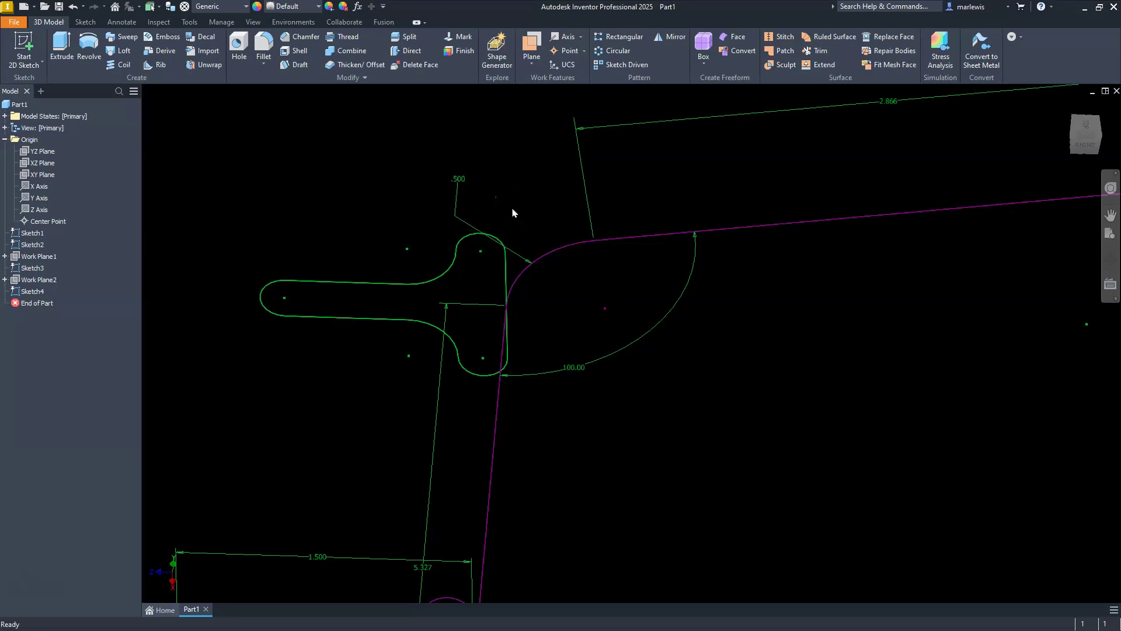
click(530, 47)
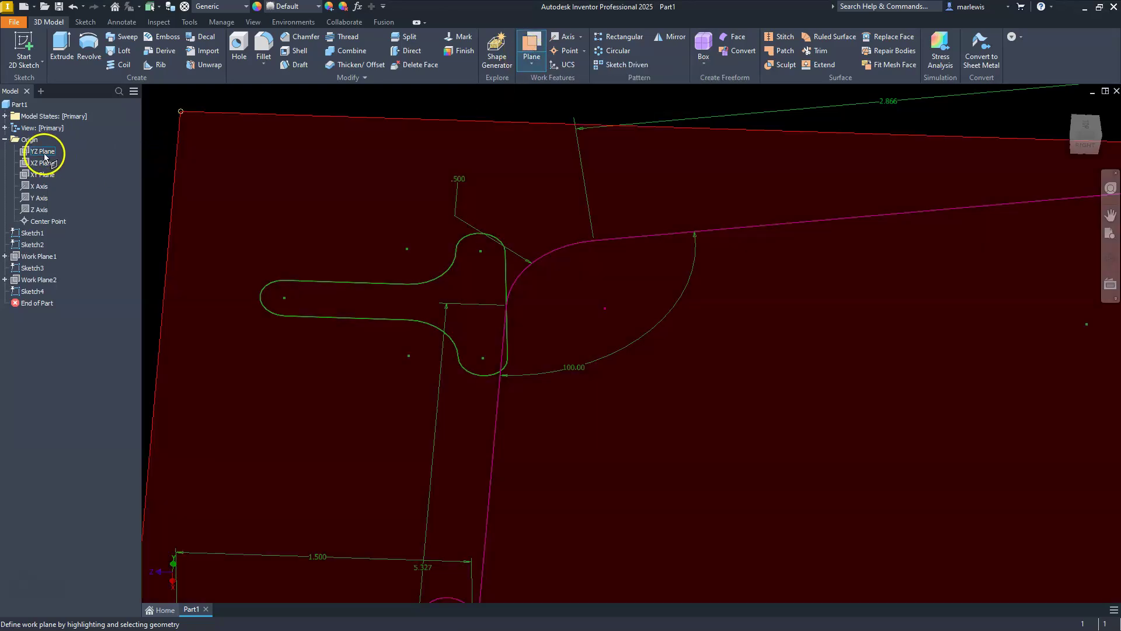
scroll(446, 227, down, 5)
scroll(453, 233, down, 3)
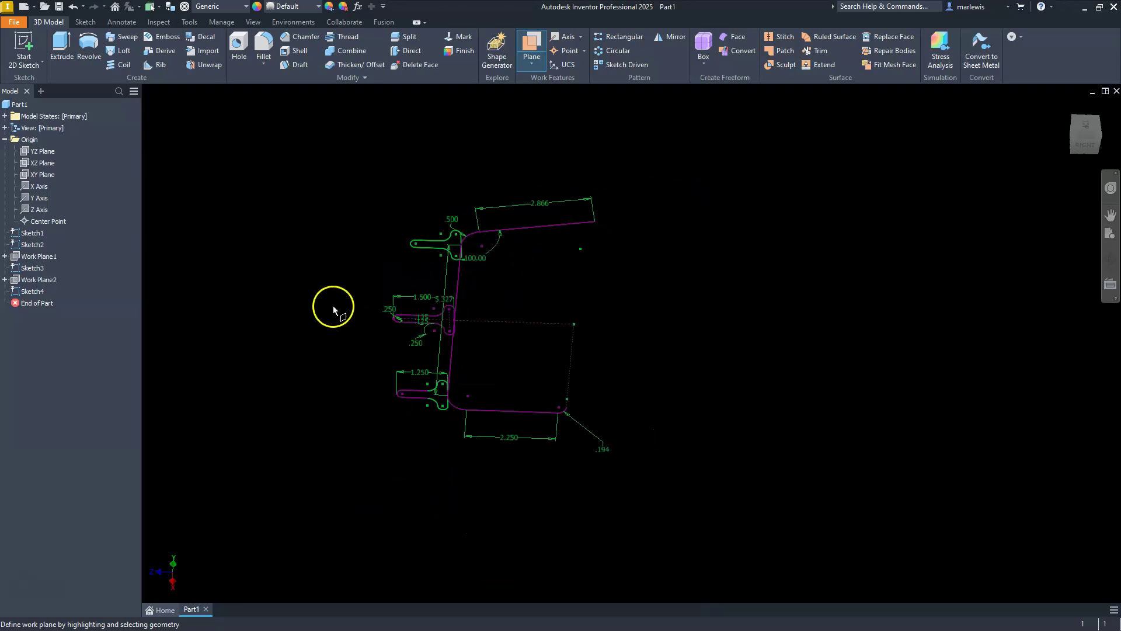
scroll(333, 306, up, 3)
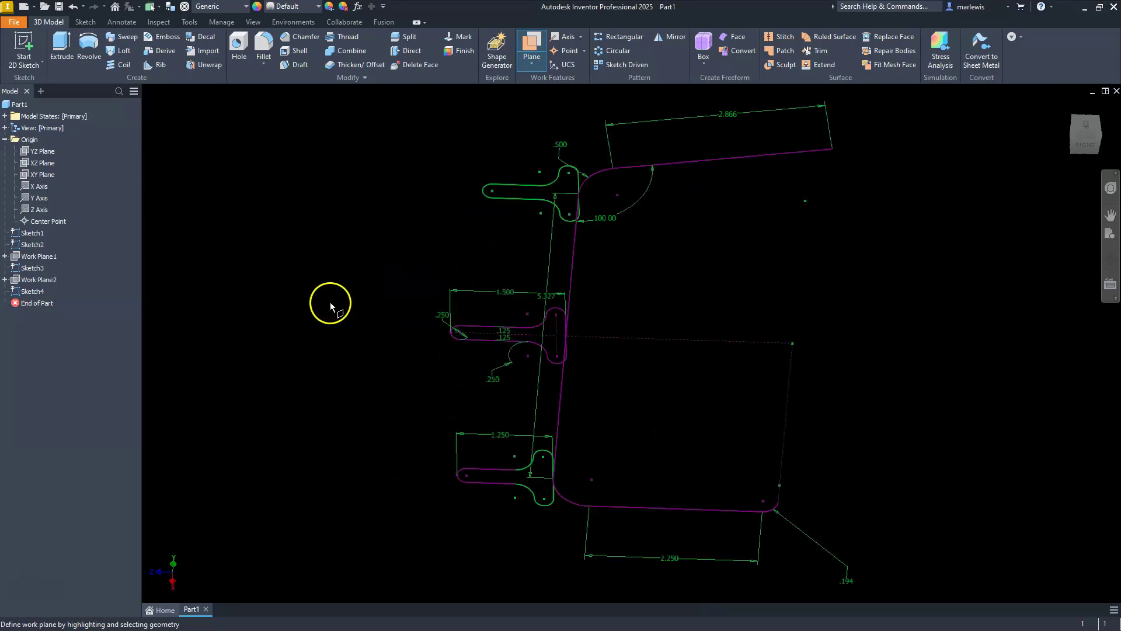
click(45, 176)
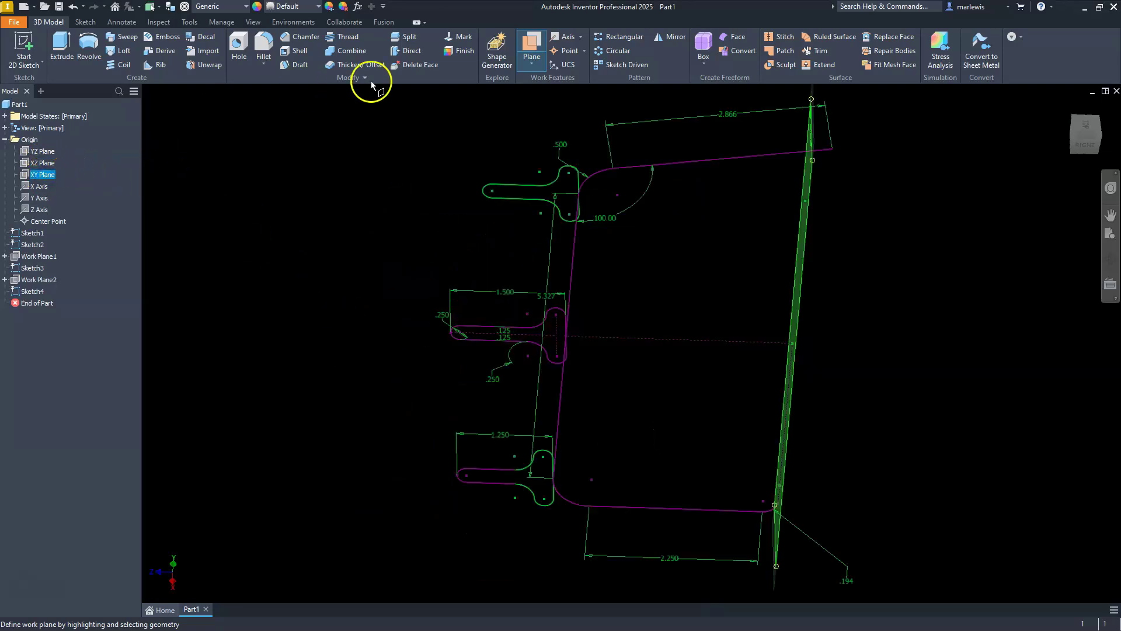
click(615, 172)
click(620, 305)
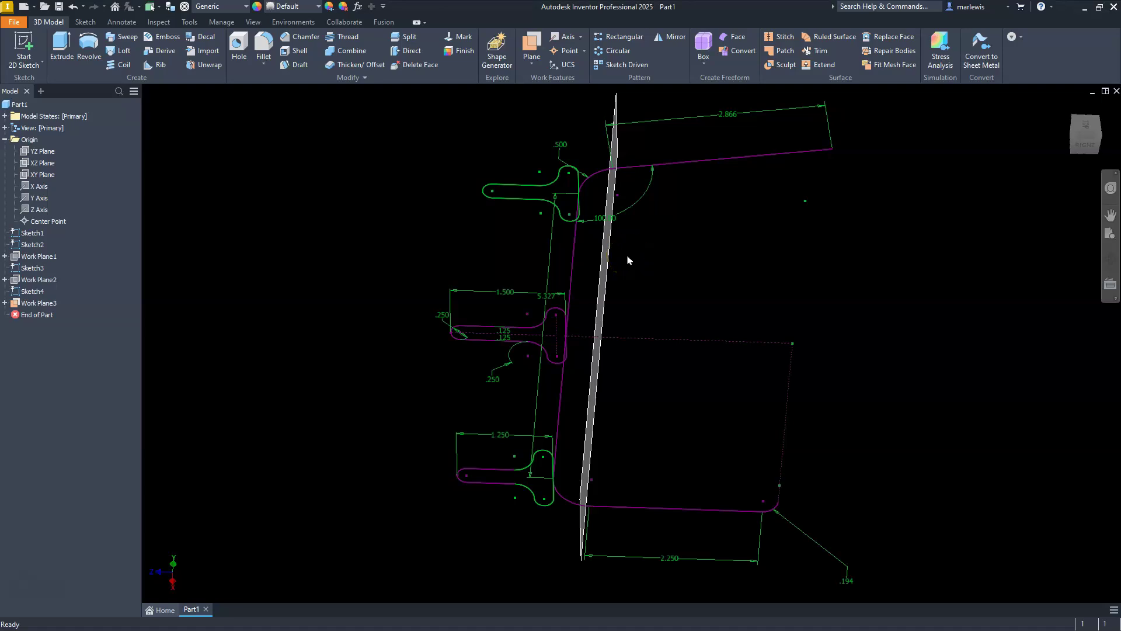
Create a work axis perpendicular to the YZ plane through the point where the 2.866 in line meets the fillet.
click(540, 67)
click(543, 50)
click(564, 39)
scroll(516, 121, up, 3)
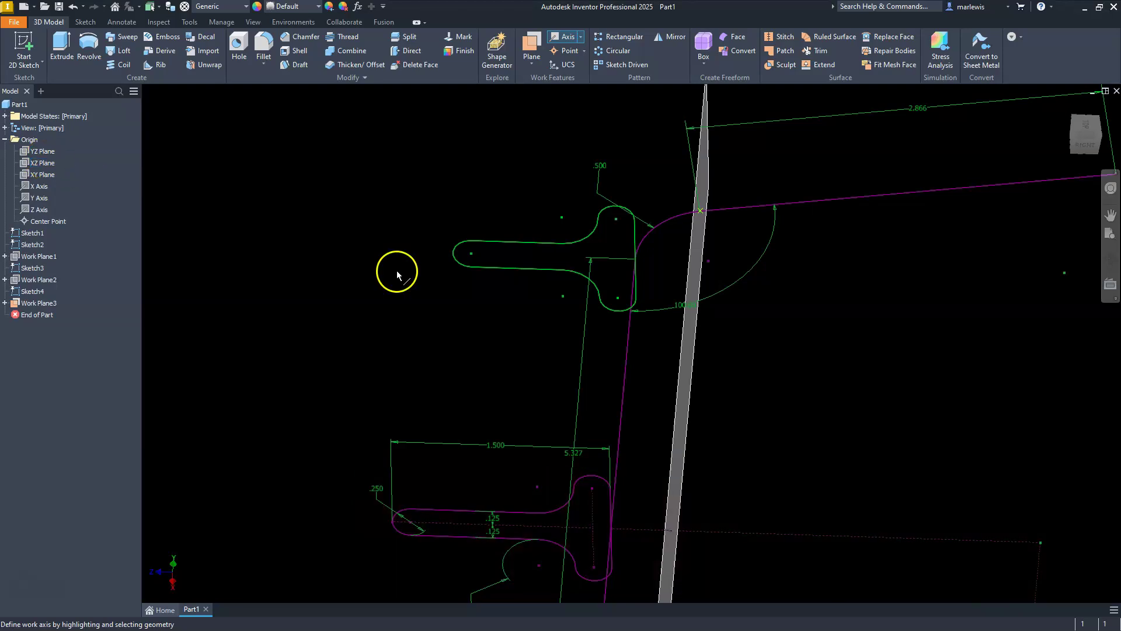
scroll(437, 295, down, 2)
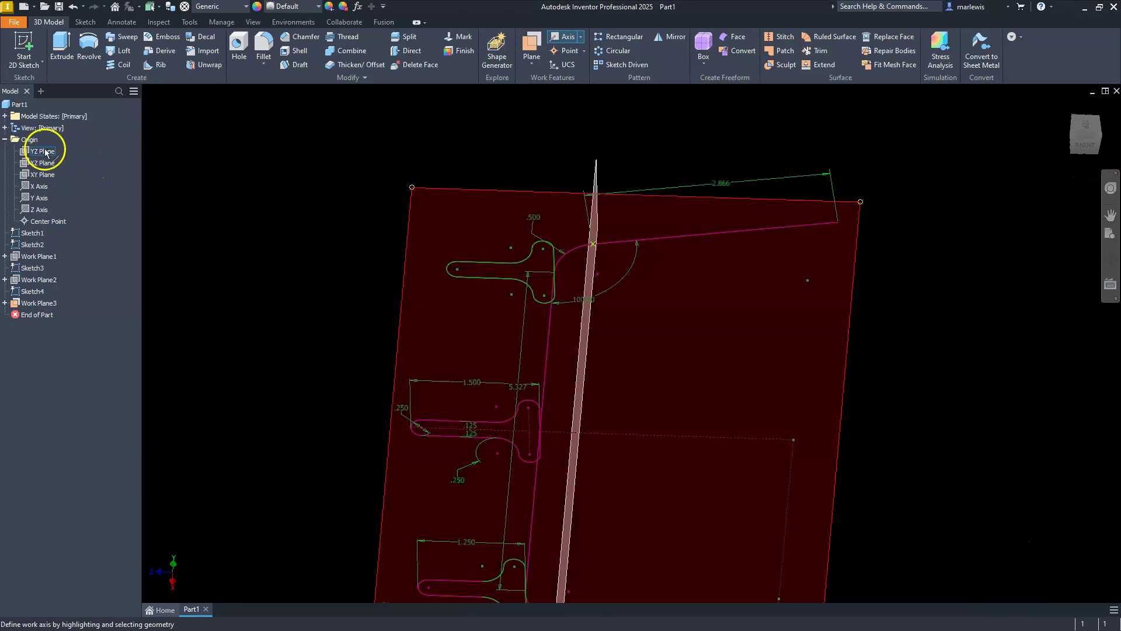
click(45, 153)
mouse_move(387, 230)
middle_down()
mouse_move(446, 261)
mouse_move(516, 268)
middle_up()
scroll(719, 236, down, 2)
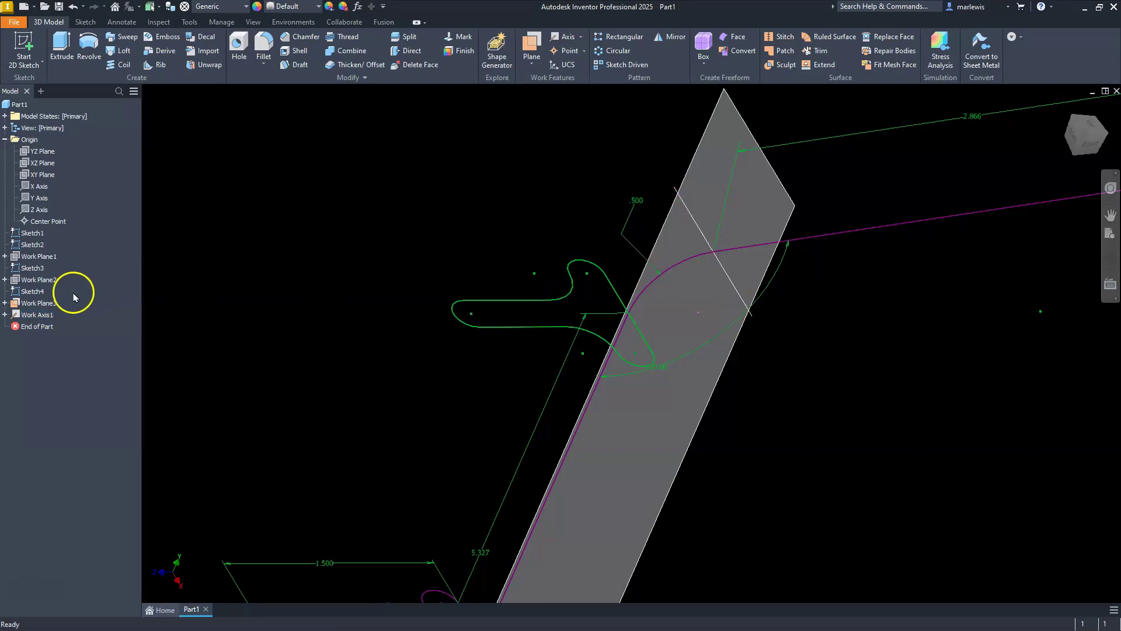
right_click(46, 307)
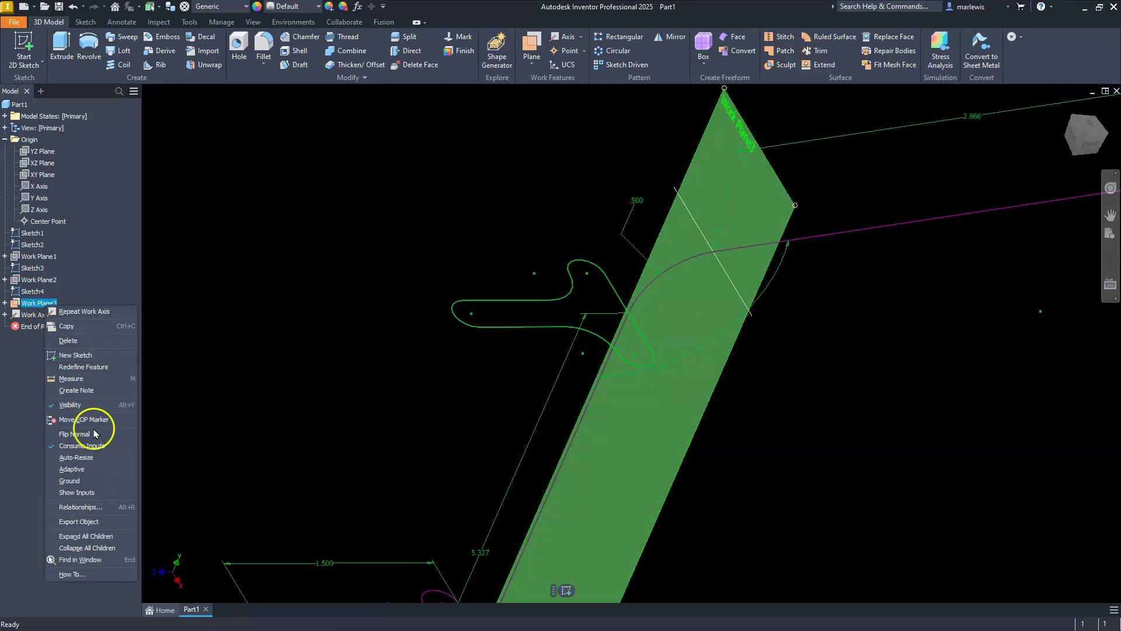
click(82, 405)
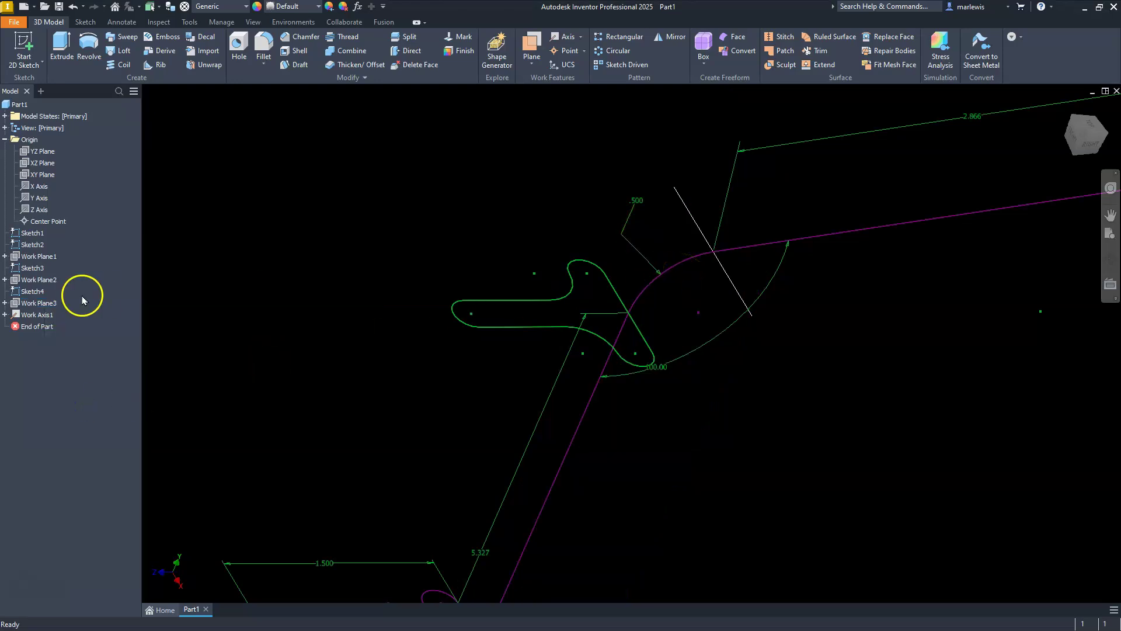
right_click(35, 303)
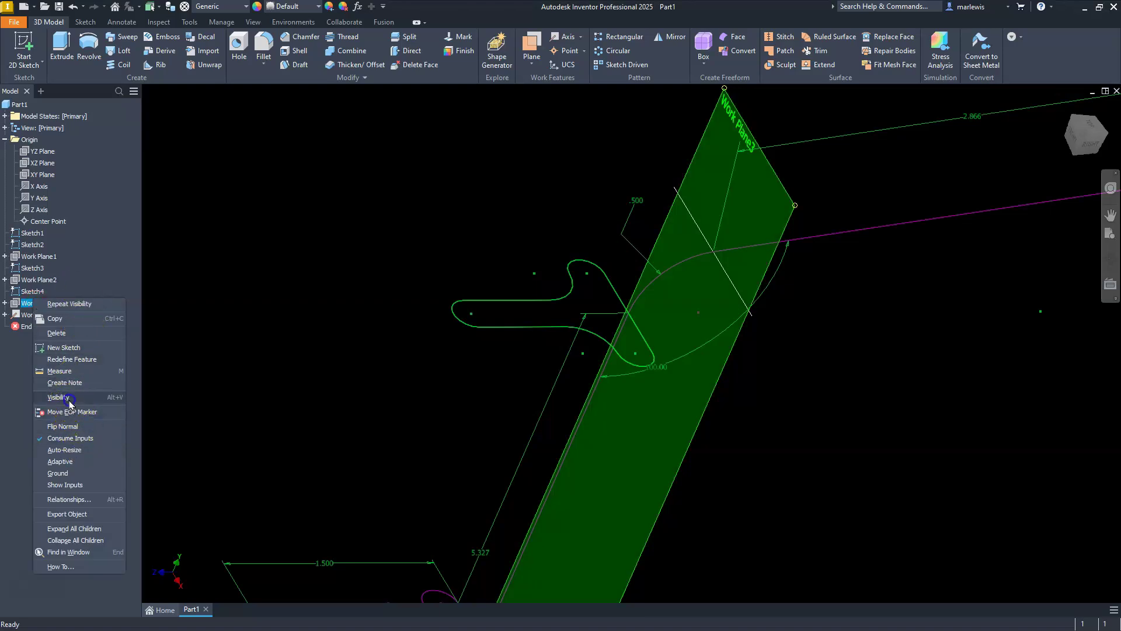
click(73, 412)
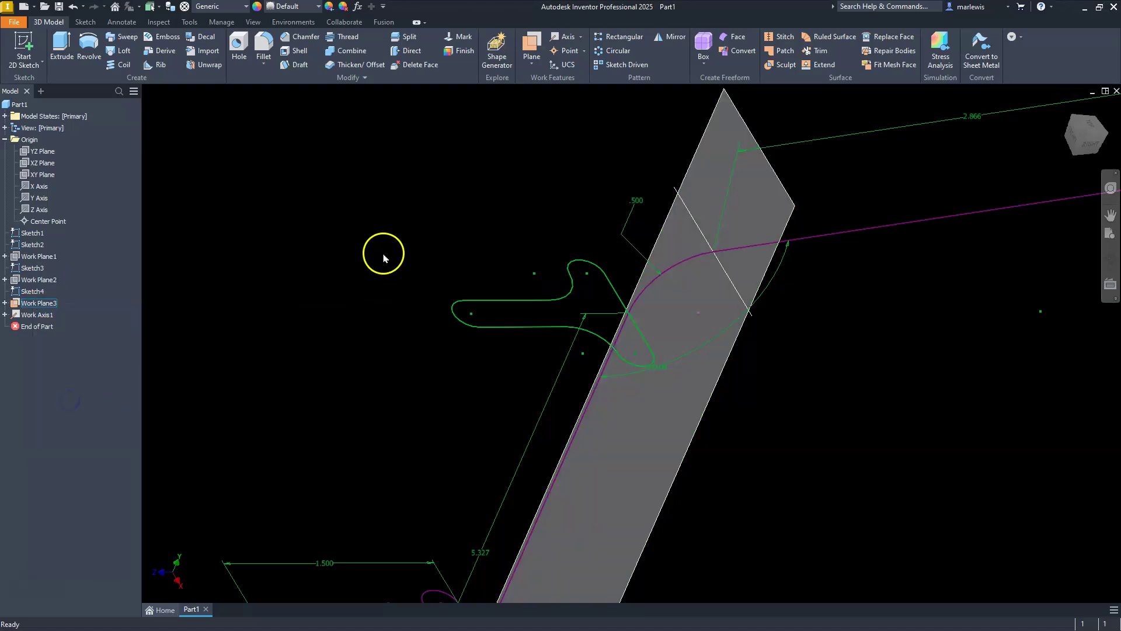
Create an angled work plane through the work axis, at 10° to the XY-parallel work plane.
click(531, 46)
click(692, 221)
click(685, 156)
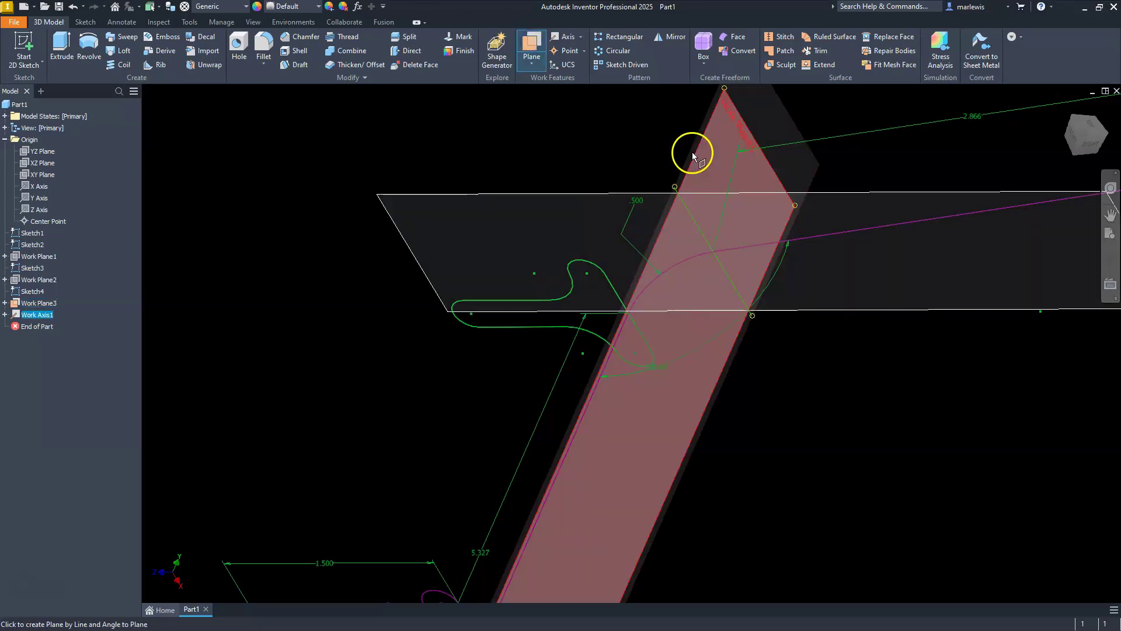
middle_drag(675, 373, 701, 321)
scroll(678, 325, down, 5)
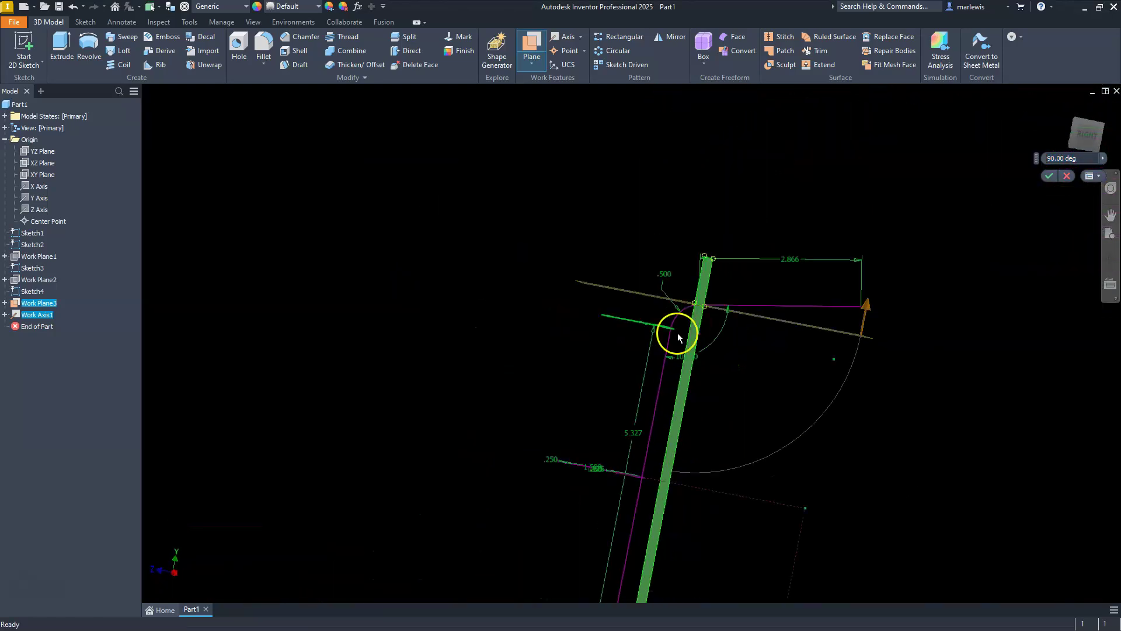
drag(868, 307, 727, 519)
click(751, 480)
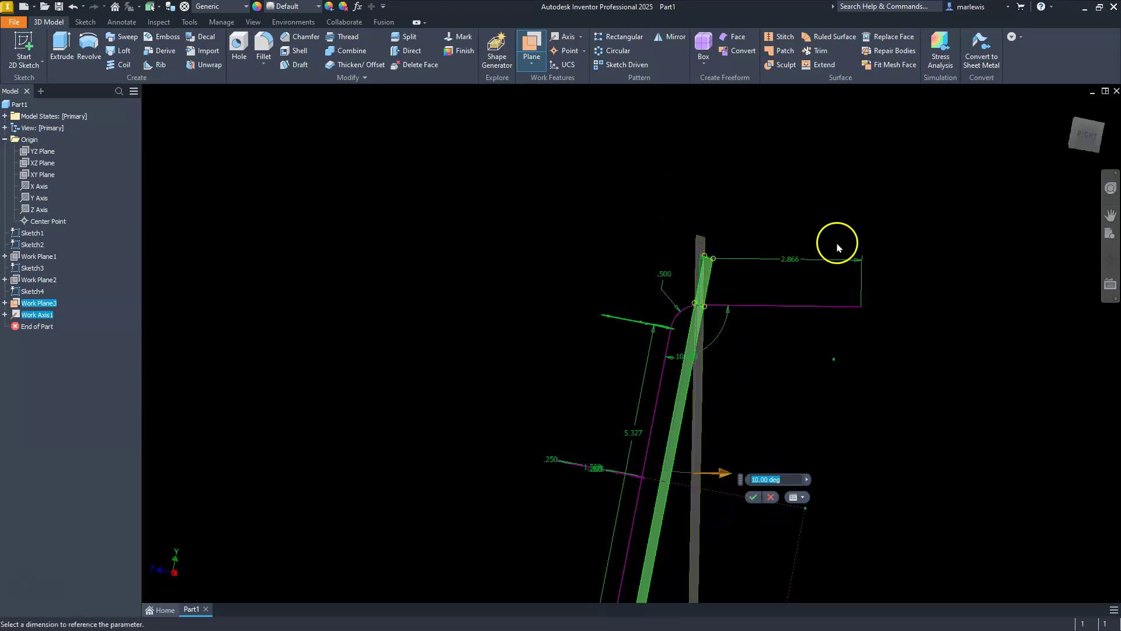
click(752, 497)
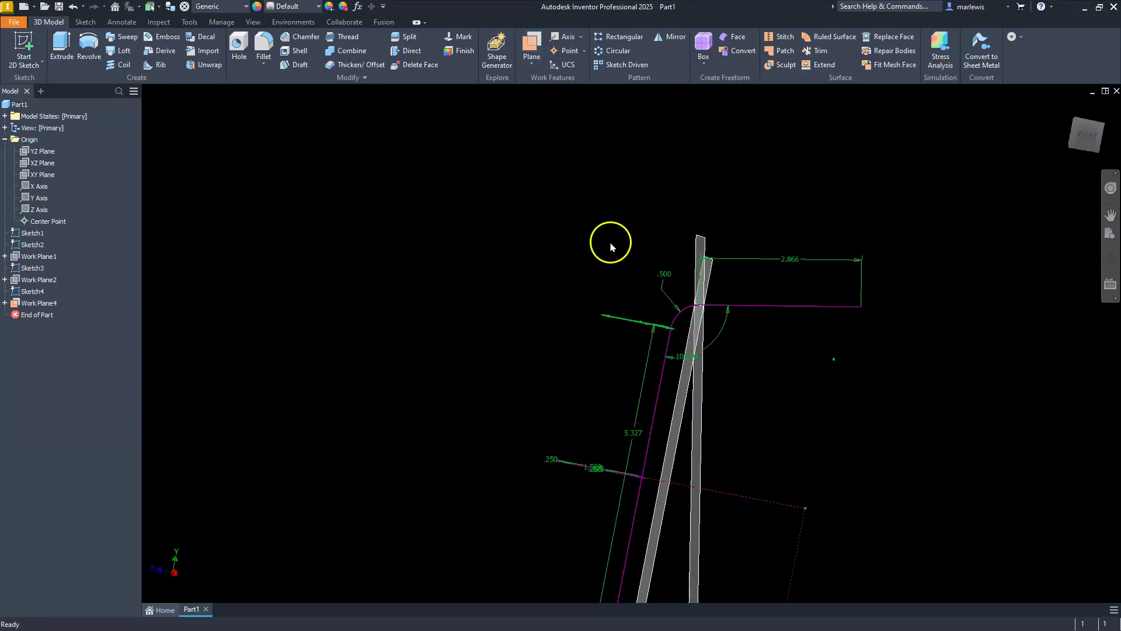
Hide the XY-parallel work plane that served as the angle reference.
scroll(630, 276, down, 2)
shift+middle_drag(638, 278, 670, 295)
scroll(659, 311, up, 5)
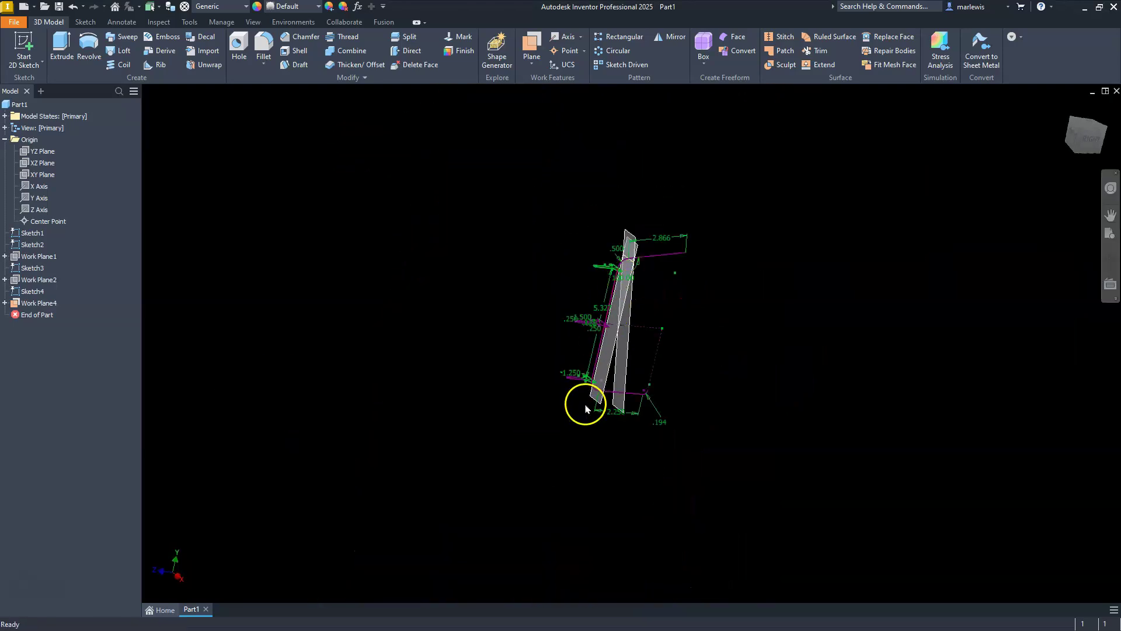
scroll(586, 396, up, 5)
click(608, 402)
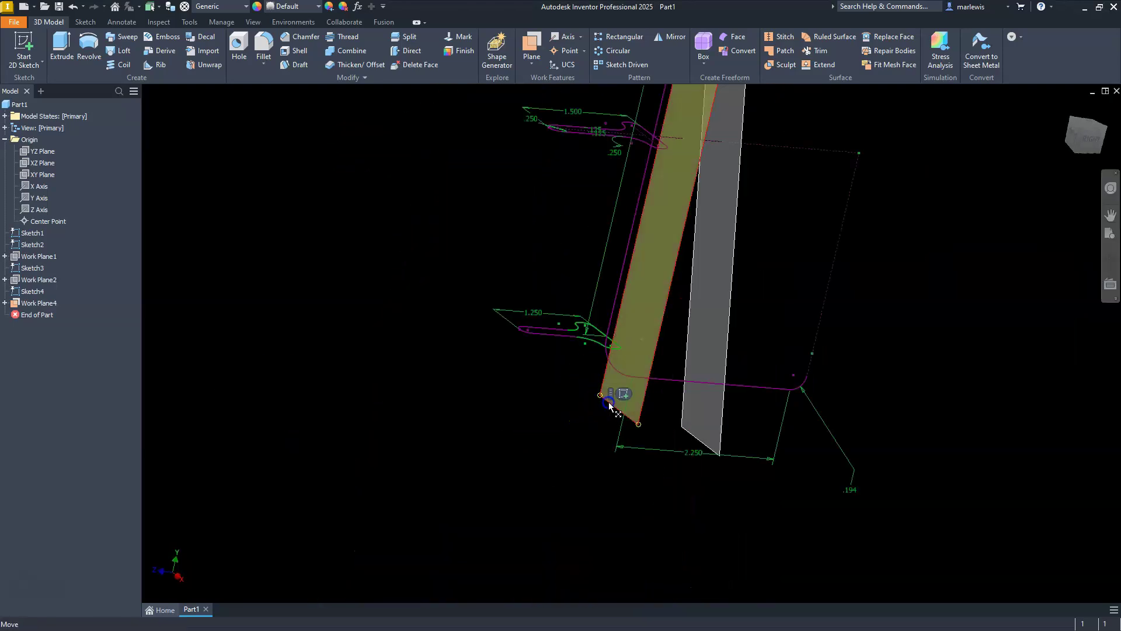
right_click(609, 405)
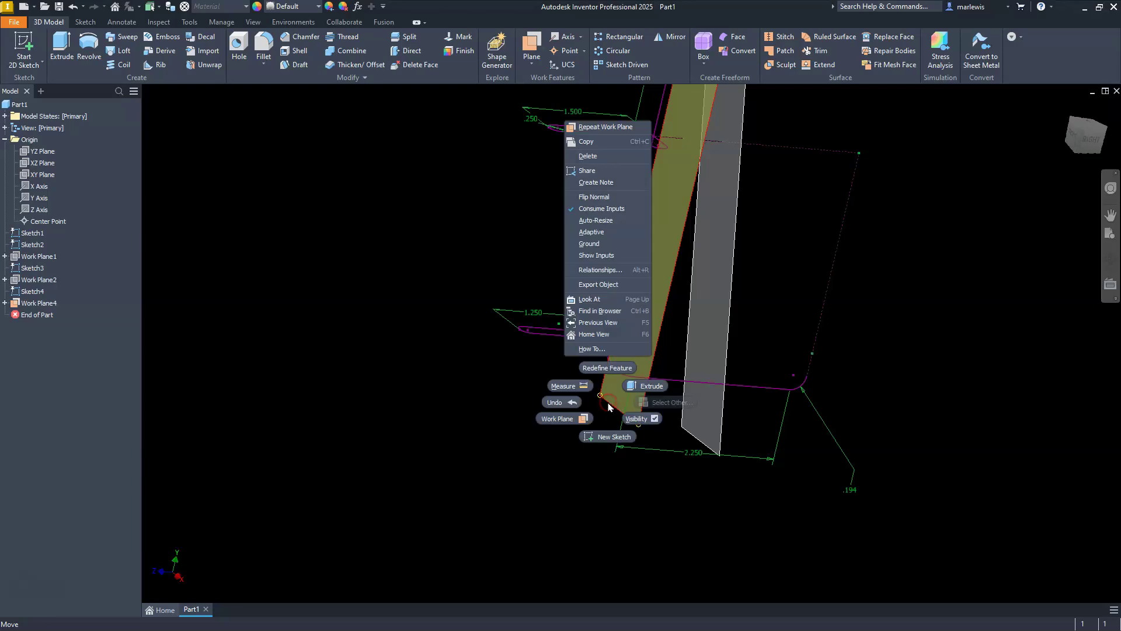
click(636, 418)
Hide the work axis at the upper end of the 0.5 in fillet.
scroll(601, 438, down, 3)
scroll(608, 195, down, 2)
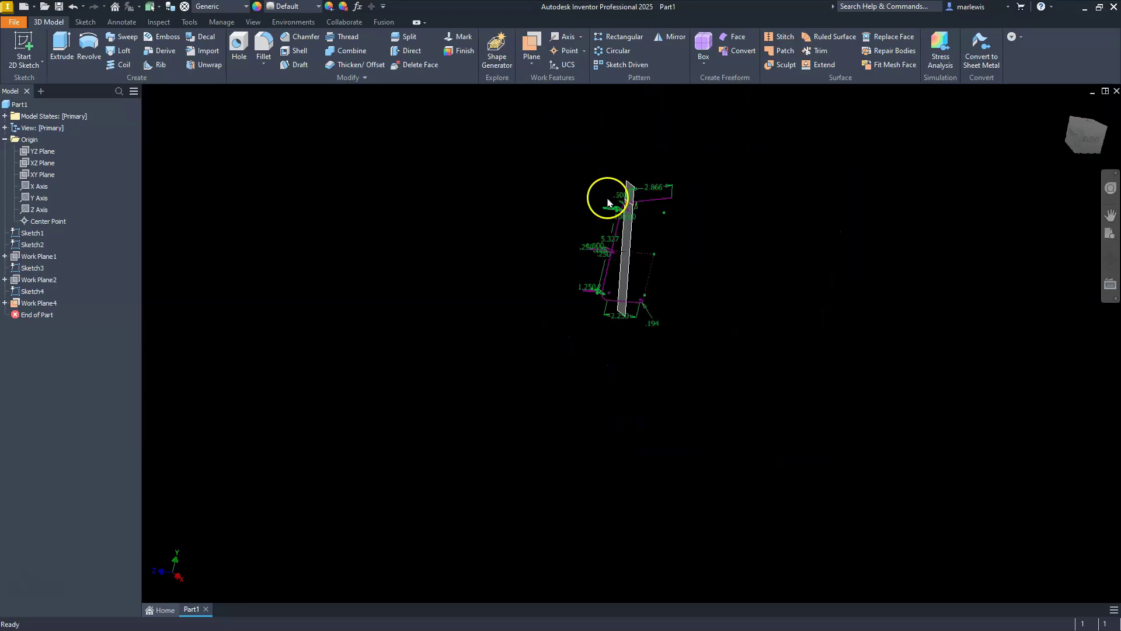
scroll(625, 193, up, 8)
click(729, 358)
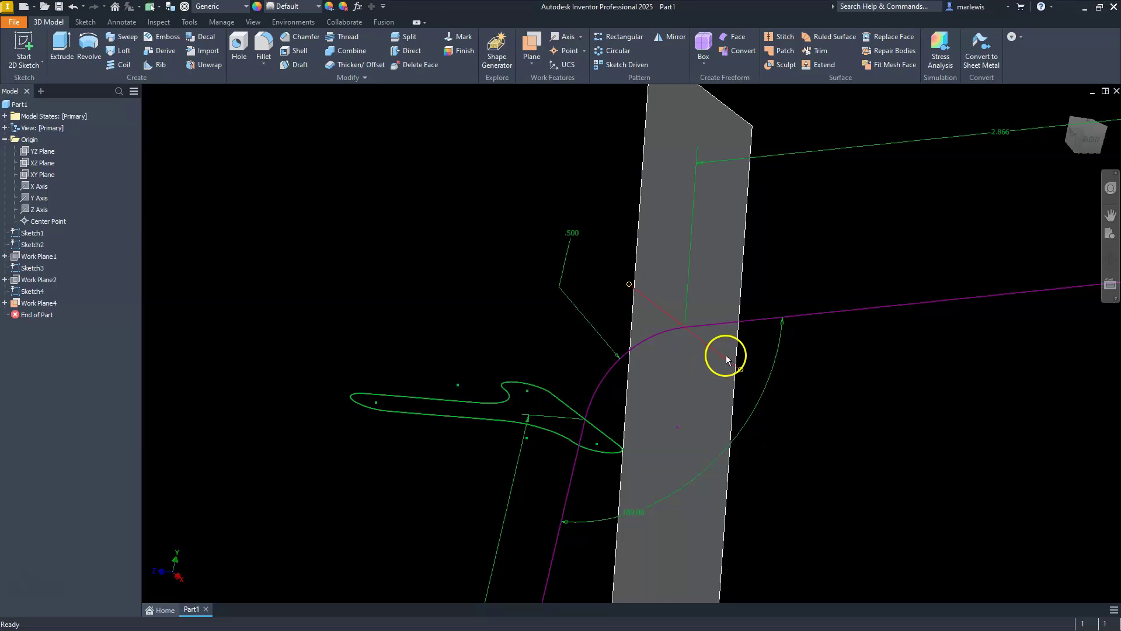
right_click(725, 360)
click(752, 372)
Start a new sketch on the angled work plane.
scroll(457, 236, down, 3)
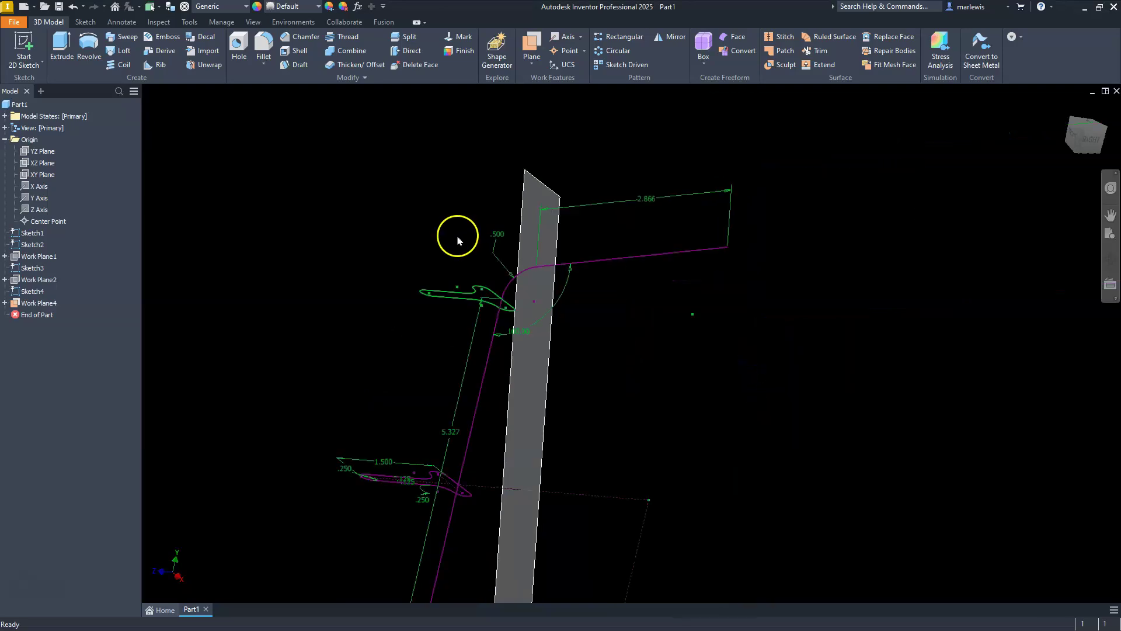
click(540, 187)
click(566, 180)
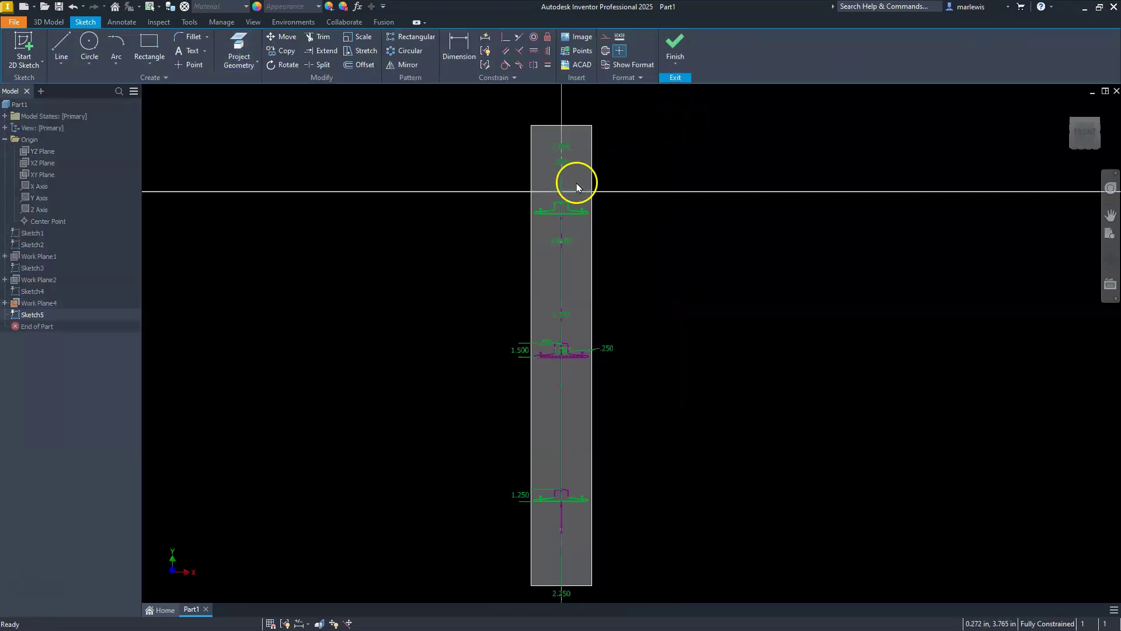
scroll(598, 126, up, 5)
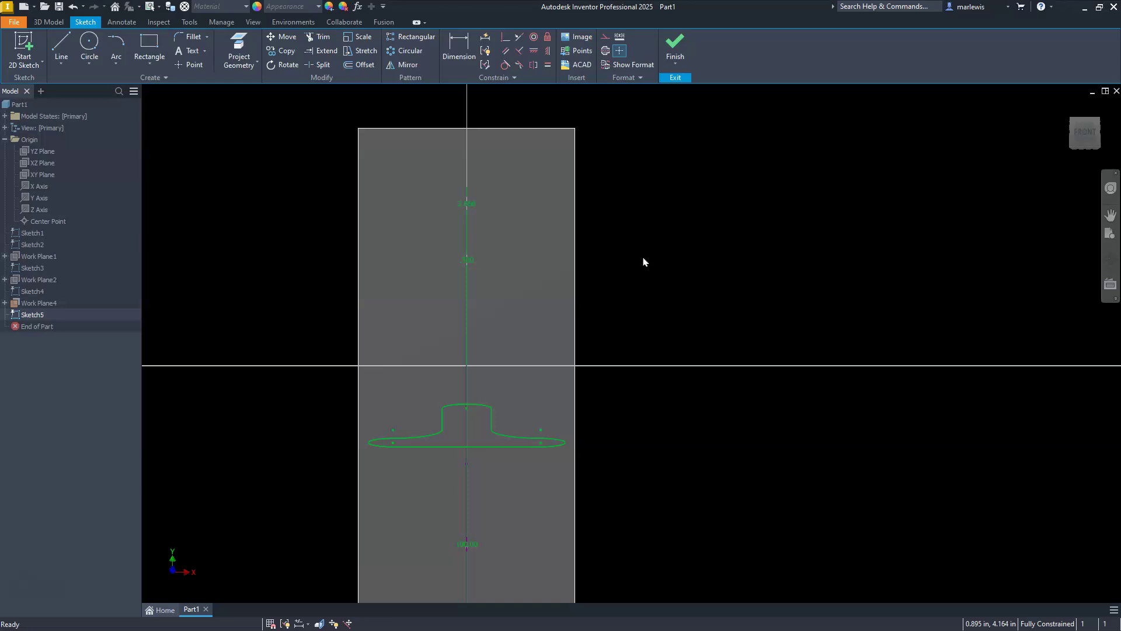
Sketch a horizontal base line beside the work plane and a vertical line rising from its midpoint.
key(l)
click(660, 290)
click(877, 291)
click(770, 291)
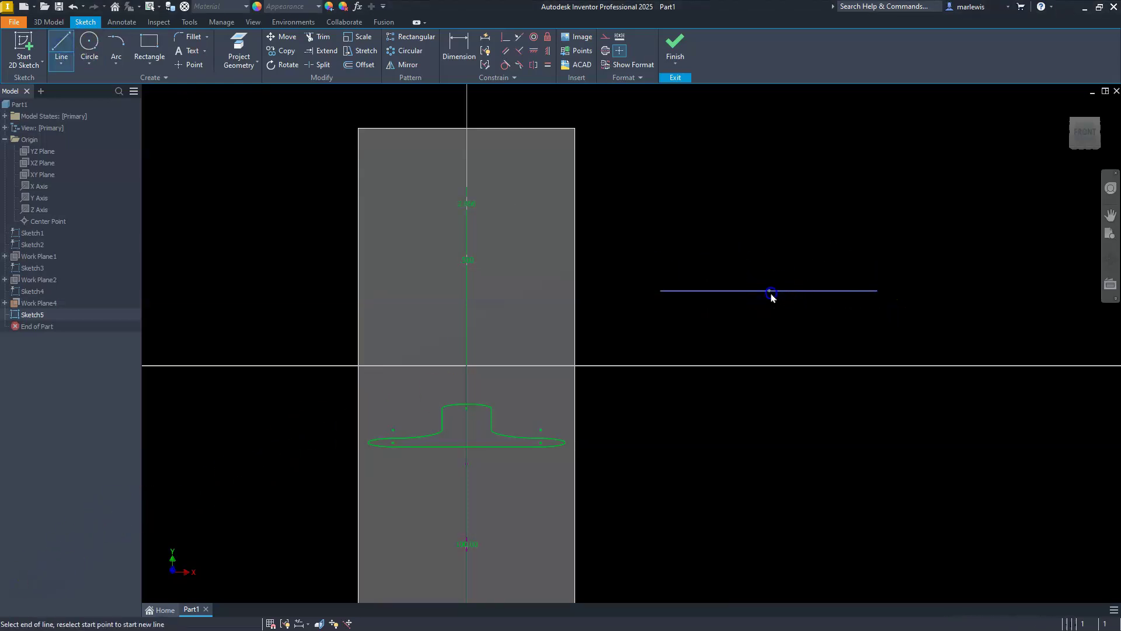
scroll(777, 262, down, 2)
click(755, 141)
Draw a circle centred on each end of the base line and a third centred on the vertical line, passing through its upper end.
key(c)
click(893, 427)
click(830, 426)
click(621, 426)
click(648, 389)
click(758, 225)
click(768, 142)
Apply equal constraints to the three circles of the T section.
click(547, 64)
click(701, 286)
click(649, 391)
click(692, 363)
click(832, 403)
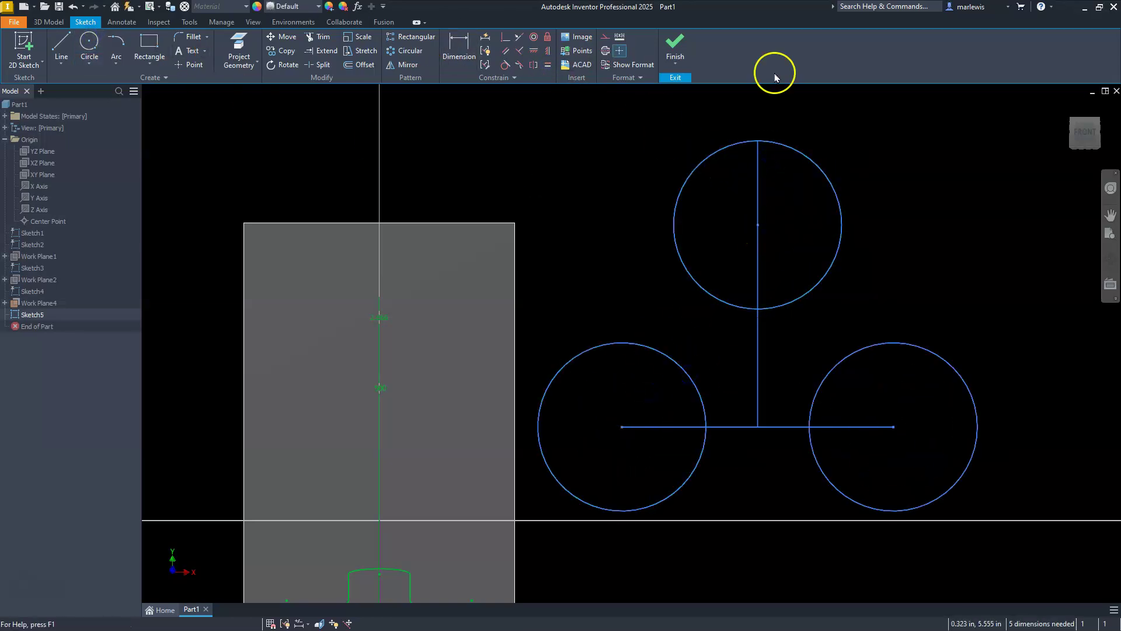
Dimension the upper circle's diameter as 0.25 in.
key(d)
click(817, 165)
click(858, 133)
text(.250)
key(Return)
Offset the vertical line 0.125 in to each side and the base line 0.125 in downward.
scroll(720, 283, up, 3)
click(360, 64)
click(788, 268)
text(.125)
key(Return)
click(788, 218)
text(.125)
key(Return)
click(809, 324)
text(.125)
key(Return)
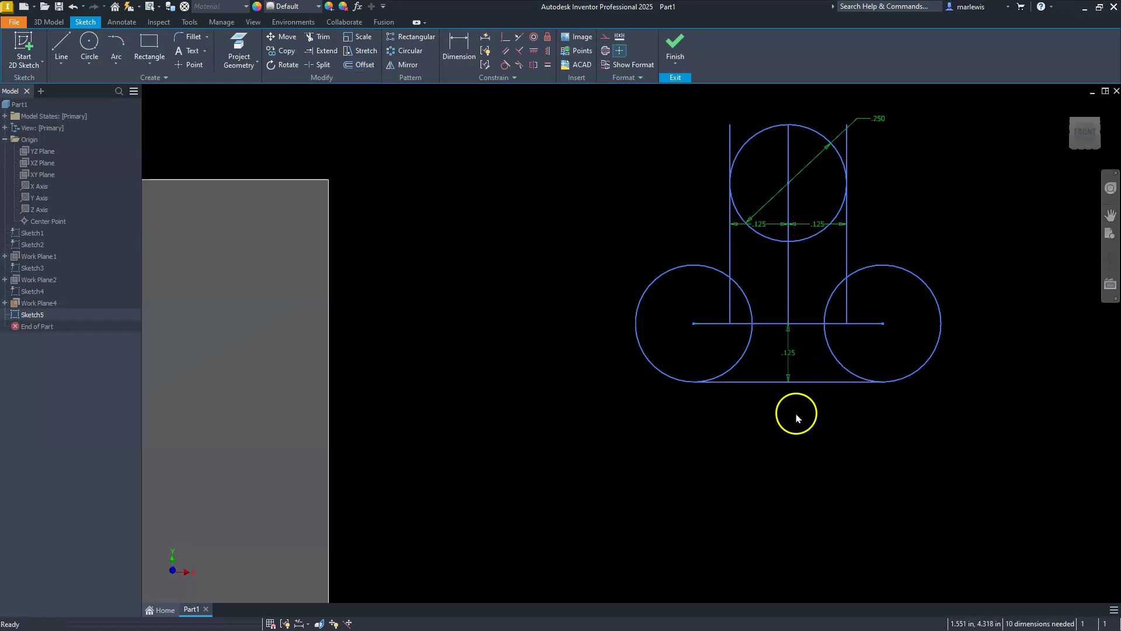
Dimension the T section's overall height as 1.25 in.
click(458, 46)
click(796, 125)
scroll(819, 213, down, 5)
scroll(870, 208, up, 3)
click(911, 243)
text(1.25)
key(Return)
scroll(764, 356, down, 3)
scroll(783, 173, up, 3)
key(Escape)
Widen the base line by moving its right end outward, and extend the bottom offset line to both lower circles.
drag(808, 454, 863, 454)
click(321, 50)
click(700, 497)
click(690, 497)
key(Escape)
Extend the two vertical offset lines to the base line.
click(321, 50)
click(694, 377)
click(781, 351)
Draw one circle on each side of the stem with their centres level, and make the two circles equal.
key(c)
click(636, 321)
click(626, 295)
click(840, 322)
click(859, 283)
key(Escape)
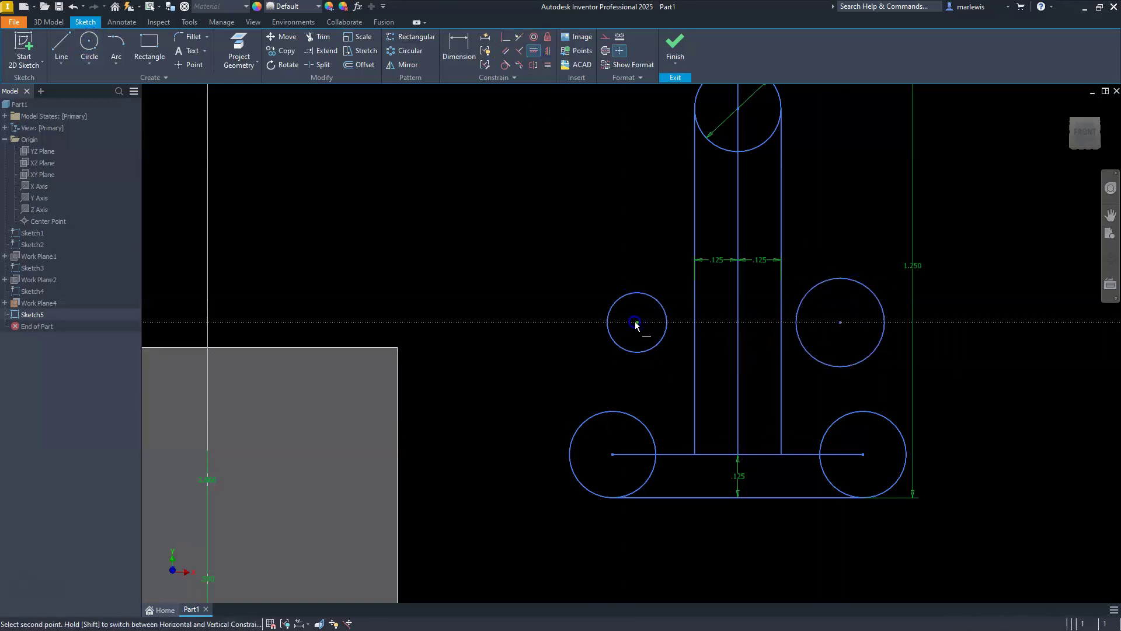
click(547, 64)
click(657, 300)
click(809, 290)
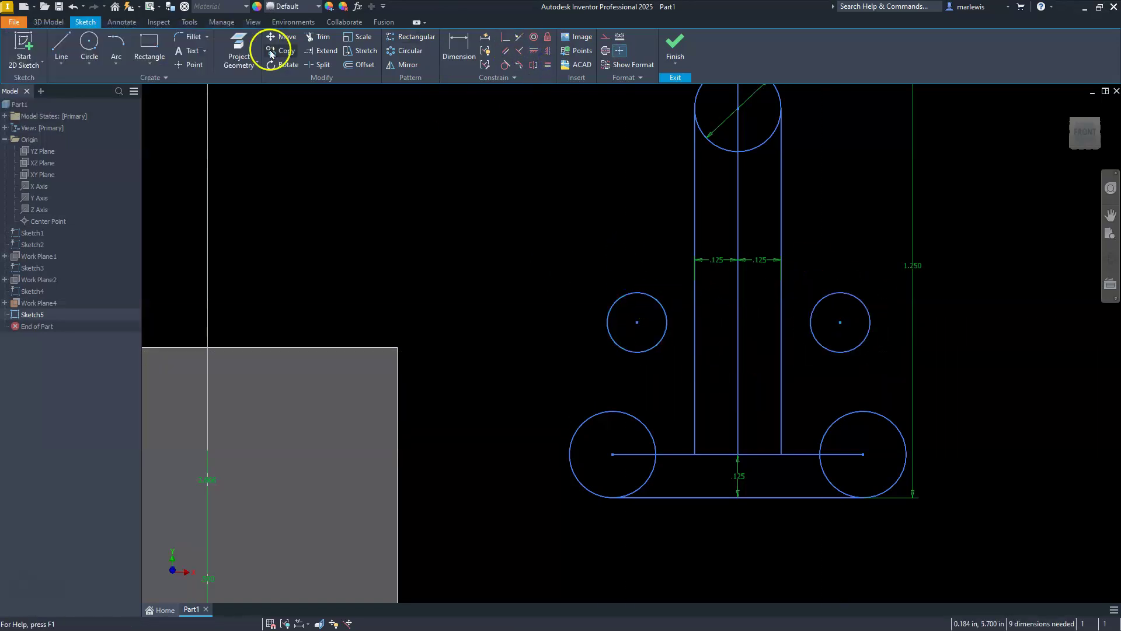
Dimension the left side circle's diameter as 0.5 in.
key(d)
click(617, 300)
click(586, 285)
text(.5)
key(Return)
Make both side circles tangent to the adjacent vertical stem lines and to the lower end circles.
click(505, 64)
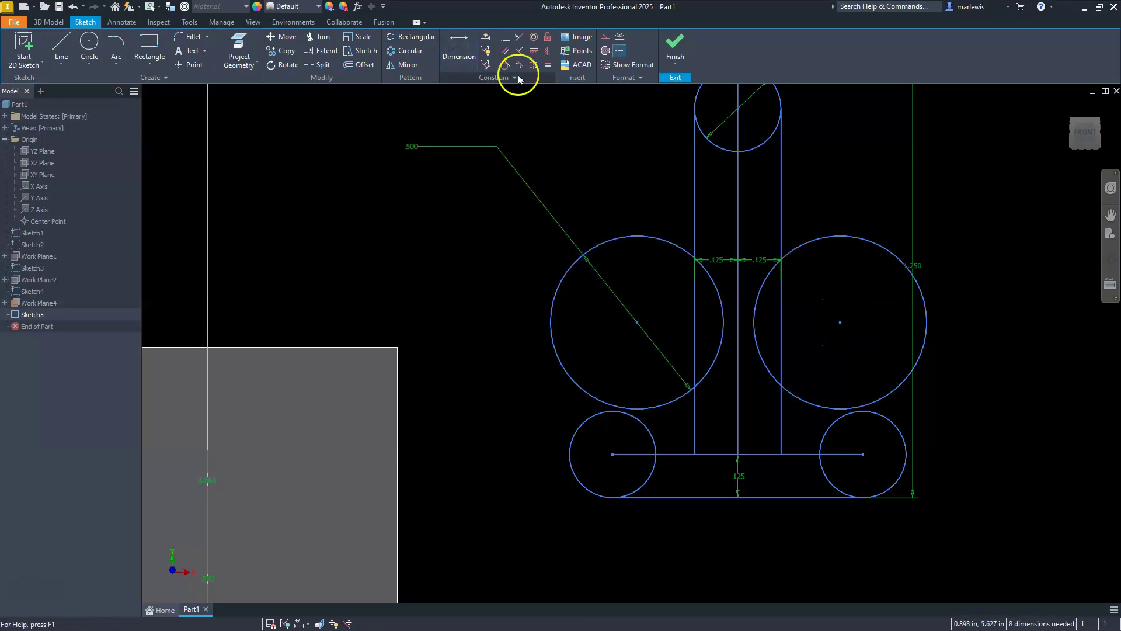
click(693, 313)
click(641, 416)
click(726, 318)
click(781, 350)
click(796, 375)
click(820, 449)
key(Escape)
Align the left side circle's centre vertically with the lower left circle's centre, and shift the section by its right side circle.
key(i)
click(608, 324)
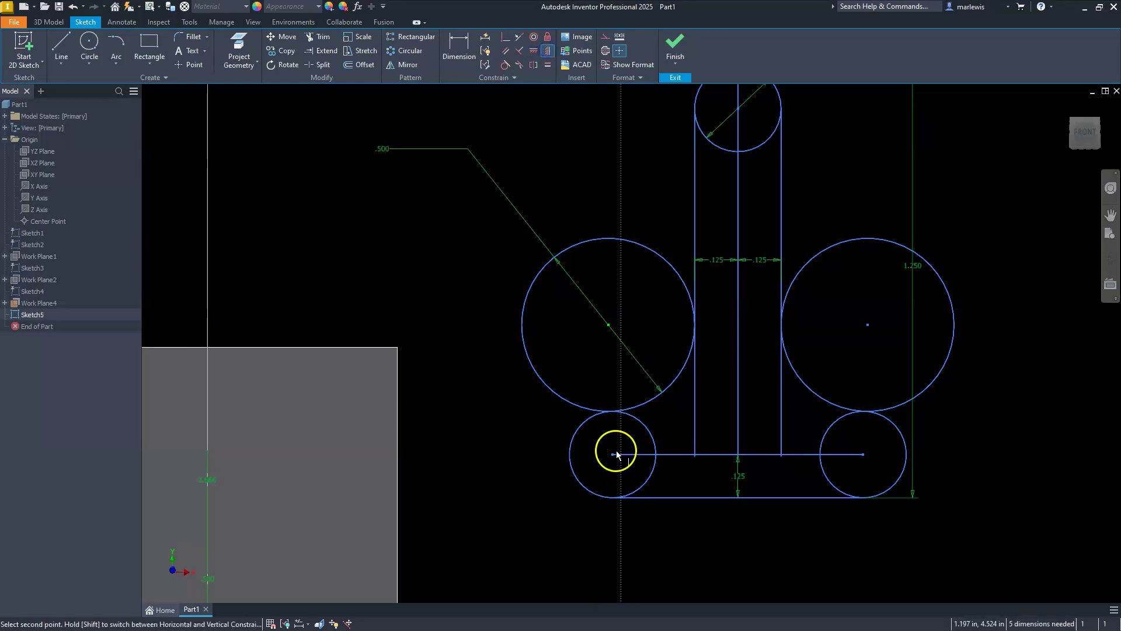
click(613, 454)
drag(871, 325, 836, 339)
Trim the side circles' outer arcs and the inner arcs of the lower and top circles to leave a rounded T outline.
key(x)
click(509, 287)
click(750, 403)
click(889, 403)
click(807, 440)
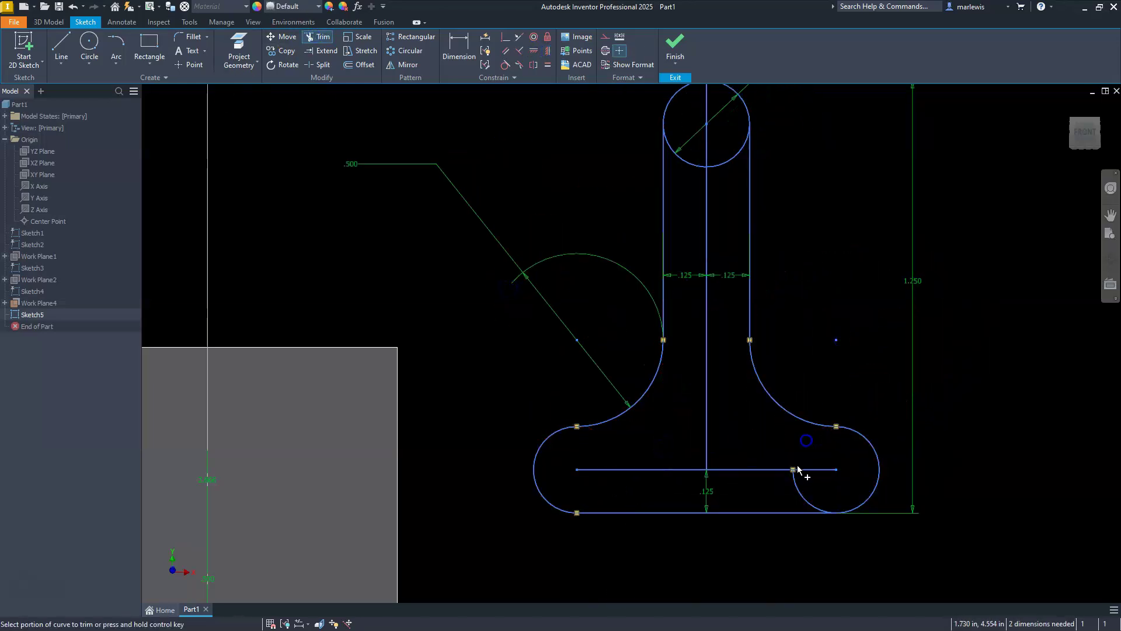
click(721, 169)
key(Escape)
Convert the stem's centre line and the horizontal base line between the lower arc centres to construction lines.
click(731, 470)
ctrl+click(706, 430)
right_click(706, 431)
click(721, 356)
Project the path point where the profile meets the angled work plane at the start of the fillet arc into the sketch.
scroll(563, 433, down, 5)
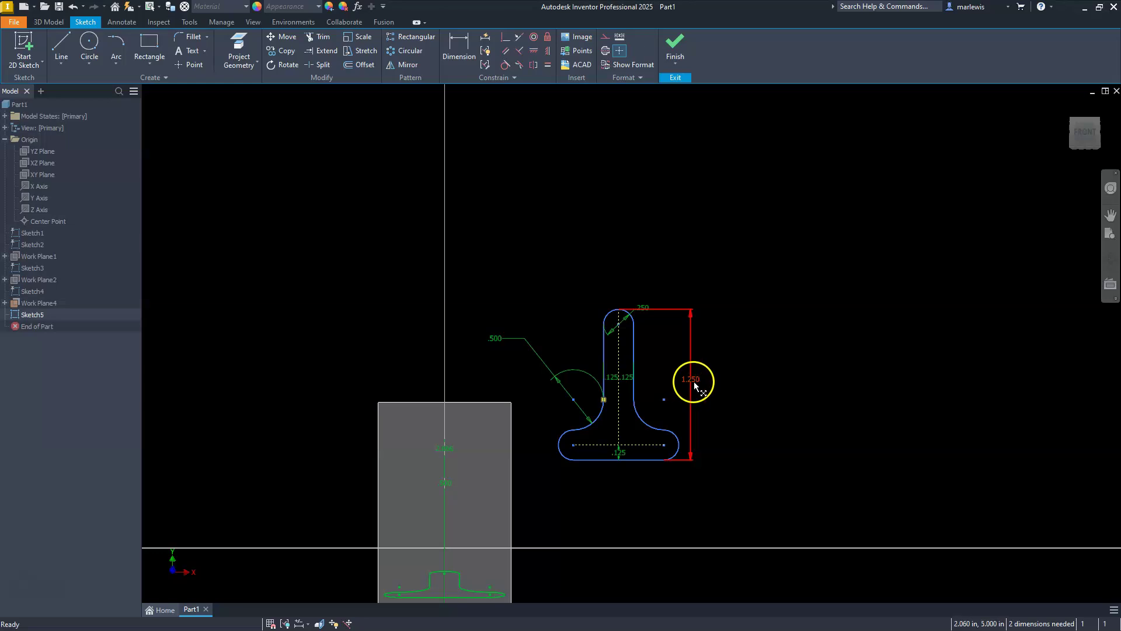
scroll(514, 387, down, 2)
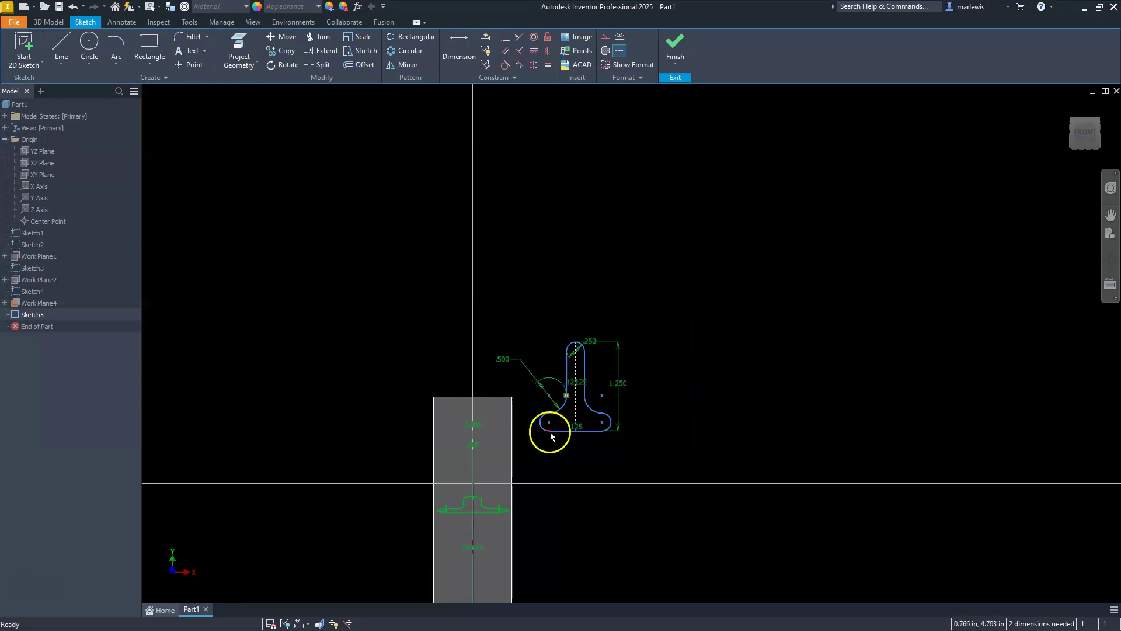
scroll(545, 430, up, 5)
scroll(528, 464, down, 3)
mouse_move(520, 476)
shift+middle_down()
mouse_move(488, 492)
mouse_move(558, 413)
mouse_move(585, 418)
mouse_move(587, 430)
shift+middle_up()
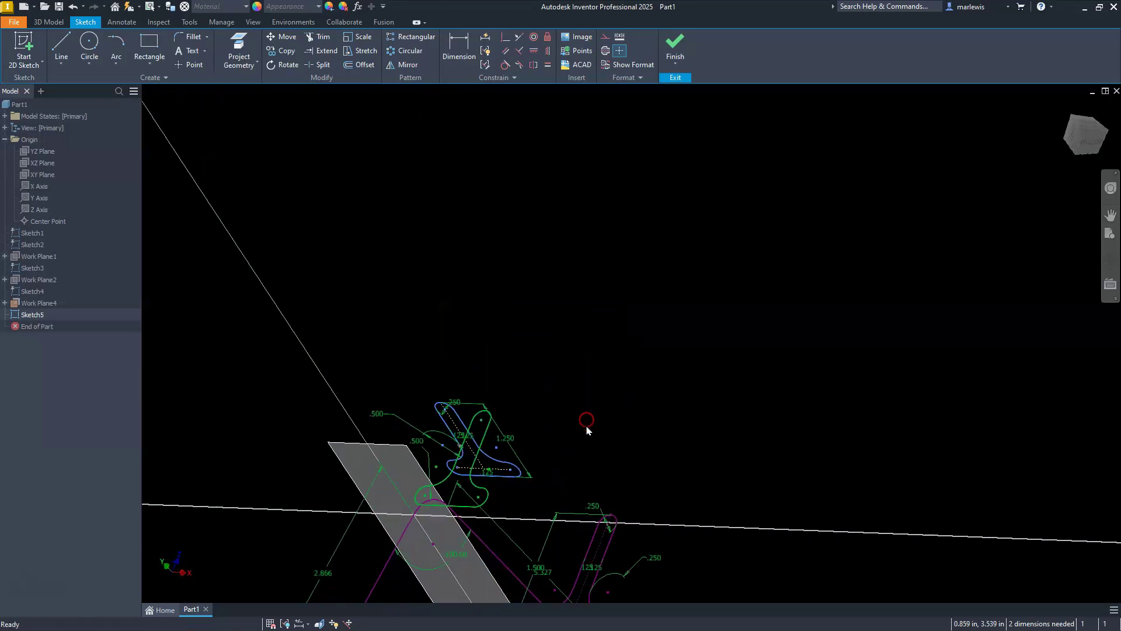
scroll(587, 432, down, 2)
mouse_move(546, 465)
shift+middle_down()
mouse_move(555, 475)
mouse_move(593, 425)
mouse_move(640, 448)
shift+middle_up()
scroll(468, 461, up, 3)
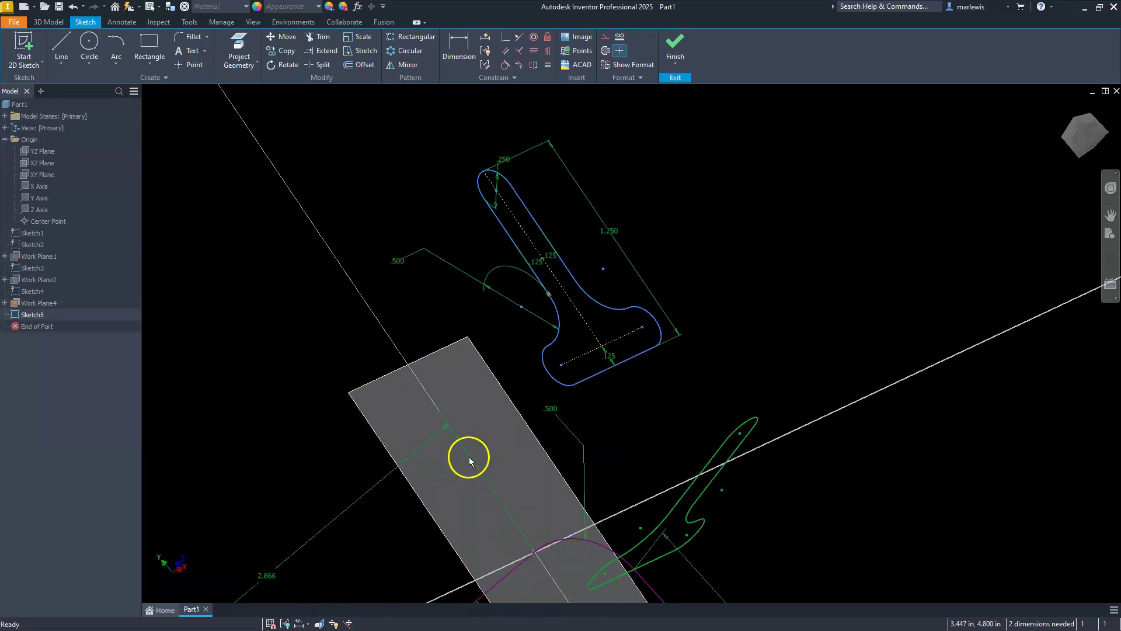
scroll(604, 358, down, 3)
scroll(518, 503, up, 3)
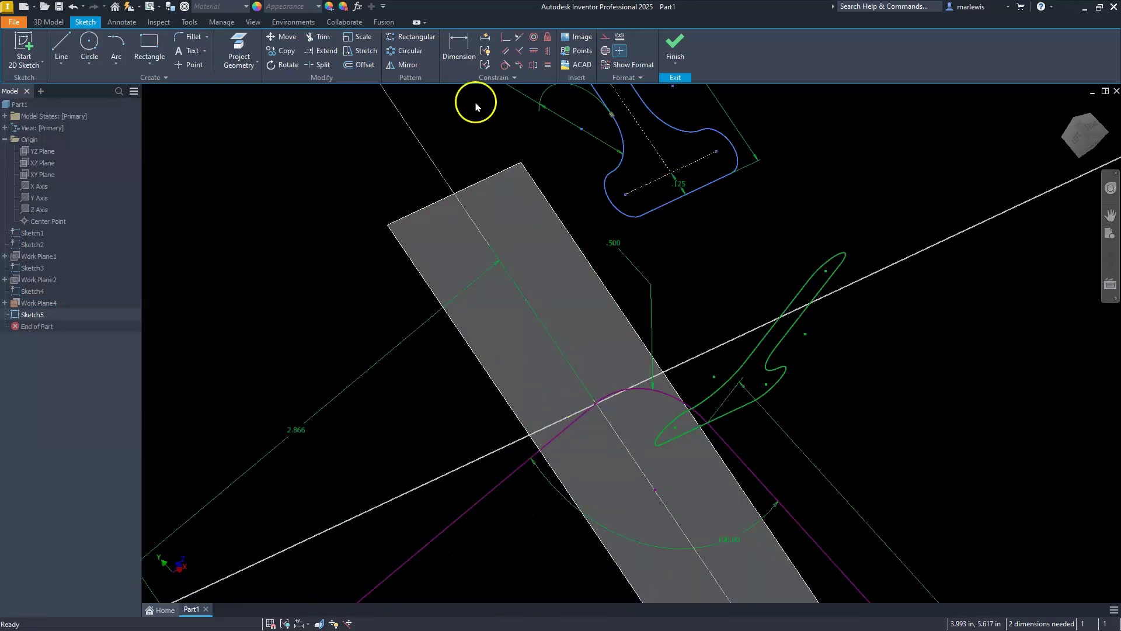
click(506, 37)
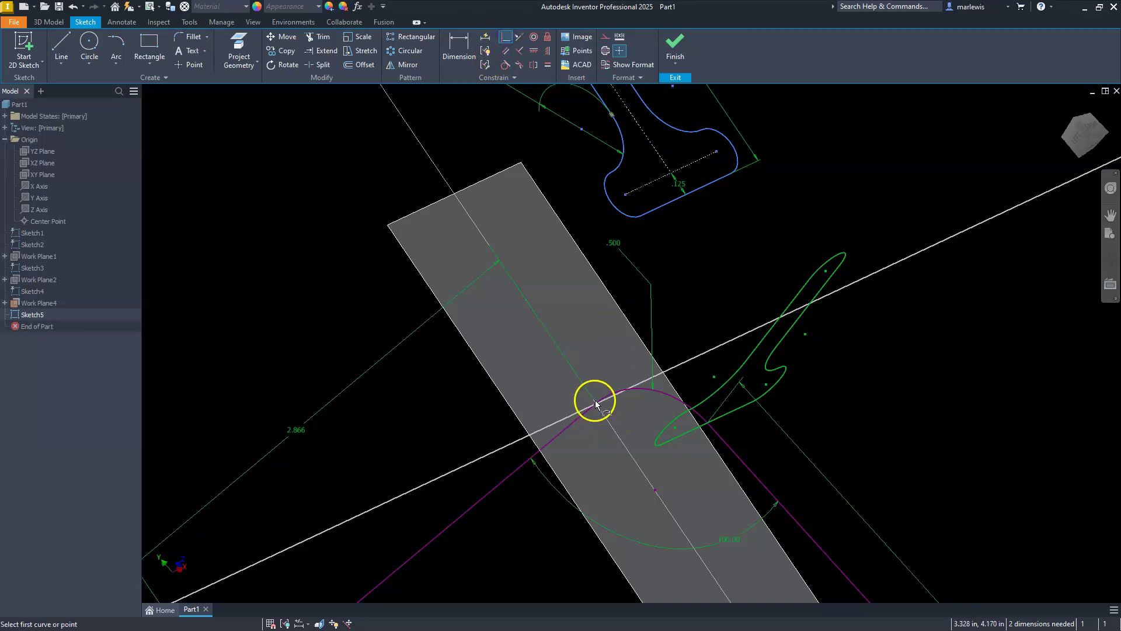
click(687, 199)
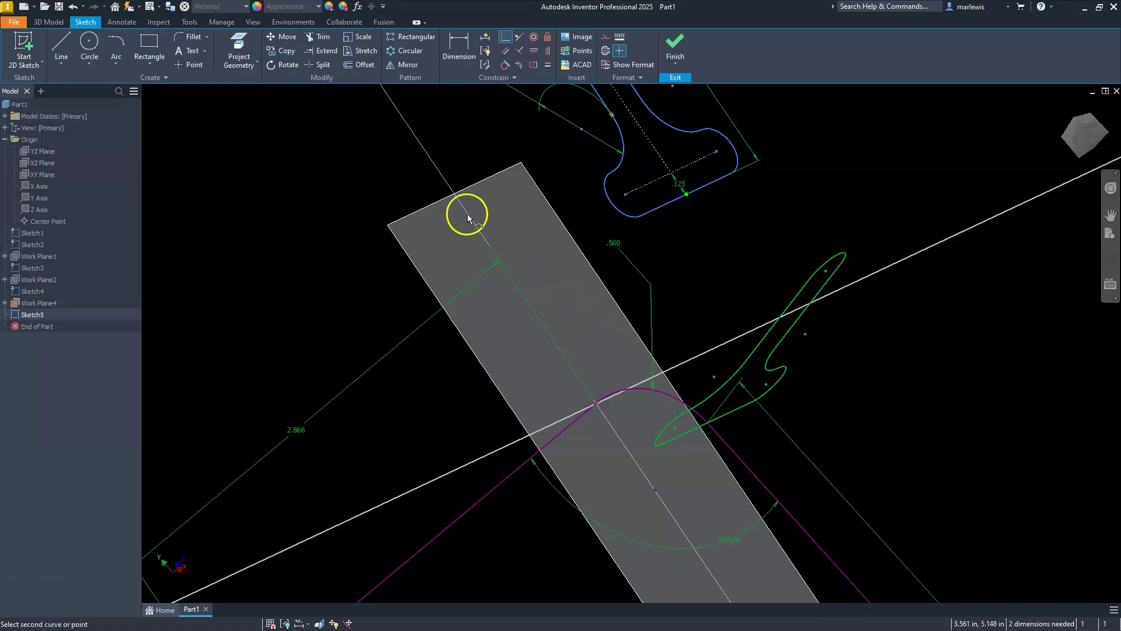
click(239, 50)
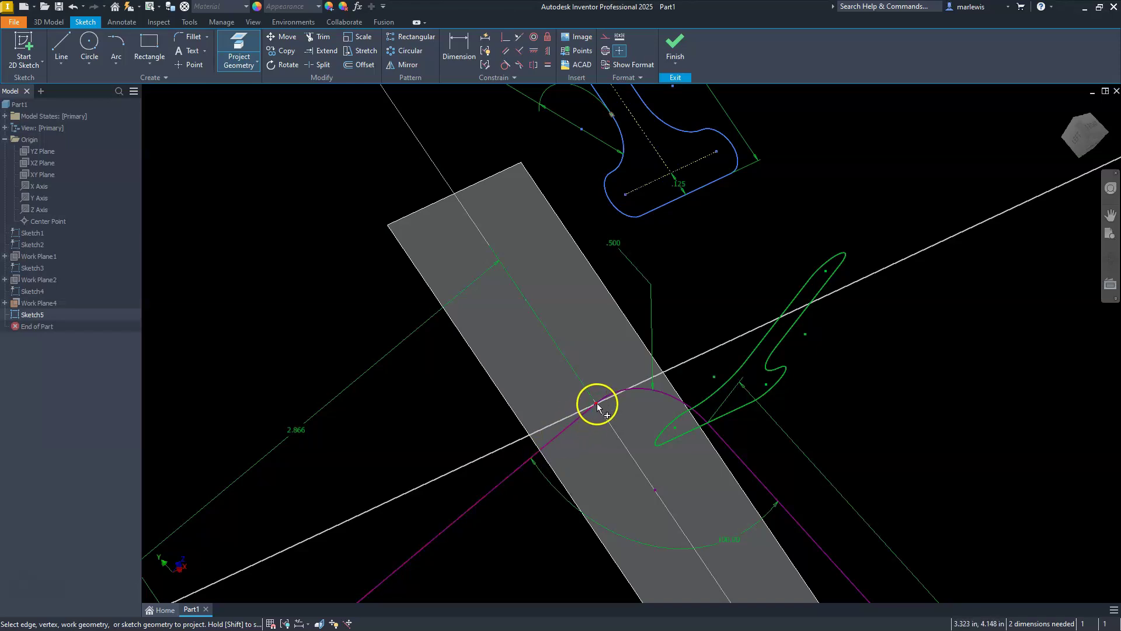
key(Escape)
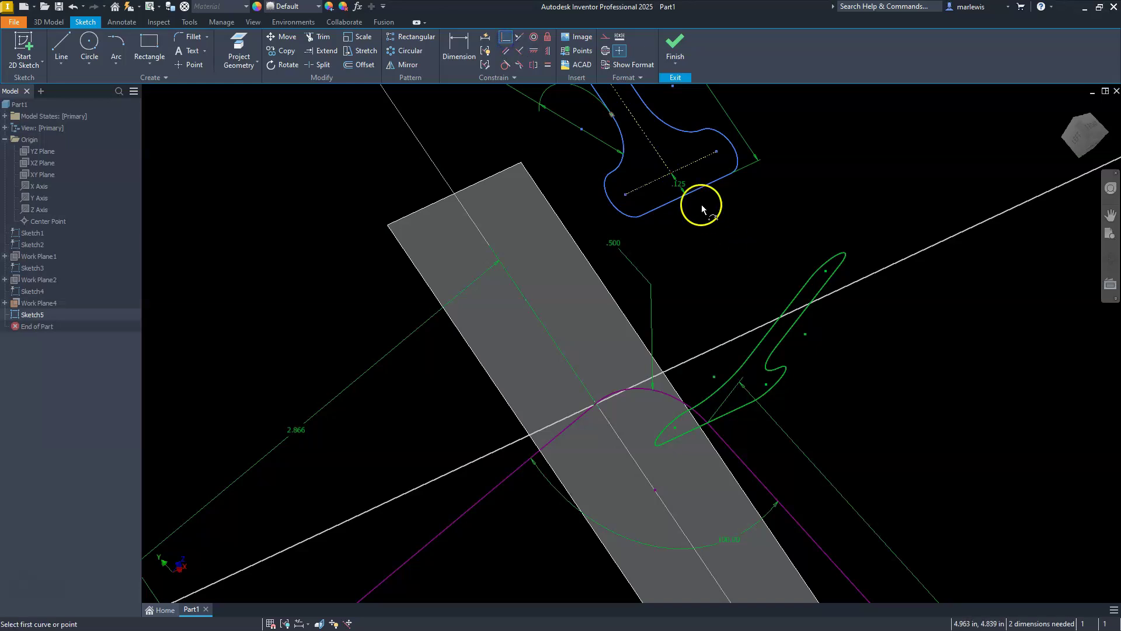
Make the midpoint of the T section's bottom line coincident with the projected path point, and finish the sketch.
click(618, 397)
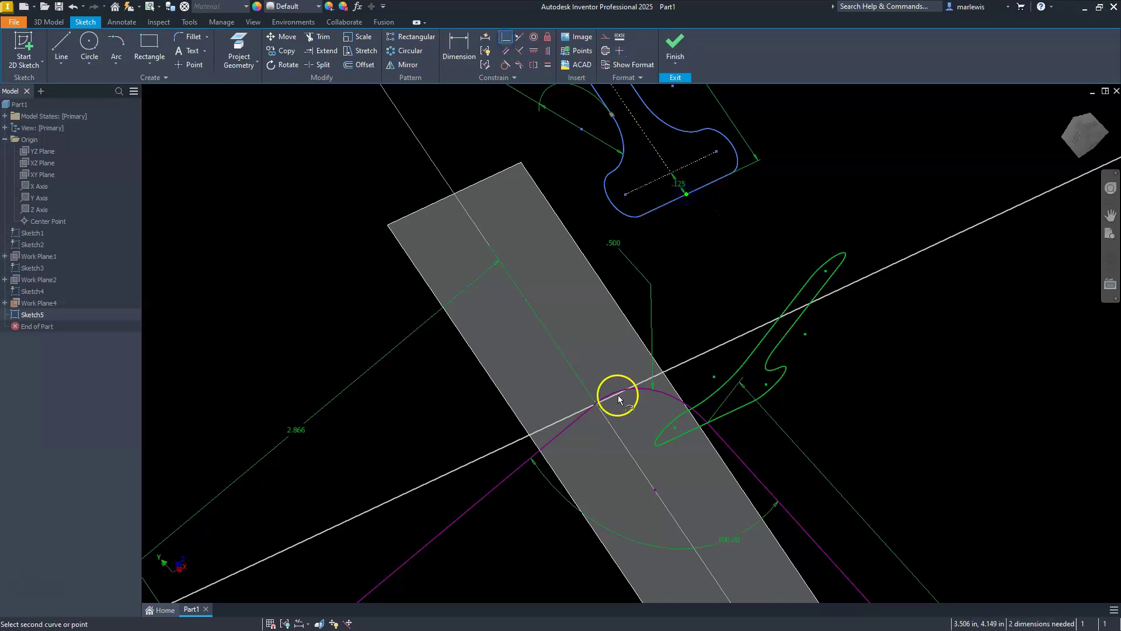
click(595, 407)
key(Escape)
scroll(570, 268, down, 2)
shift+middle_drag(567, 279, 598, 331)
click(669, 42)
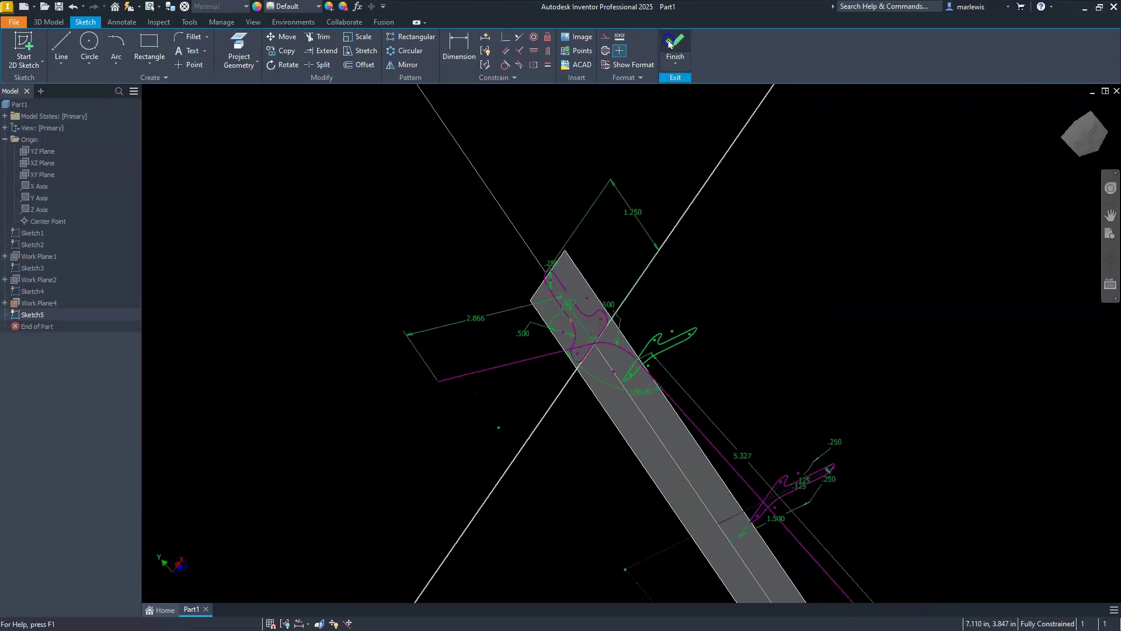
Hide the long work plane that carries the newest T section.
scroll(458, 233, down, 2)
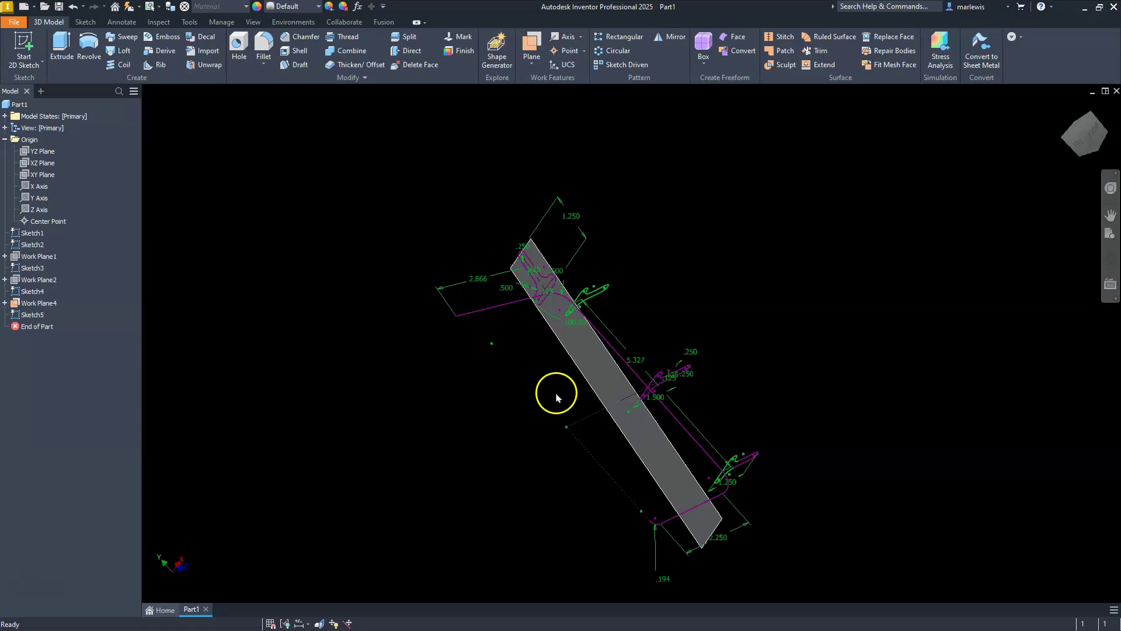
click(574, 362)
right_click(583, 375)
right_click(583, 372)
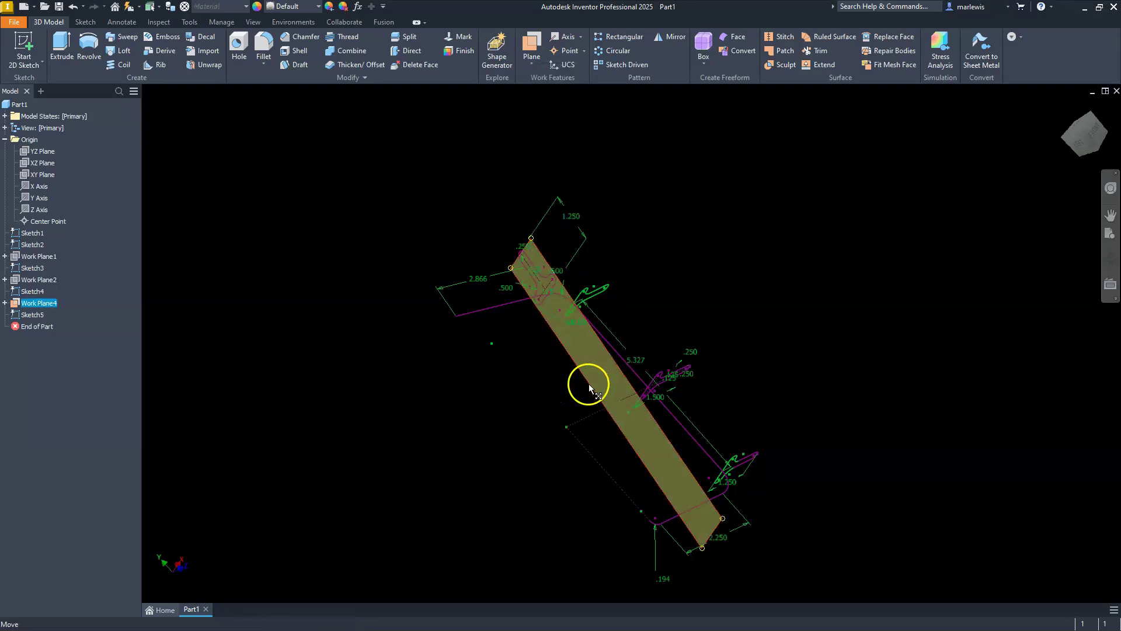
Hide Work Plane4.
right_click(613, 381)
click(623, 392)
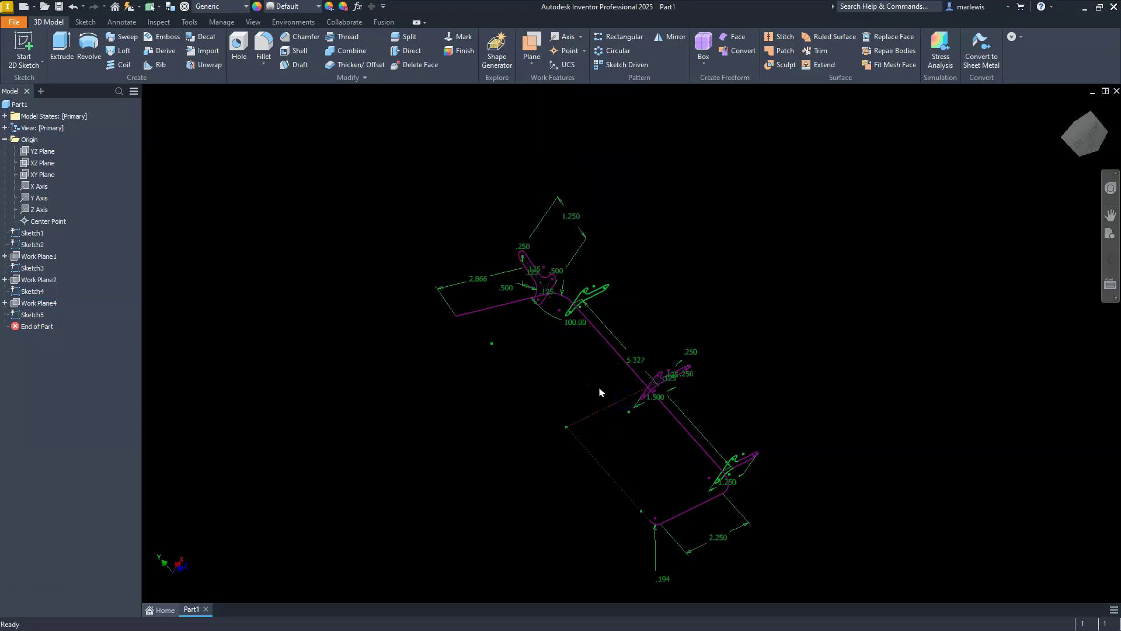
Create a work plane parallel to the XY plane through the path point where the lower bend meets the 2.250 segment.
mouse_move(619, 338)
shift+middle_down()
mouse_move(555, 352)
mouse_move(525, 327)
mouse_move(450, 351)
mouse_move(426, 384)
mouse_move(408, 366)
mouse_move(475, 413)
mouse_move(488, 320)
mouse_move(569, 446)
shift+middle_up()
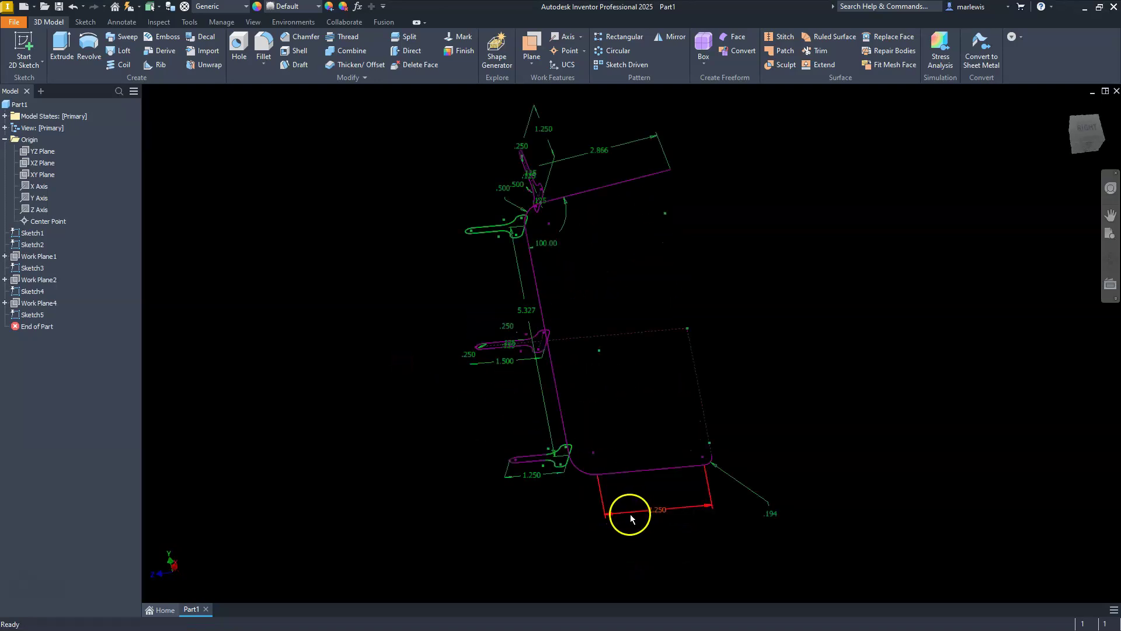
scroll(630, 519, up, 3)
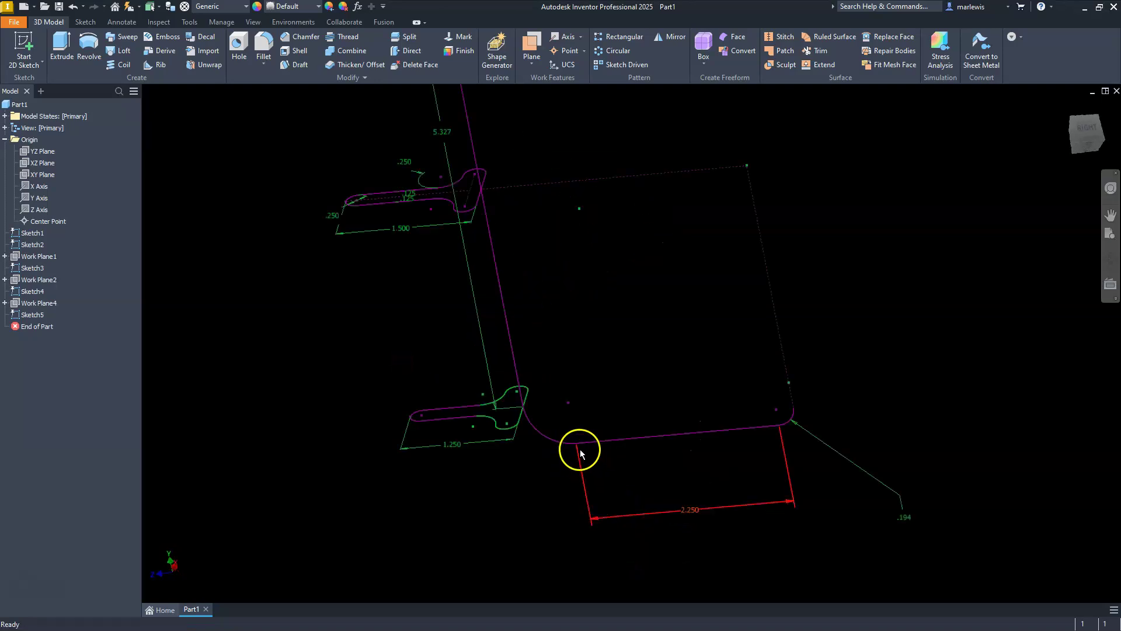
scroll(576, 452, down, 2)
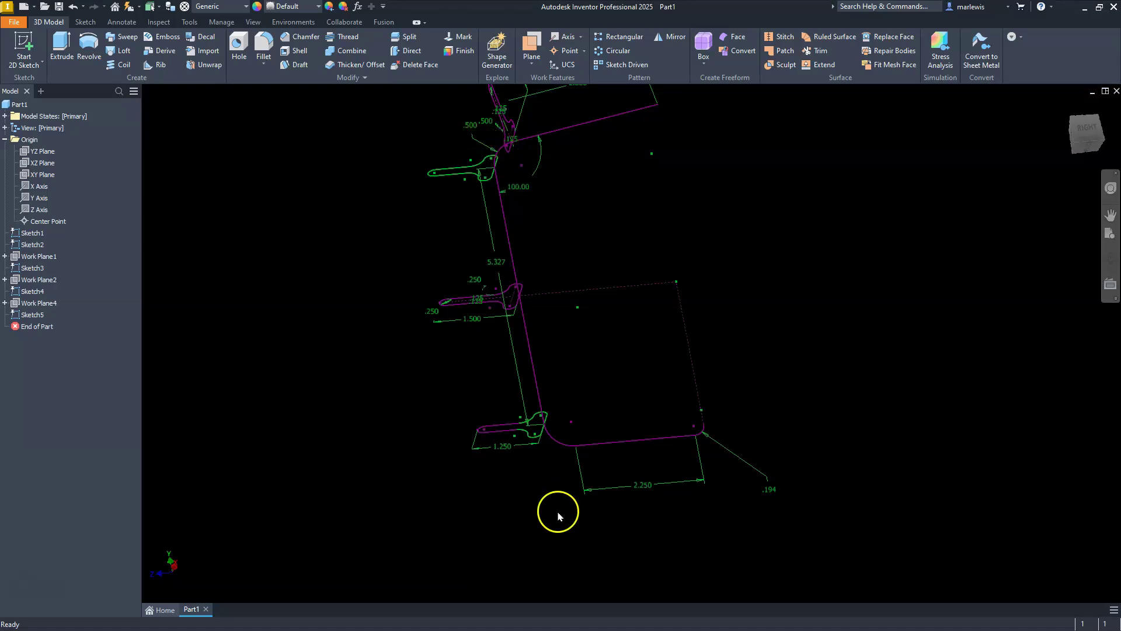
mouse_move(570, 512)
shift+middle_down()
mouse_move(616, 477)
mouse_move(621, 515)
shift+middle_up()
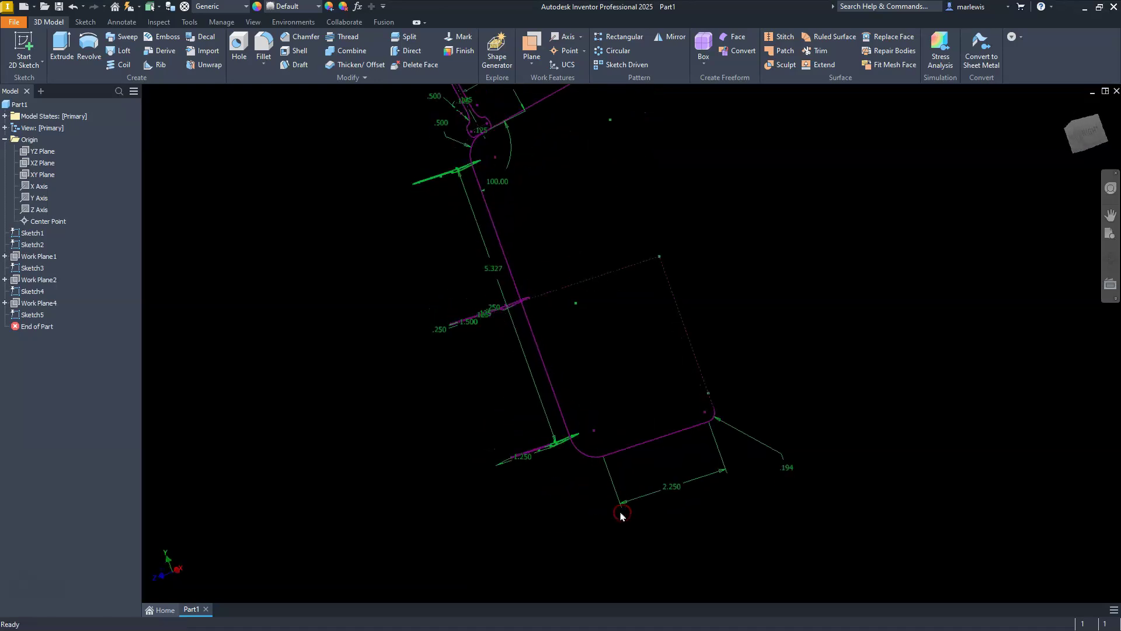
click(531, 49)
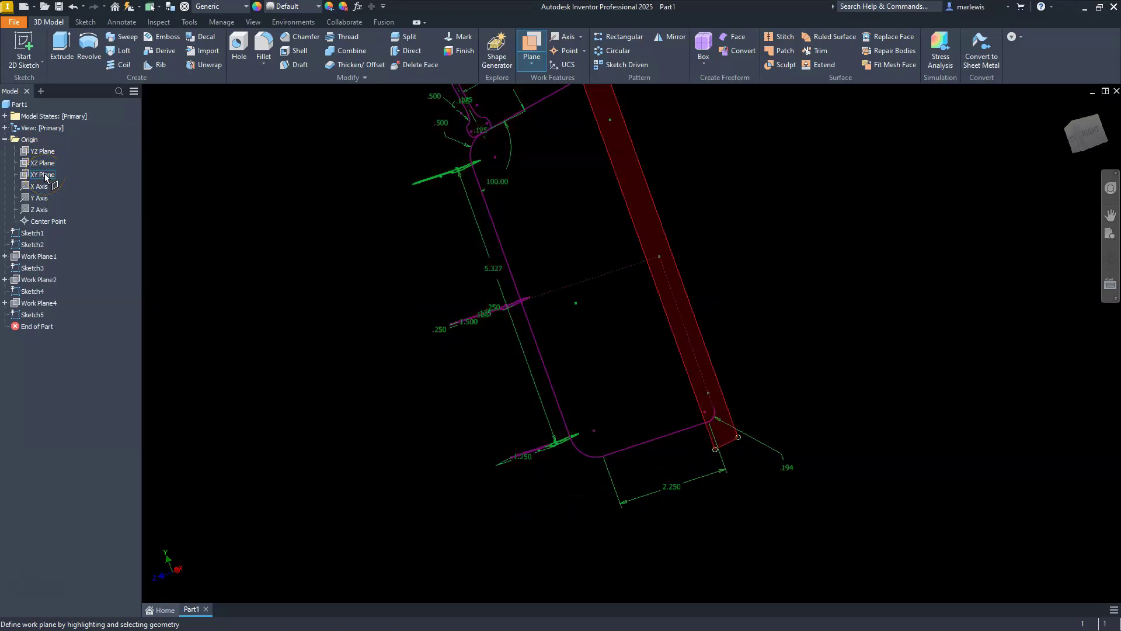
click(44, 175)
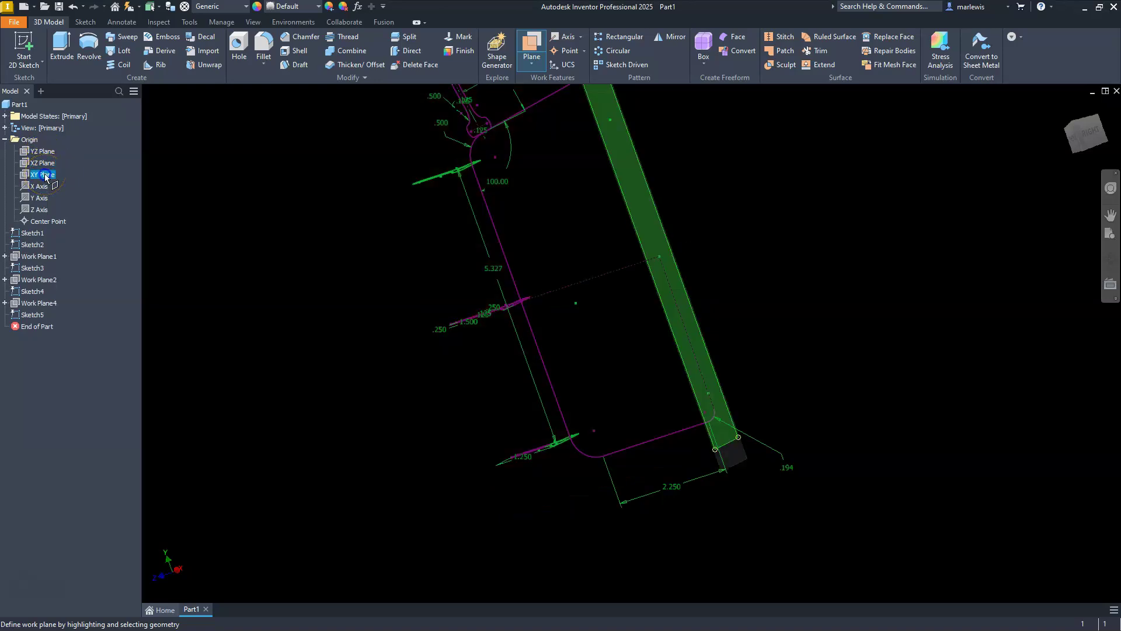
click(603, 459)
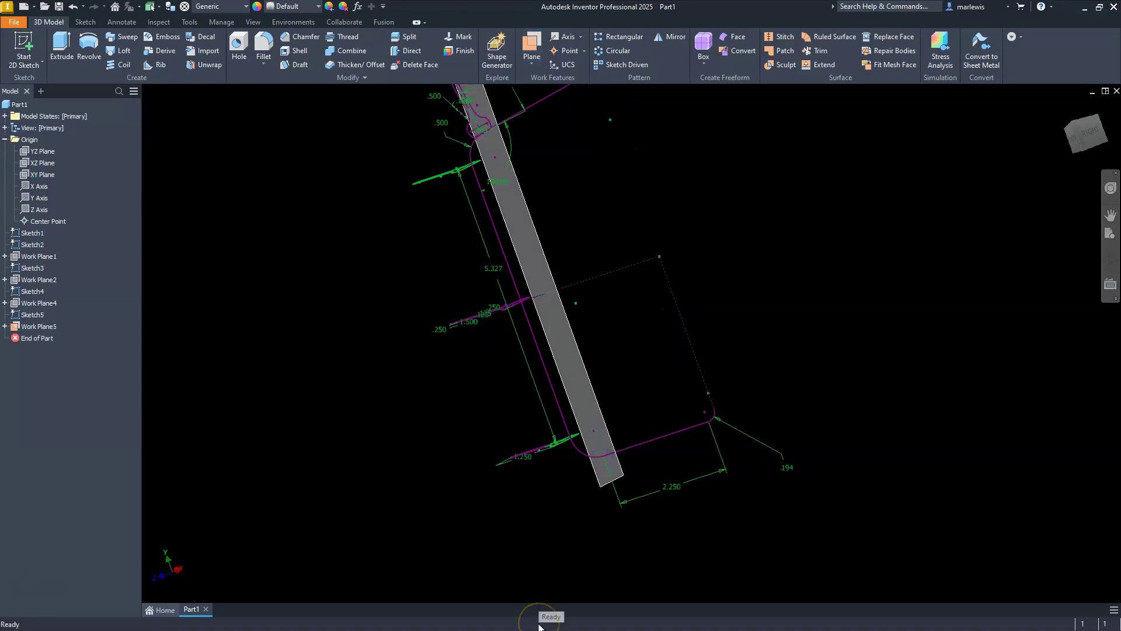
Start a sketch on the new work plane and draw a T from a horizontal line and a vertical line down from its midpoint.
click(622, 471)
click(636, 462)
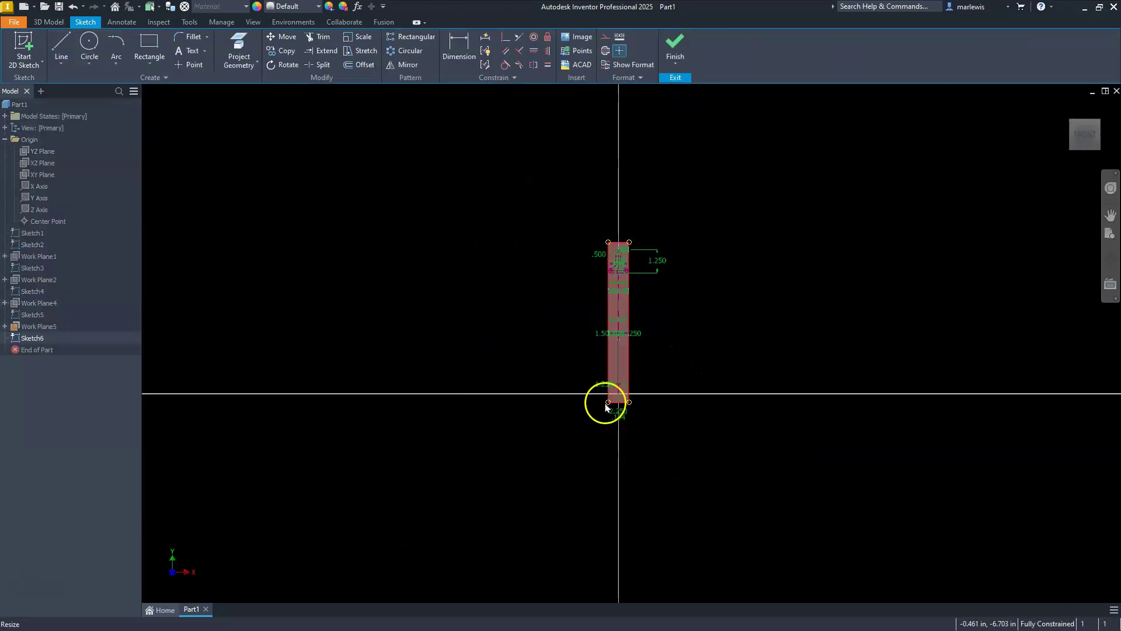
scroll(610, 415, down, 5)
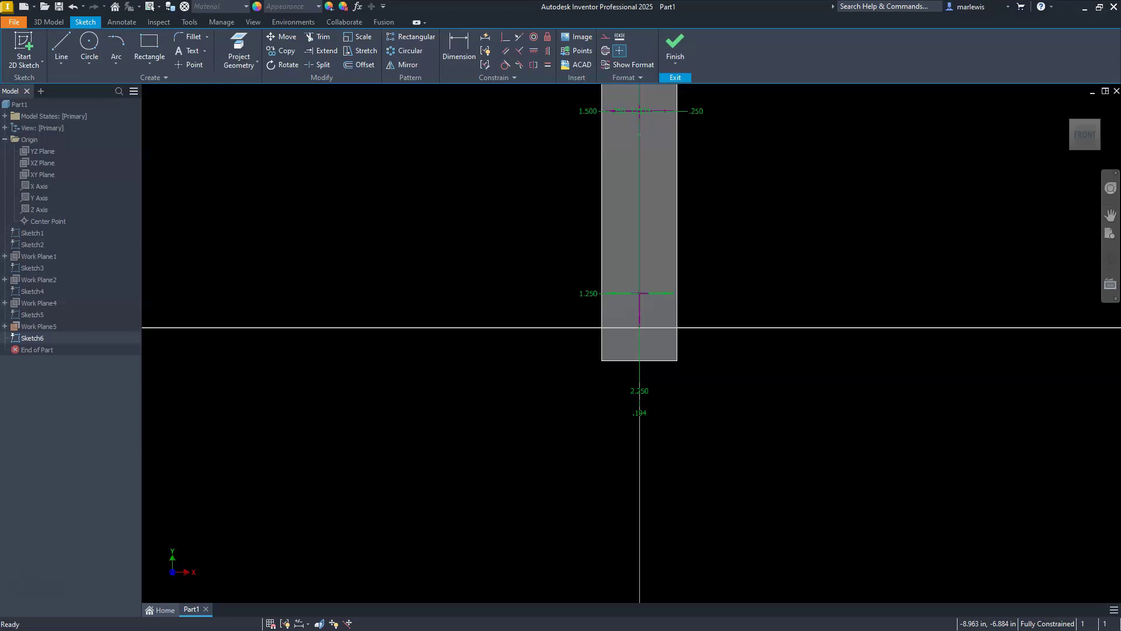
key(l)
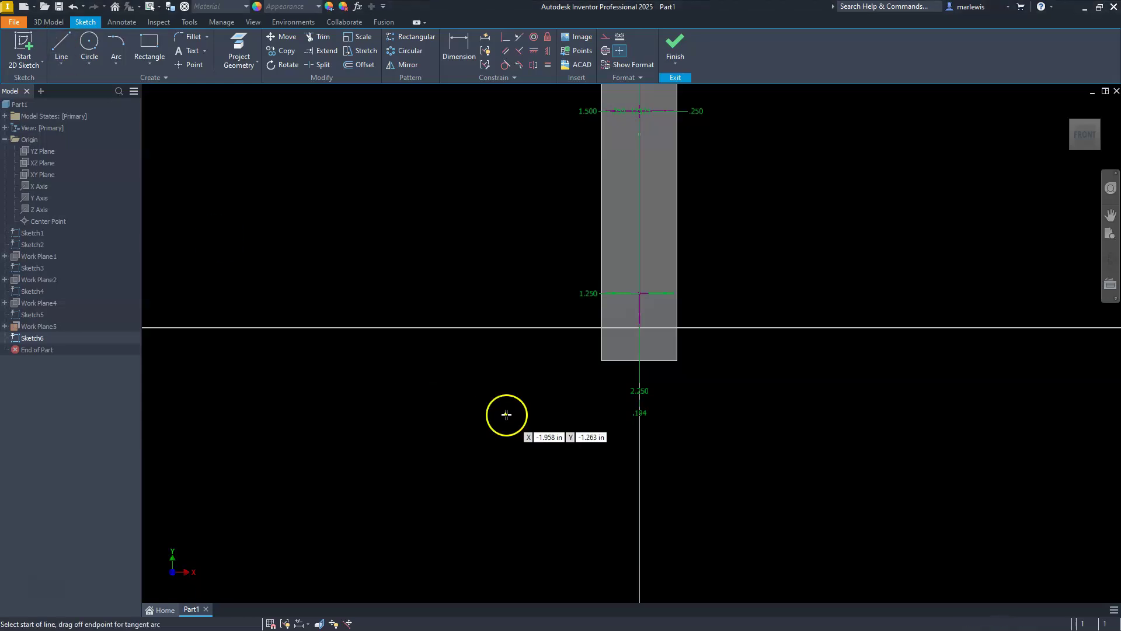
click(506, 409)
click(704, 409)
click(605, 410)
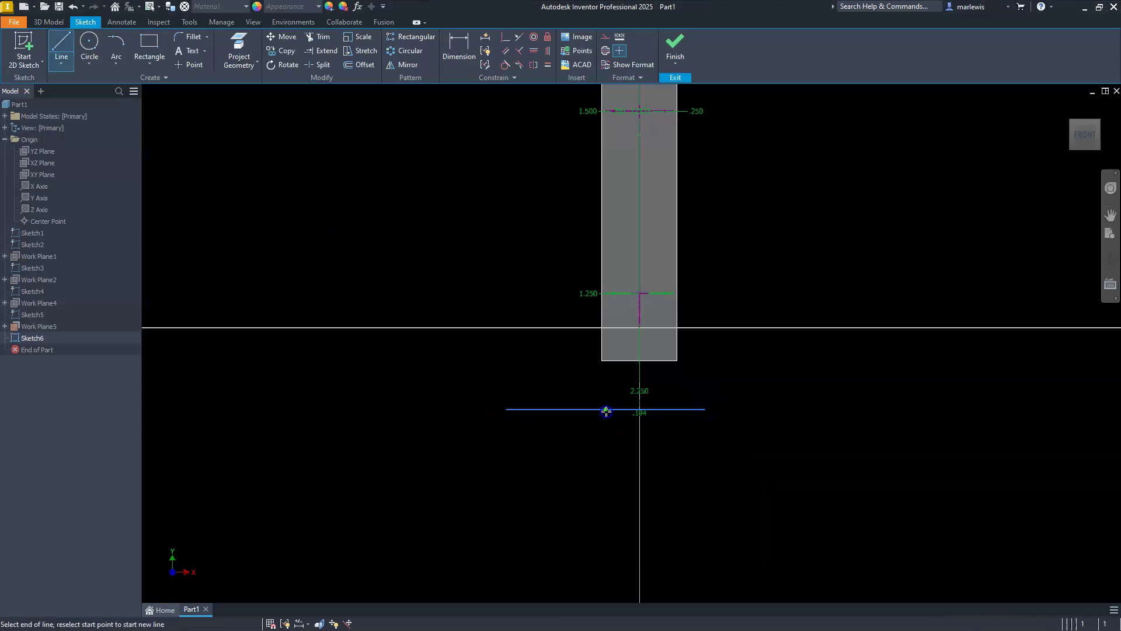
scroll(578, 520, down, 3)
click(592, 583)
key(Escape)
Draw a circle centred on each end of the horizontal line and on the lower end of the vertical line.
scroll(556, 491, down, 5)
scroll(559, 510, up, 8)
key(c)
click(461, 200)
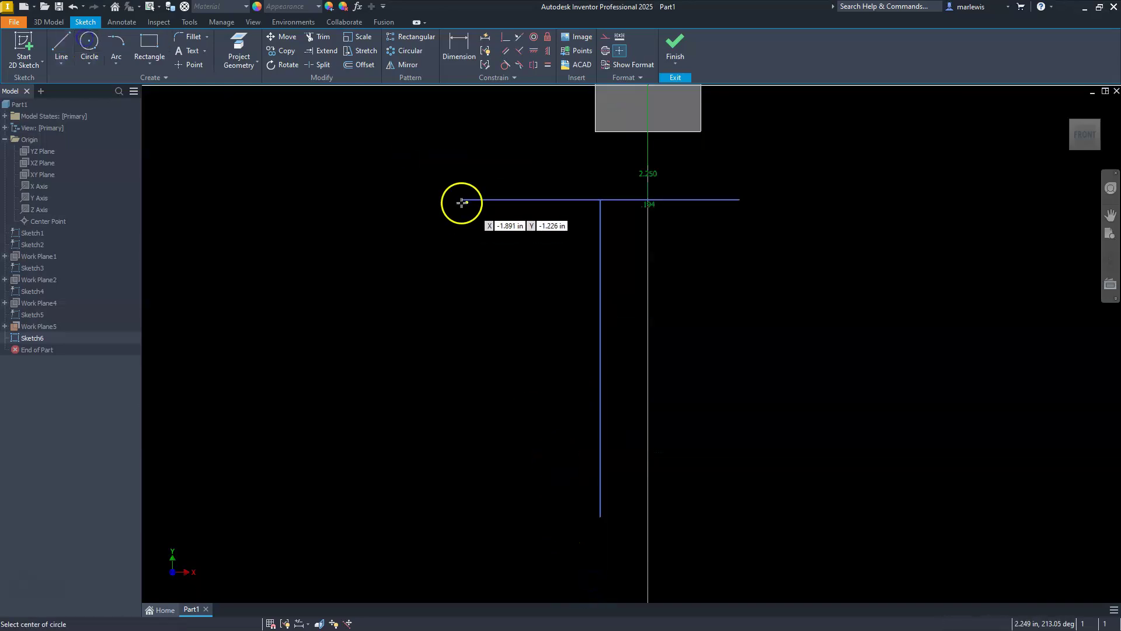
click(490, 199)
click(739, 200)
click(806, 160)
click(600, 518)
click(554, 514)
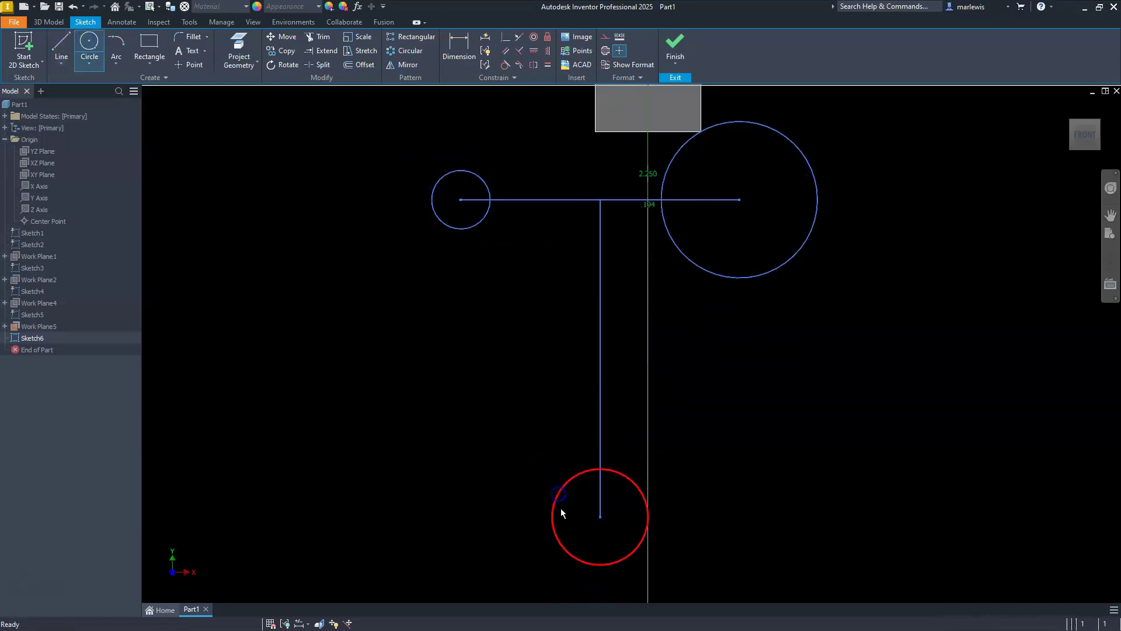
Extend the vertical line to the far side of the lowest circle and make all three circles equal.
click(320, 50)
click(601, 497)
click(547, 65)
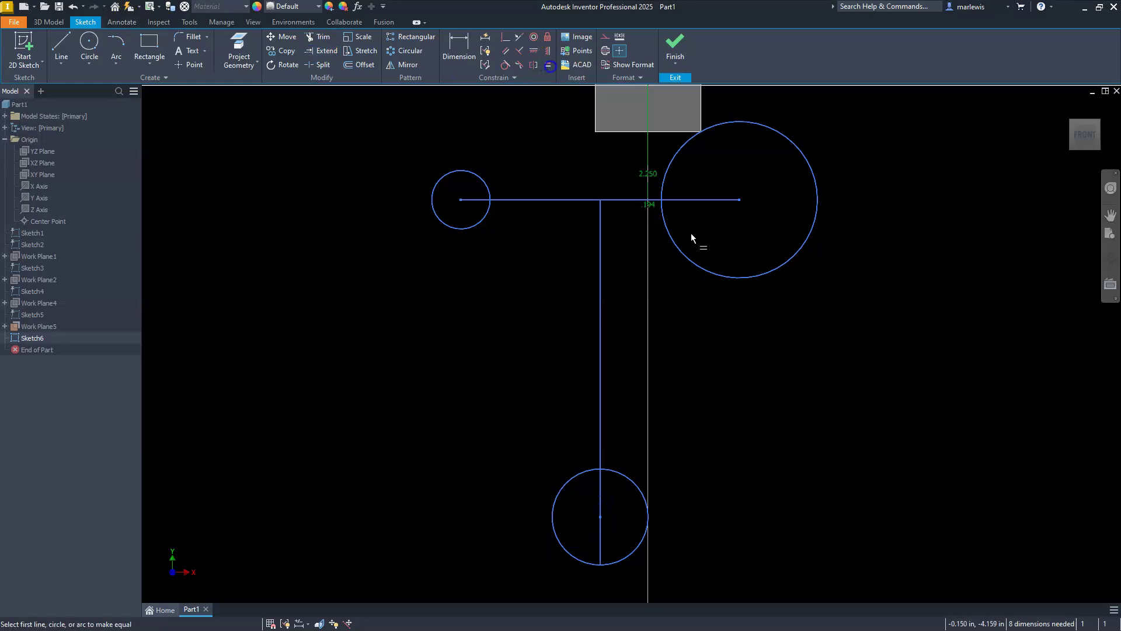
click(676, 246)
click(623, 475)
click(623, 475)
click(461, 229)
Dimension the lowest circle's diameter to .25 in.
click(458, 48)
click(555, 528)
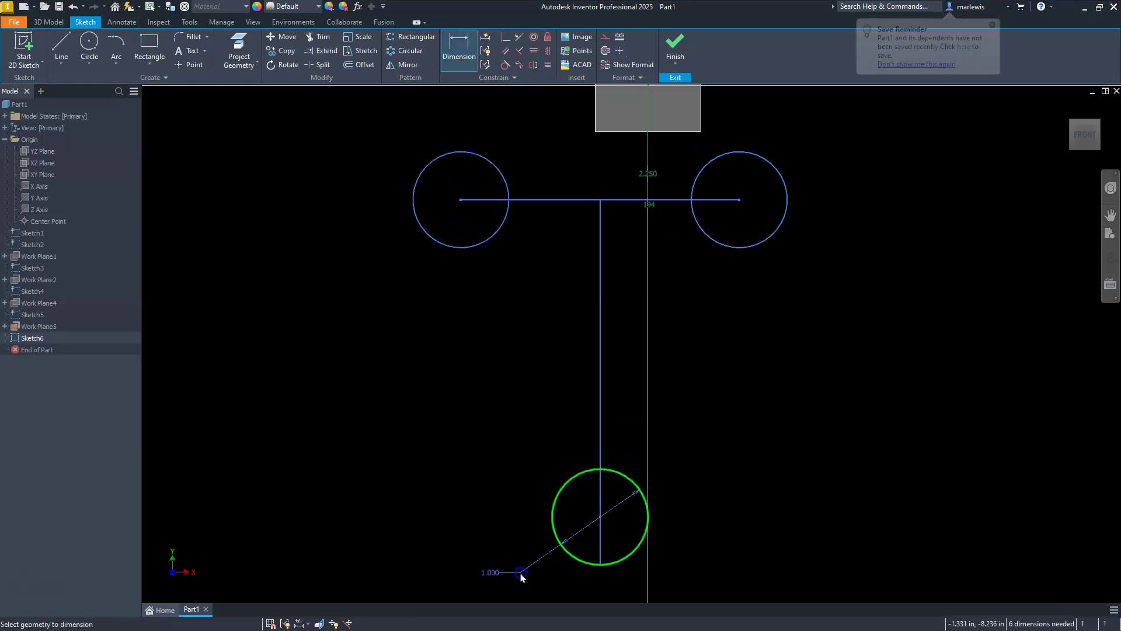
click(520, 575)
text(.25)
key(Return)
scroll(550, 521, down, 5)
key(Escape)
Offset the vertical line .125 in to each side and the horizontal line .125 in upward, and adjust the offset line ends.
click(739, 407)
text(.125)
key(Return)
click(770, 204)
text(.125)
click(683, 205)
click(315, 51)
click(834, 180)
key(Escape)
mouse_move(534, 224)
mouse_down()
mouse_move(513, 228)
mouse_move(562, 225)
mouse_up()
Draw two circles below the crossbar, one on each side of the stem.
click(88, 46)
click(628, 342)
click(582, 387)
key(Escape)
click(89, 47)
click(832, 326)
click(861, 373)
Align the two new circle centres horizontally with each other and vertically under the crossbar's end circles.
click(533, 51)
click(530, 183)
click(831, 325)
click(547, 50)
click(628, 343)
click(561, 226)
click(899, 225)
Make the two lower side circles tangent to the adjoining profile geometry and equal to each other.
click(505, 64)
click(627, 338)
click(687, 353)
key(Escape)
drag(562, 343, 562, 383)
click(505, 64)
click(562, 257)
click(562, 268)
click(547, 64)
click(627, 290)
click(833, 338)
Dimension the overall height of the T profile to 1.25 in.
scroll(497, 189, down, 2)
click(640, 385)
click(428, 300)
text(1.25)
key(Return)
Trim the excess circle portions around the T profile, leaving the concave arcs between crossbar and stem.
key(x)
click(431, 326)
click(785, 321)
click(686, 188)
click(637, 226)
click(580, 219)
click(625, 409)
click(323, 37)
click(506, 37)
click(607, 432)
click(543, 418)
key(ctrl+z)
key(ctrl+z)
Trim the remaining arc portions inside the T profile at the crossbar end and the stem end.
click(320, 51)
click(321, 36)
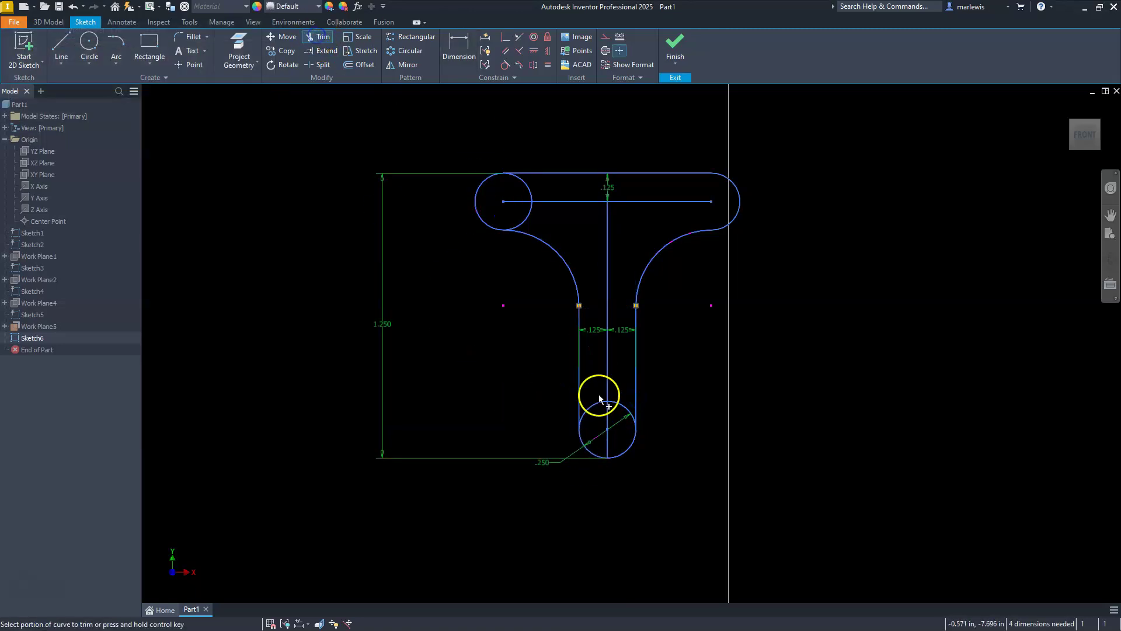
click(523, 211)
Dimension the concave arc between crossbar and stem to a radius of .25 in.
key(d)
click(550, 250)
click(529, 274)
text(.25)
key(Return)
key(Escape)
Convert the centre lines of the crossbar and the stem to construction geometry.
right_click(629, 207)
click(629, 241)
click(657, 226)
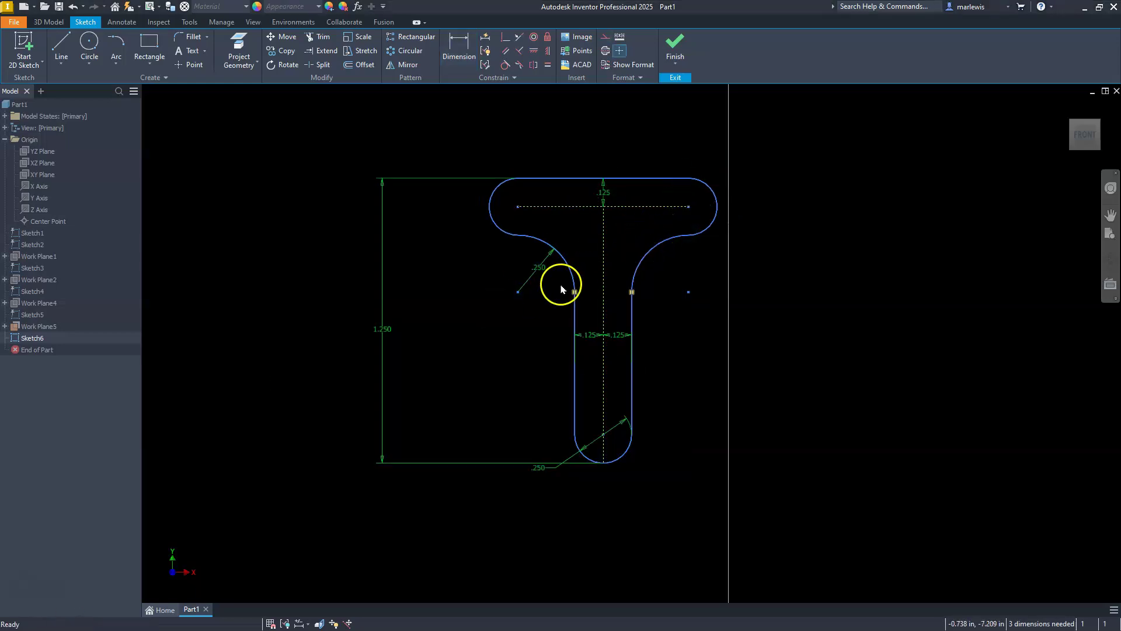
scroll(554, 287, down, 3)
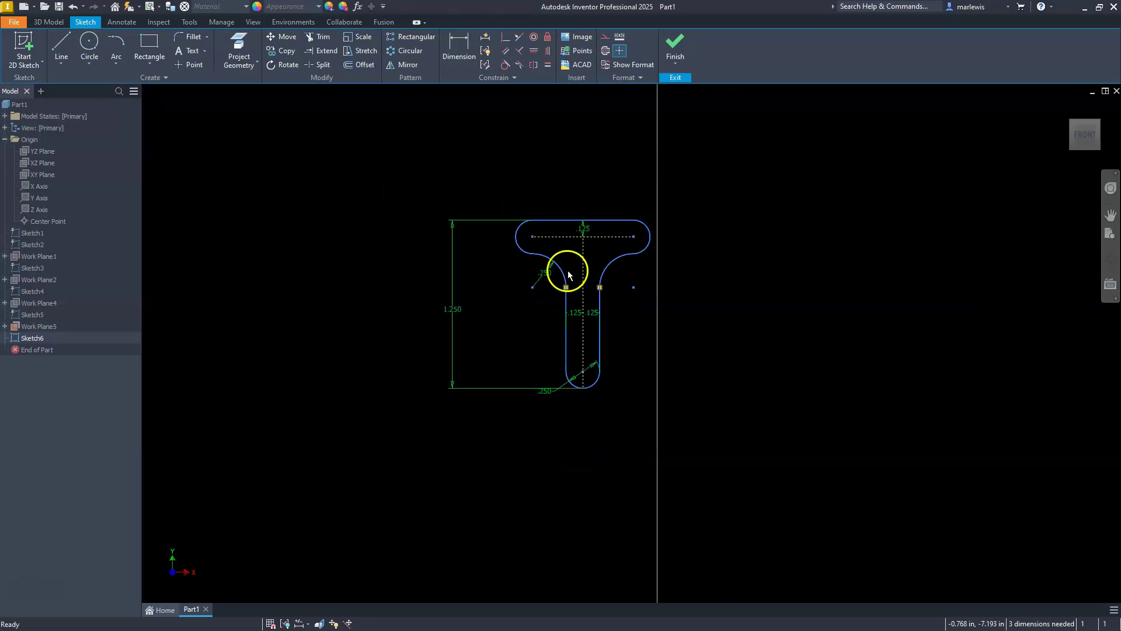
mouse_move(586, 245)
shift+middle_down()
mouse_move(580, 198)
mouse_move(529, 220)
shift+middle_up()
scroll(529, 217, down, 5)
scroll(699, 95, up, 3)
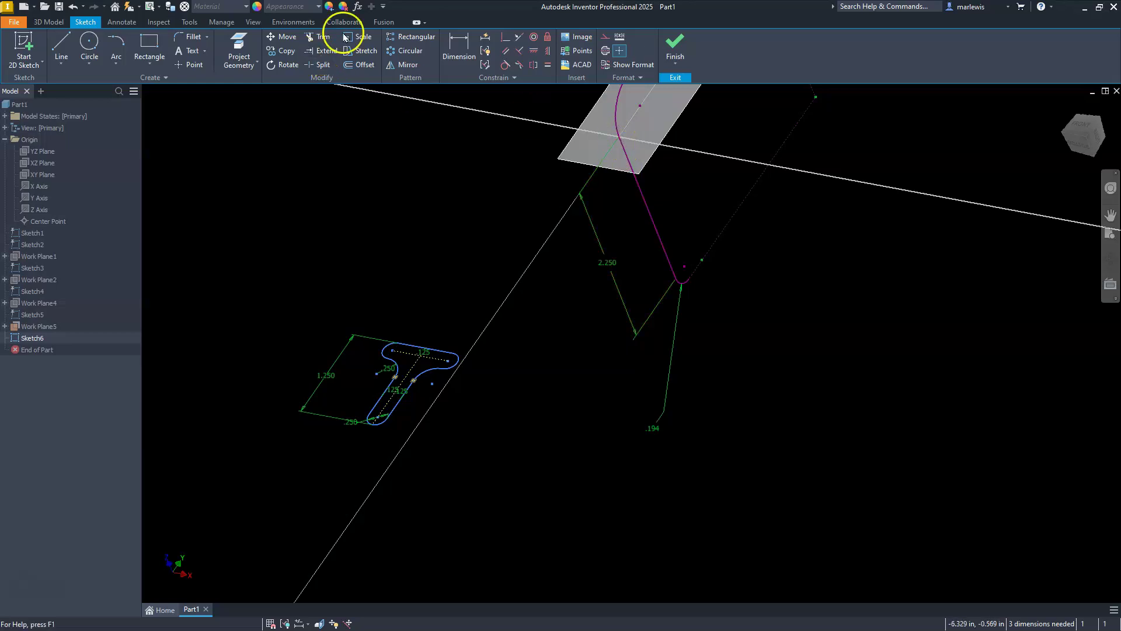
click(238, 45)
scroll(607, 138, up, 3)
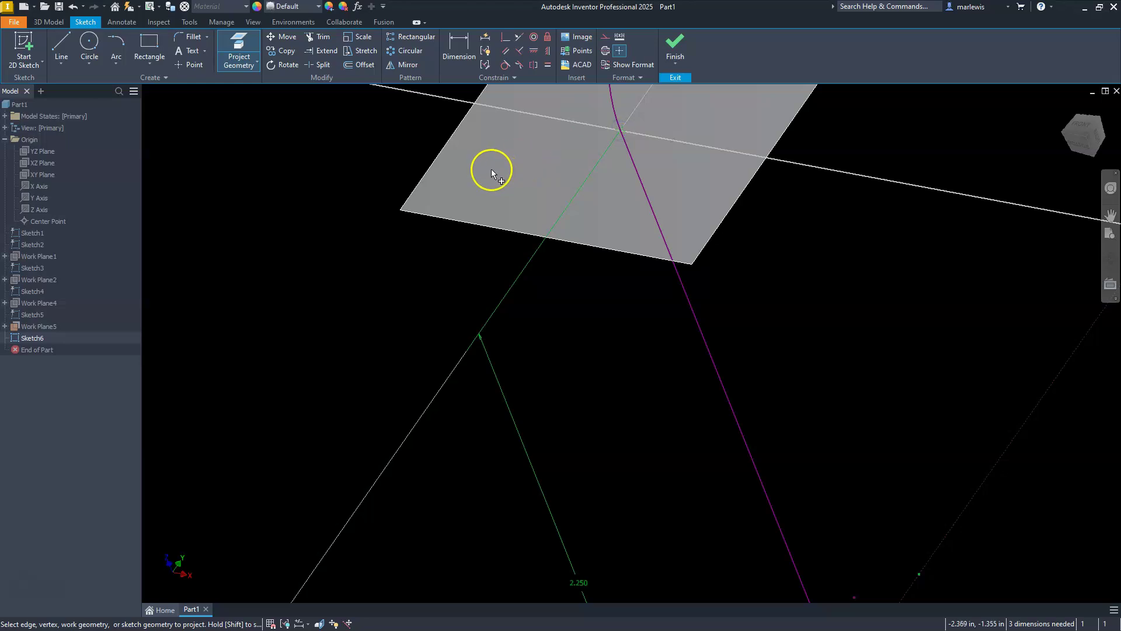
key(Escape)
Constrain the midpoint of the T profile's top edge coincident with the path point on the work plane.
scroll(479, 169, down, 2)
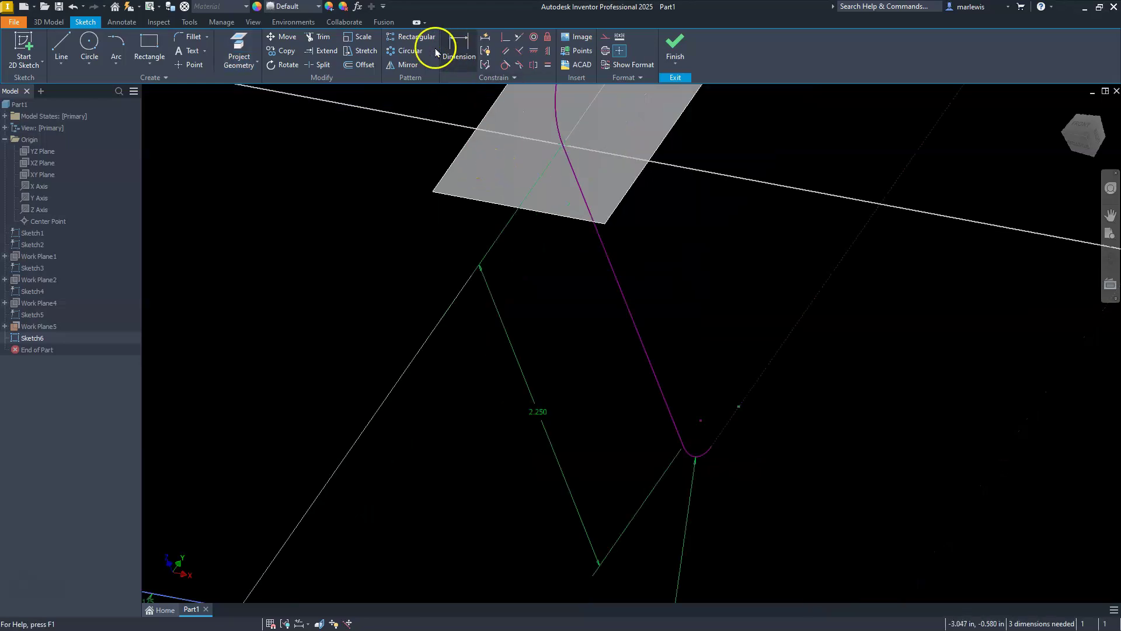
click(502, 39)
scroll(345, 312, down, 3)
scroll(313, 369, up, 4)
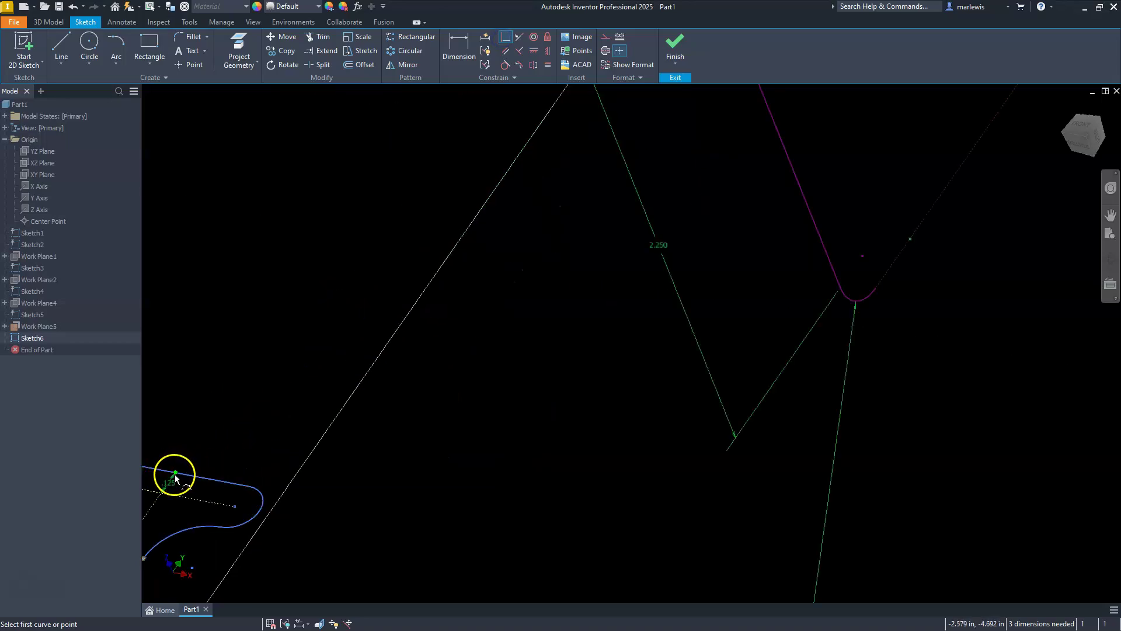
scroll(362, 400, down, 4)
scroll(297, 425, up, 5)
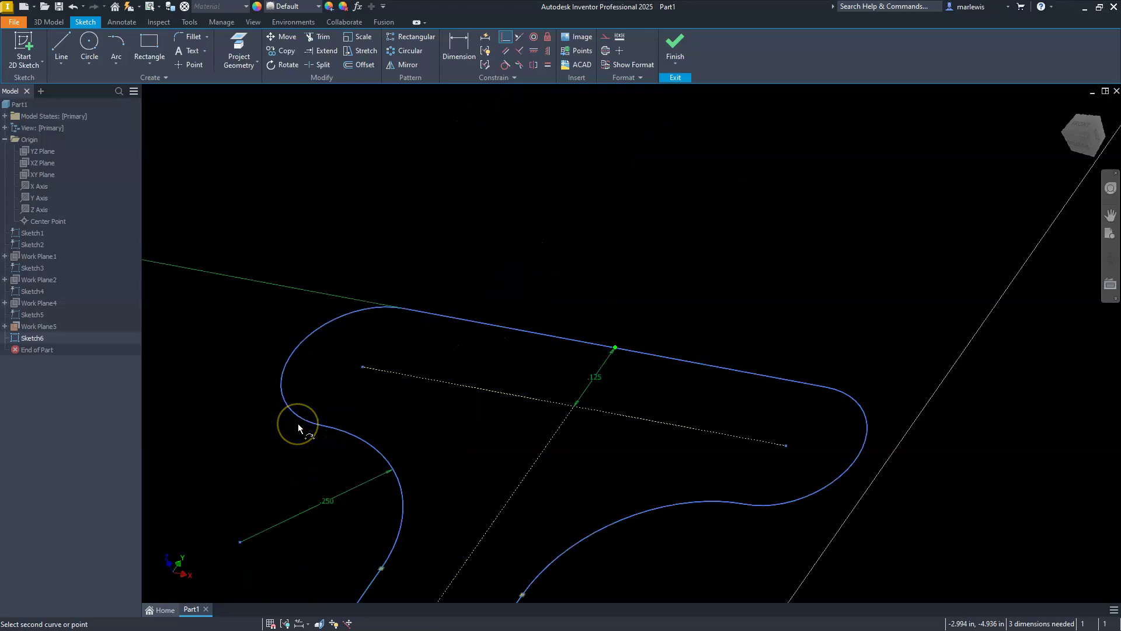
scroll(667, 183, down, 3)
scroll(655, 140, up, 5)
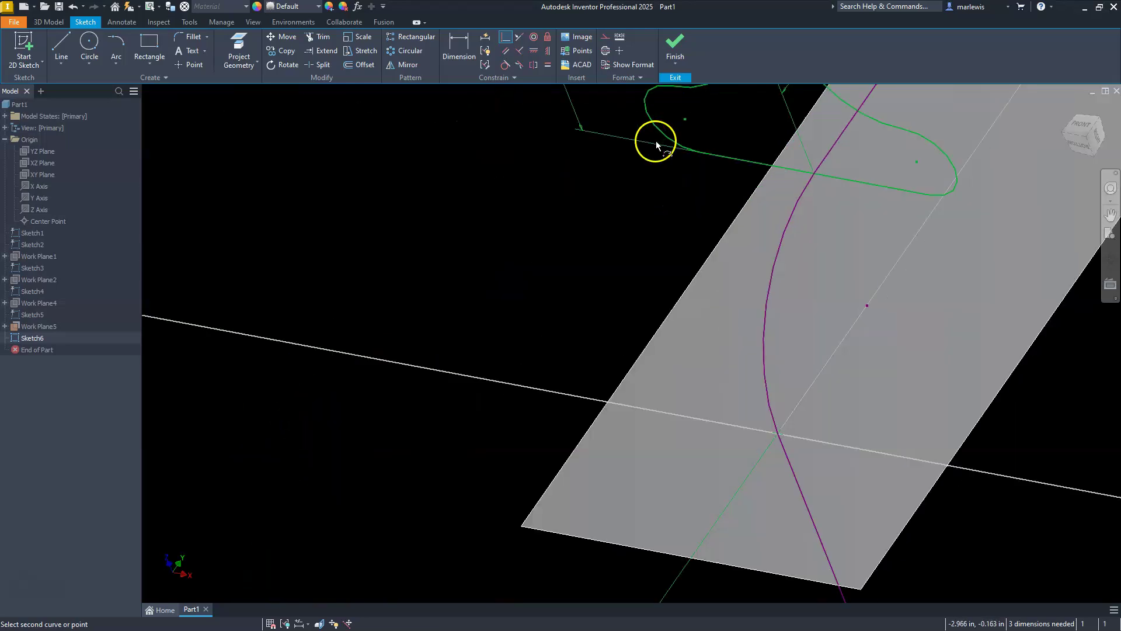
click(775, 435)
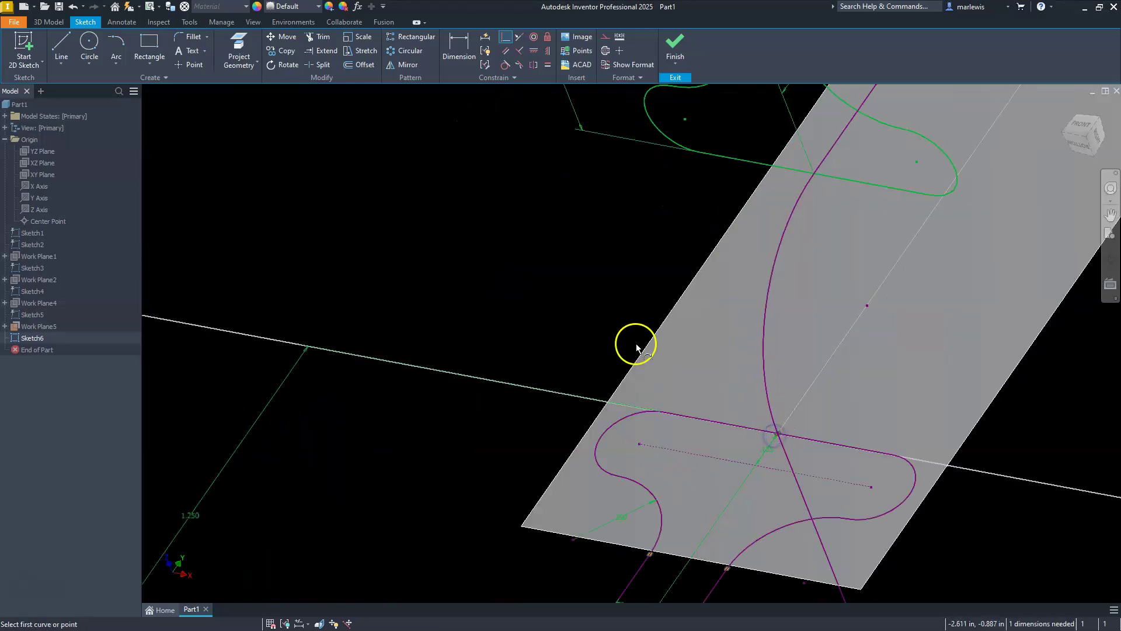
scroll(637, 346, down, 3)
scroll(613, 388, up, 5)
key(Escape)
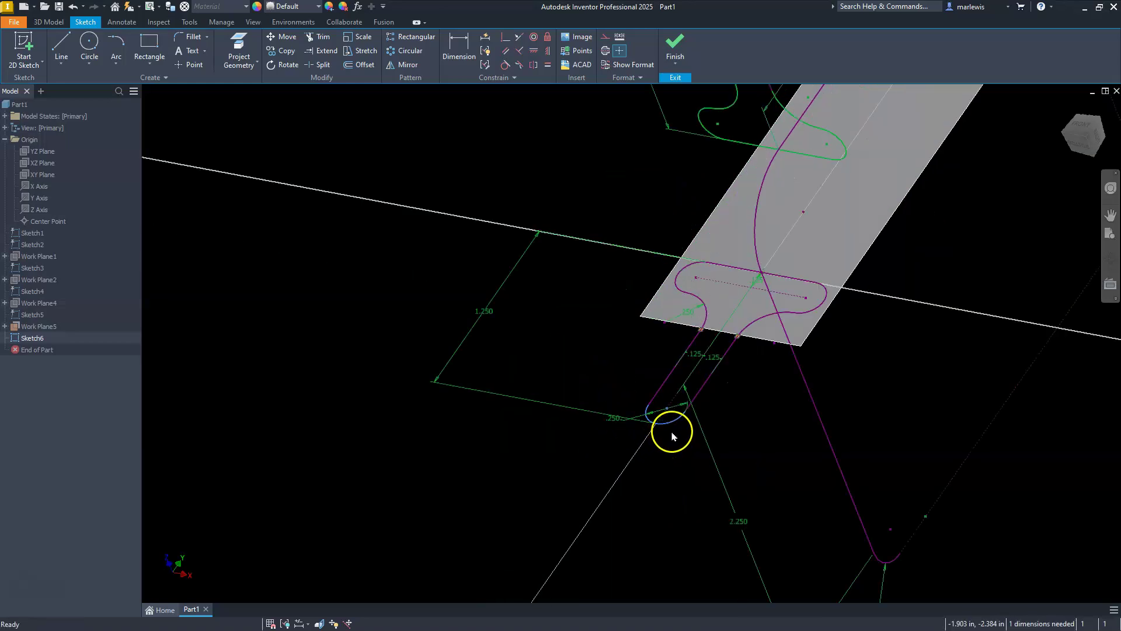
Adjust the arc at the stem's rounded end where it meets the side line.
scroll(673, 435, up, 5)
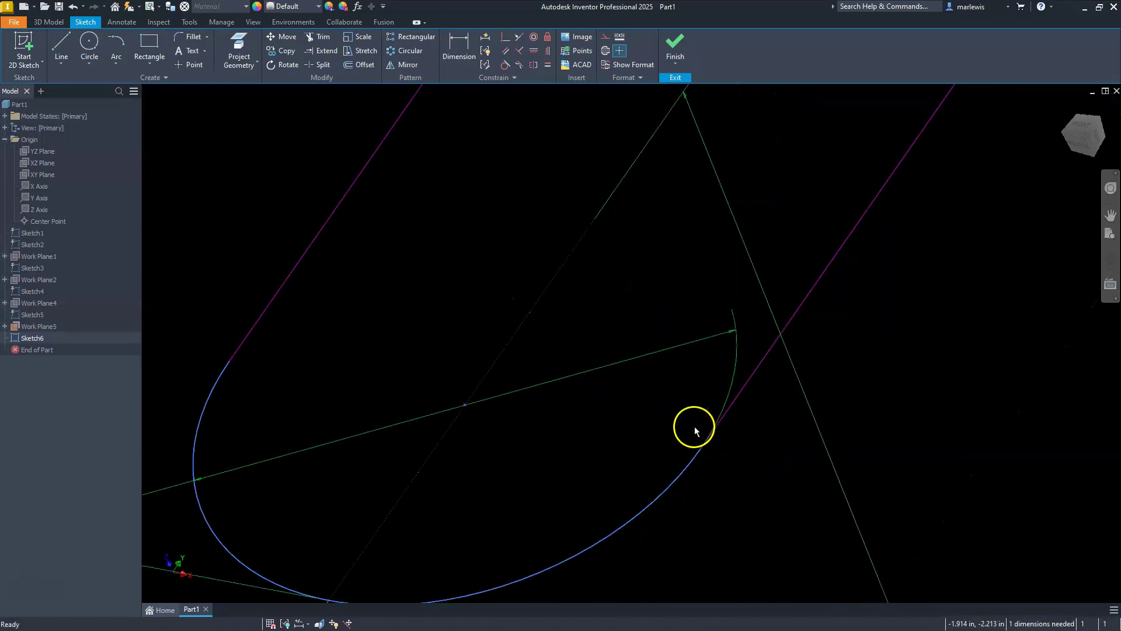
scroll(613, 400, down, 2)
drag(671, 422, 617, 467)
scroll(574, 437, down, 5)
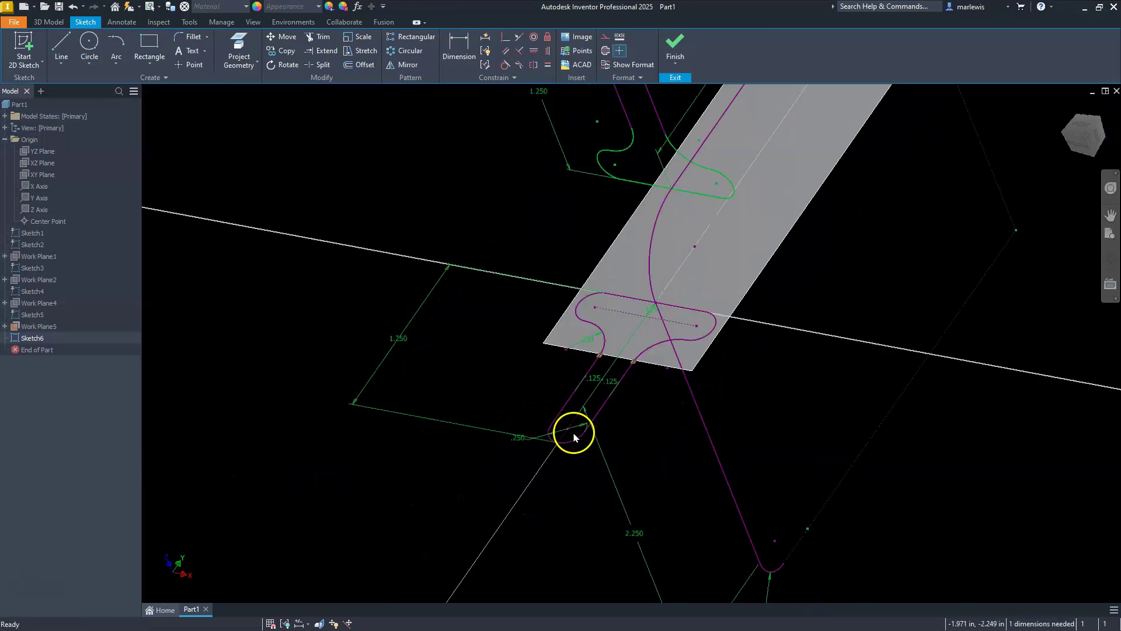
scroll(574, 437, down, 2)
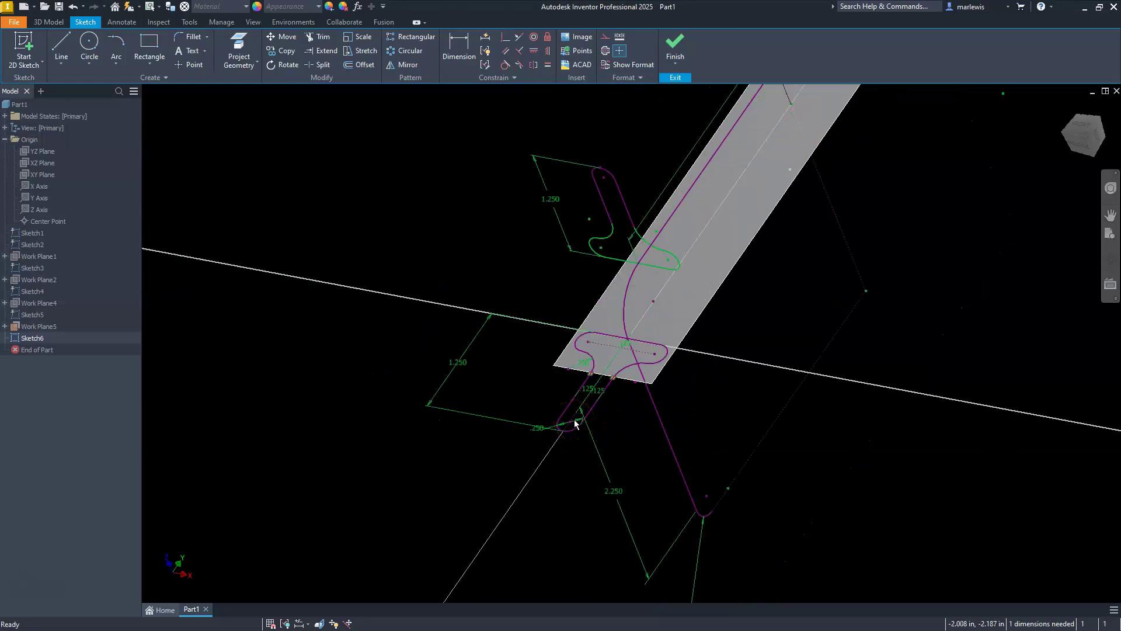
scroll(575, 424, down, 3)
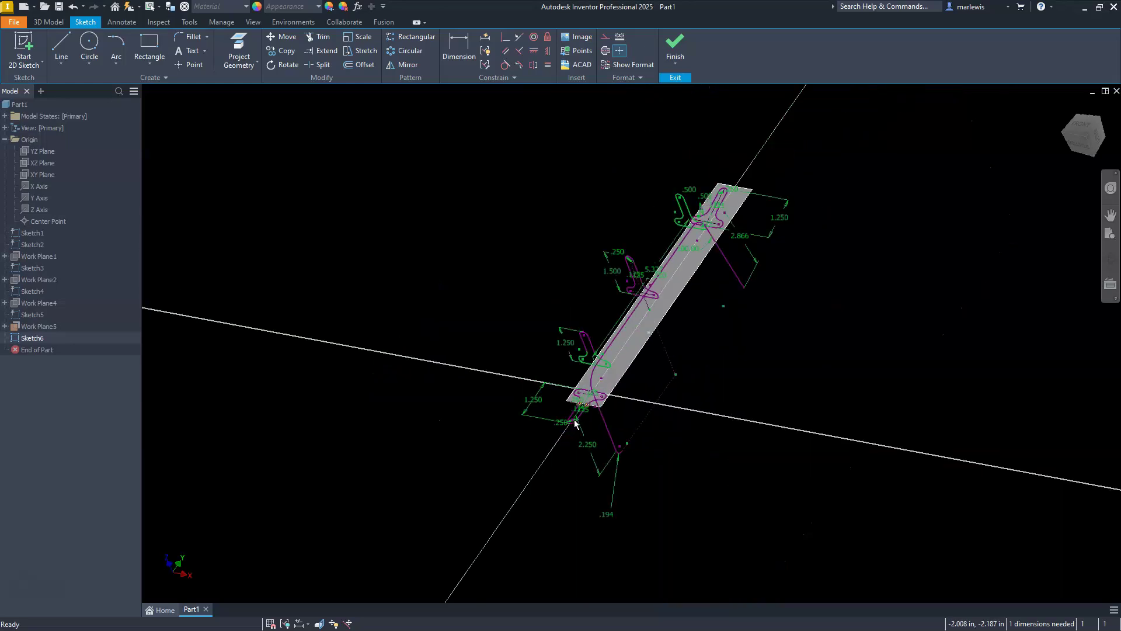
Finish the sketch and hide the work plane at the path's lower bend.
click(677, 43)
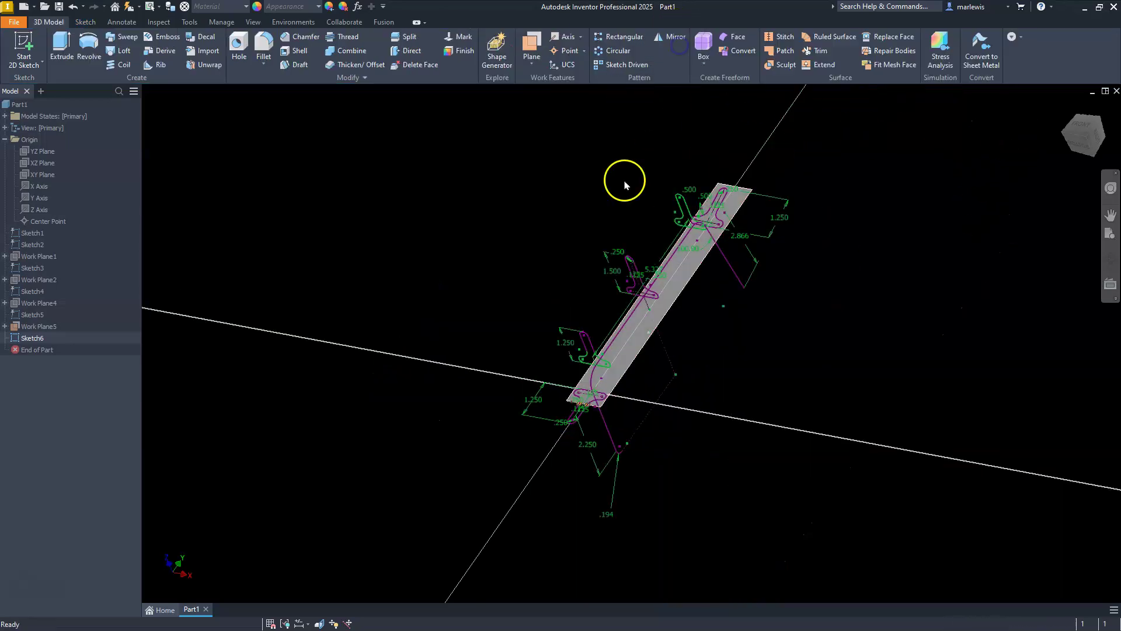
right_click(44, 327)
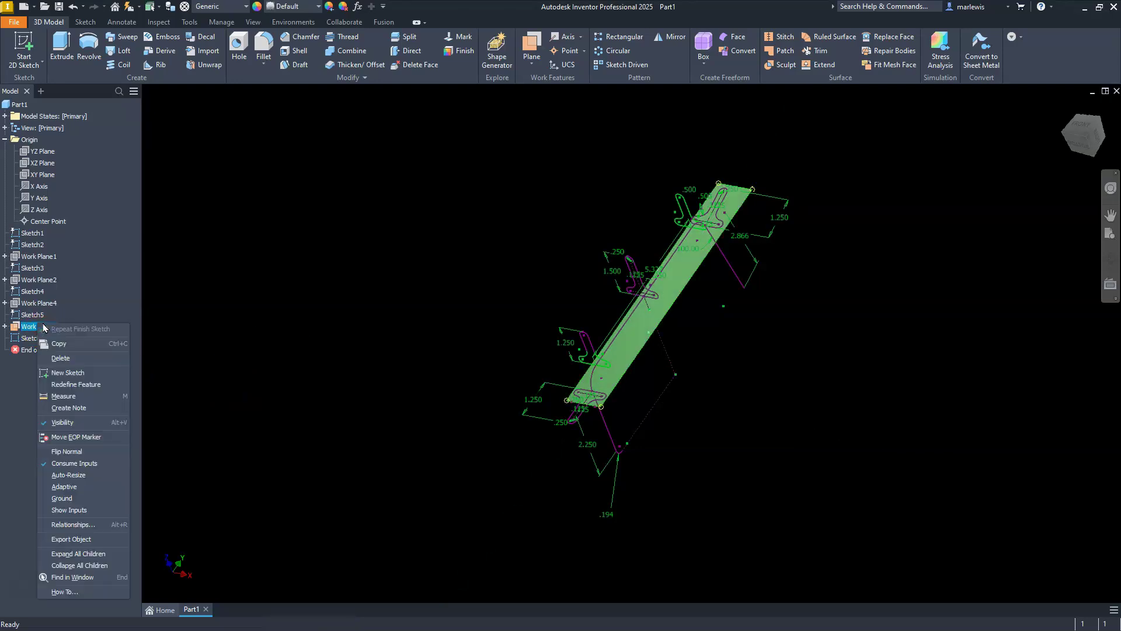
click(64, 421)
middle_drag(540, 284, 555, 305)
mouse_move(662, 275)
shift+middle_down()
mouse_move(540, 320)
mouse_move(483, 306)
mouse_move(469, 315)
shift+middle_up()
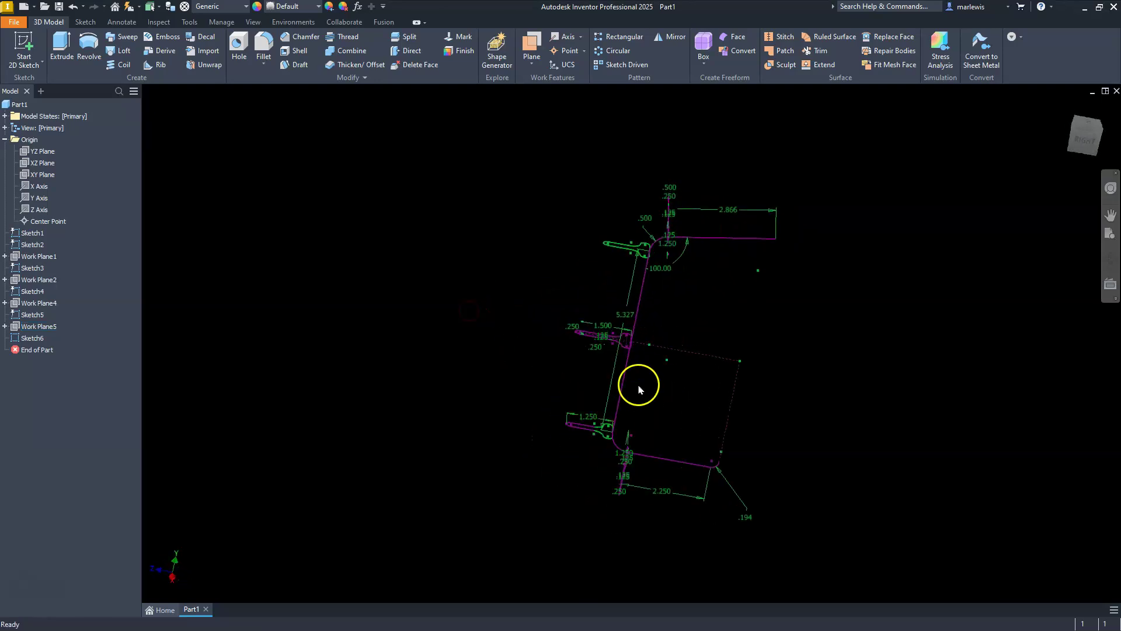
scroll(653, 183, down, 5)
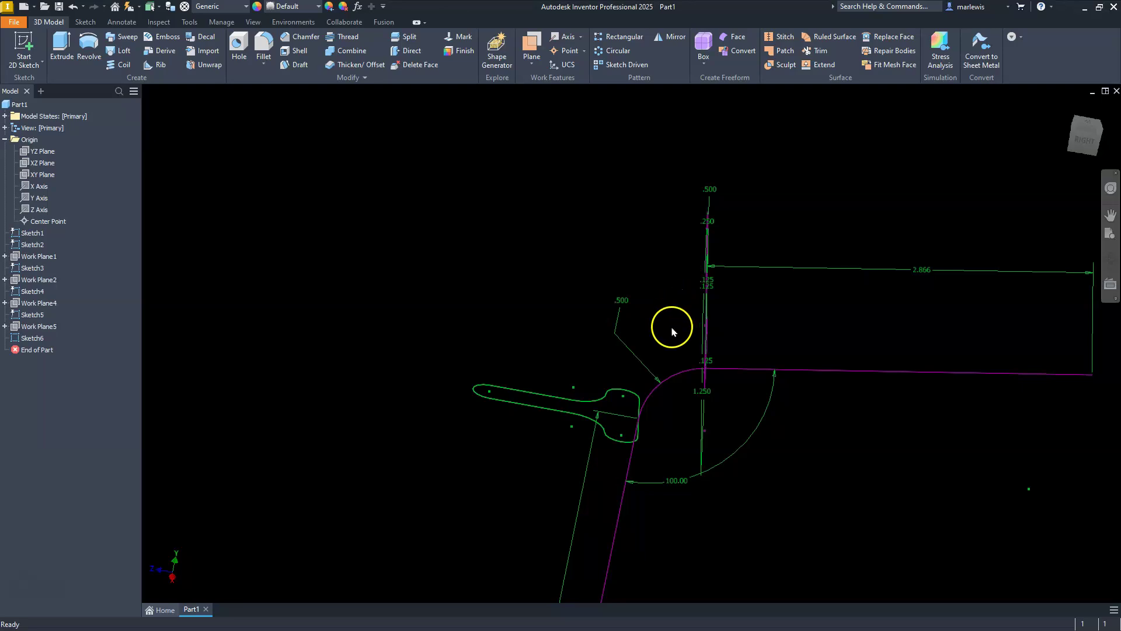
Create a work plane parallel to the XY plane through the free end point of the path's upper arm.
scroll(671, 332, up, 5)
mouse_move(777, 390)
shift+middle_down()
mouse_move(723, 353)
mouse_move(696, 377)
shift+middle_up()
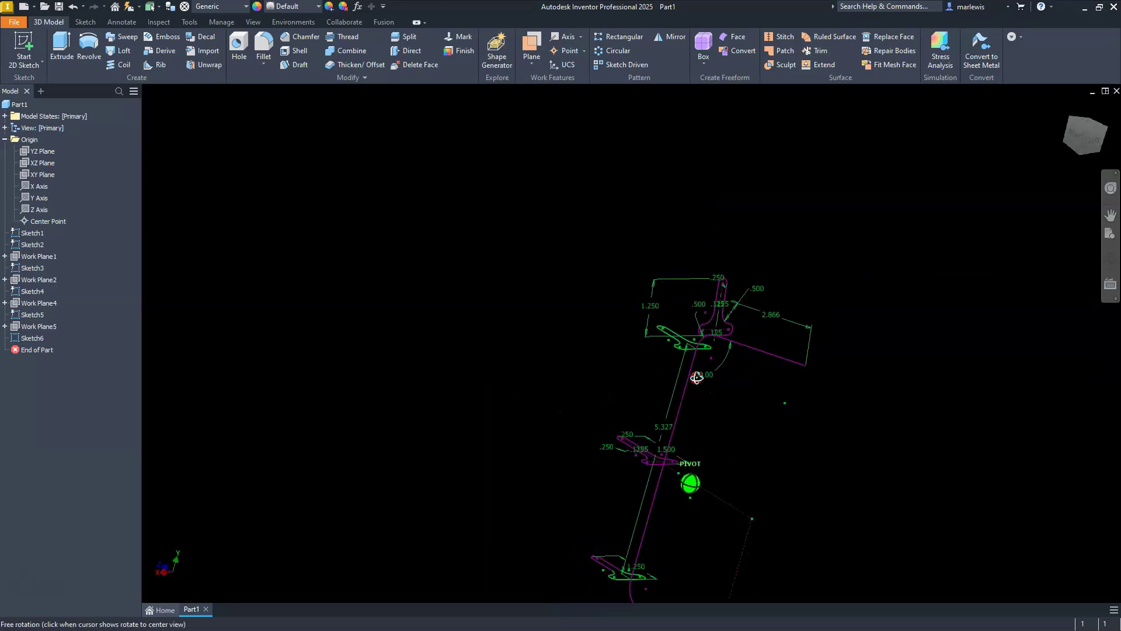
scroll(825, 380, down, 3)
scroll(786, 321, up, 7)
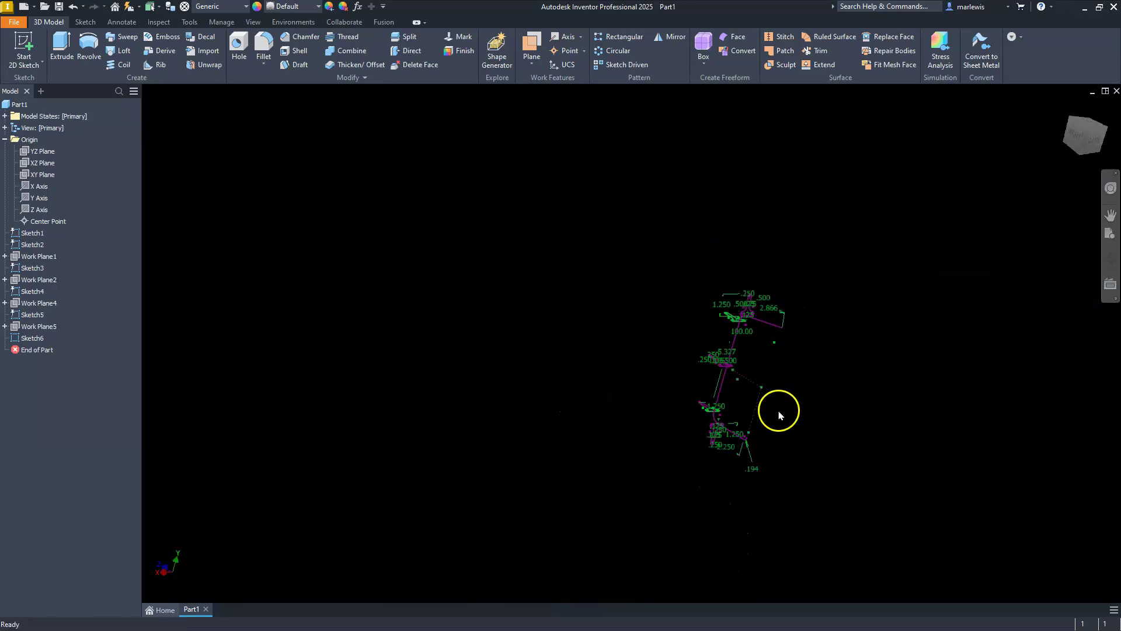
scroll(779, 414, down, 5)
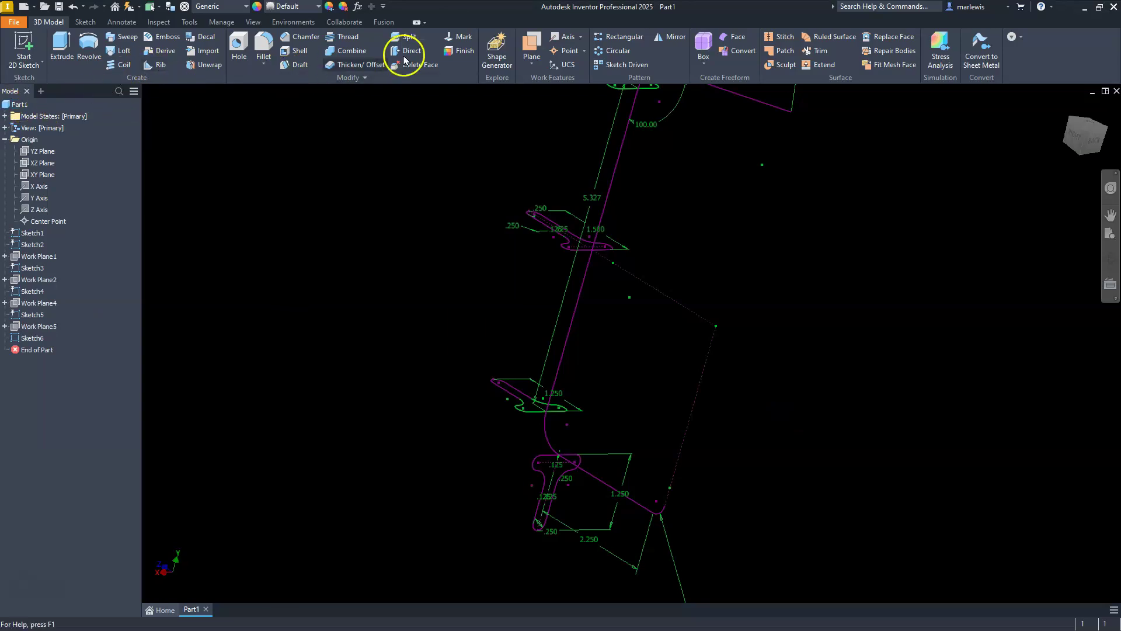
click(532, 48)
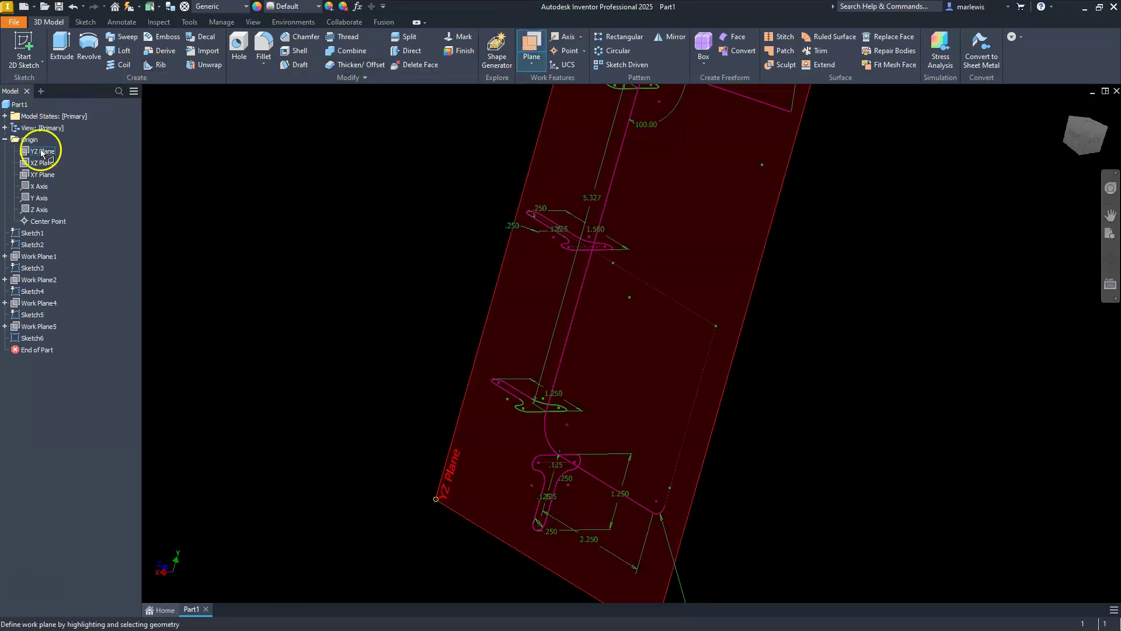
click(41, 176)
middle_drag(512, 124, 608, 210)
scroll(909, 239, down, 3)
scroll(909, 239, down, 3)
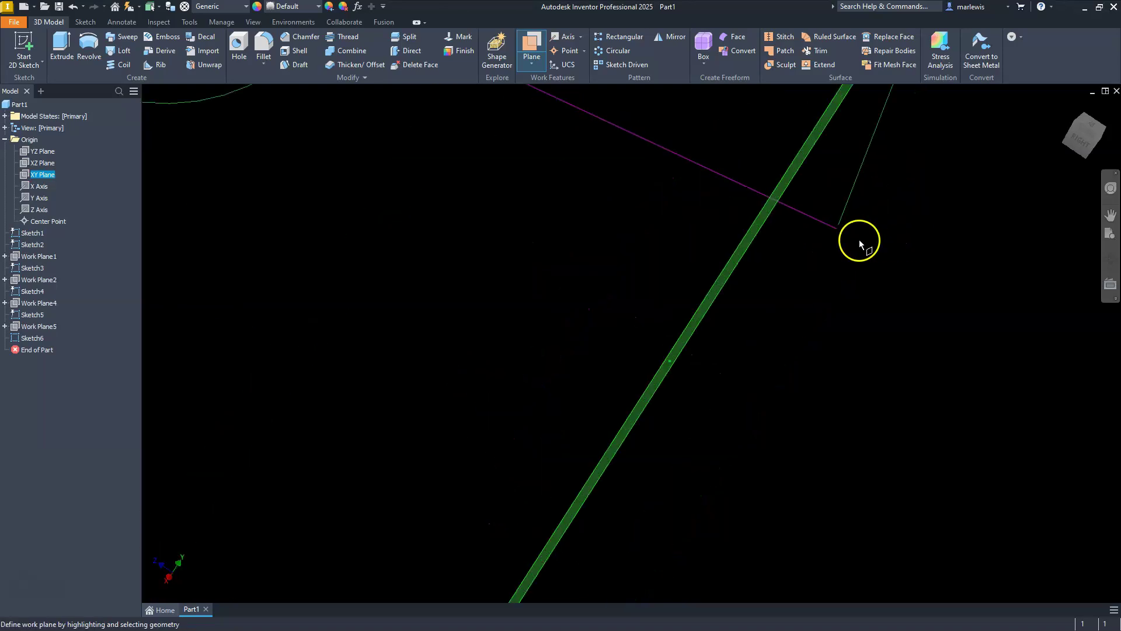
click(836, 230)
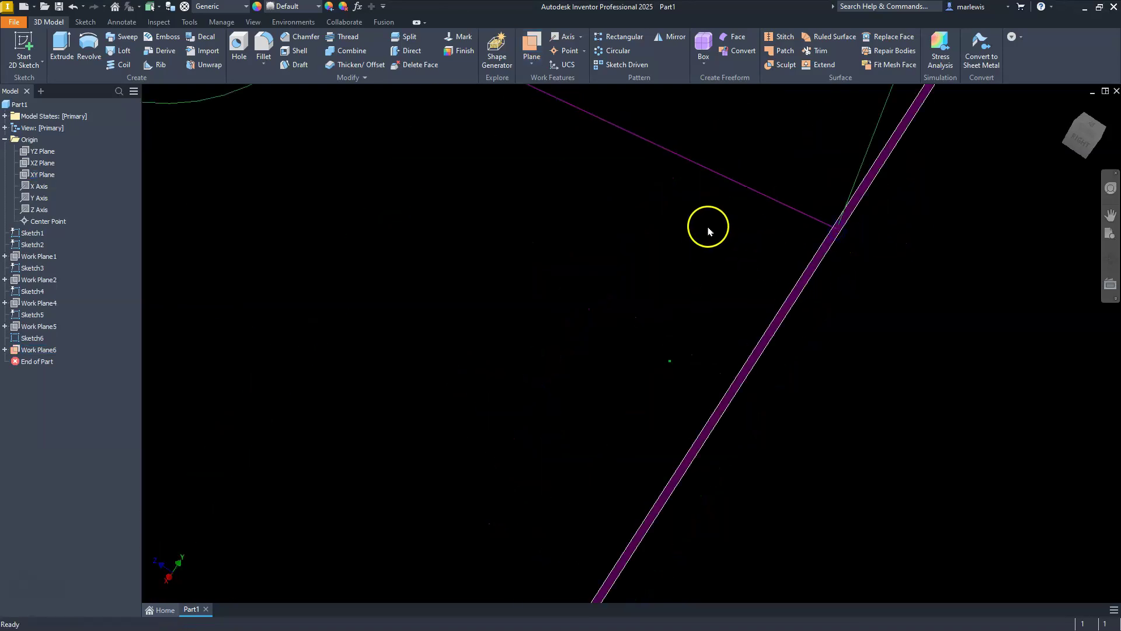
Start a new sketch on the work plane at the end of the path's upper arm.
scroll(705, 230, up, 2)
scroll(701, 231, up, 3)
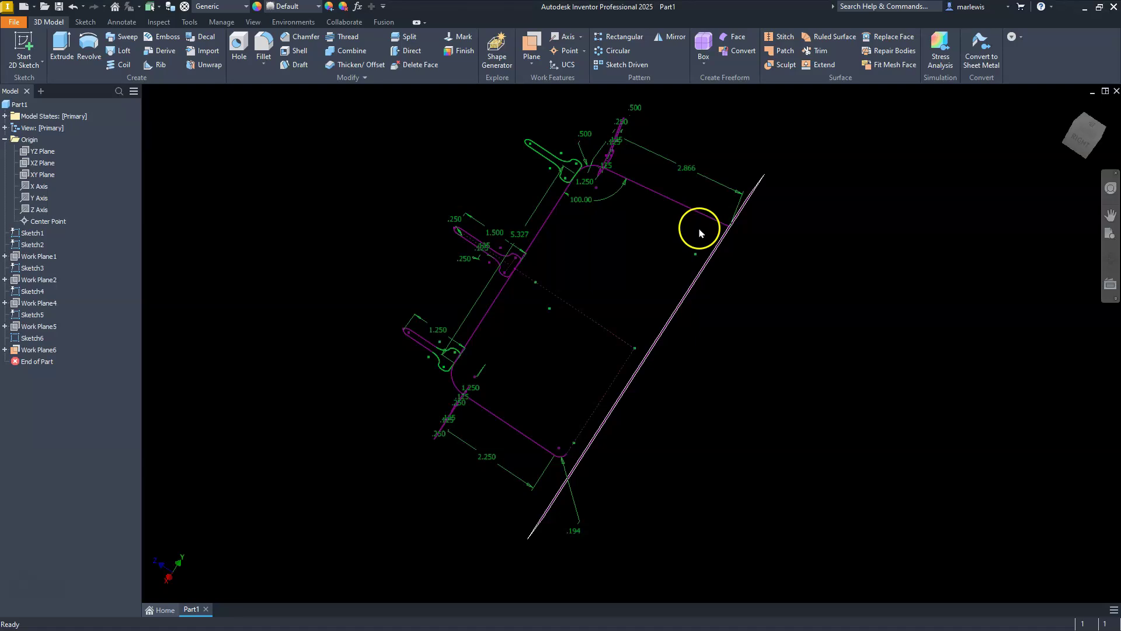
shift+middle_drag(699, 233, 661, 187)
click(683, 134)
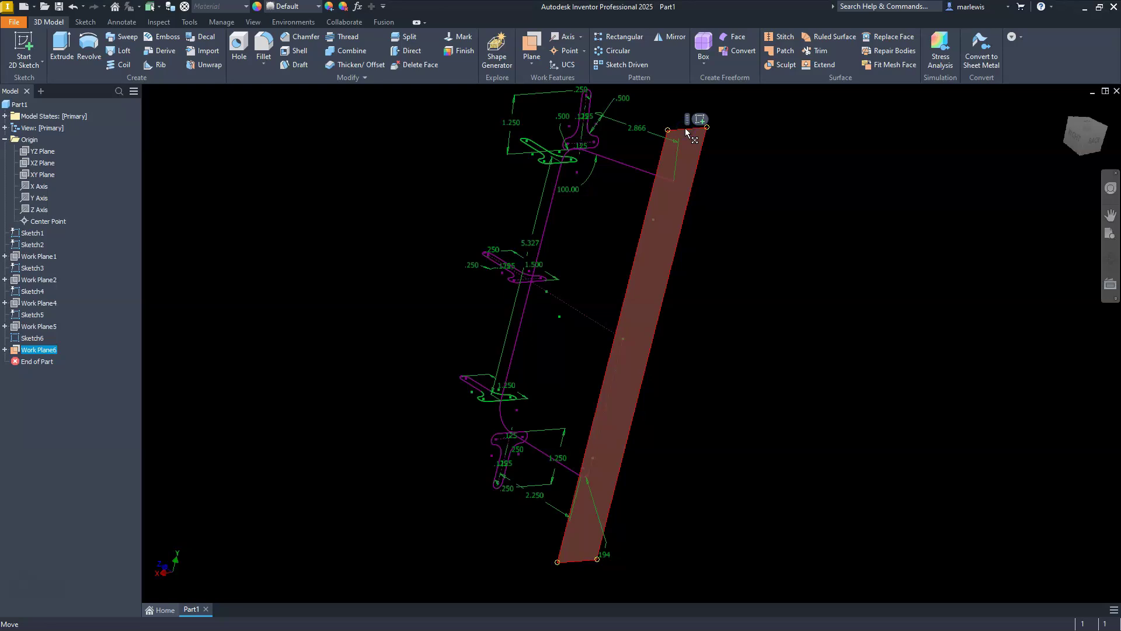
right_click(686, 134)
click(689, 165)
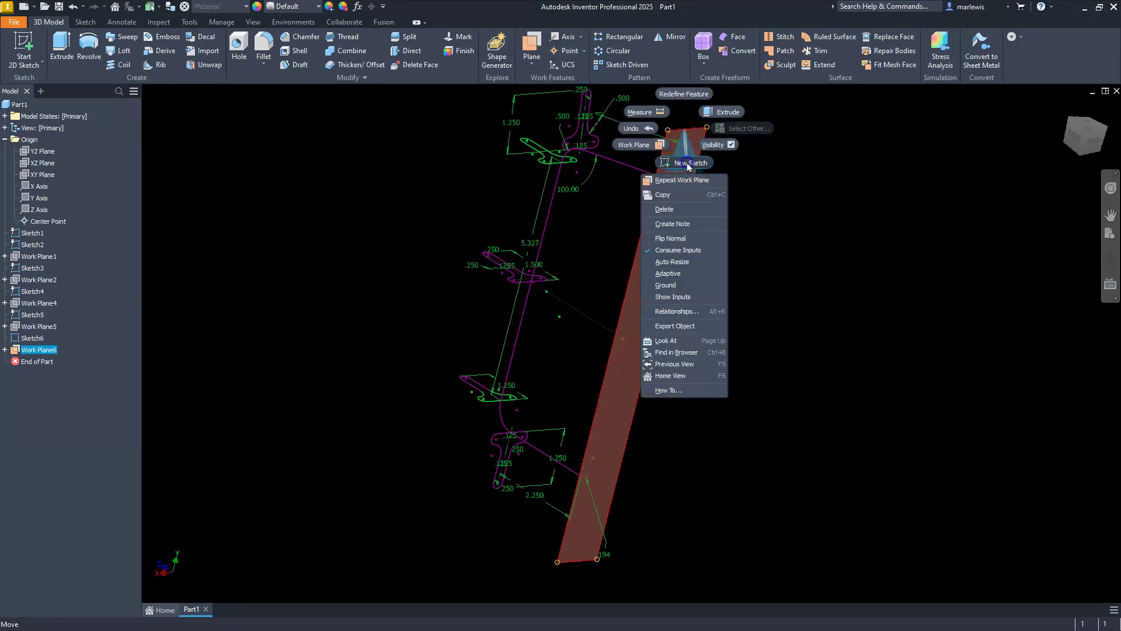
click(688, 164)
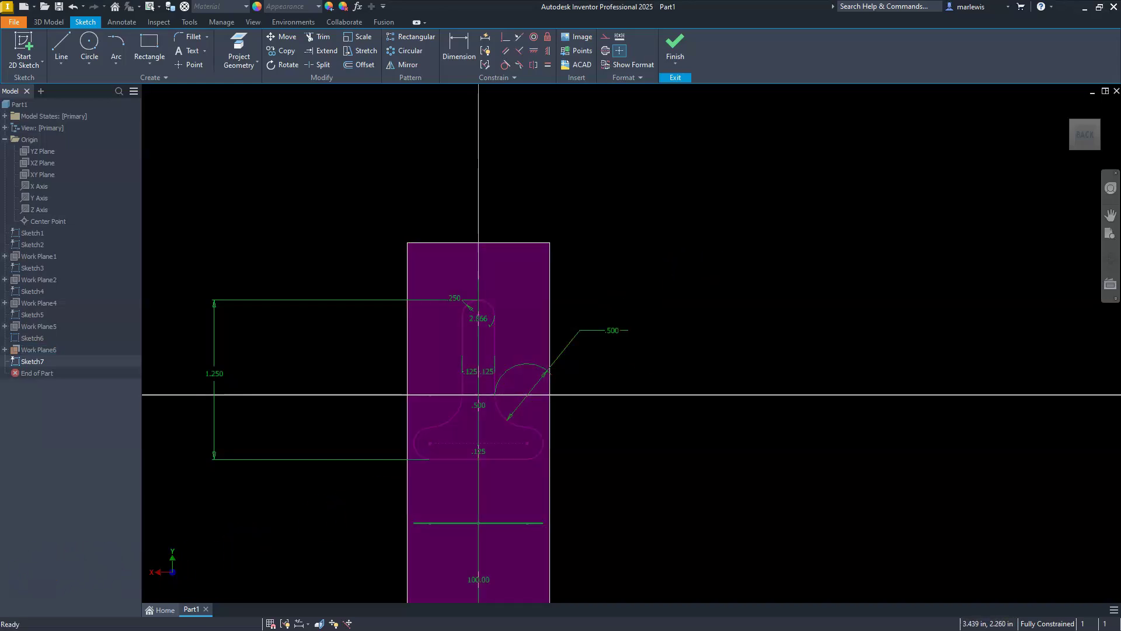
Sketch an inverted T beside the work plane from a horizontal line and a vertical line rising from its midpoint.
click(63, 47)
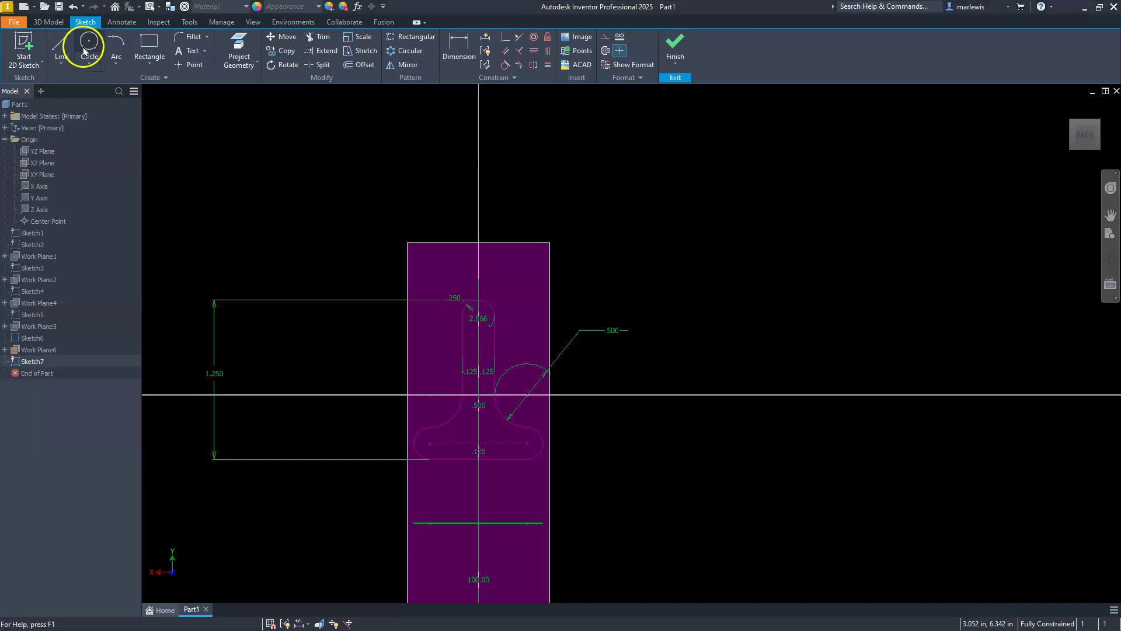
click(648, 357)
click(834, 357)
key(Escape)
key(l)
click(742, 357)
click(741, 154)
Draw circles at the top end of the stem and at both ends of the crossbar.
key(c)
click(742, 211)
click(742, 155)
click(834, 357)
click(772, 362)
click(648, 357)
click(636, 300)
Make the three end circles equal and set their diameter to .25 in.
key(equal)
click(688, 233)
click(688, 315)
click(800, 303)
click(765, 263)
click(473, 47)
click(771, 162)
click(817, 133)
text(.25)
key(Return)
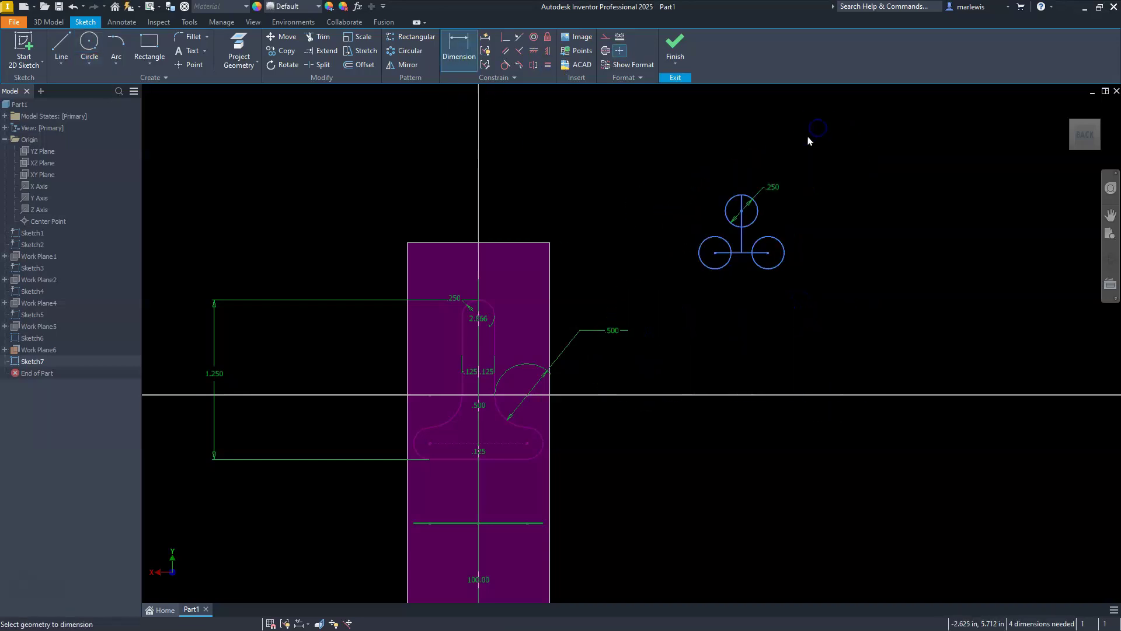
Lengthen the T's stem and offset its centre line .125 in to both sides.
scroll(817, 132, up, 4)
key(Escape)
drag(723, 375, 713, 482)
click(212, 91)
click(359, 64)
click(692, 350)
click(692, 350)
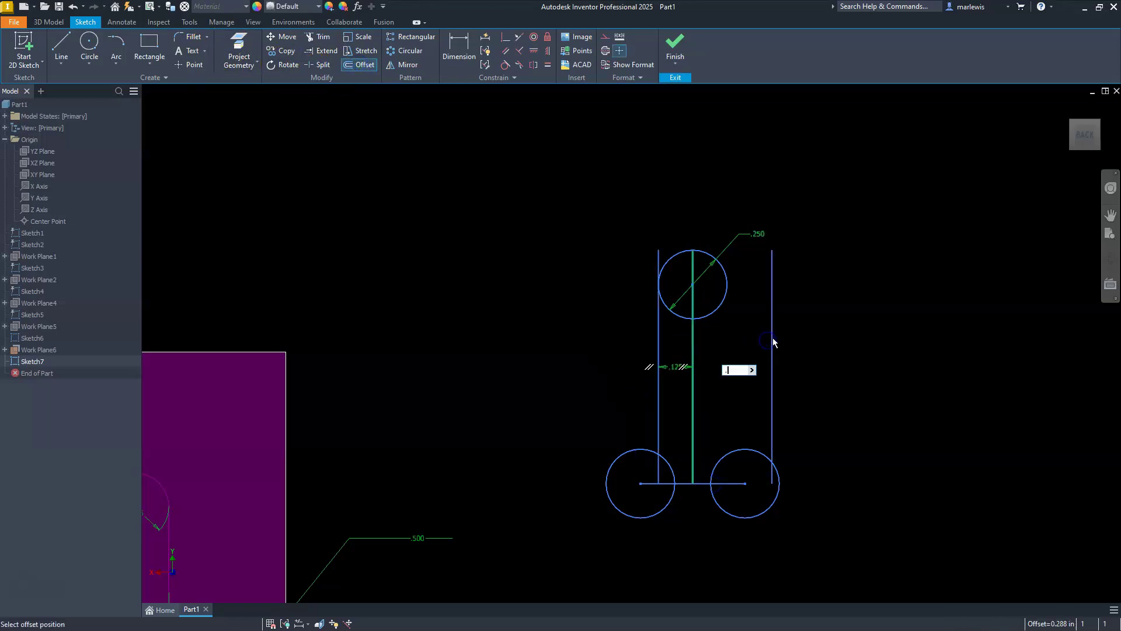
key(Return)
Offset the crossbar line .125 in downward, widen the crossbar, and extend the offset line to the end circles' lowest points.
click(695, 483)
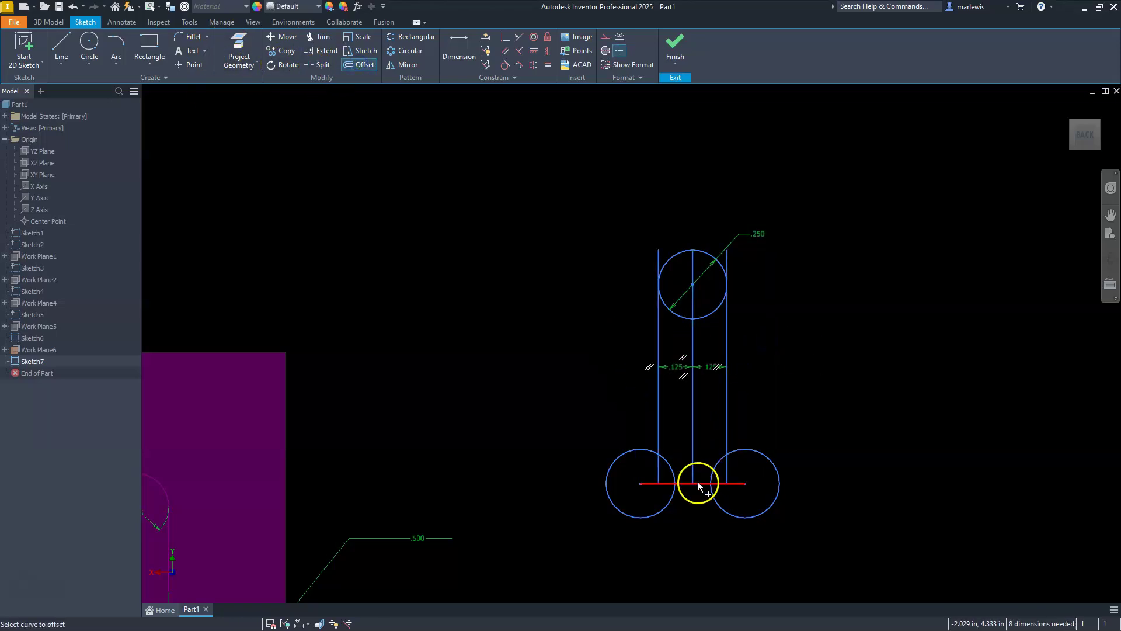
drag(663, 493, 680, 512)
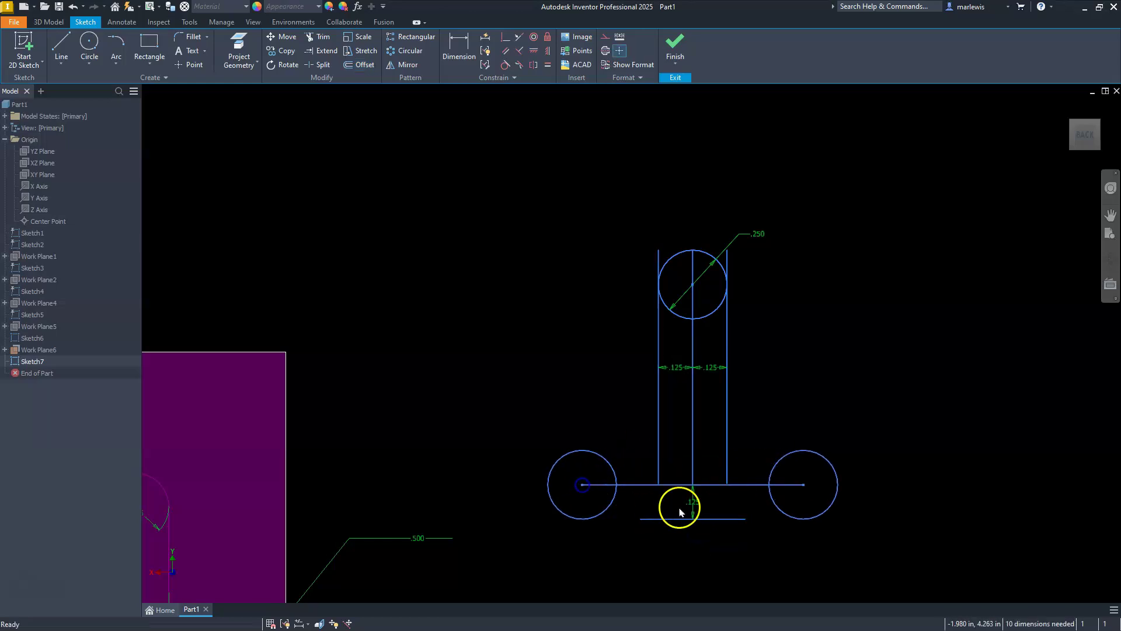
click(742, 528)
click(785, 514)
click(715, 520)
click(598, 512)
Shorten the stem's two side lines so they end at the sides of its top circle.
click(658, 258)
click(669, 259)
click(726, 255)
click(721, 305)
Draw two larger circles, one on each side of the stem above the crossbar ends.
click(89, 42)
click(591, 360)
click(655, 362)
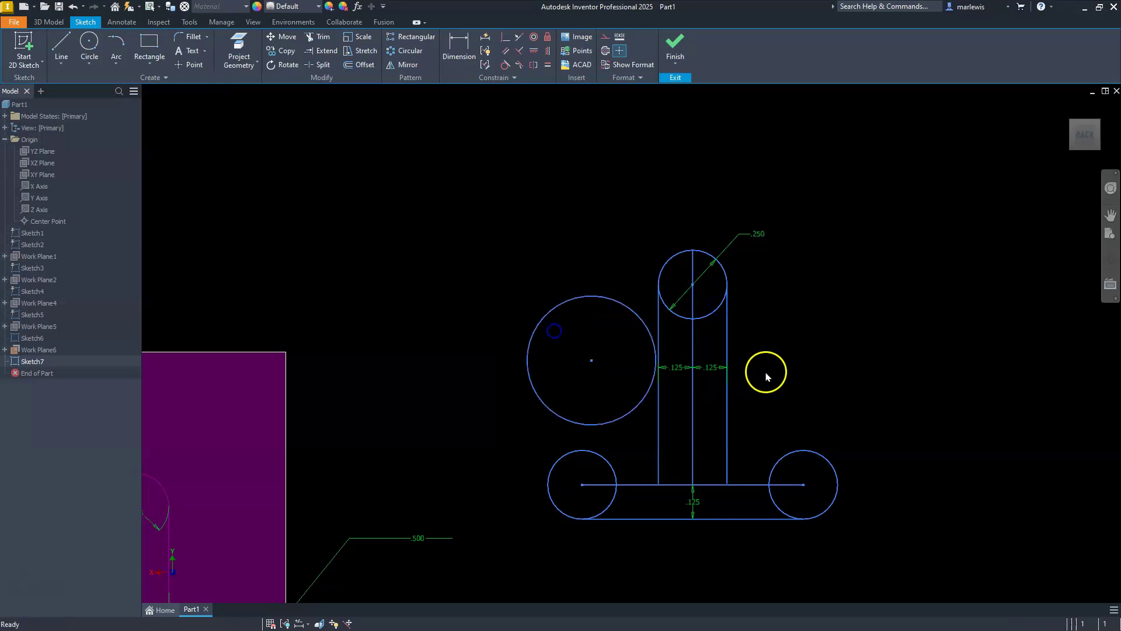
key(c)
click(810, 348)
click(778, 314)
Constrain the two larger circles equal, aligned above the crossbar's end circles, and tangent to the stem sides and end circles.
click(841, 317)
click(633, 308)
click(601, 352)
click(808, 349)
click(591, 360)
click(597, 506)
click(804, 484)
click(800, 358)
click(619, 380)
click(659, 409)
Dimension the T profile's overall height from the base line to the top circle as 1 in.
click(447, 45)
click(734, 509)
click(704, 252)
click(975, 428)
text(1)
key(Return)
Trim the excess side lines and circle segments to leave one closed T-shaped outline with rounded ends.
click(319, 38)
click(658, 459)
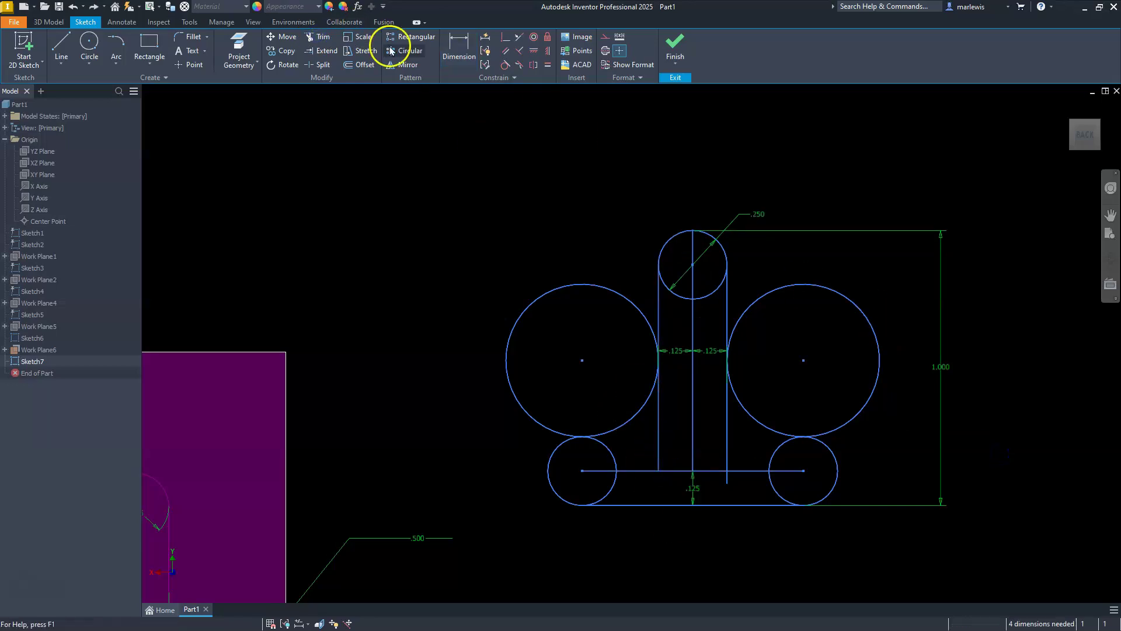
click(727, 464)
click(678, 303)
click(563, 287)
click(607, 447)
click(610, 490)
click(778, 488)
click(774, 453)
key(Escape)
Reposition the T profile and convert its crossbar and stem centre lines to construction geometry.
drag(658, 243, 591, 225)
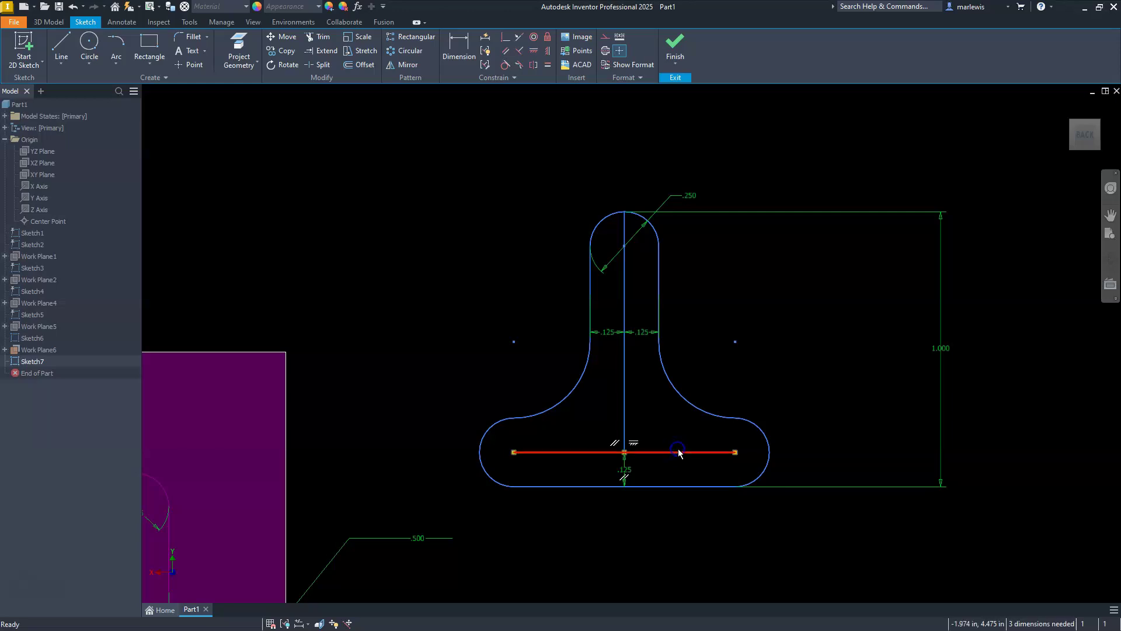
right_click(625, 391)
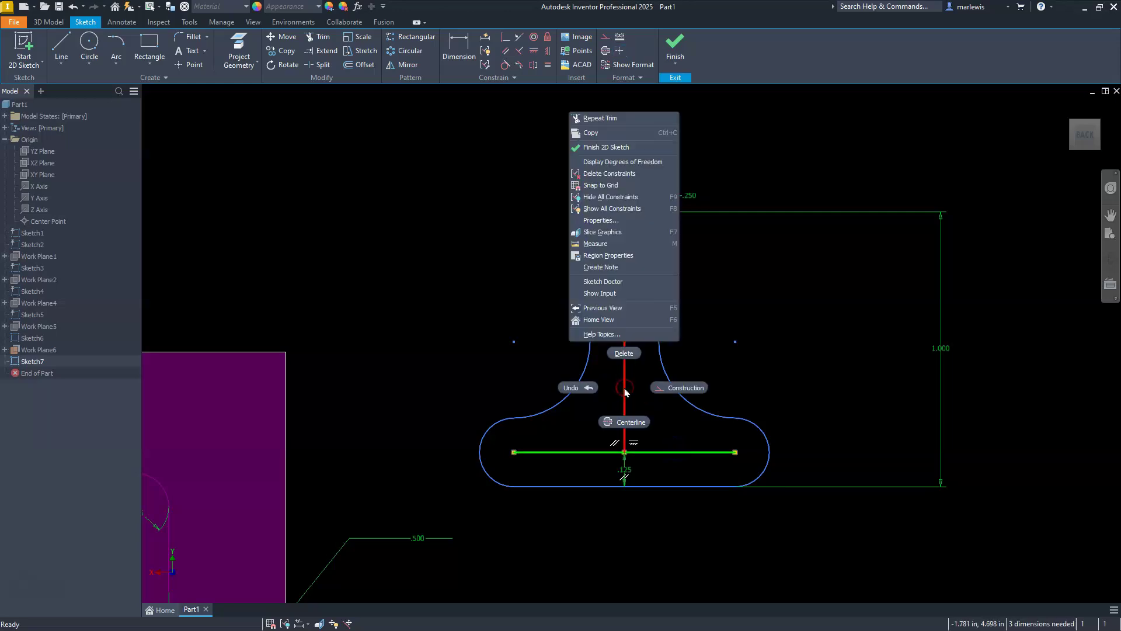
click(674, 394)
Constrain the midpoint of the T profile's base edge coincident with the path's end point on the work plane.
scroll(708, 399, down, 5)
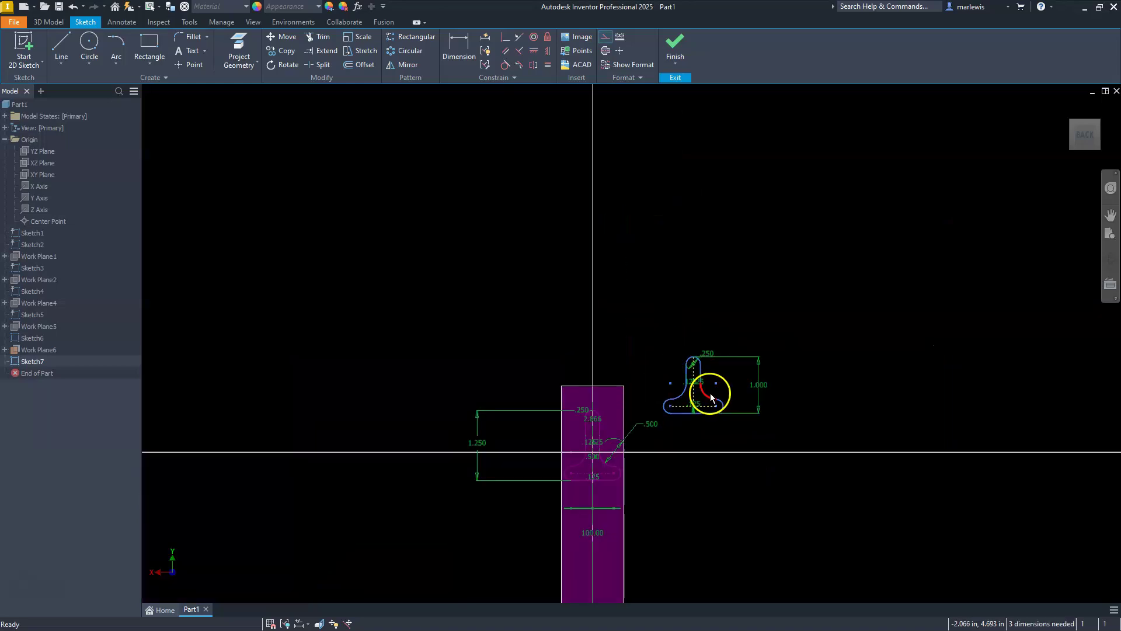
mouse_move(706, 433)
shift+middle_down()
mouse_move(709, 393)
mouse_move(710, 429)
mouse_move(678, 443)
mouse_move(675, 523)
mouse_move(638, 498)
mouse_move(555, 481)
mouse_move(540, 495)
shift+middle_up()
scroll(651, 405, up, 5)
scroll(575, 413, down, 2)
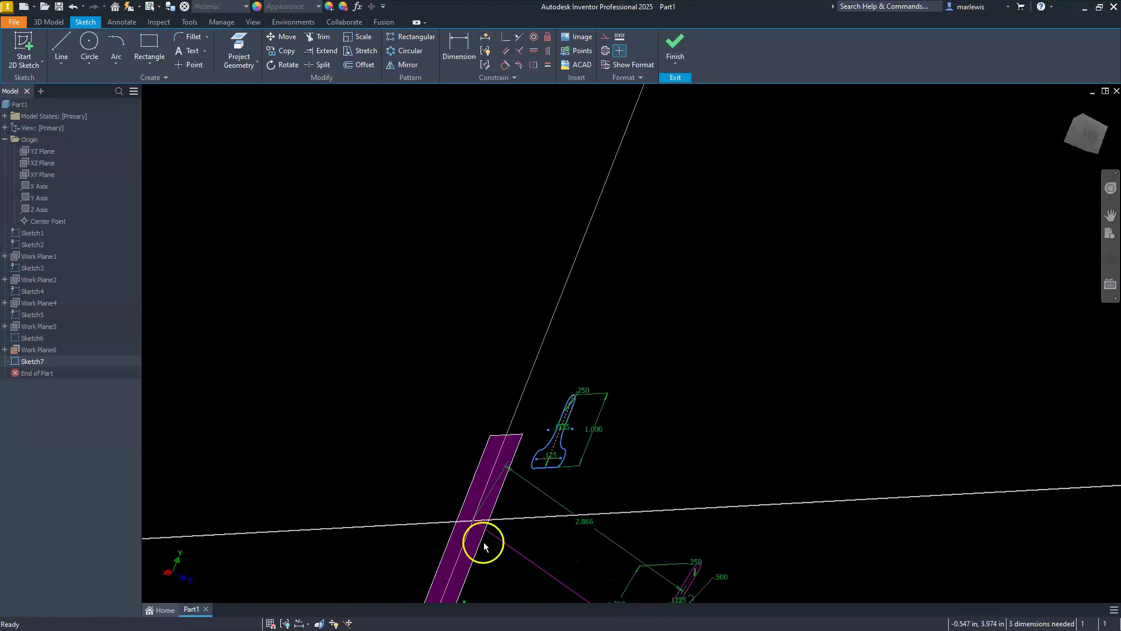
scroll(467, 533, up, 3)
scroll(476, 507, up, 2)
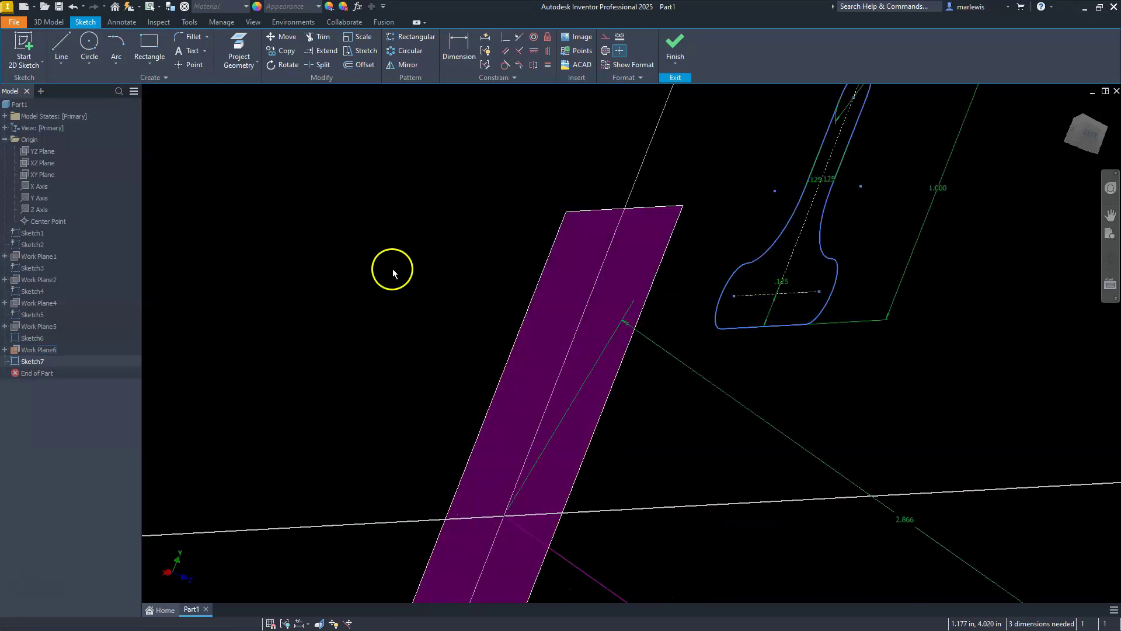
click(239, 49)
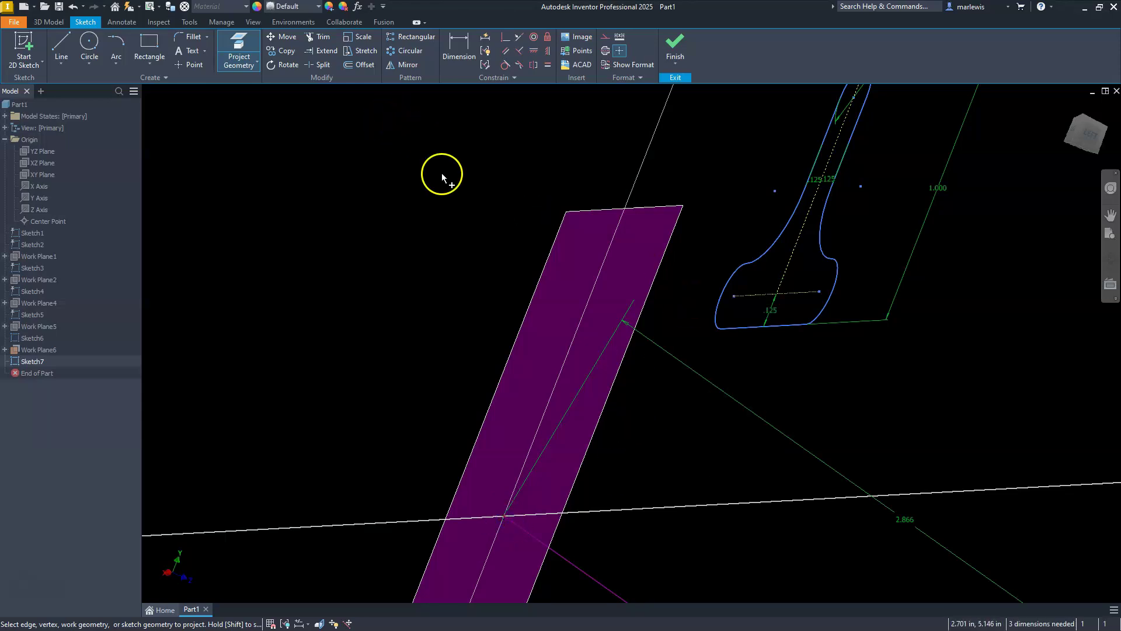
key(Escape)
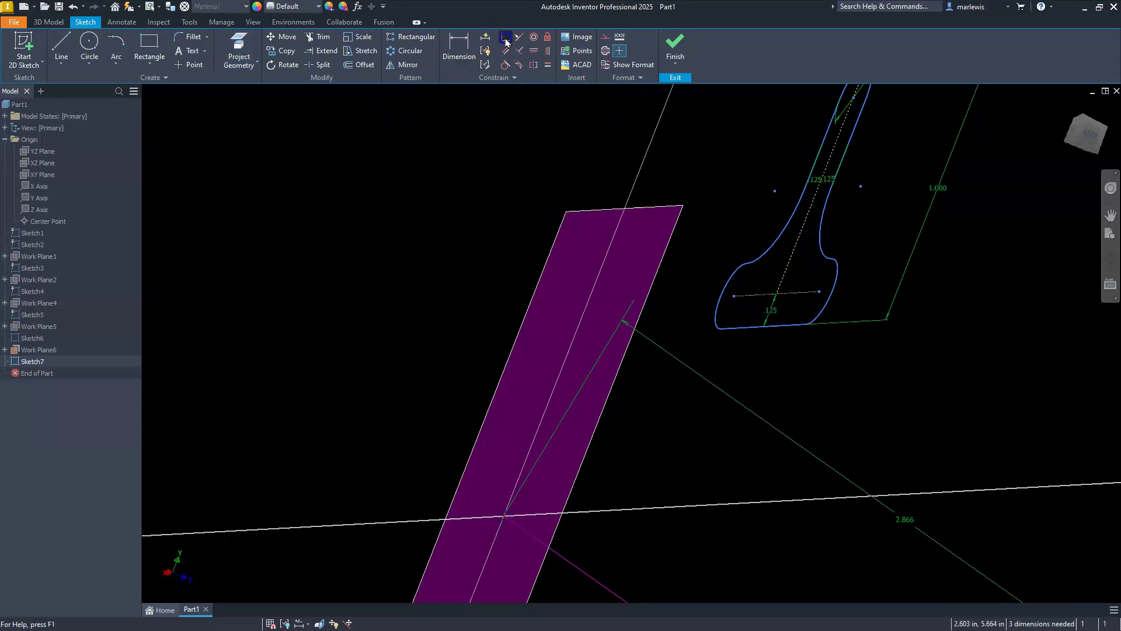
click(765, 327)
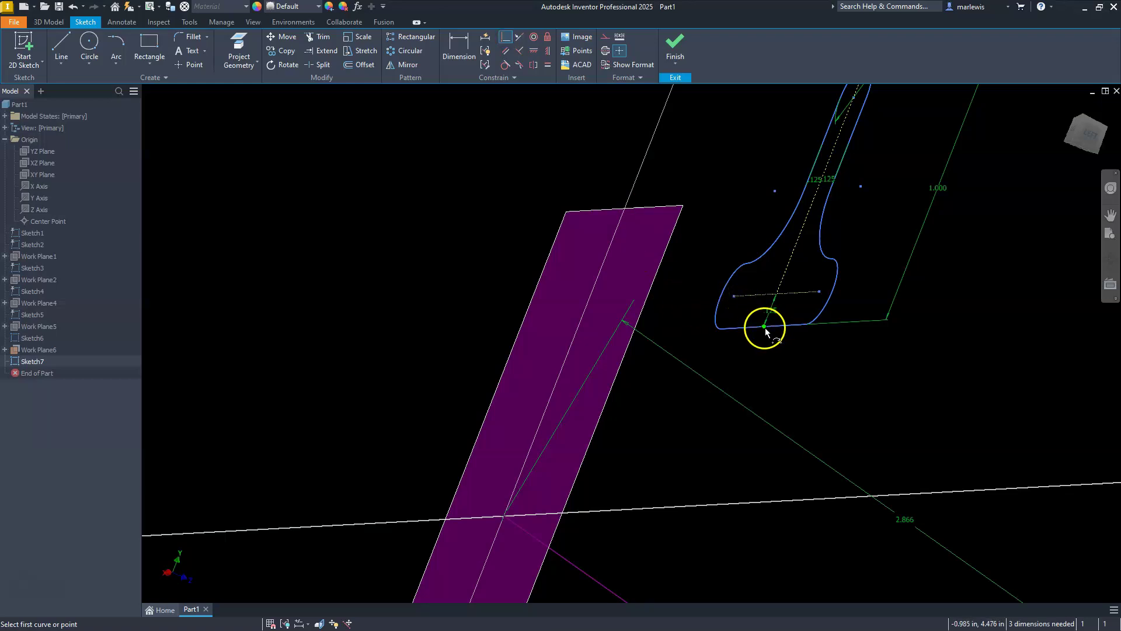
click(501, 518)
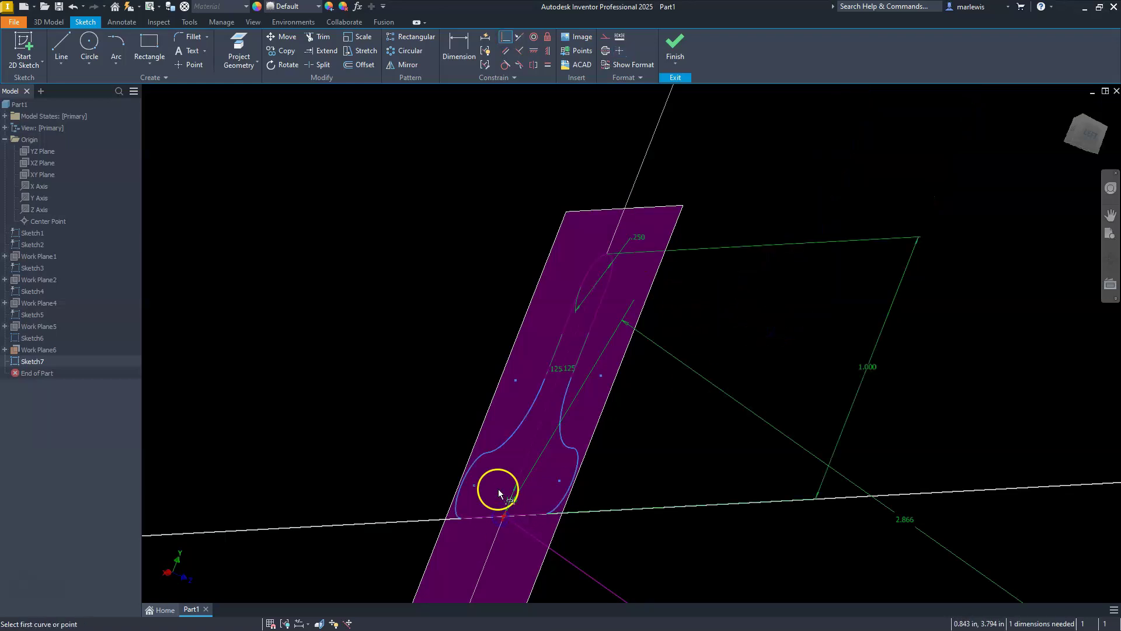
Dimension the concave arc between the T's stem and crossbar with a radius of .25 in.
scroll(530, 327, down, 3)
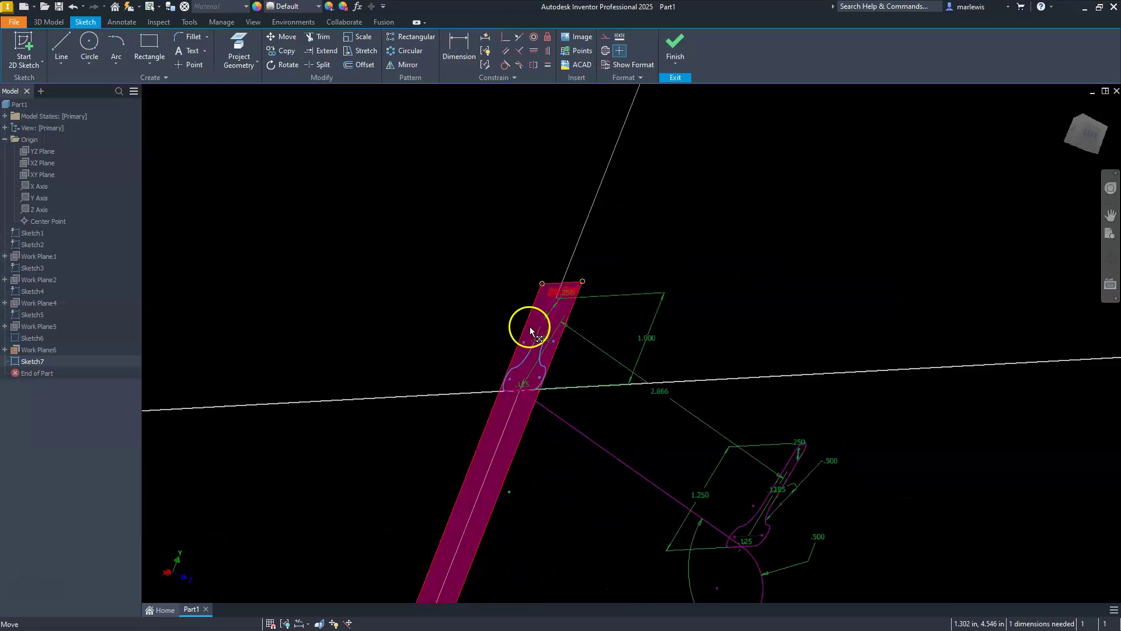
shift+middle_drag(536, 332, 667, 358)
scroll(559, 358, up, 5)
mouse_move(540, 396)
mouse_down()
mouse_move(533, 407)
mouse_move(556, 399)
mouse_up()
click(491, 371)
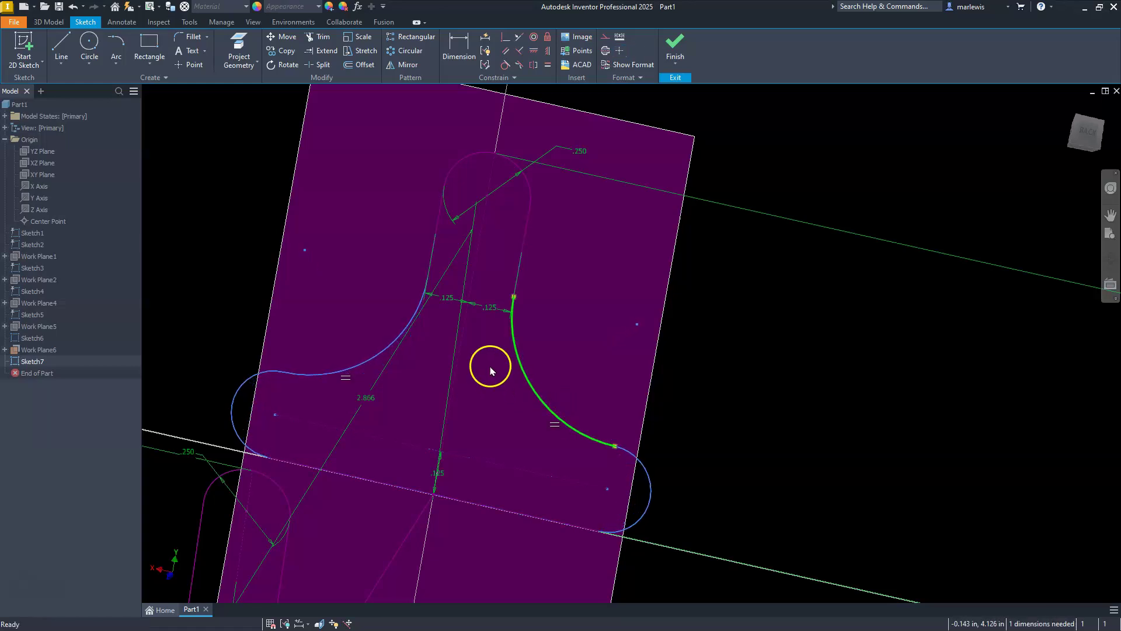
click(459, 47)
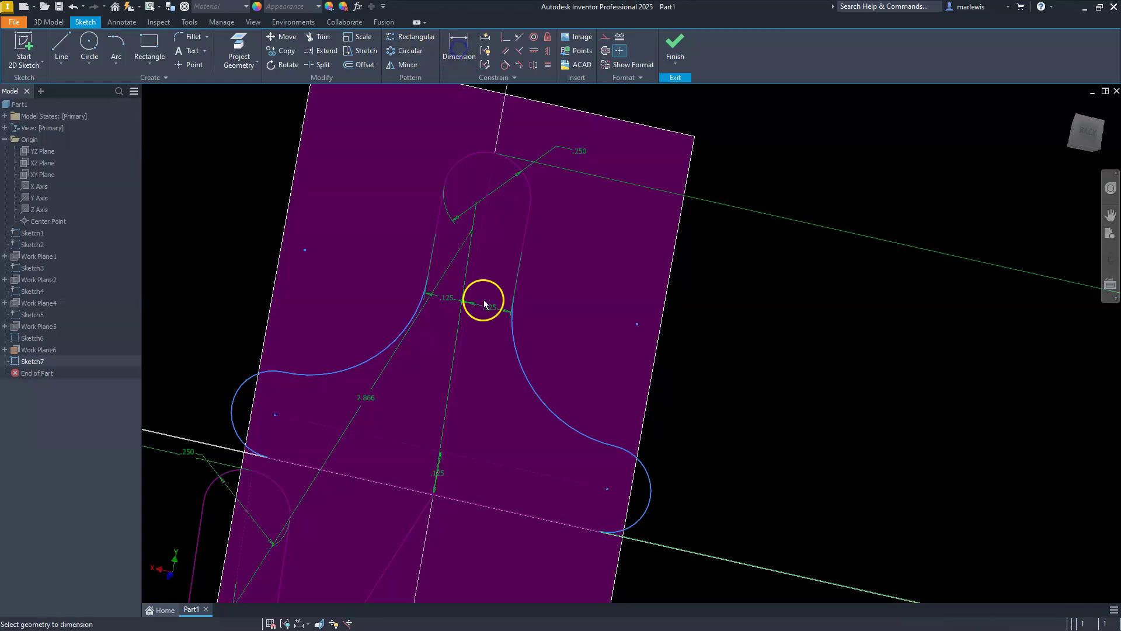
click(546, 395)
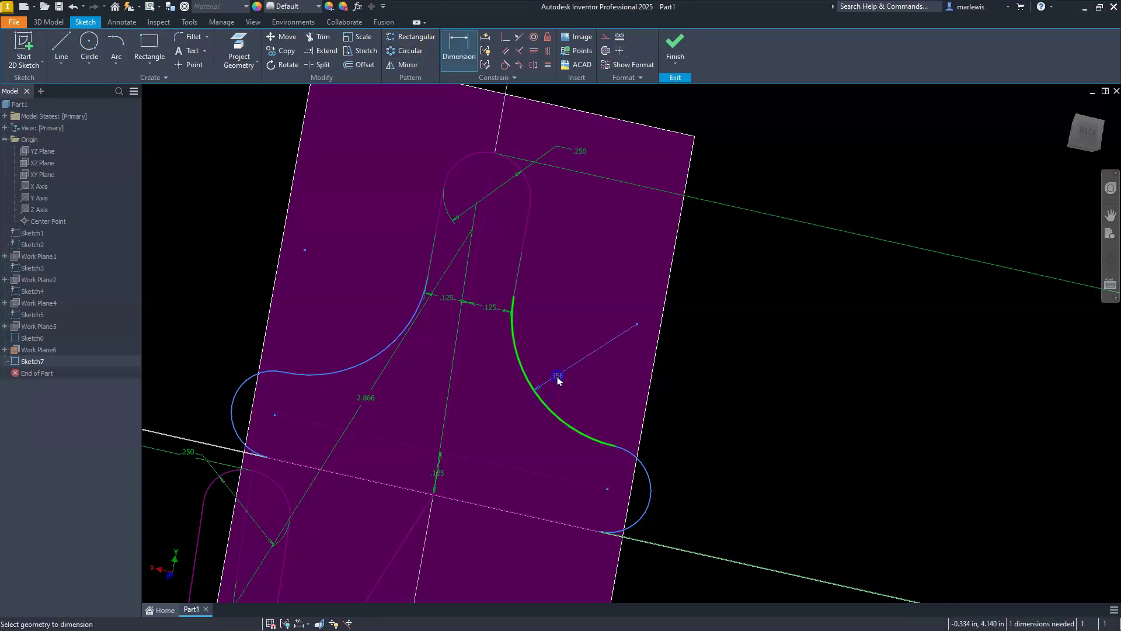
click(613, 334)
text(.25)
key(Return)
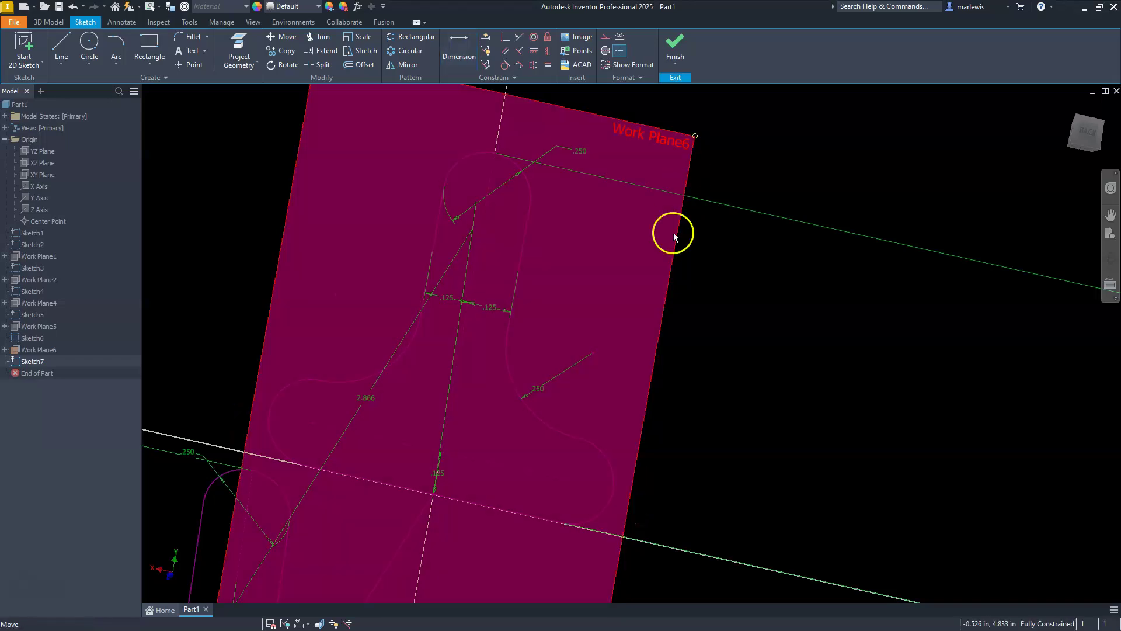
Finish the sketch and hide the work plane at the end of the path's upper arm.
scroll(674, 232, down, 4)
click(675, 47)
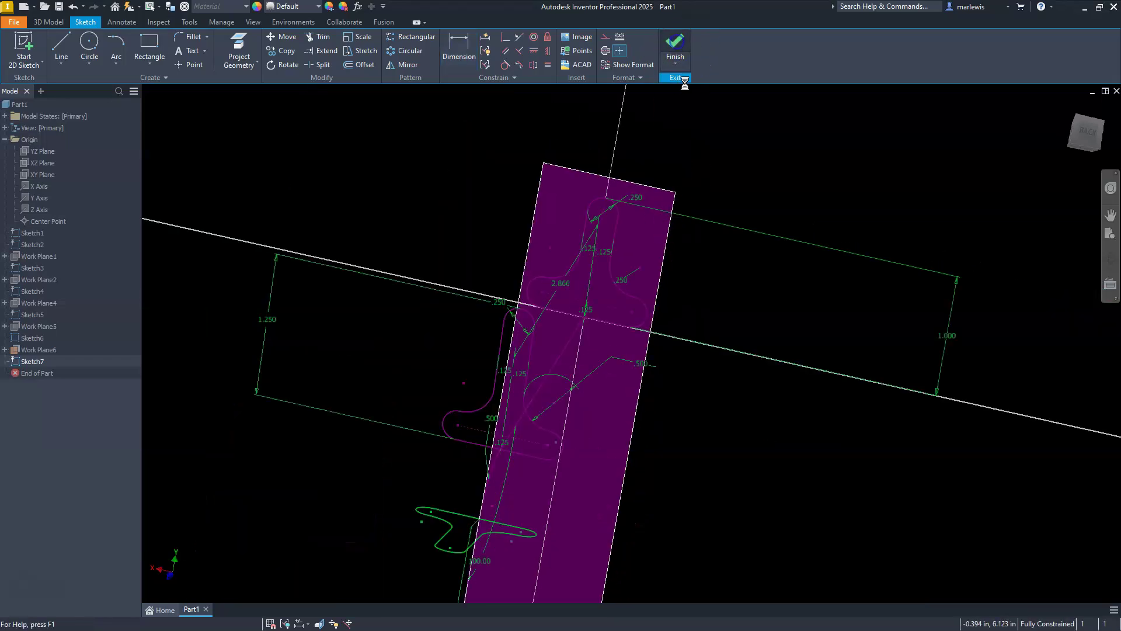
click(670, 229)
right_click(670, 244)
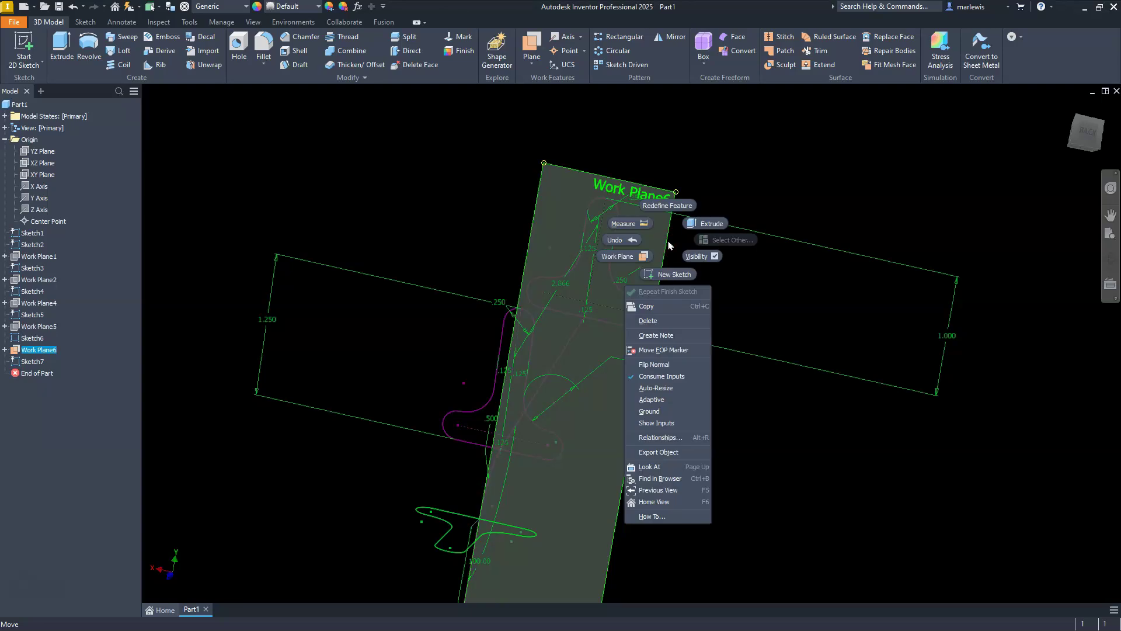
scroll(694, 289, down, 3)
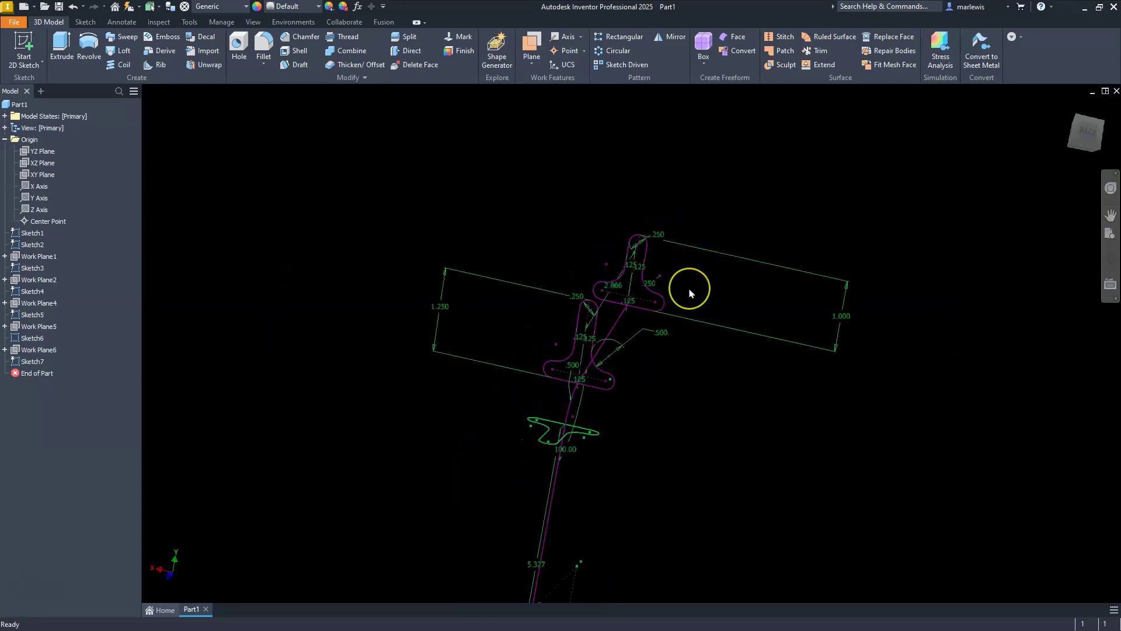
mouse_move(687, 295)
shift+middle_down()
mouse_move(638, 295)
mouse_move(663, 326)
mouse_move(683, 321)
mouse_move(659, 353)
shift+middle_up()
scroll(638, 388, up, 5)
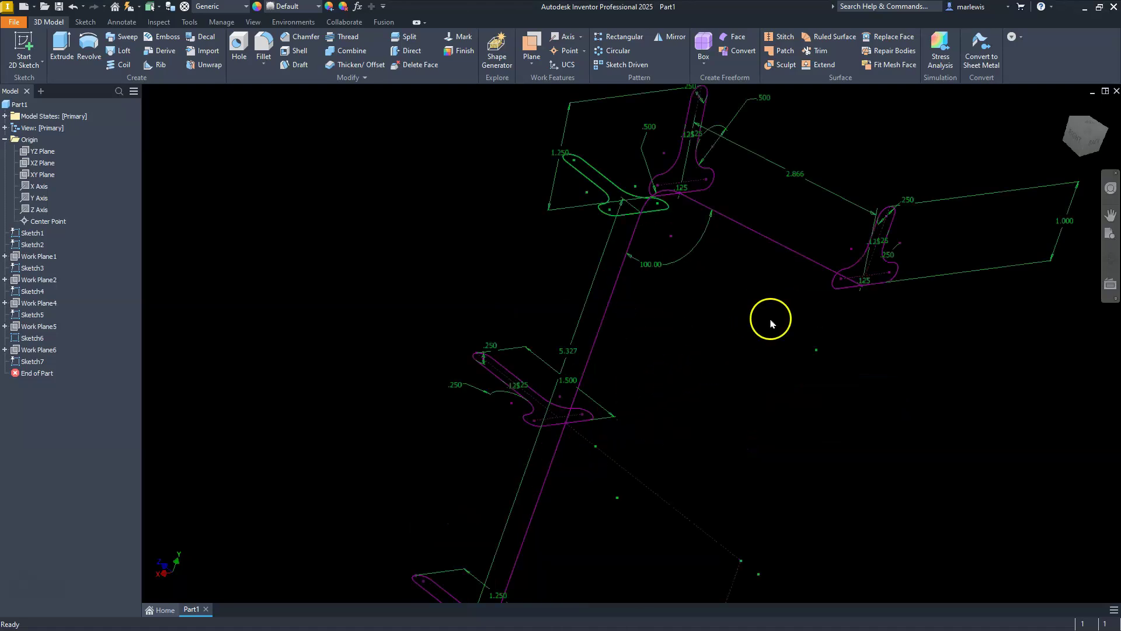
Create a work plane parallel to the XY Plane through the point where the path's straight lower arm meets its small end arc.
scroll(647, 242, down, 5)
scroll(625, 333, up, 9)
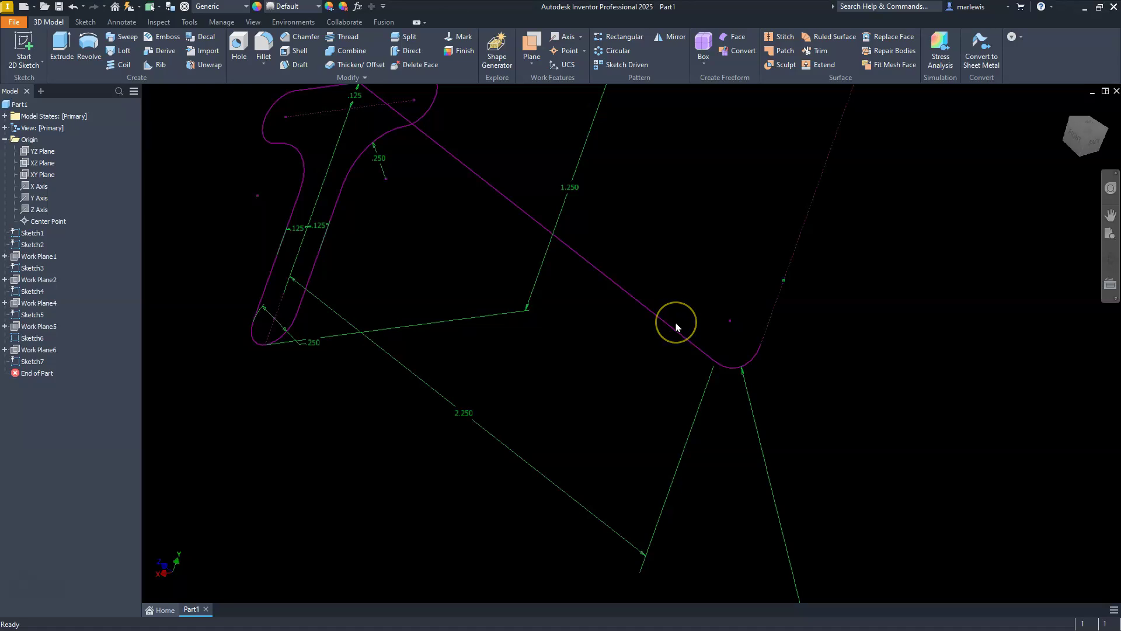
shift+middle_drag(675, 326, 695, 328)
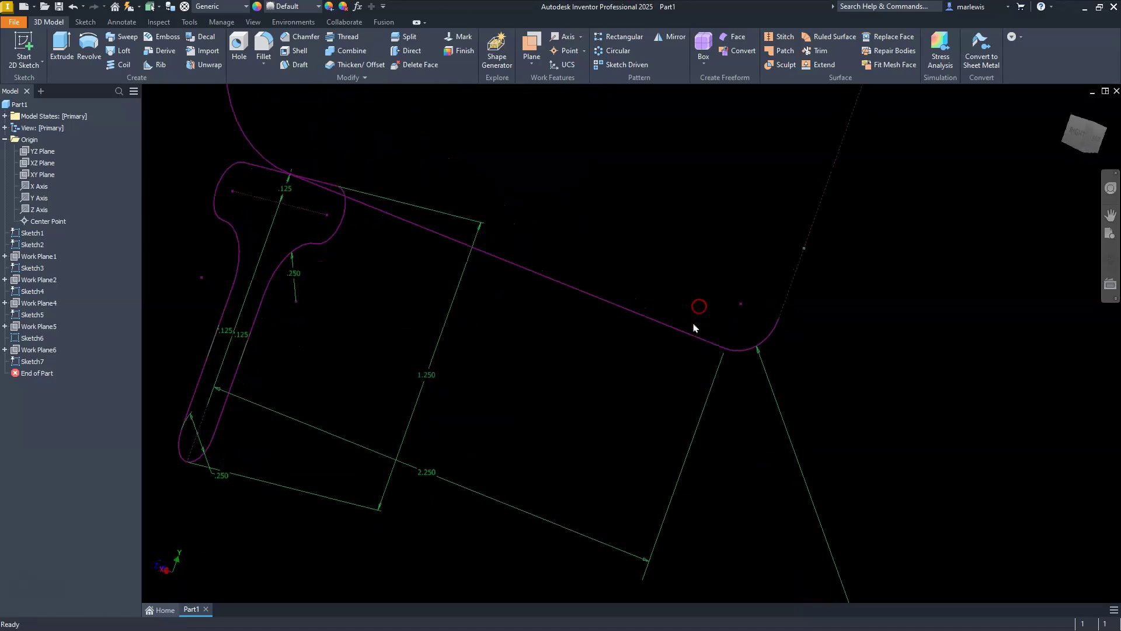
shift+middle_drag(685, 392, 677, 383)
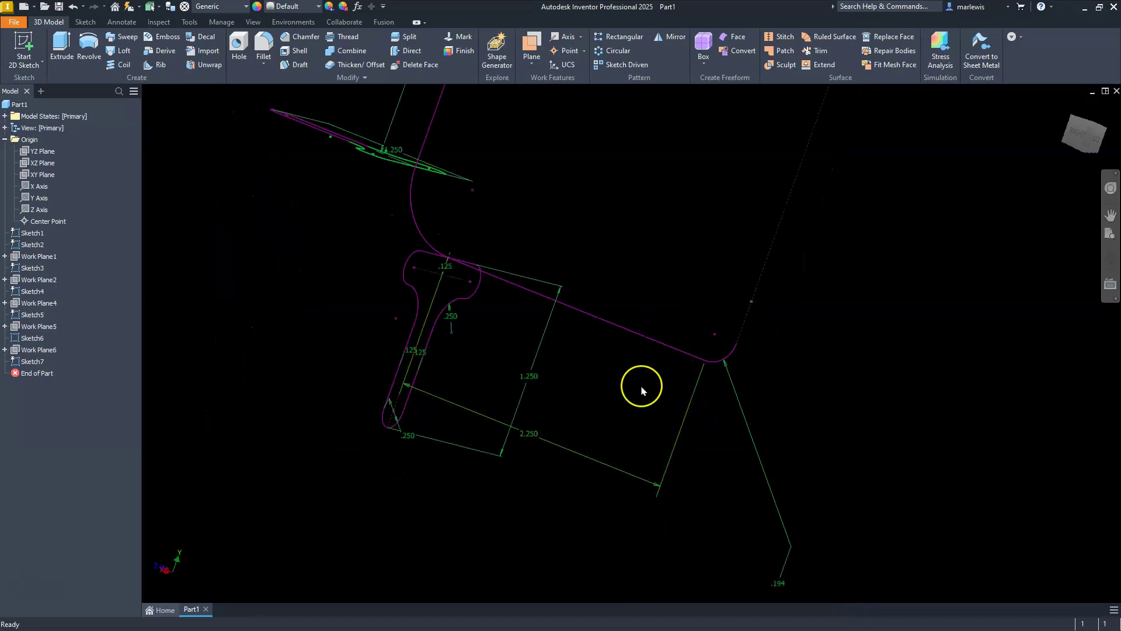
mouse_move(641, 385)
shift+middle_down()
mouse_move(636, 360)
mouse_move(623, 376)
shift+middle_up()
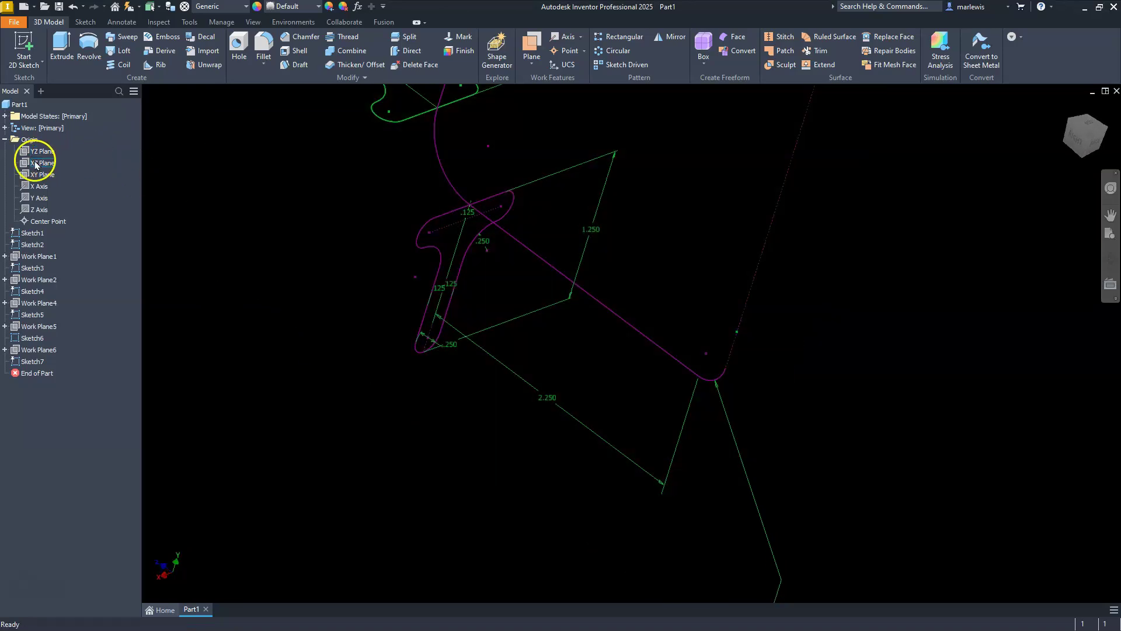
scroll(559, 393, down, 5)
scroll(588, 255, up, 3)
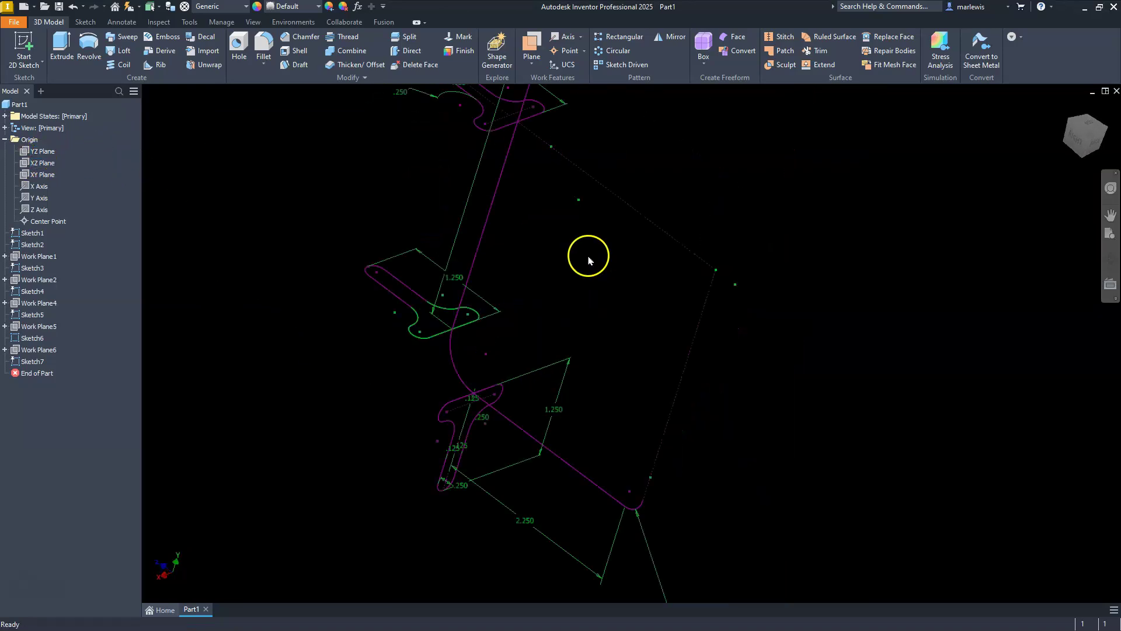
click(529, 44)
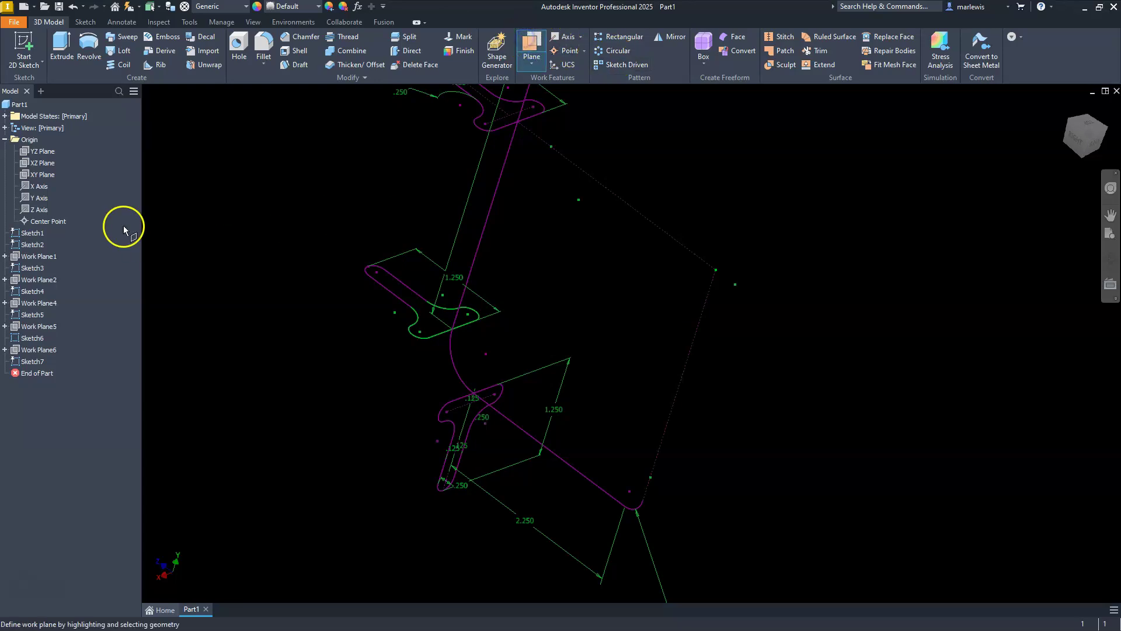
click(44, 175)
mouse_move(573, 392)
shift+middle_down()
mouse_move(616, 383)
mouse_move(664, 401)
shift+middle_up()
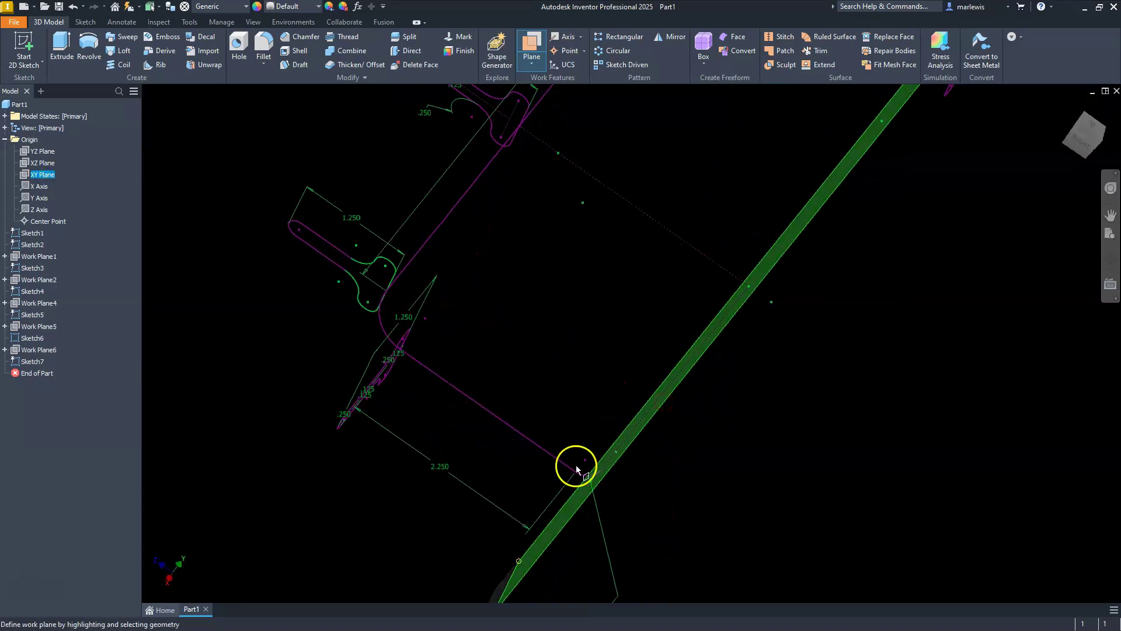
scroll(575, 468, up, 5)
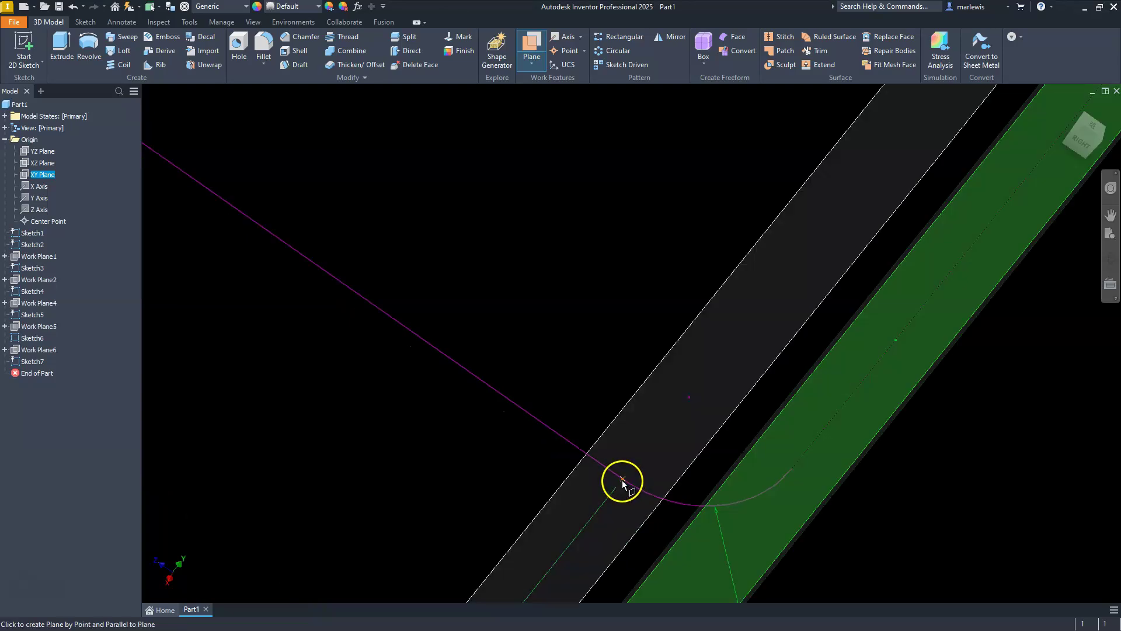
click(555, 474)
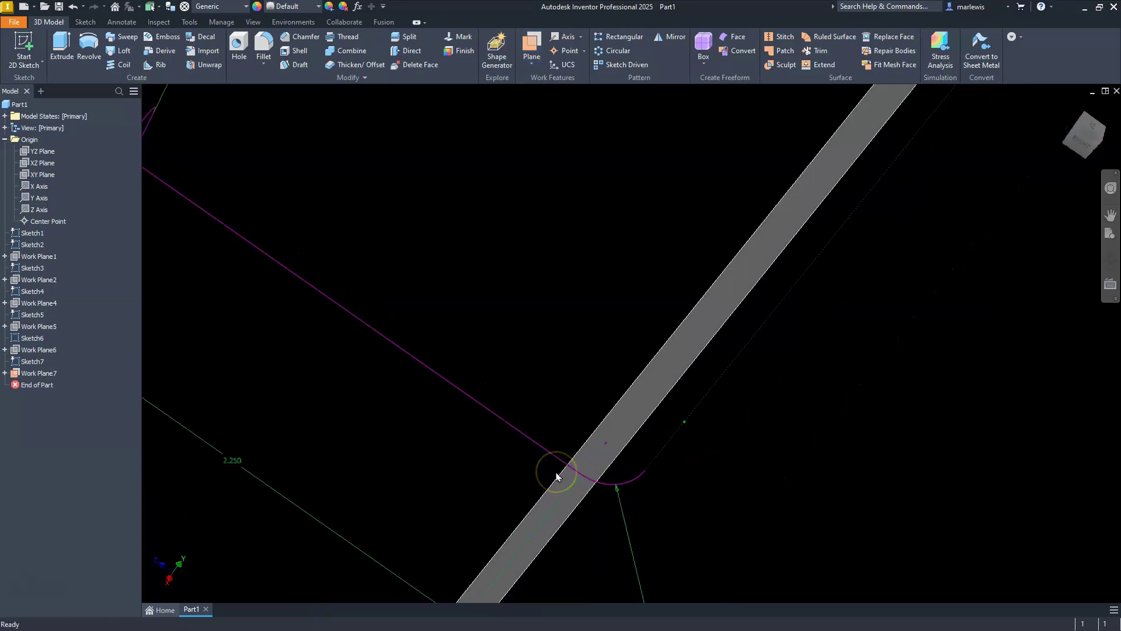
Start a new 2D sketch on the work plane at the end of the path's lower arm.
scroll(556, 476, down, 5)
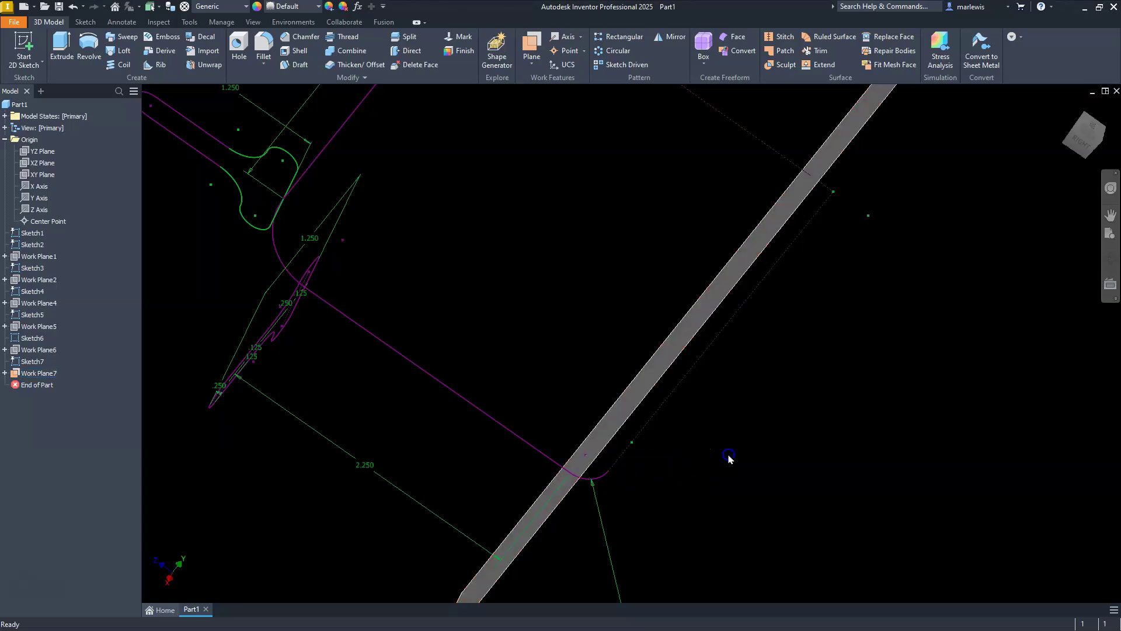
shift+middle_drag(671, 457, 638, 432)
scroll(638, 433, down, 5)
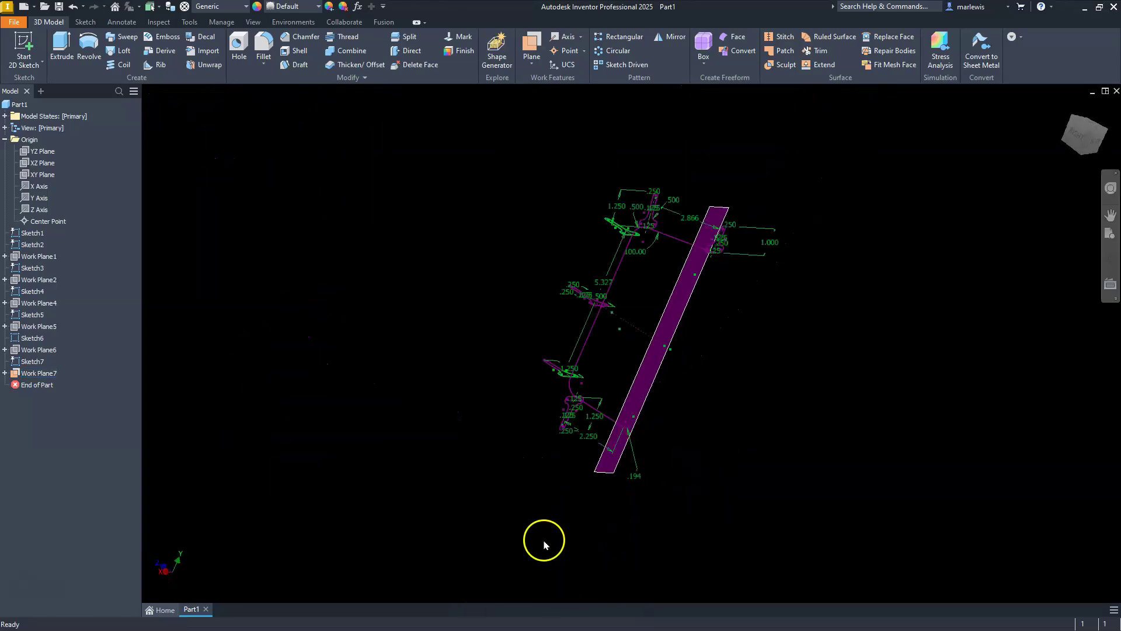
click(613, 450)
key(s)
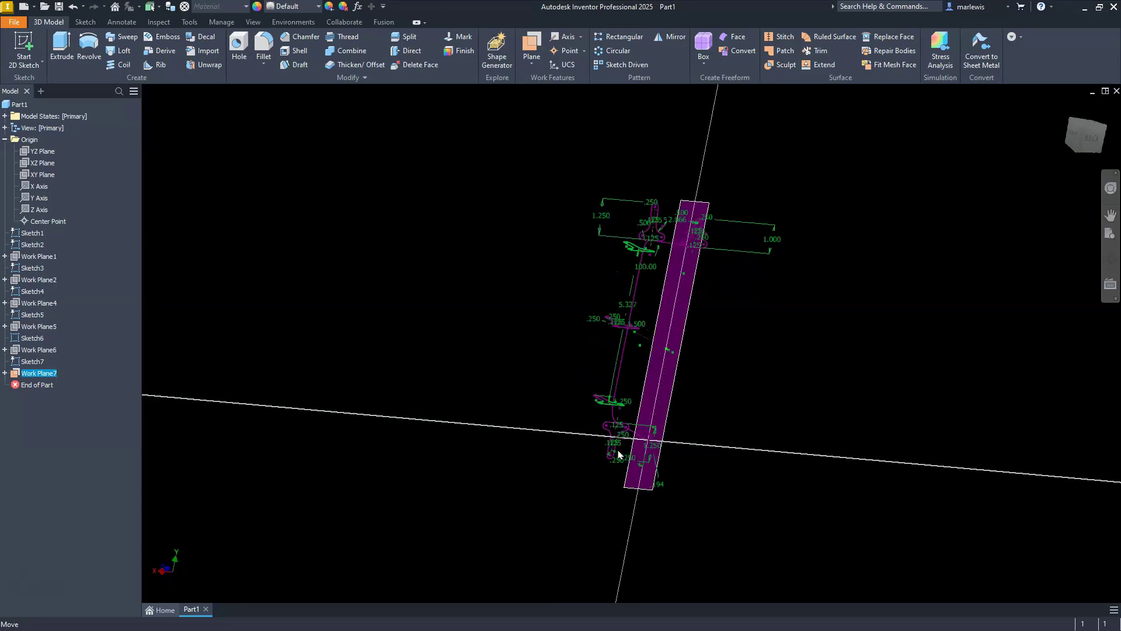
scroll(584, 421, up, 4)
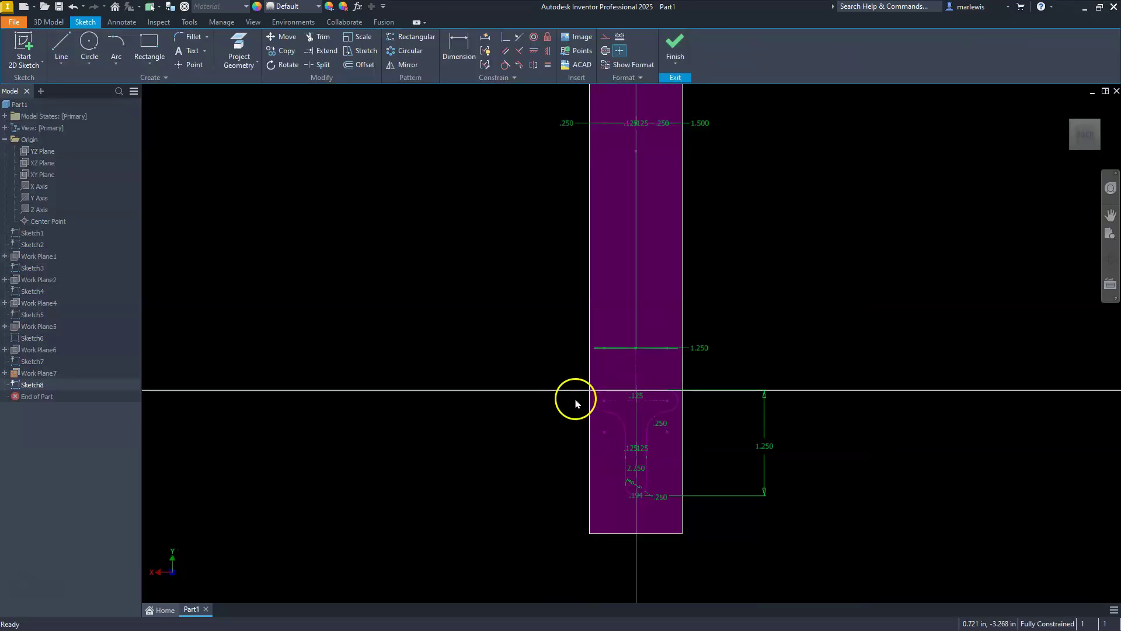
Project the nearby T profile's crossbar edge, rounded crossbar ends and both concave arcs onto the sketch, leaving out the stem.
mouse_move(555, 467)
shift+middle_down()
mouse_move(581, 488)
mouse_move(609, 489)
shift+middle_up()
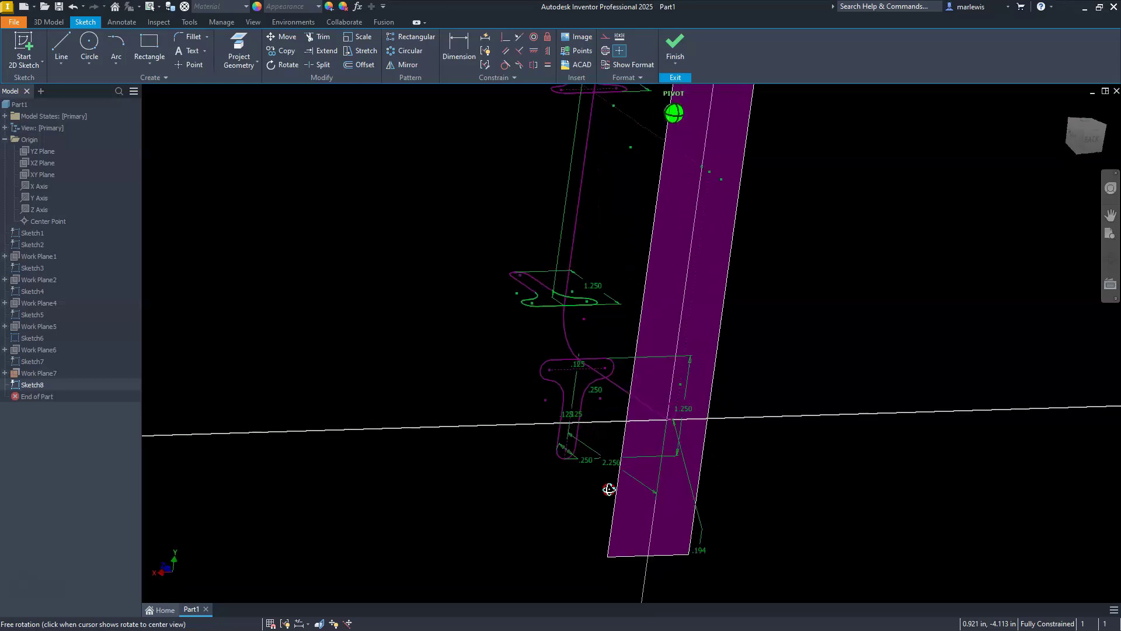
scroll(602, 508, down, 3)
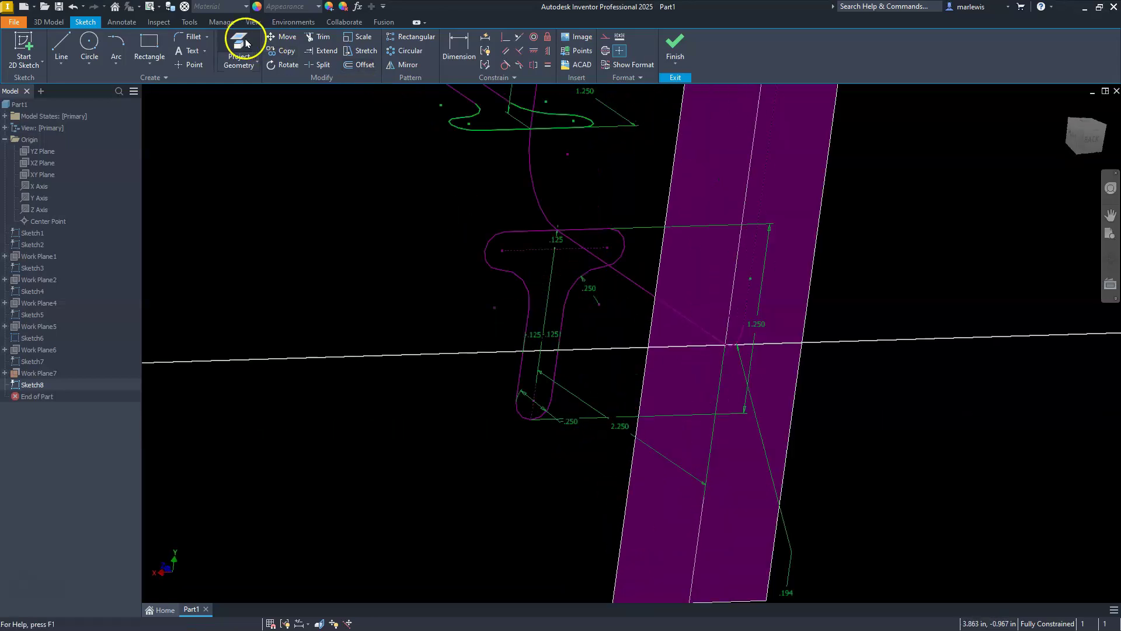
click(519, 232)
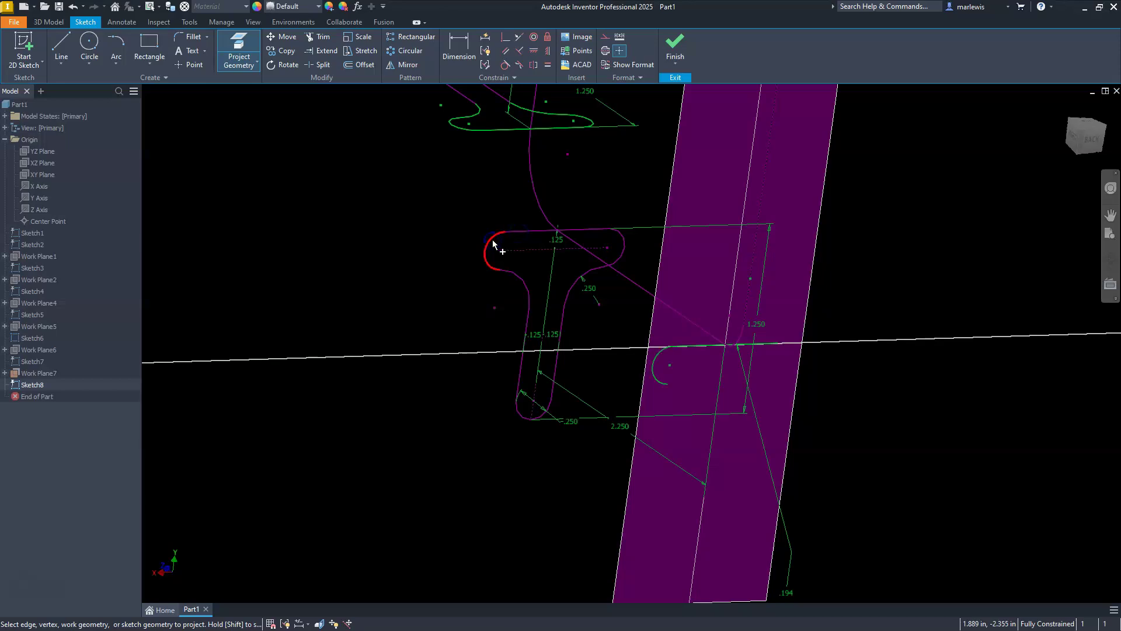
click(599, 275)
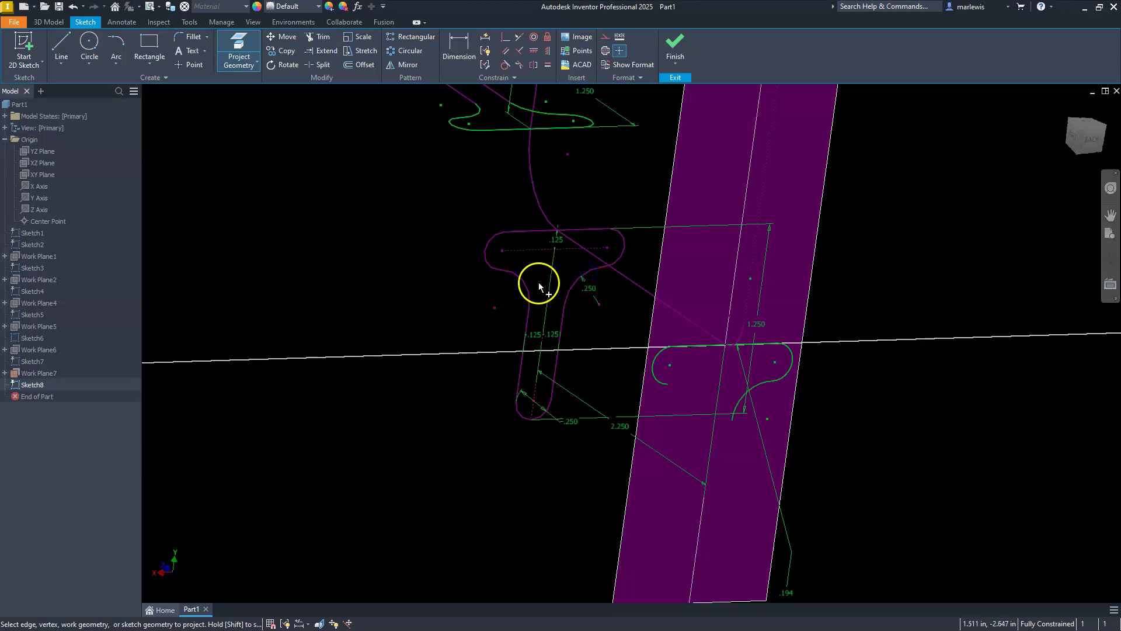
key(Escape)
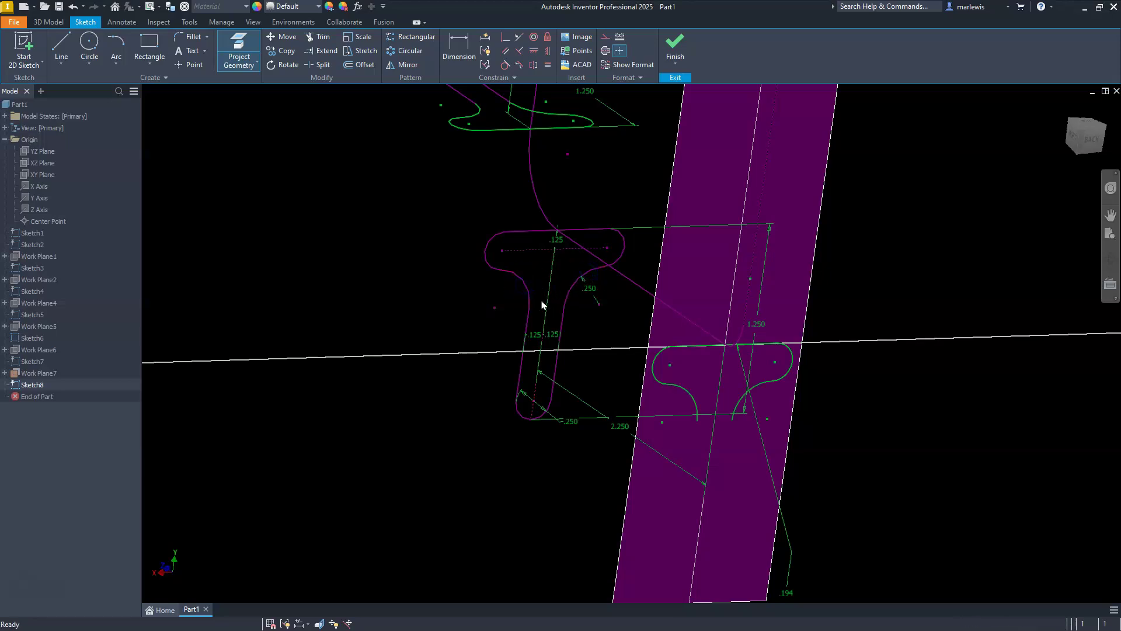
scroll(687, 353, up, 5)
scroll(673, 328, down, 4)
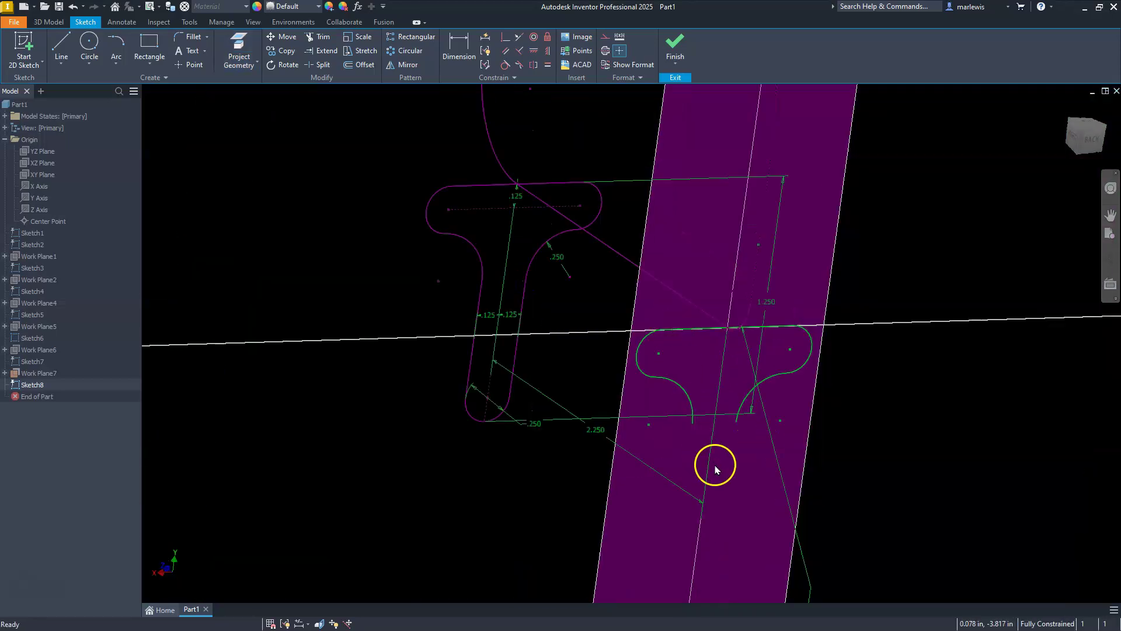
Draw two stem side lines extending down from the free ends of the projected concave arcs.
scroll(715, 469, up, 2)
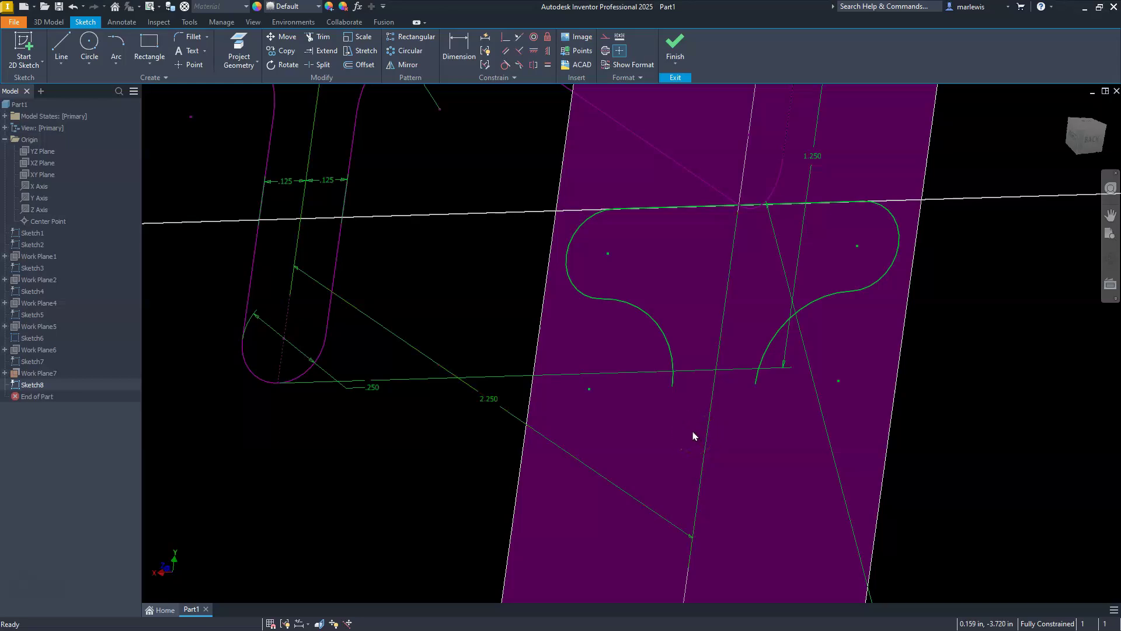
scroll(693, 436, down, 2)
click(677, 471)
scroll(678, 477, up, 2)
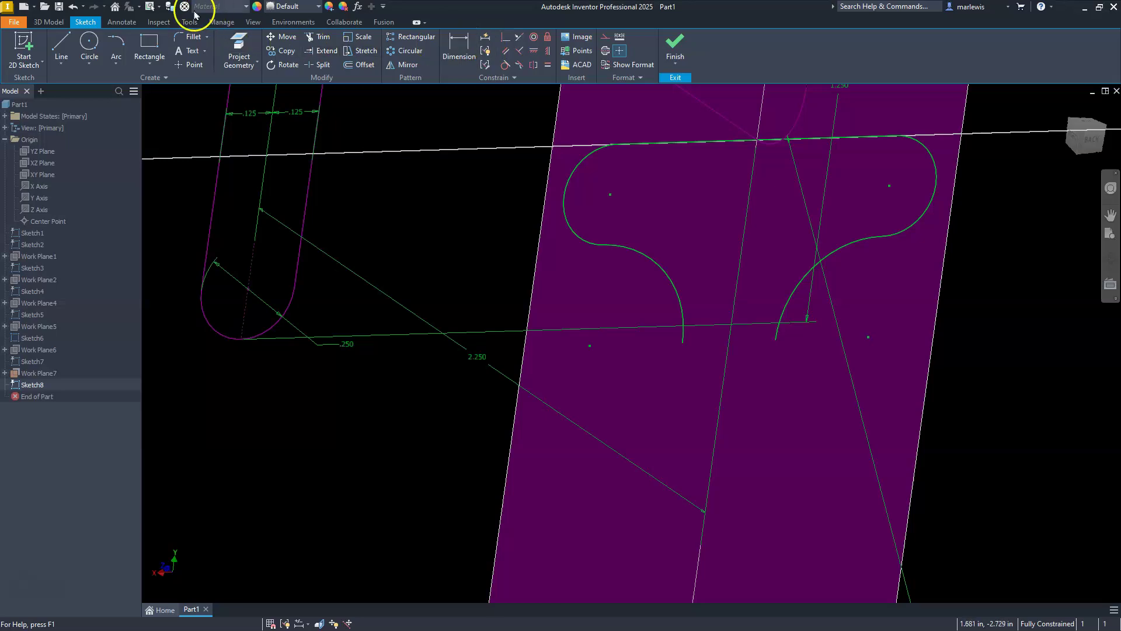
click(61, 47)
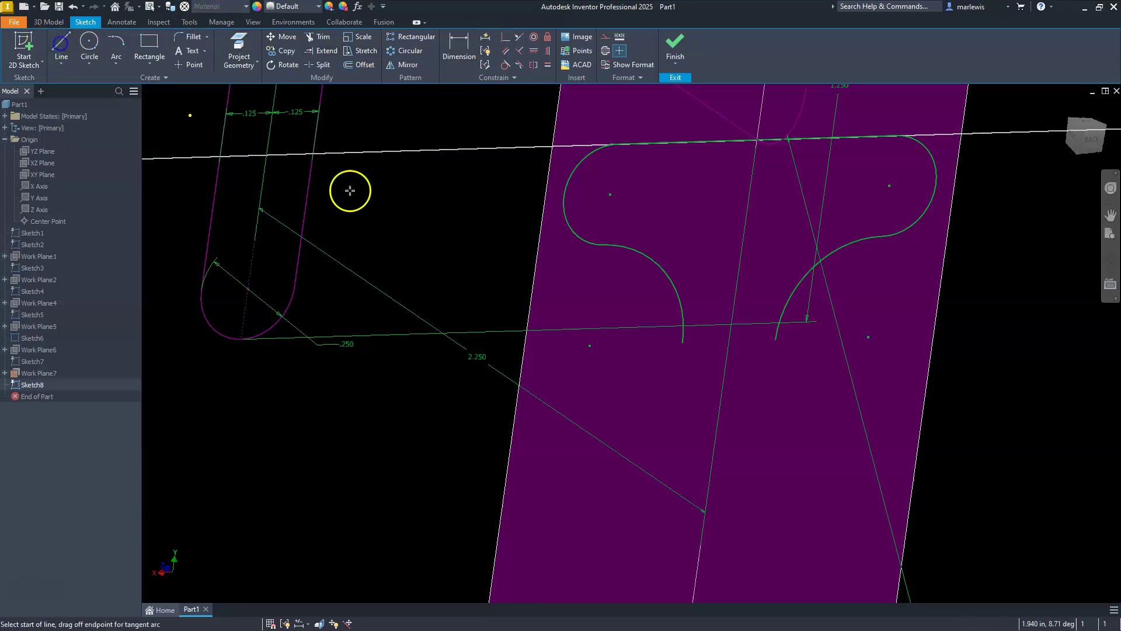
click(682, 342)
key(Escape)
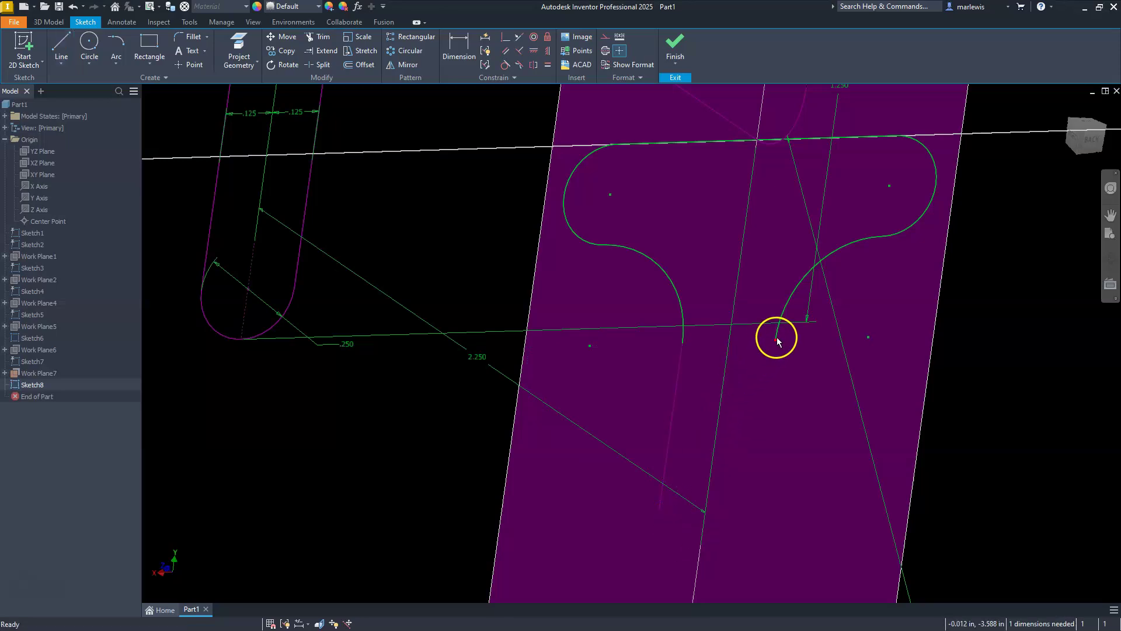
key(l)
click(775, 339)
mouse_move(774, 354)
mouse_down()
mouse_move(773, 535)
mouse_move(748, 520)
mouse_up()
key(Escape)
Apply an equal constraint between the two stem side lines.
scroll(735, 496, down, 3)
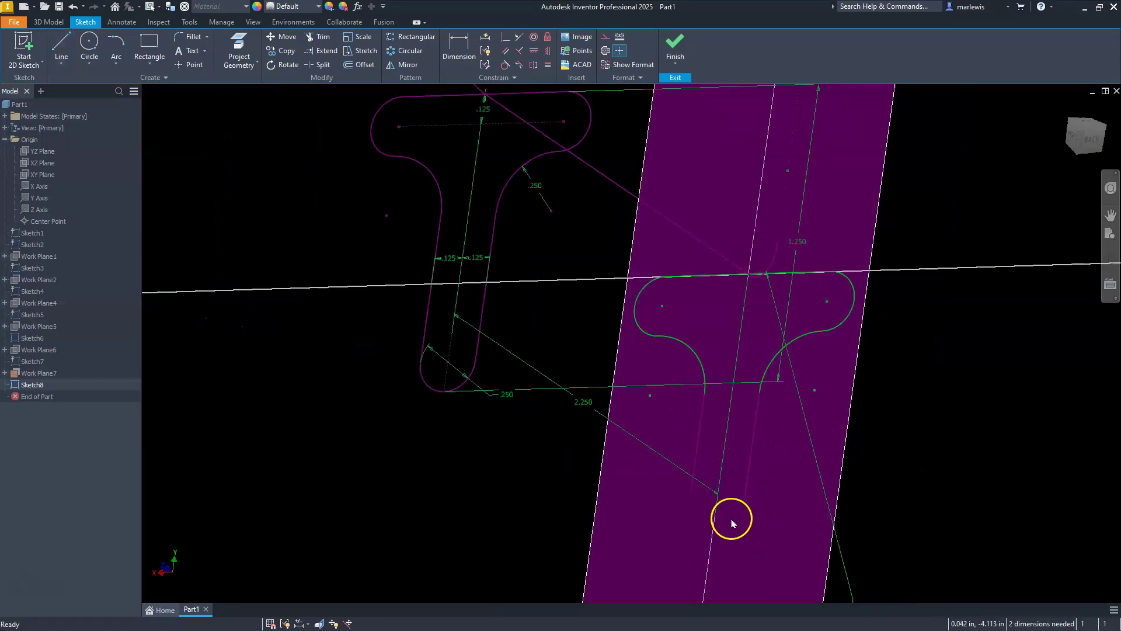
scroll(730, 518, up, 3)
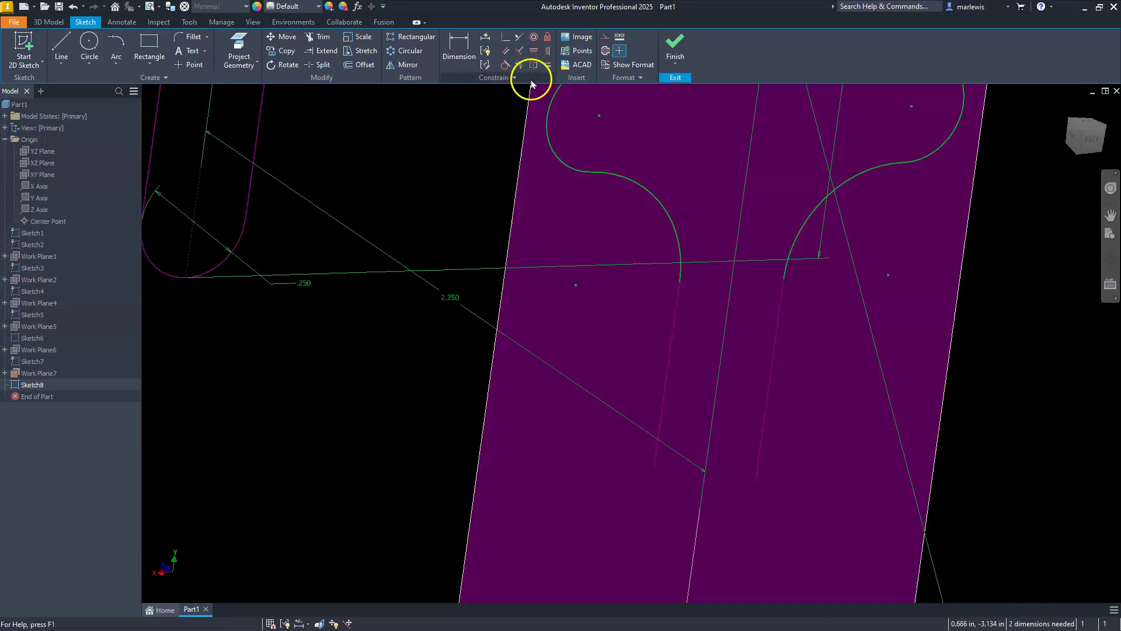
click(675, 336)
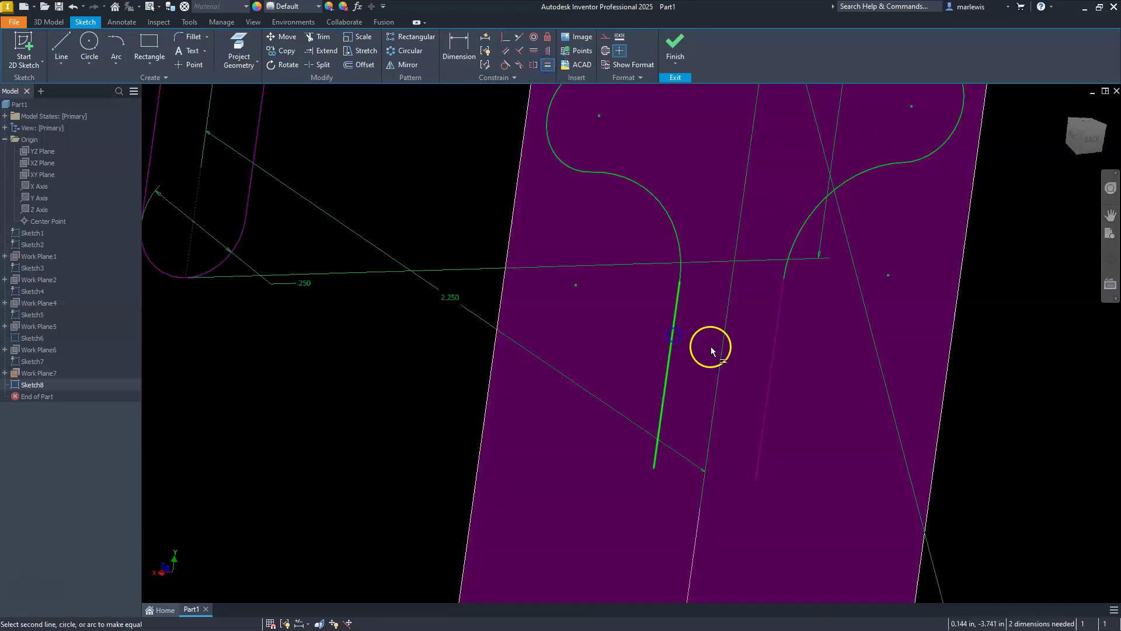
click(769, 372)
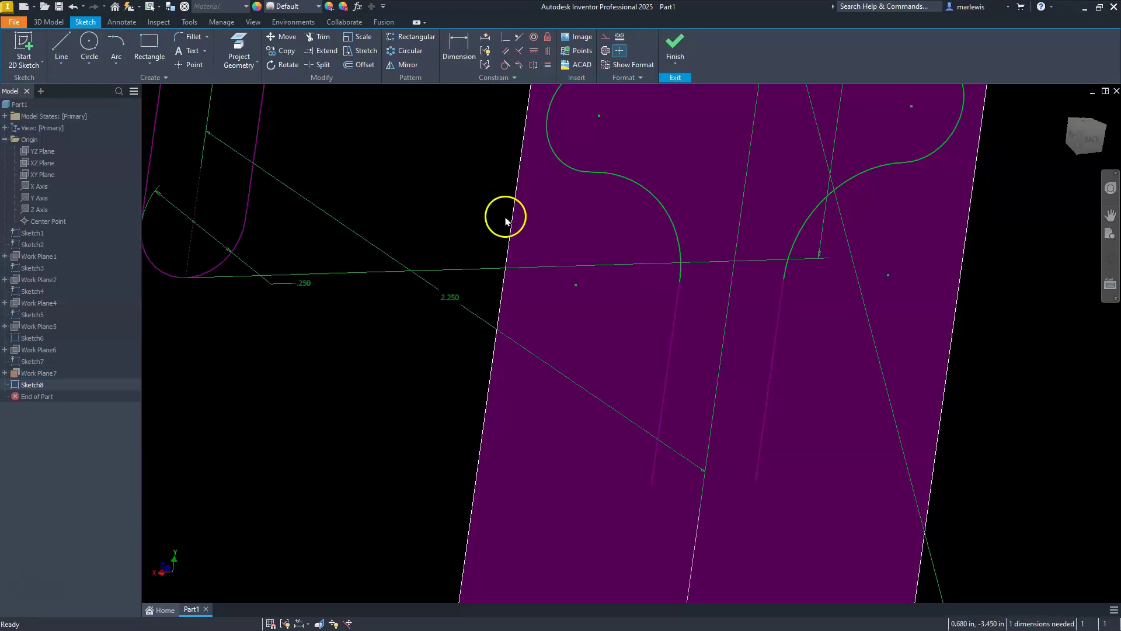
Close the stem's open end with a three-point arc between the free ends of the two side lines.
click(116, 43)
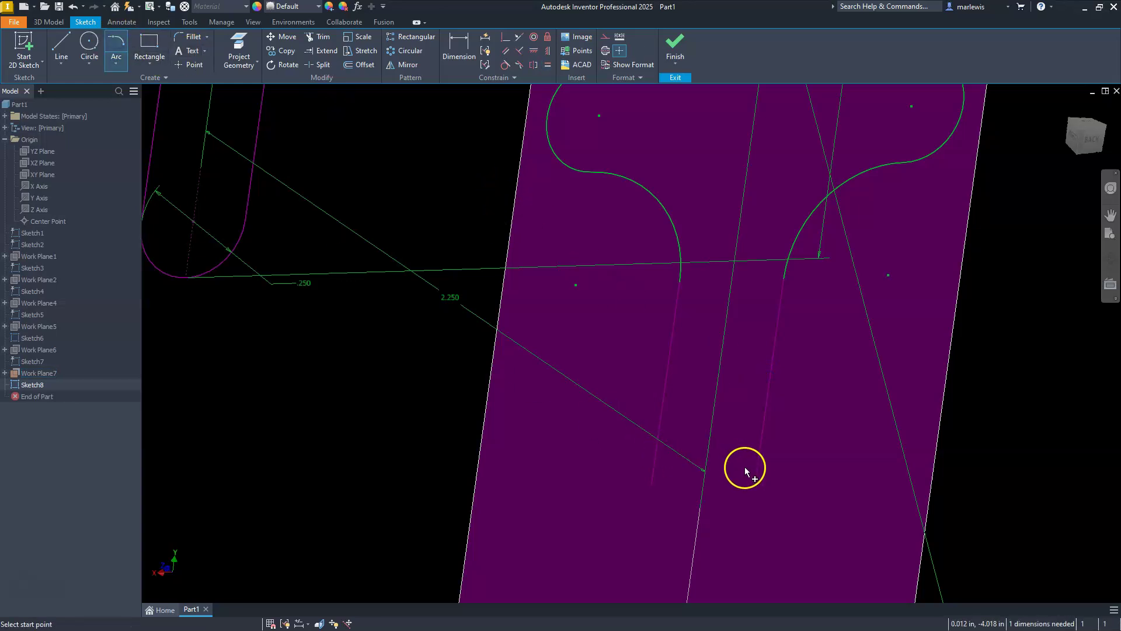
click(756, 479)
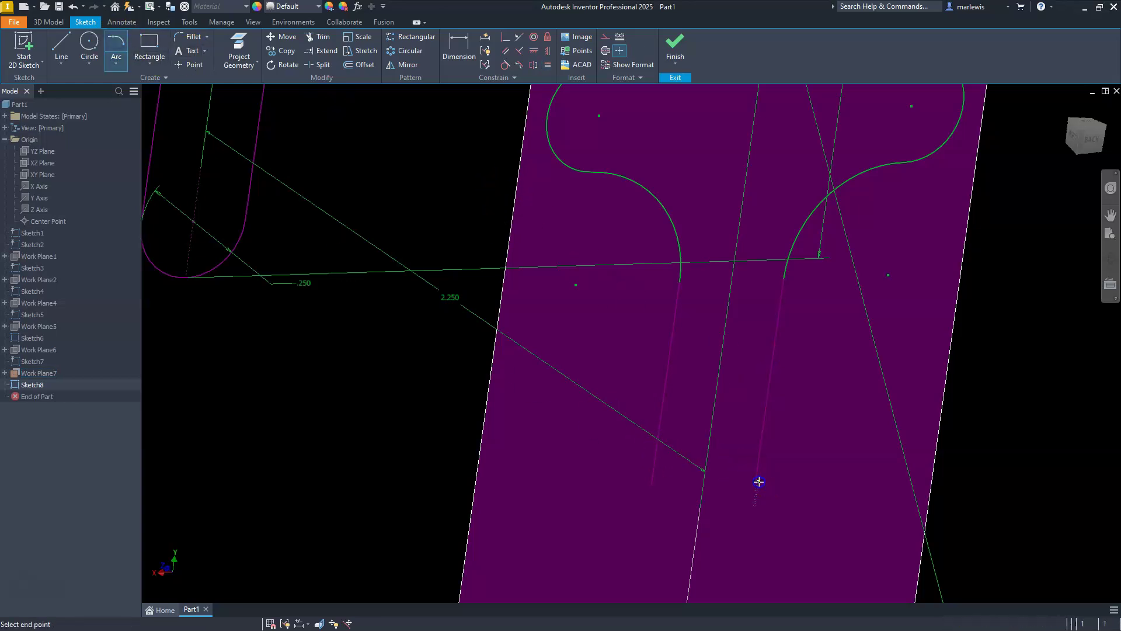
click(652, 485)
click(625, 541)
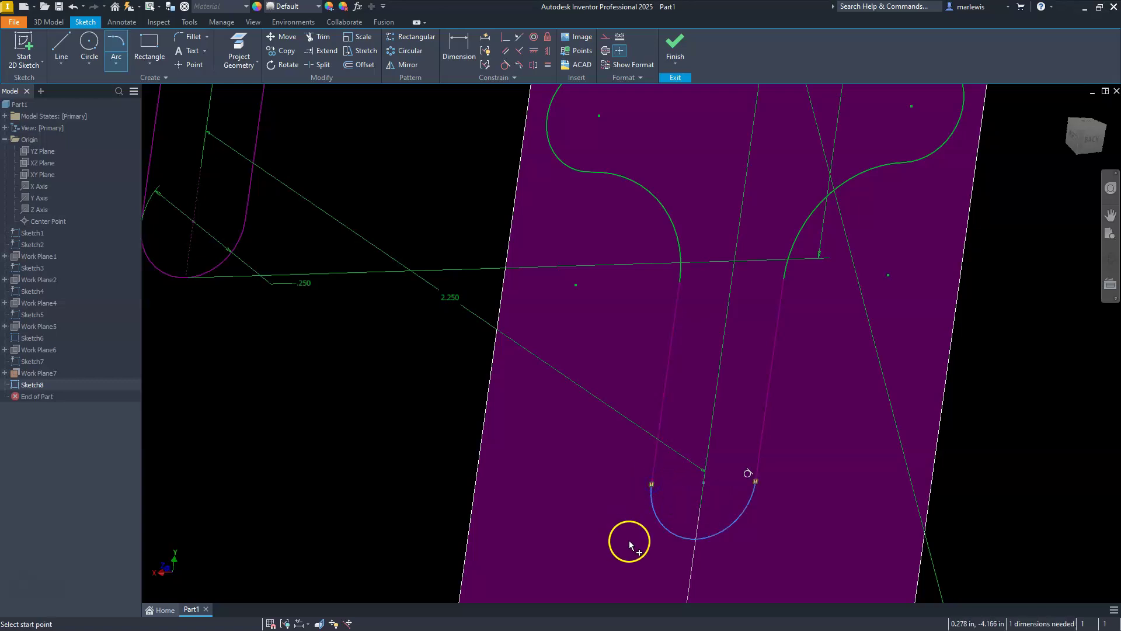
key(Escape)
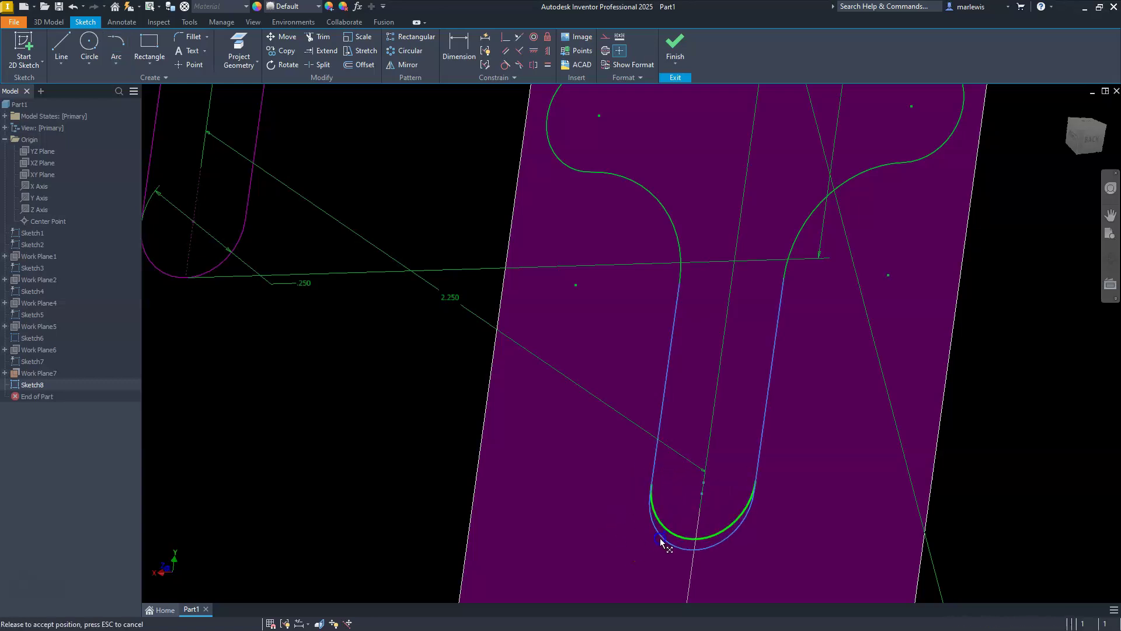
Dimension the T profile's overall height from the crossbar edge to the stem's rounded end as .75 in.
scroll(677, 444, up, 2)
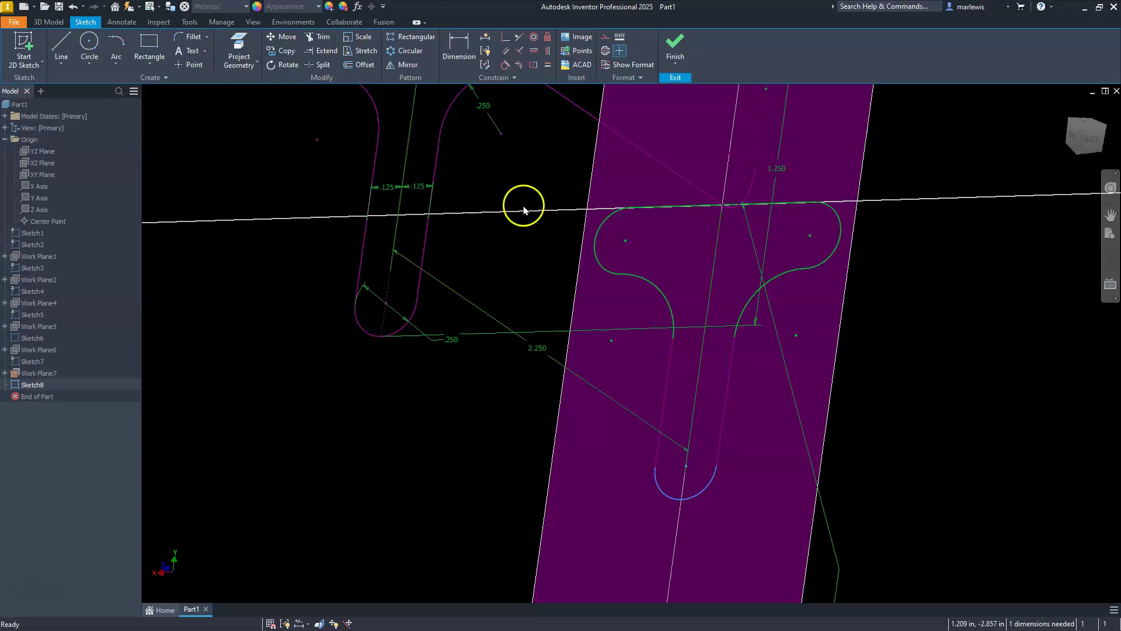
click(481, 68)
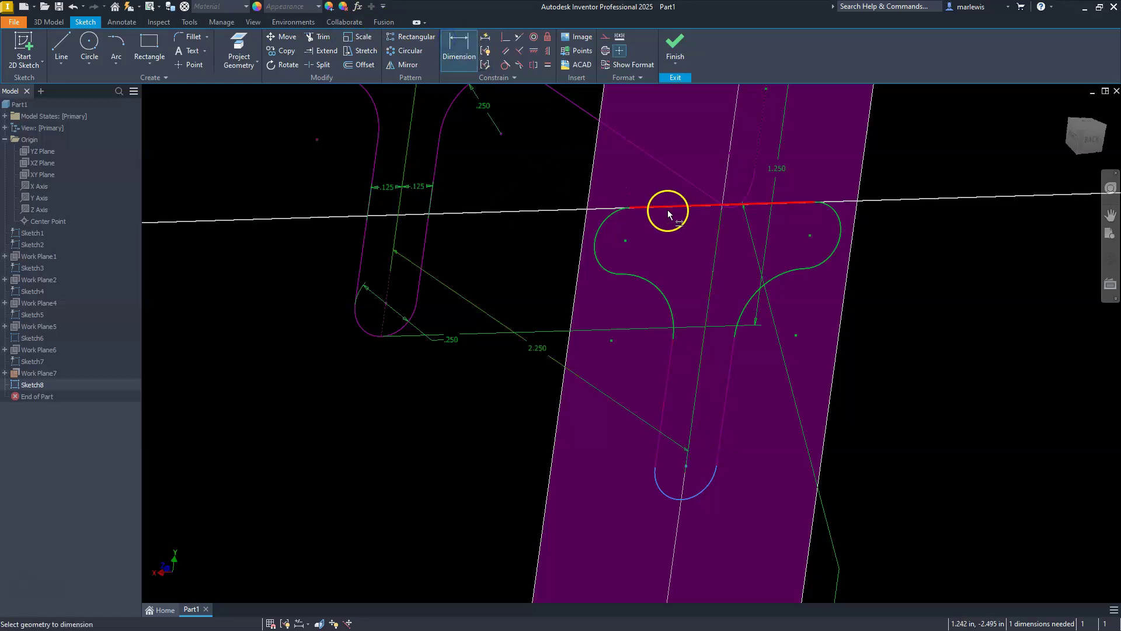
click(668, 206)
click(682, 500)
click(654, 477)
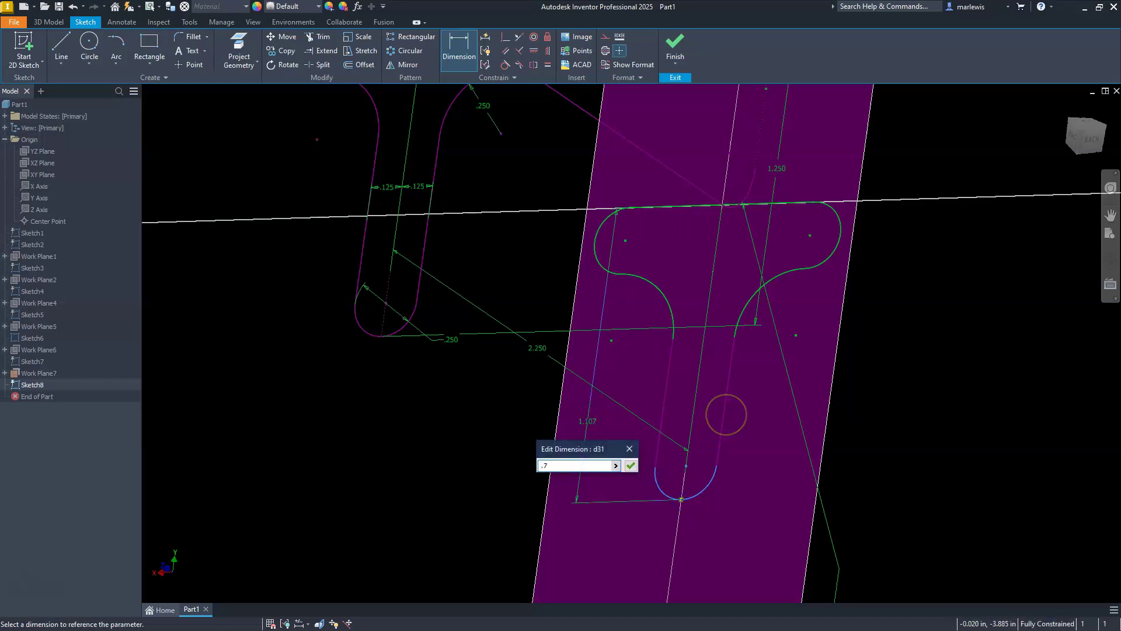
text(.75)
key(Return)
key(Escape)
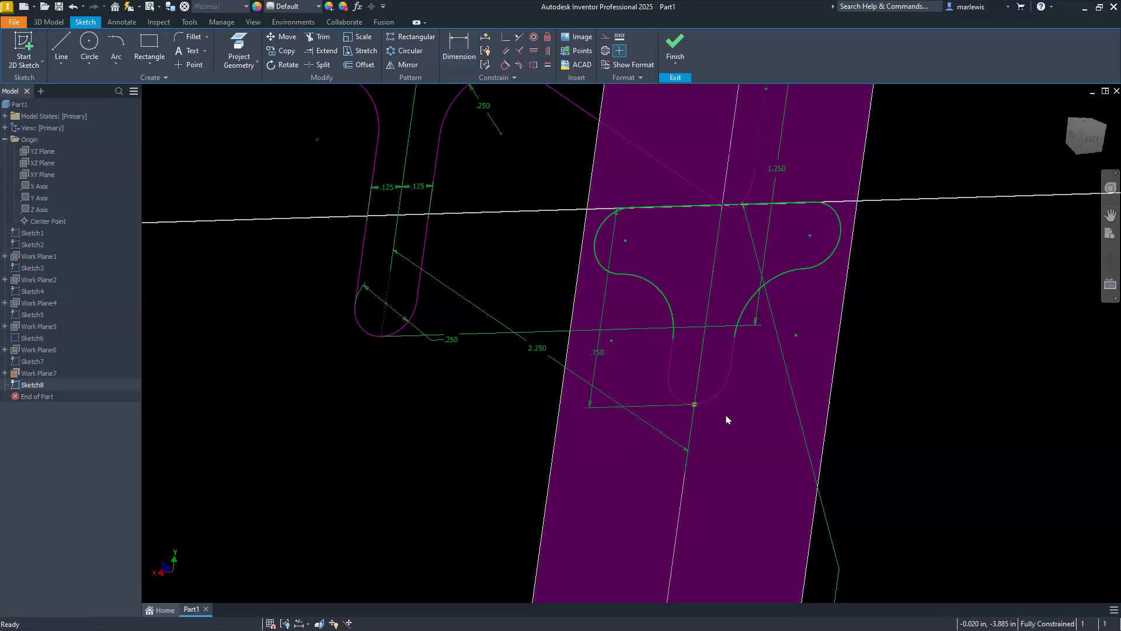
Finish the .75 in T profile sketch and turn off the visibility of its work plane.
scroll(669, 373, up, 3)
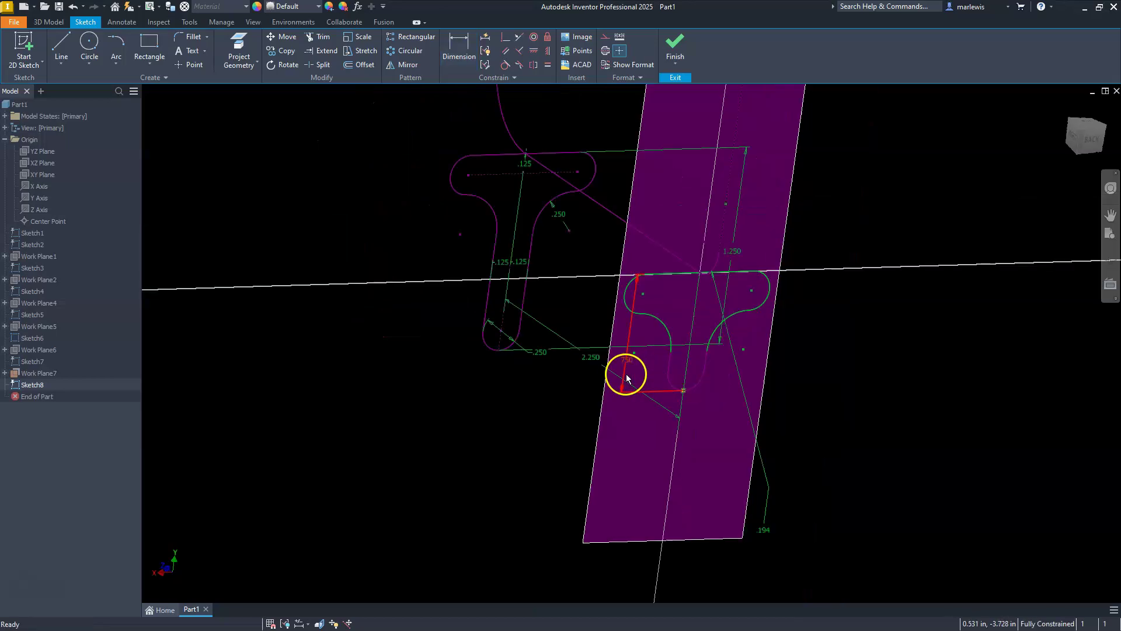
click(675, 46)
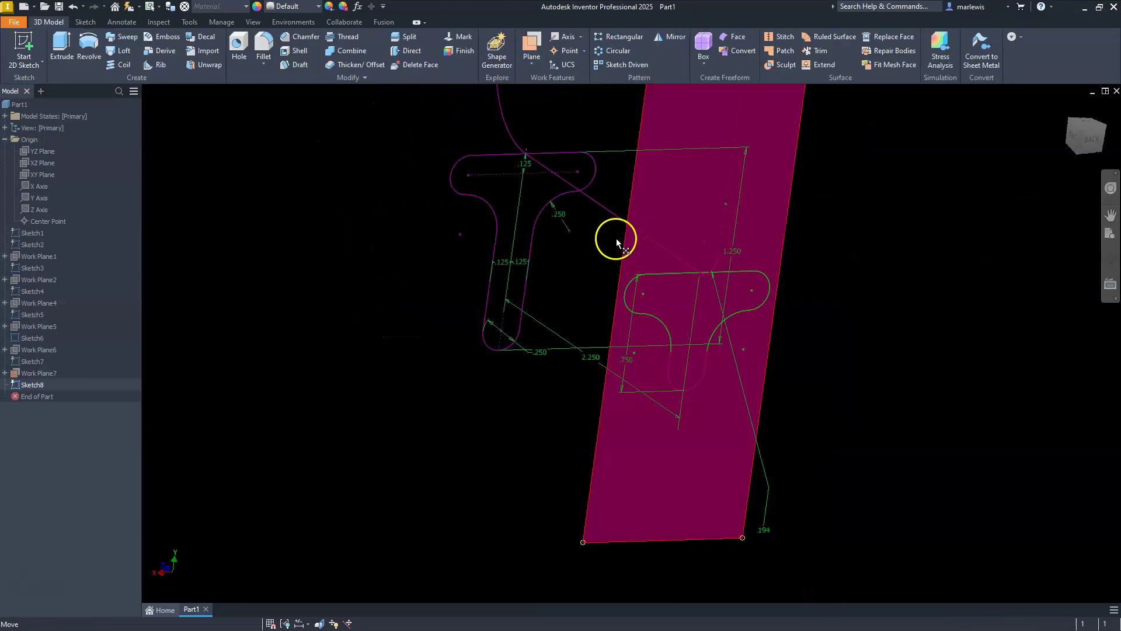
scroll(562, 342, up, 3)
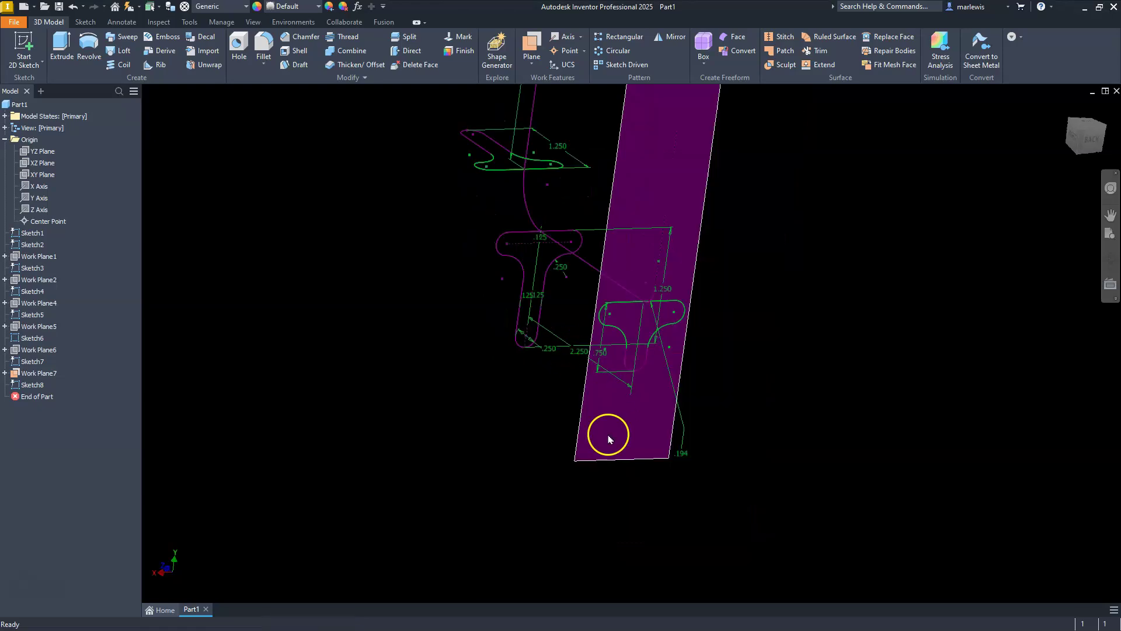
click(27, 373)
right_click(26, 375)
click(49, 386)
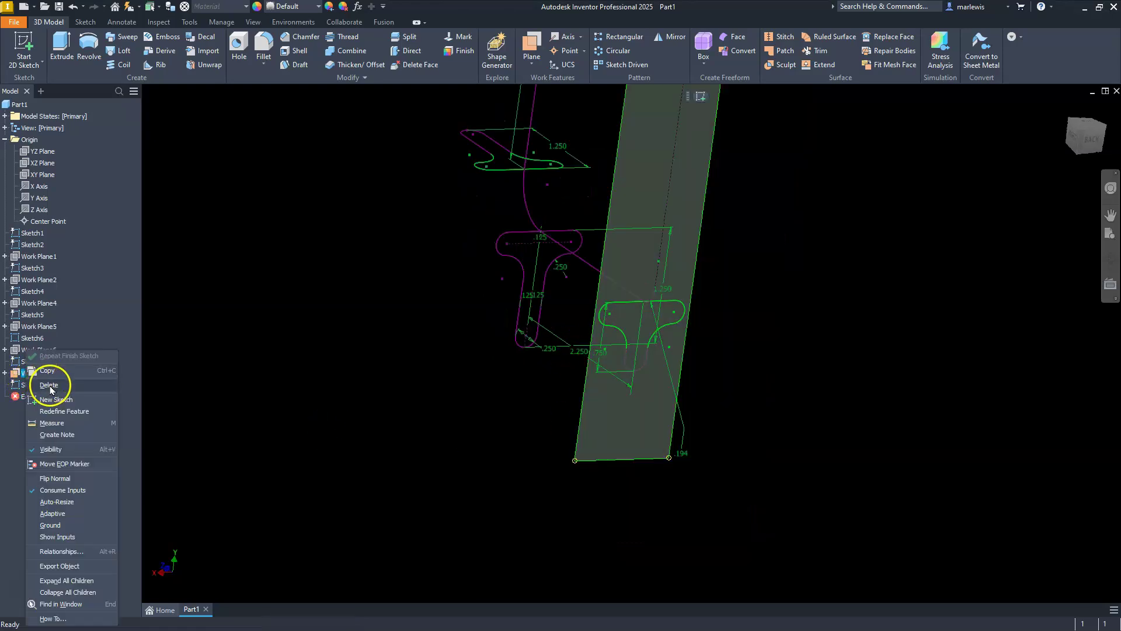
click(74, 449)
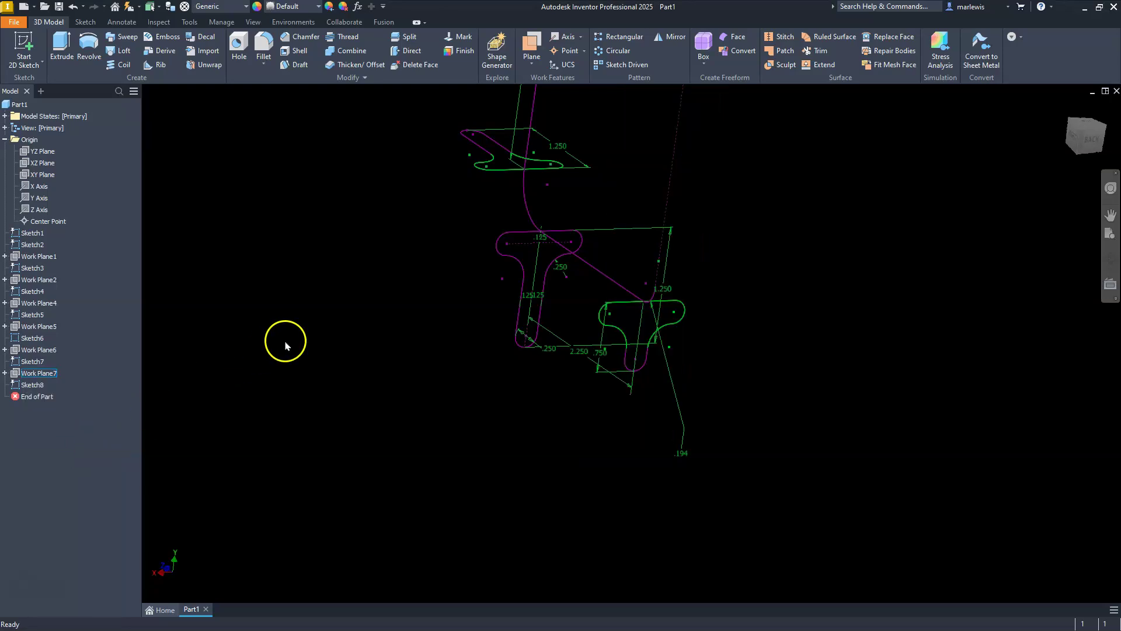
Examine the small arc at the path's end beside the .75 in T profile from several angles.
mouse_move(522, 360)
shift+middle_down()
mouse_move(610, 402)
mouse_move(650, 396)
mouse_move(662, 412)
shift+middle_up()
scroll(648, 372, up, 5)
click(679, 346)
click(646, 358)
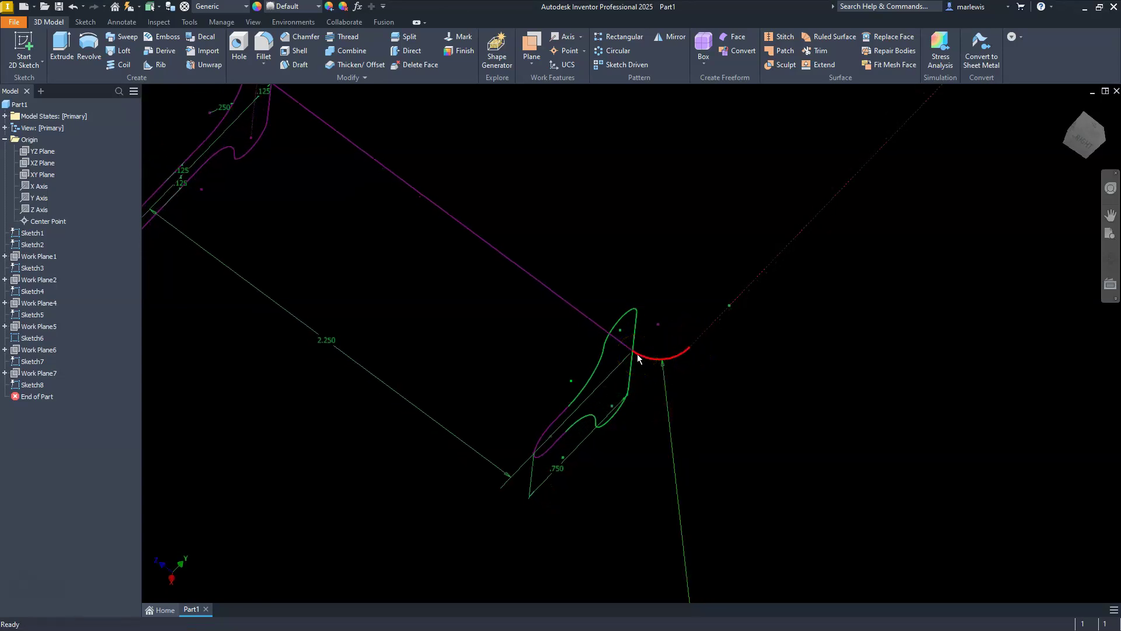
click(635, 358)
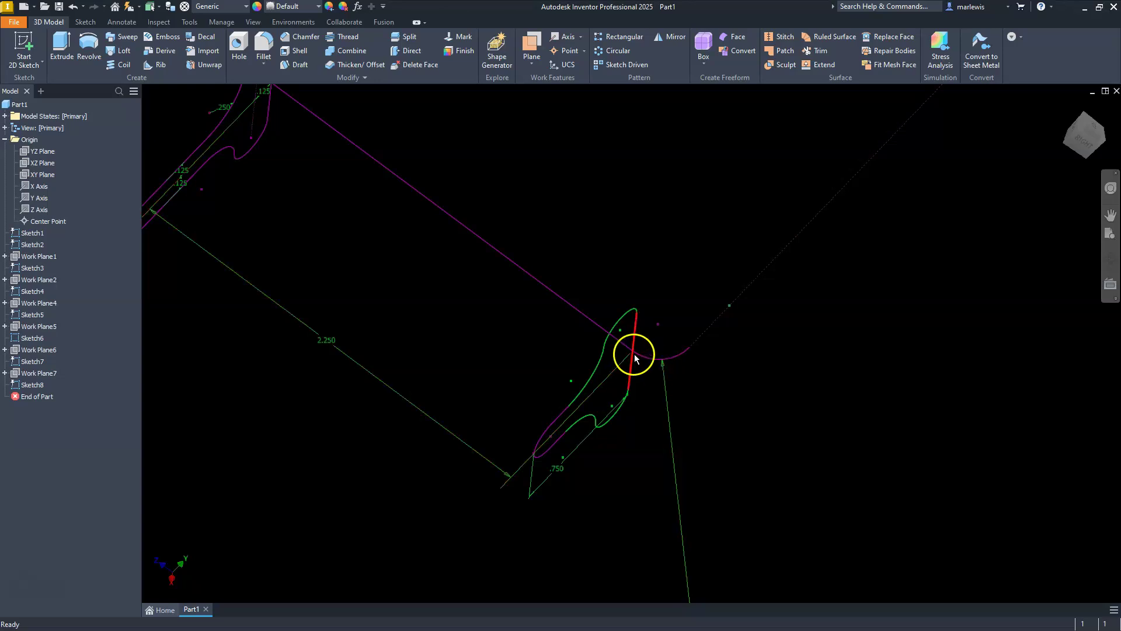
click(718, 388)
scroll(718, 387, down, 5)
key(F4)
mouse_move(691, 364)
mouse_down()
mouse_move(675, 348)
mouse_move(630, 350)
mouse_up()
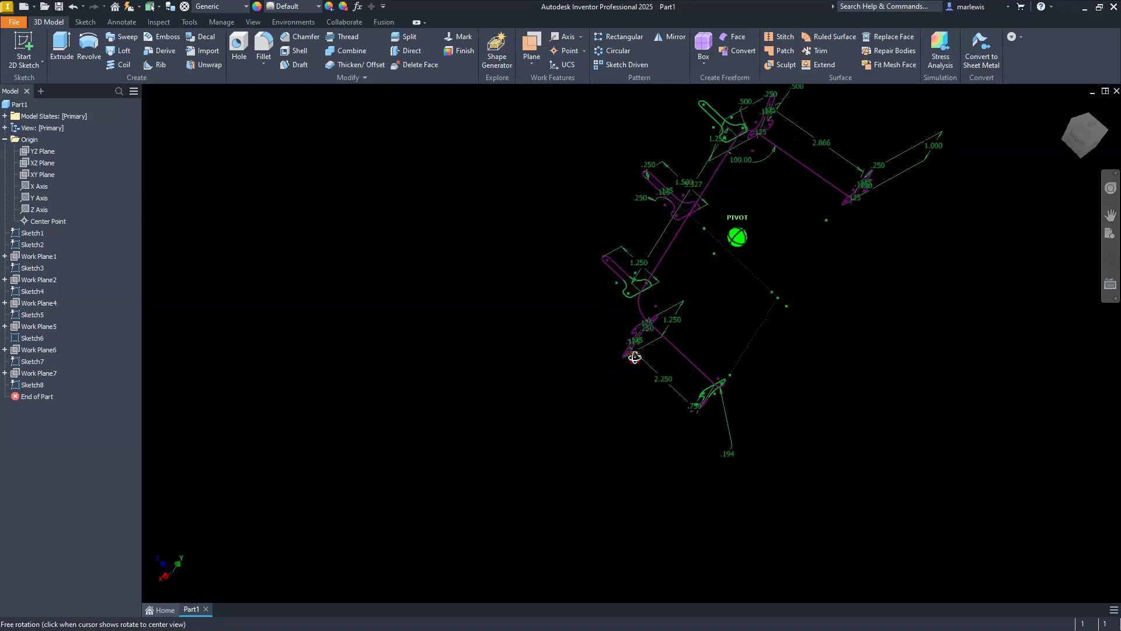
click(718, 383)
scroll(718, 390, up, 5)
key(F4)
drag(796, 431, 808, 446)
click(751, 405)
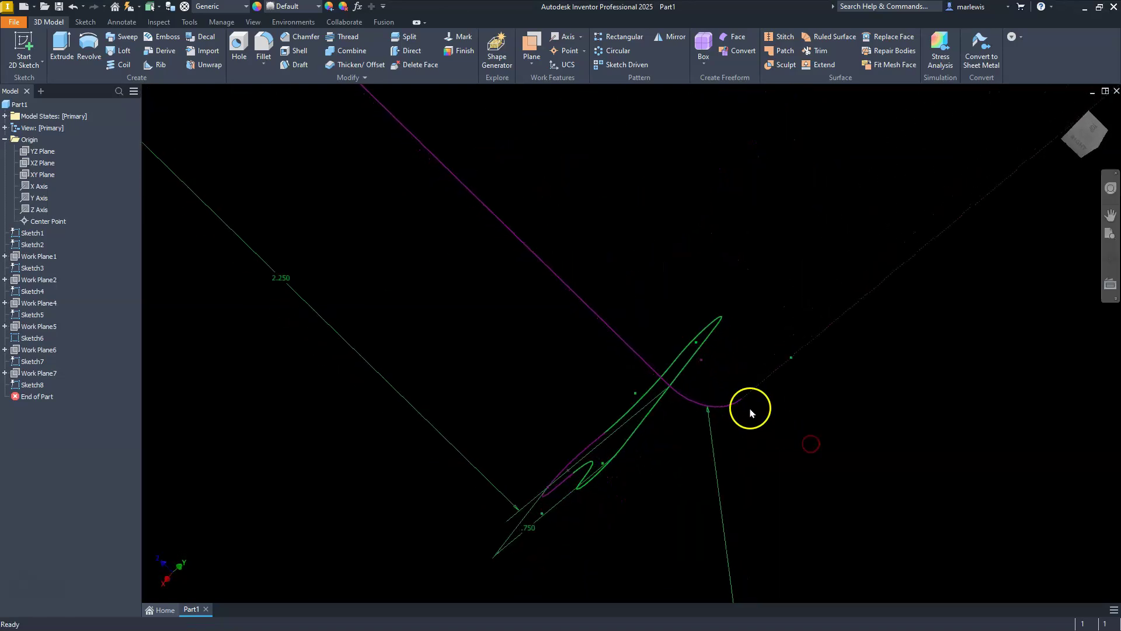
scroll(742, 400, down, 5)
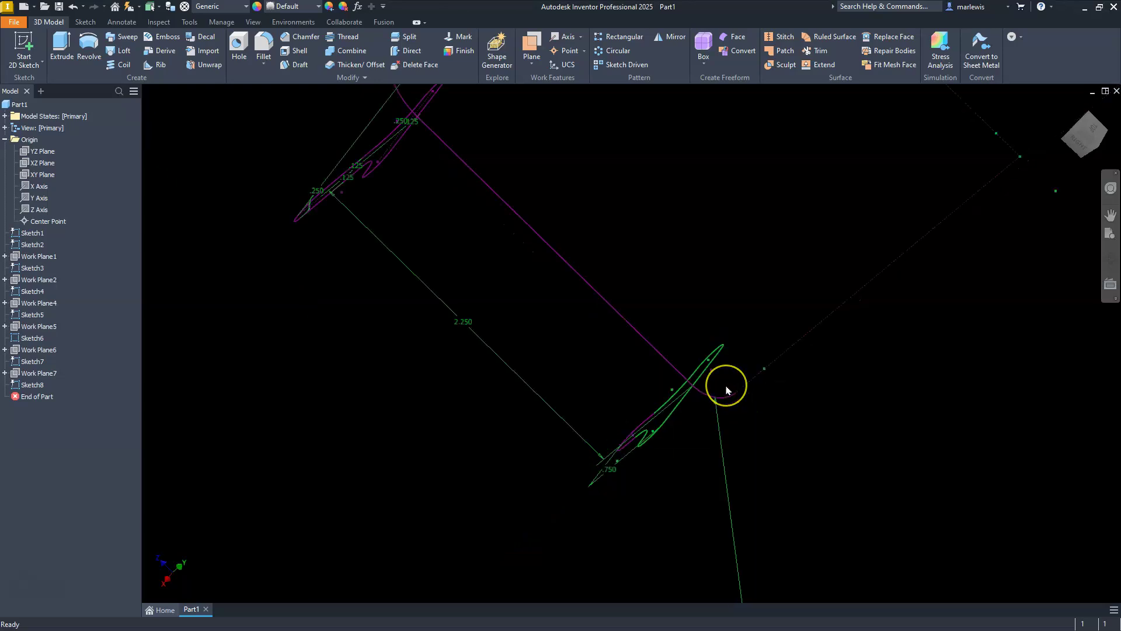
Create a work plane parallel to the XZ Plane through the free endpoint of the path's small end arc.
click(528, 47)
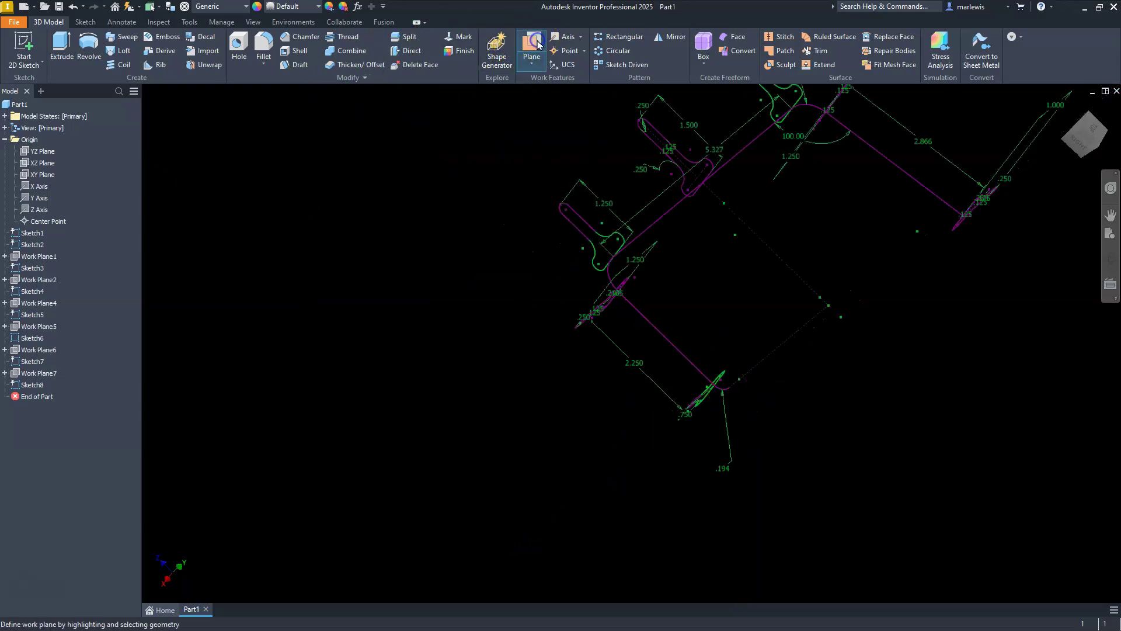
click(50, 165)
scroll(585, 512, up, 5)
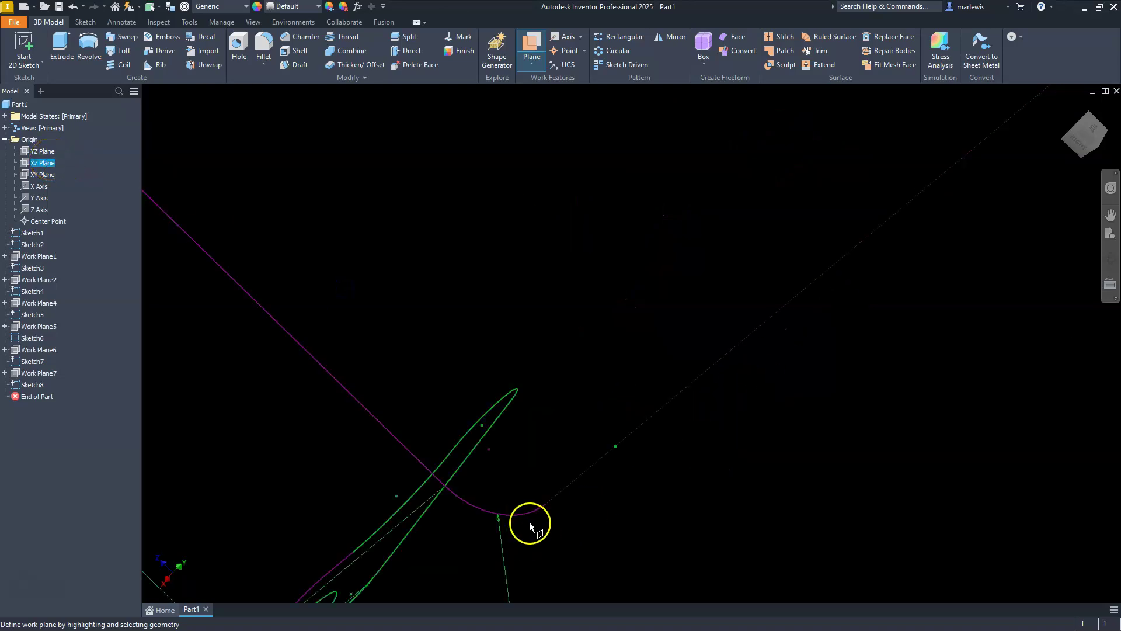
click(547, 506)
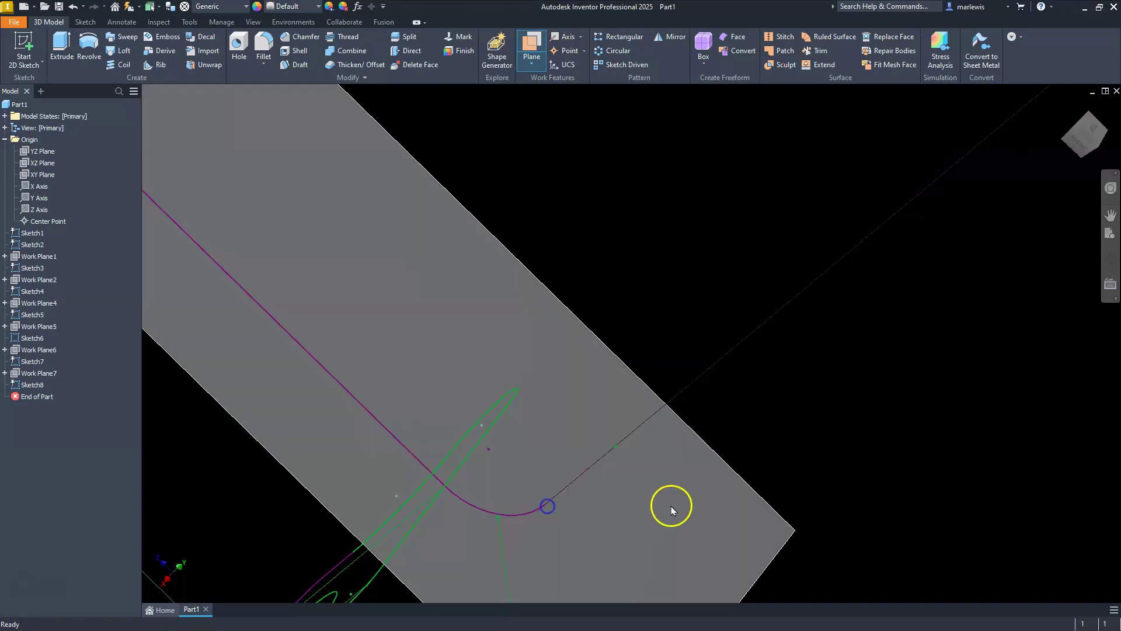
scroll(608, 322, down, 5)
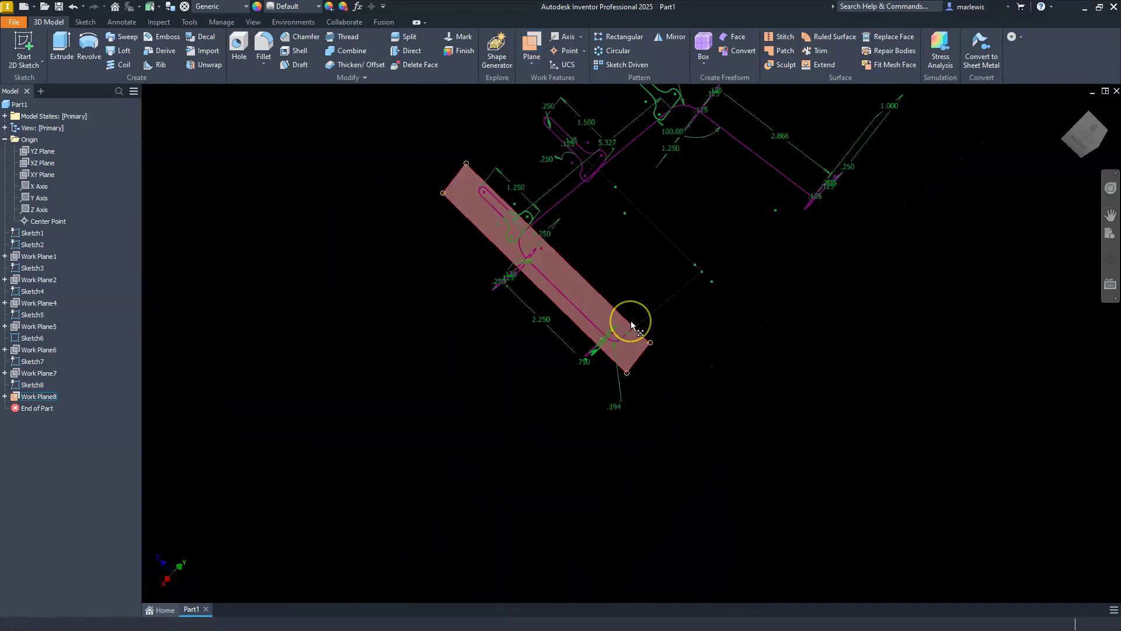
Start a new 2D sketch on the work plane at the path's free end.
mouse_move(631, 326)
shift+middle_down()
mouse_move(618, 303)
mouse_move(588, 290)
mouse_move(580, 305)
mouse_move(532, 310)
shift+middle_up()
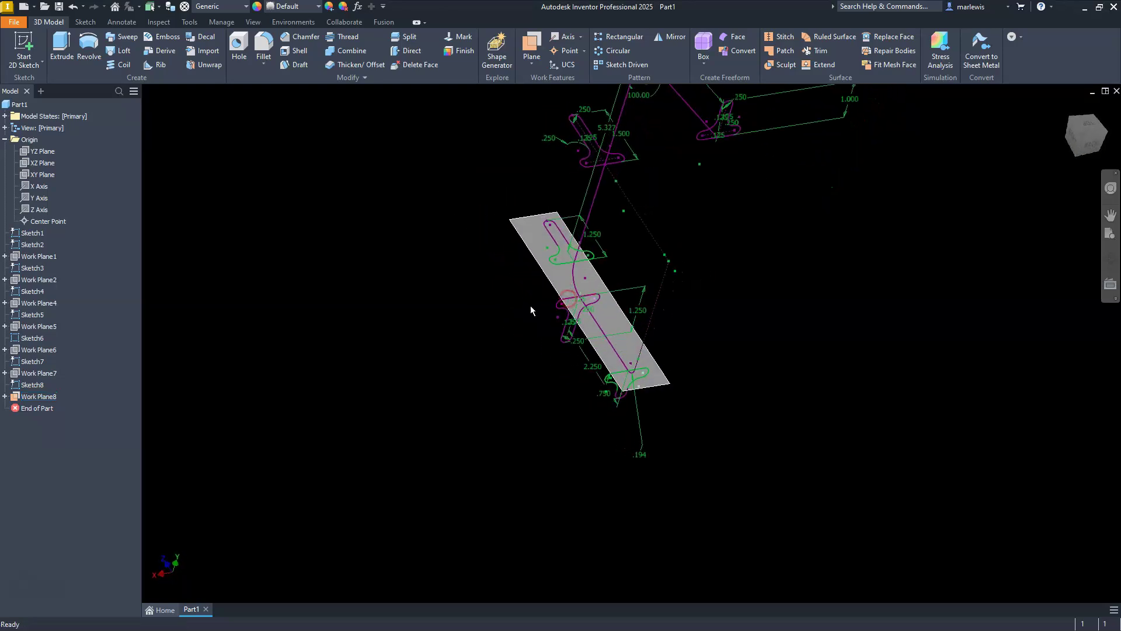
click(654, 394)
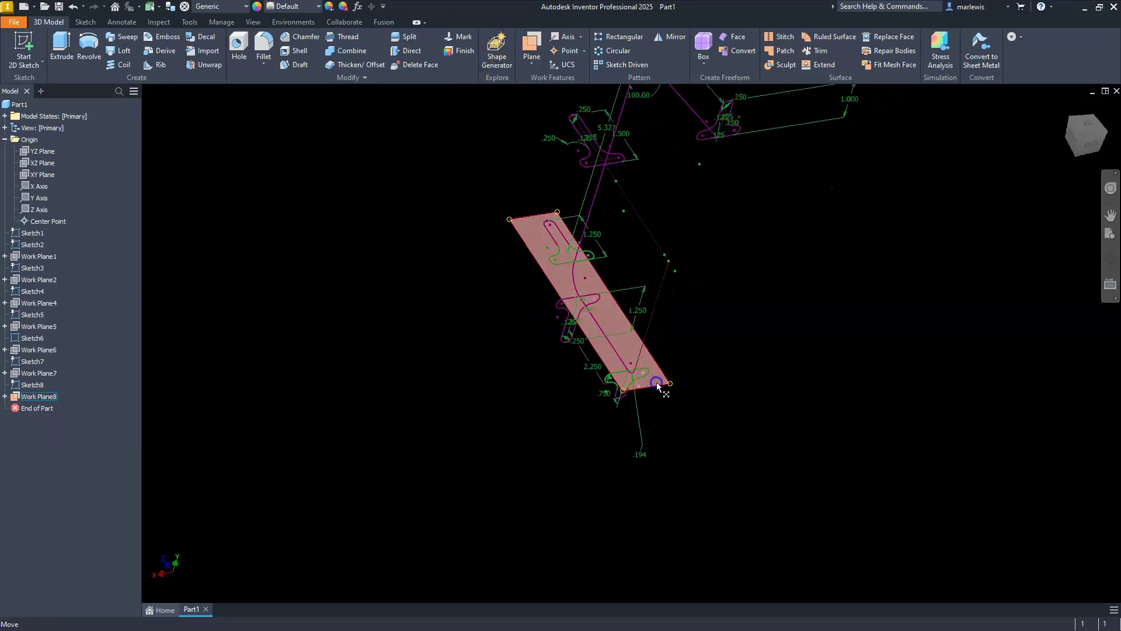
click(669, 379)
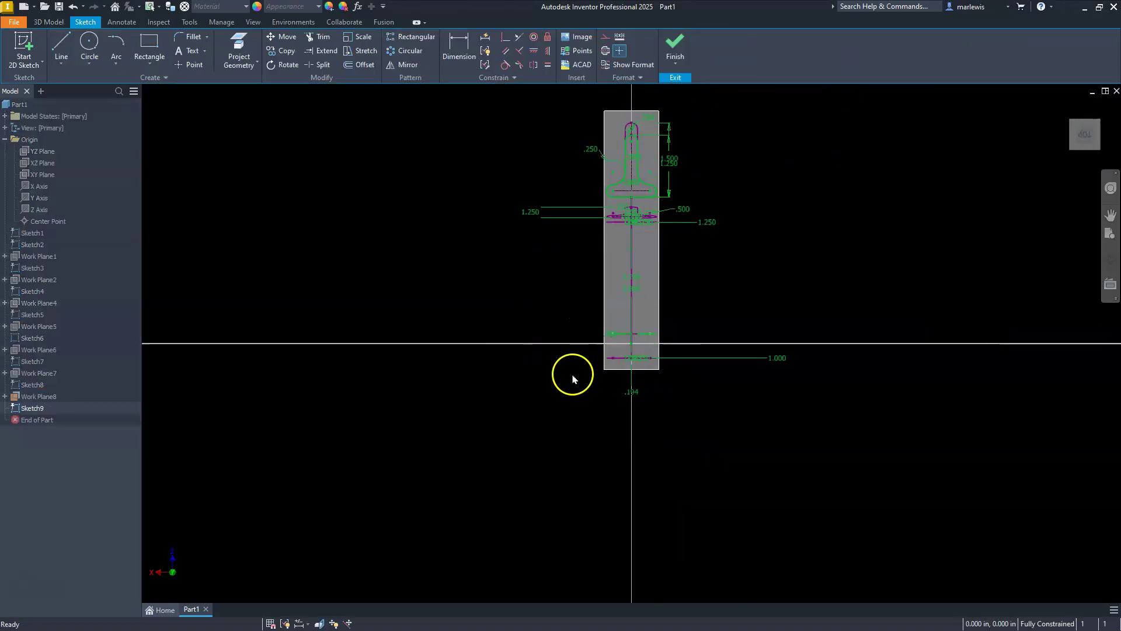
scroll(571, 375, up, 5)
scroll(601, 306, down, 2)
scroll(566, 368, up, 4)
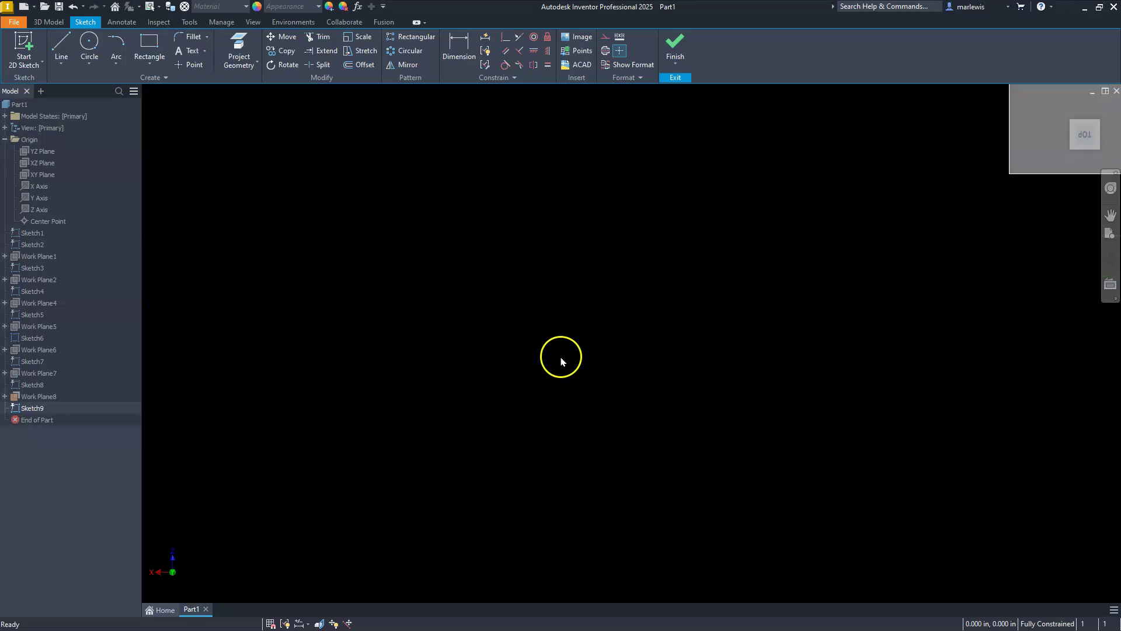
scroll(560, 359, down, 2)
scroll(640, 307, down, 2)
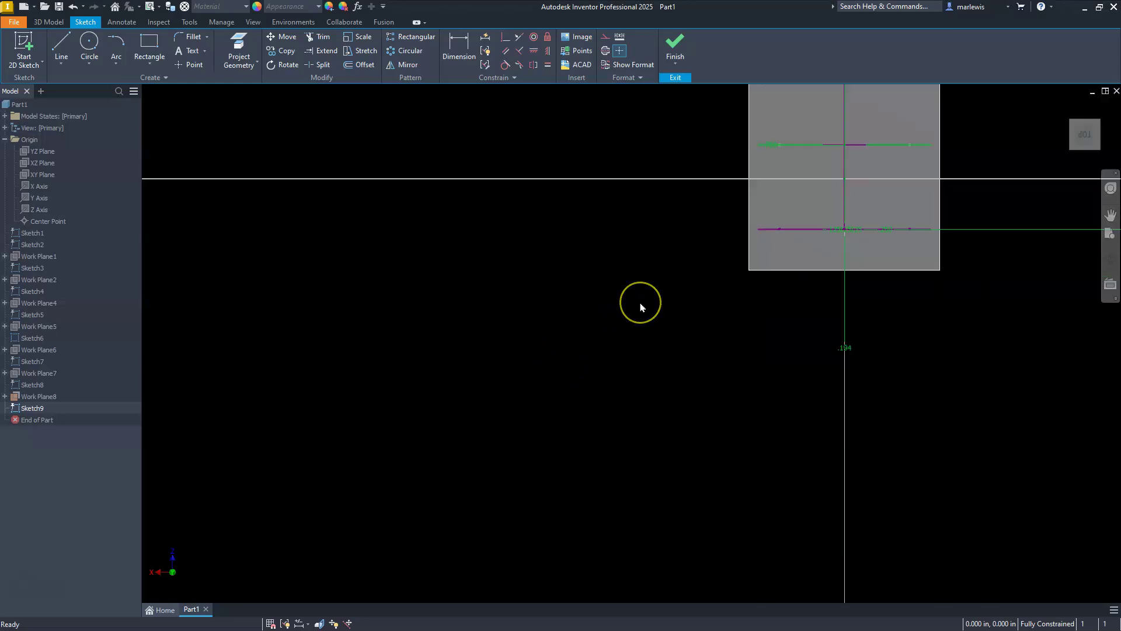
Sketch a horizontal crossbar line beside the work plane and a vertical stem line down from its midpoint.
key(l)
click(552, 302)
click(791, 303)
click(672, 303)
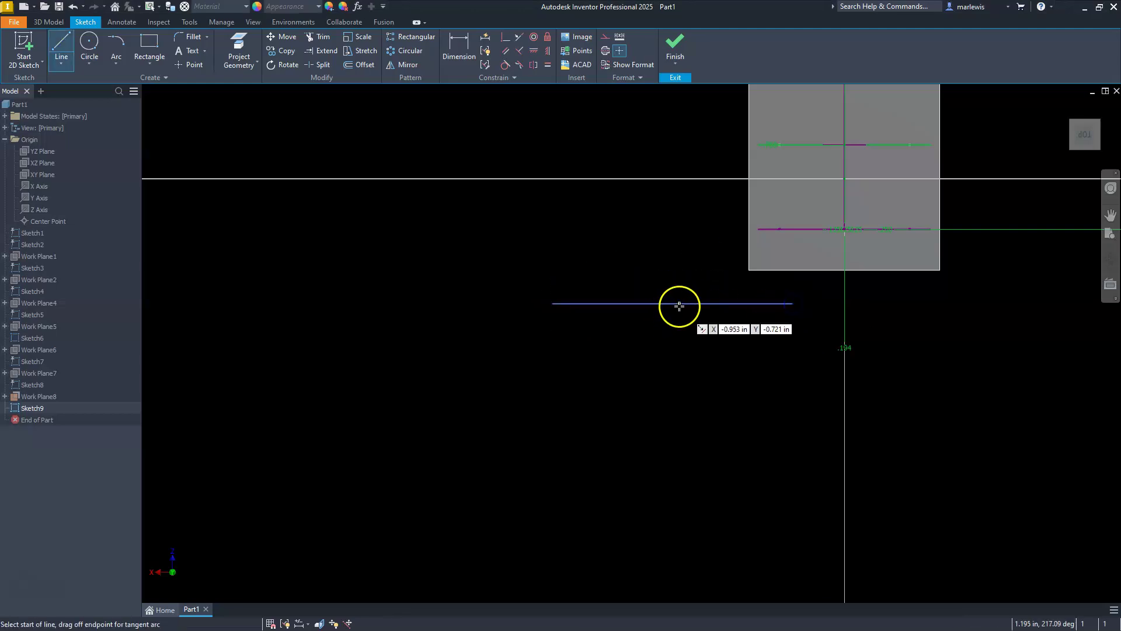
click(671, 571)
Draw three circles: one centered on each end of the crossbar line and one near the stem's lower end.
click(89, 42)
click(552, 303)
click(596, 303)
click(792, 303)
click(789, 342)
click(671, 571)
click(629, 520)
click(321, 51)
click(651, 358)
key(Escape)
scroll(590, 356, down, 2)
Dimension the stem circle's diameter as .25 in and attach the circle to the stem line with a coincident constraint.
click(456, 44)
click(577, 394)
click(621, 388)
text(.25)
key(Return)
mouse_move(598, 267)
mouse_down()
mouse_move(357, 314)
mouse_move(414, 326)
mouse_up()
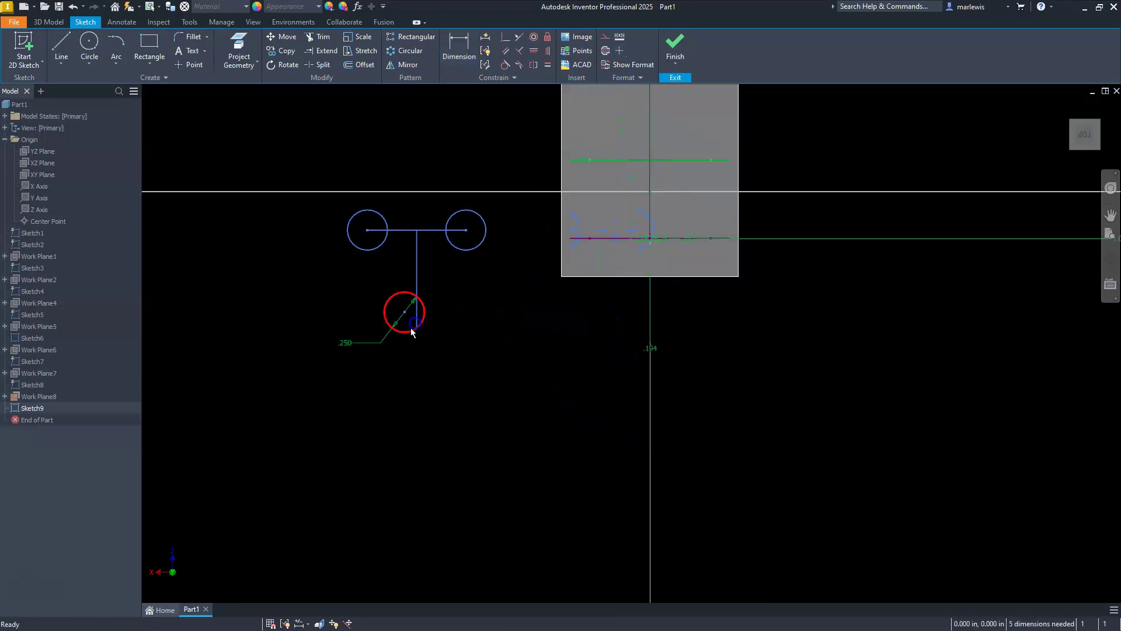
scroll(406, 324, up, 4)
click(506, 37)
scroll(641, 263, down, 2)
Offset the stem line into side lines and make them tangent to the stem circle.
key(o)
click(594, 300)
click(677, 346)
click(505, 65)
click(560, 421)
click(636, 443)
Offset the crossbar line upward to form the top edge across the two end circles.
click(362, 64)
click(557, 242)
click(576, 164)
click(457, 188)
key(Escape)
drag(458, 242, 419, 244)
click(727, 199)
scroll(625, 251, up, 3)
Dimension the T's overall height from the top edge to the bottom of the stem circle as .75 in.
click(458, 46)
click(561, 215)
click(601, 402)
click(403, 354)
text(.75)
key(Return)
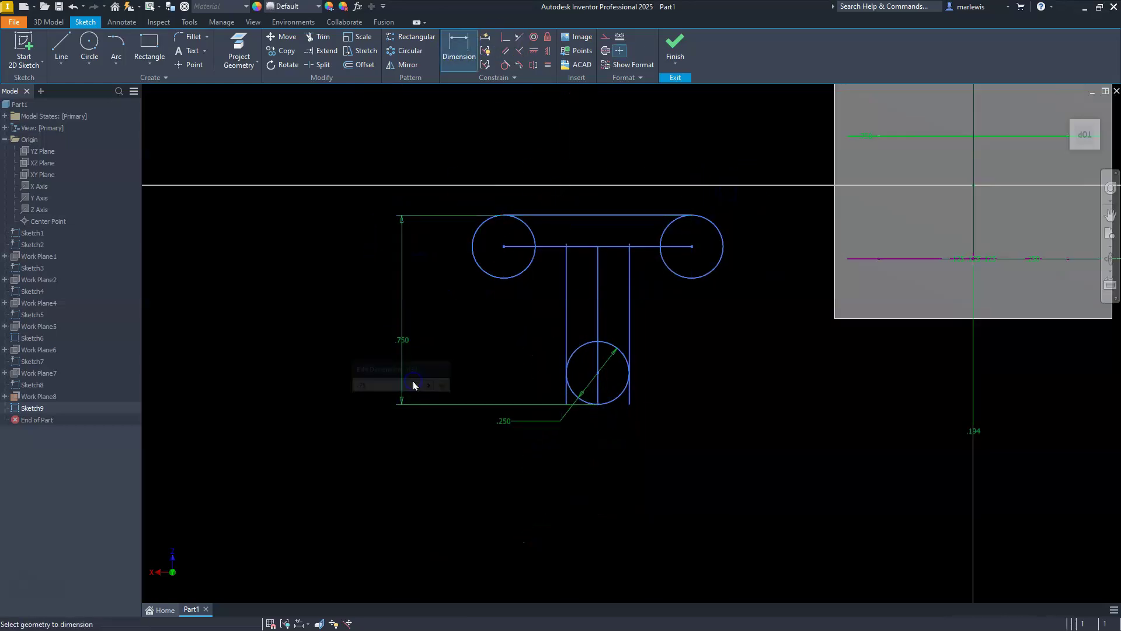
Draw two larger circles below the crossbar's end circles, one on each side of the stem.
scroll(559, 268, down, 3)
click(89, 46)
click(497, 356)
click(467, 408)
click(750, 353)
click(817, 386)
Align each larger circle's center vertically with the center of the crossbar end circle above it.
click(547, 50)
click(750, 352)
click(810, 229)
click(481, 275)
click(454, 357)
click(810, 352)
Make the two larger circles equal and tangent to the neighboring profile geometry.
click(548, 64)
click(752, 304)
click(513, 371)
key(Escape)
click(506, 66)
click(513, 352)
click(572, 363)
click(451, 241)
click(451, 287)
key(Escape)
Convert the crossbar and stem center lines to construction geometry.
scroll(294, 111, up, 3)
scroll(444, 190, down, 4)
click(508, 242)
ctrl+click(540, 217)
key(Escape)
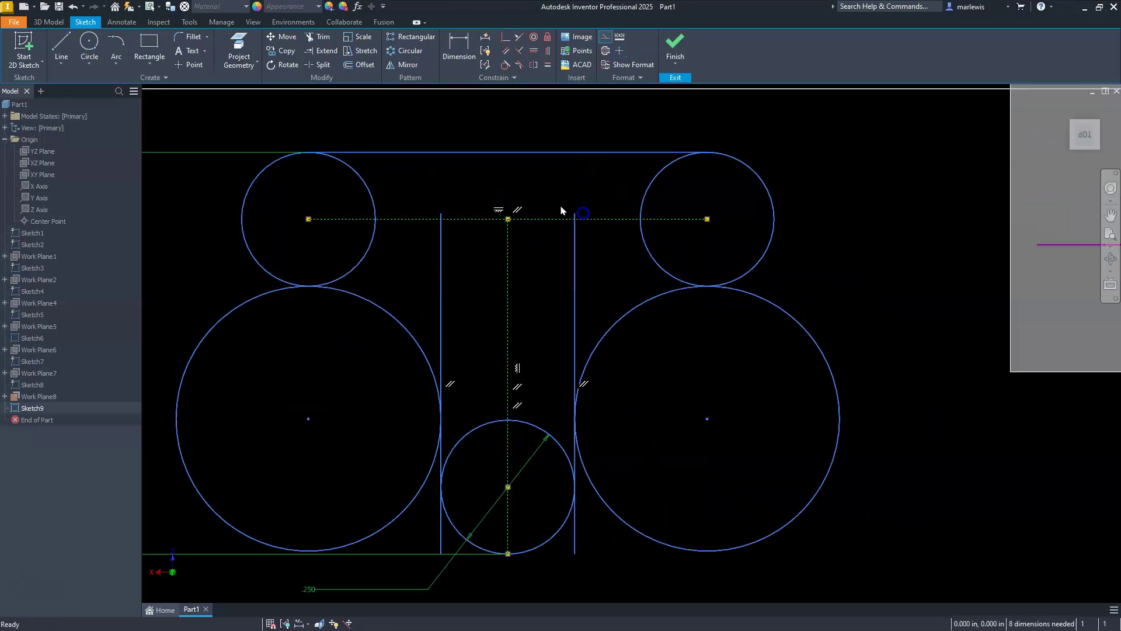
Trim the excess circle and side-line segments to leave a closed, rounded T outline.
scroll(519, 174, up, 3)
click(318, 37)
scroll(474, 251, down, 8)
scroll(724, 203, up, 2)
scroll(725, 204, up, 4)
click(672, 251)
click(783, 263)
click(783, 473)
click(672, 473)
click(681, 413)
click(1008, 346)
click(477, 486)
click(611, 205)
click(843, 253)
click(437, 144)
Dimension the radius of the concave arc between crossbar and stem as .25 in.
click(459, 47)
click(653, 327)
click(618, 342)
key(Return)
key(Escape)
Project the path's free endpoint into the sketch and make the T's top-edge midpoint coincident with it.
scroll(674, 407, up, 5)
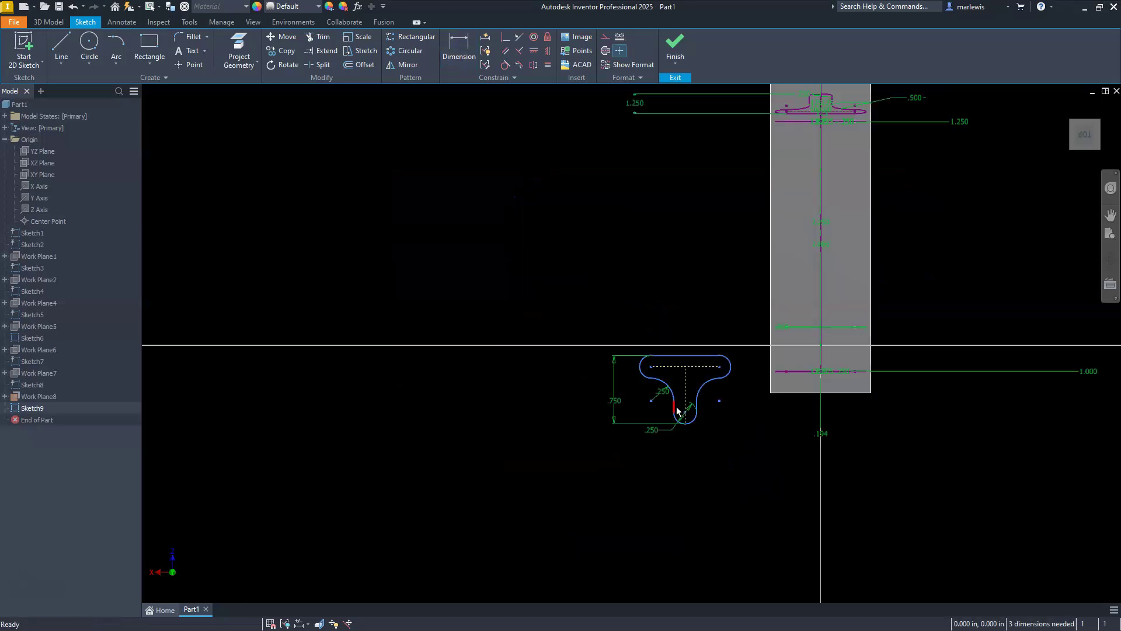
shift+middle_drag(684, 450, 687, 413)
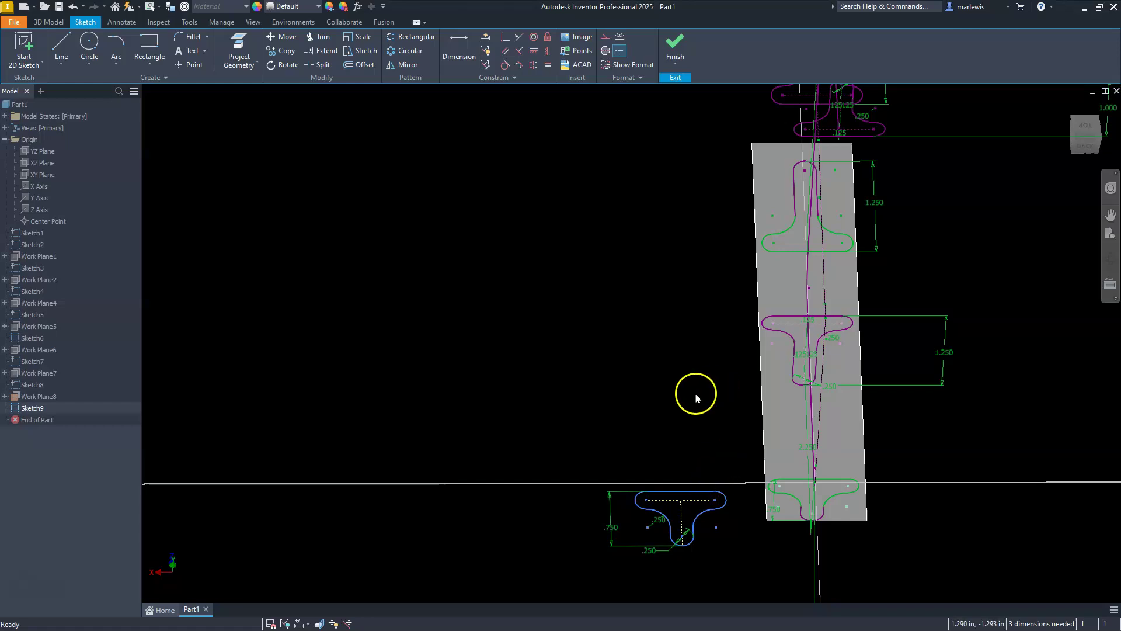
key(Home)
mouse_move(590, 516)
shift+middle_down()
mouse_move(653, 483)
mouse_move(691, 513)
mouse_move(730, 483)
mouse_move(739, 508)
shift+middle_up()
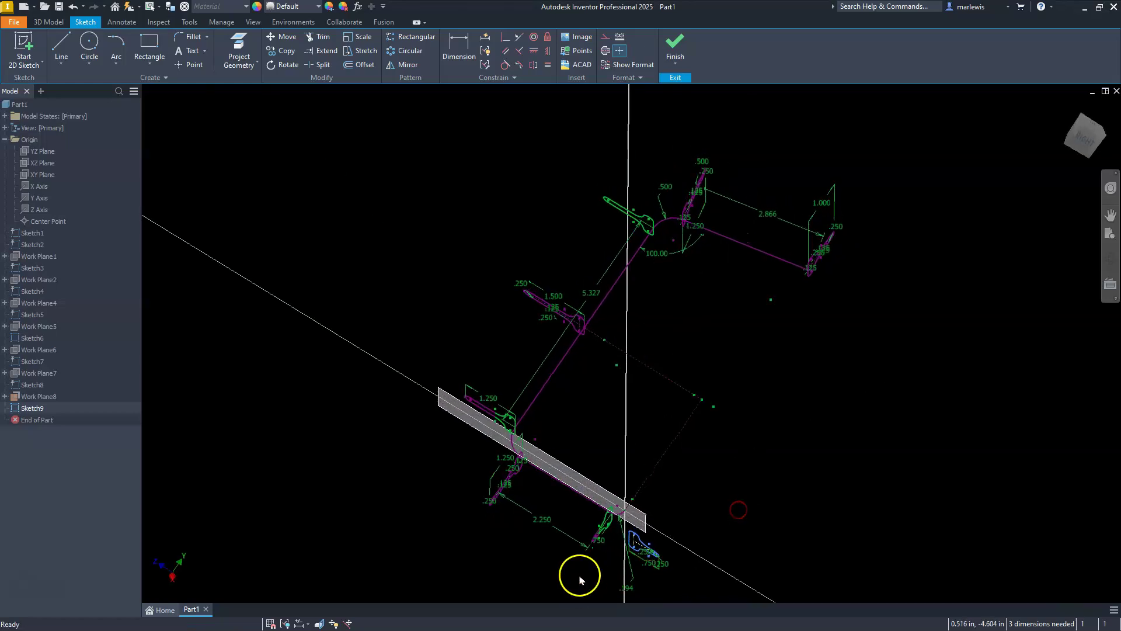
scroll(631, 546, up, 5)
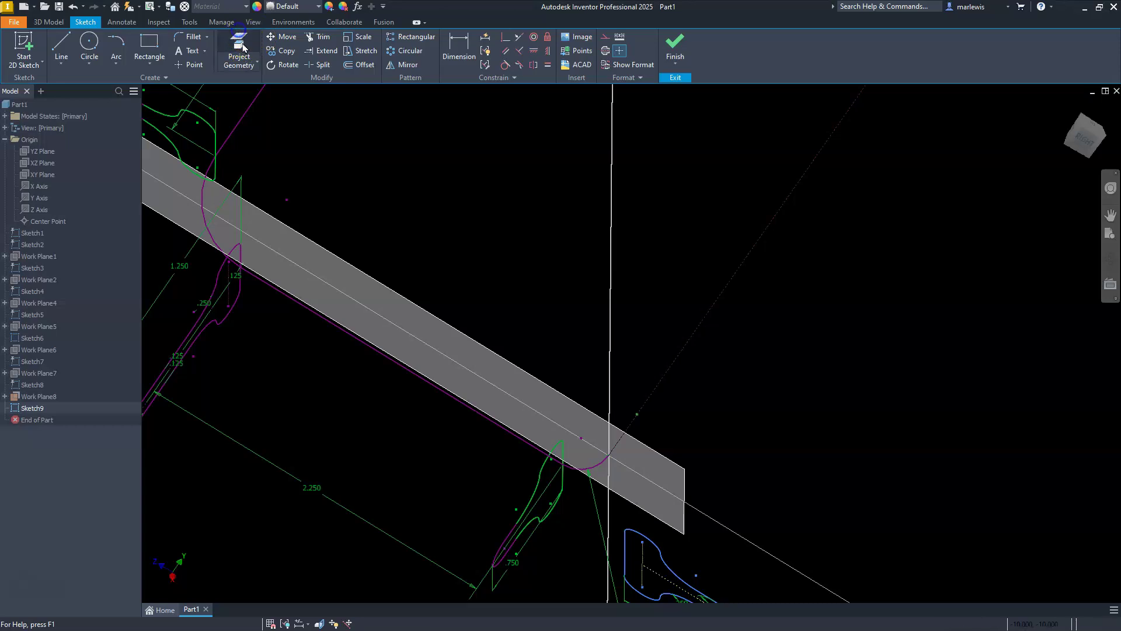
click(238, 47)
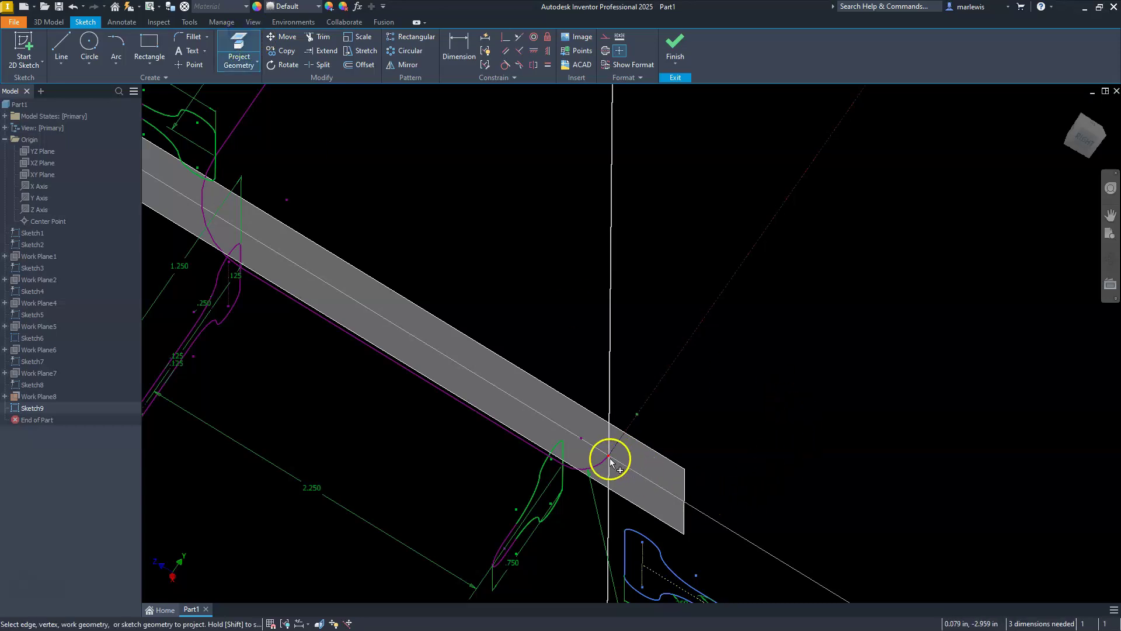
scroll(651, 470, down, 3)
scroll(627, 513, up, 3)
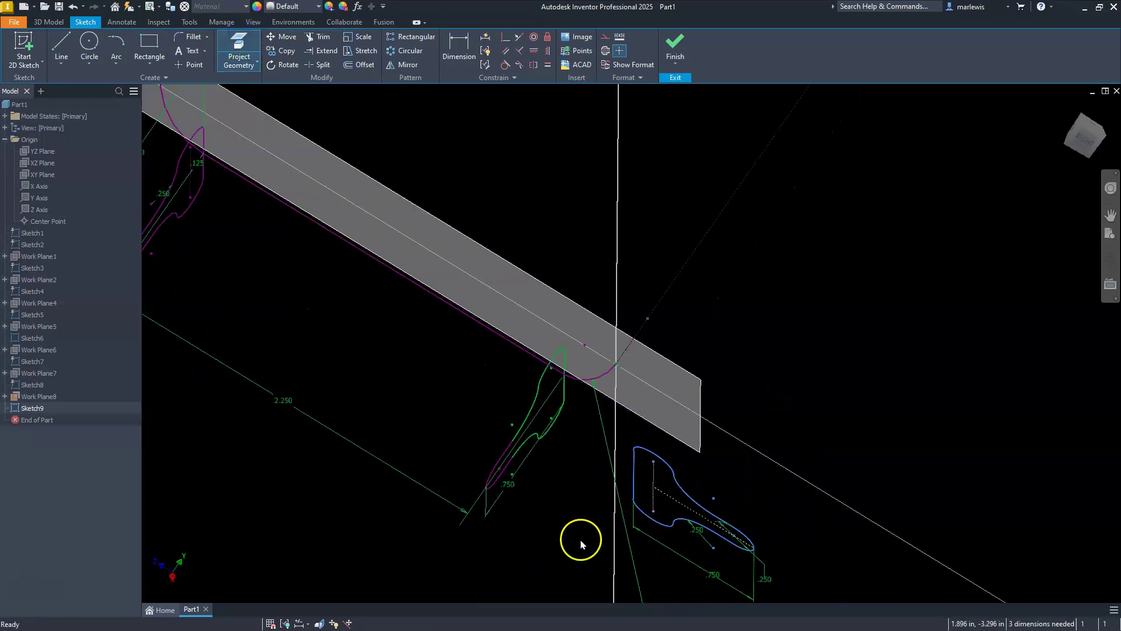
key(Escape)
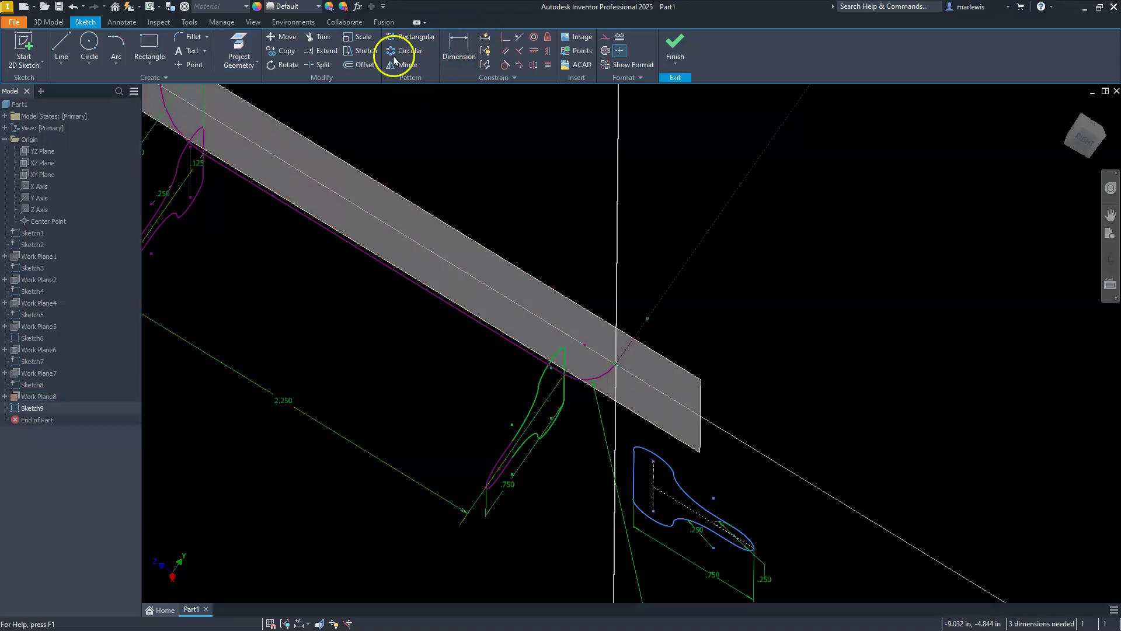
click(505, 37)
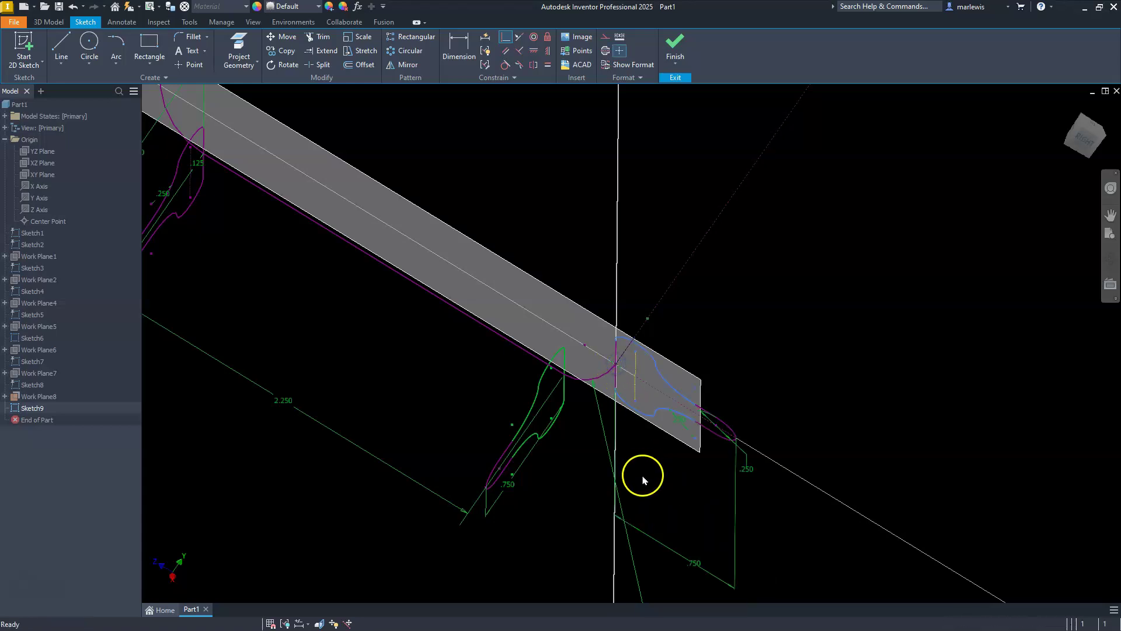
key(Escape)
Apply a tangent constraint between the T's top edge and the crossbar's rounded end.
scroll(670, 450, up, 6)
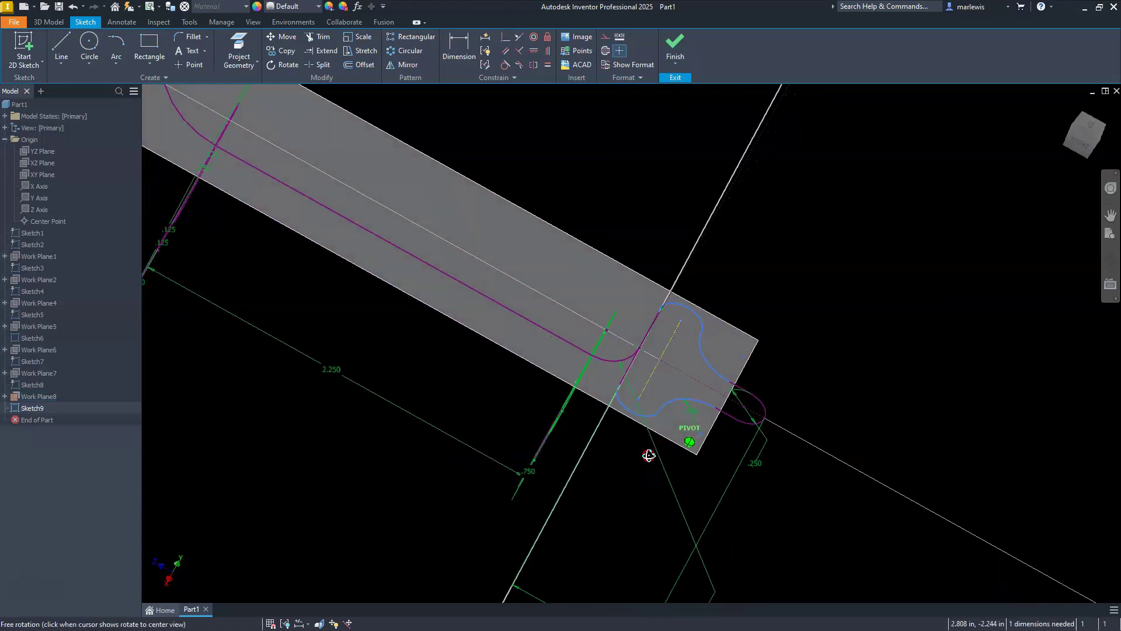
mouse_move(741, 345)
mouse_down()
mouse_move(762, 341)
mouse_move(708, 335)
mouse_move(825, 380)
mouse_up()
click(505, 67)
click(549, 439)
click(566, 385)
key(Escape)
scroll(629, 276, down, 3)
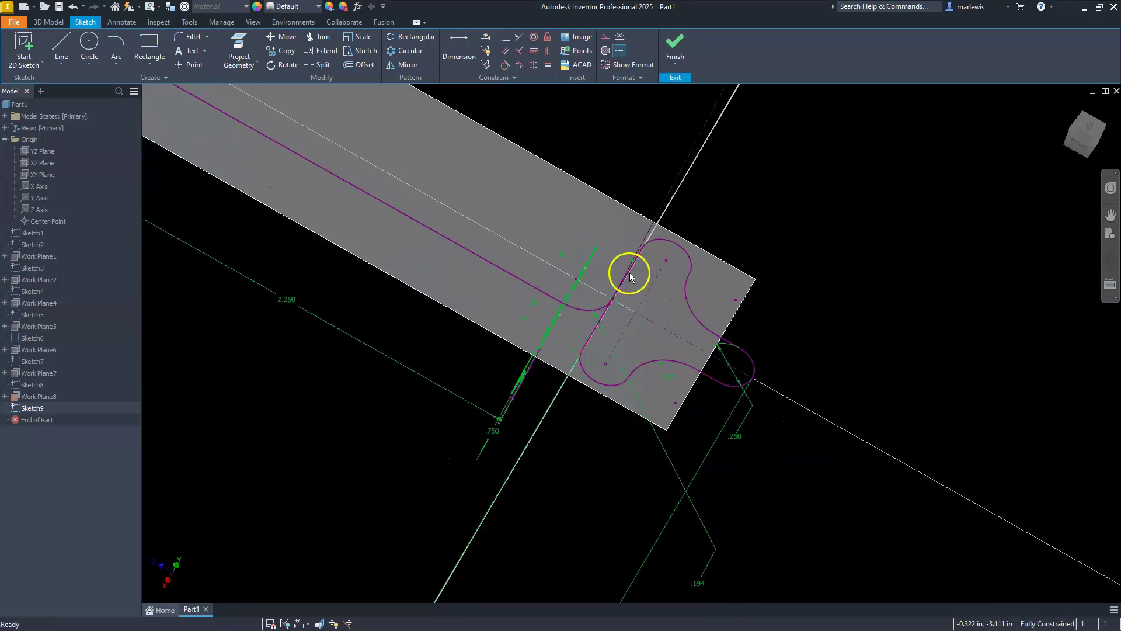
Finish the T profile sketch at the path's free end.
click(676, 44)
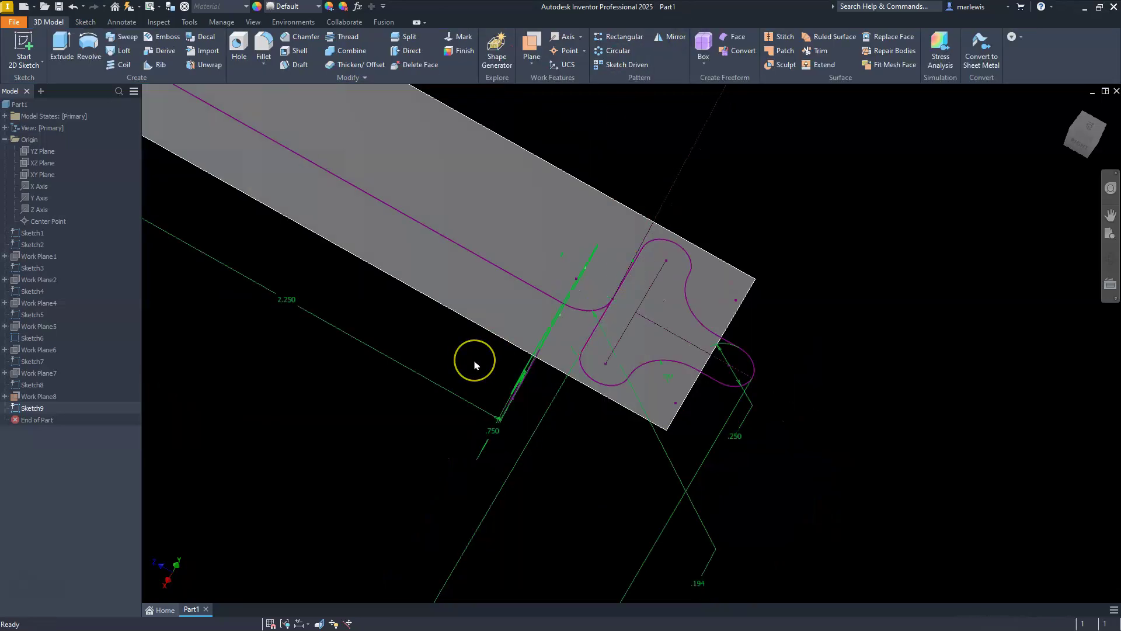
scroll(474, 364, down, 3)
shift+middle_drag(423, 395, 500, 358)
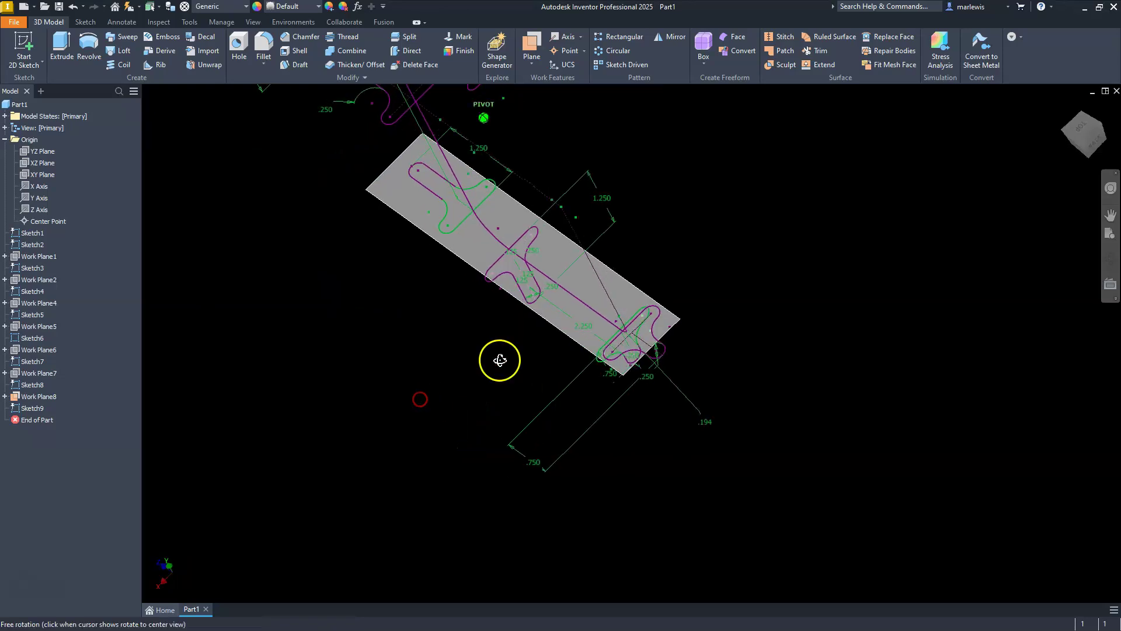
Hide Work Plane8 at the path's free end.
right_click(649, 300)
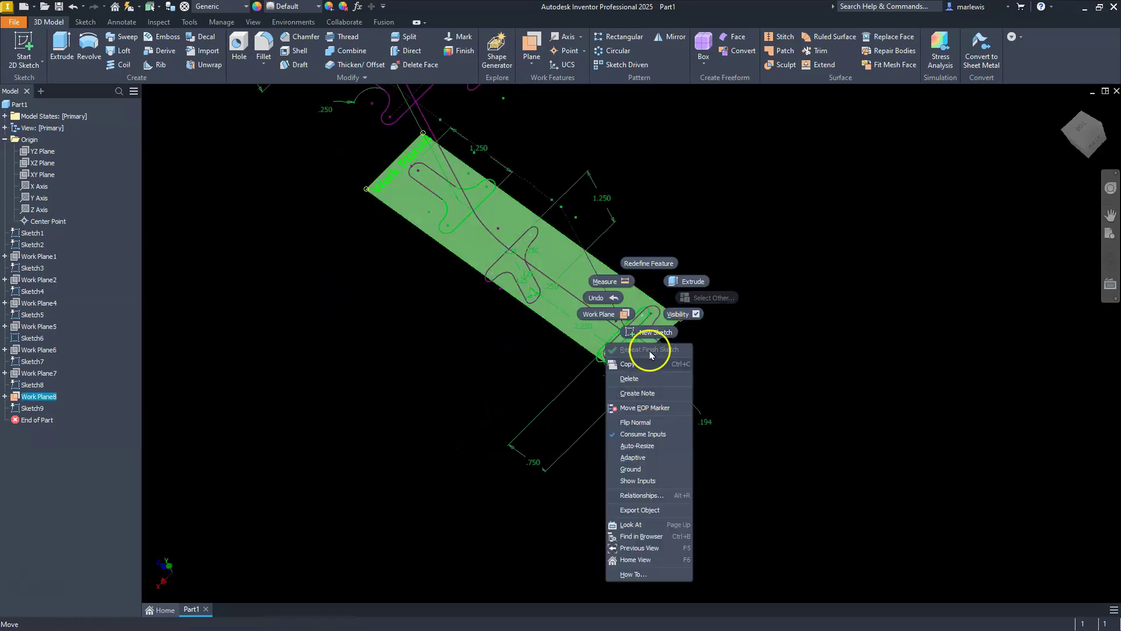
click(682, 318)
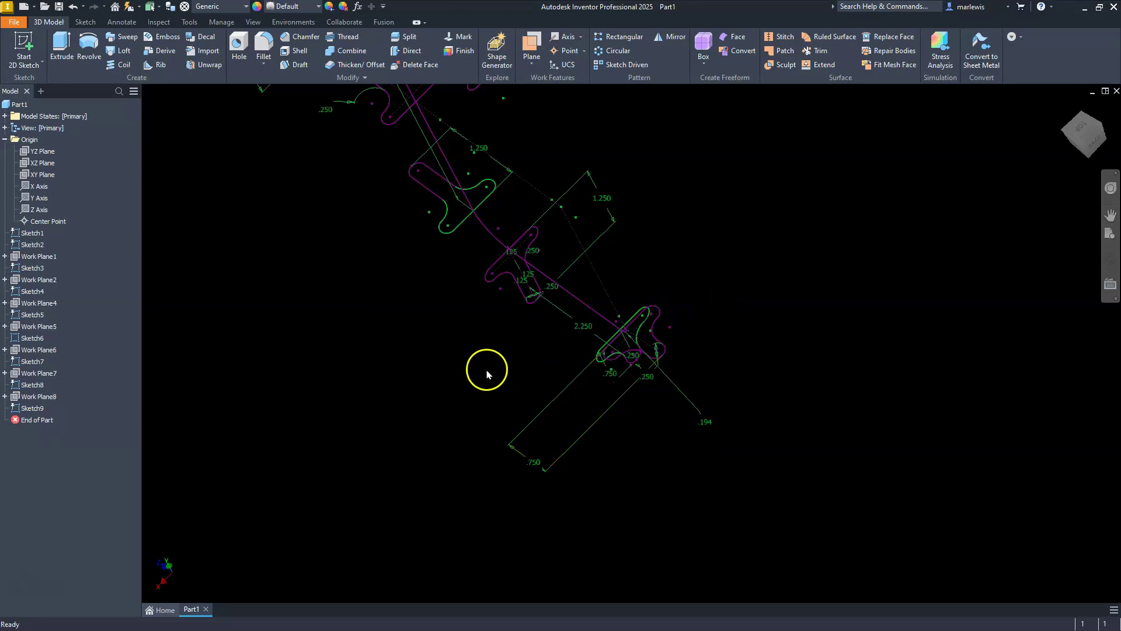
mouse_move(486, 373)
shift+middle_down()
mouse_move(526, 333)
mouse_move(538, 352)
mouse_move(523, 357)
shift+middle_up()
scroll(450, 229, up, 3)
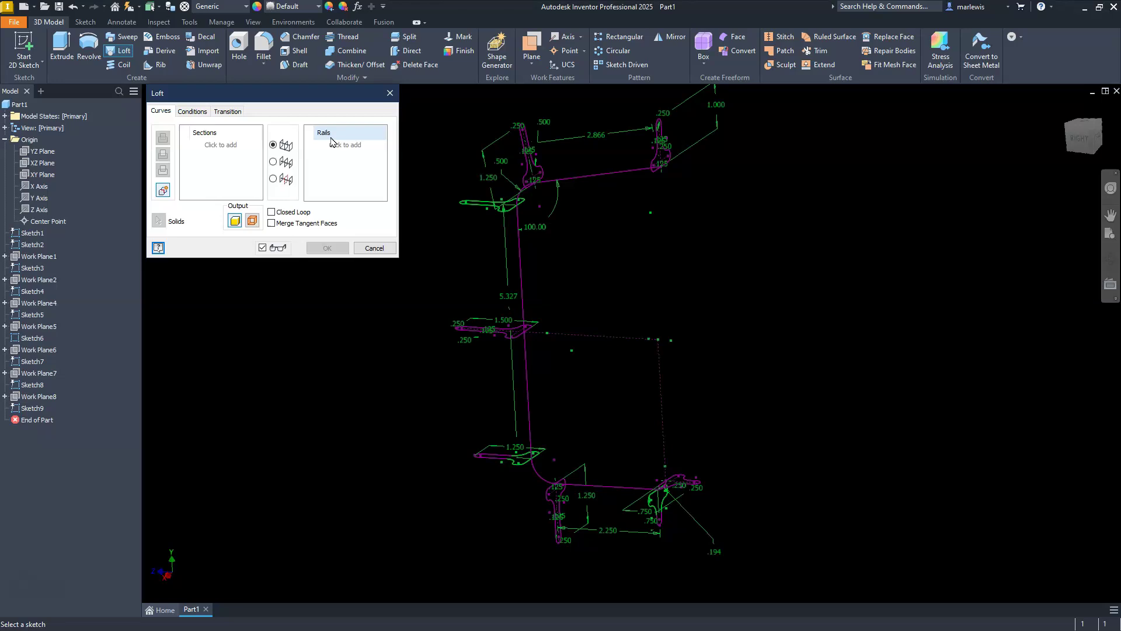
Add the loft sections in order along the path: Sketch9, Sketch8, Sketch6, Sketch3, Sketch2, Sketch4, Sketch5 and Sketch7.
click(211, 157)
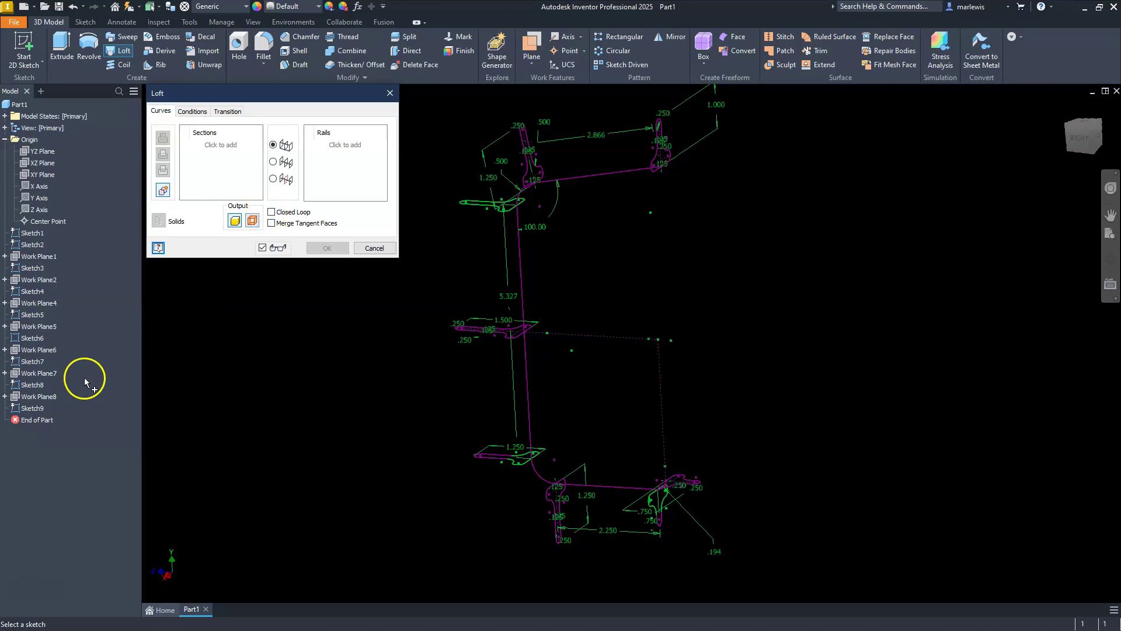
click(35, 408)
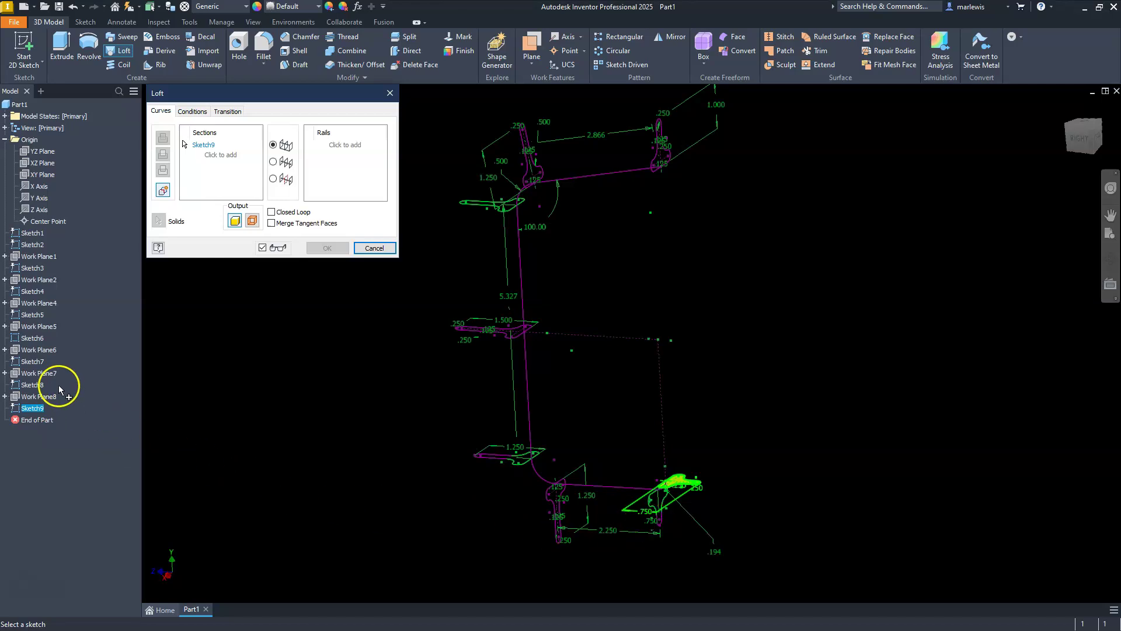
click(35, 385)
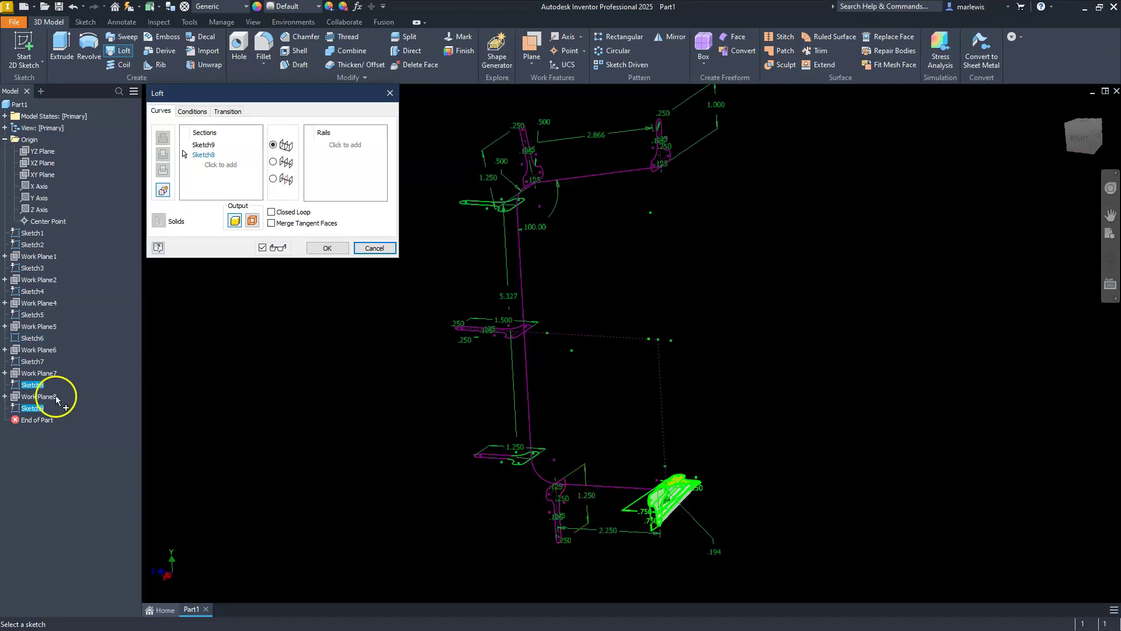
click(554, 510)
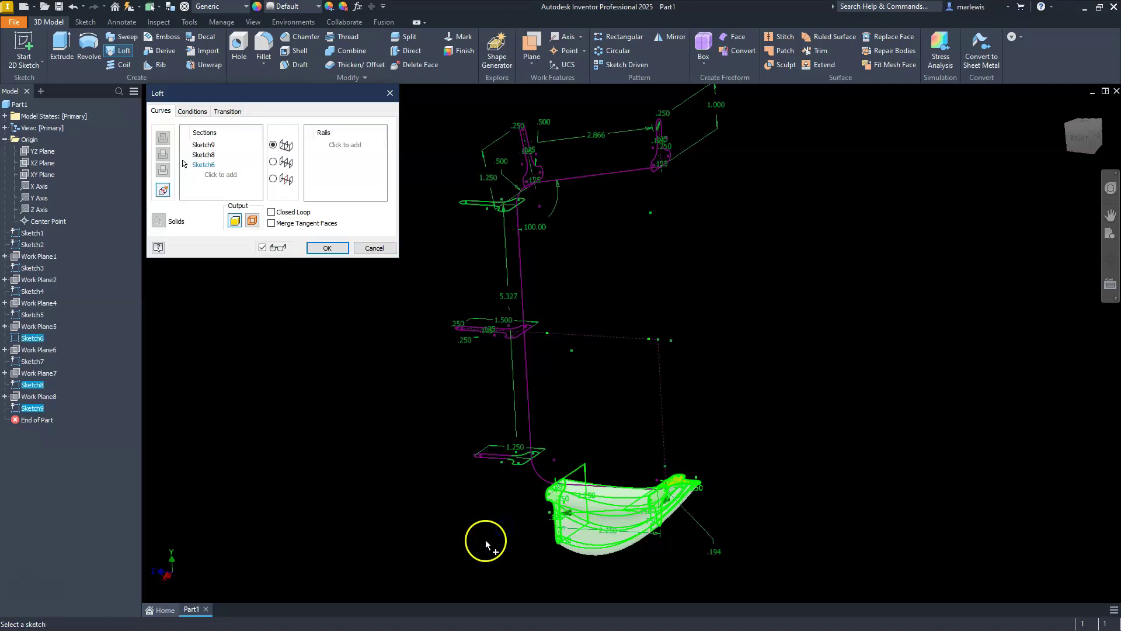
click(493, 461)
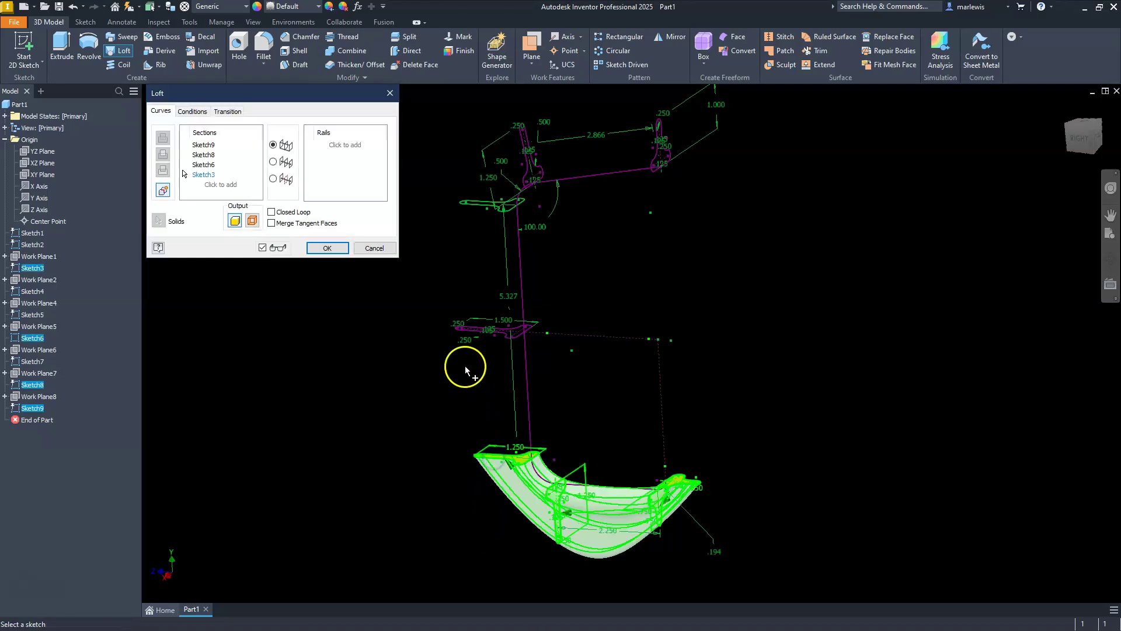
click(474, 332)
click(483, 202)
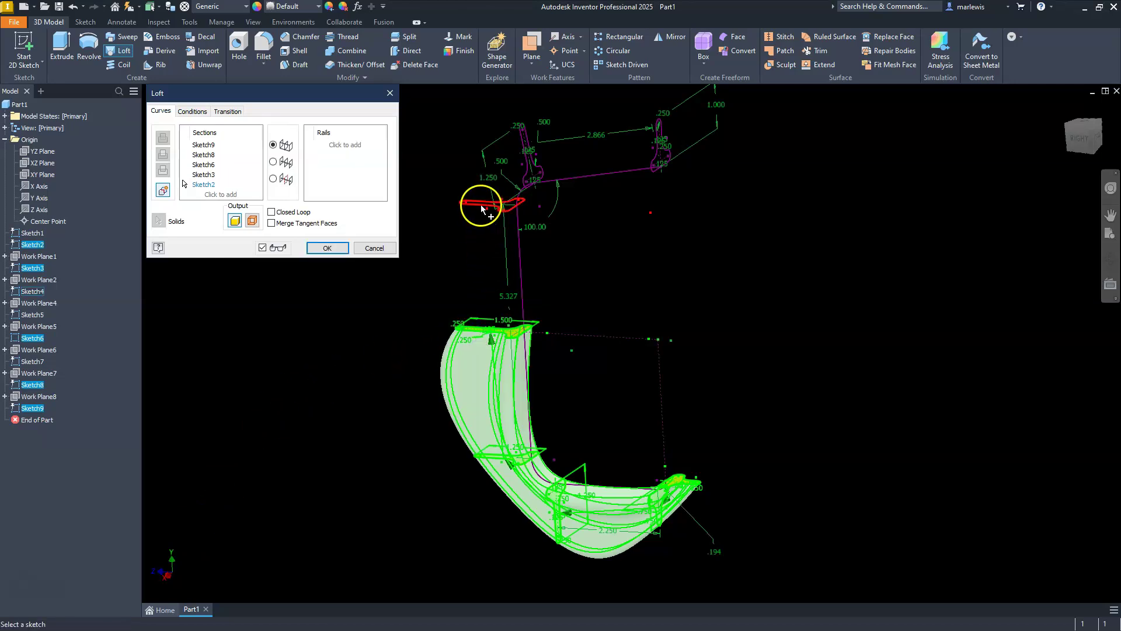
click(525, 163)
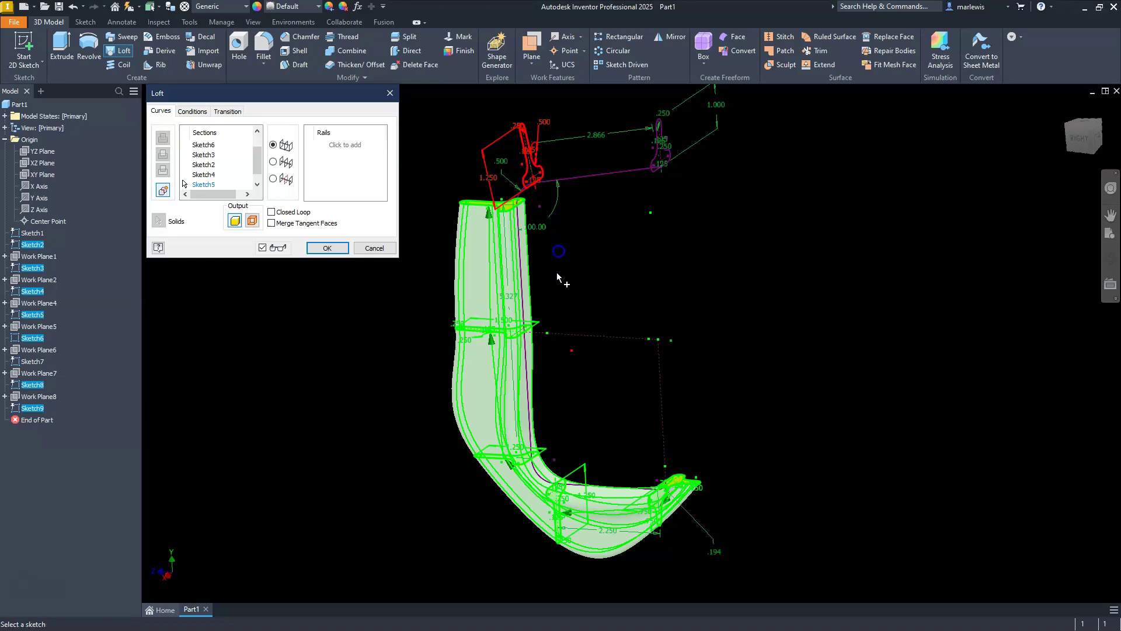
click(661, 141)
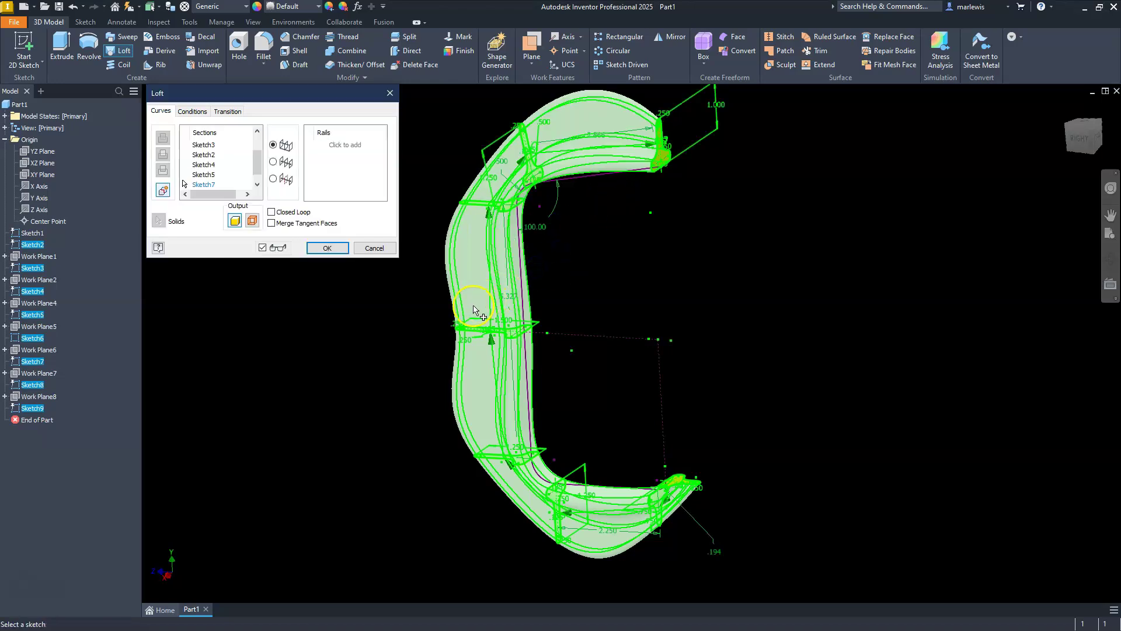
Add the bent path, Sketch1, as the loft's rail and create the solid loft.
scroll(511, 303, up, 1)
scroll(576, 270, down, 2)
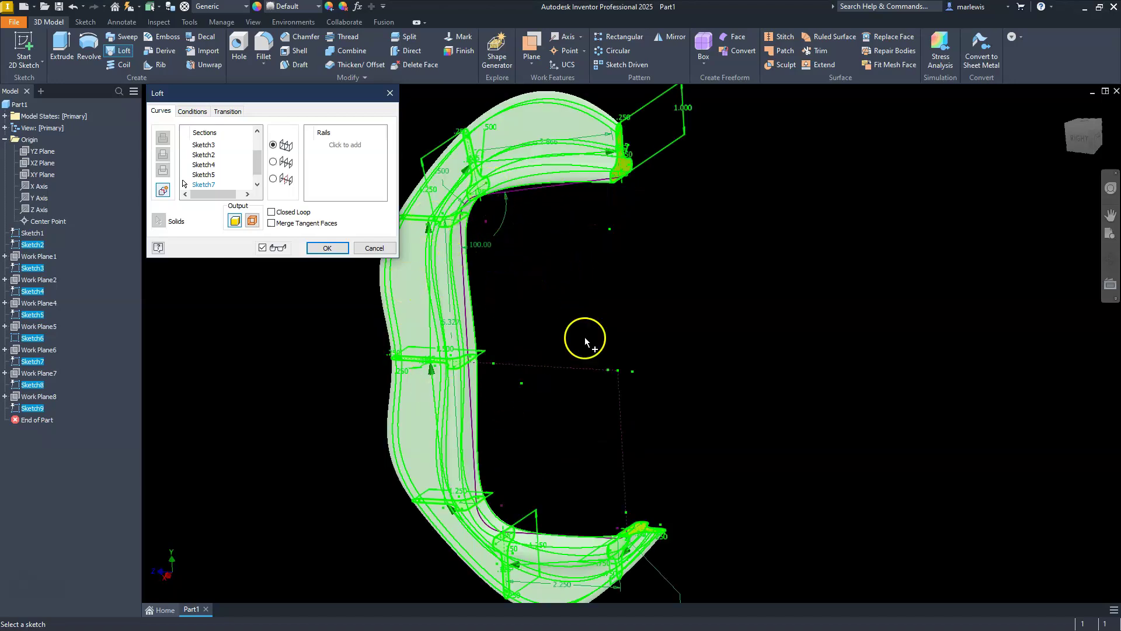
scroll(555, 413, up, 1)
scroll(556, 413, down, 2)
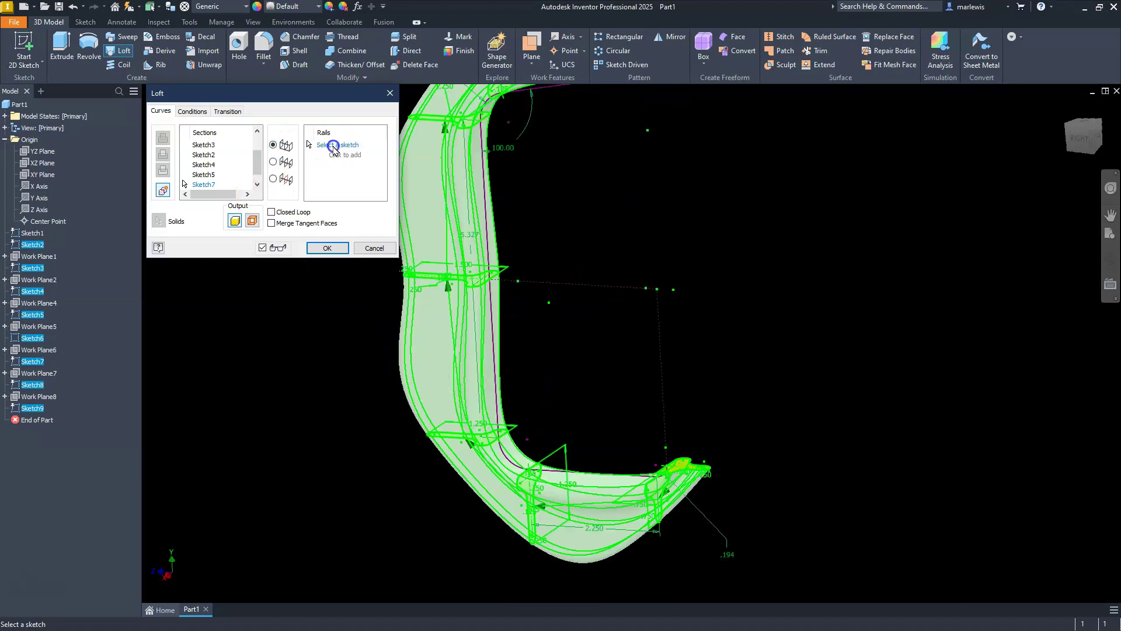
click(498, 352)
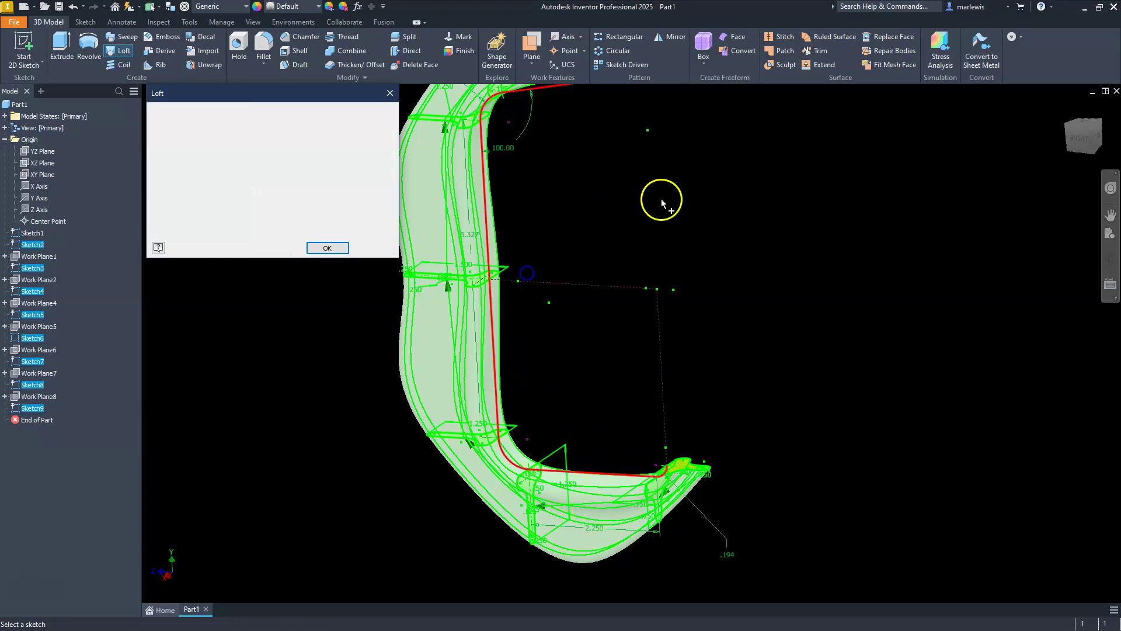
scroll(726, 325, up, 2)
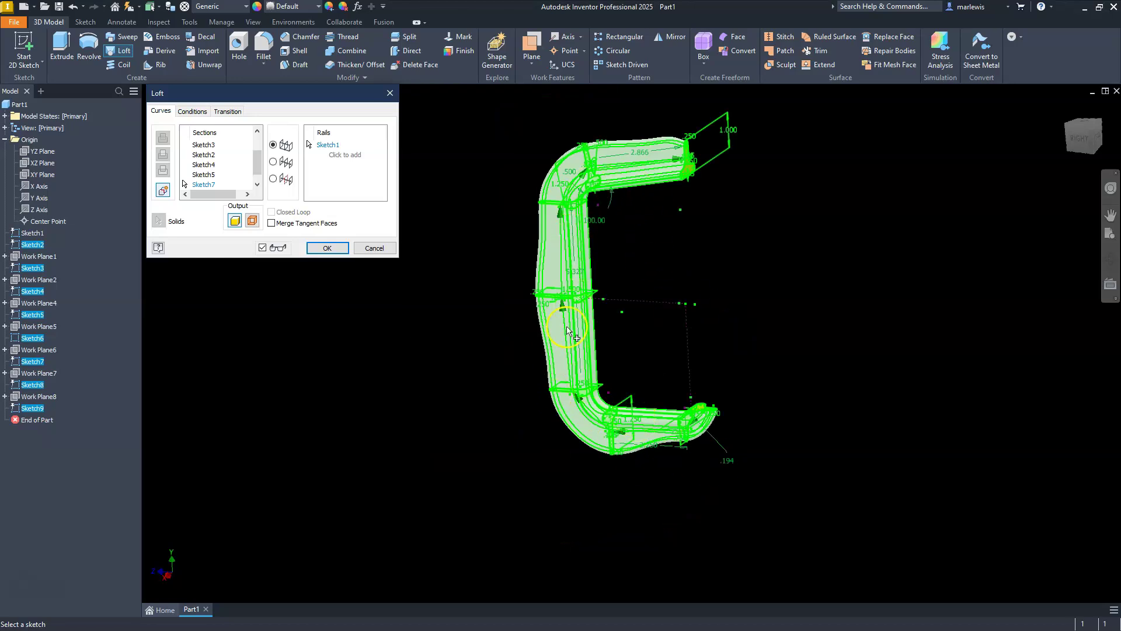
click(321, 249)
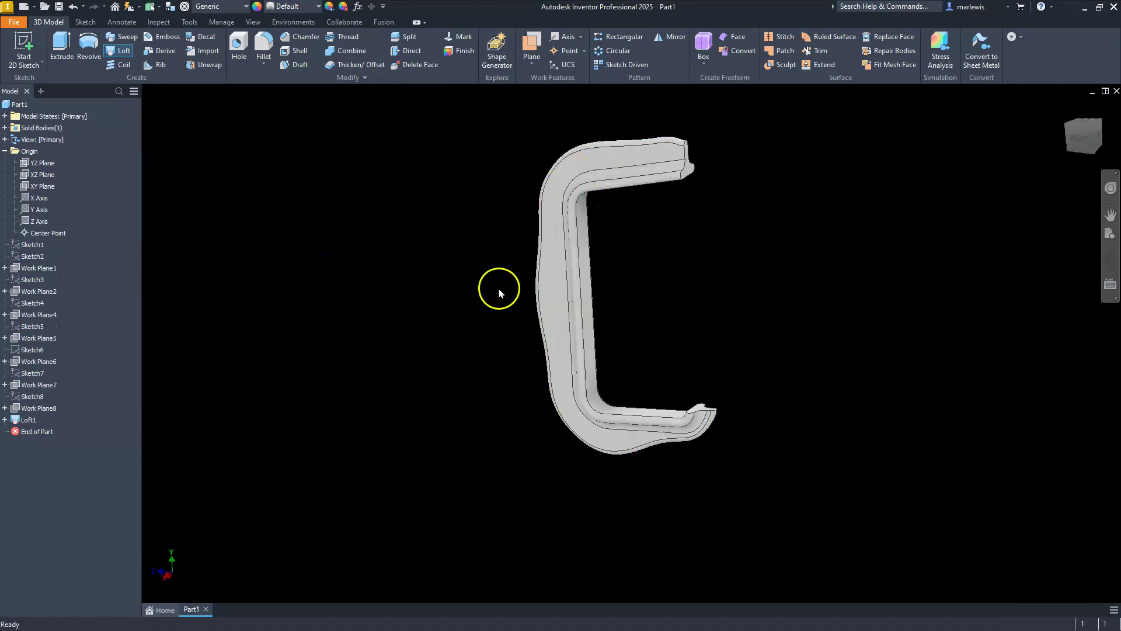
Examine the lofted body's bends and hooked end at an angle and in the right view.
mouse_move(517, 418)
shift+middle_down()
mouse_move(576, 430)
mouse_move(628, 386)
mouse_move(671, 373)
mouse_move(673, 406)
mouse_move(618, 403)
mouse_move(483, 428)
mouse_move(596, 427)
mouse_move(592, 414)
shift+middle_up()
scroll(617, 416, up, 5)
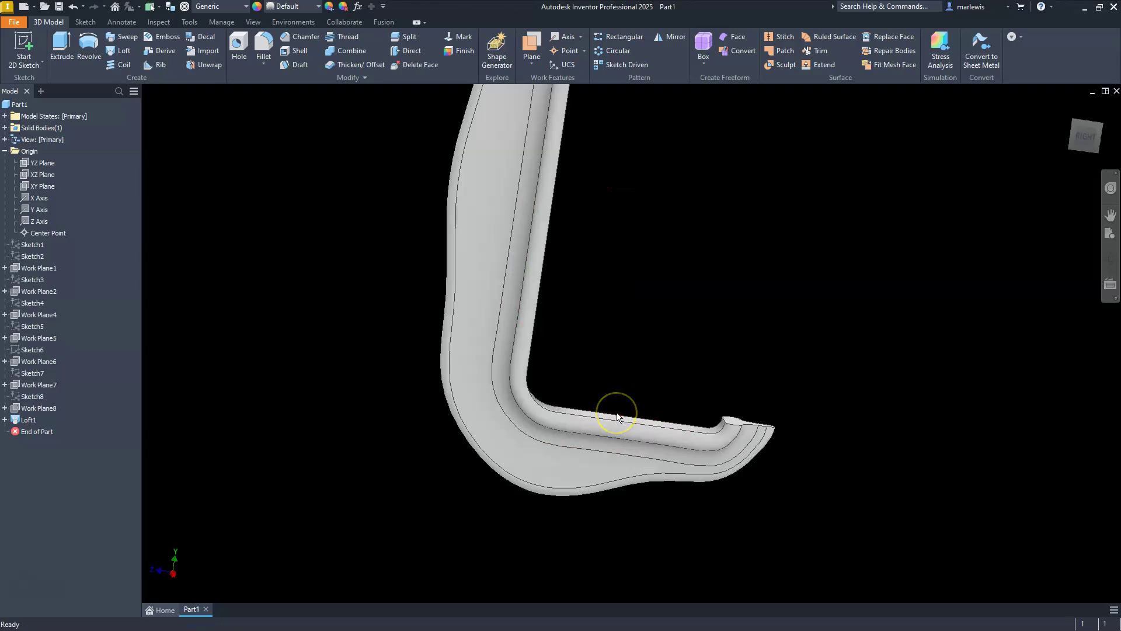
scroll(617, 417, down, 2)
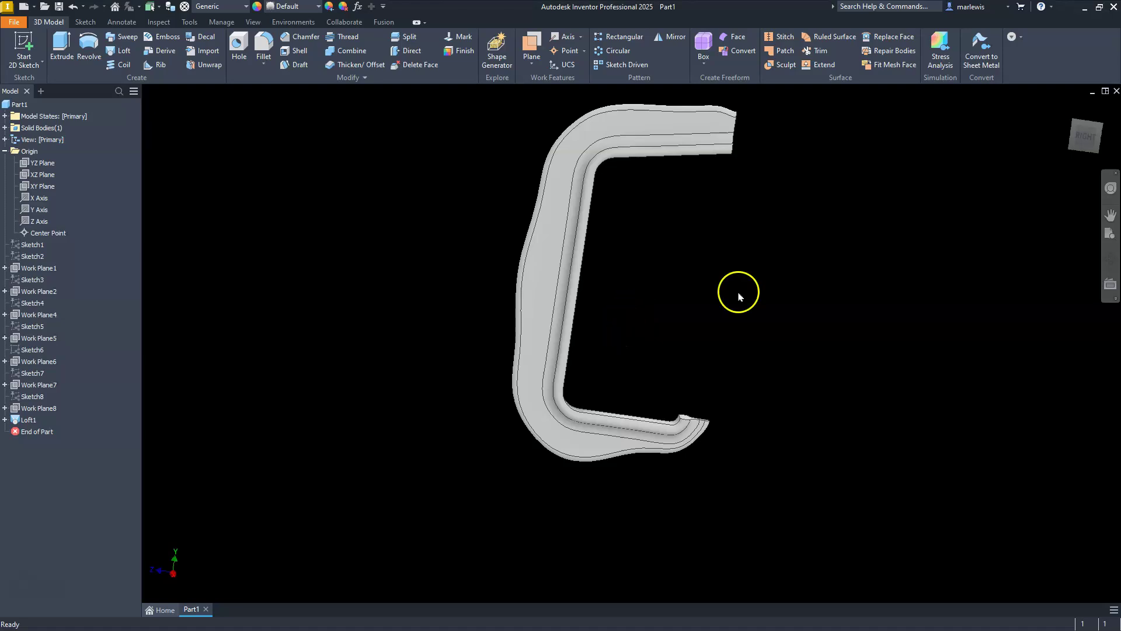
click(1083, 130)
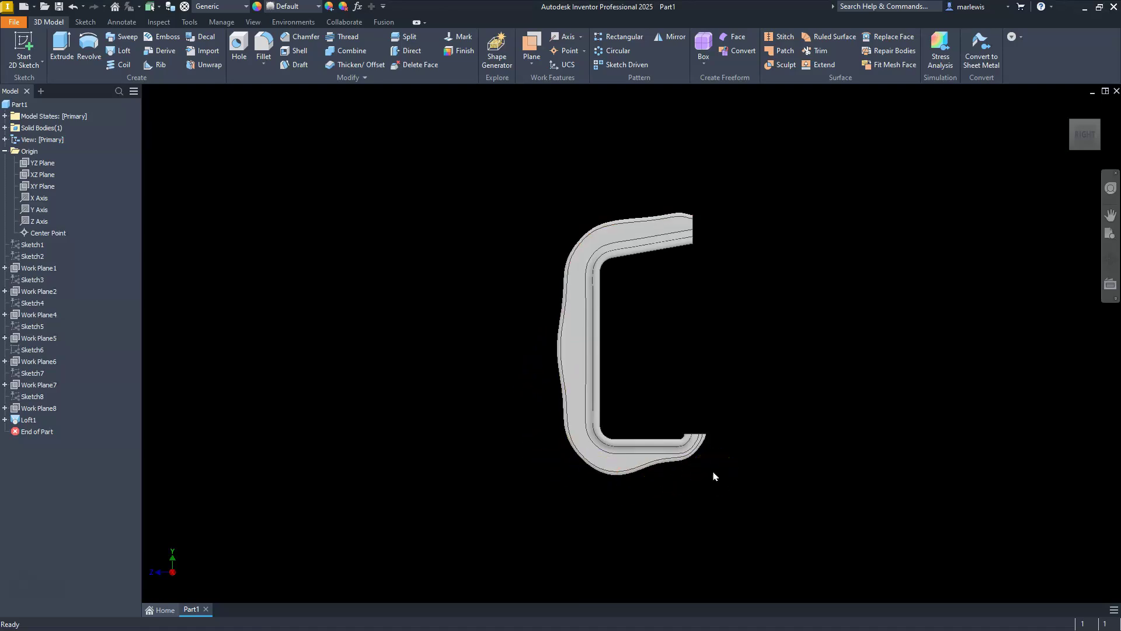
shift+middle_drag(517, 440, 636, 455)
scroll(578, 340, up, 4)
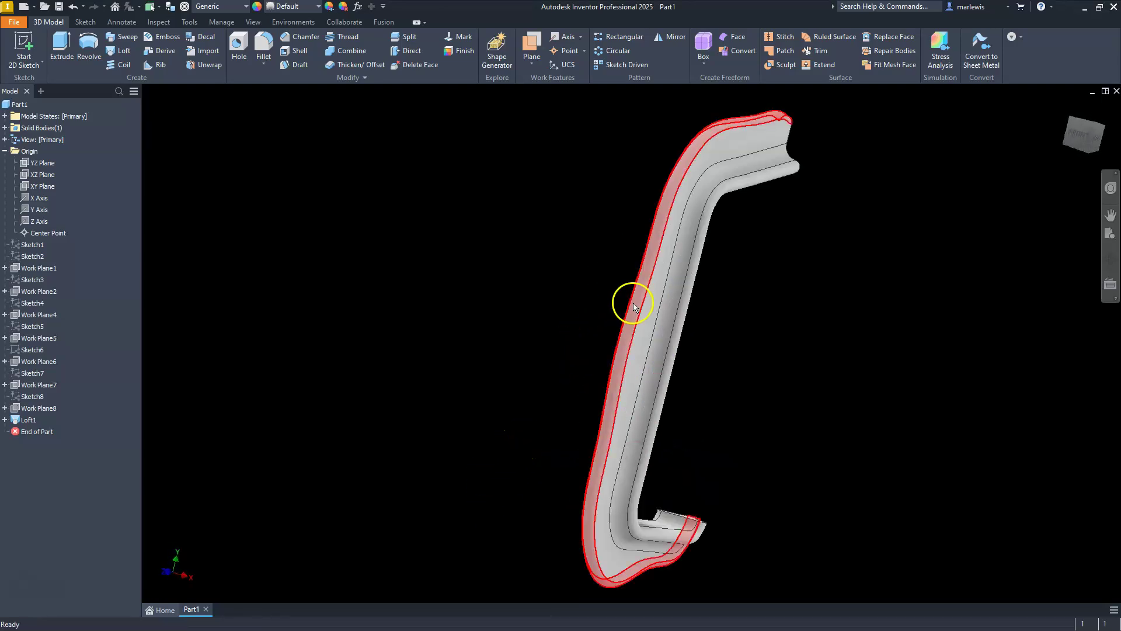
Start a sketch on the flat end face of the hook and slice the graphics at the sketch plane.
shift+middle_drag(507, 400, 369, 400)
mouse_move(711, 467)
shift+middle_down()
mouse_move(716, 491)
mouse_move(765, 480)
shift+middle_up()
click(761, 486)
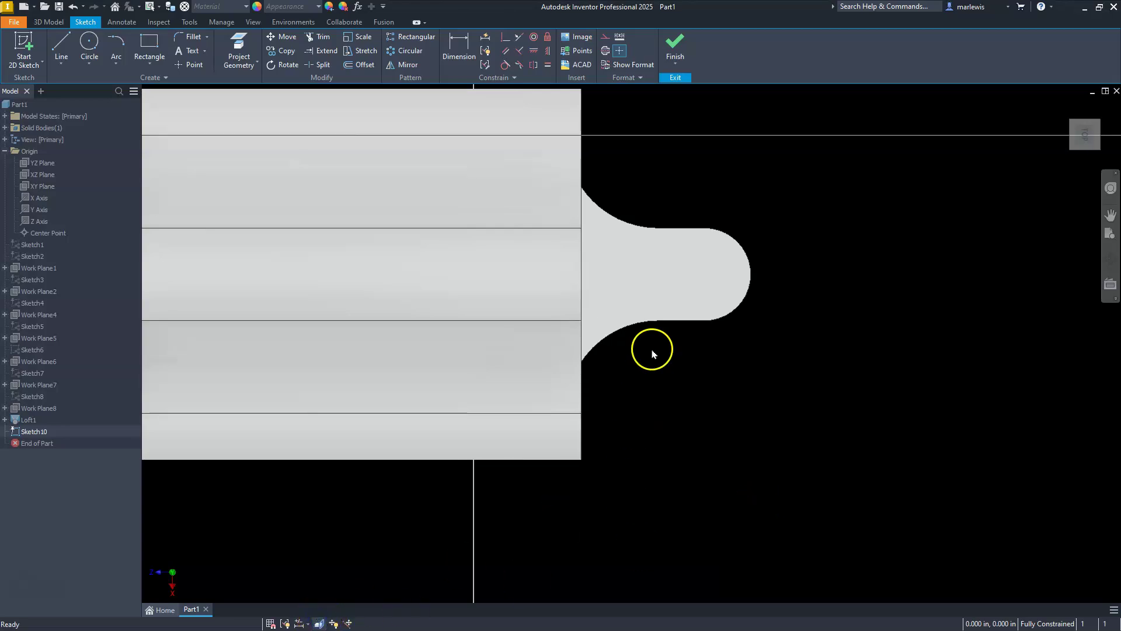
key(F7)
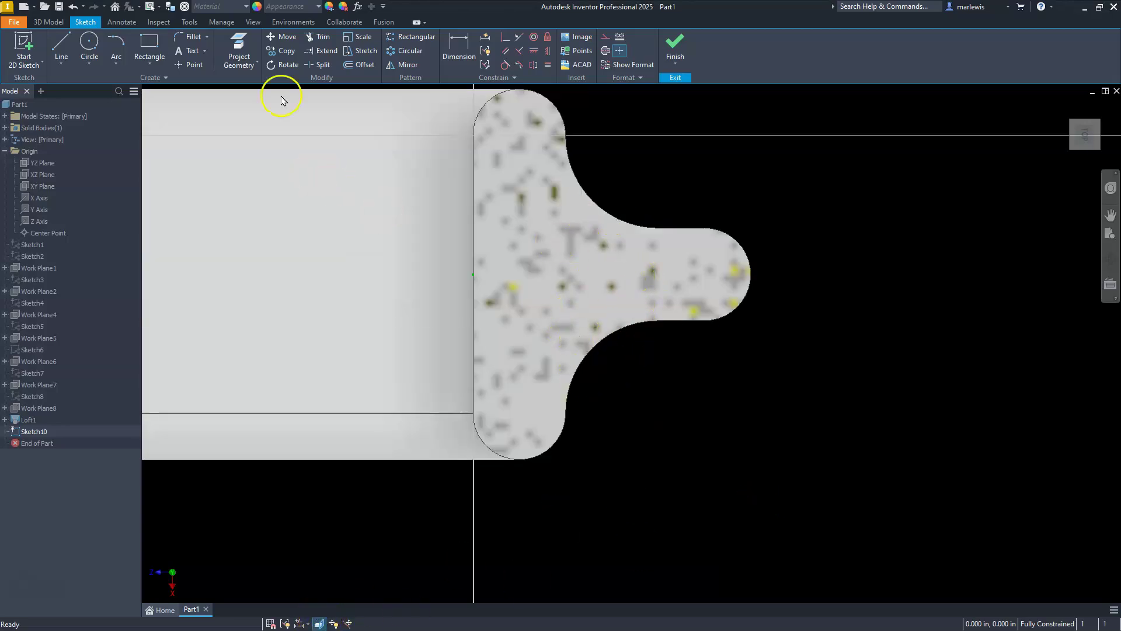
Project the body's cut edges into the sketch and convert them all to construction geometry.
click(239, 64)
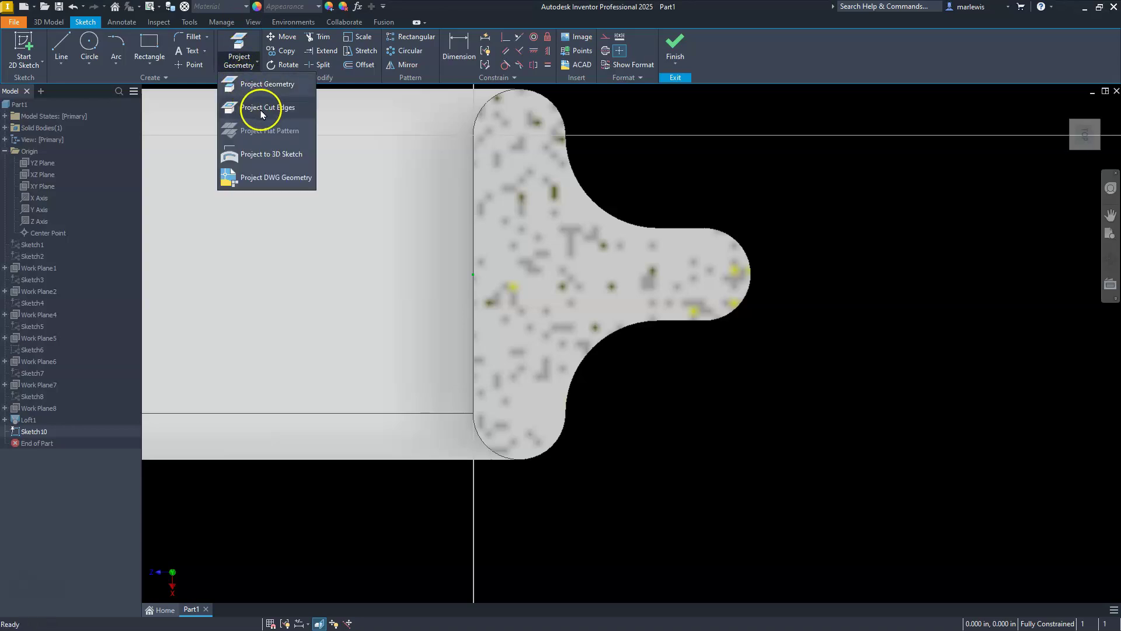
click(268, 84)
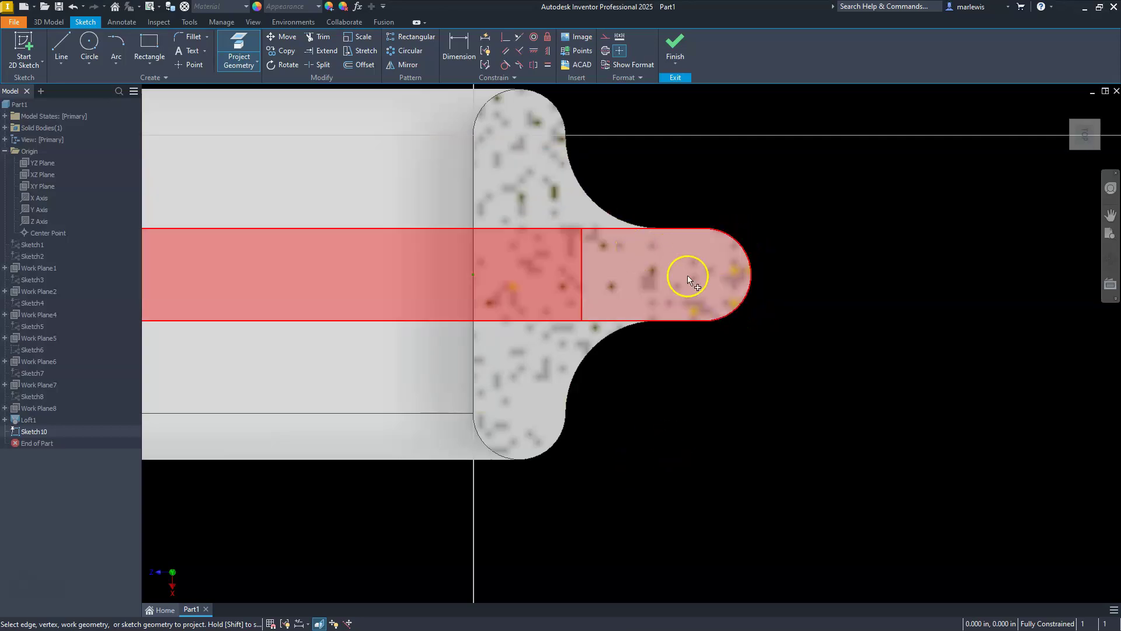
scroll(773, 335, down, 6)
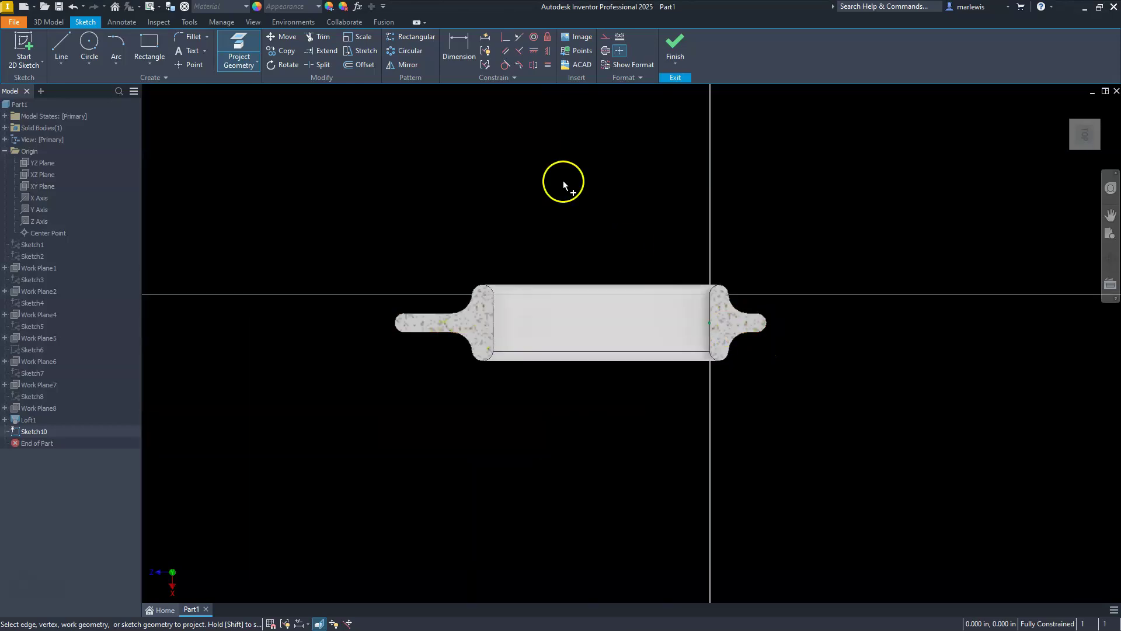
click(257, 61)
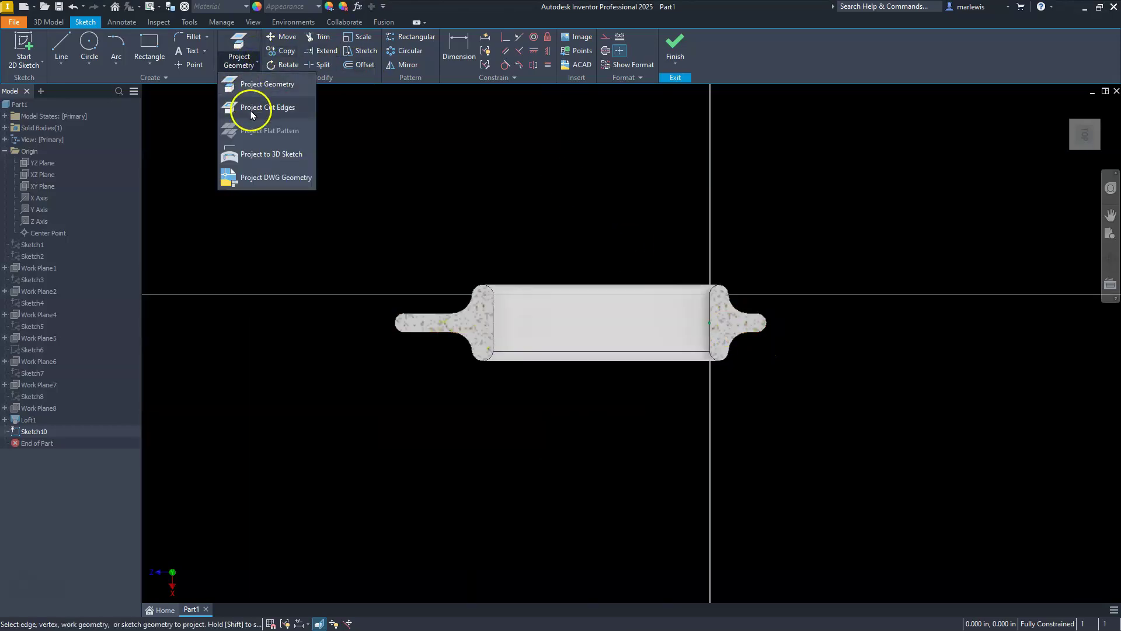
click(253, 111)
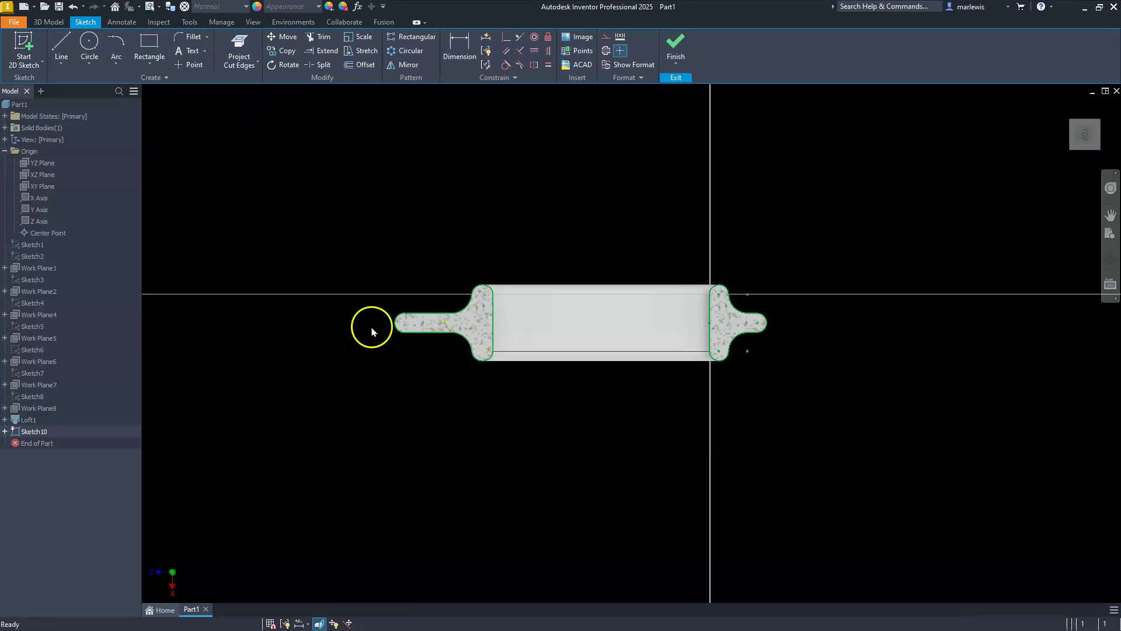
mouse_move(350, 206)
mouse_down()
mouse_move(708, 475)
mouse_move(848, 495)
mouse_up()
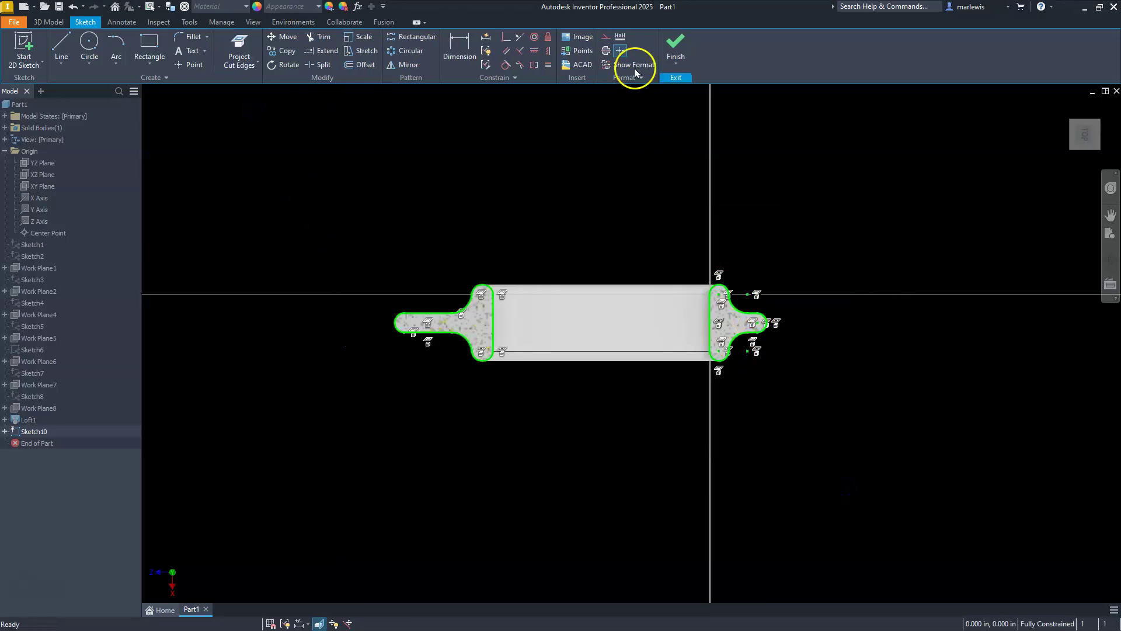
click(607, 37)
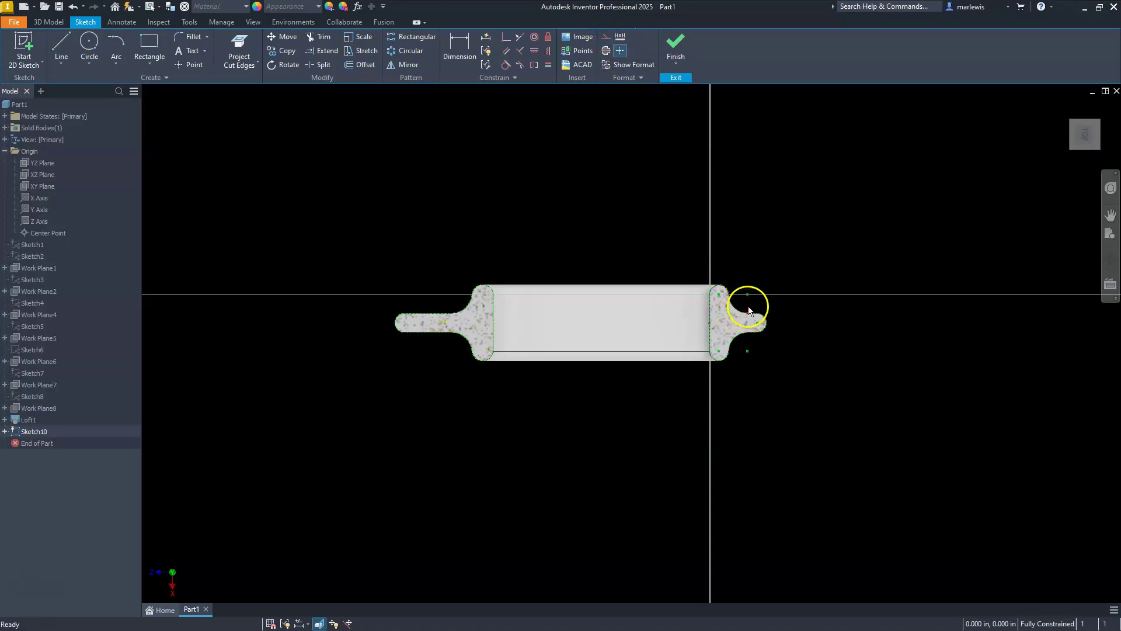
Sketch a circle centred inside the hook's T section and reaching just past the stem's rounded end.
scroll(742, 316, down, 5)
click(90, 43)
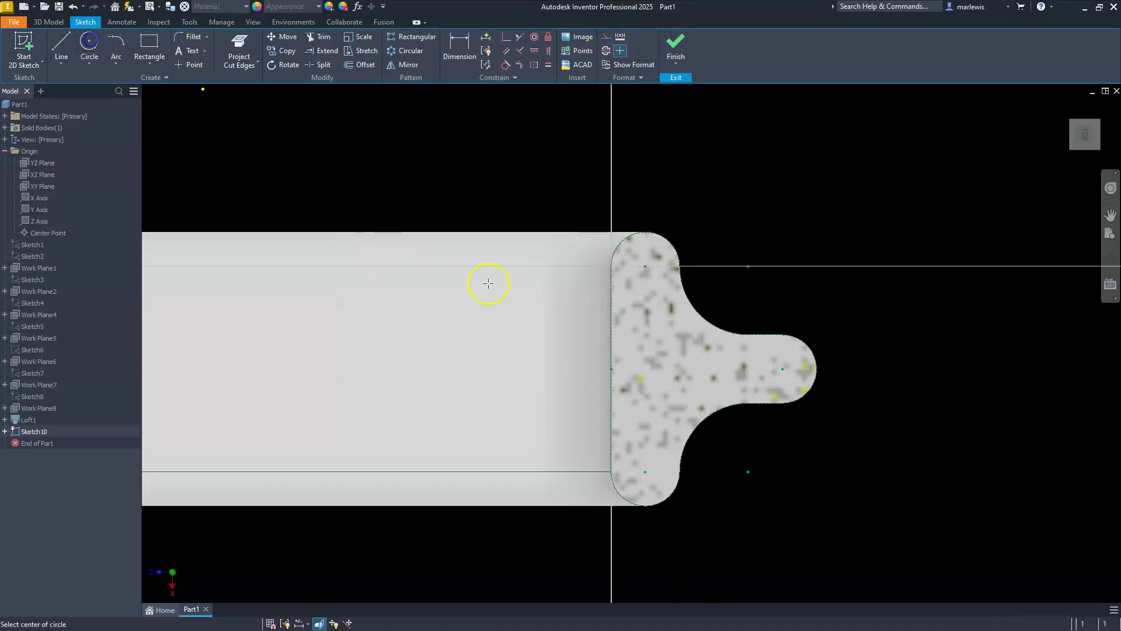
click(676, 368)
click(823, 307)
key(Escape)
Apply a tangent constraint between the circle and the projected arc at the end of the T's stem.
click(493, 70)
click(506, 64)
click(834, 342)
click(815, 377)
key(Escape)
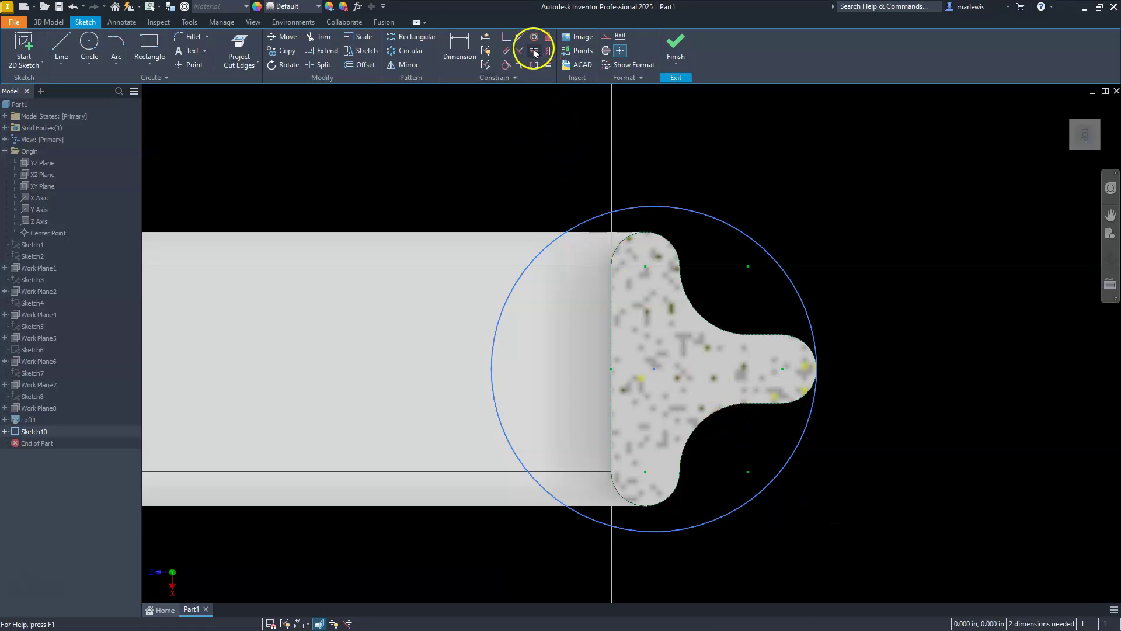
Align the circle's centre with the centre of the stem's end arc using a vertical/horizontal alignment constraint.
click(548, 50)
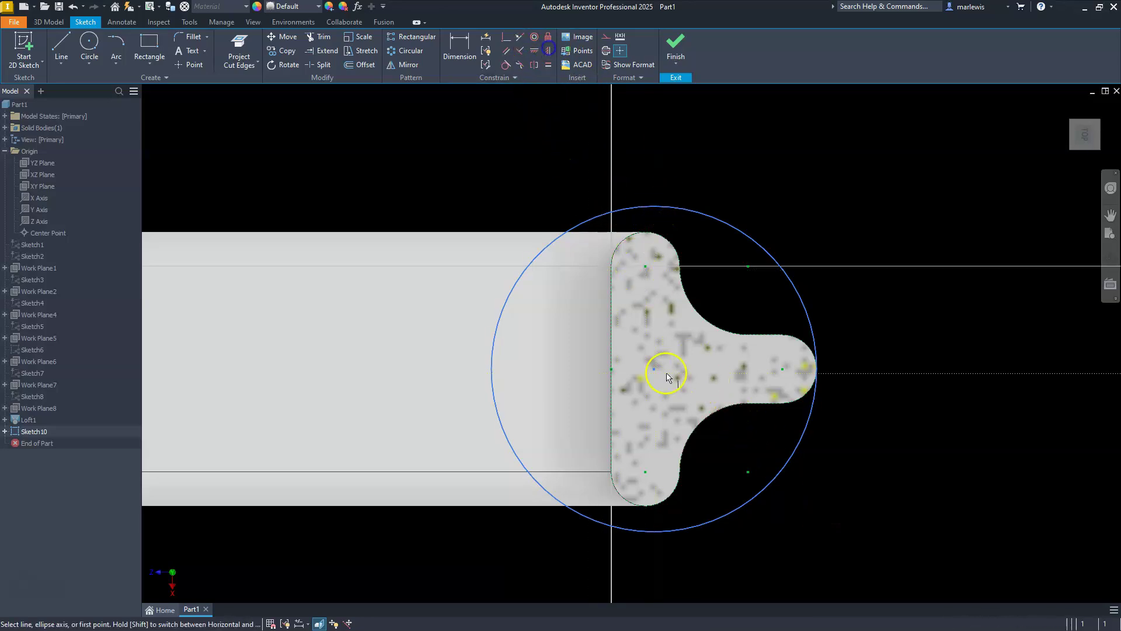
click(653, 369)
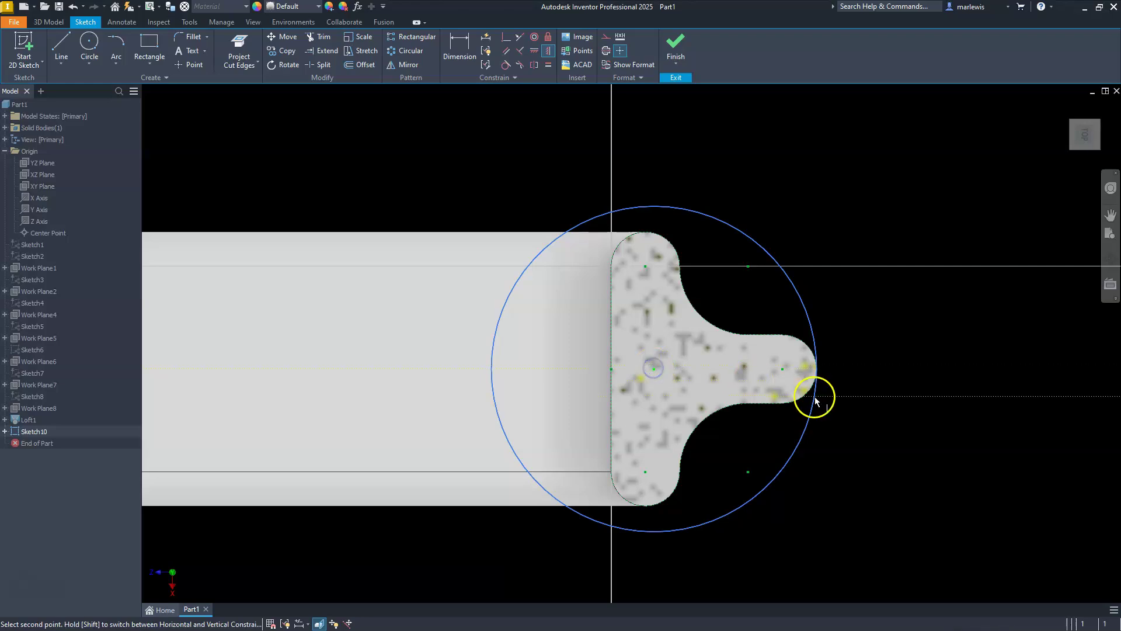
click(782, 369)
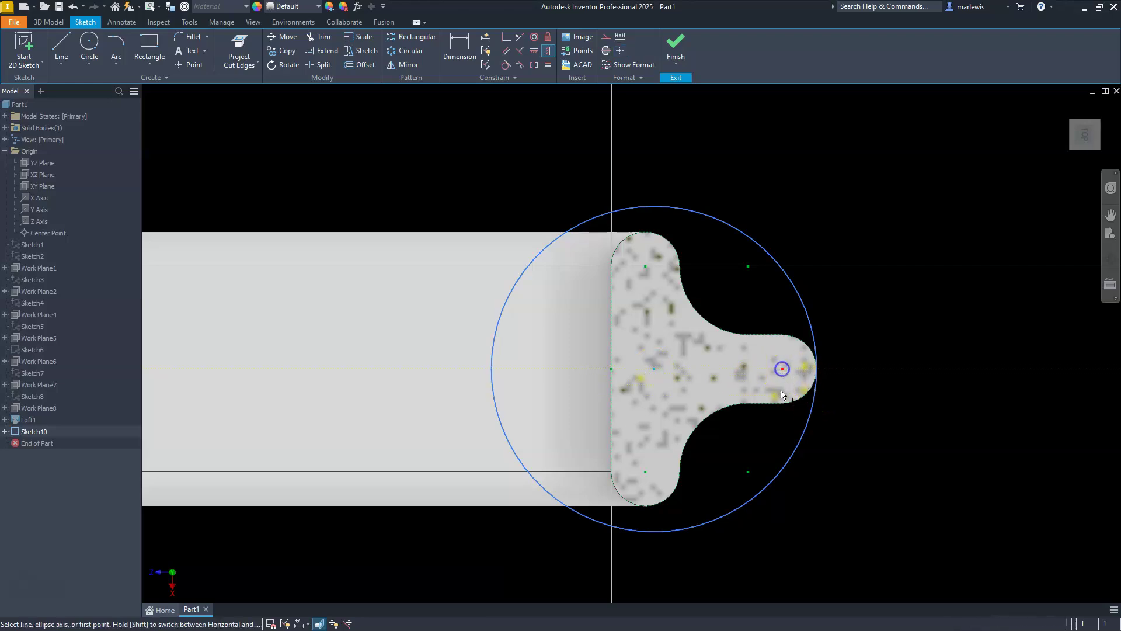
key(Escape)
scroll(749, 349, down, 2)
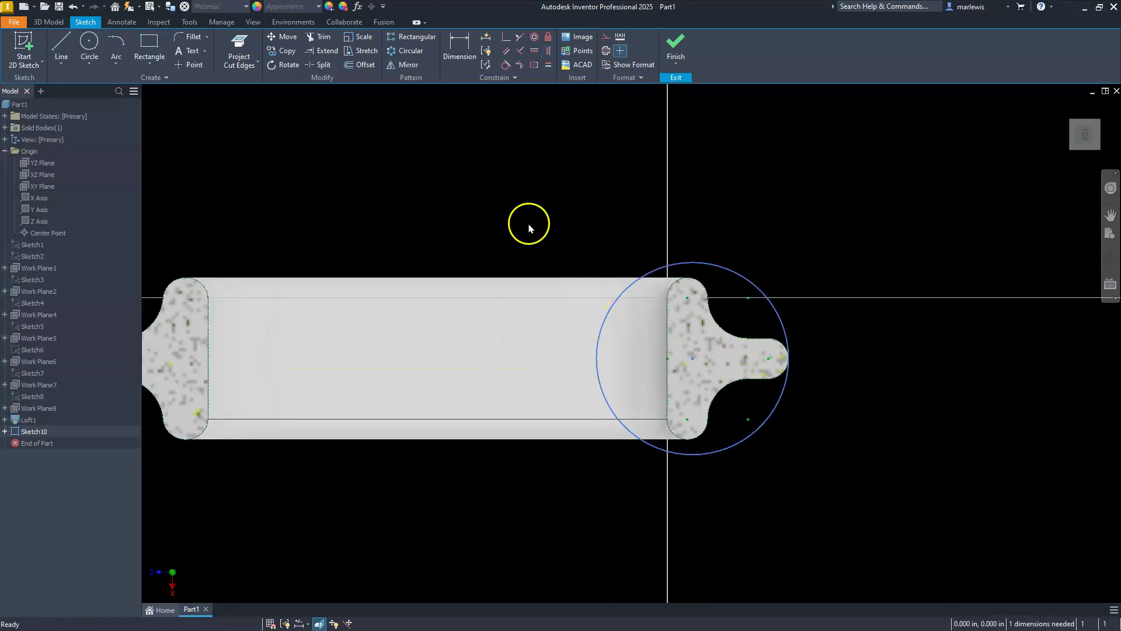
Dimension the circle's diameter at the hooked end as 1 in and finish the sketch.
click(464, 50)
click(761, 436)
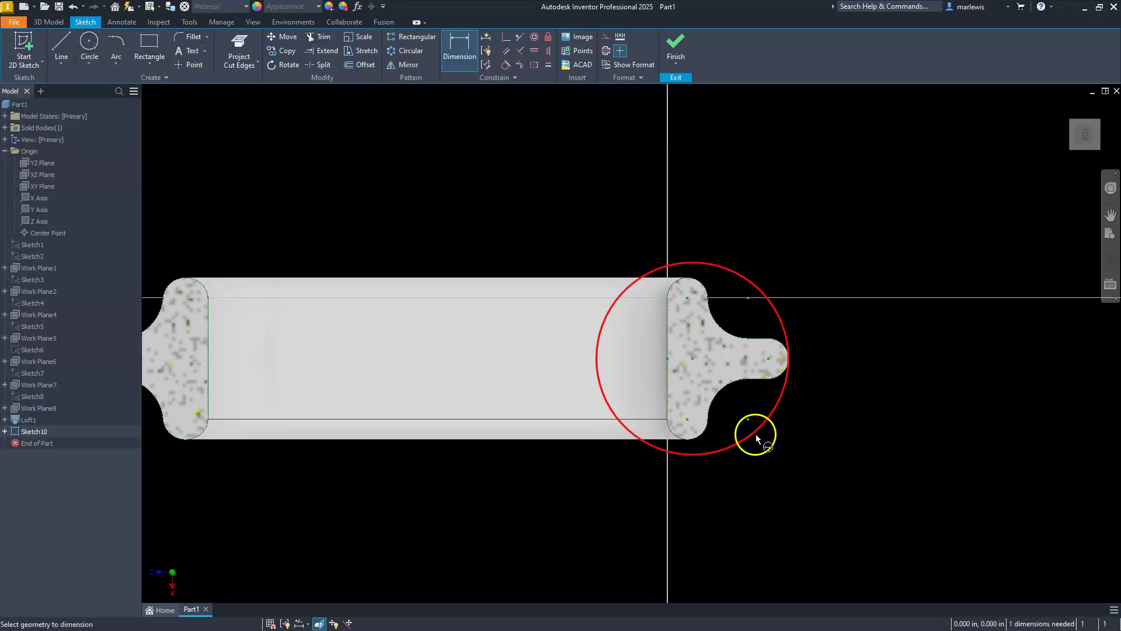
click(774, 460)
text(1)
key(Return)
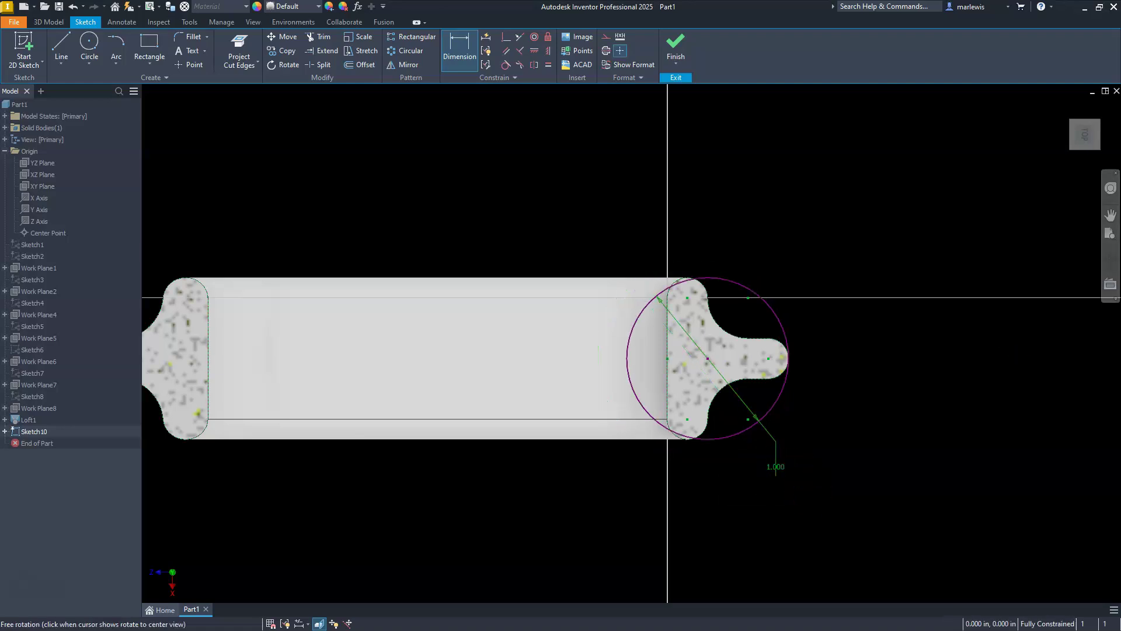
click(672, 45)
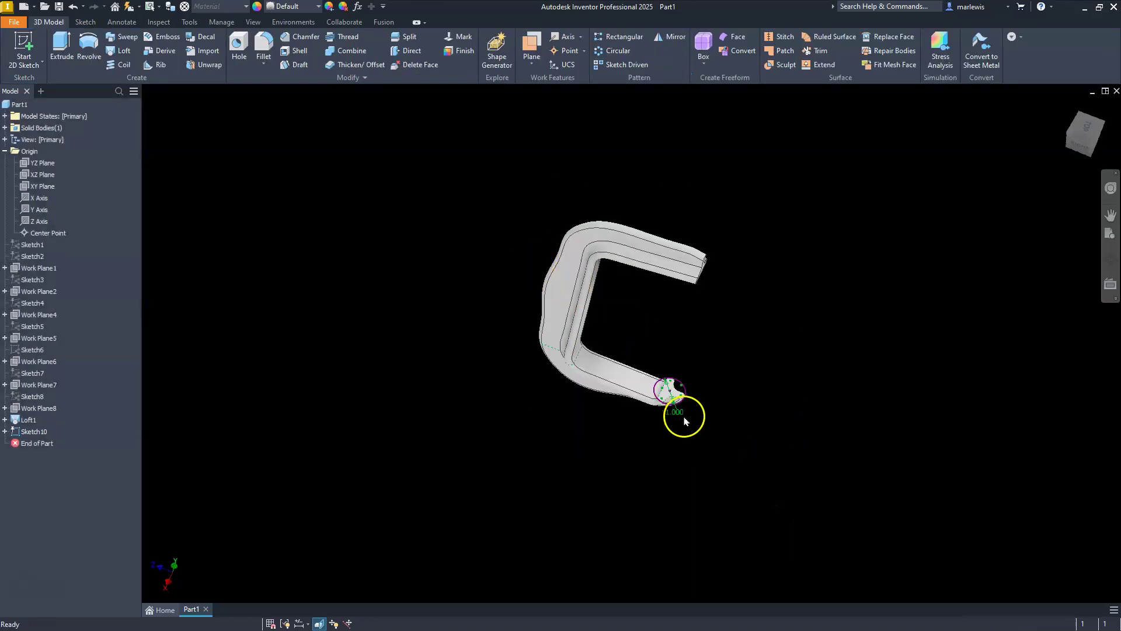
Extrude the circle at the hooked end 0.125 in, joining it to the clamp body as a round pad.
scroll(678, 413, down, 3)
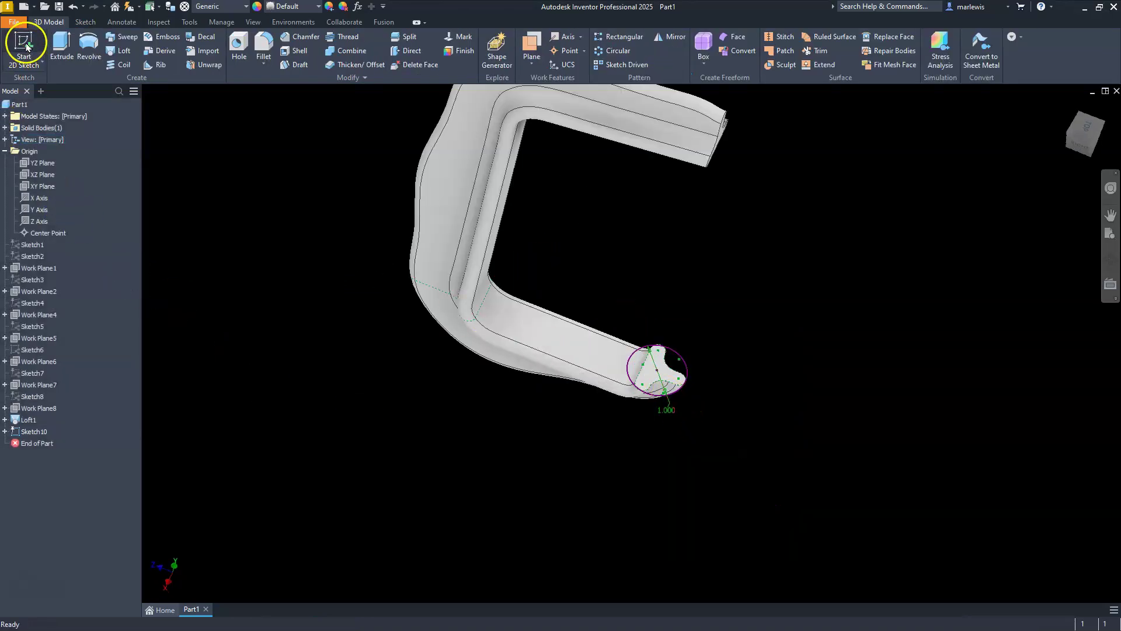
click(59, 45)
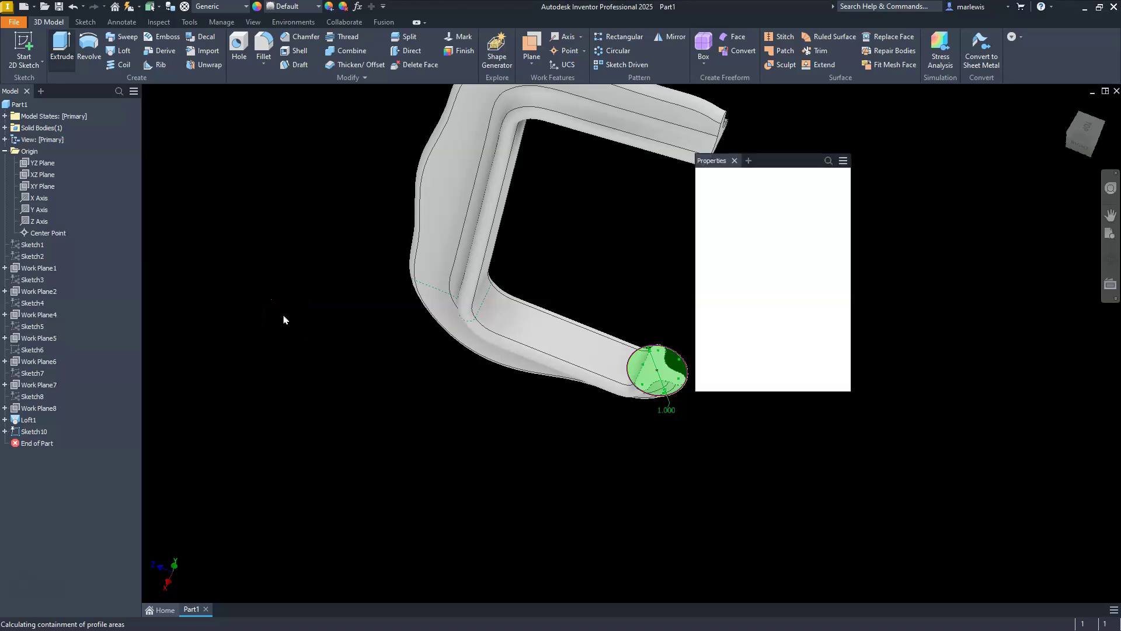
click(622, 233)
text(.125)
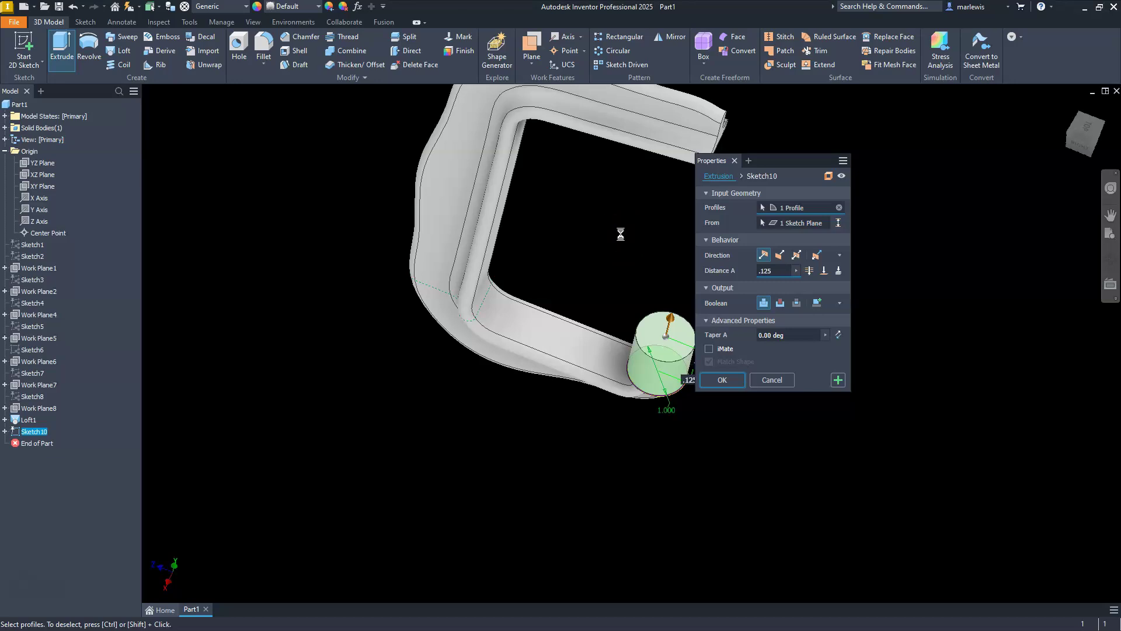
key(Return)
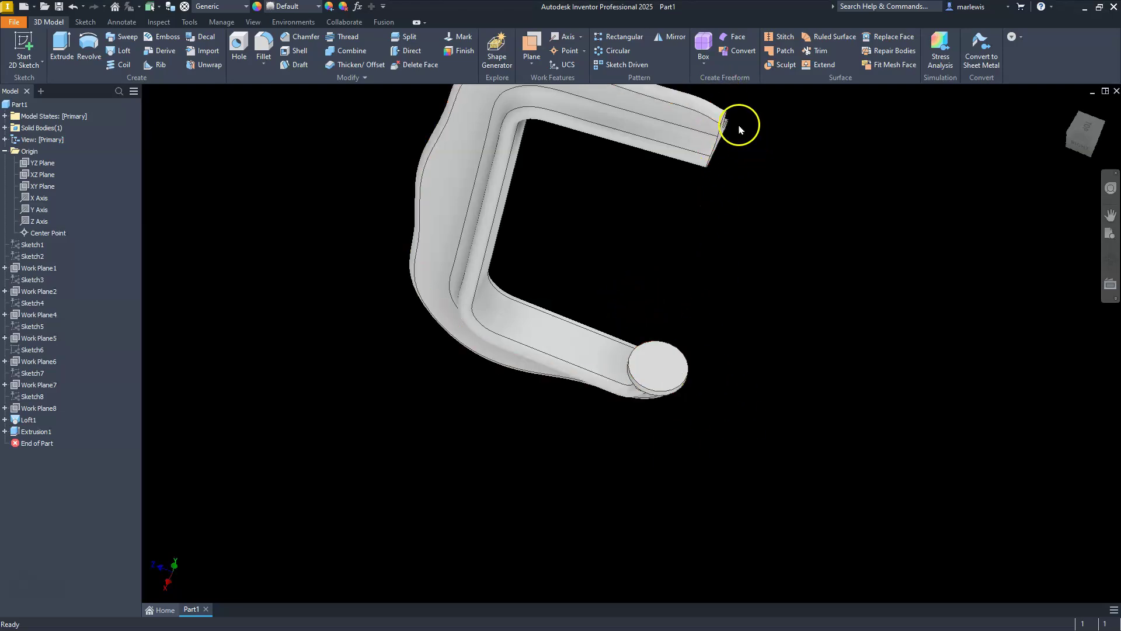
Create a sketch on the round pad's flat face containing only the pad's projected circular edge, and finish it.
click(662, 368)
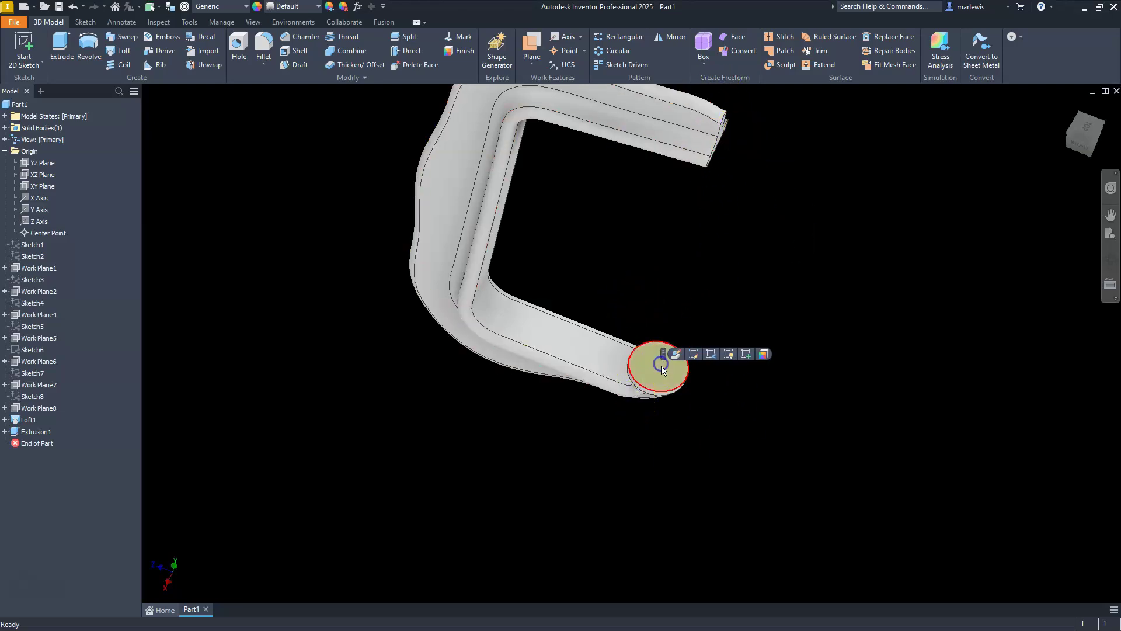
click(746, 354)
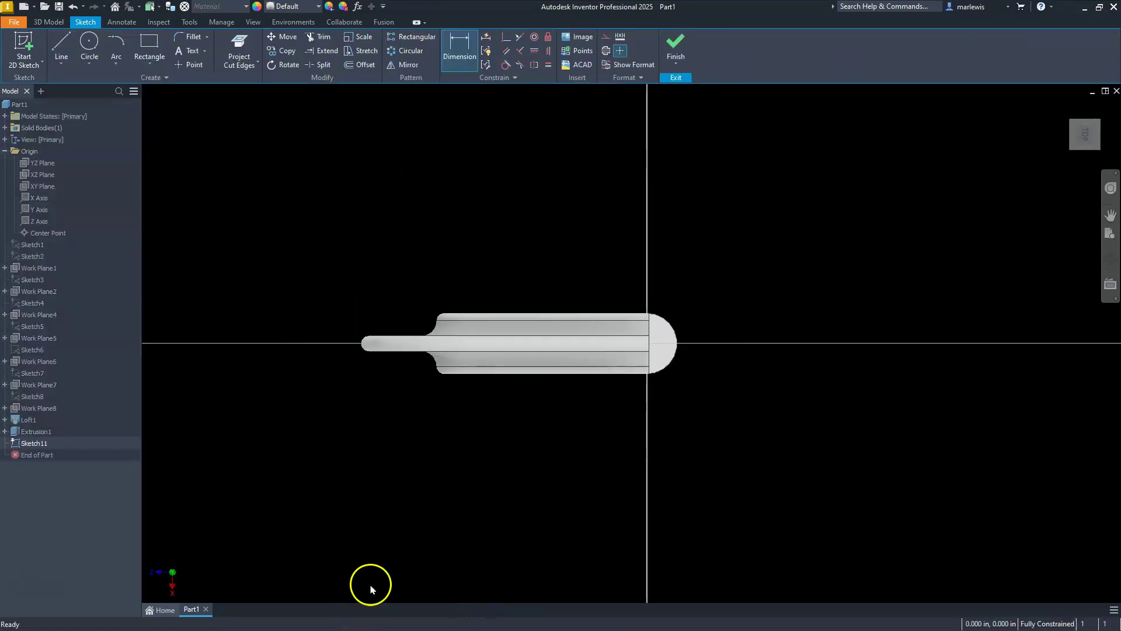
shift+middle_drag(546, 496, 545, 467)
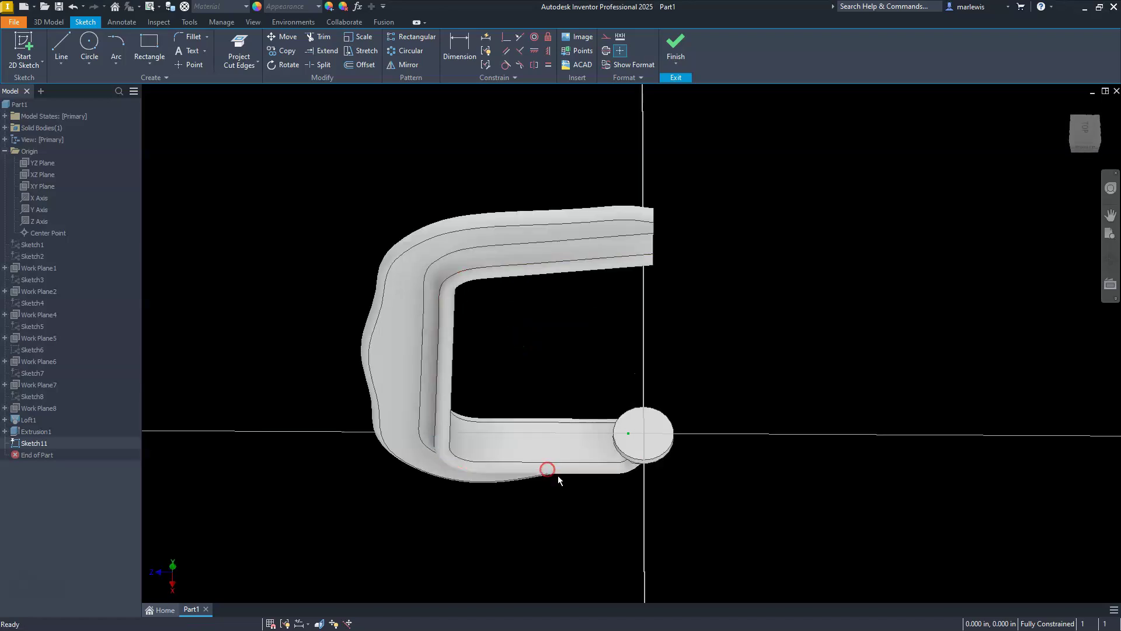
scroll(609, 467, down, 4)
click(122, 21)
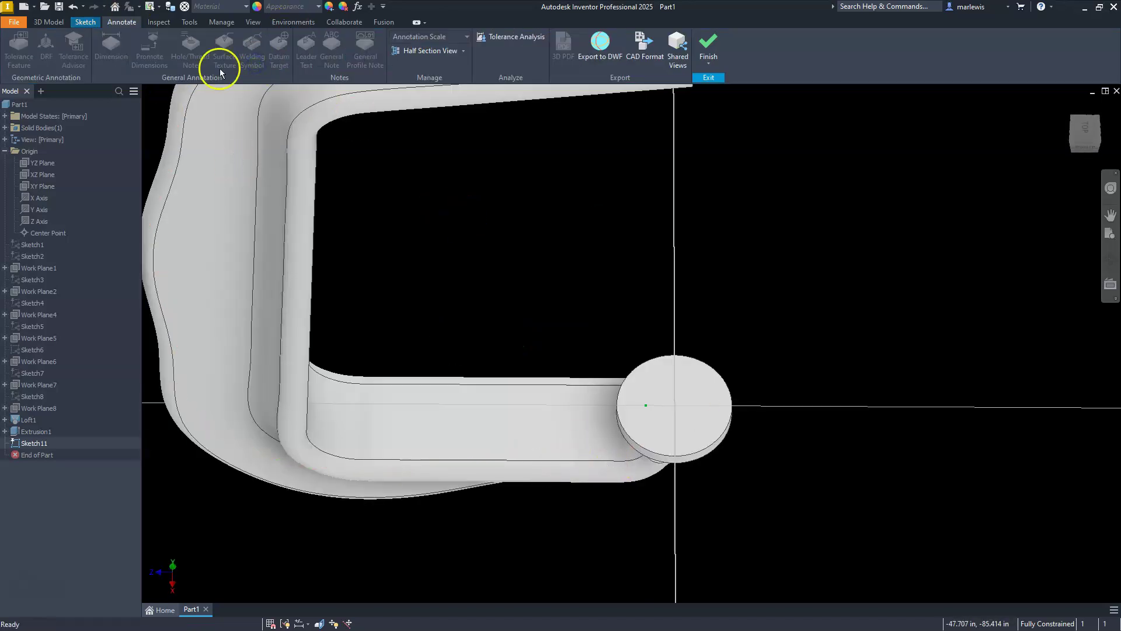
click(85, 22)
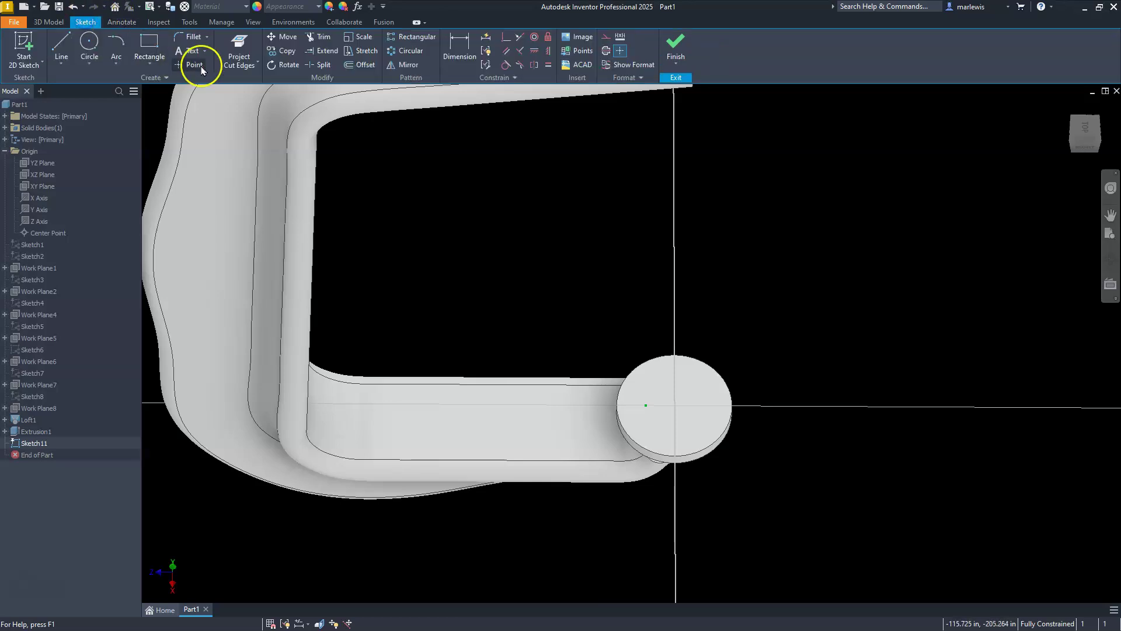
click(244, 67)
click(263, 86)
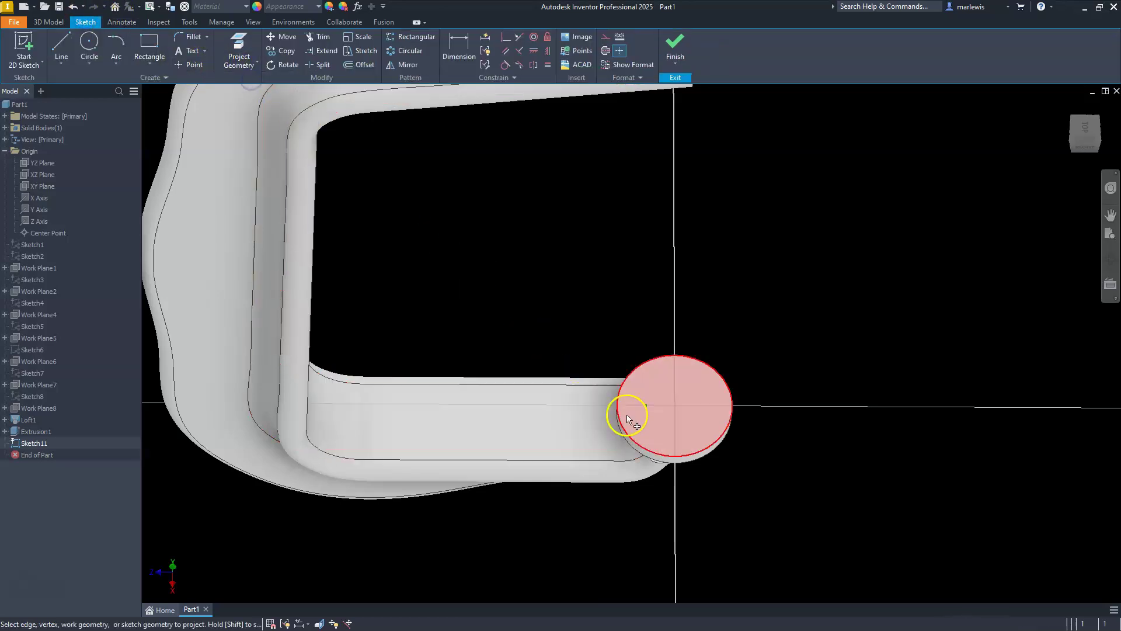
click(696, 426)
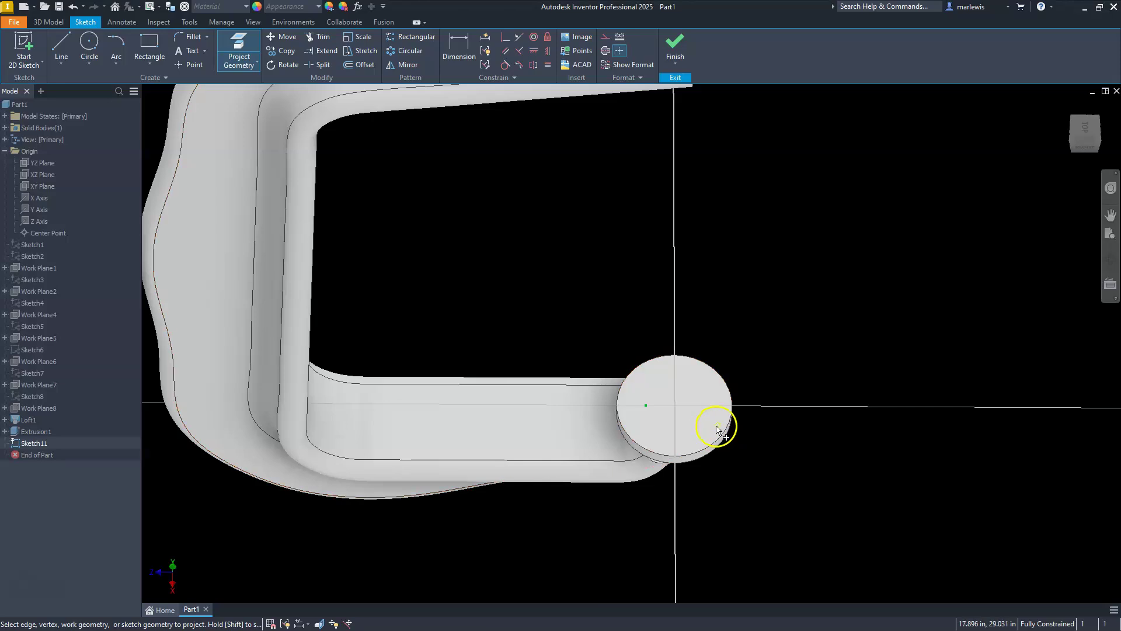
click(720, 434)
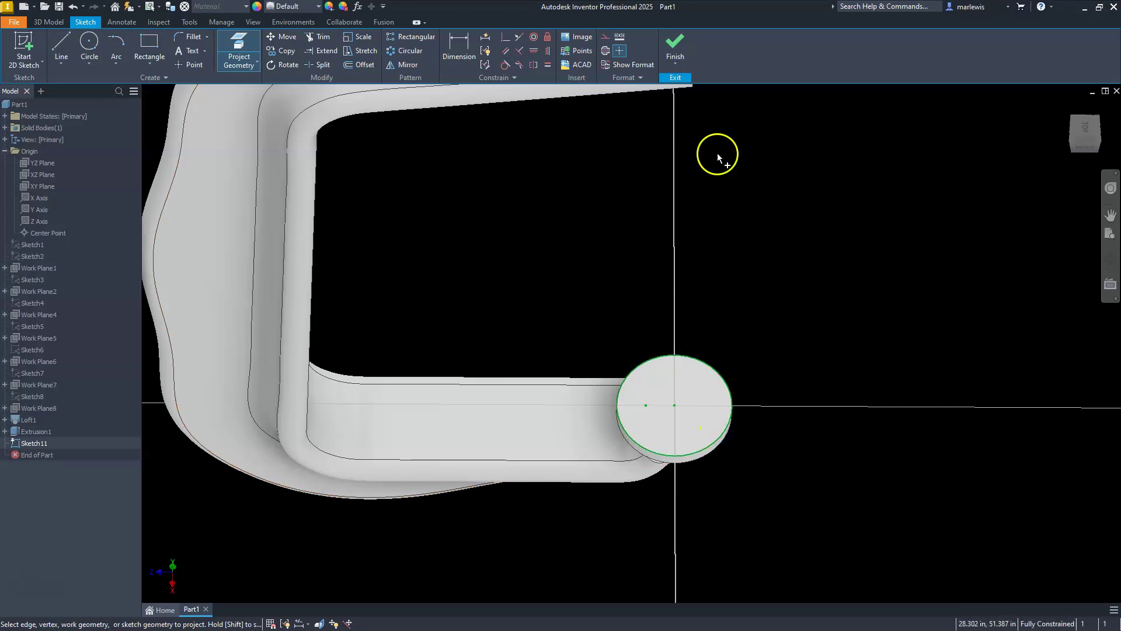
click(675, 47)
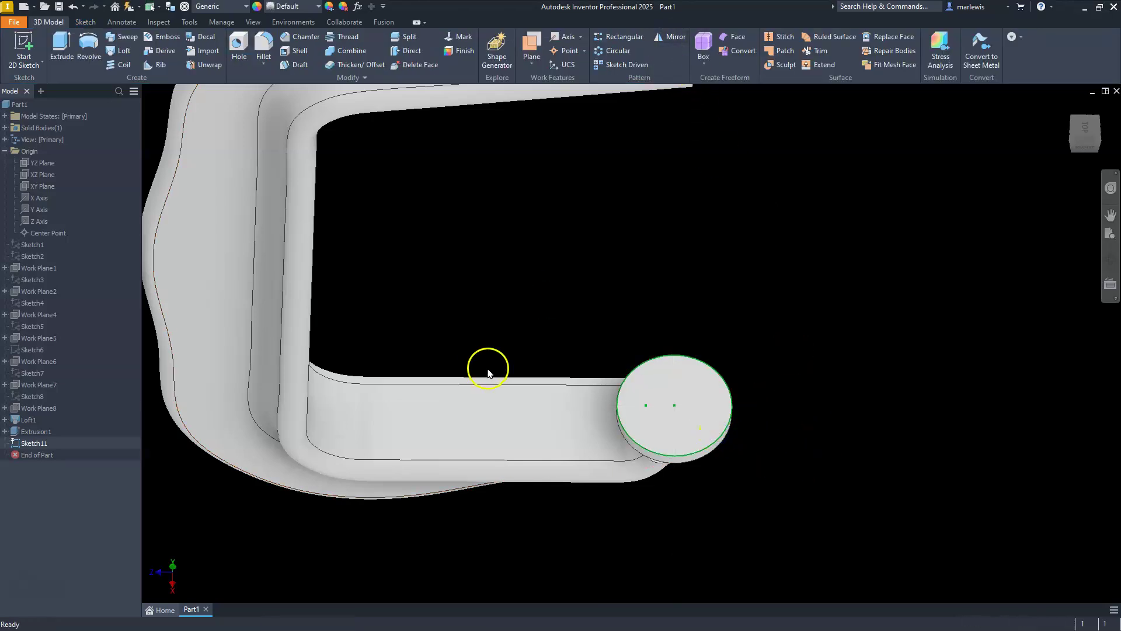
Extrude the projected circle as a Through All cut in the default direction, through the free end of the opposite arm.
scroll(584, 353, down, 5)
click(62, 48)
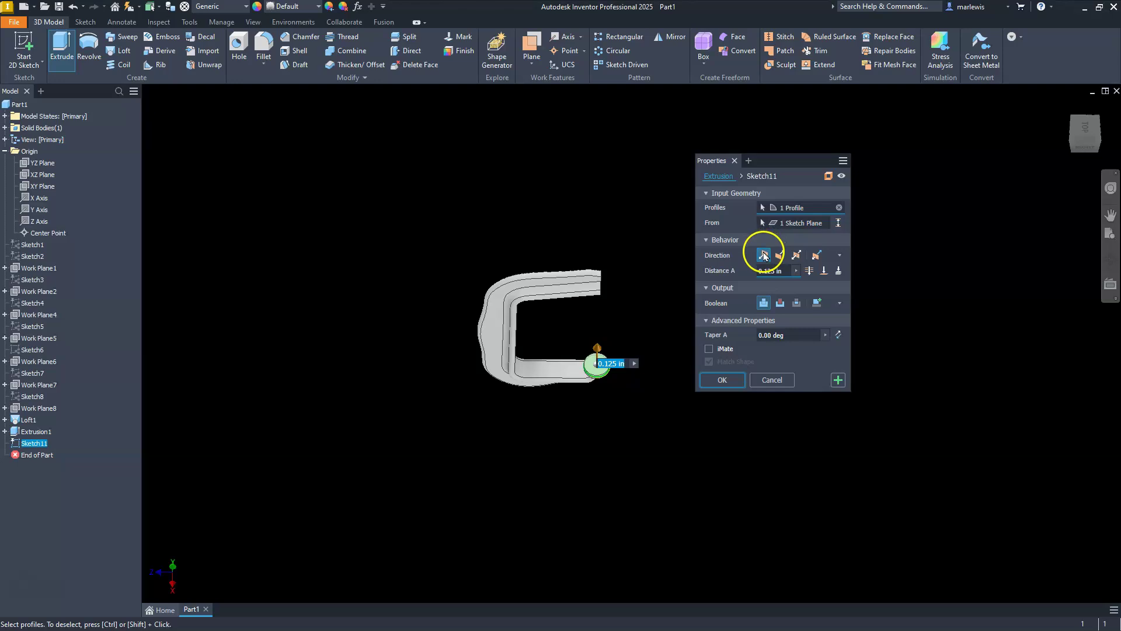
click(810, 271)
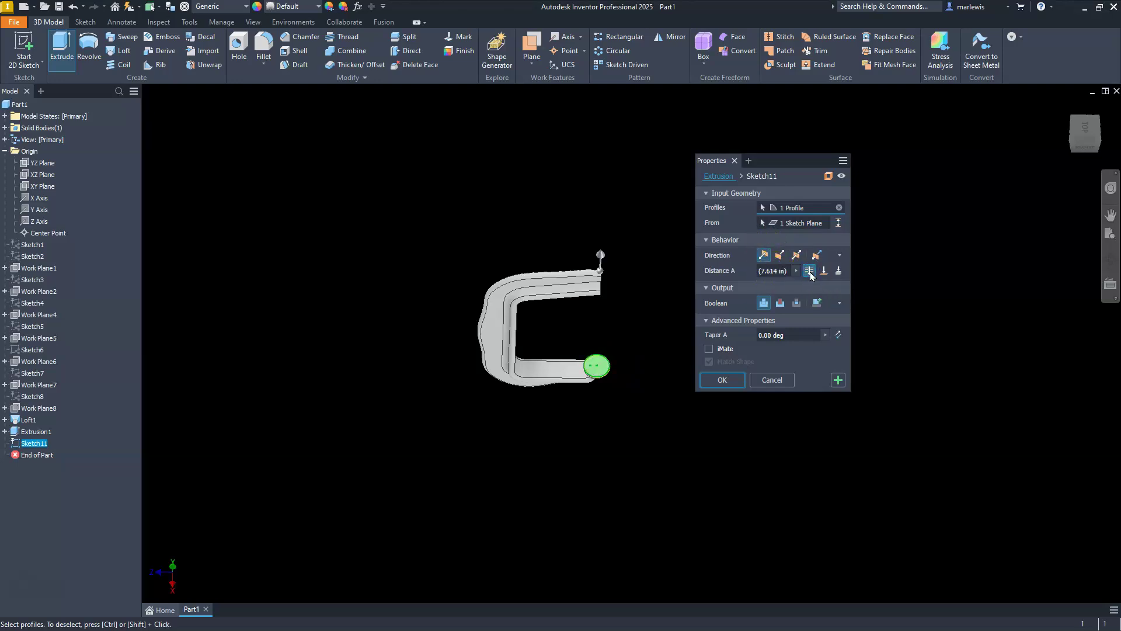
click(779, 303)
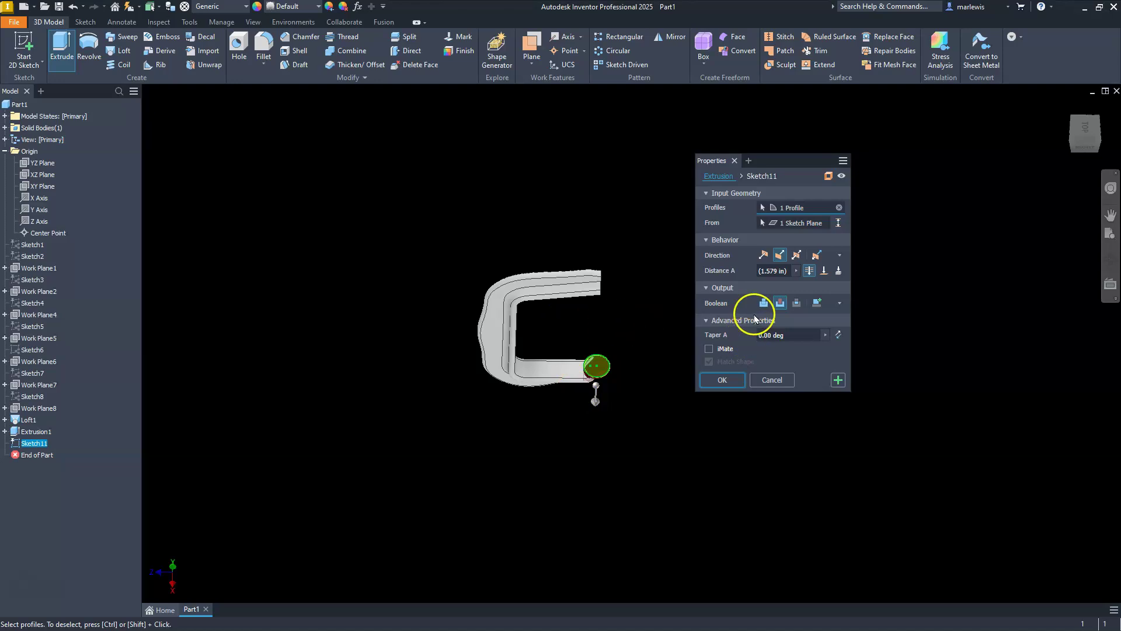
click(764, 254)
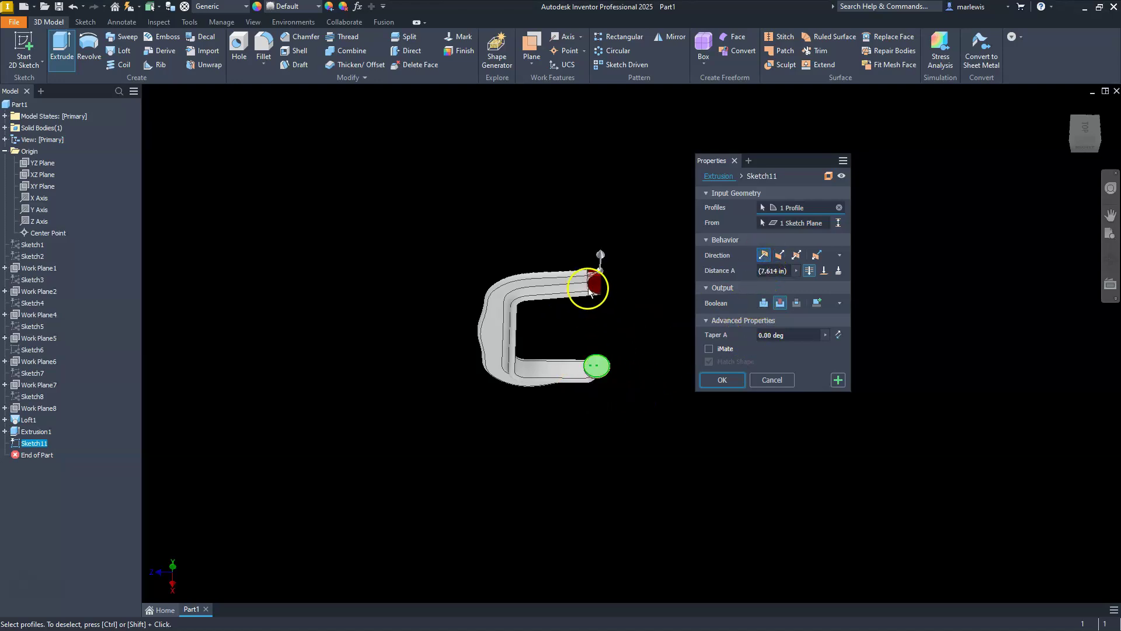
scroll(595, 295, down, 5)
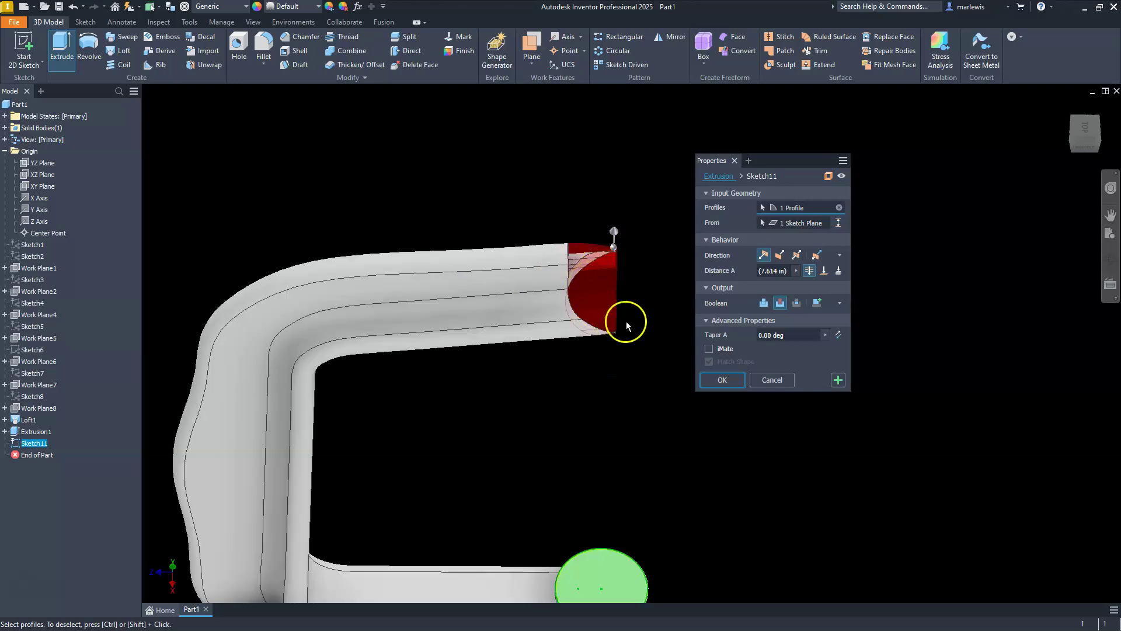
click(722, 379)
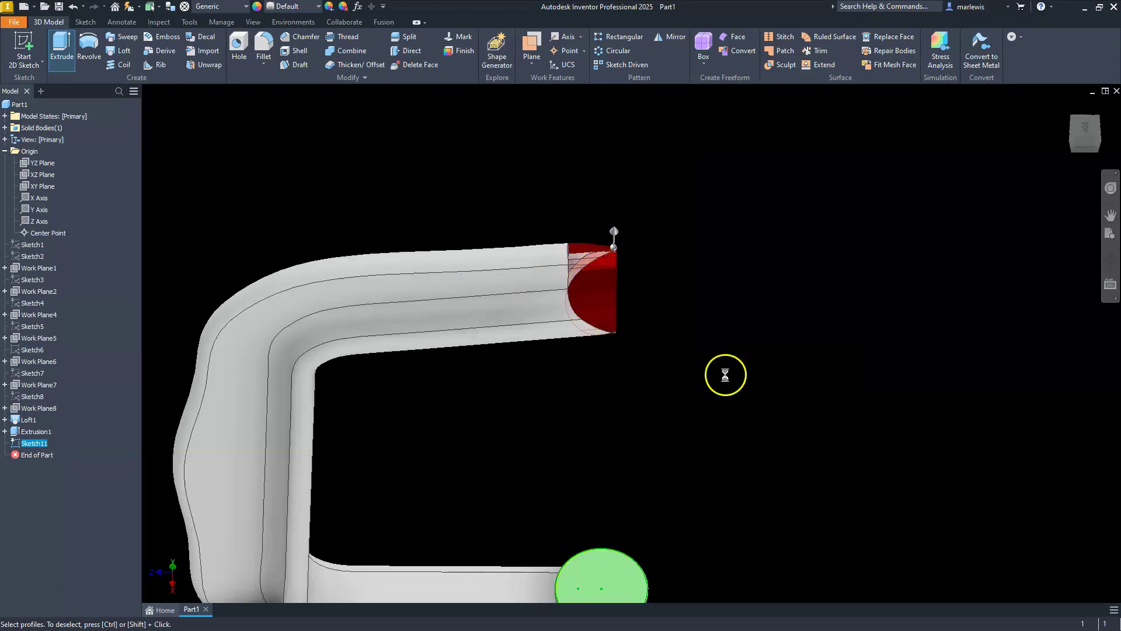
Start a sketch on the YZ Plane and slice the graphics to show the clamp's cross-section.
scroll(613, 327, down, 5)
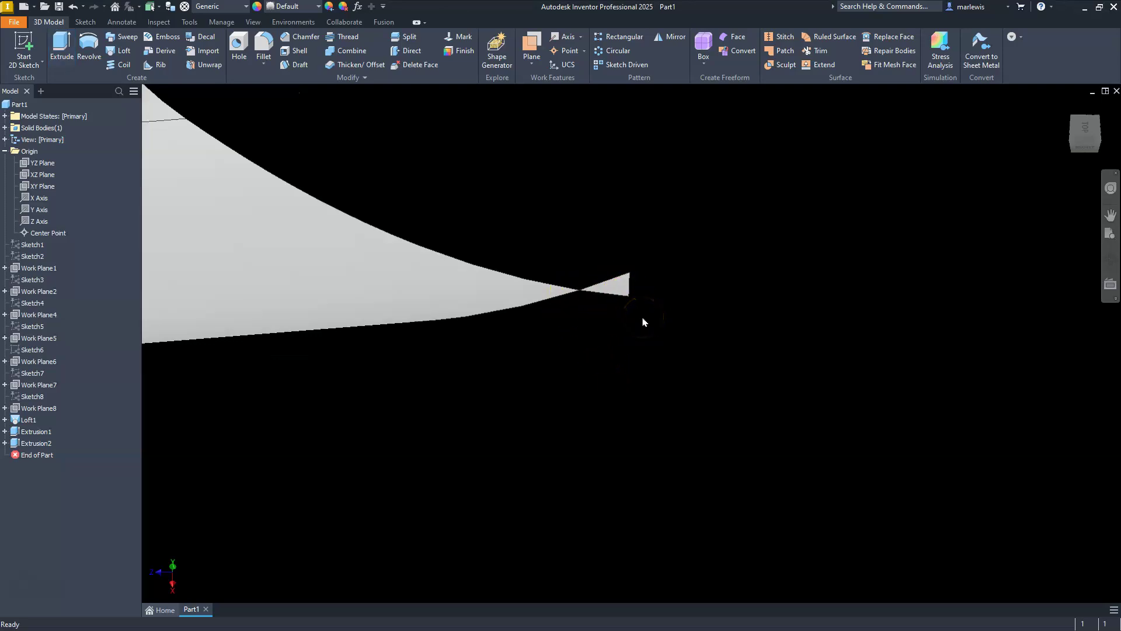
scroll(642, 322, up, 6)
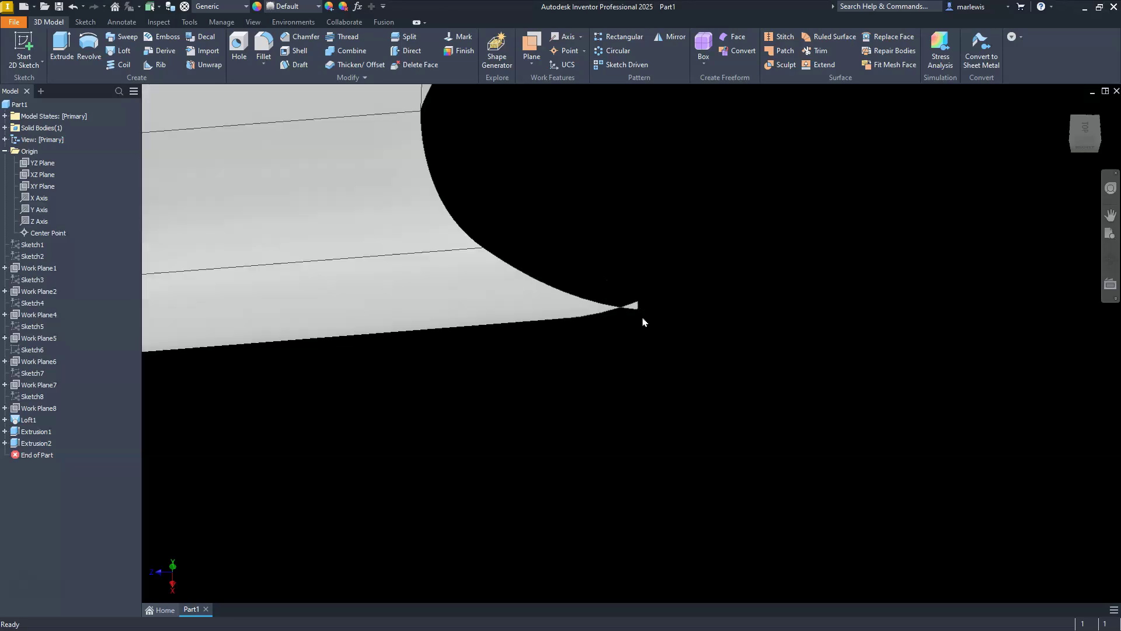
scroll(643, 322, up, 3)
middle_drag(643, 324, 628, 290)
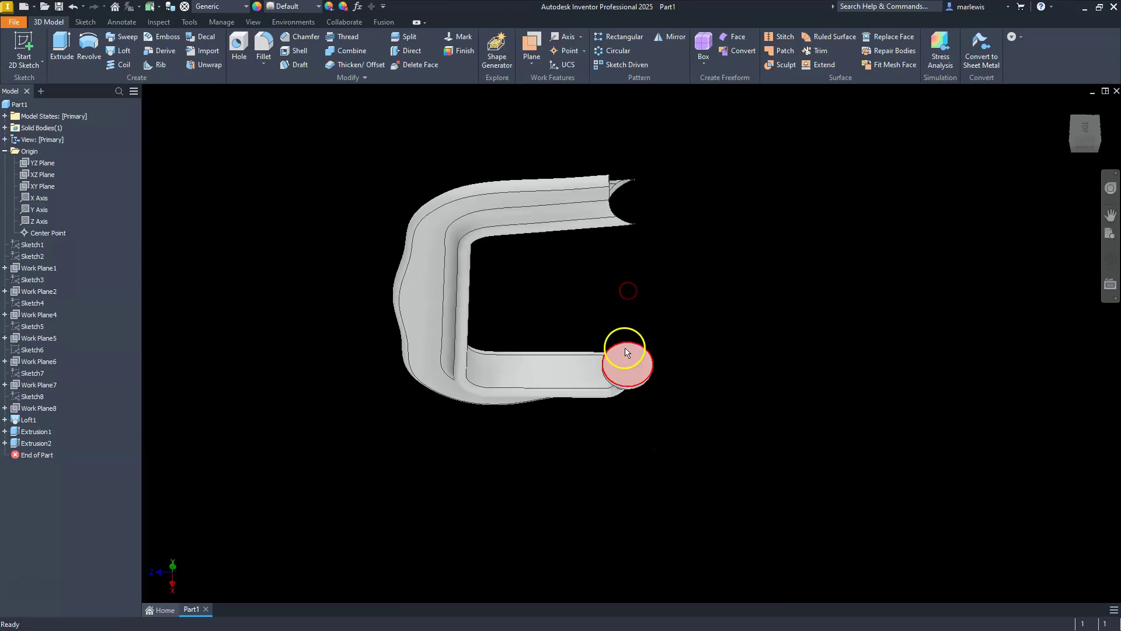
shift+middle_drag(624, 349, 625, 295)
scroll(625, 326, up, 6)
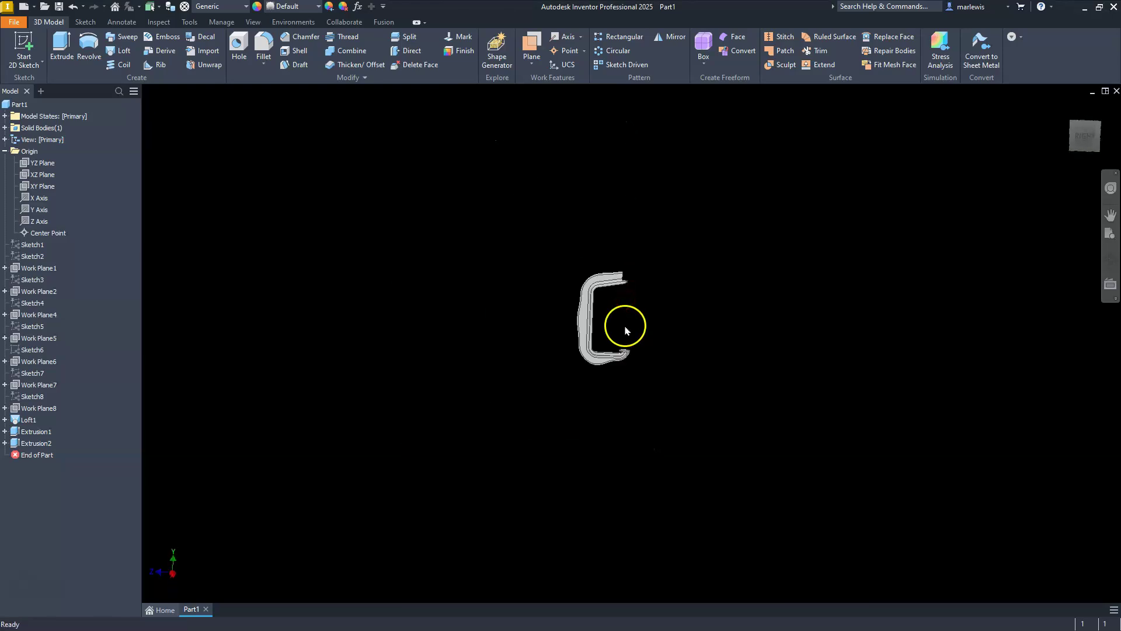
scroll(622, 299, down, 3)
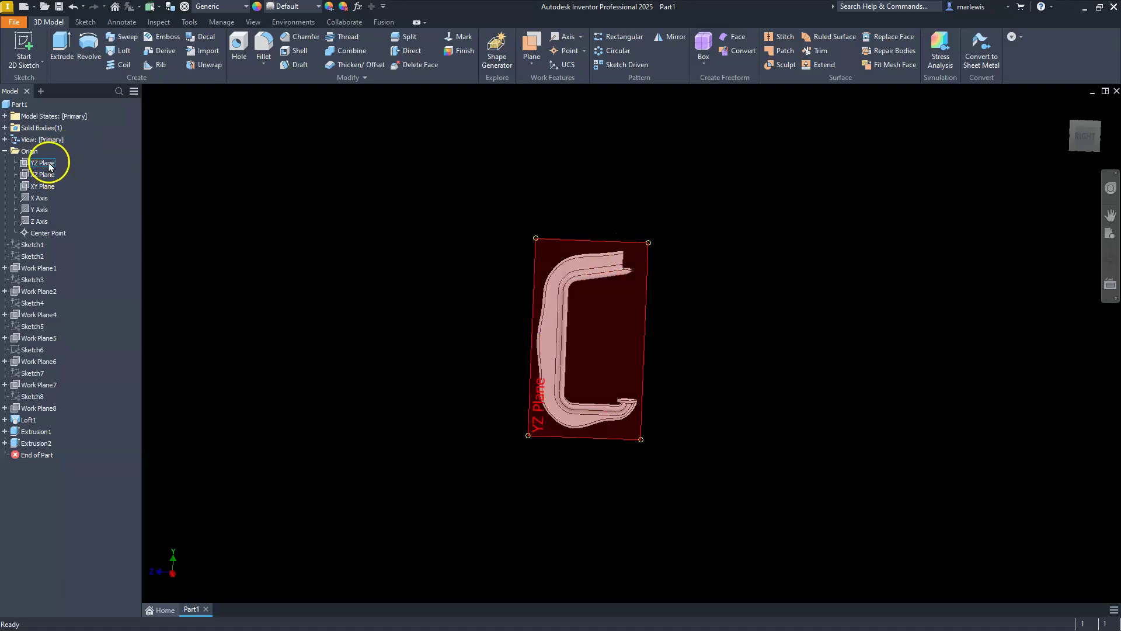
click(51, 167)
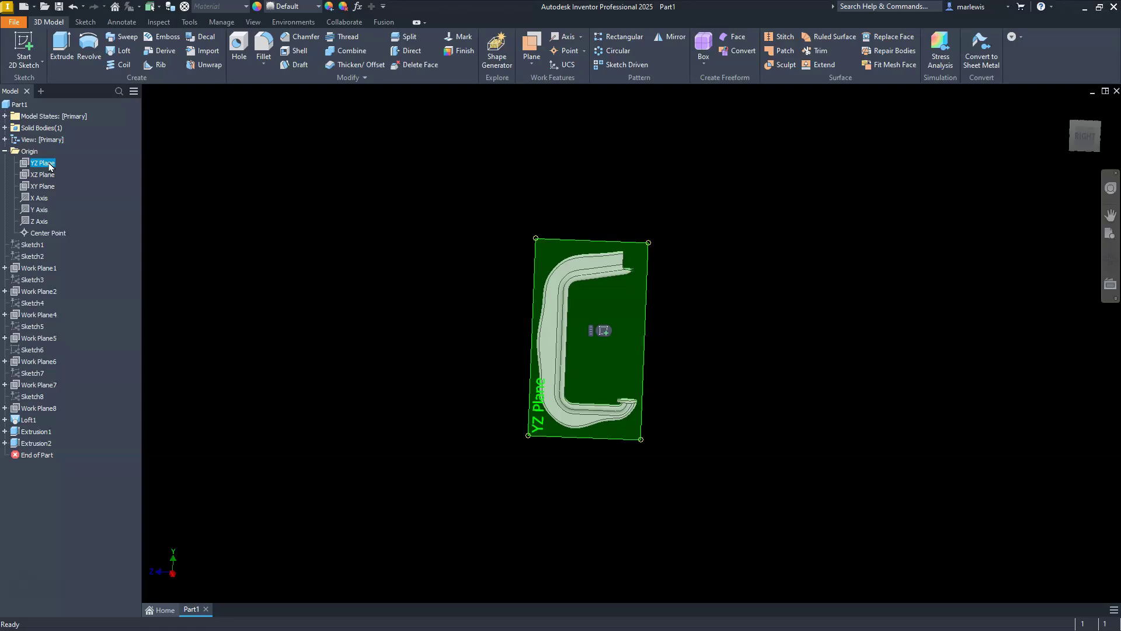
click(605, 331)
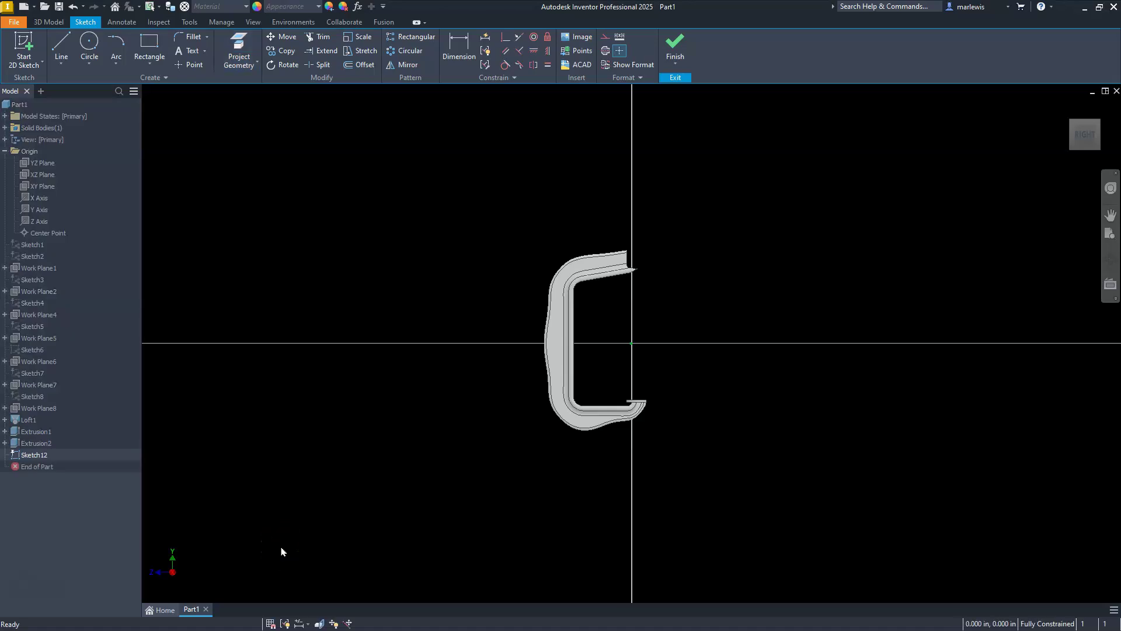
click(319, 623)
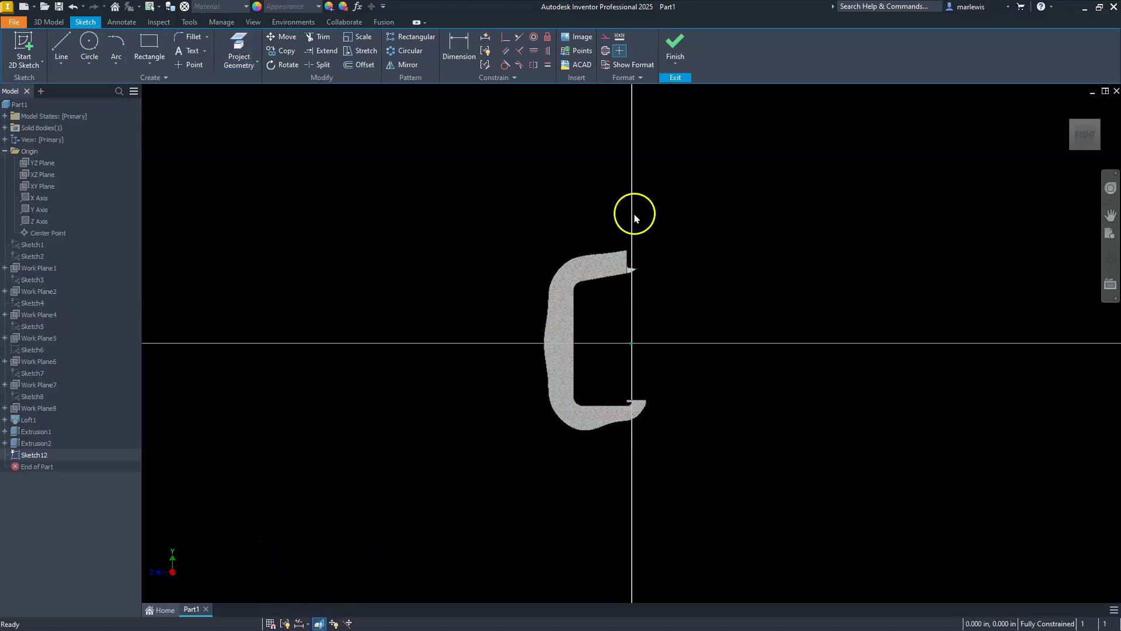
Project the vertical cut edge at the upper arm's end into the sketch and convert it to construction geometry.
scroll(635, 218, up, 8)
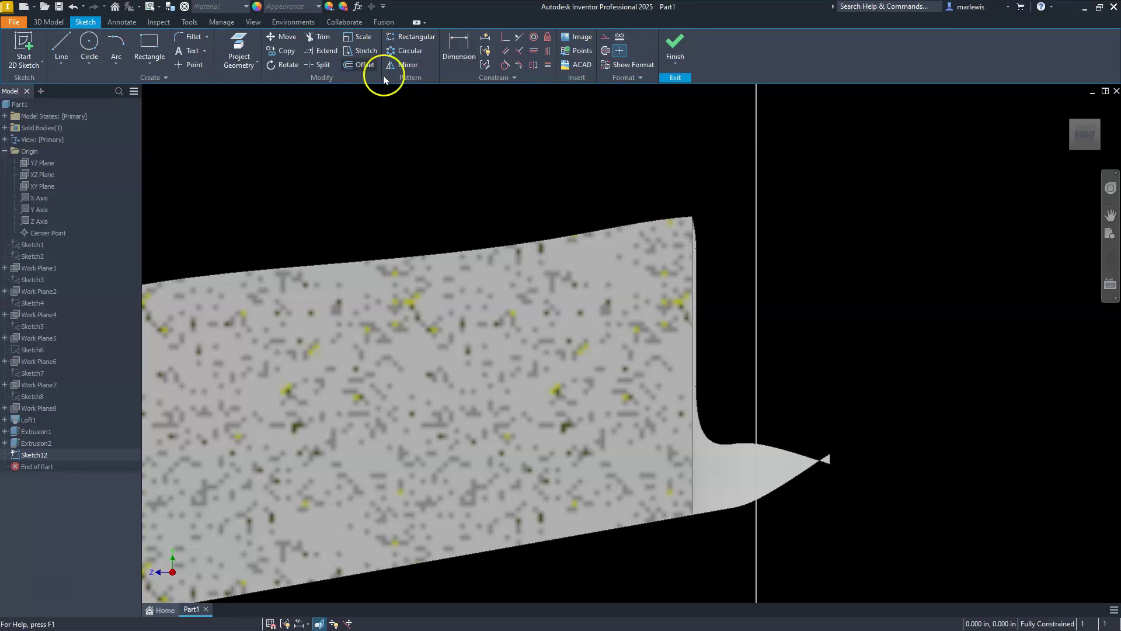
click(235, 46)
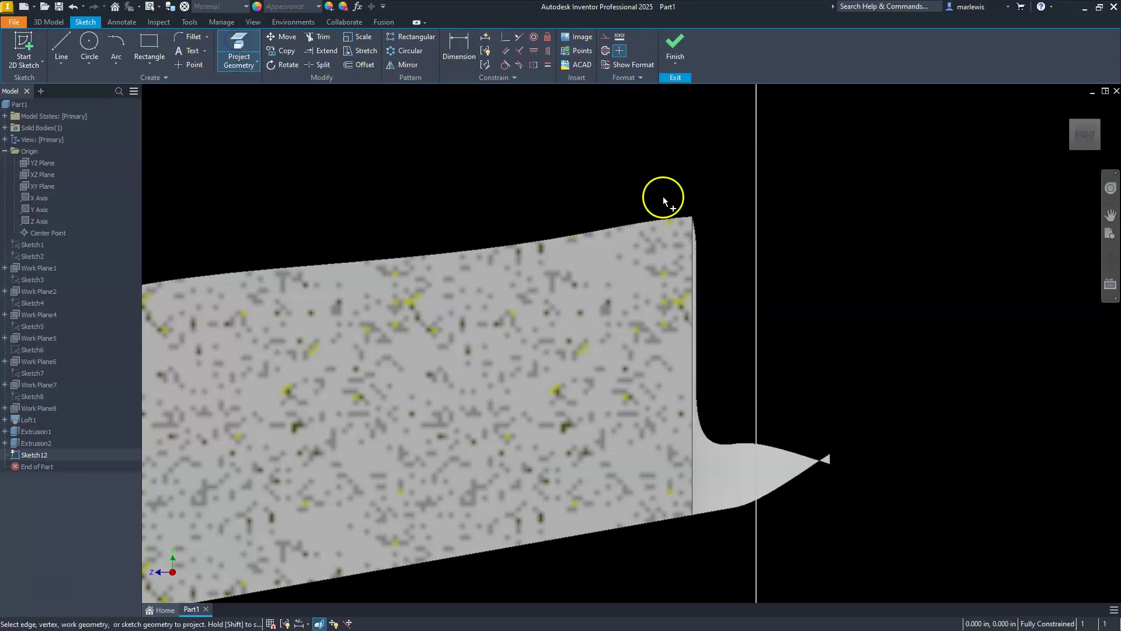
click(696, 227)
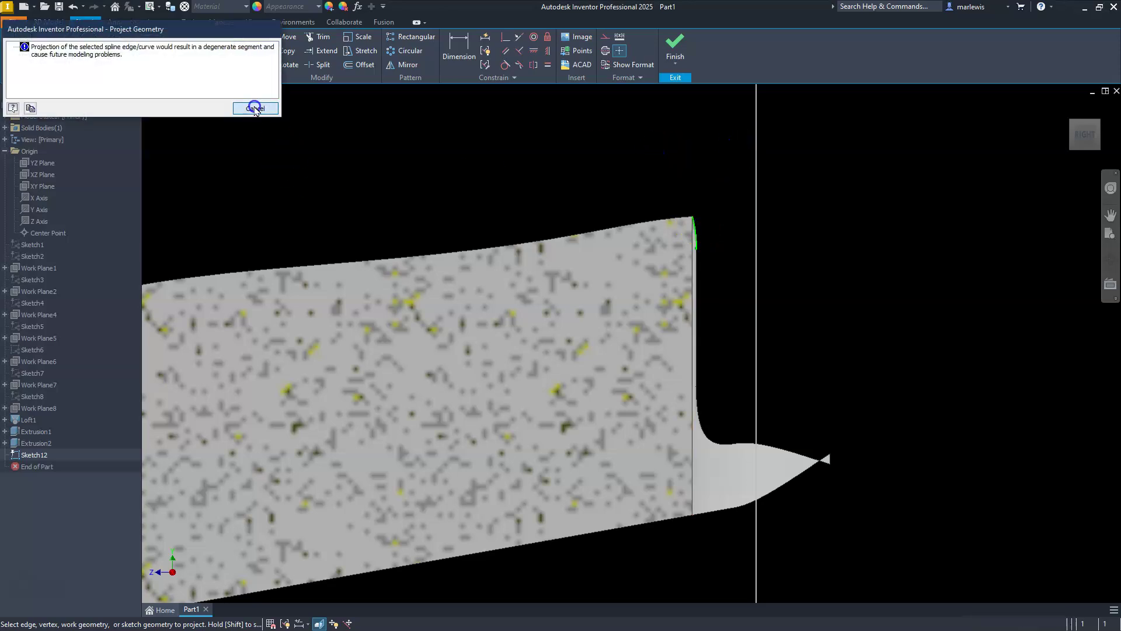
click(254, 109)
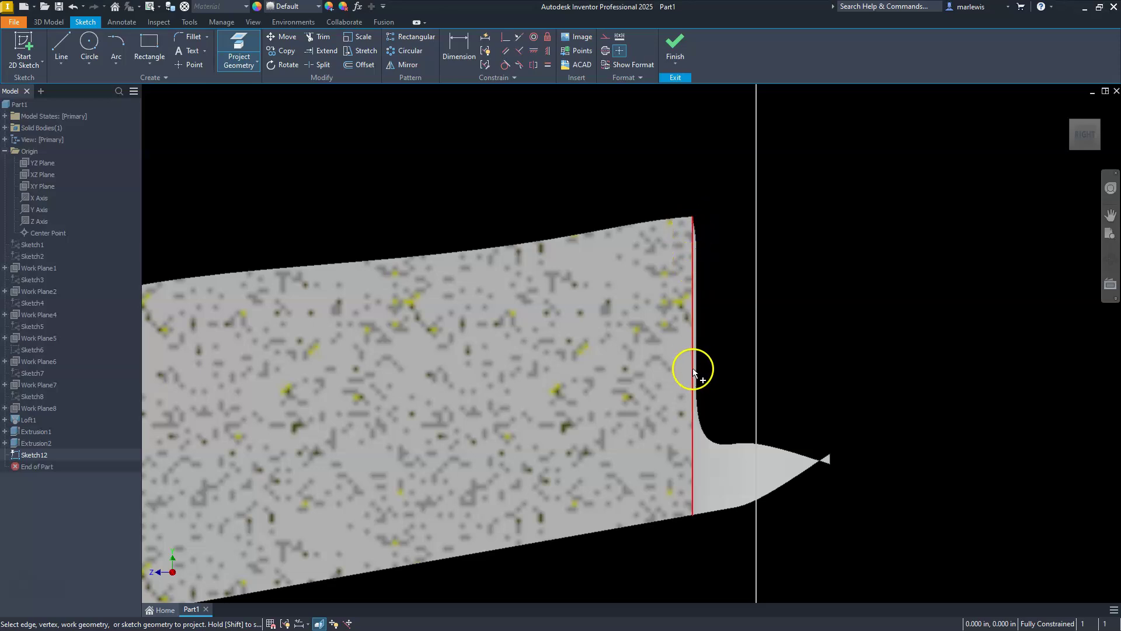
click(238, 52)
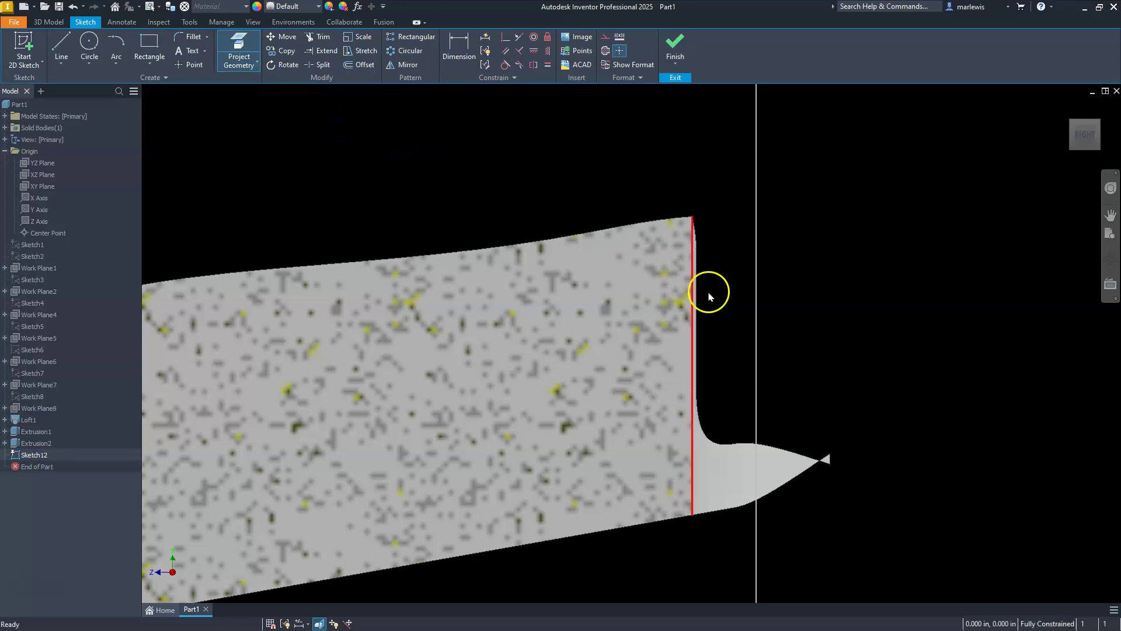
right_click(695, 468)
click(749, 465)
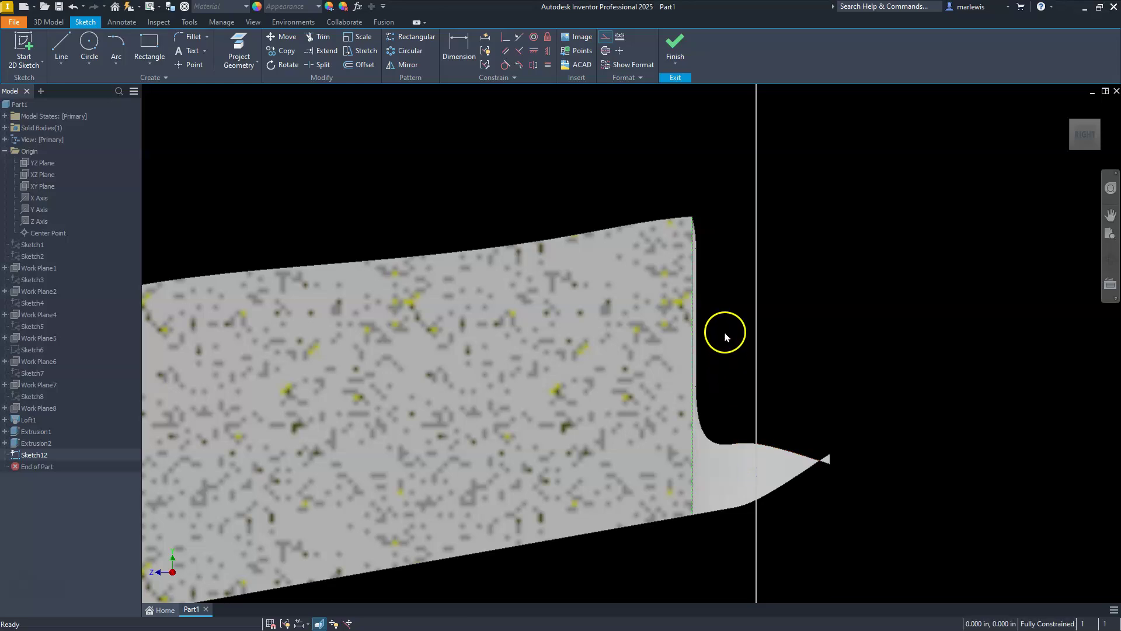
Project the flat top edge of the round pad at the hooked end into the sketch.
scroll(726, 337, up, 5)
scroll(726, 494, down, 5)
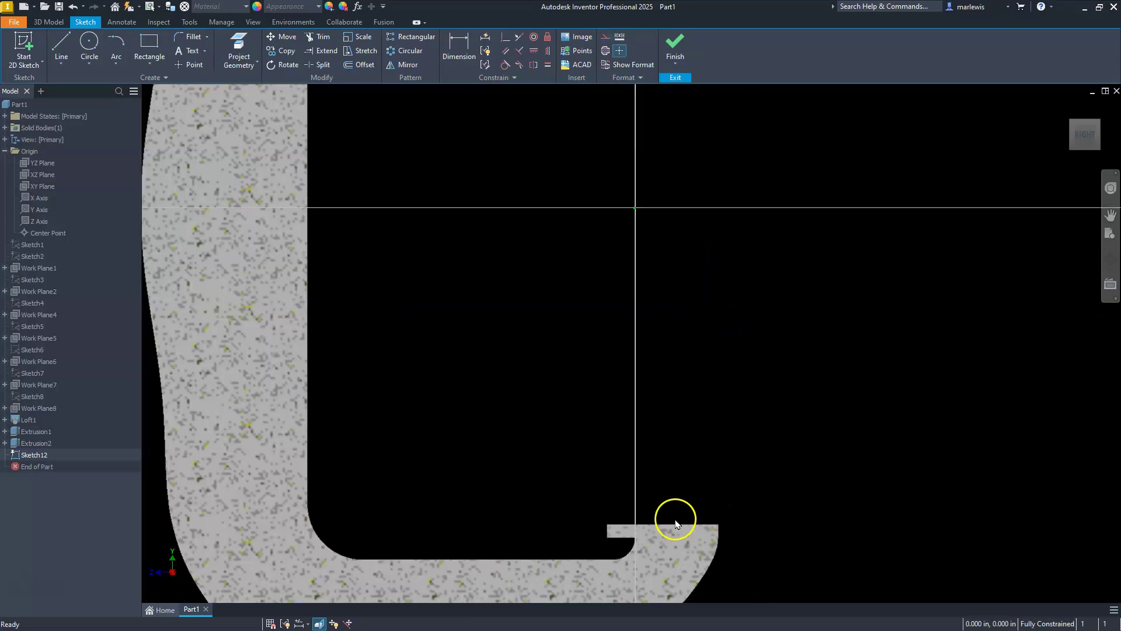
click(641, 524)
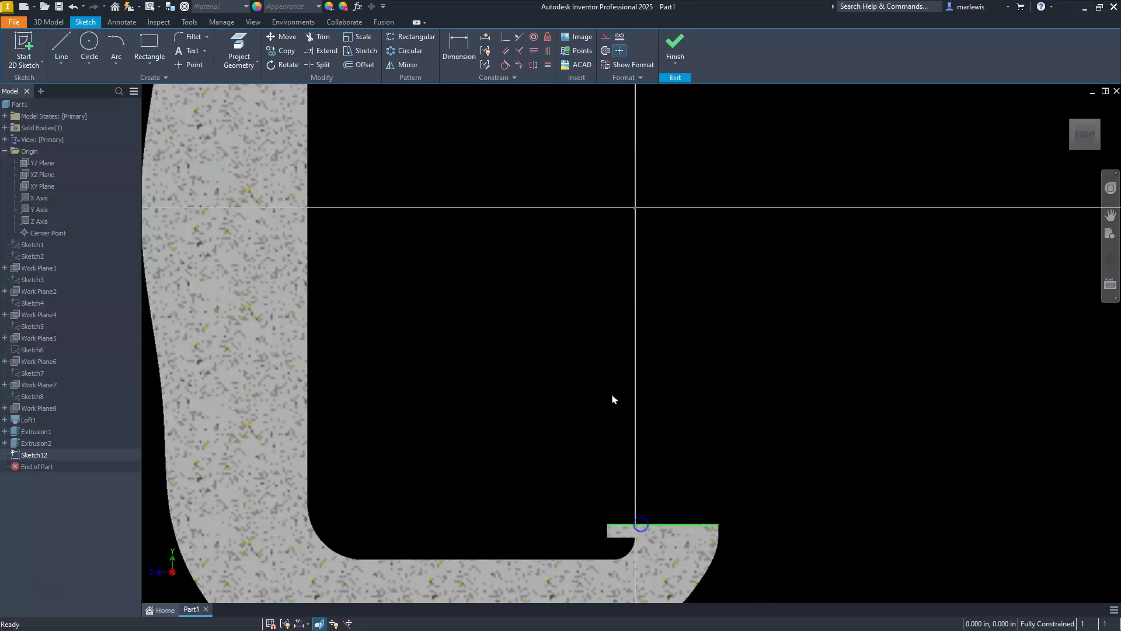
click(239, 46)
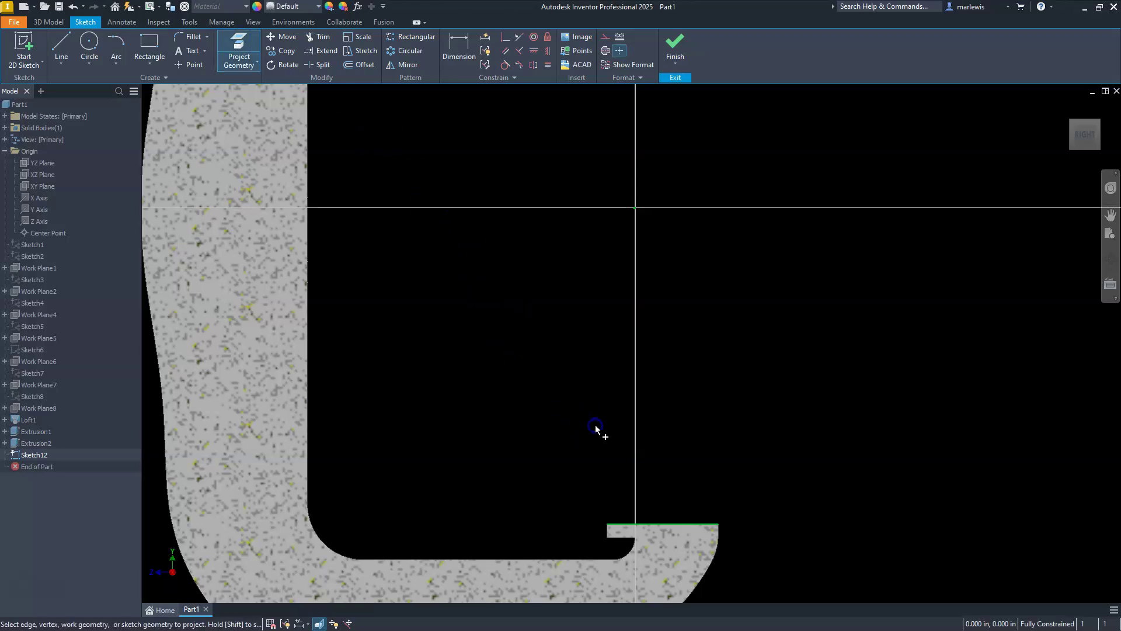
key(Escape)
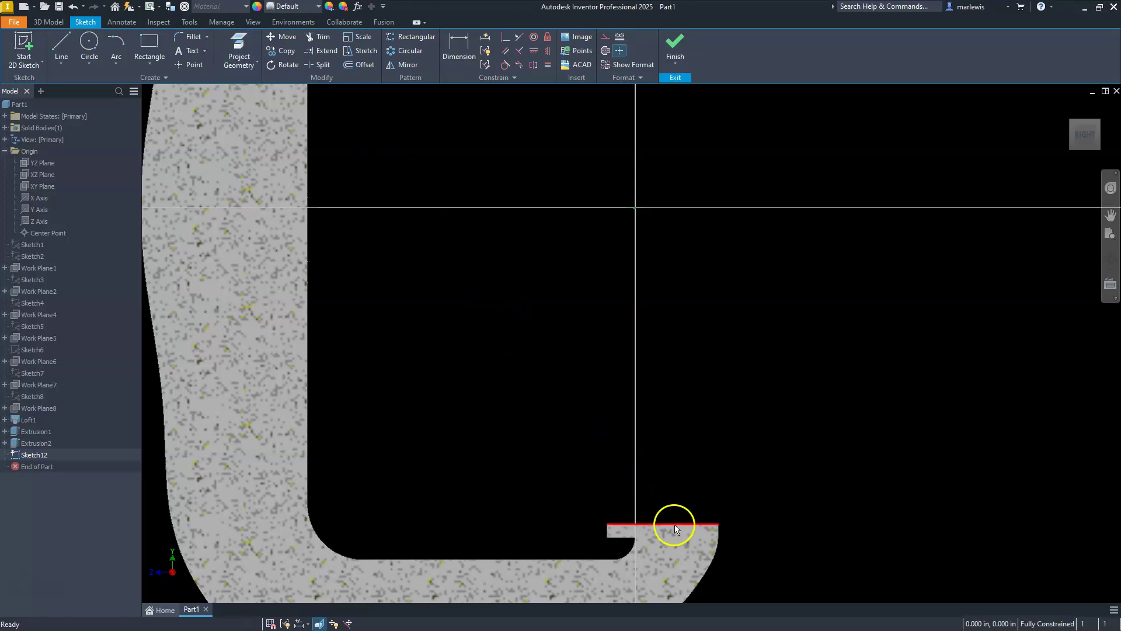
Draw a vertical line about 9.8 in long from the midpoint of the pad's projected edge up past the upper arm.
click(60, 44)
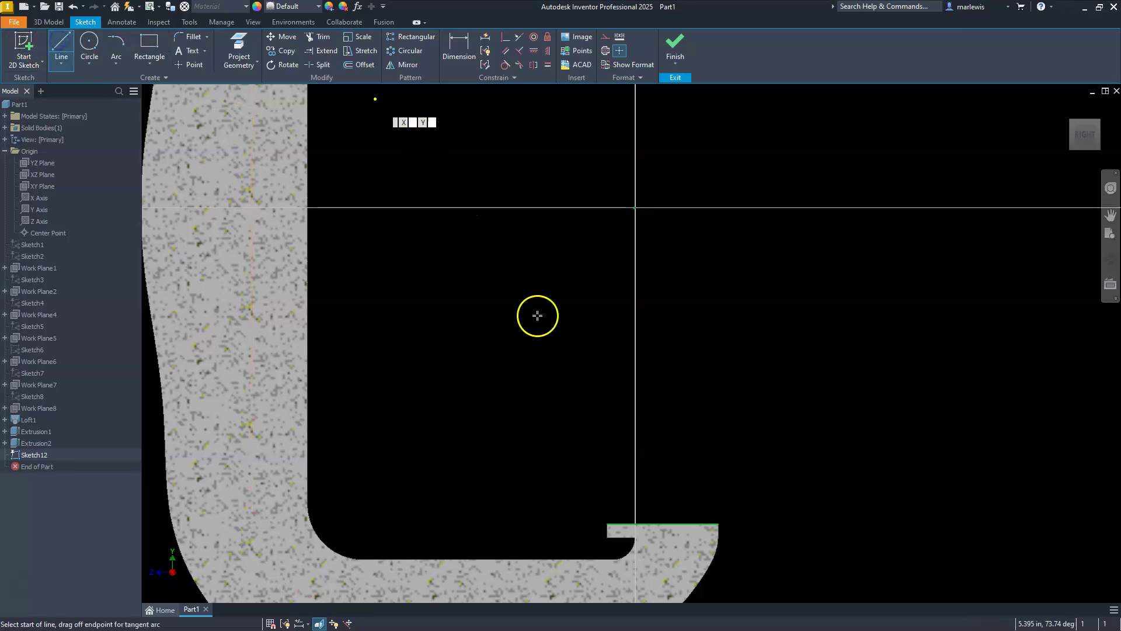
click(663, 525)
scroll(663, 524, down, 4)
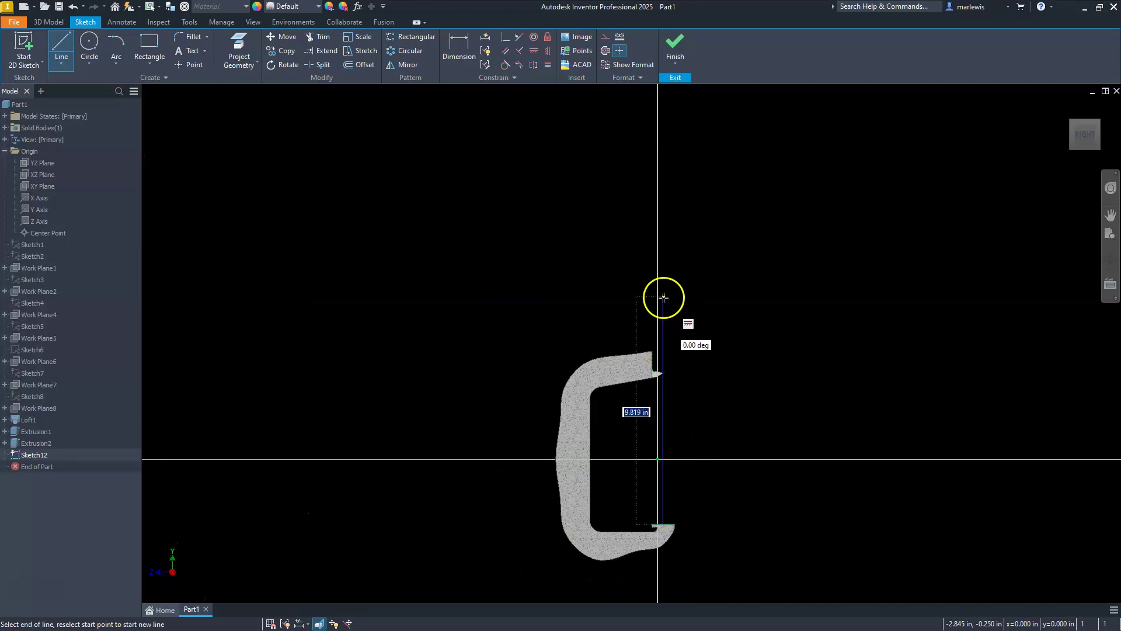
click(663, 297)
key(Escape)
scroll(664, 342, up, 4)
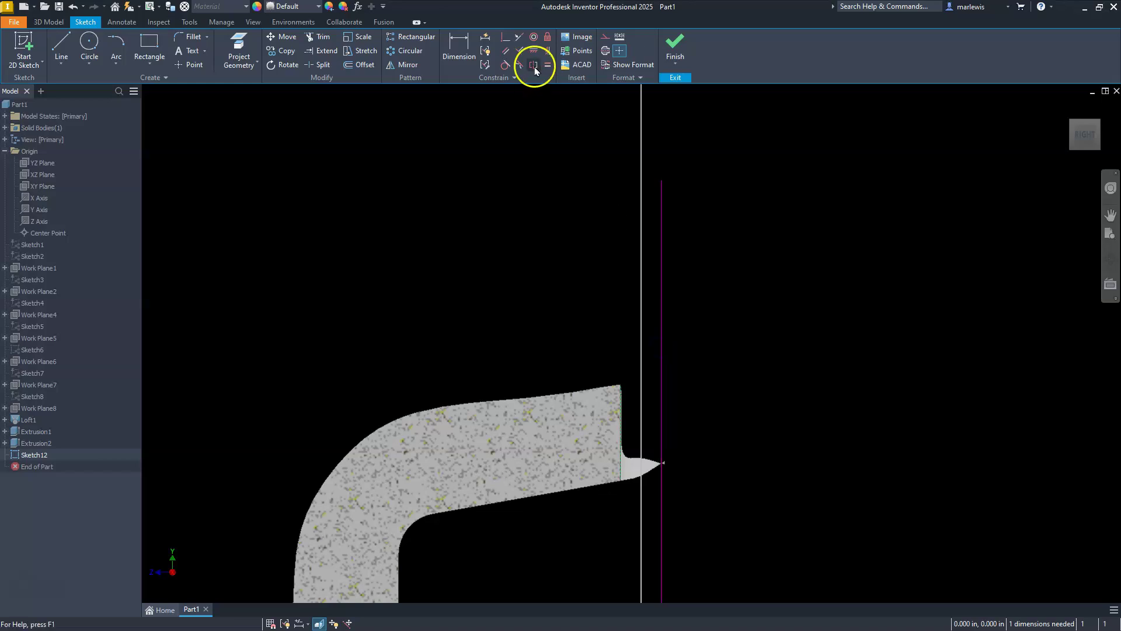
Convert the long vertical line through the pad's midpoint to a centerline.
click(604, 52)
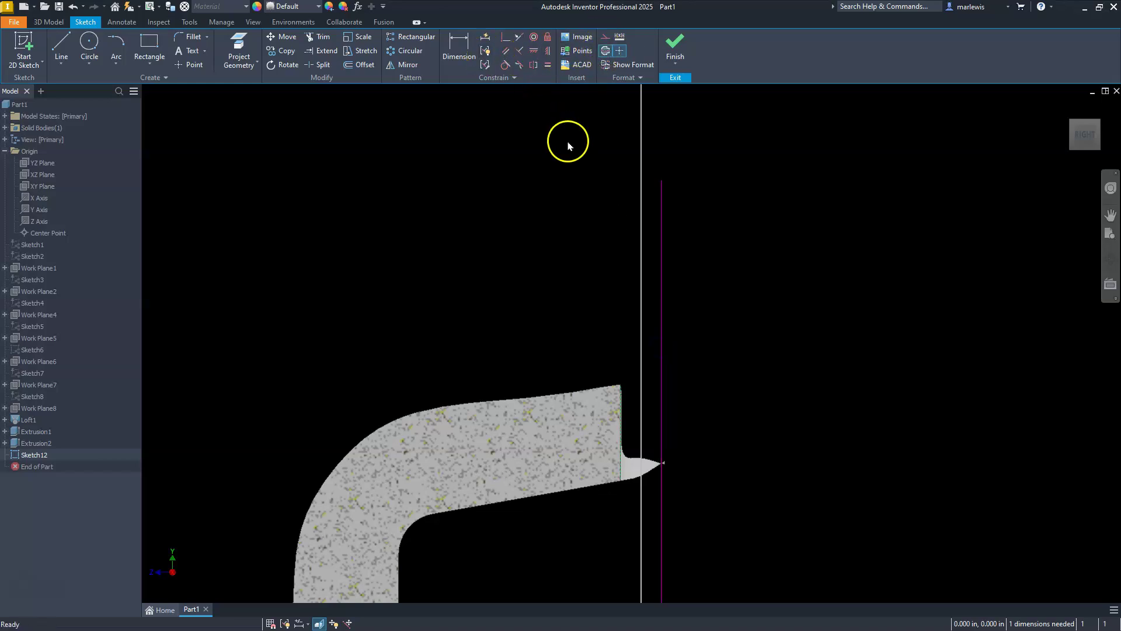
click(596, 180)
click(603, 51)
click(521, 197)
click(652, 246)
click(660, 243)
click(561, 122)
scroll(555, 226, down, 5)
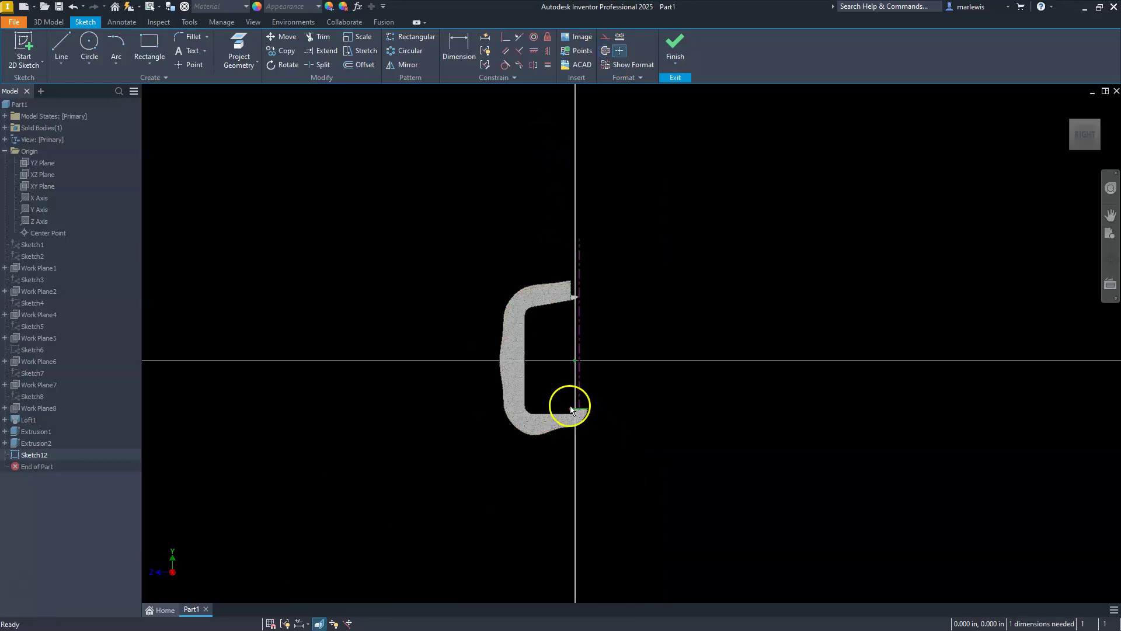
Convert the pad's projected flat edge to construction geometry.
scroll(570, 409, up, 5)
click(624, 429)
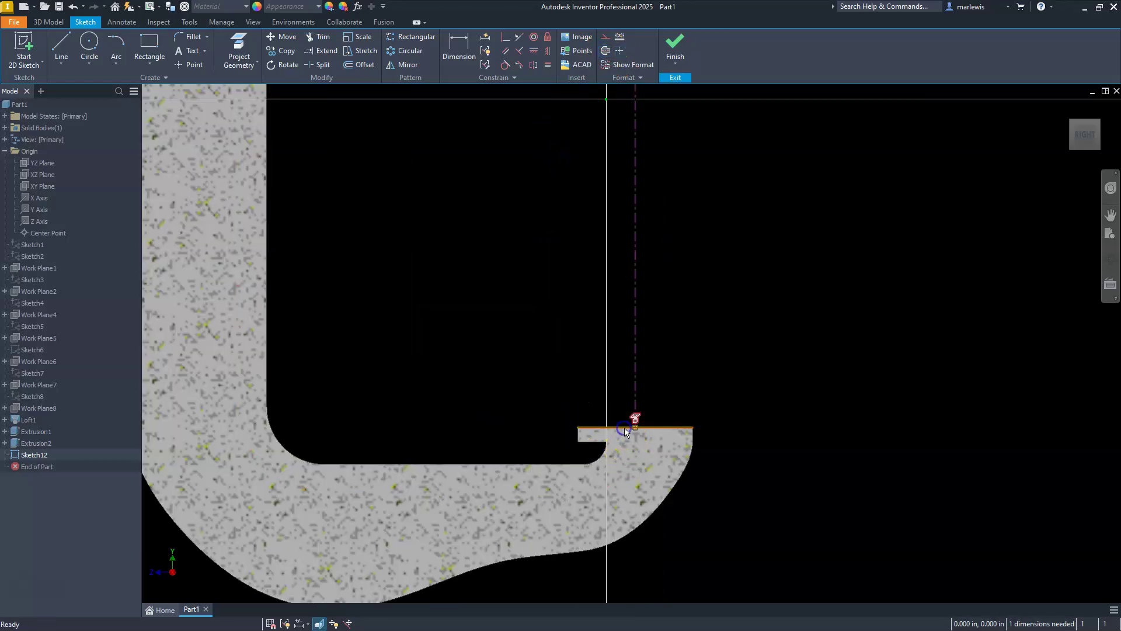
right_click(625, 431)
click(671, 431)
scroll(557, 444, down, 5)
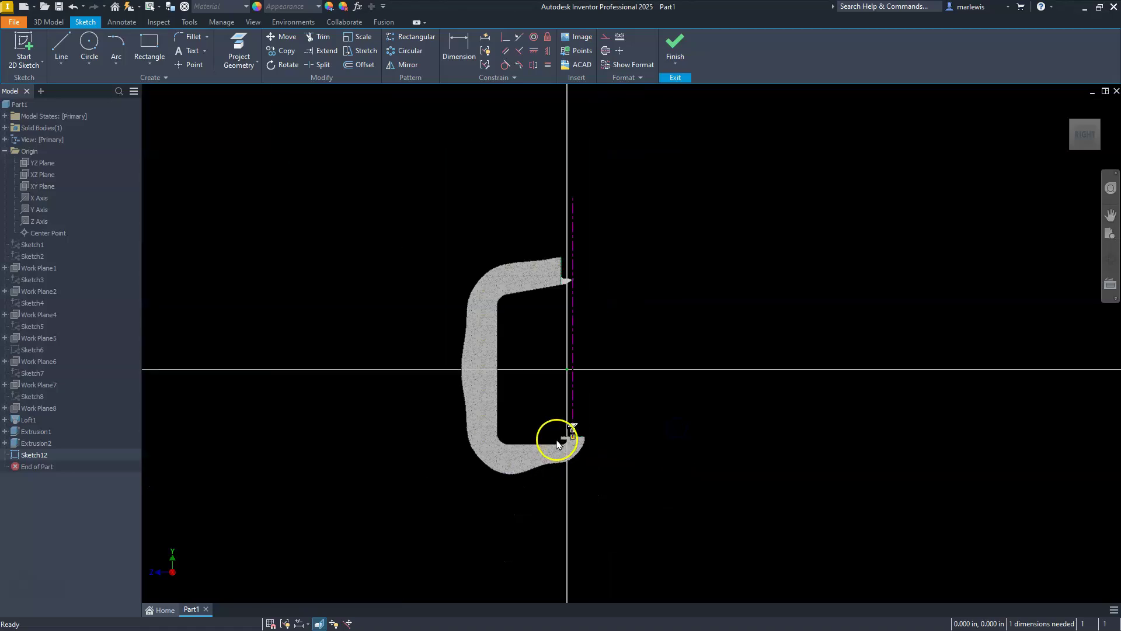
Sketch a rectangle about 0.54 in wide and 1.95 in tall beside the upper arm's end, with one side on the centerline.
scroll(575, 260, up, 5)
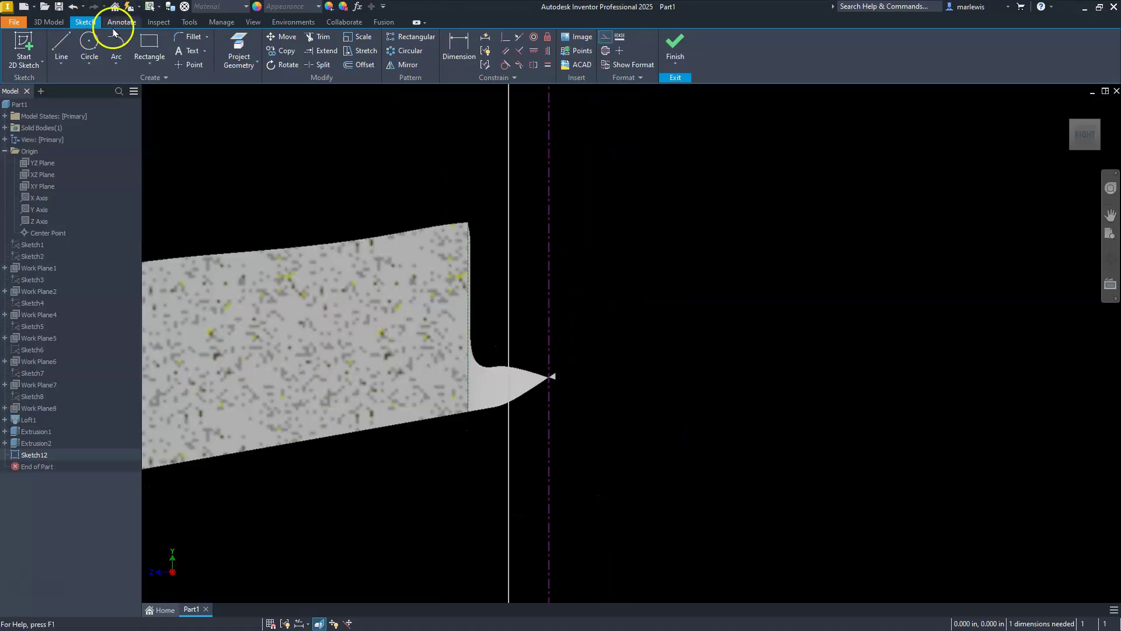
click(149, 45)
click(549, 141)
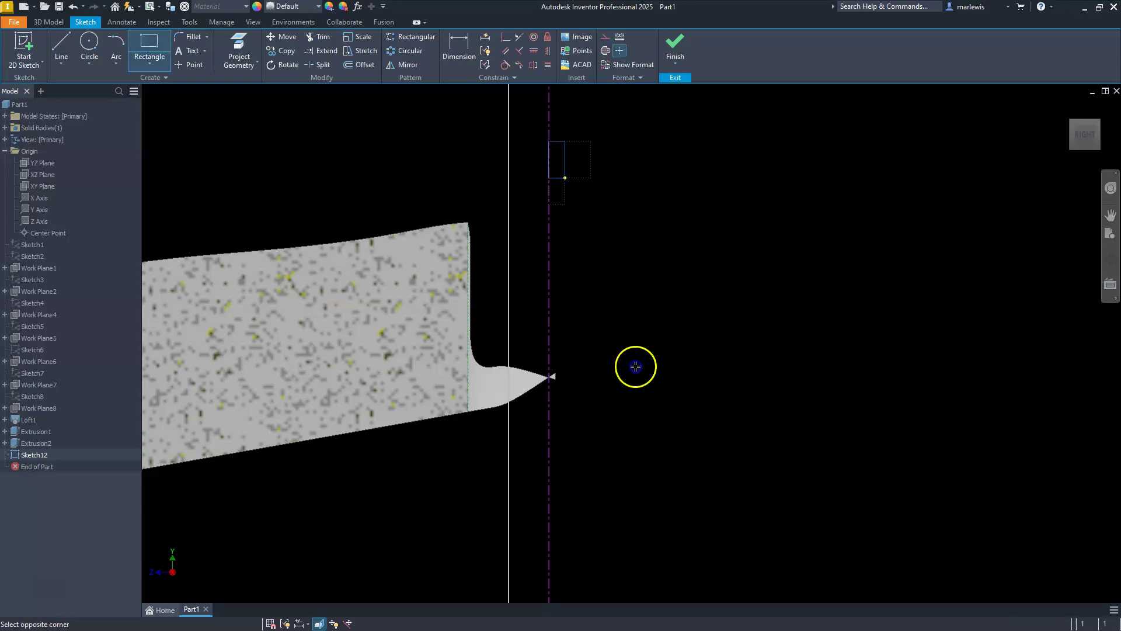
click(636, 456)
key(Escape)
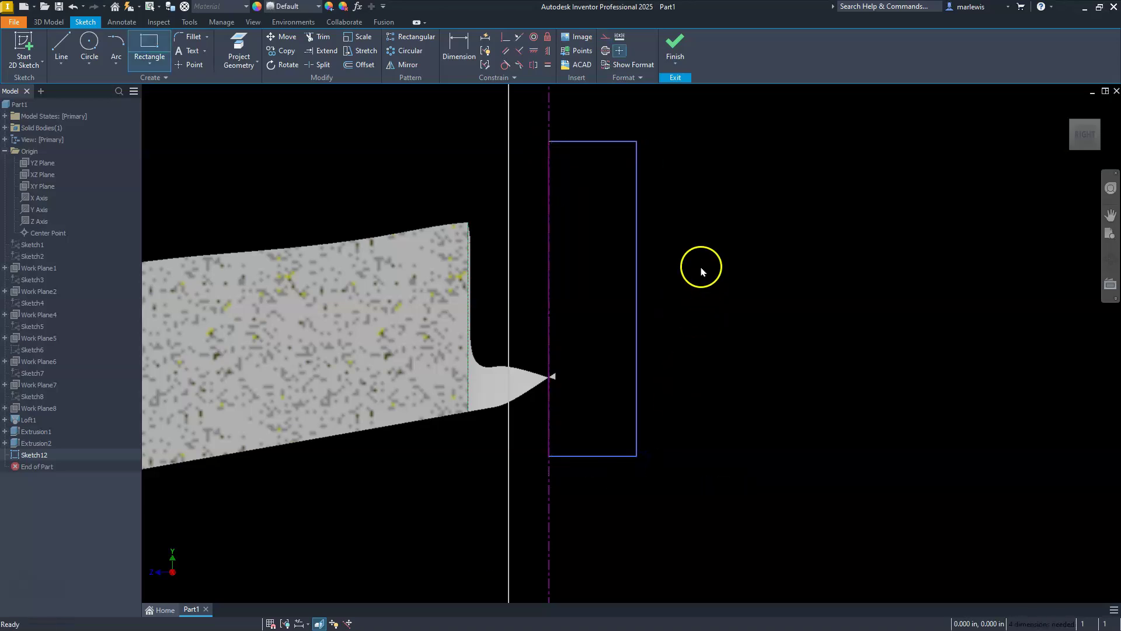
Dimension the rectangle with a 1.000 in diameter about the centerline and a height of 1.125 in.
click(458, 47)
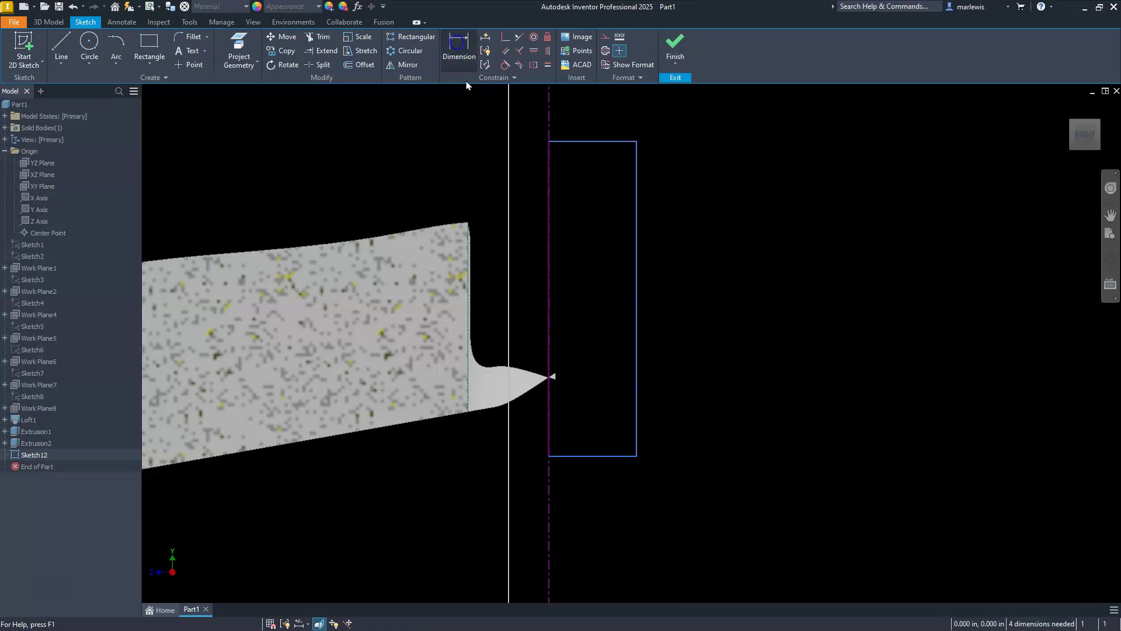
click(551, 499)
click(636, 432)
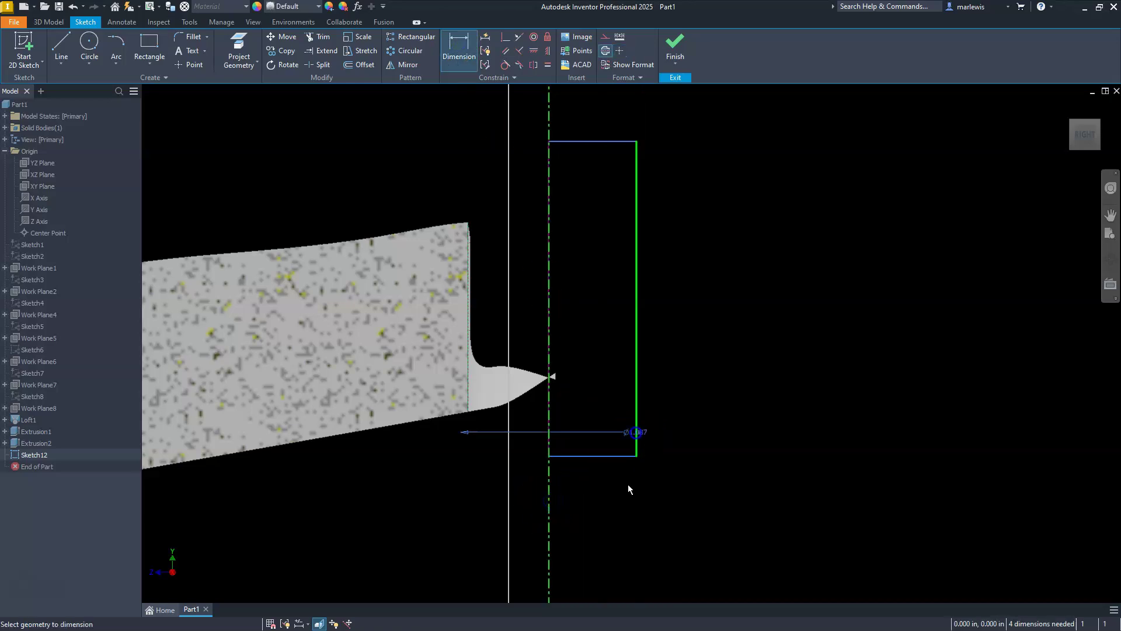
click(603, 525)
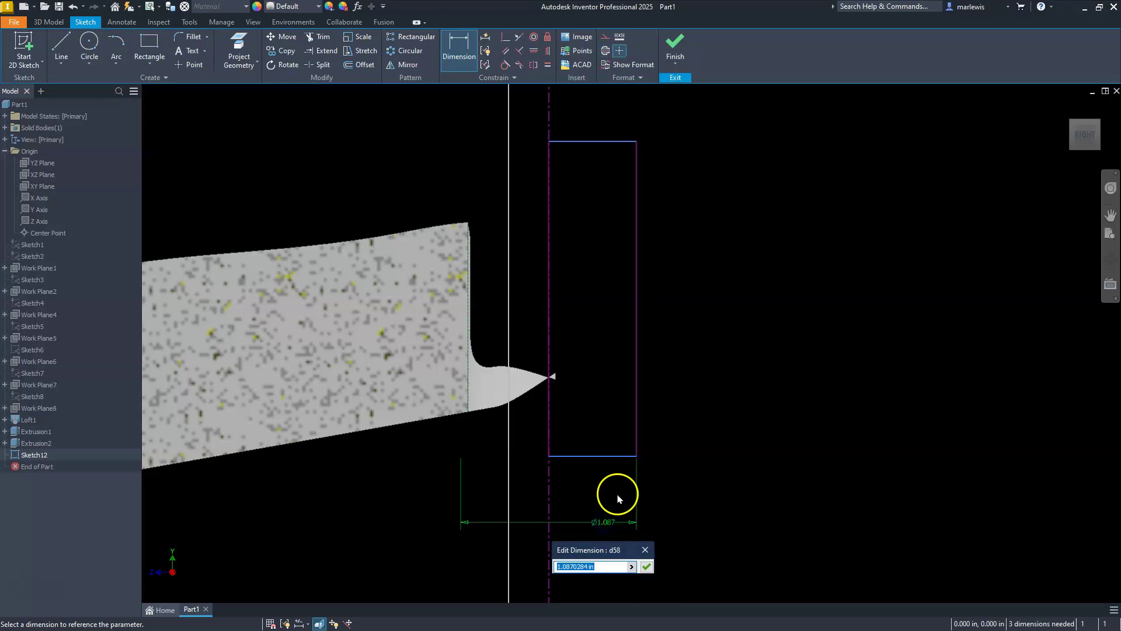
key(Return)
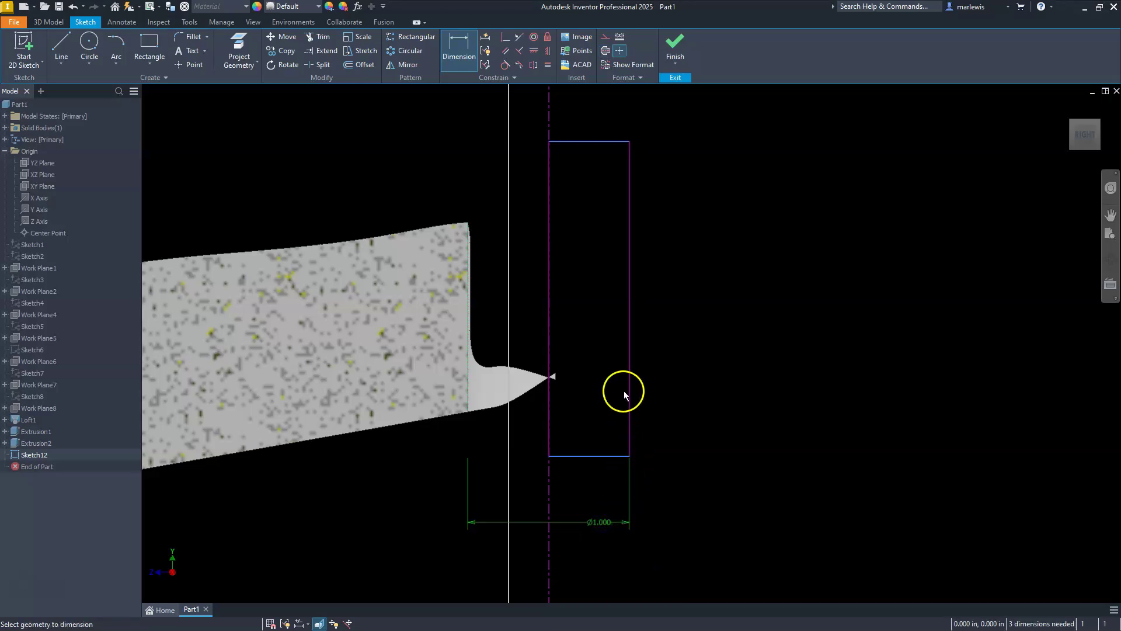
click(630, 401)
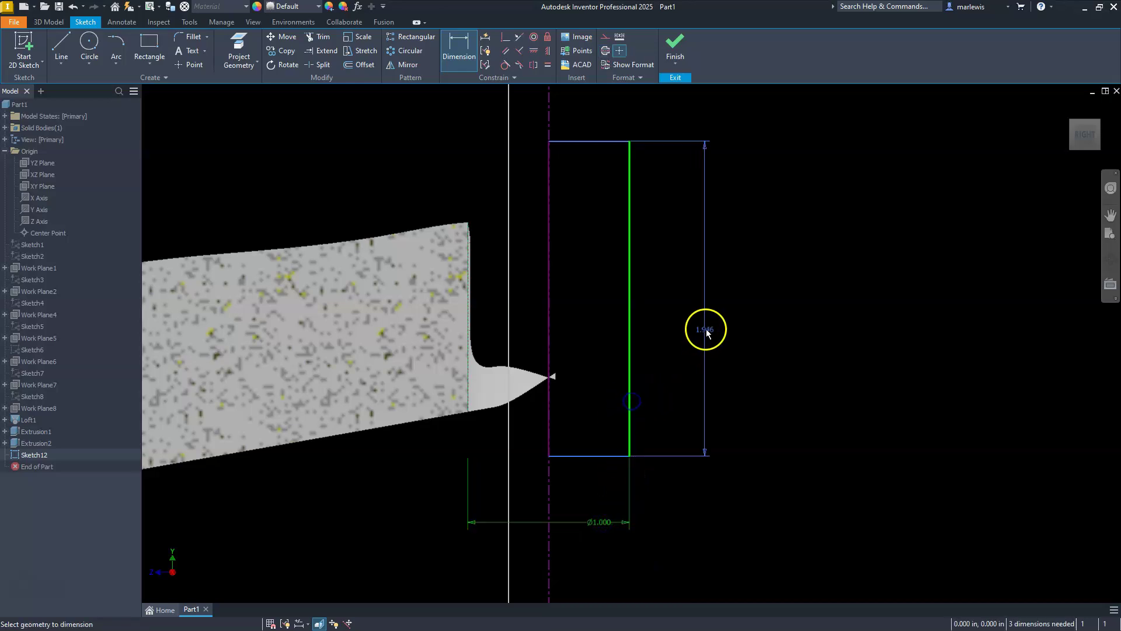
click(700, 297)
text(1.1)
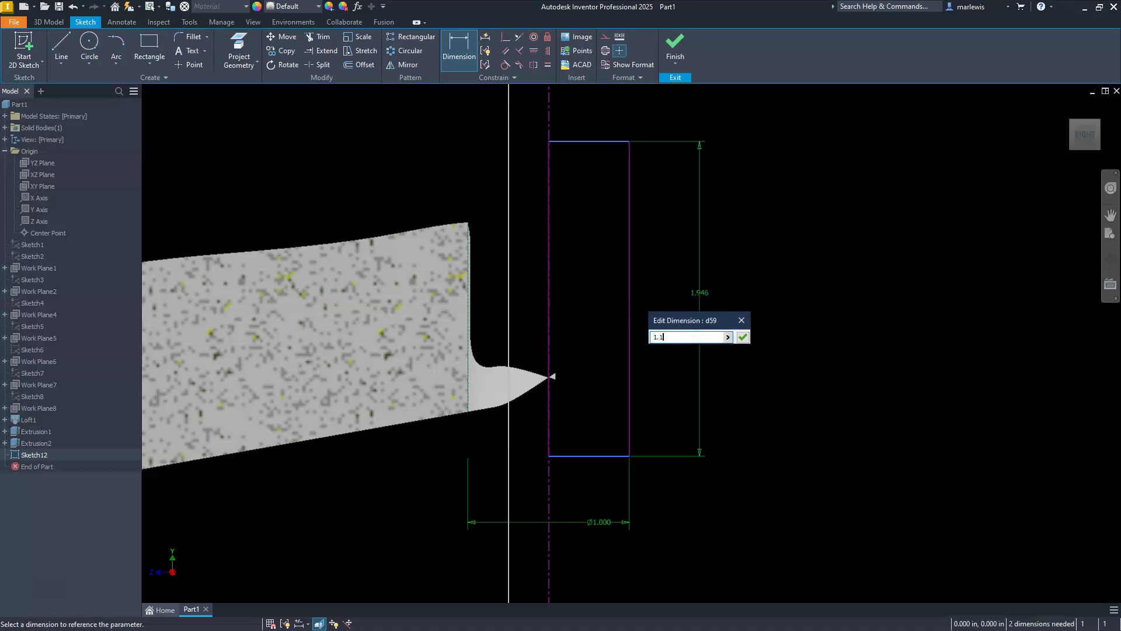
key(Return)
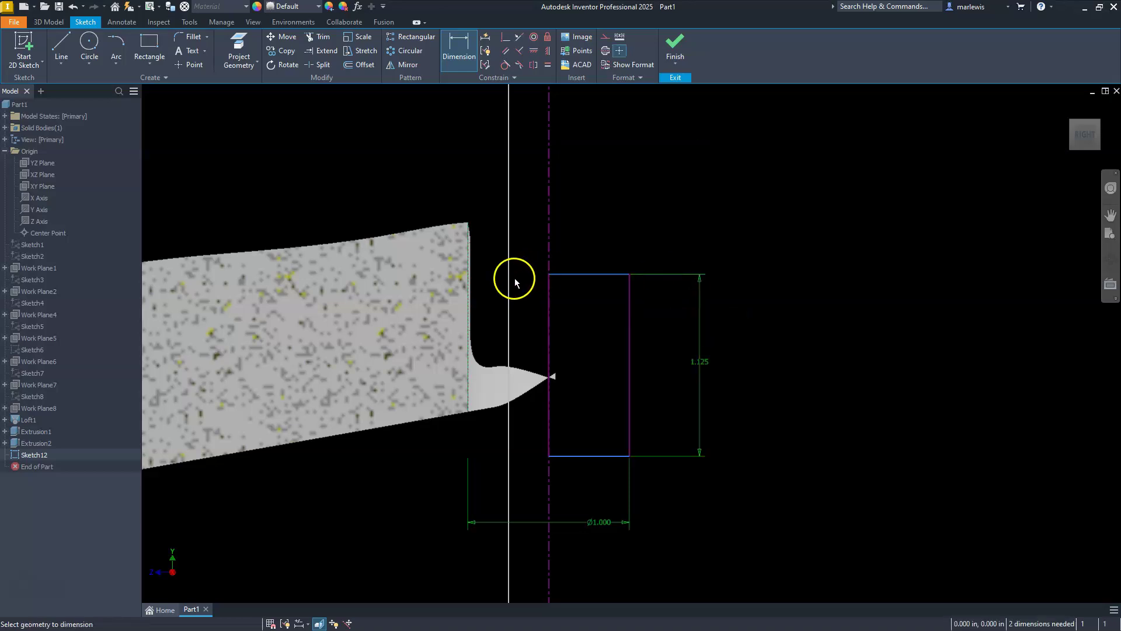
Move the rectangle upward and dimension its top edge 0.125 in above the upper corner of the arm's cut edge.
scroll(514, 278, down, 3)
key(Escape)
scroll(529, 270, up, 3)
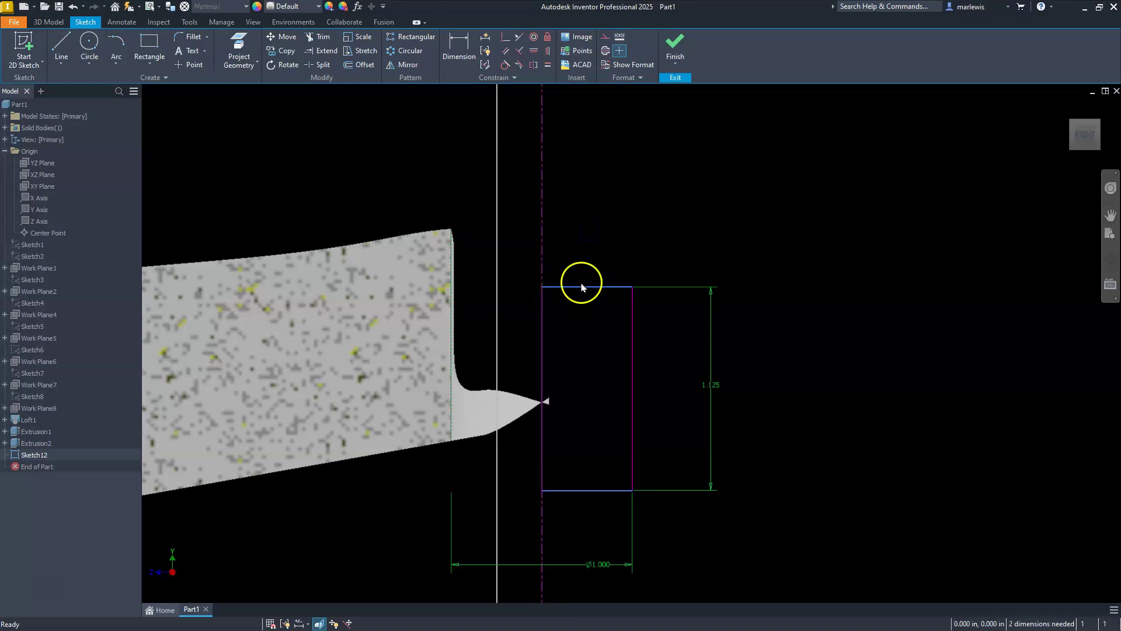
drag(585, 290, 591, 226)
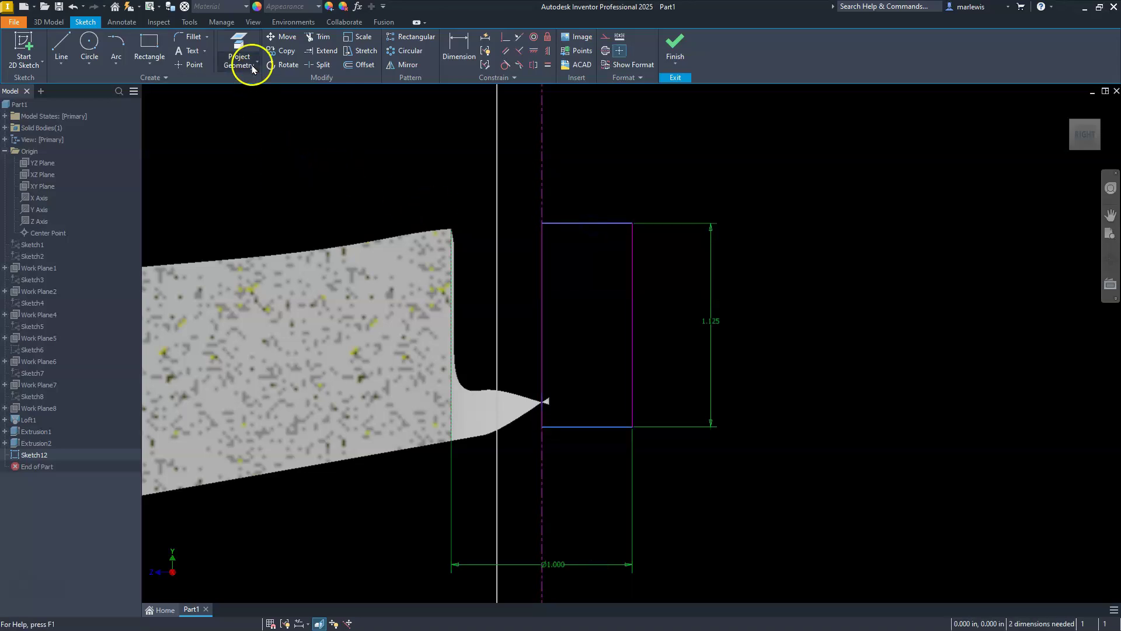
click(451, 48)
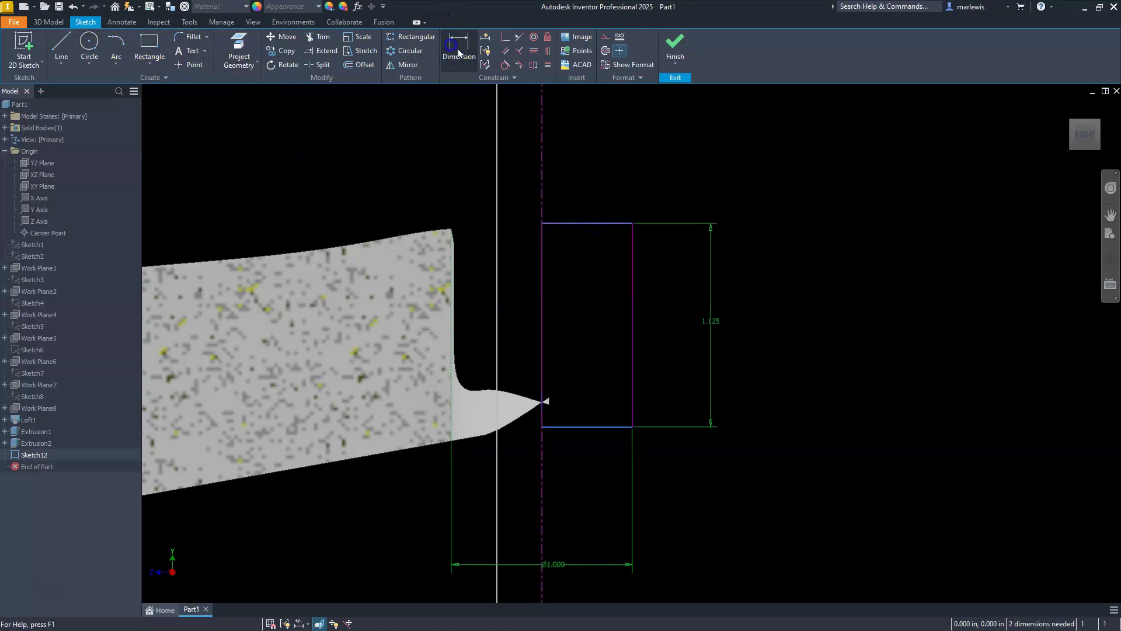
click(452, 229)
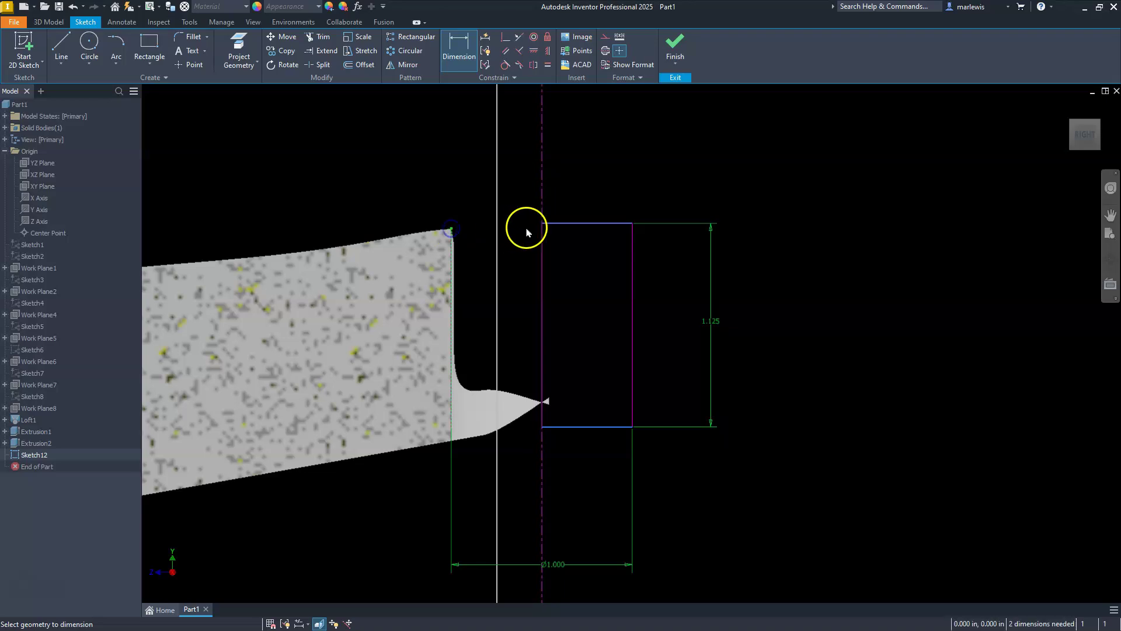
click(553, 225)
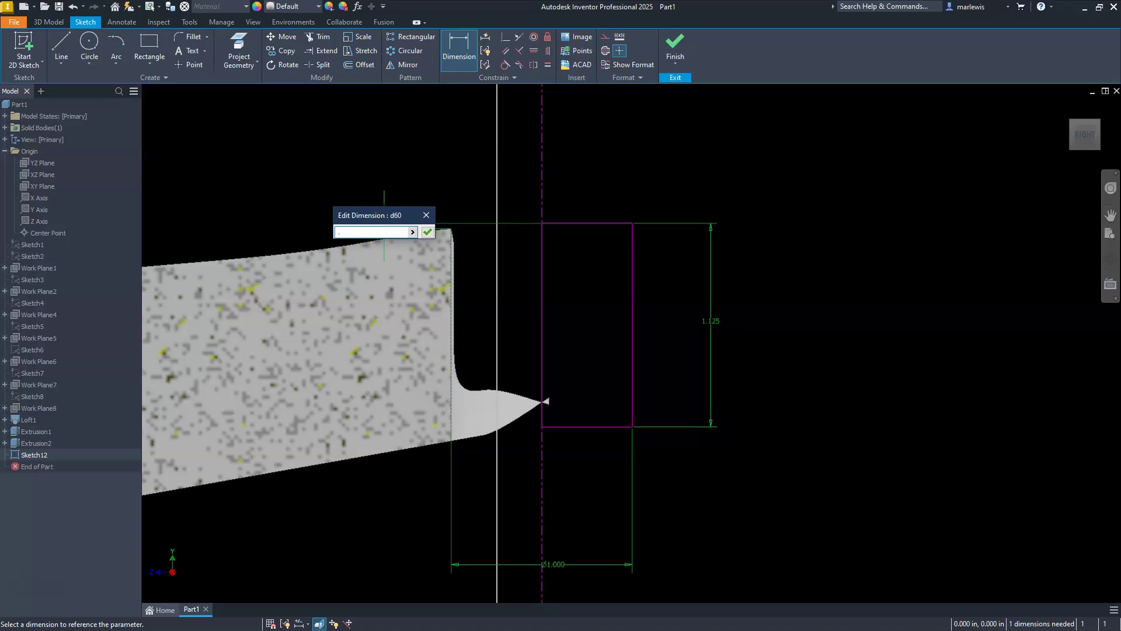
key(Return)
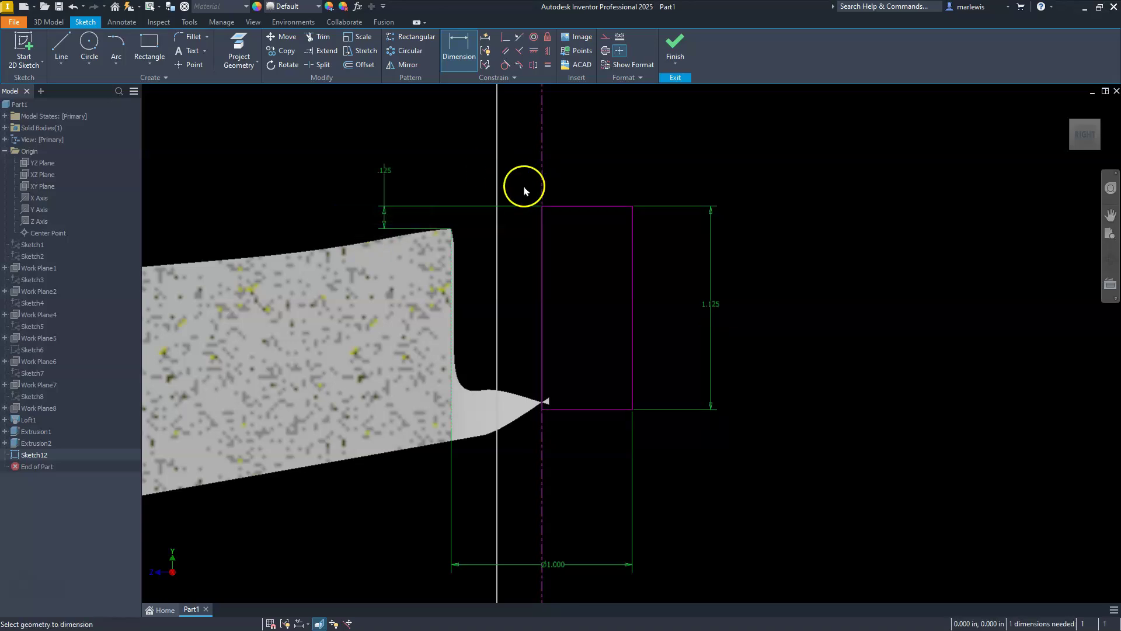
key(Escape)
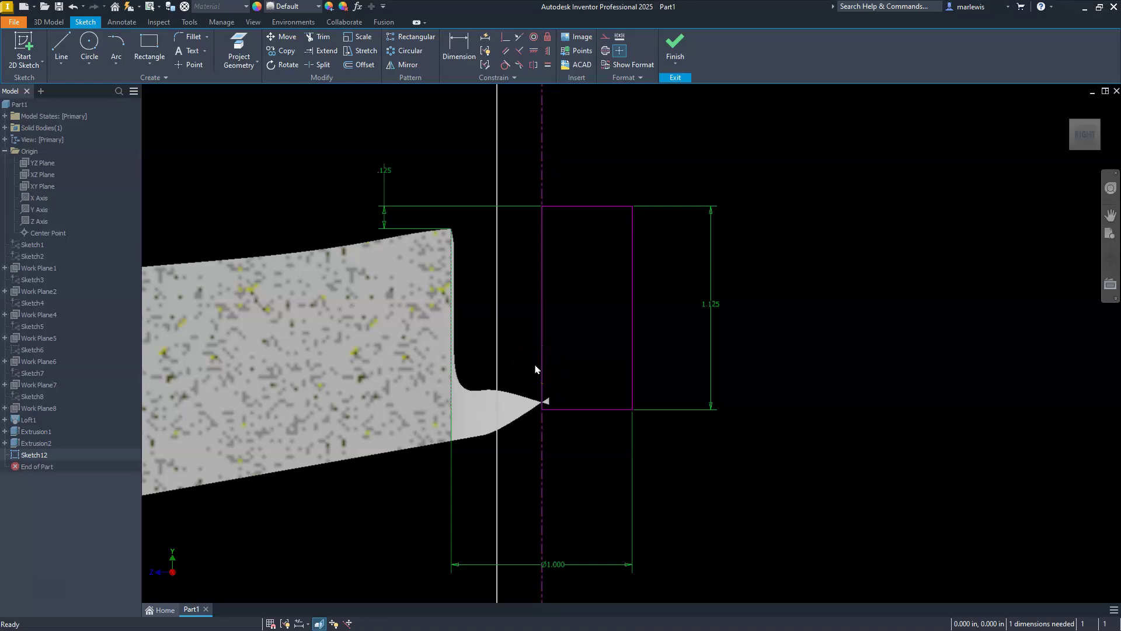
Set the rectangle's top-edge offset above the arm's upper corner to 0.0625 in and finish the sketch.
double_click(384, 170)
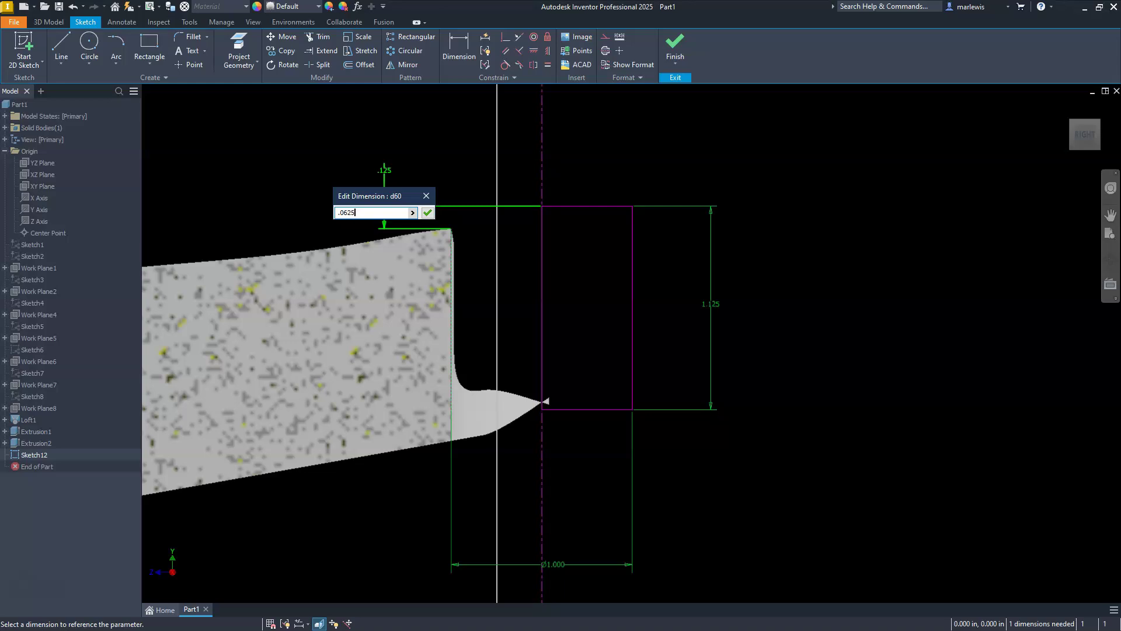
key(Return)
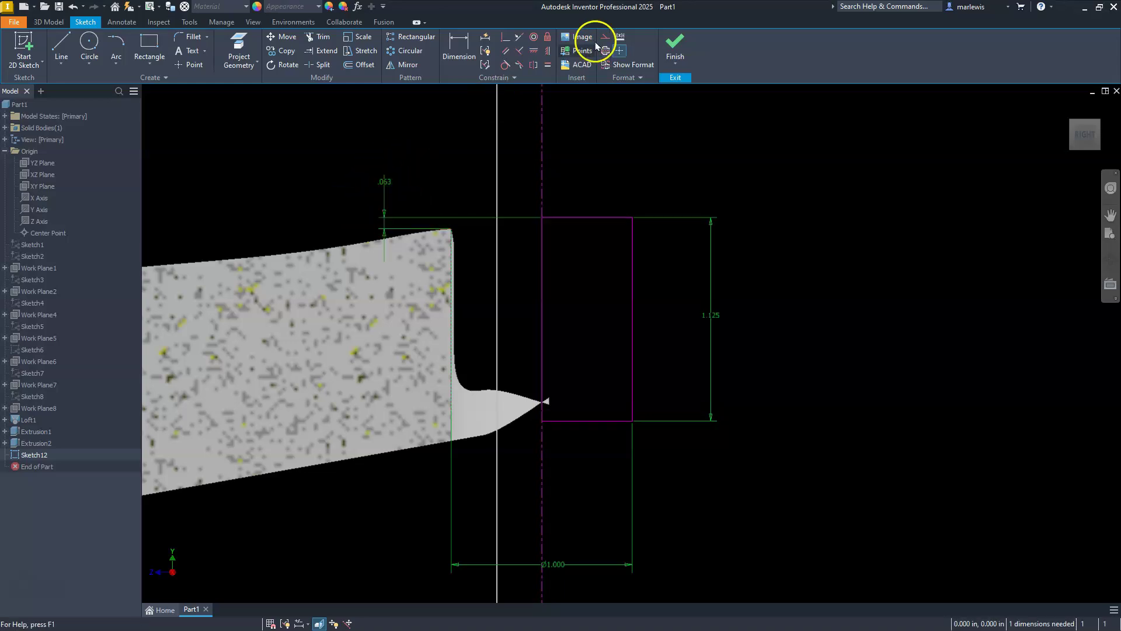
click(675, 40)
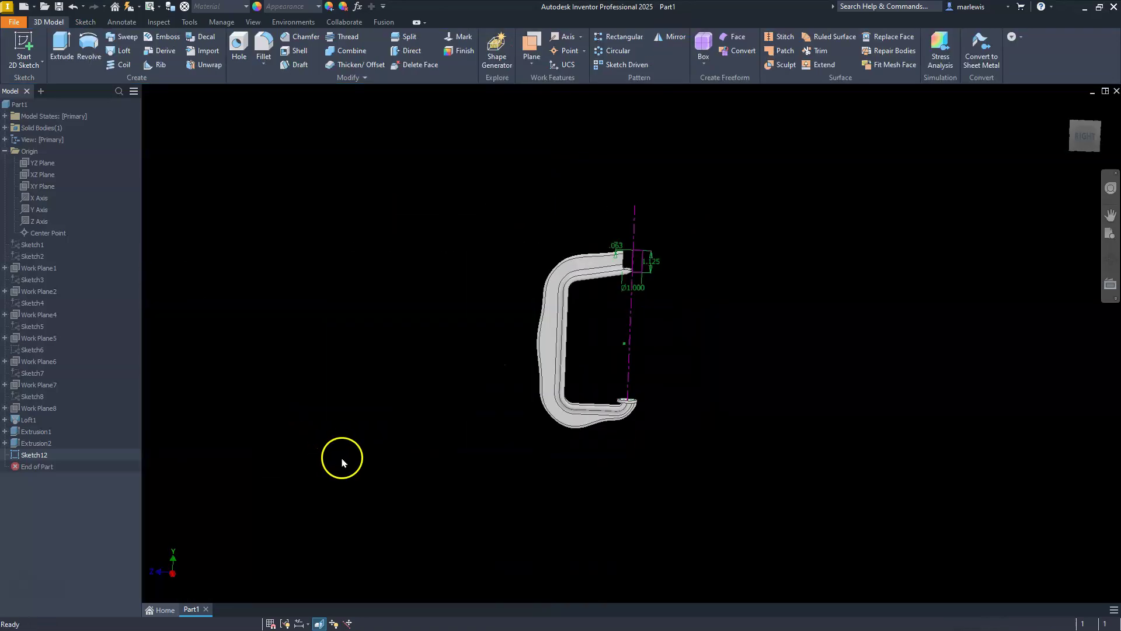
Revolve the rectangle profile a full 360° around the centerline, joined to the upper arm's end.
click(89, 46)
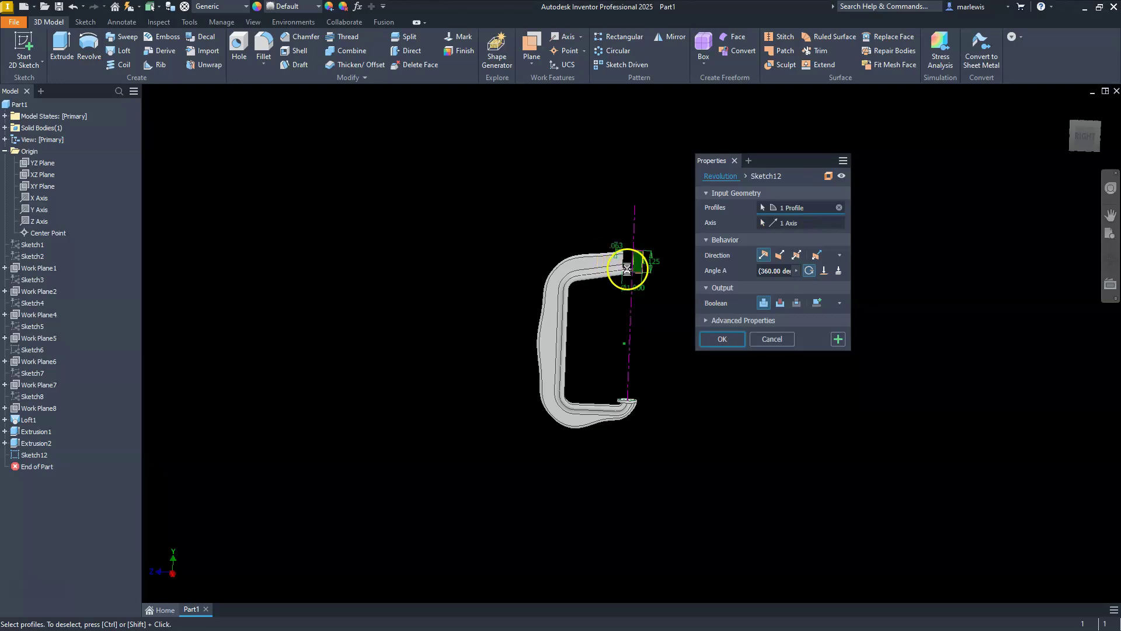
scroll(626, 262, up, 5)
scroll(531, 301, down, 4)
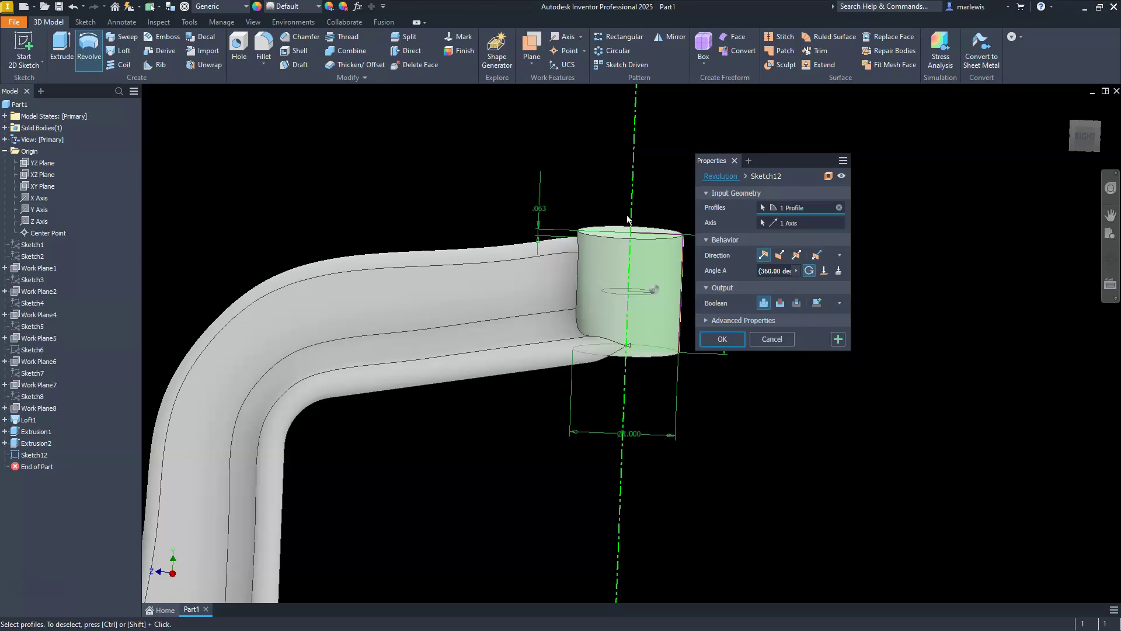
click(729, 341)
click(363, 408)
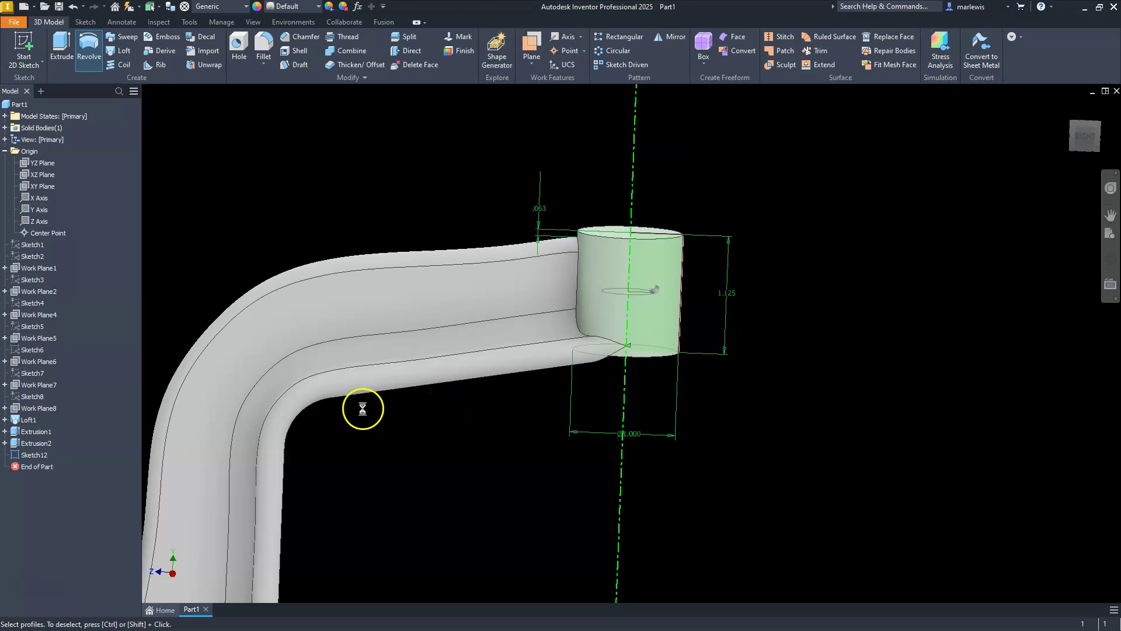
Start a tapped hole on the top face of the upper arm's cylinder, concentric with the cylinder.
scroll(385, 382, down, 3)
scroll(461, 358, up, 2)
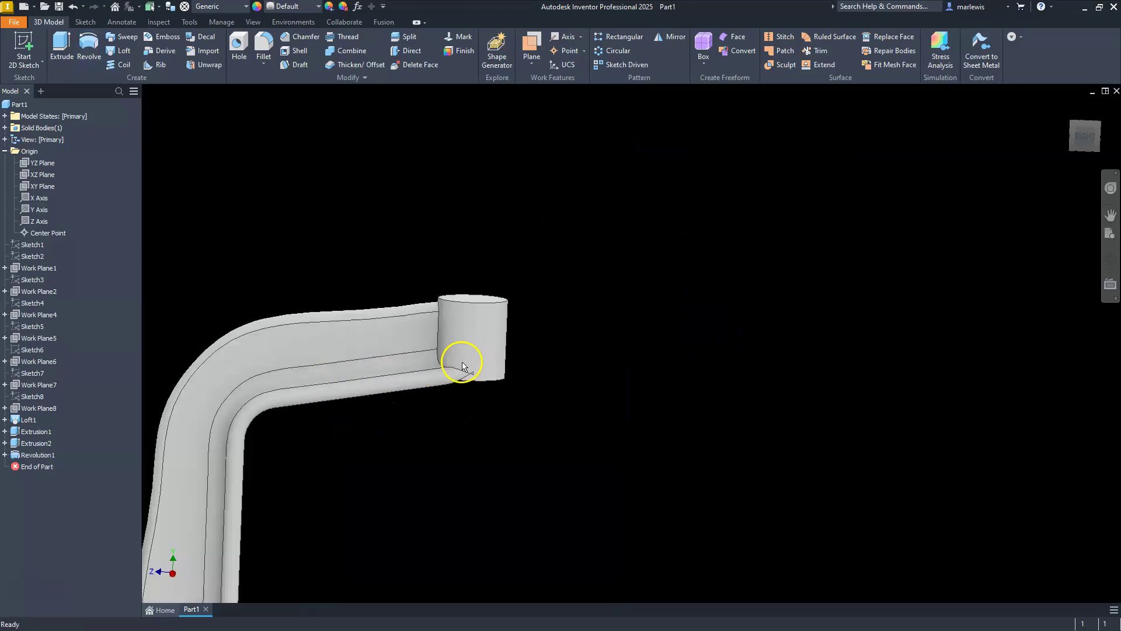
shift+middle_drag(491, 408, 458, 401)
scroll(345, 405, down, 3)
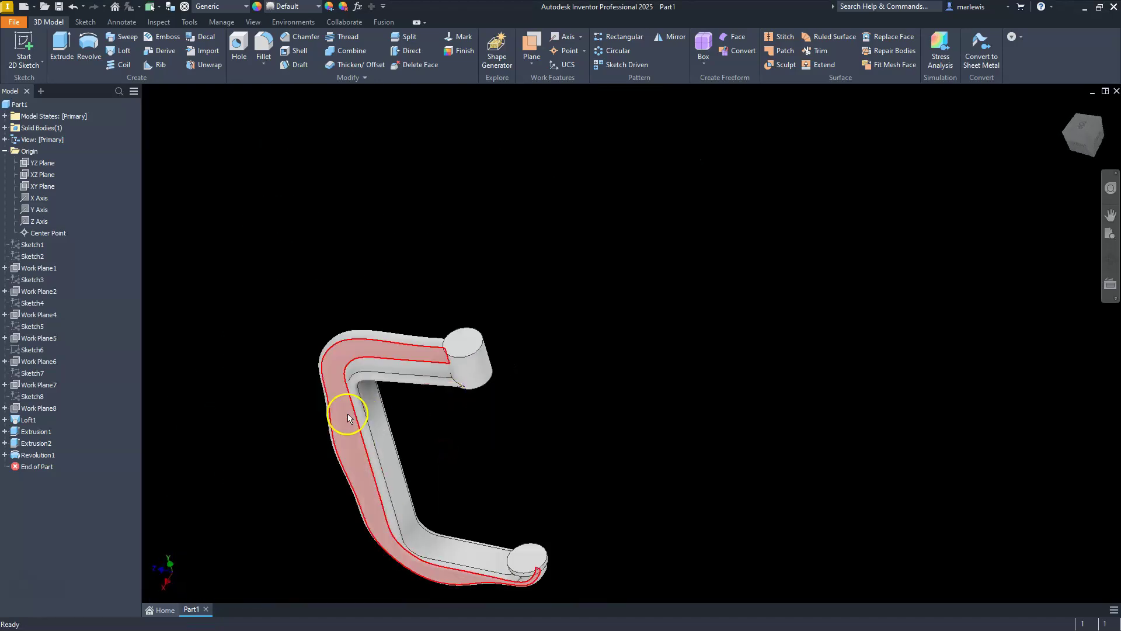
scroll(358, 400, up, 4)
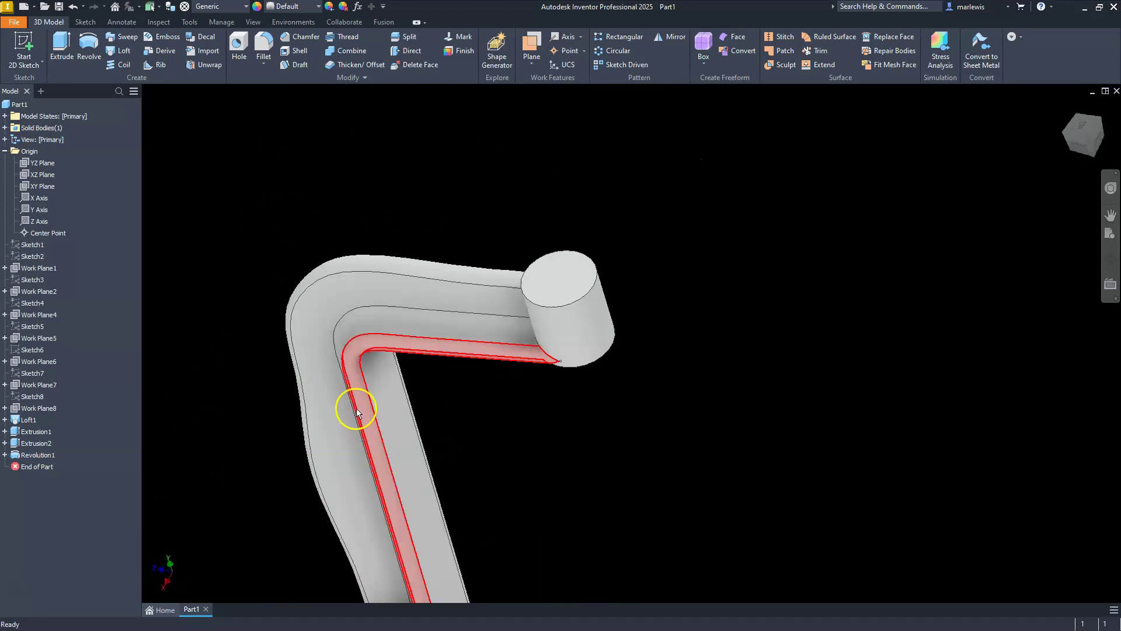
click(236, 46)
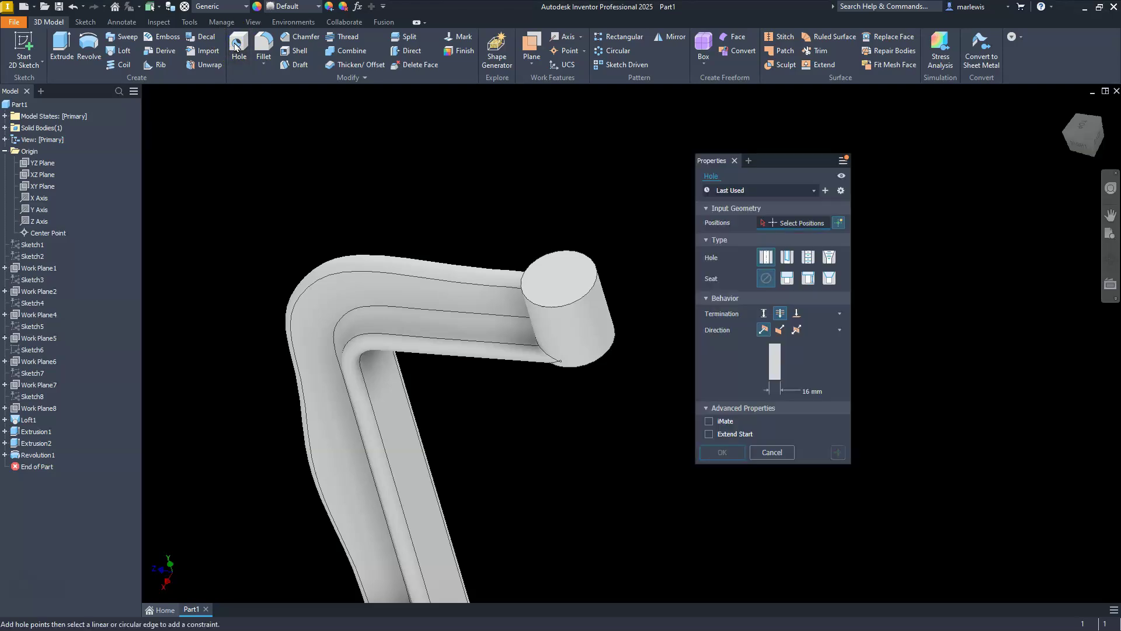
click(806, 256)
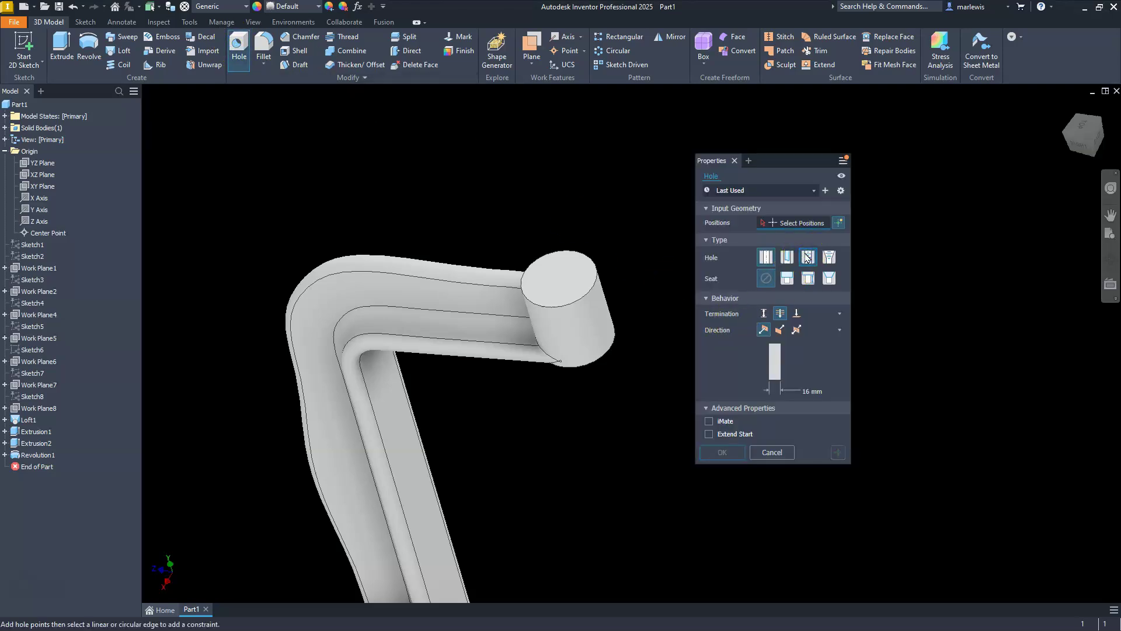
click(576, 269)
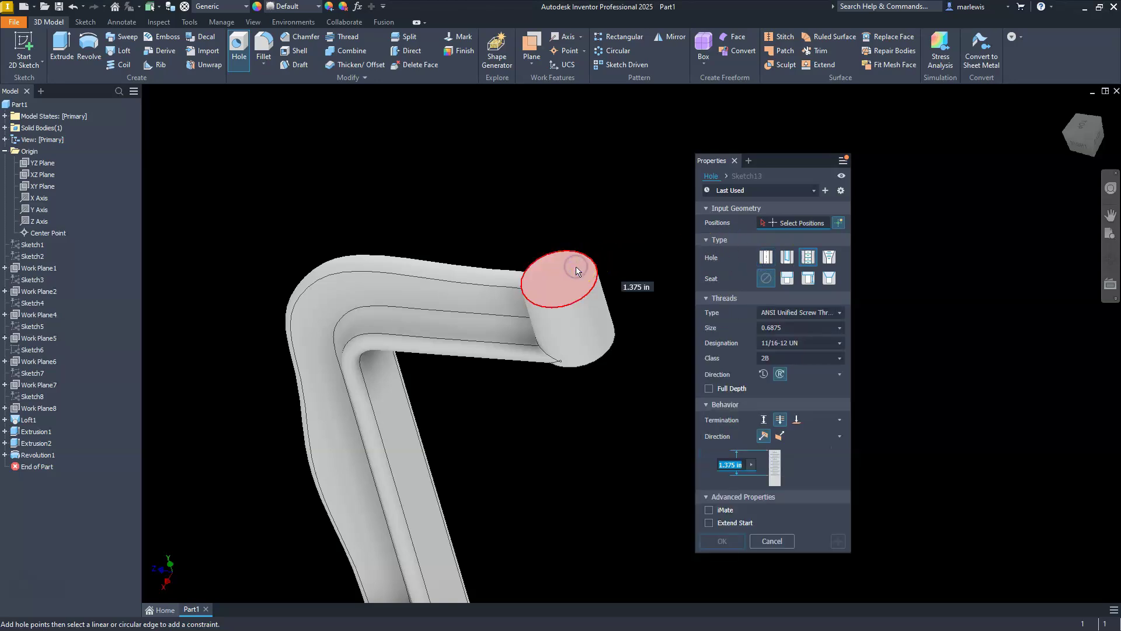
click(570, 316)
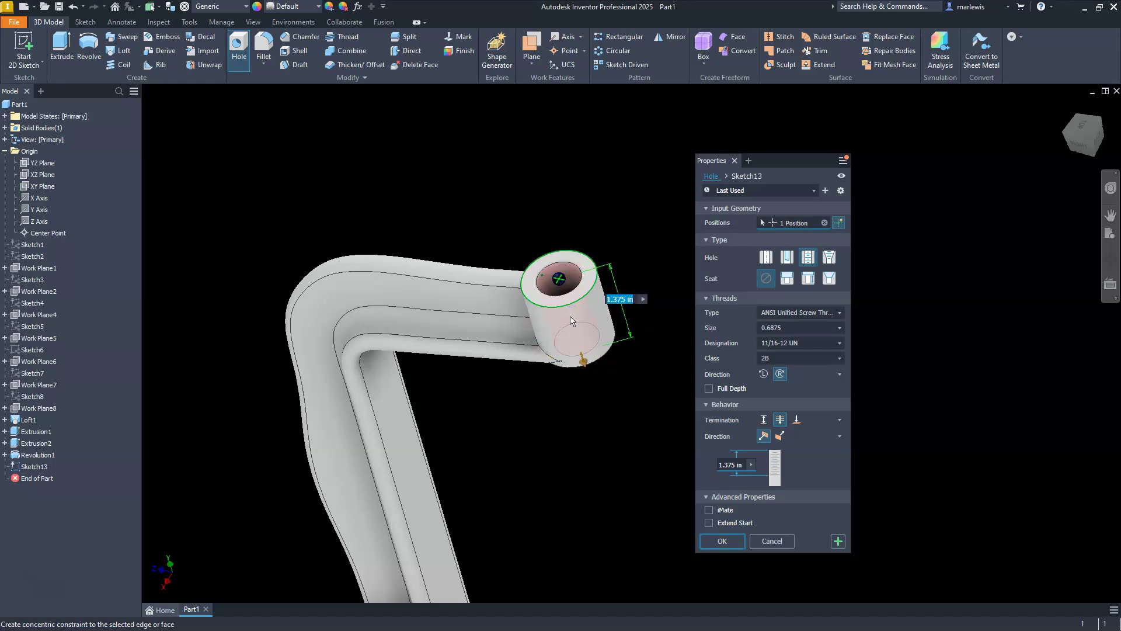
Give the hole ANSI Unified Screw Threads, size 0.75, designation 3/4-10 UNC, class 2B, and create it with through-all termination.
click(781, 313)
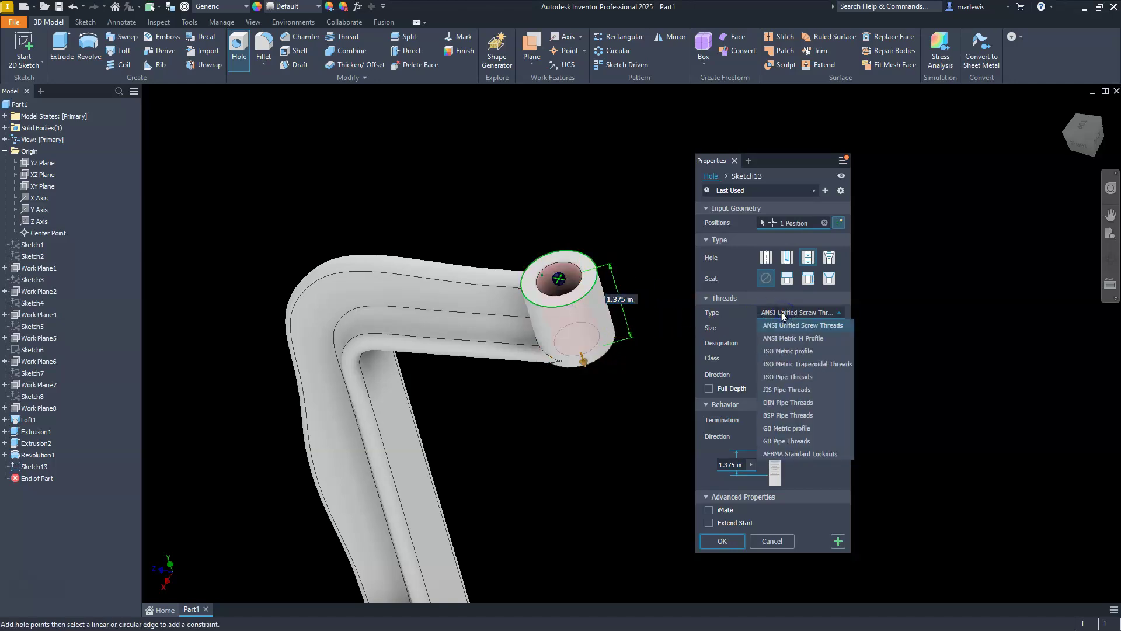
click(816, 325)
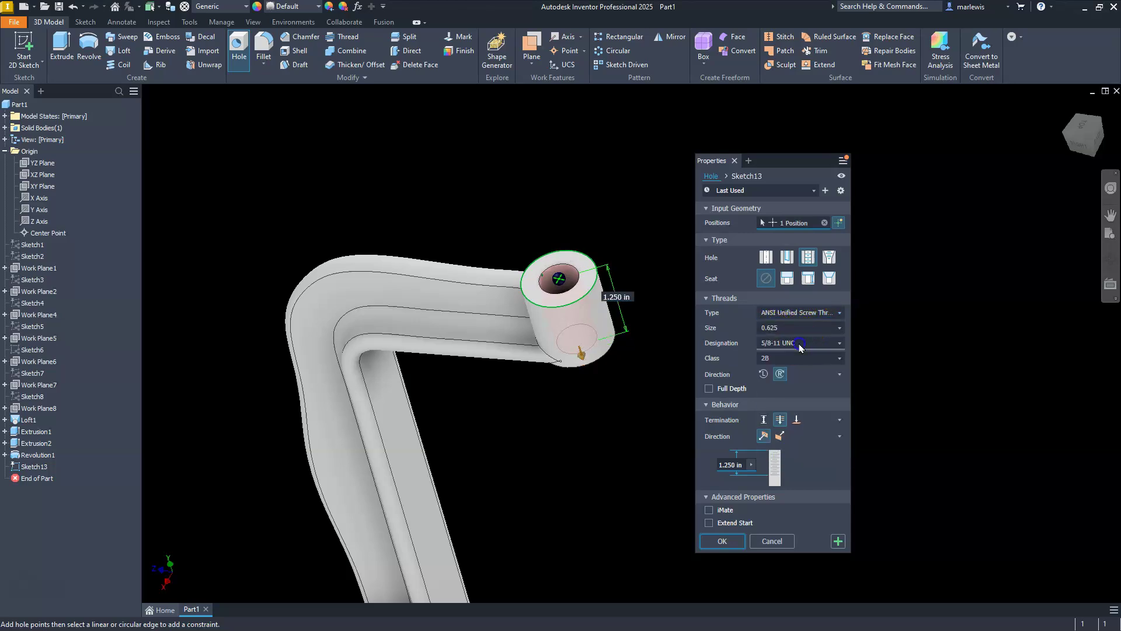
click(801, 346)
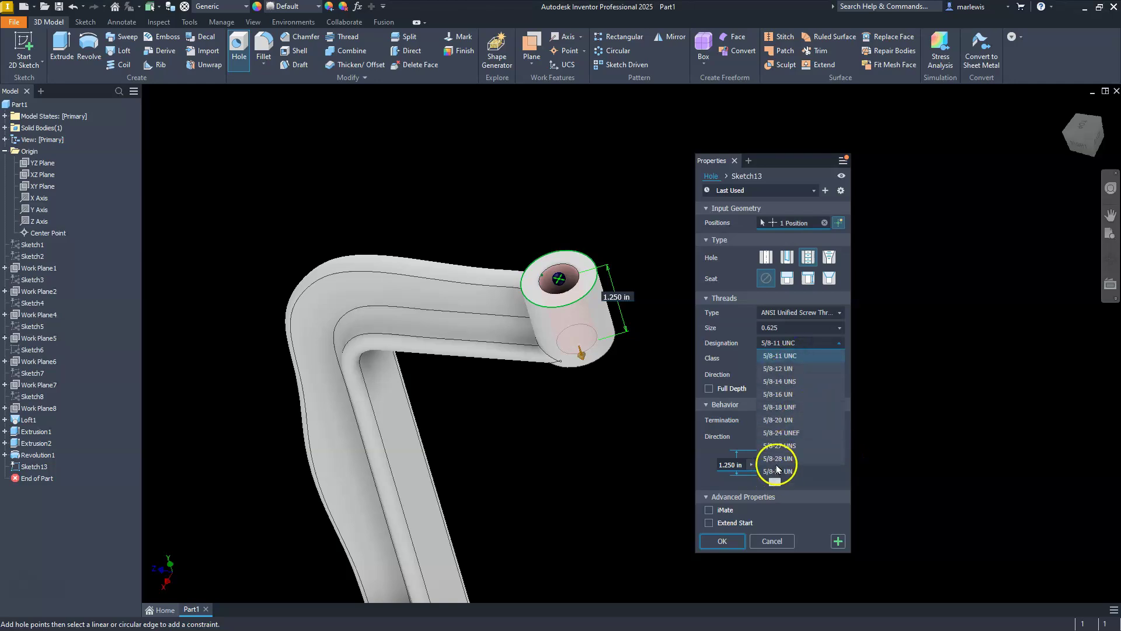
click(789, 331)
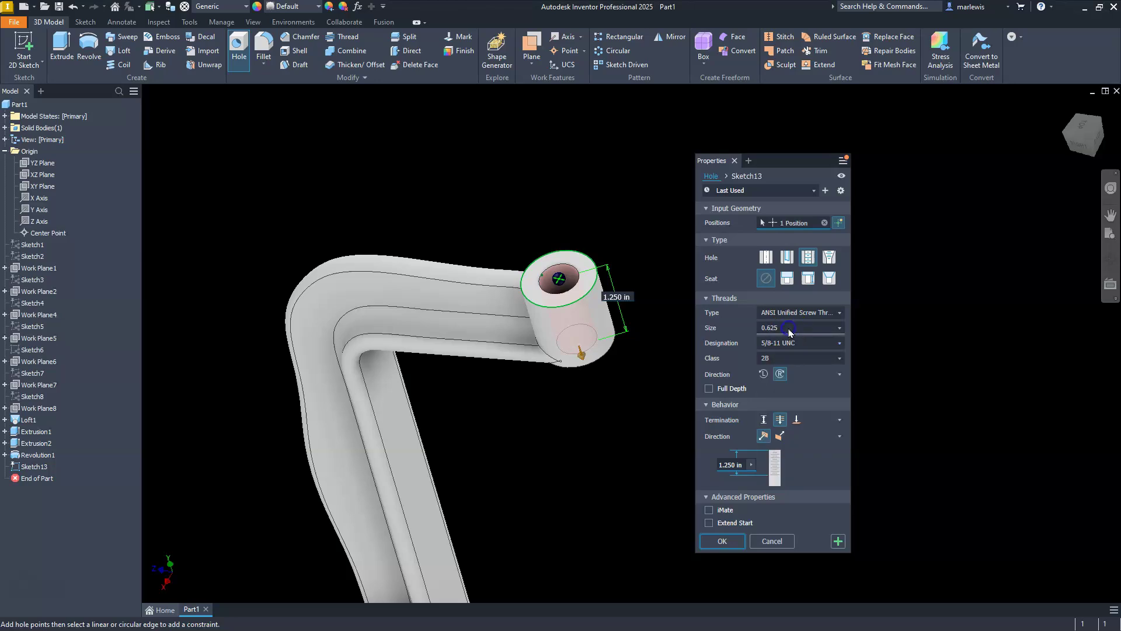
click(819, 328)
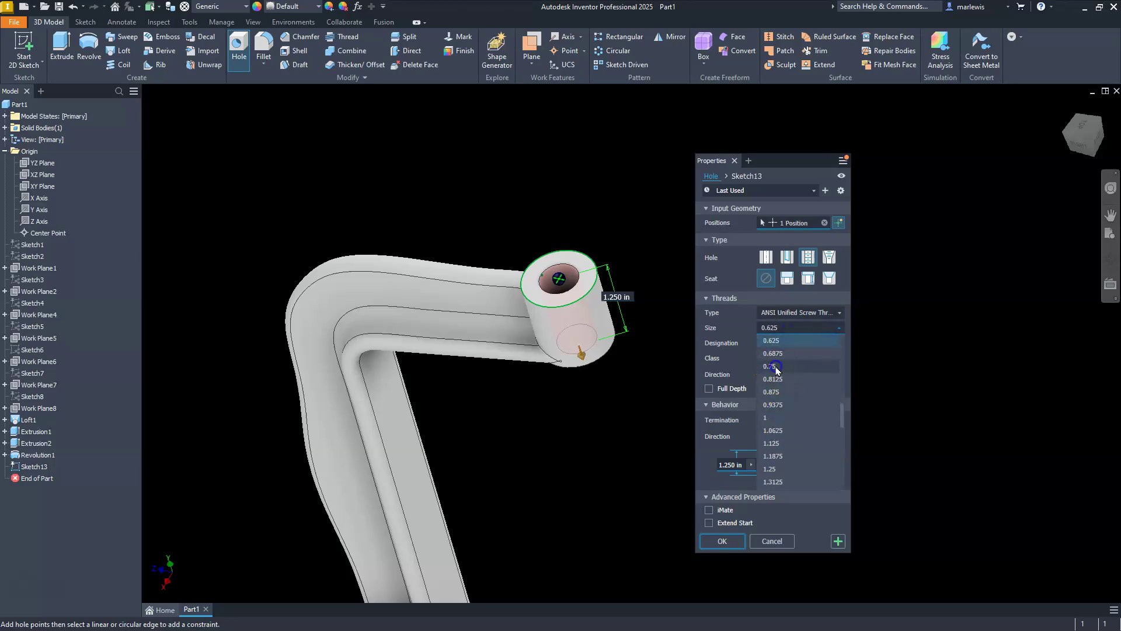
click(775, 368)
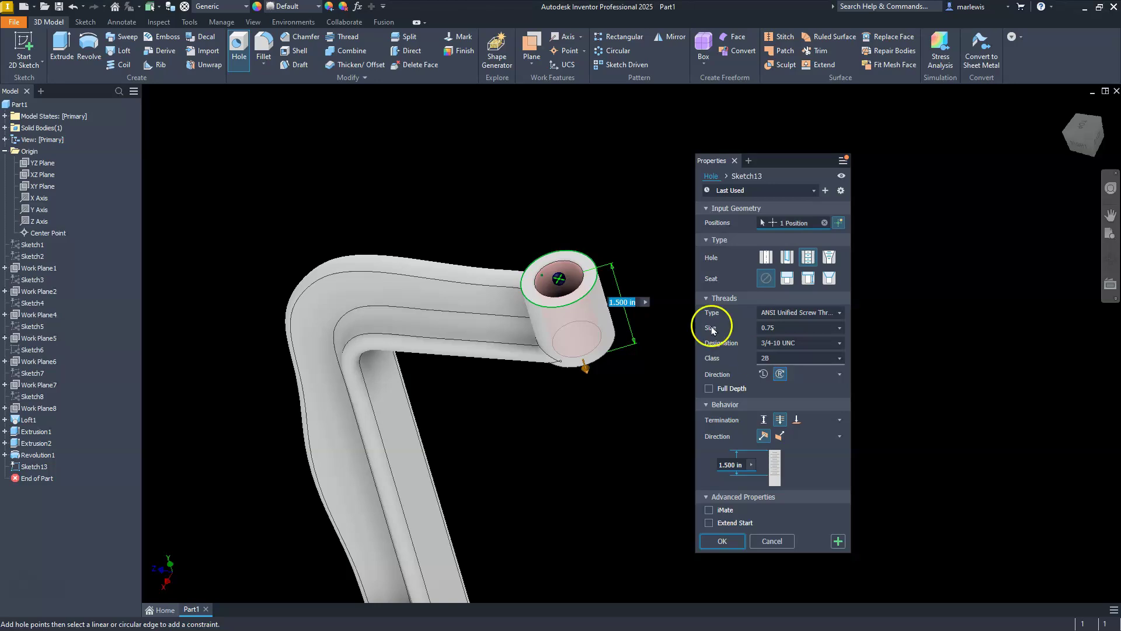
click(720, 542)
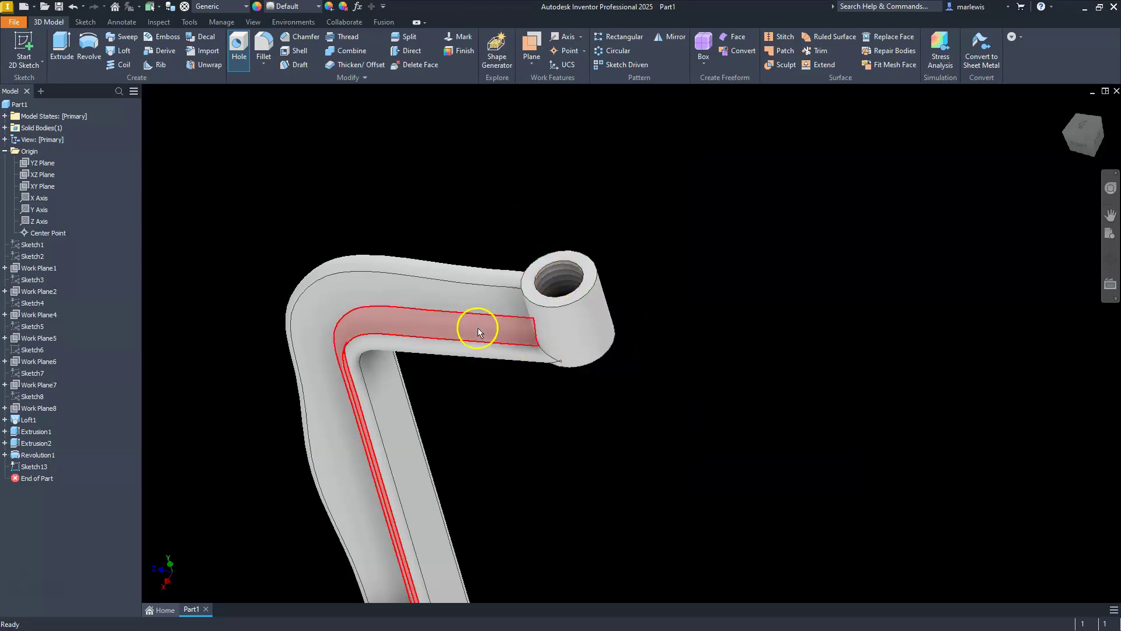
Edit the tapped hole in the upper cylinder to end at a distance of 2.000 in.
scroll(568, 265, down, 5)
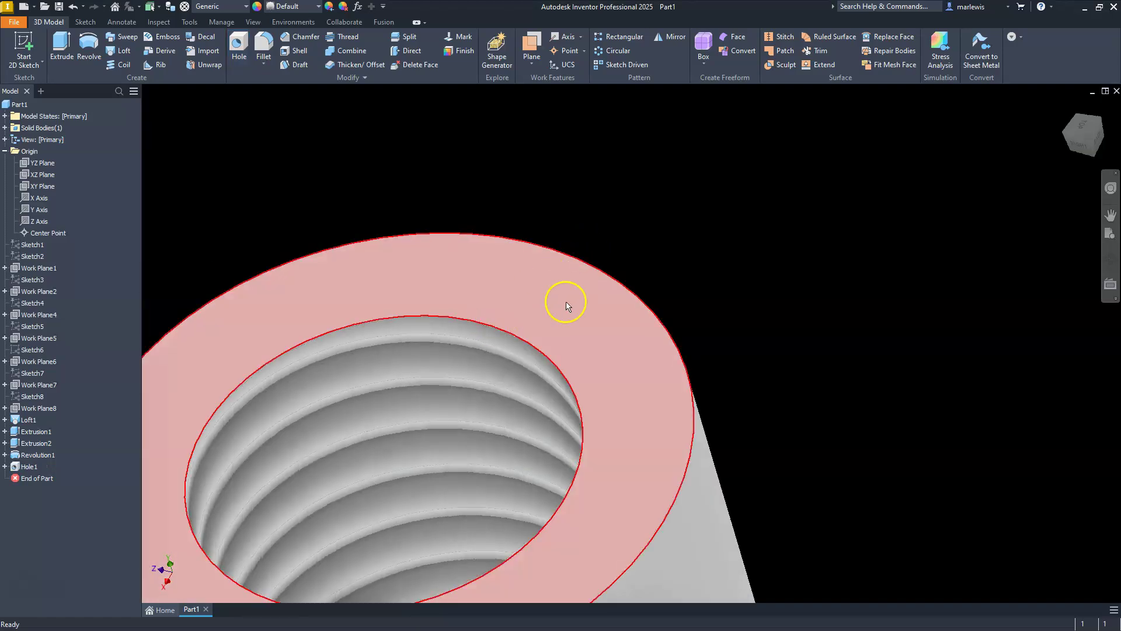
scroll(729, 394, up, 8)
key(F2)
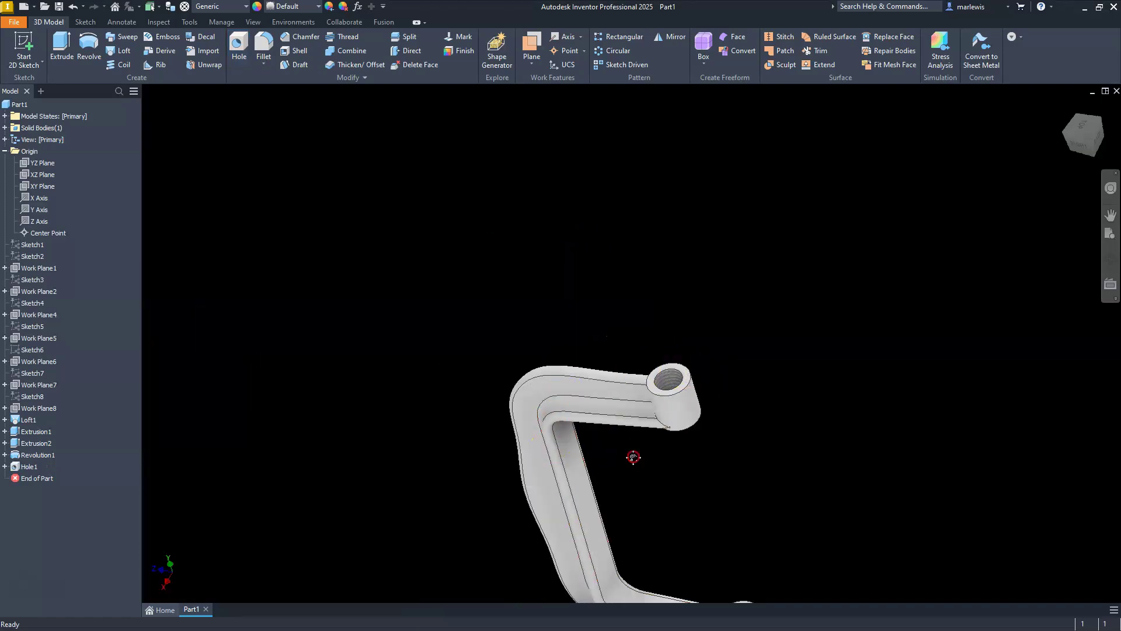
drag(656, 408, 619, 321)
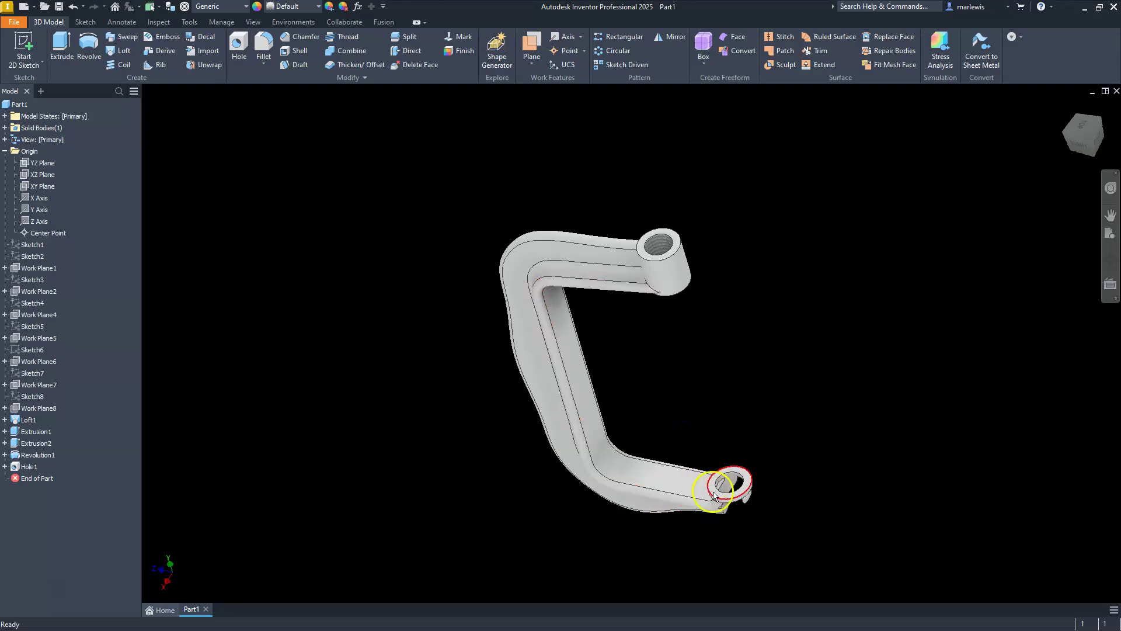
scroll(718, 496, down, 10)
scroll(720, 484, up, 10)
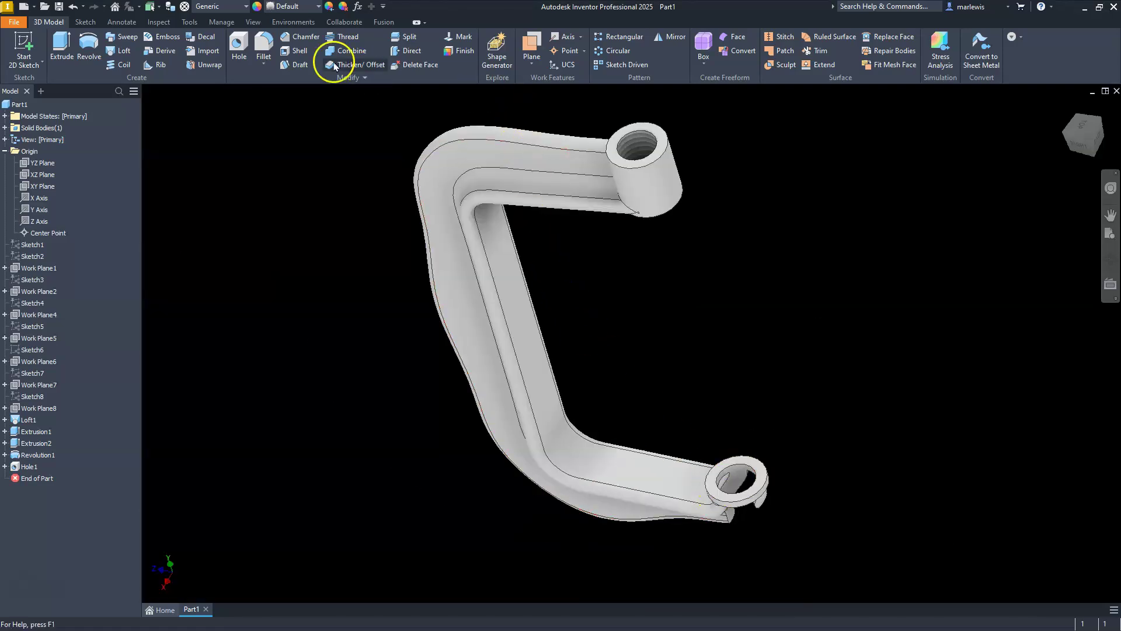
double_click(20, 467)
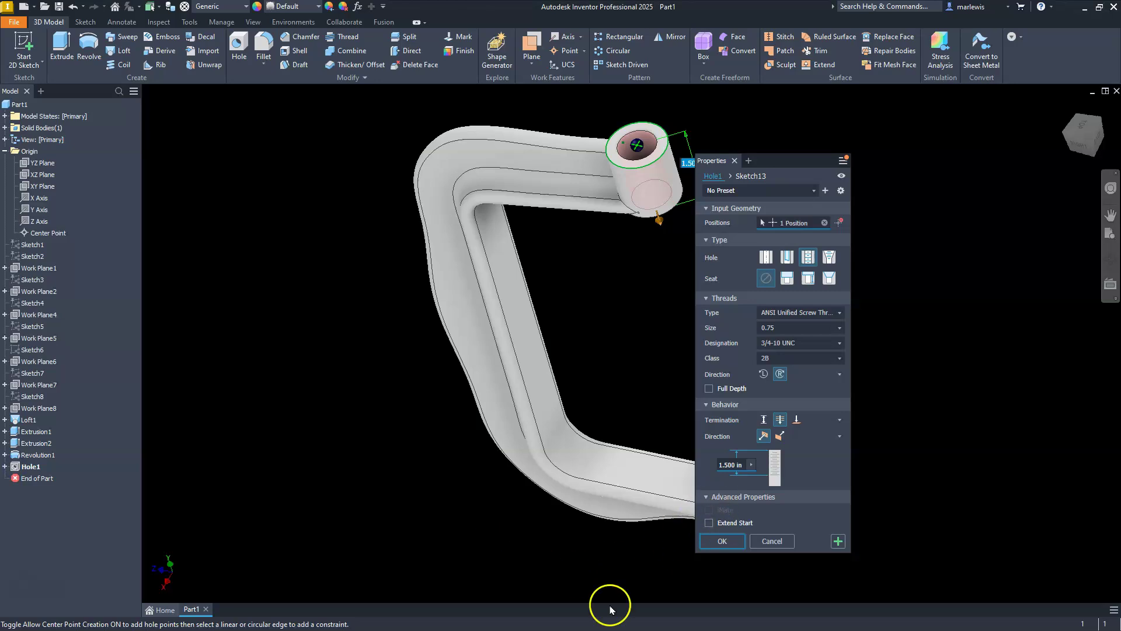
click(763, 420)
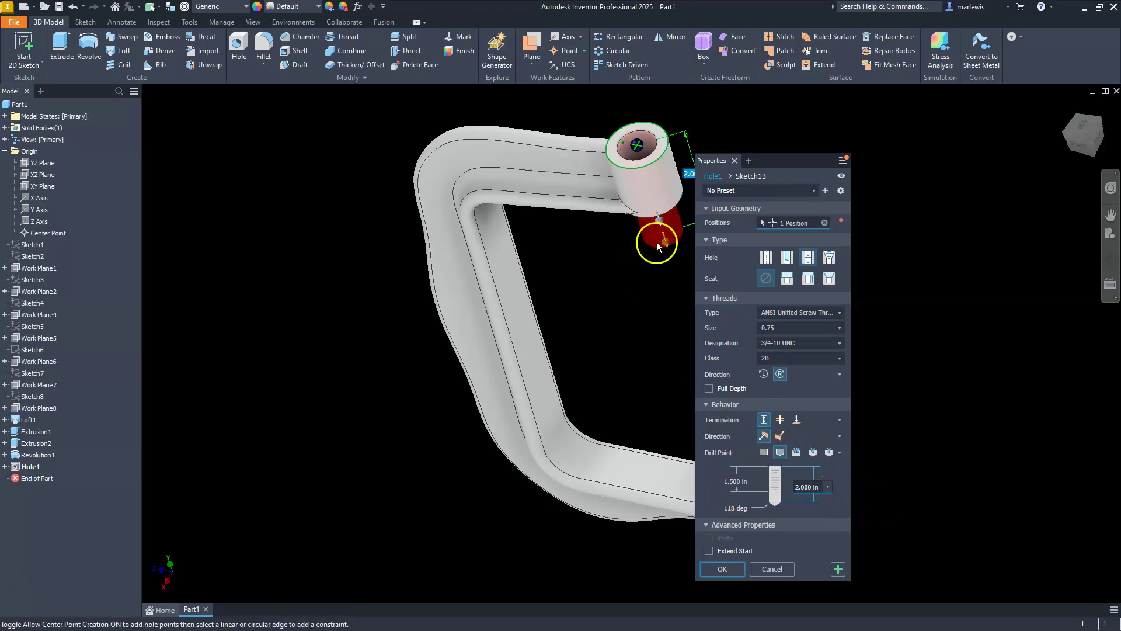
scroll(608, 421, down, 5)
scroll(601, 406, up, 3)
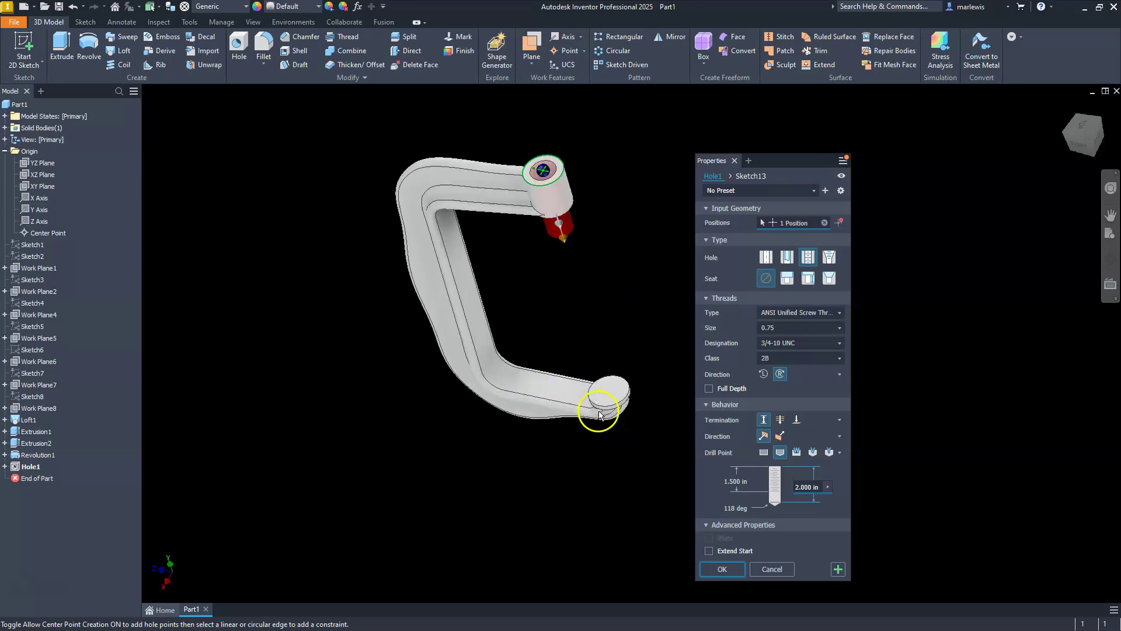
click(719, 569)
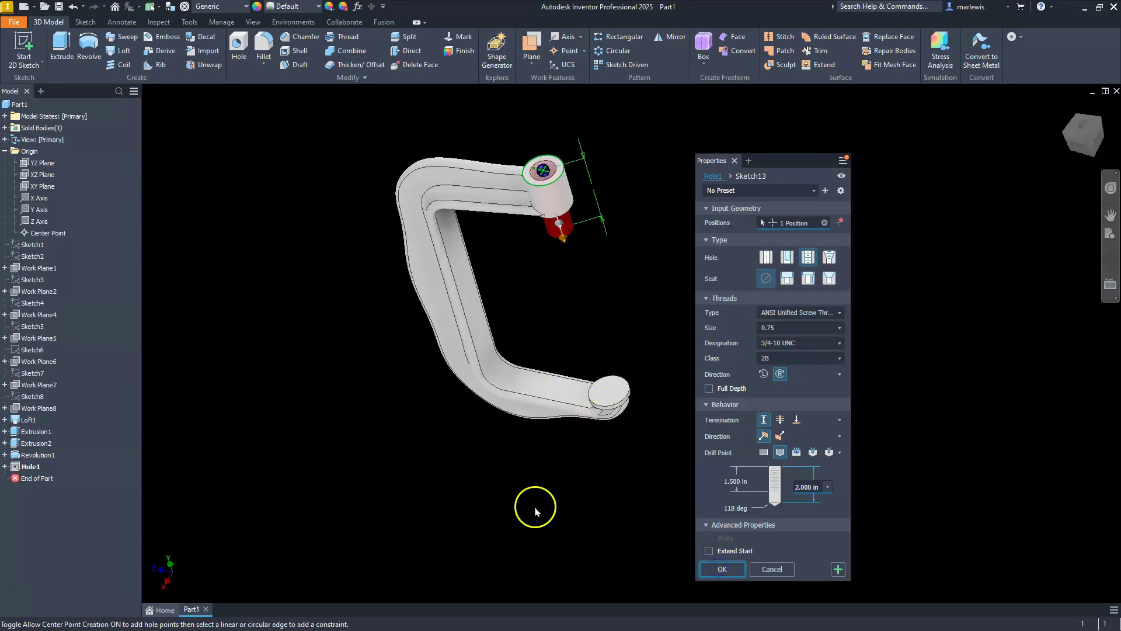
Inspect the whole clamp frame from the right side and in an isometric view fitted to the window.
scroll(565, 287, up, 2)
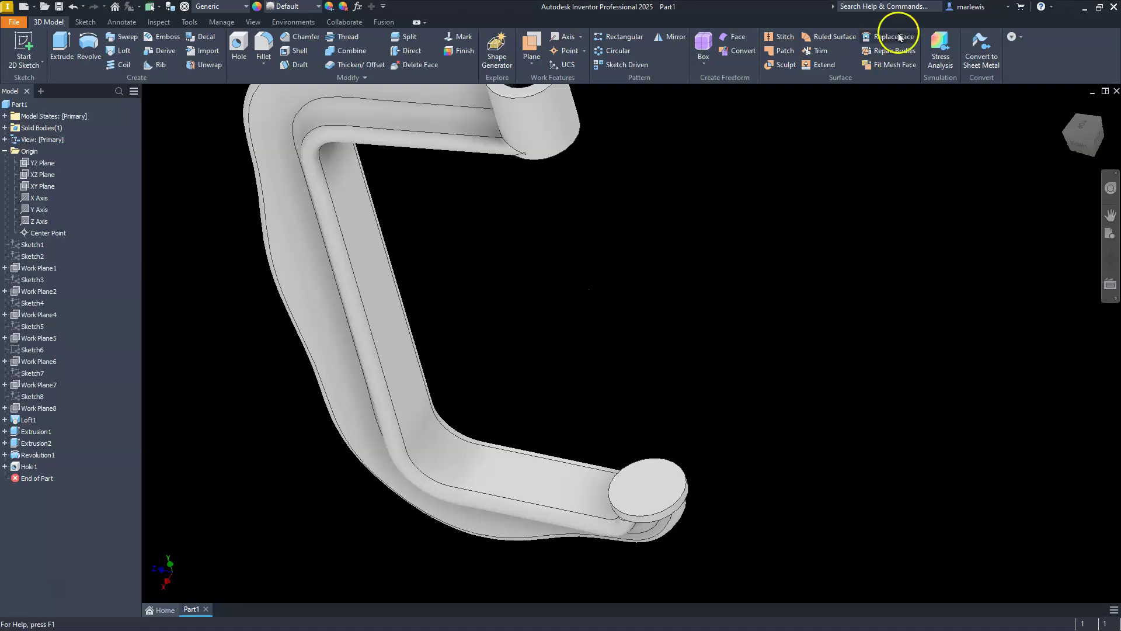
click(1087, 141)
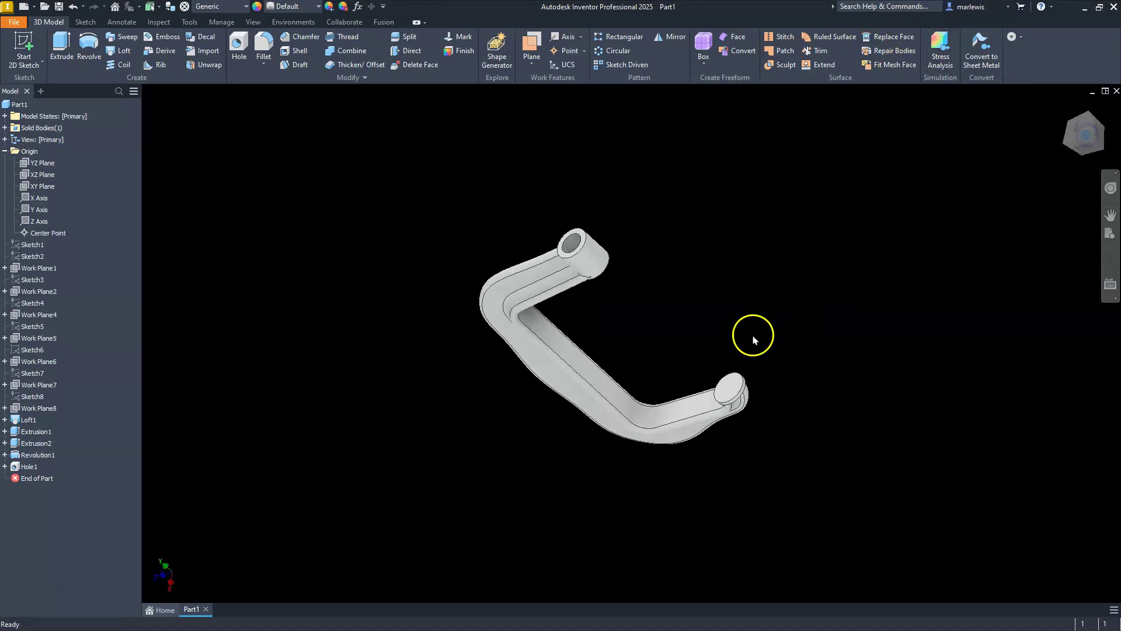
click(1102, 149)
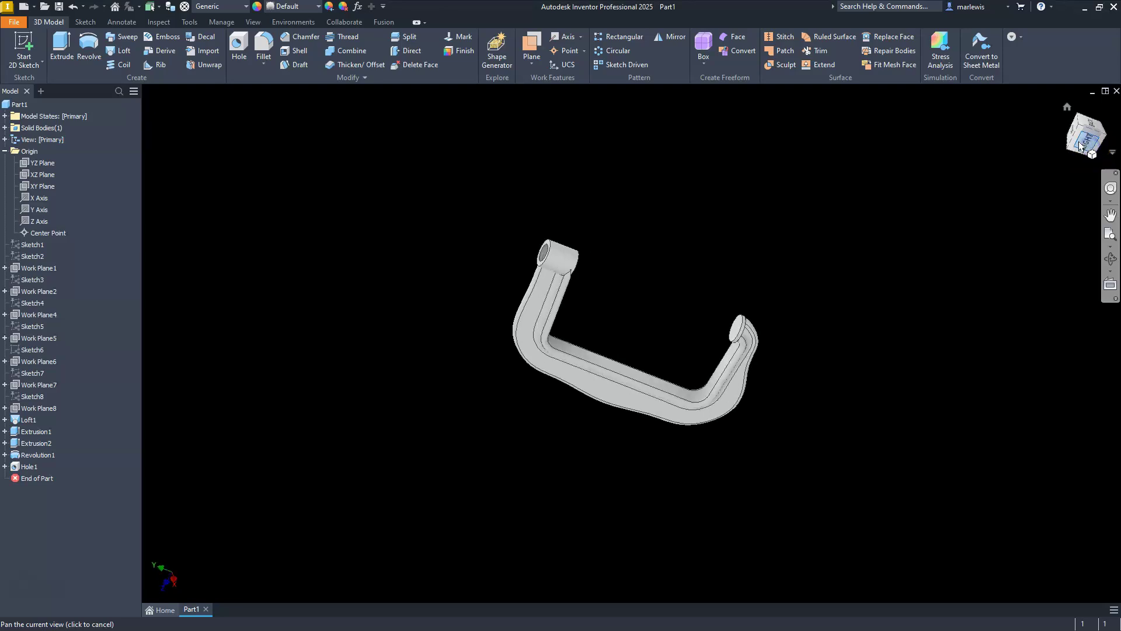
click(1113, 118)
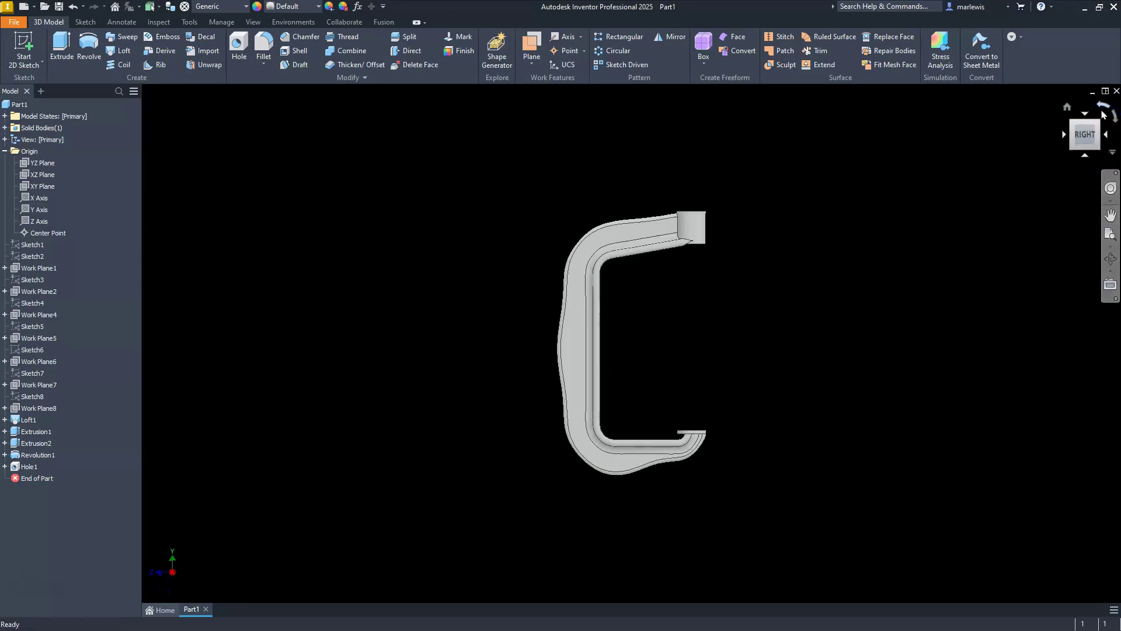
click(1098, 125)
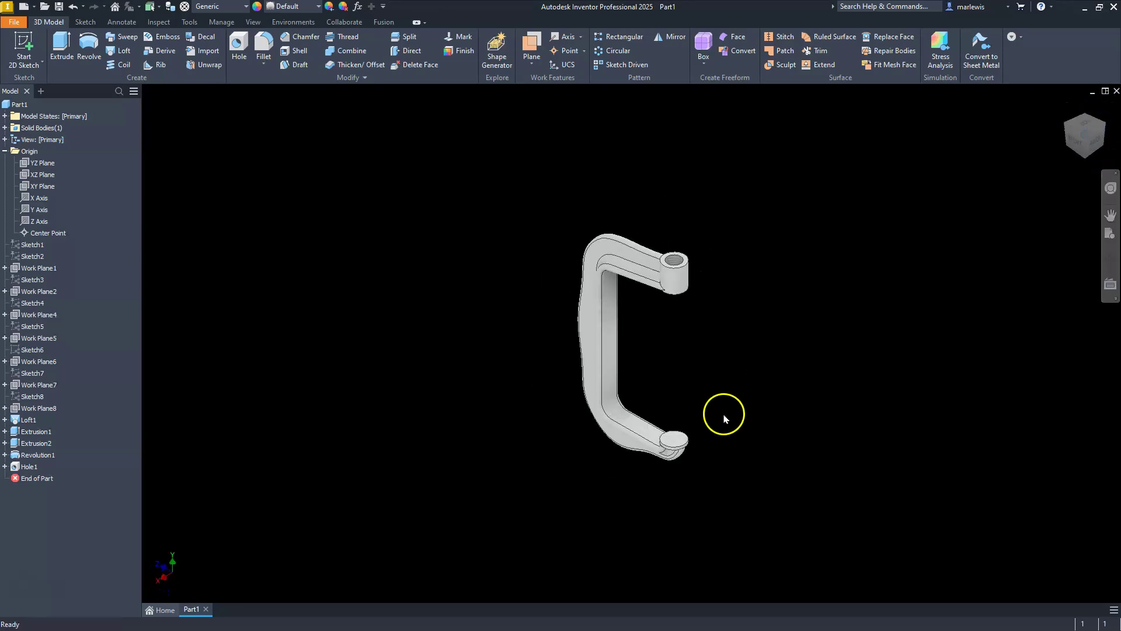
key(Home)
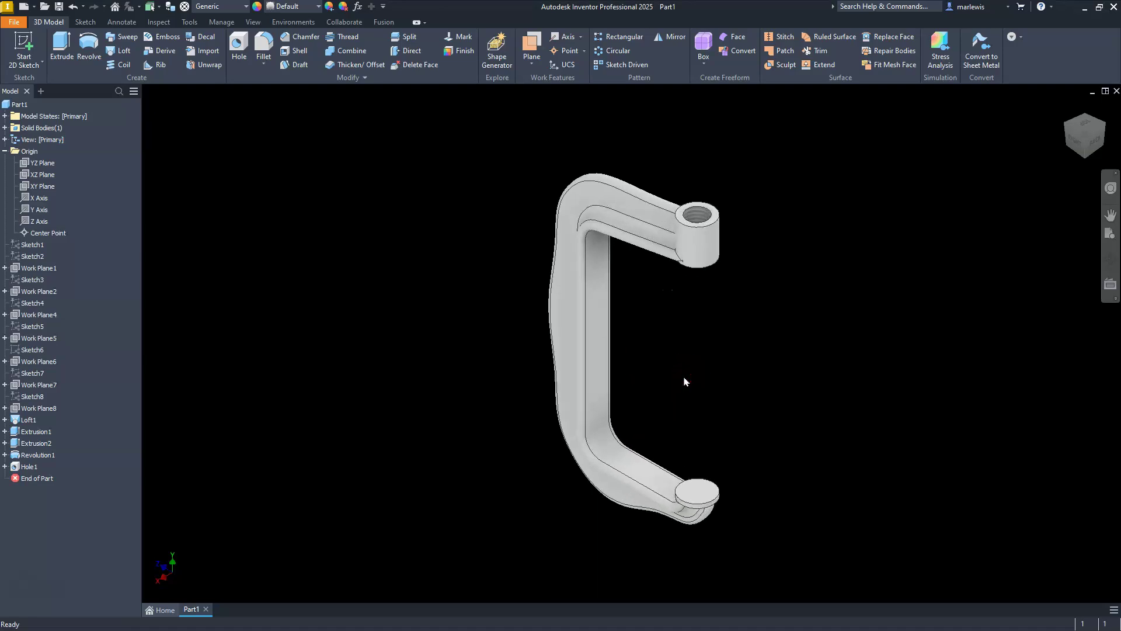